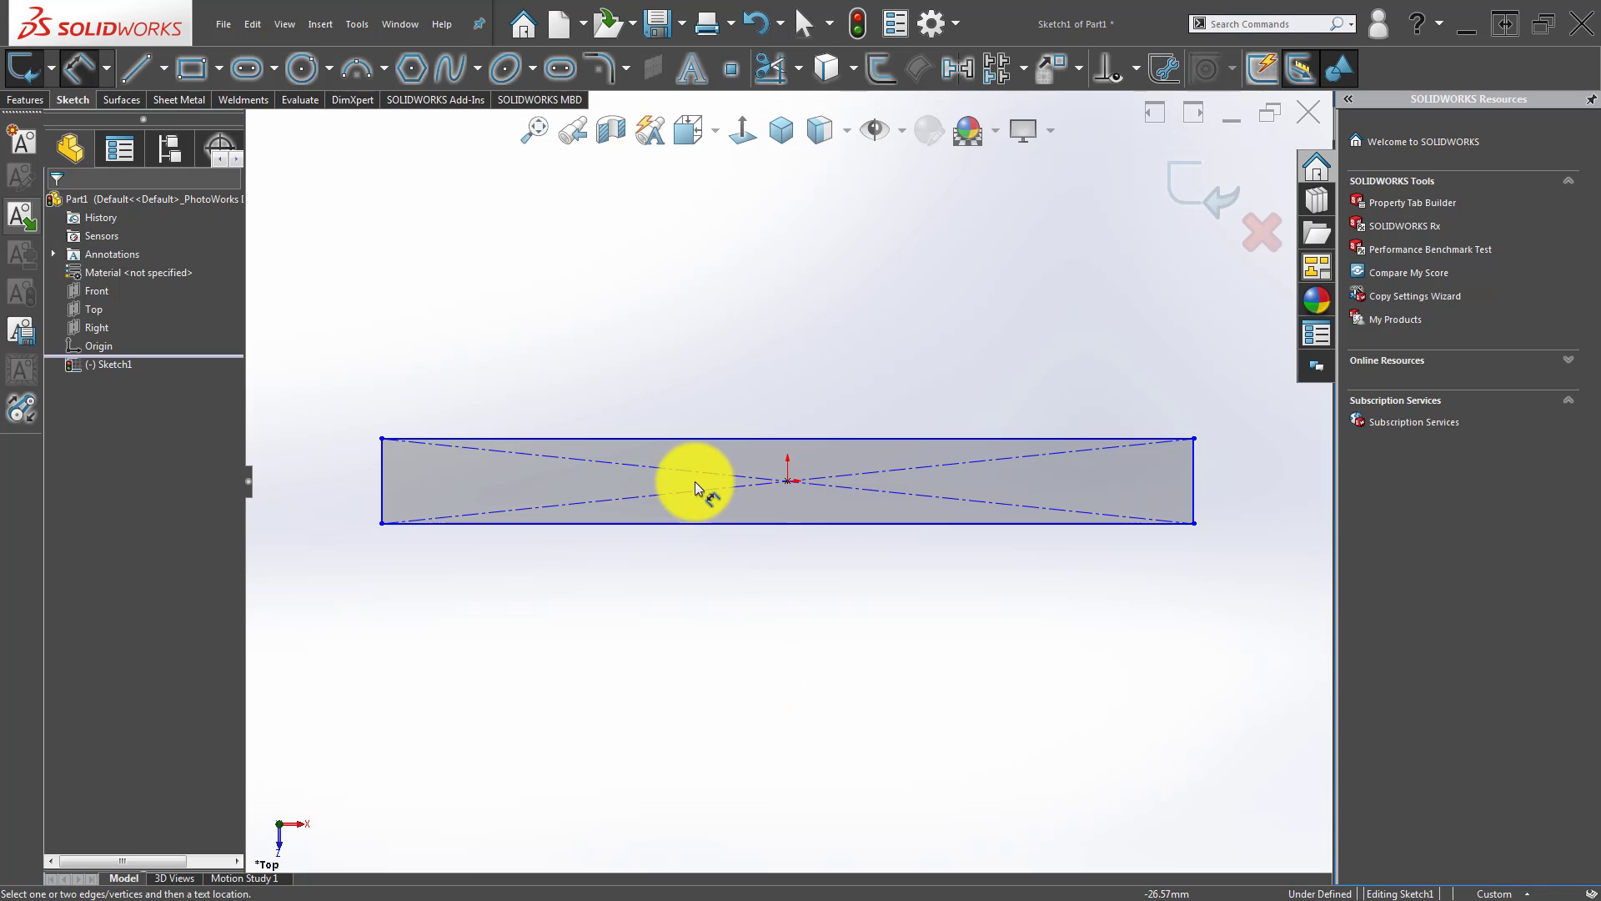
Dimension the long edge of the centred rectangle and set its length to 3500 mm.
left_click(724, 439)
left_click(718, 358)
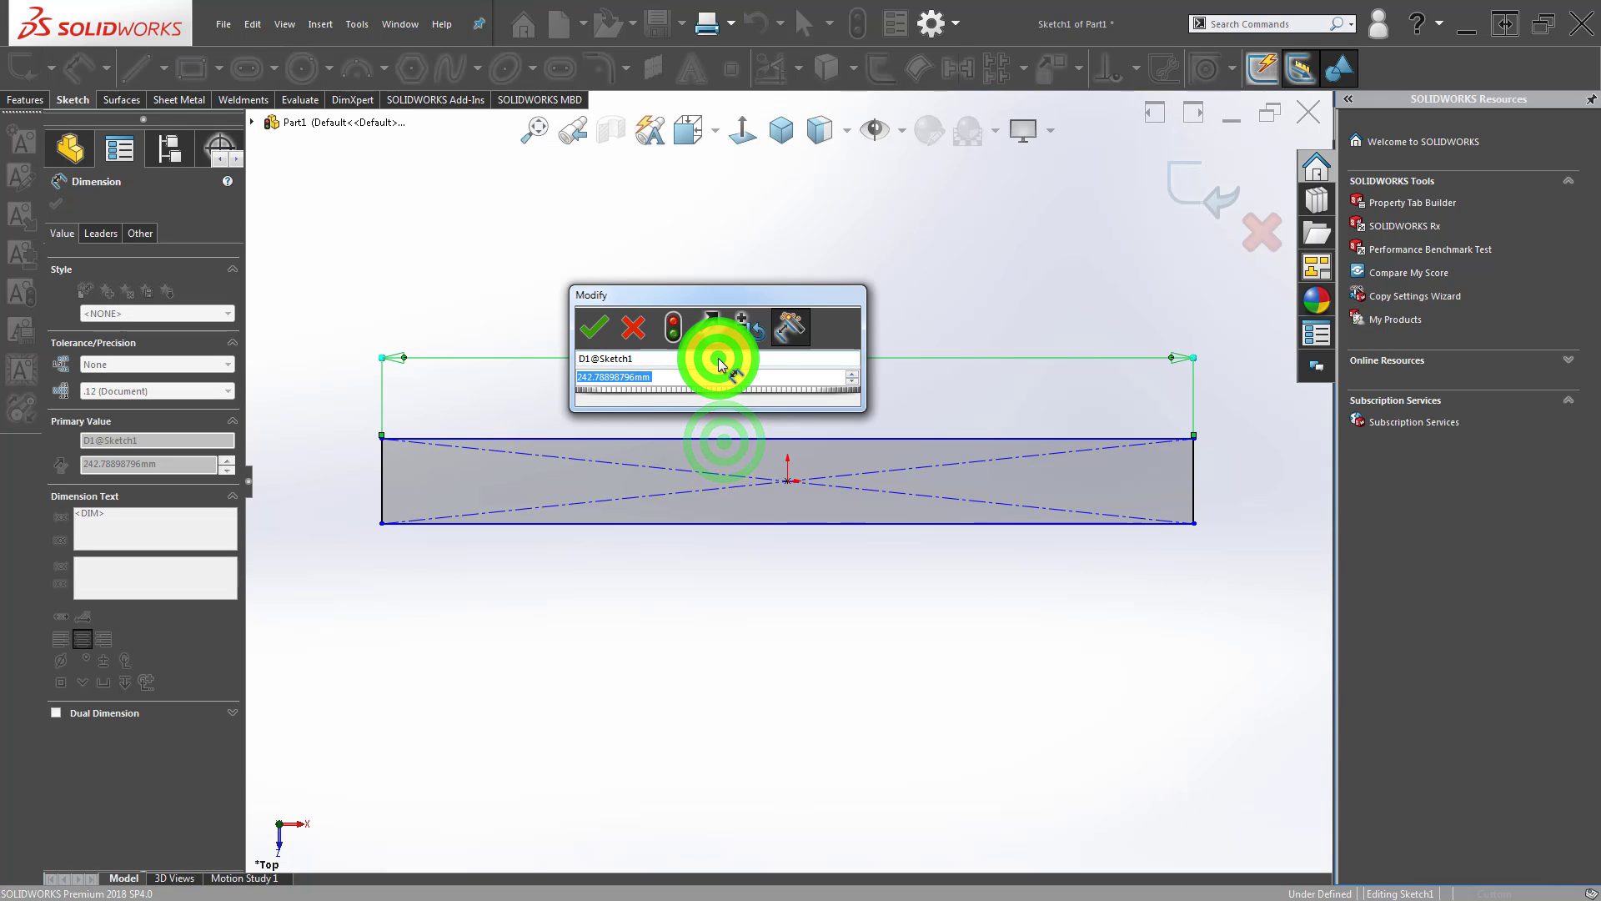
type("3500")
key("Return")
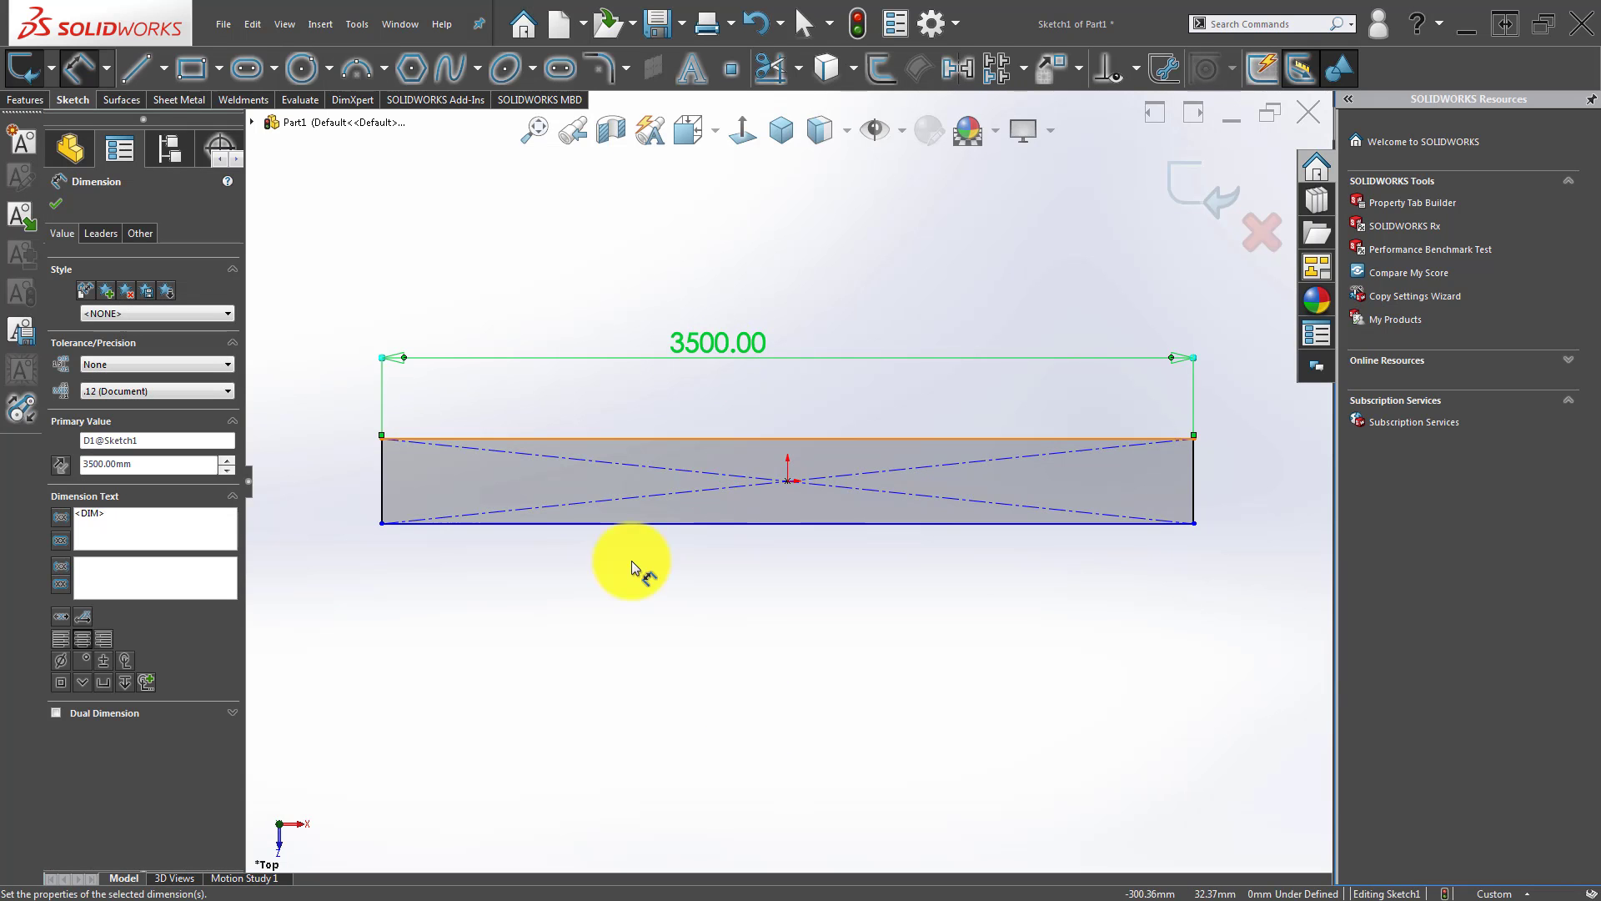
left_click(586, 694)
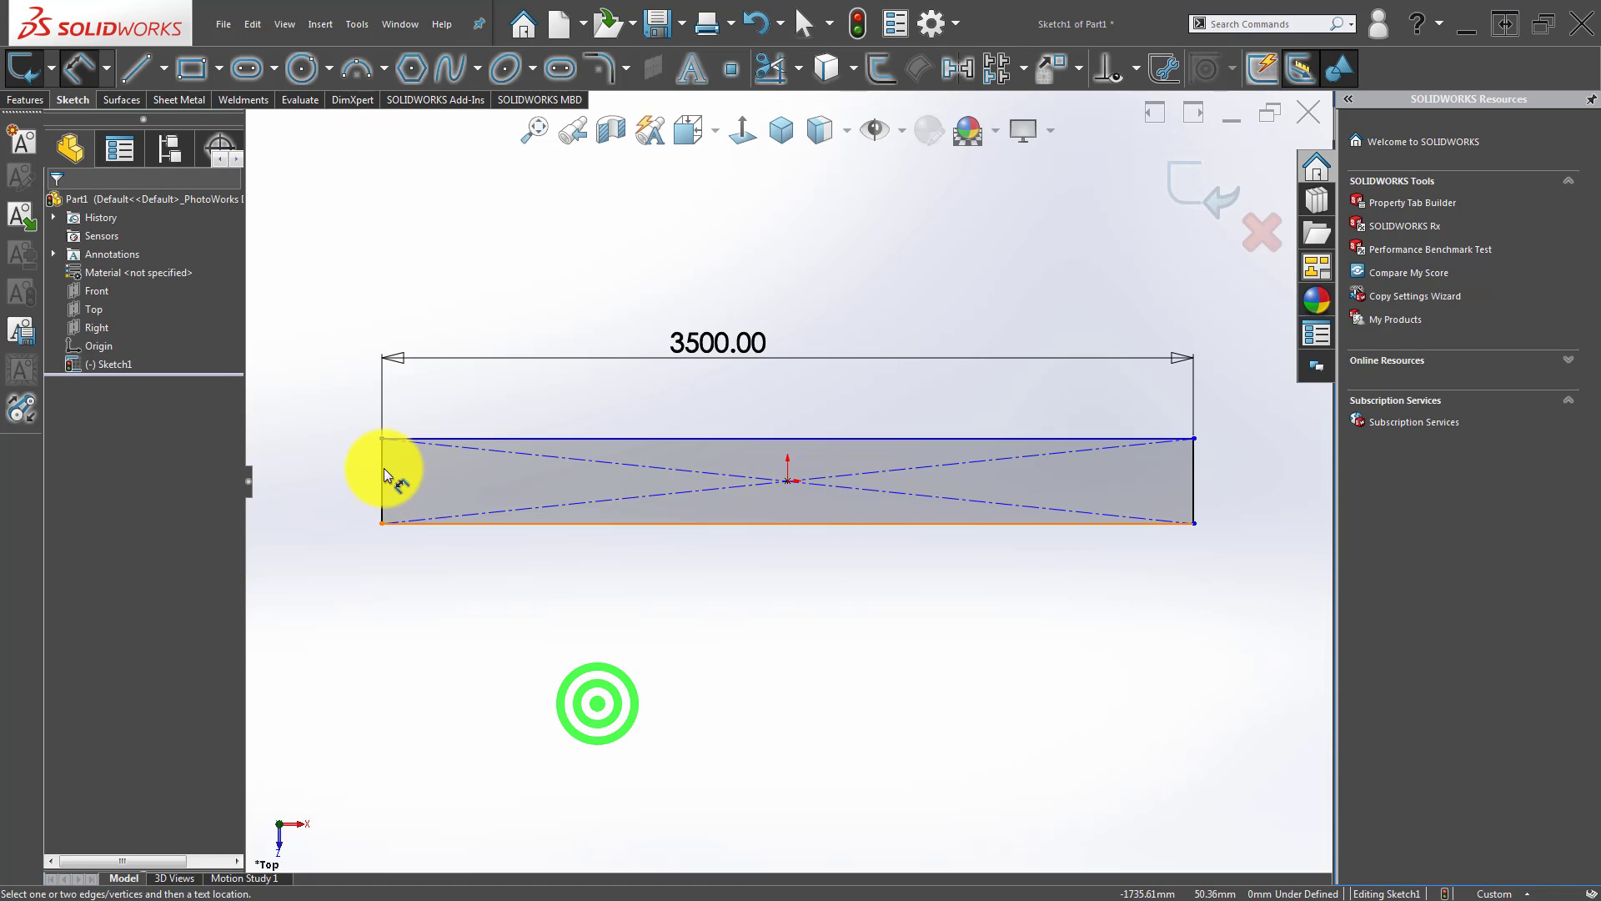
Dimension the short edge of the rectangle and set its height to 60 mm.
left_click(384, 467)
left_click(303, 489)
type("60")
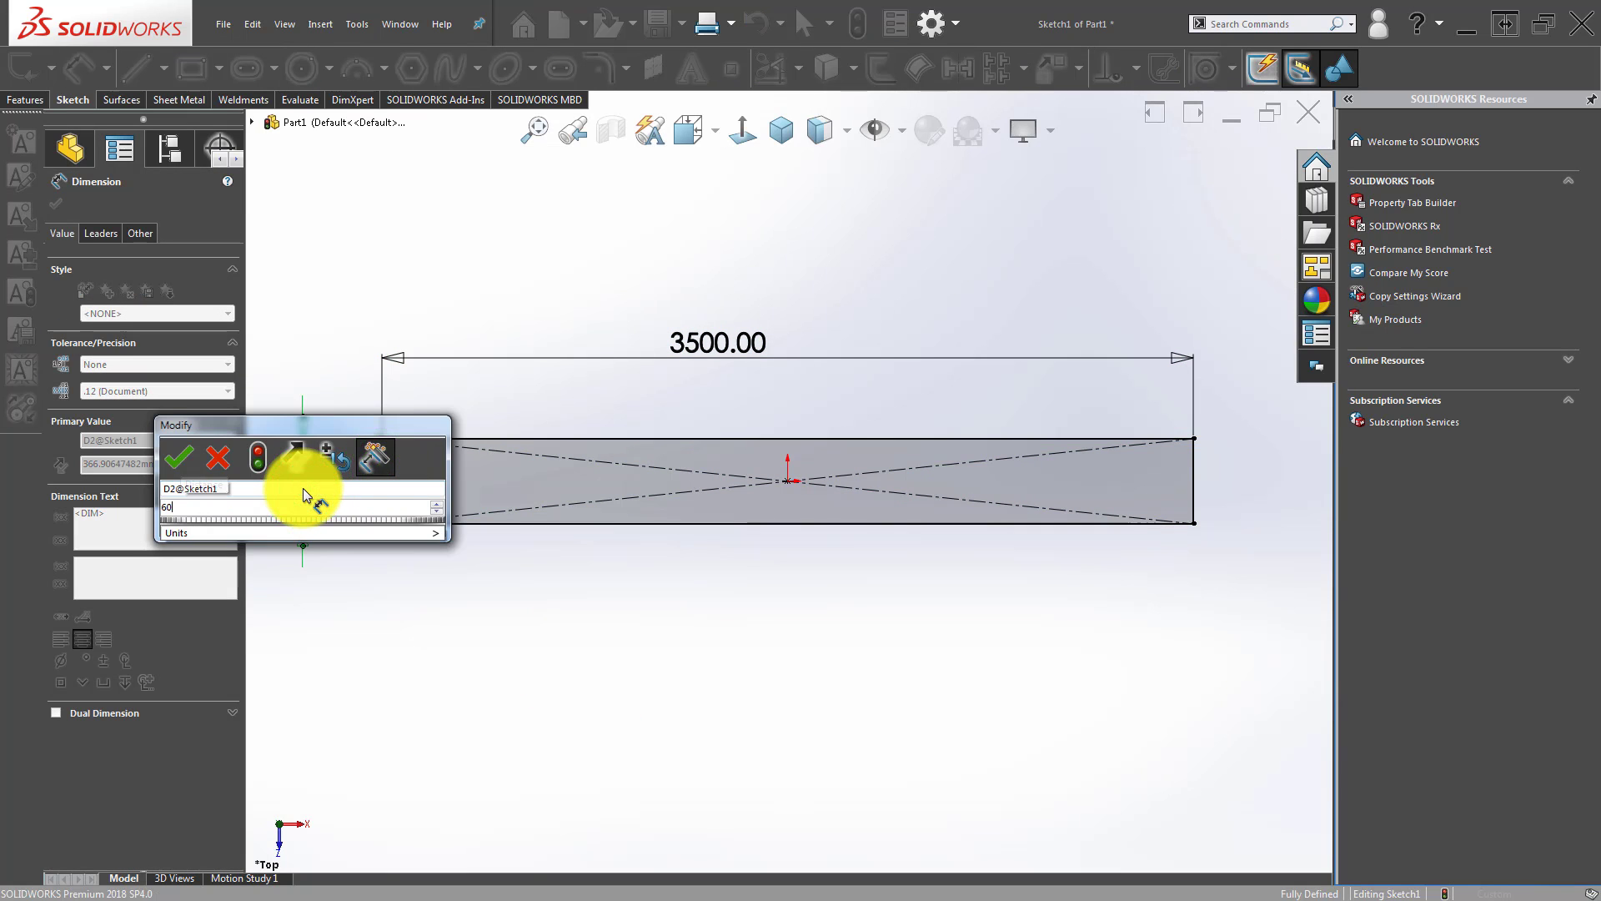
key("Return")
left_click(500, 572)
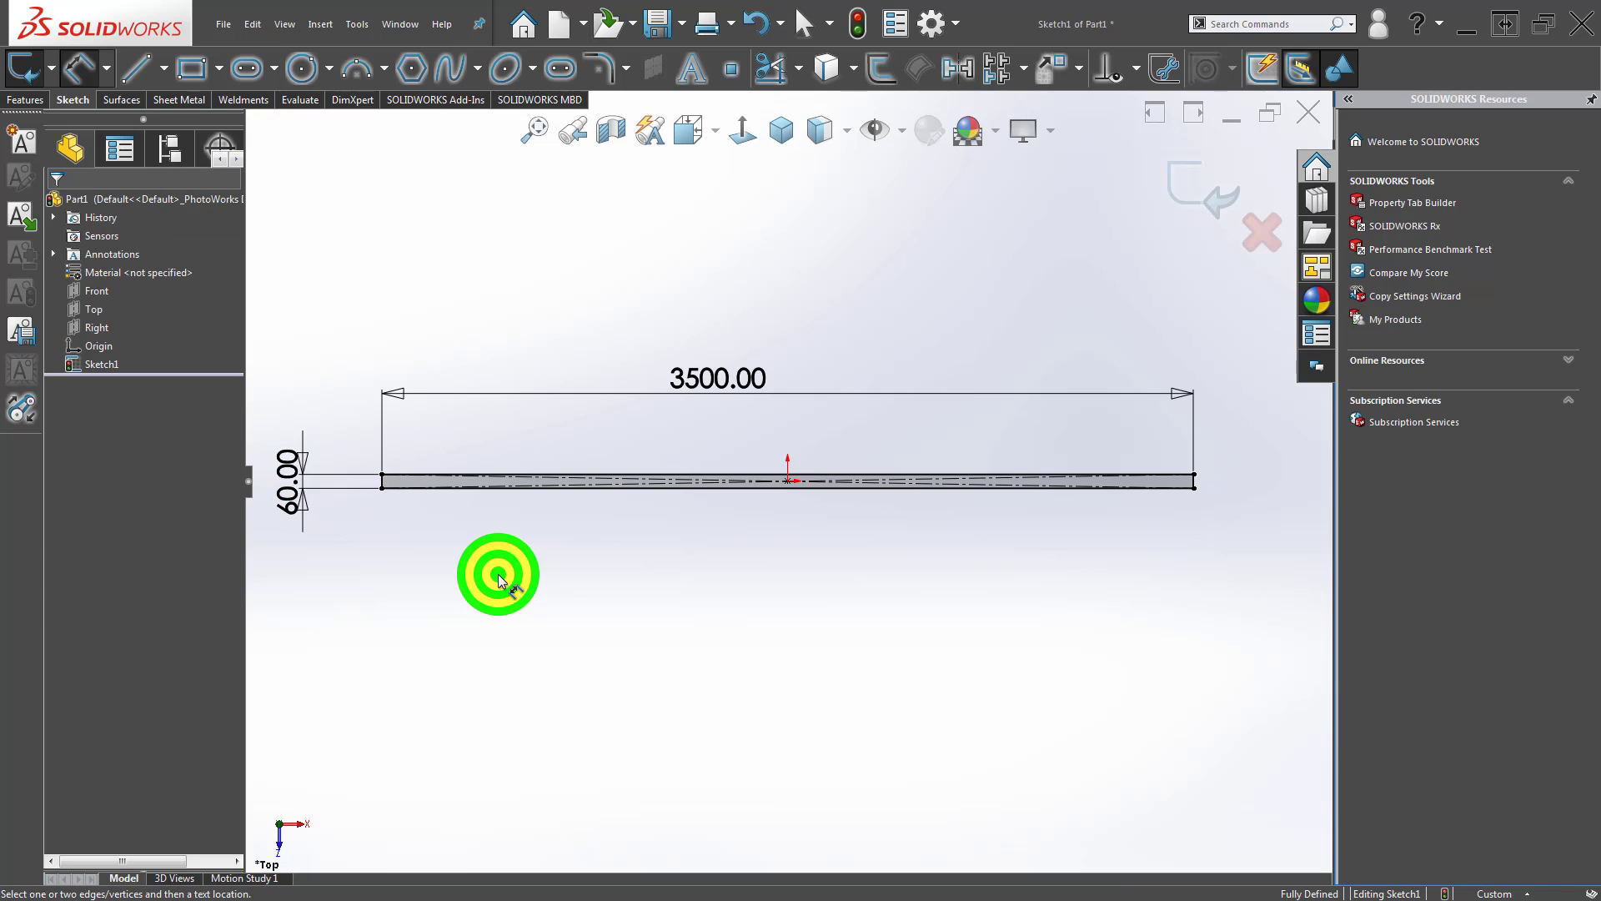
key("Escape")
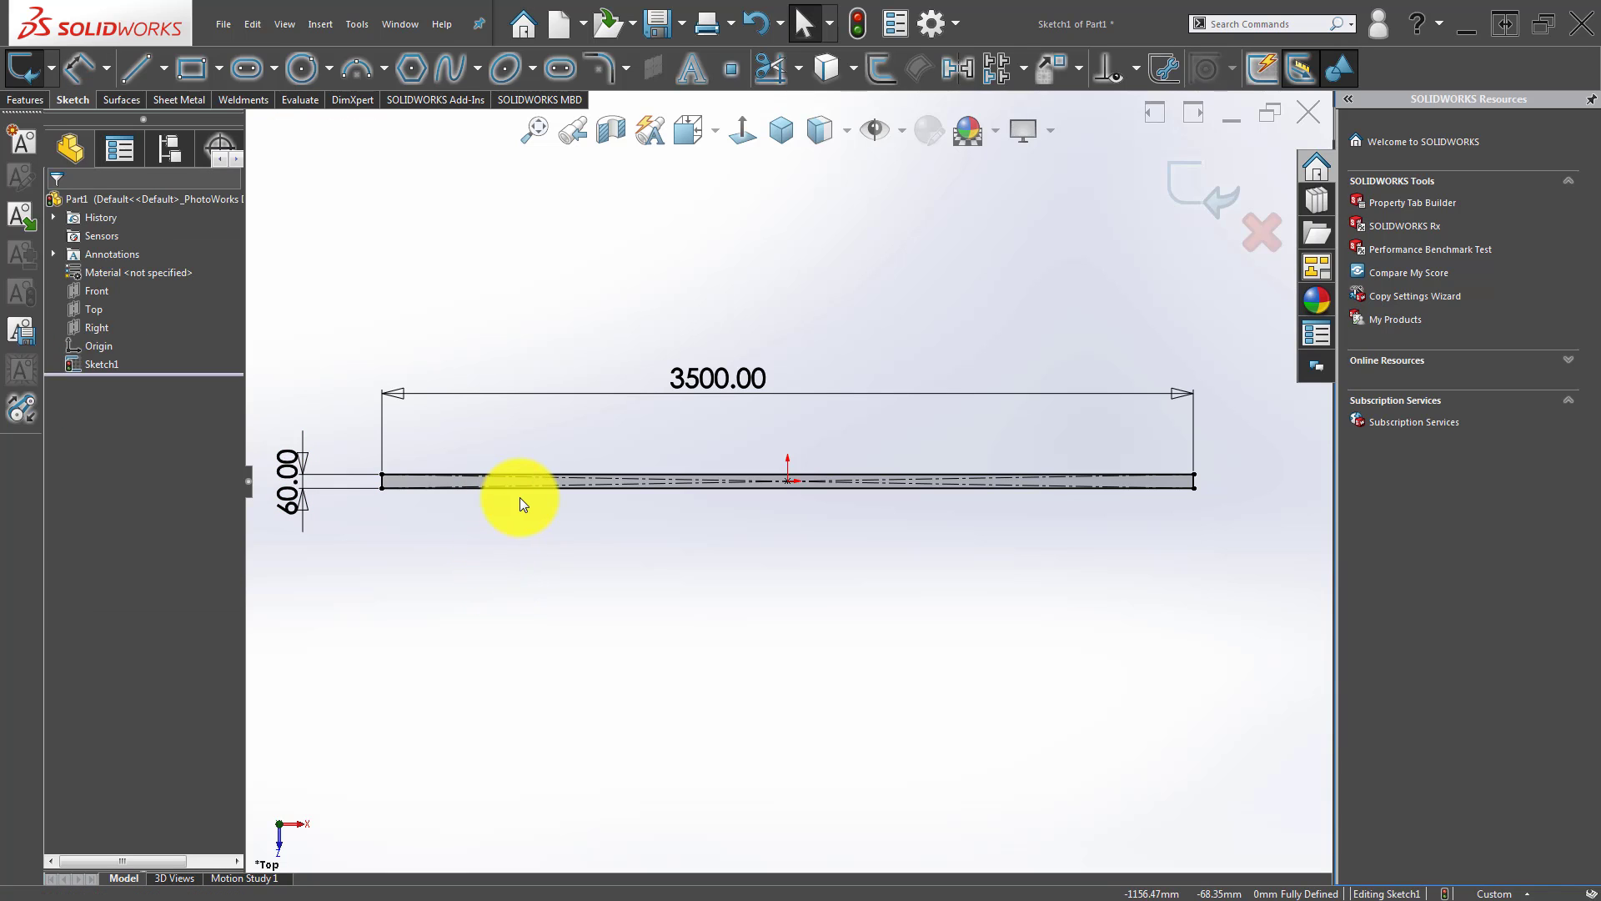
Extrude the rectangle as a blind boss 14 mm deep in the reversed direction, below the sketch plane.
scroll(482, 472, "down", 2)
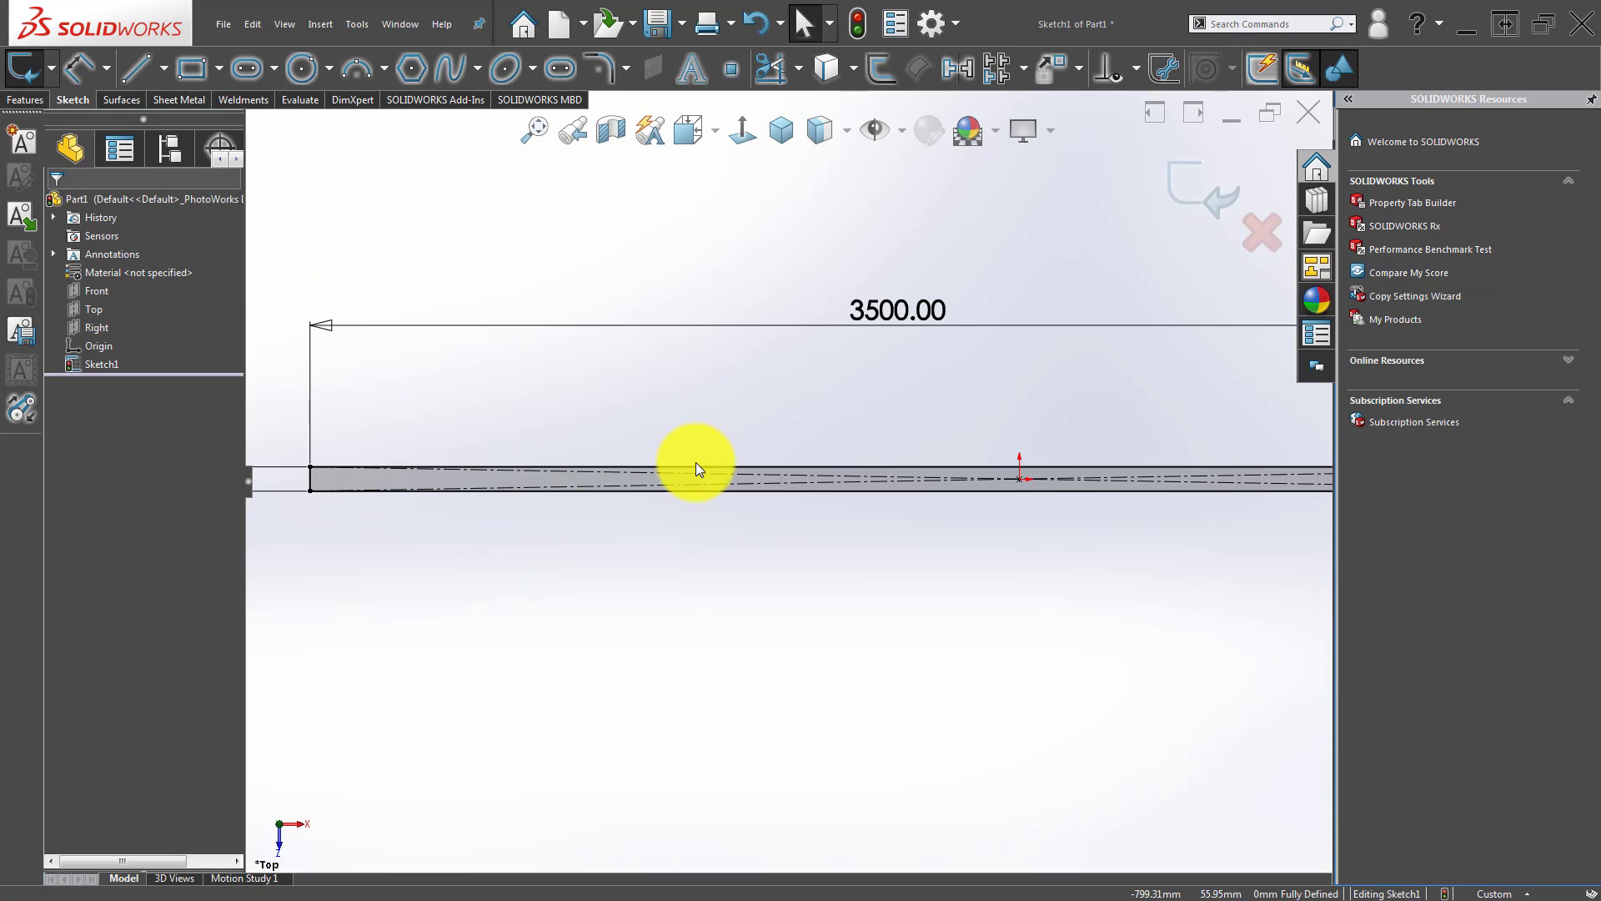
left_click(782, 130)
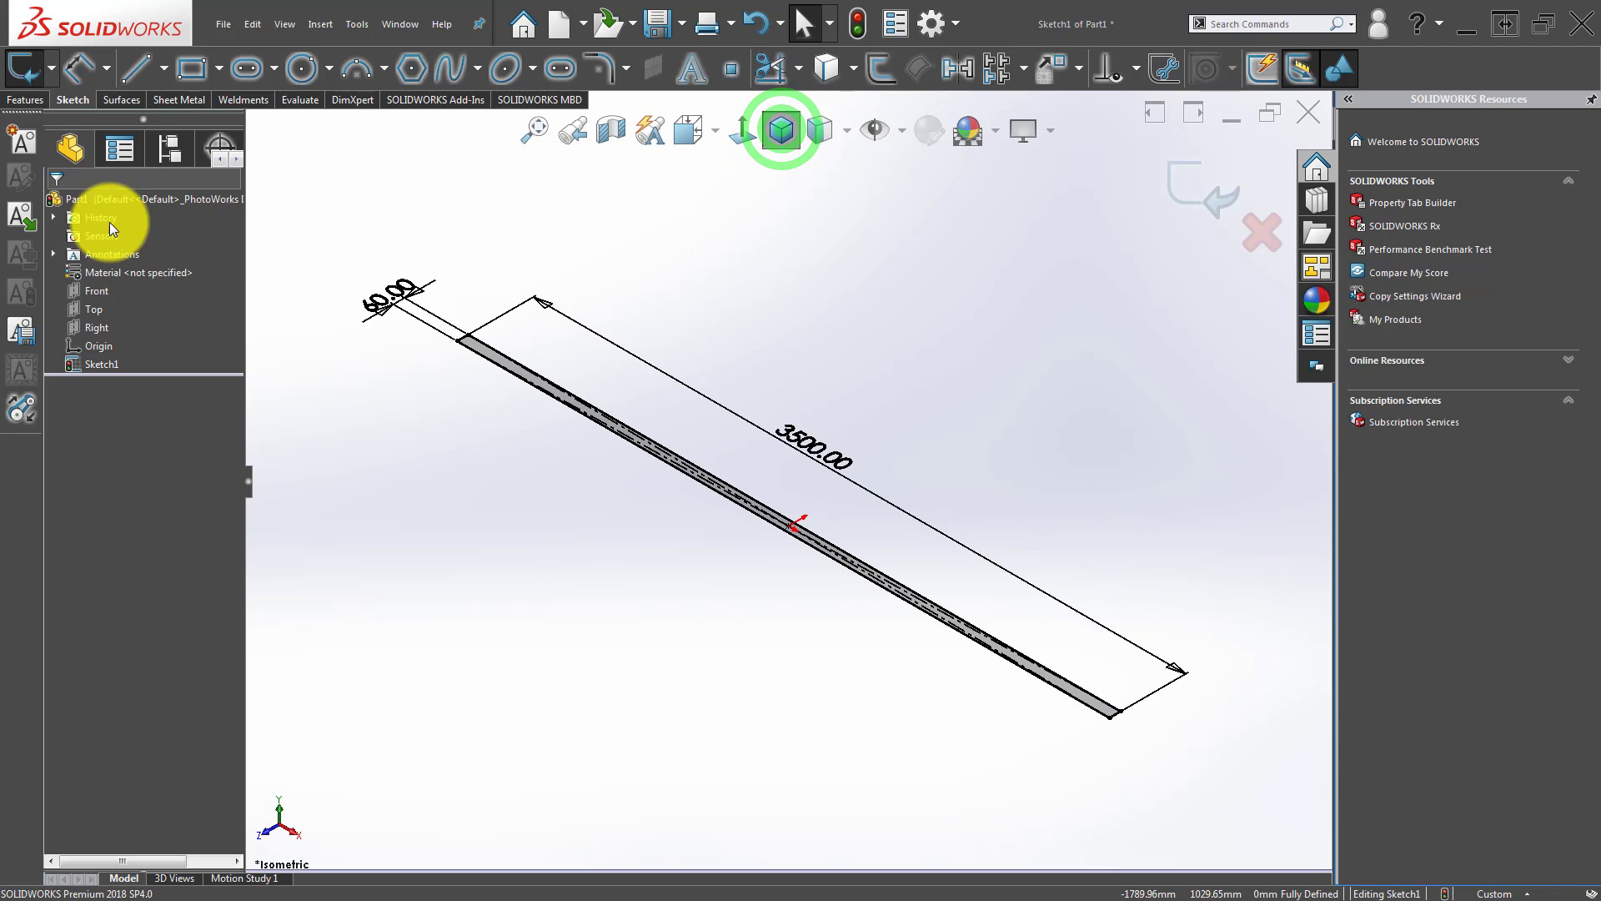
left_click(27, 97)
left_click(39, 73)
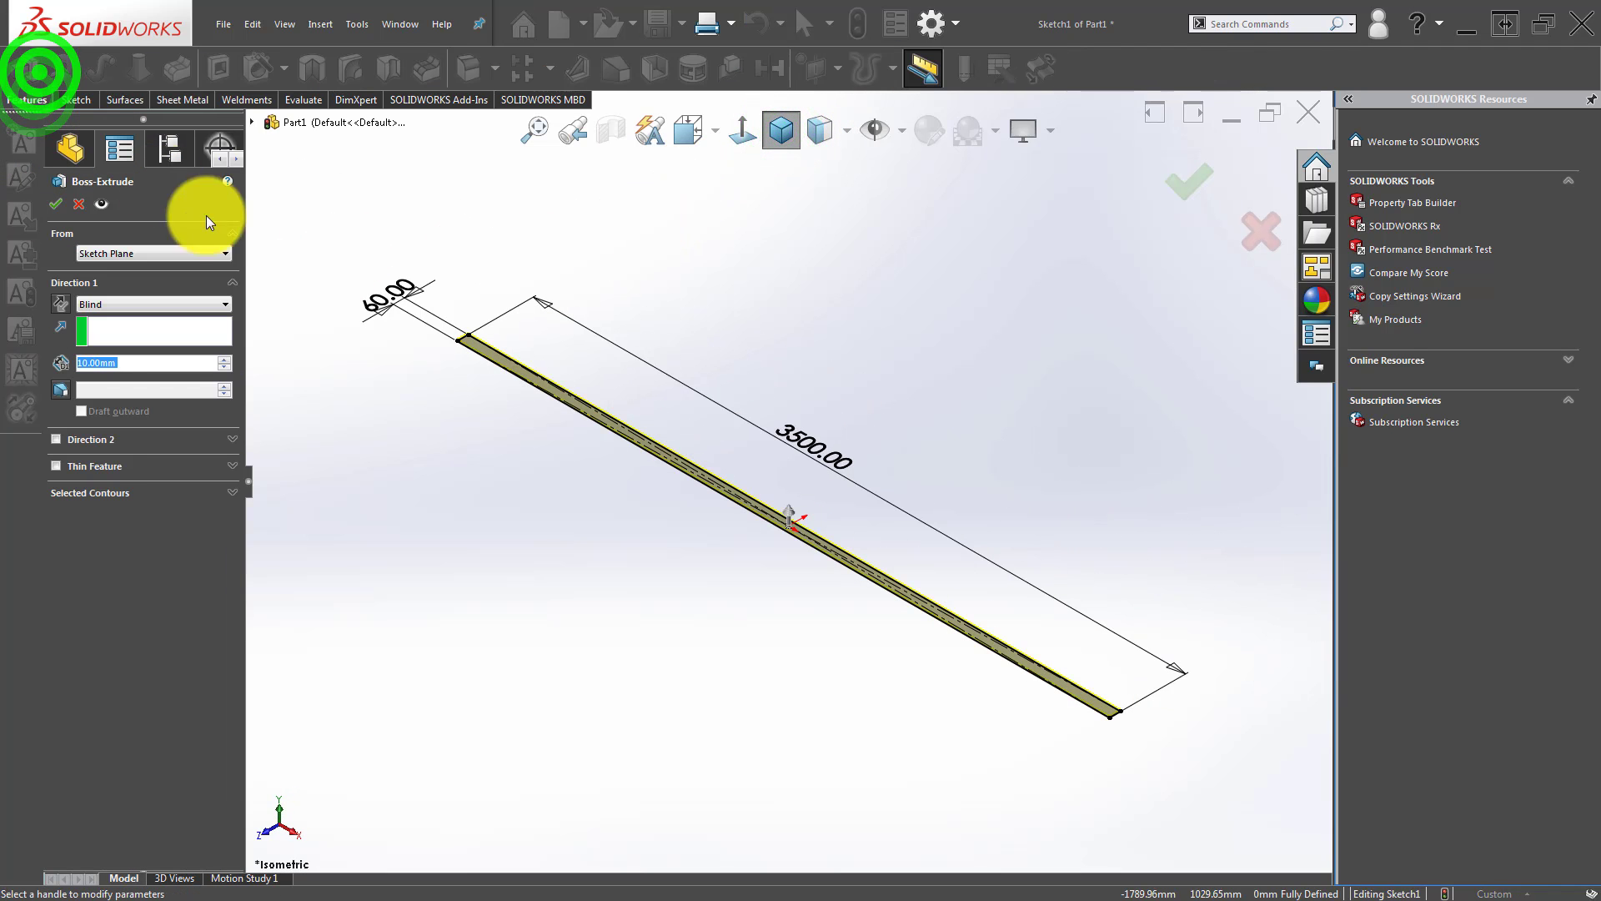
scroll(754, 548, "down", 2)
left_click(65, 298)
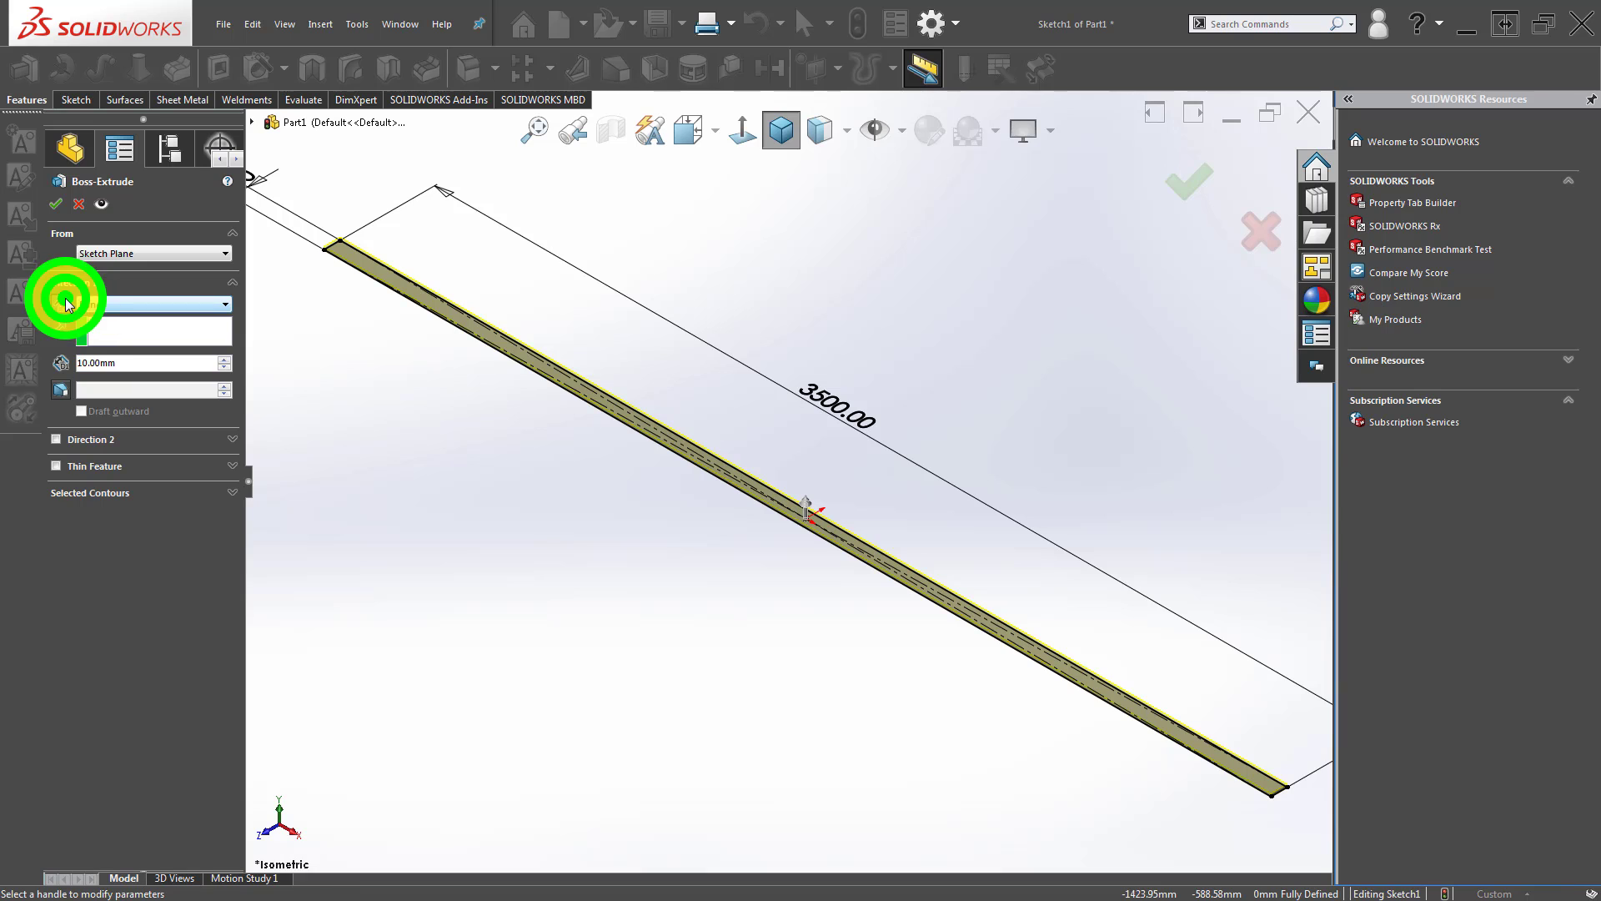
left_click(126, 364)
type("14")
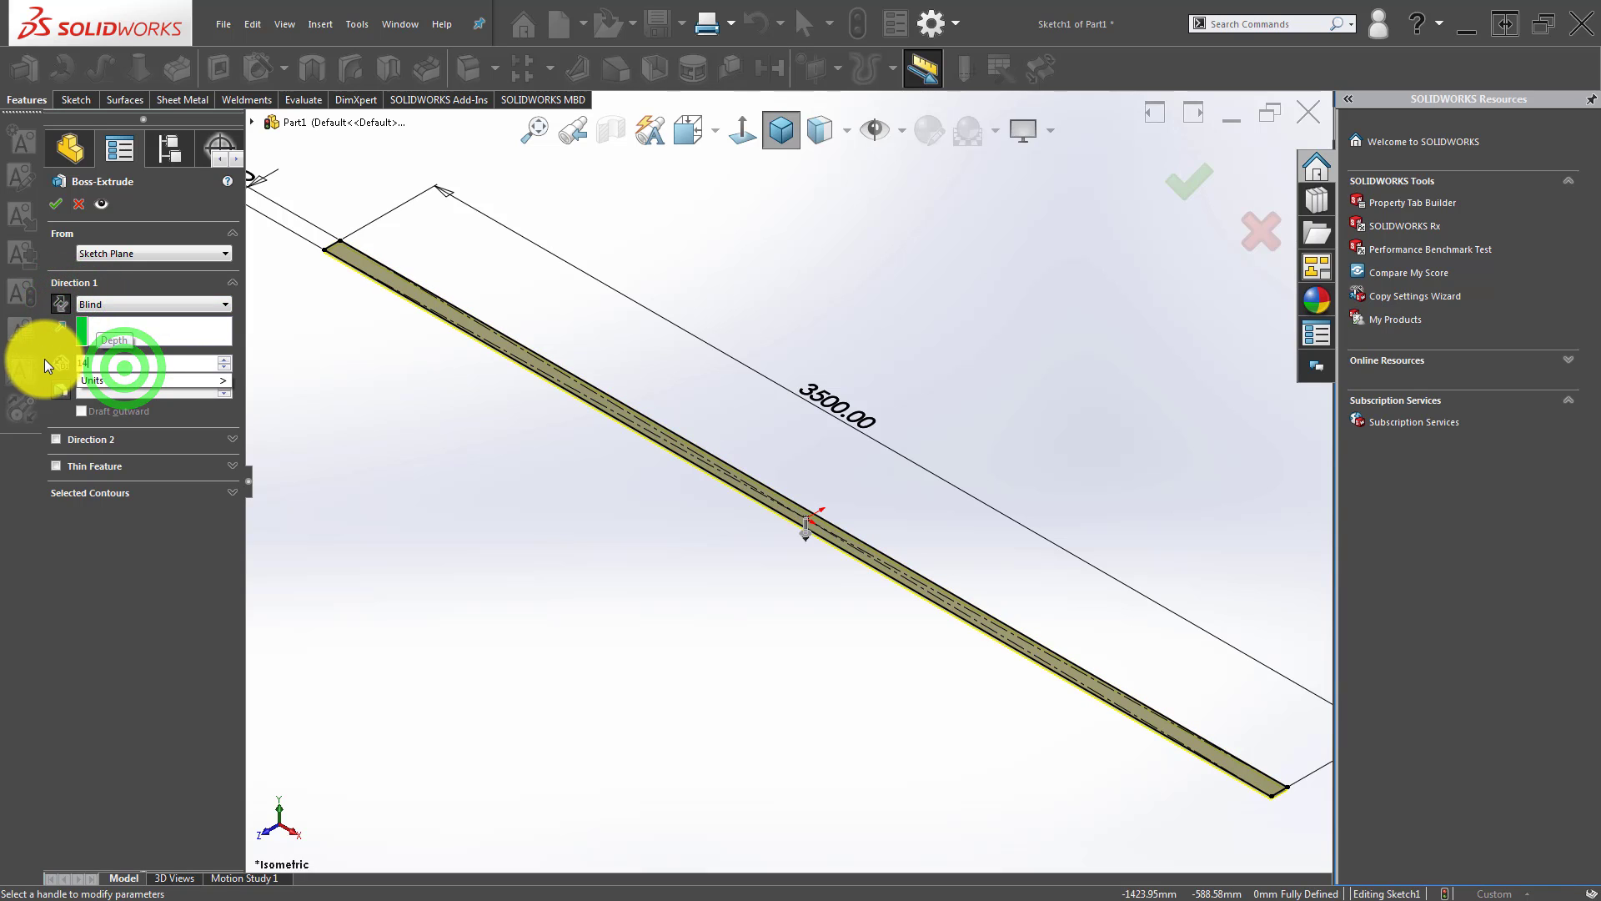
left_click(55, 204)
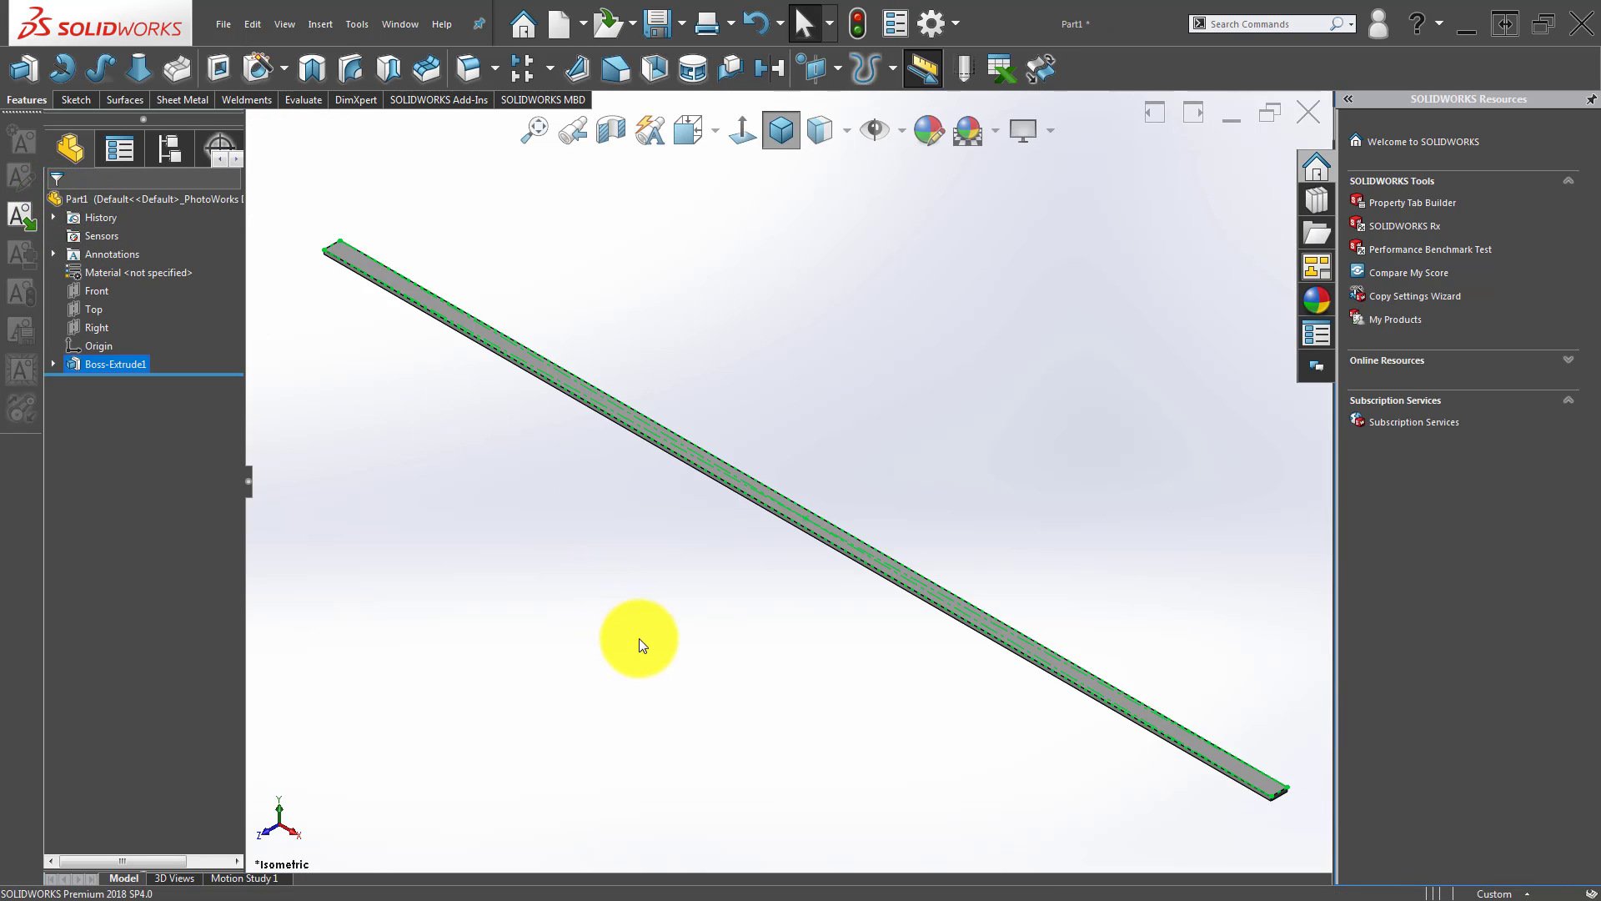
Start a new sketch on the flat bar's underside face and orient the view normal to it.
left_click(768, 734)
middle_click_drag(558, 397, 683, 317)
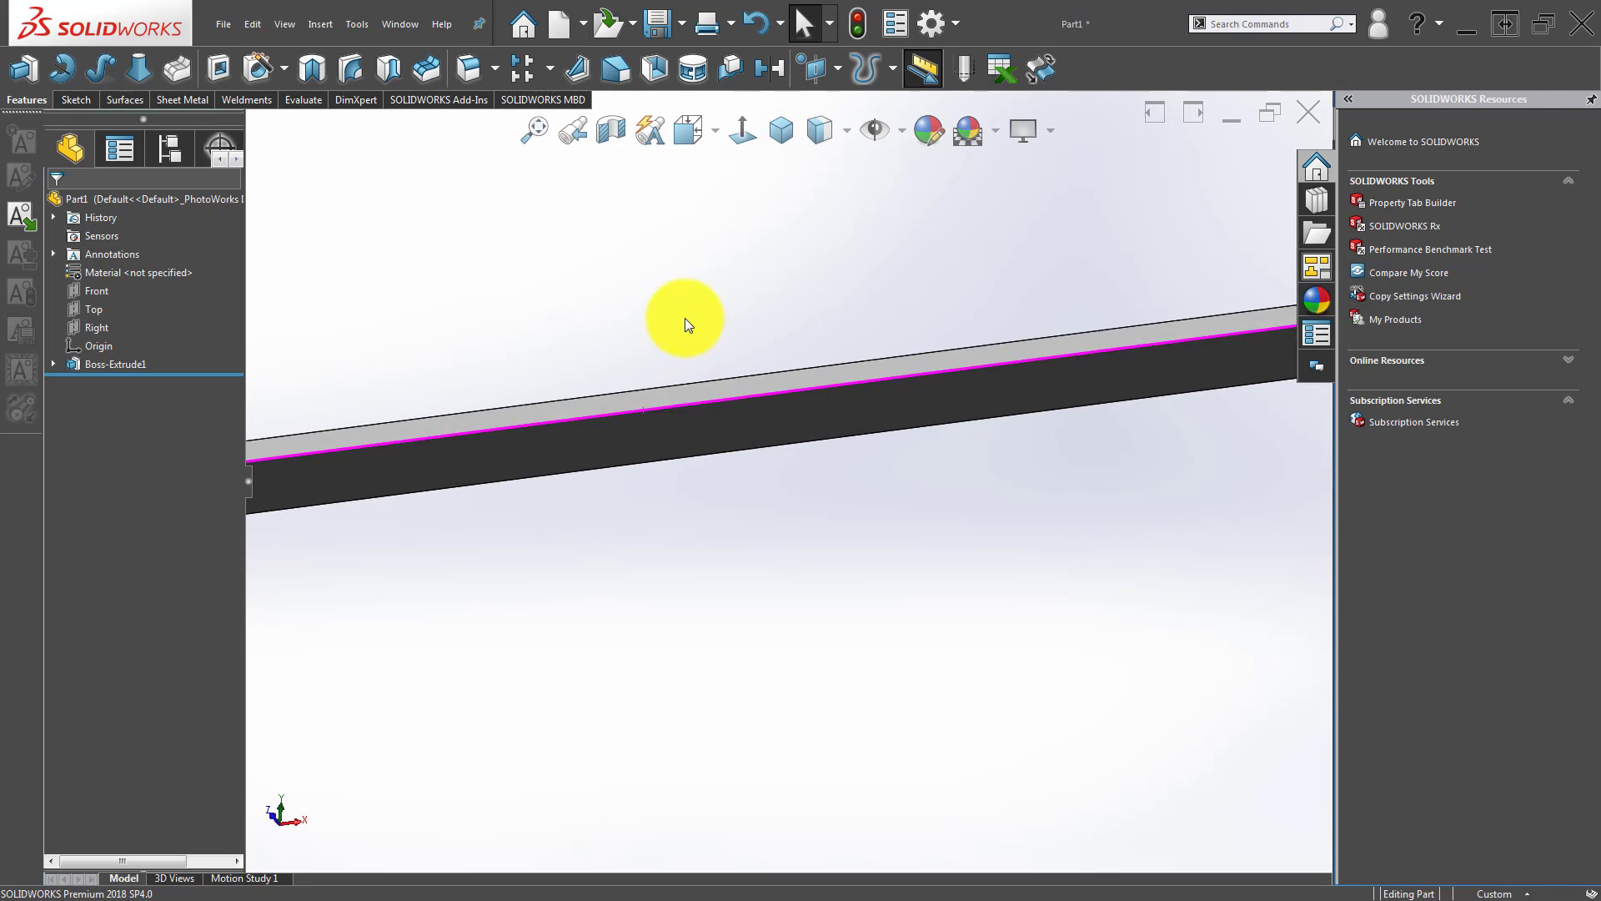
left_click(698, 435)
left_click(769, 383)
left_click(738, 120)
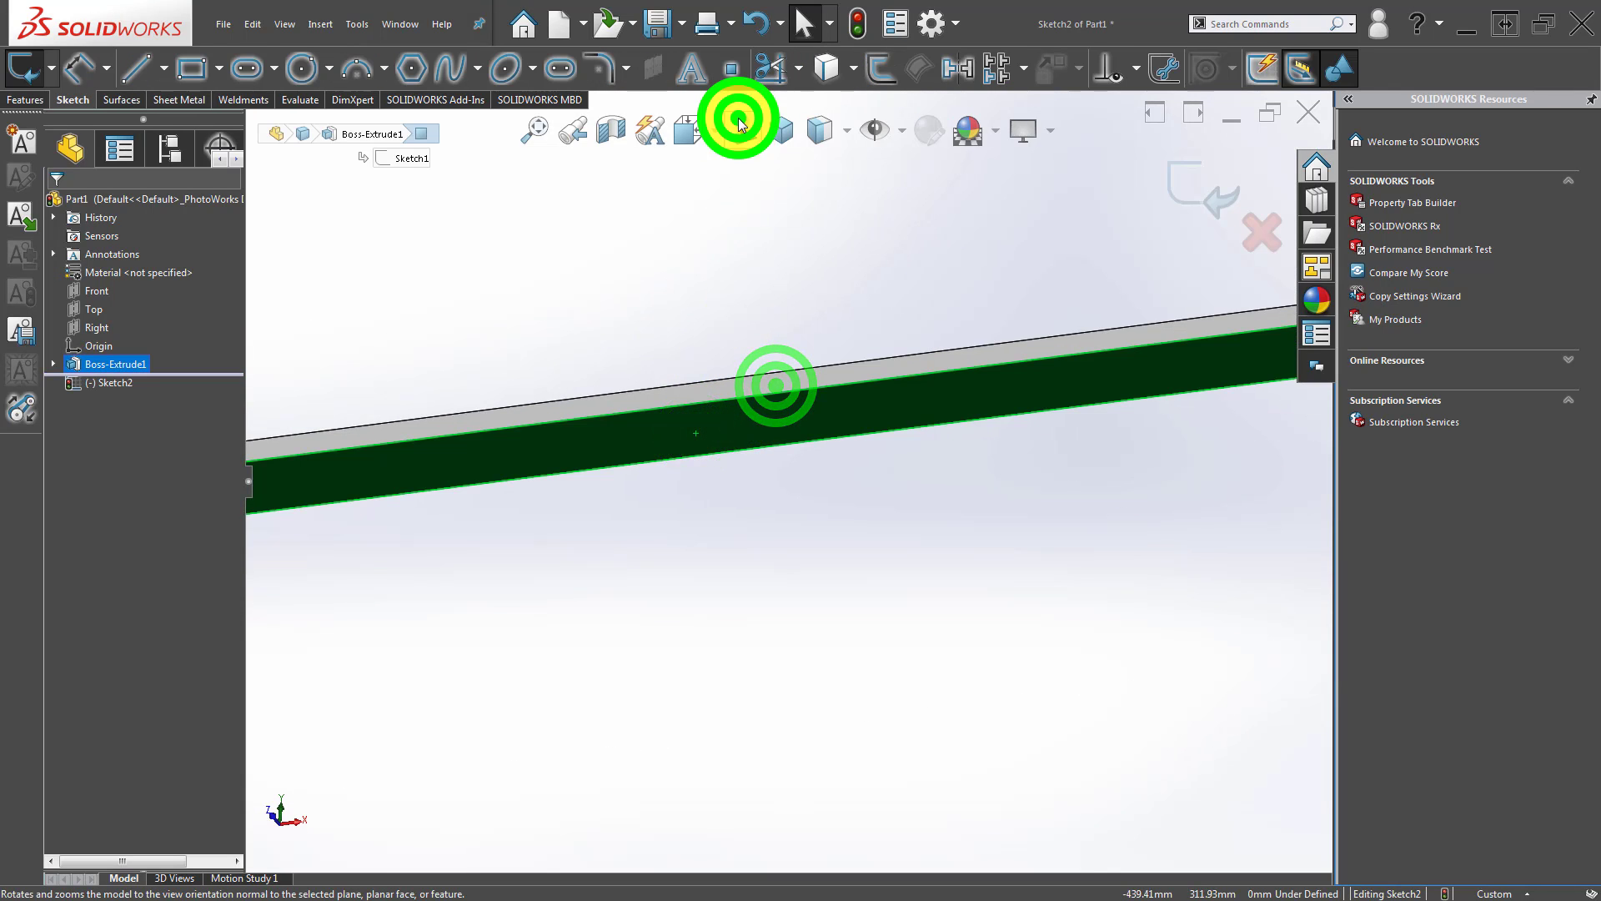
left_click(707, 402)
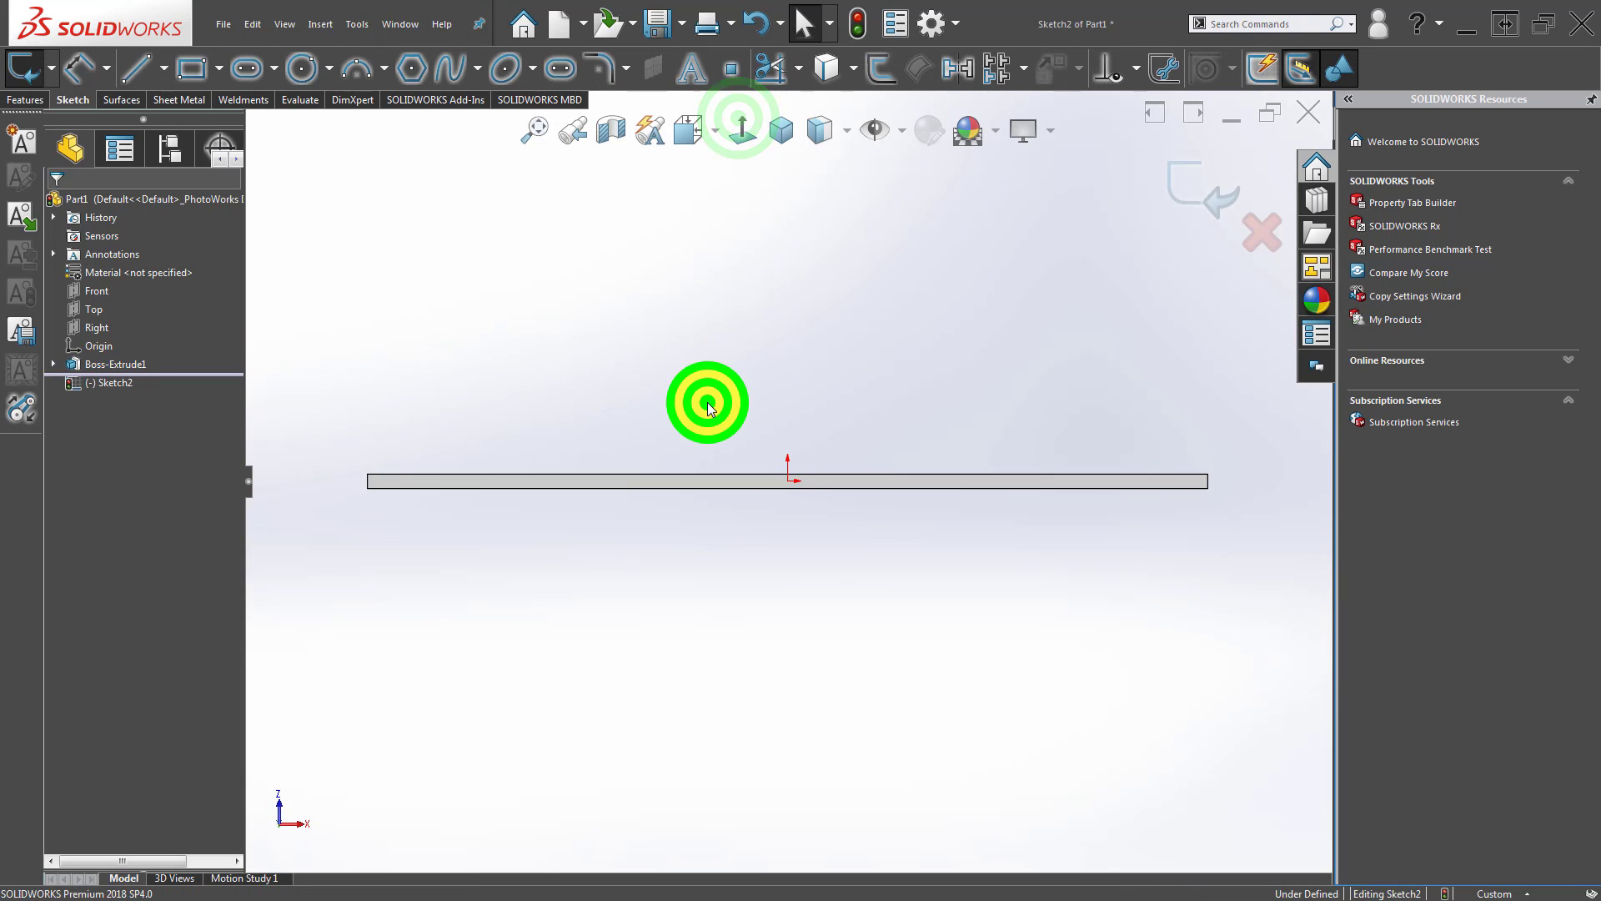
Sketch a horizontal midpoint line about 3218 mm long, centred on the origin along the bar.
left_click(160, 63)
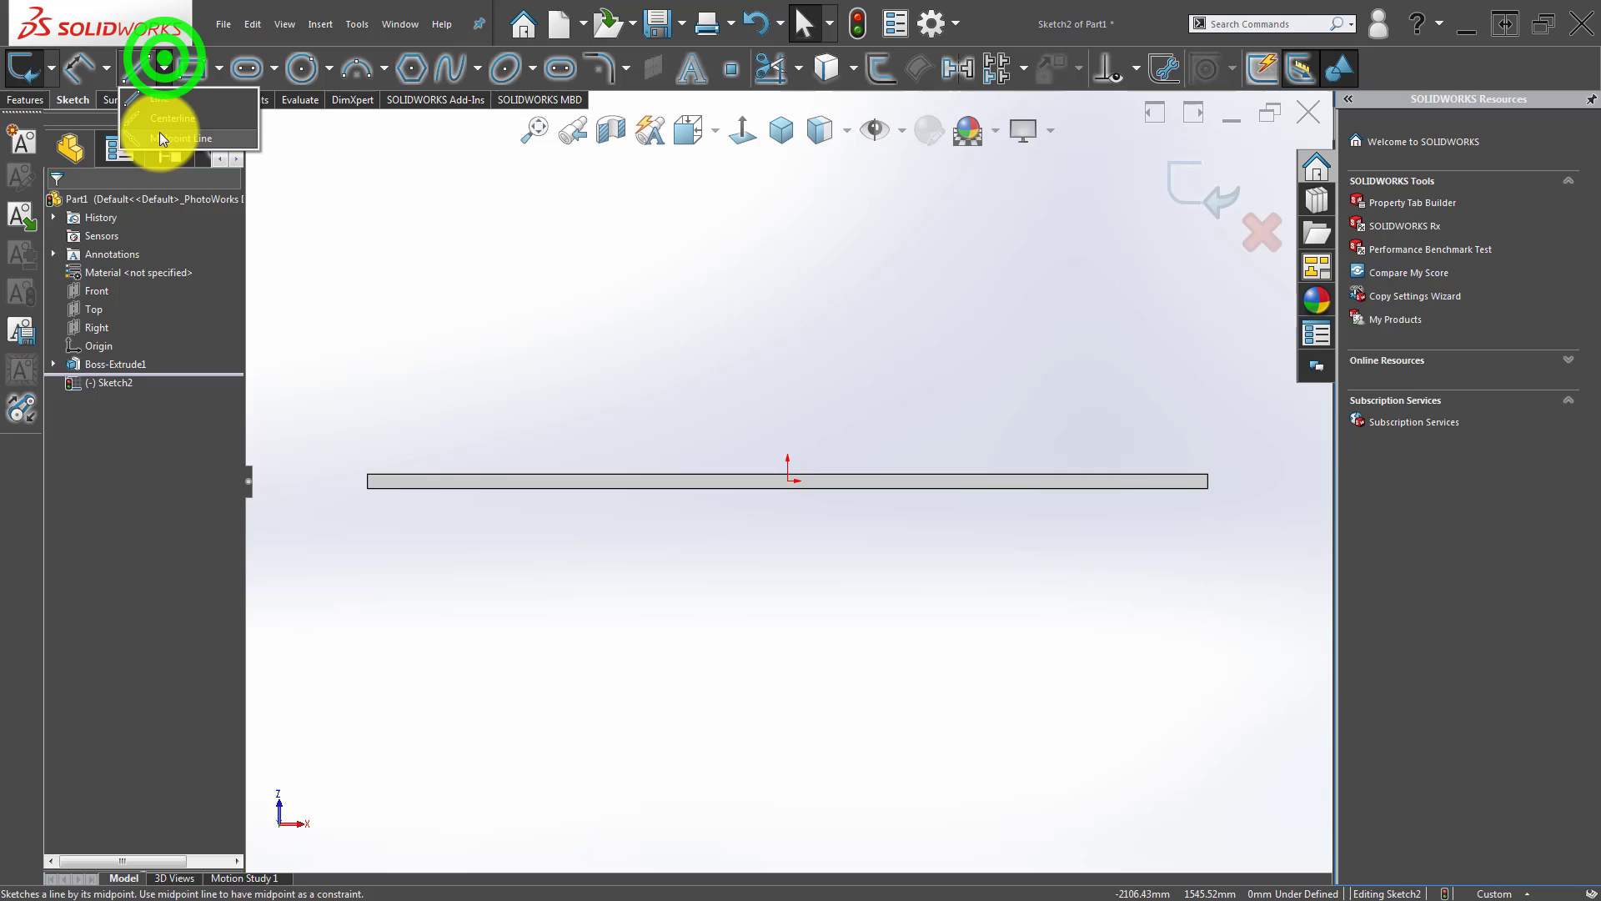
left_click(790, 481)
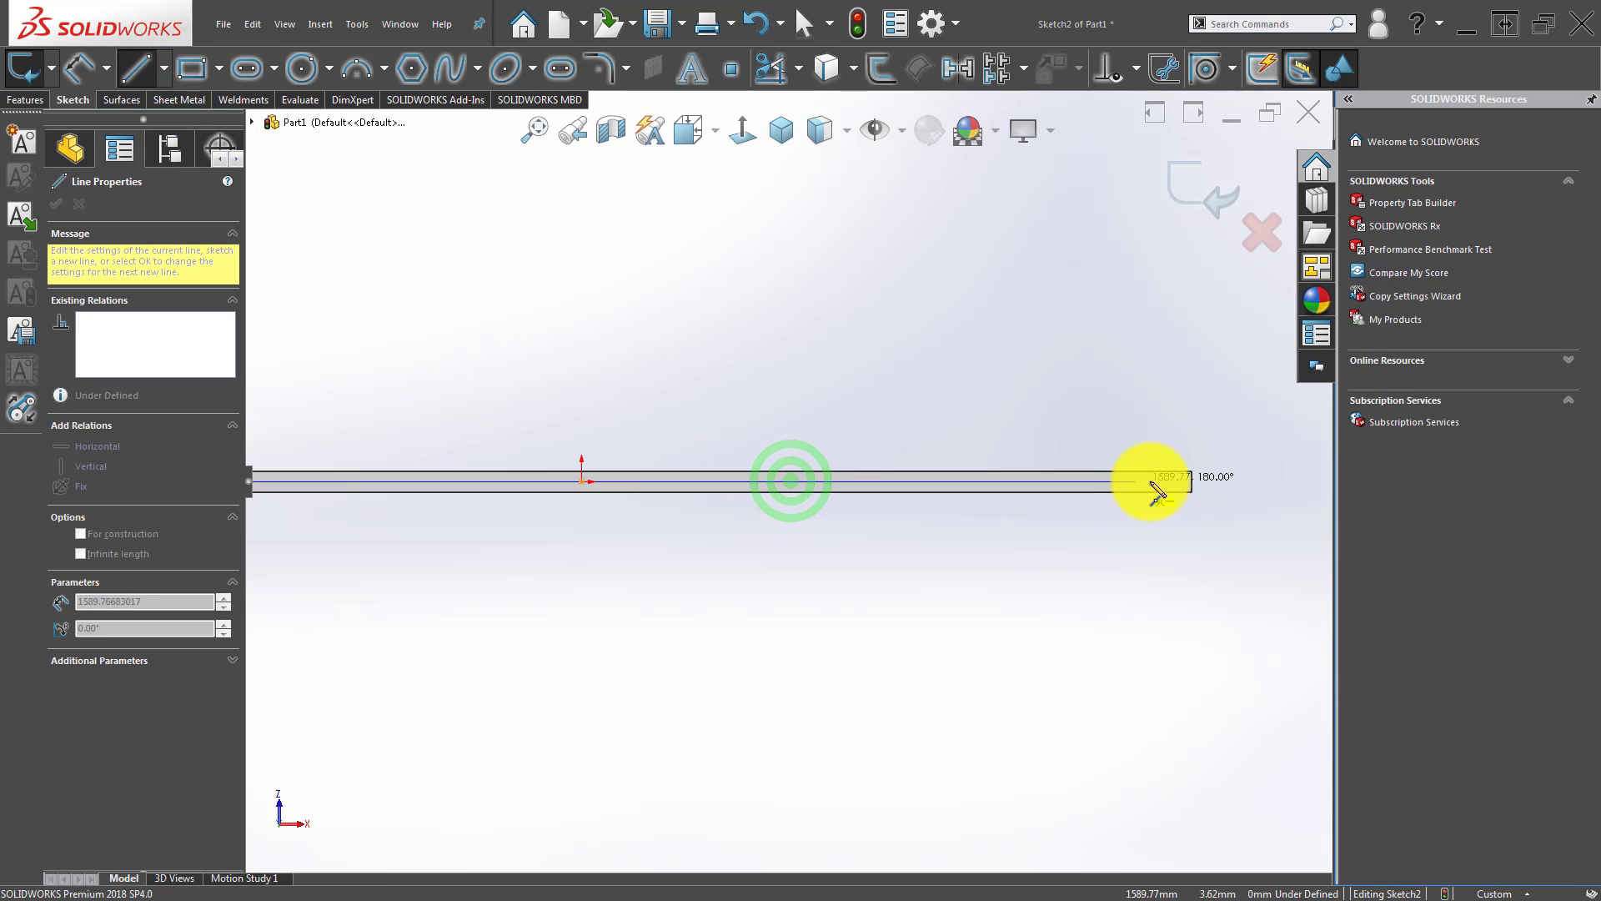
left_click(1142, 481)
key("Escape")
left_click(942, 626)
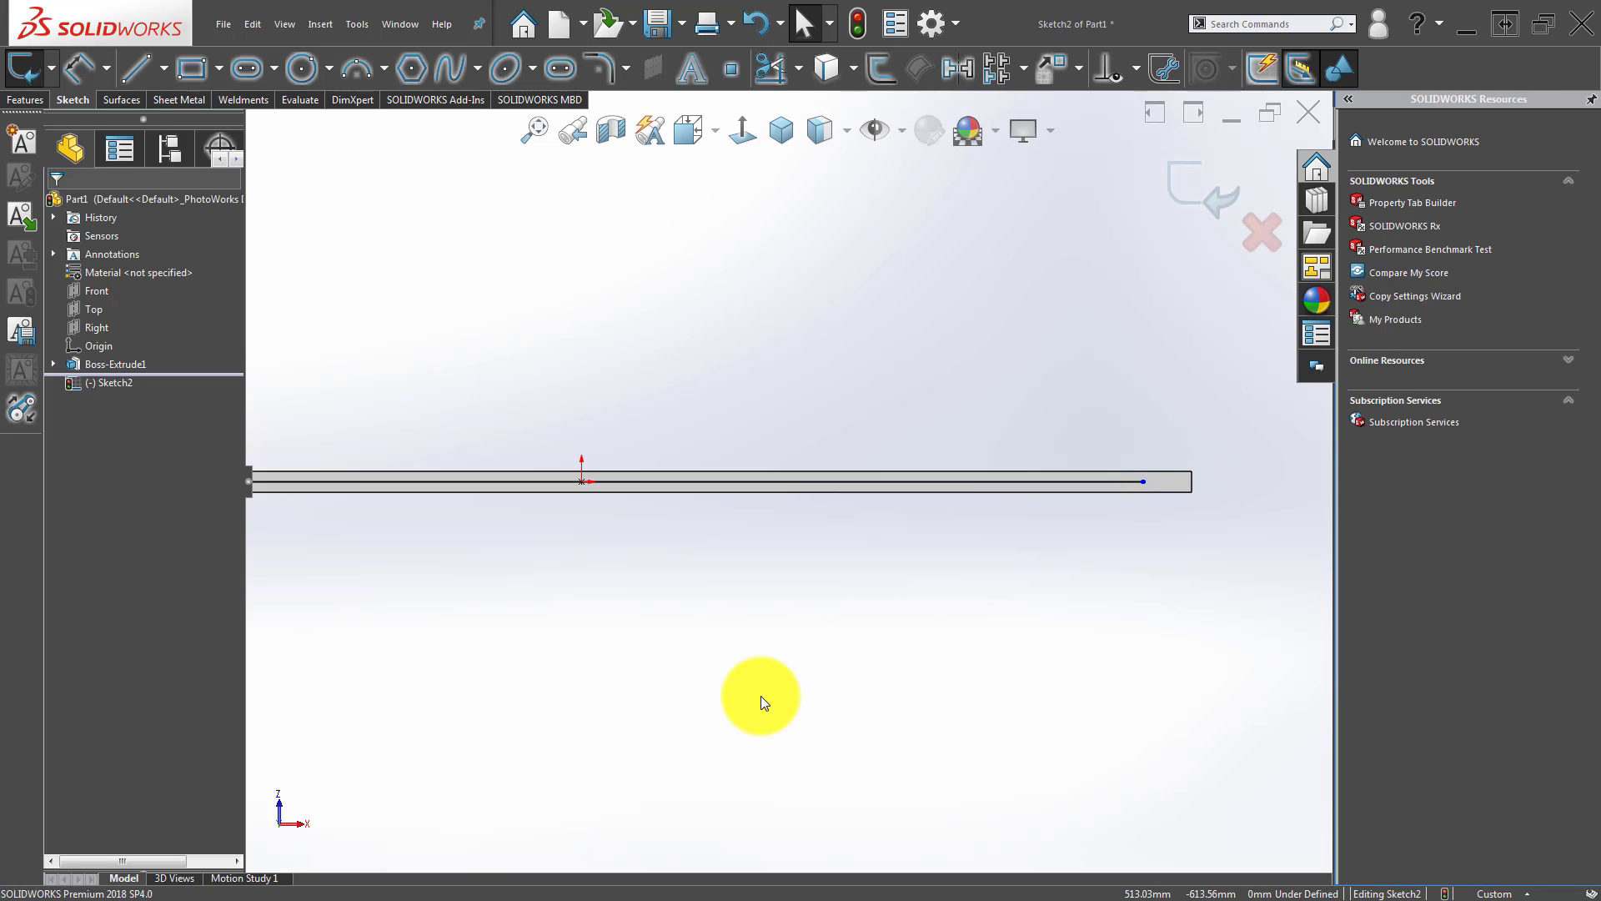
Dimension the horizontal line, set its length to 3390 mm, and exit the sketch.
key("d")
left_click(859, 477)
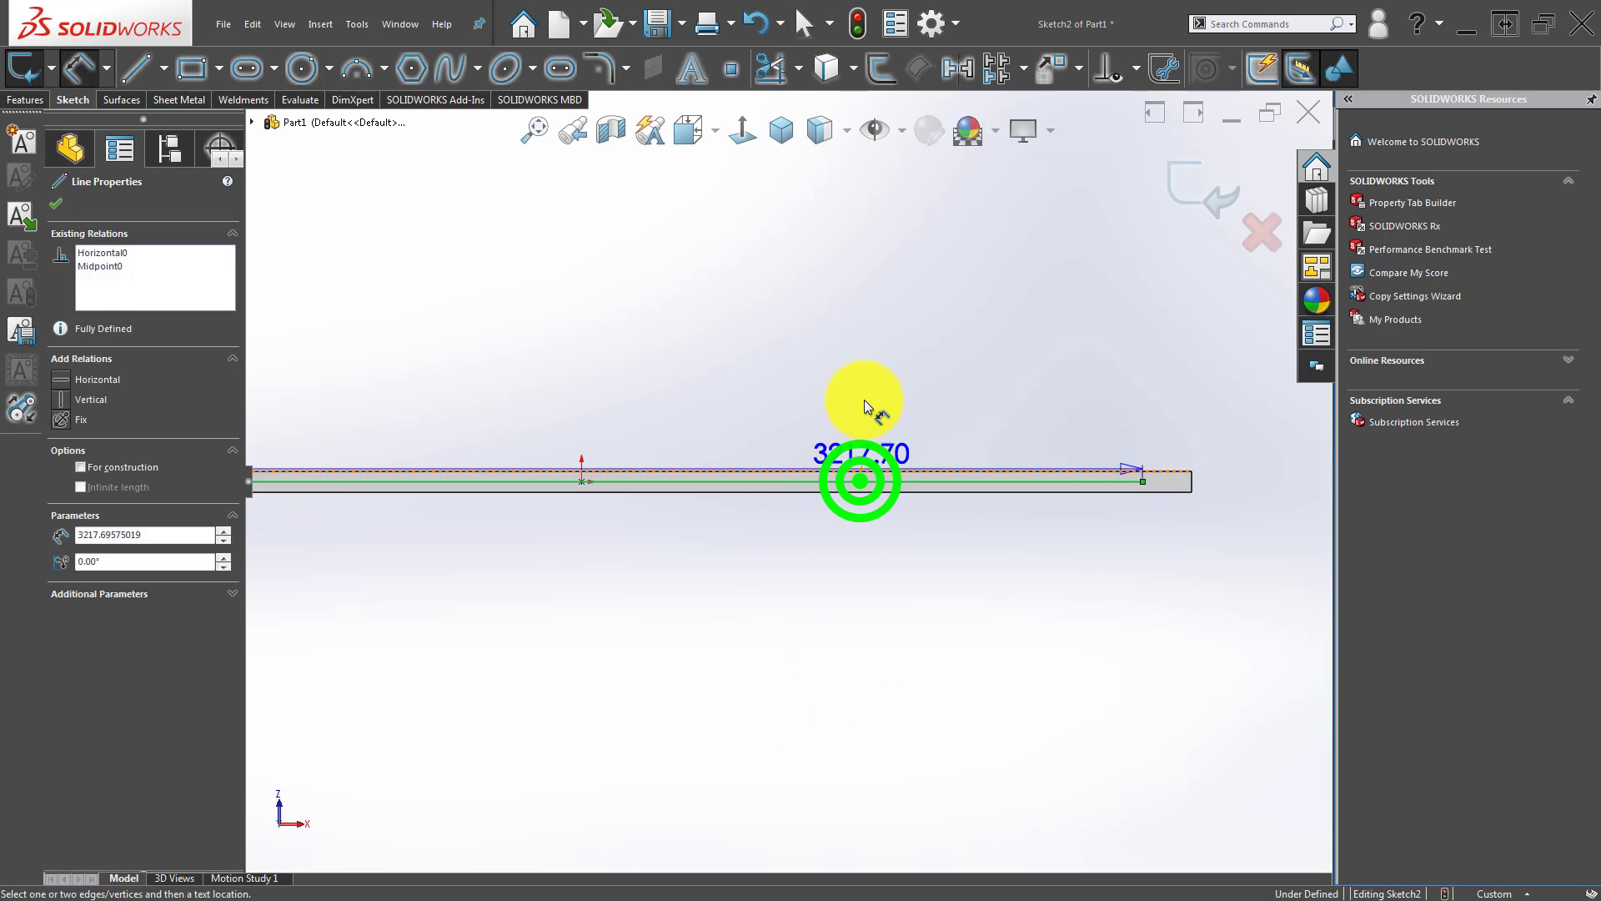
left_click(864, 399)
key("Return")
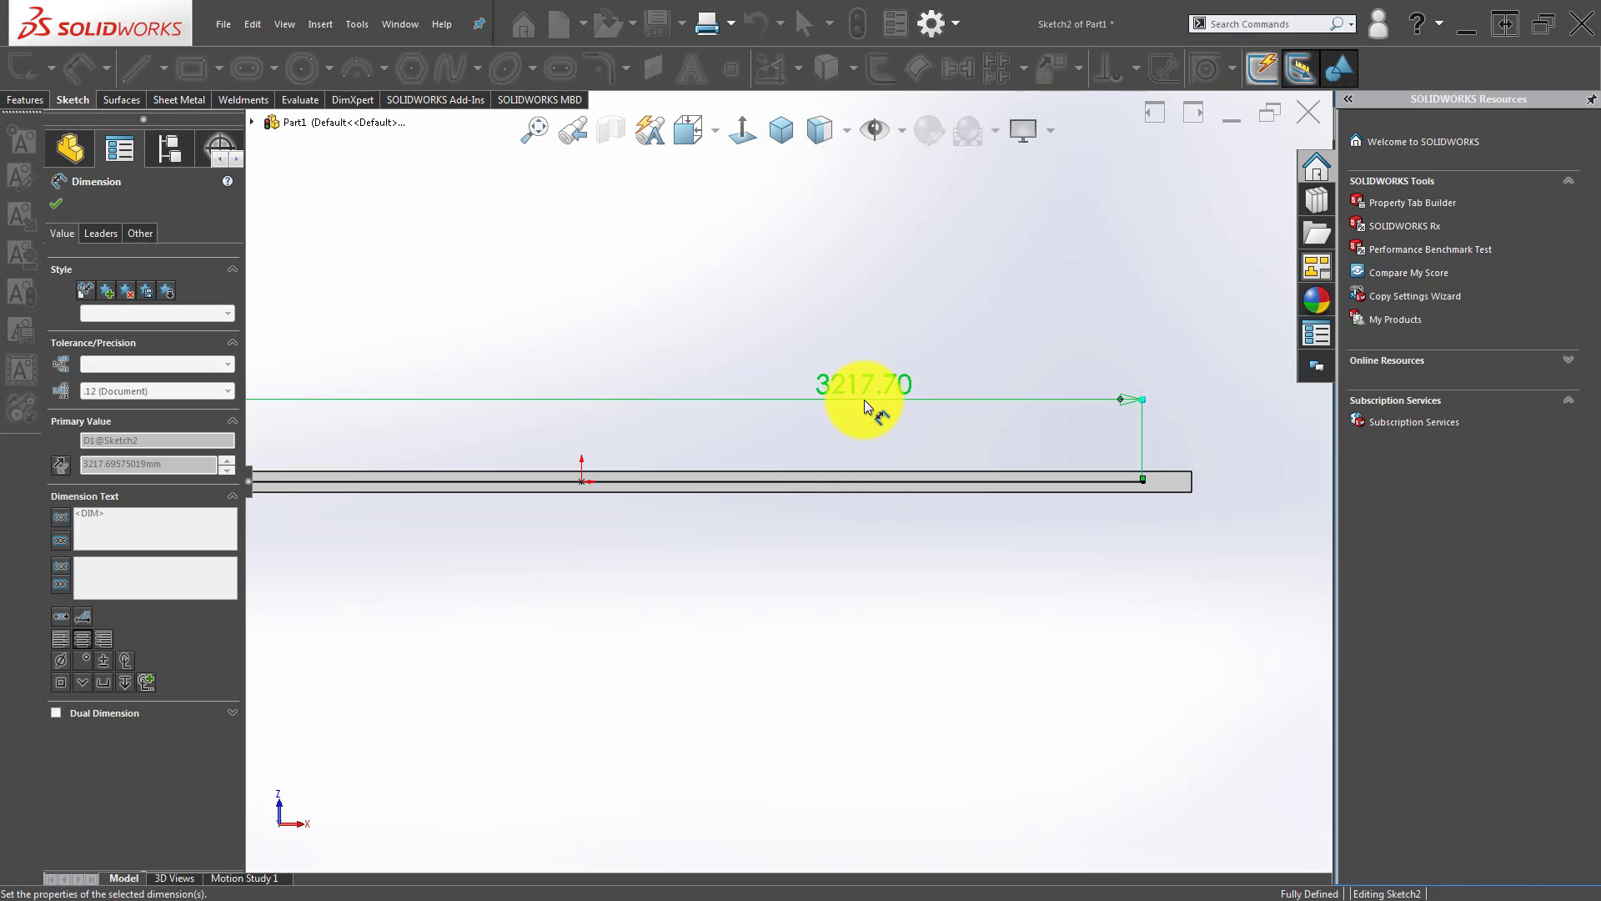
left_click(872, 328)
key("Escape")
key("f")
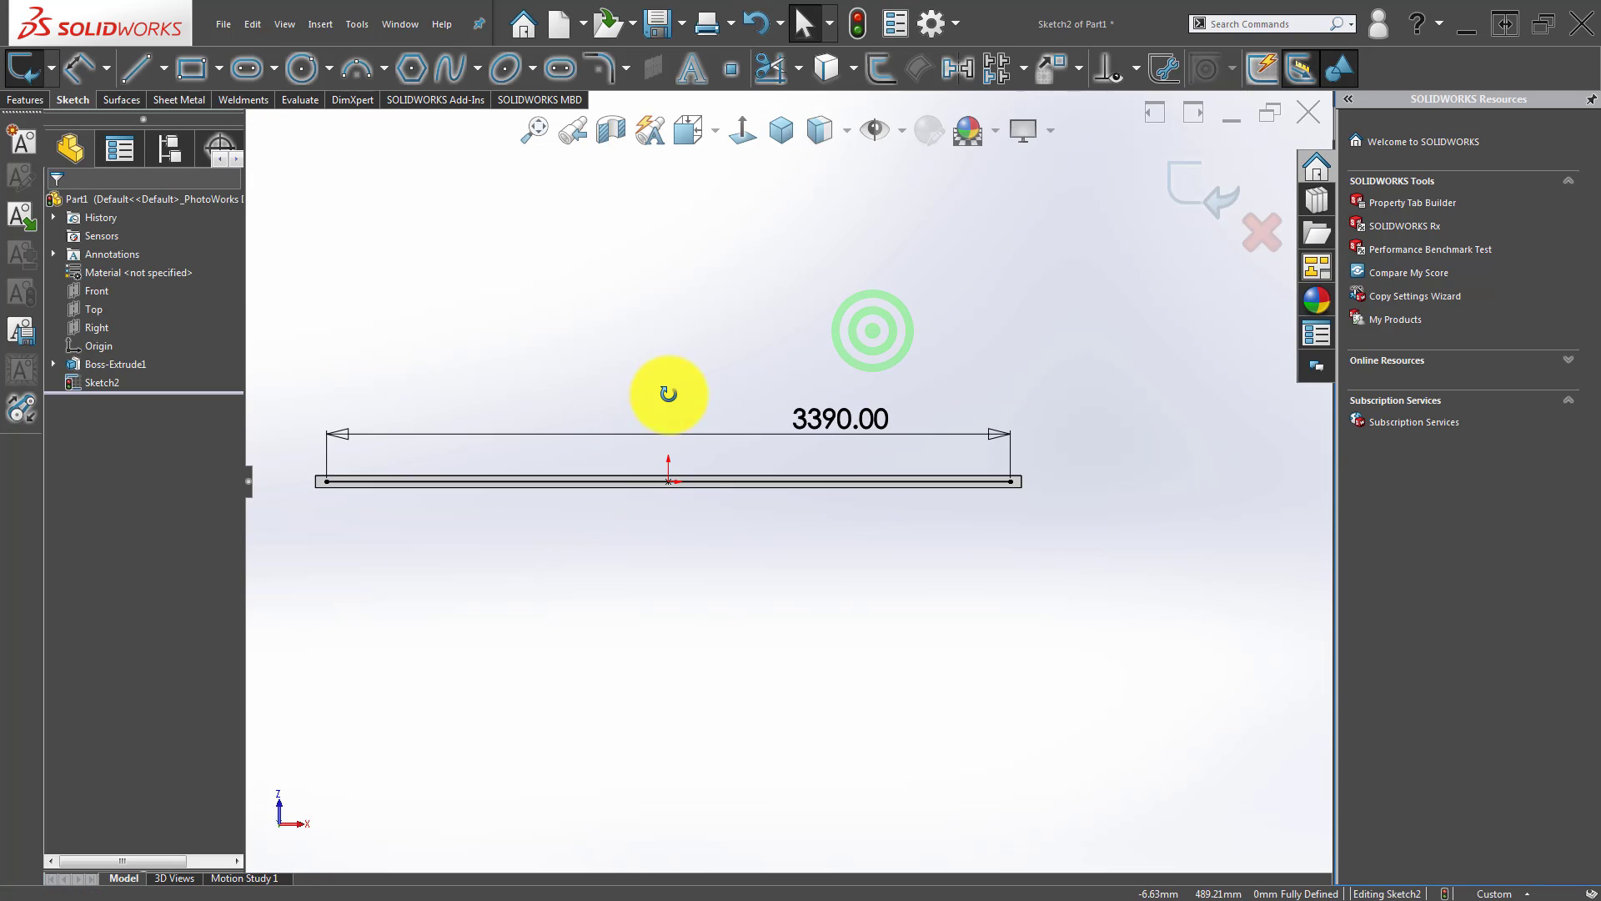
mouse_move(668, 393)
middle_mouse_down()
mouse_move(607, 711)
mouse_move(918, 459)
middle_mouse_up()
left_click(1214, 186)
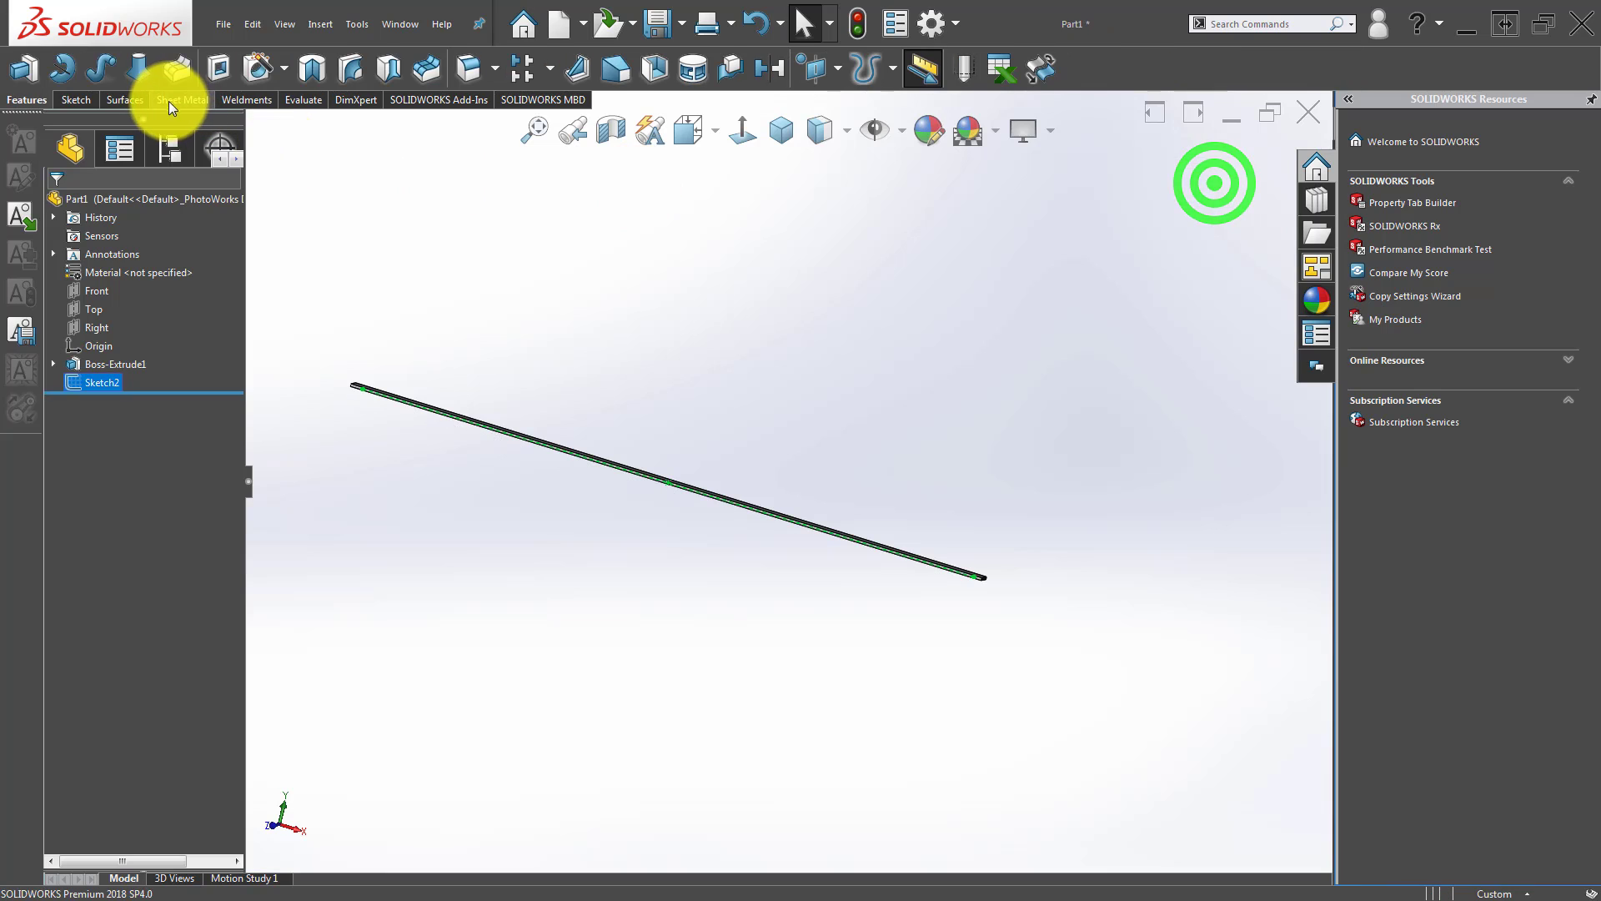
Begin a weldment structural member with an iso square tube profile, size 80×4, along the sketched line on the bar's underside.
left_click(232, 101)
left_click(99, 65)
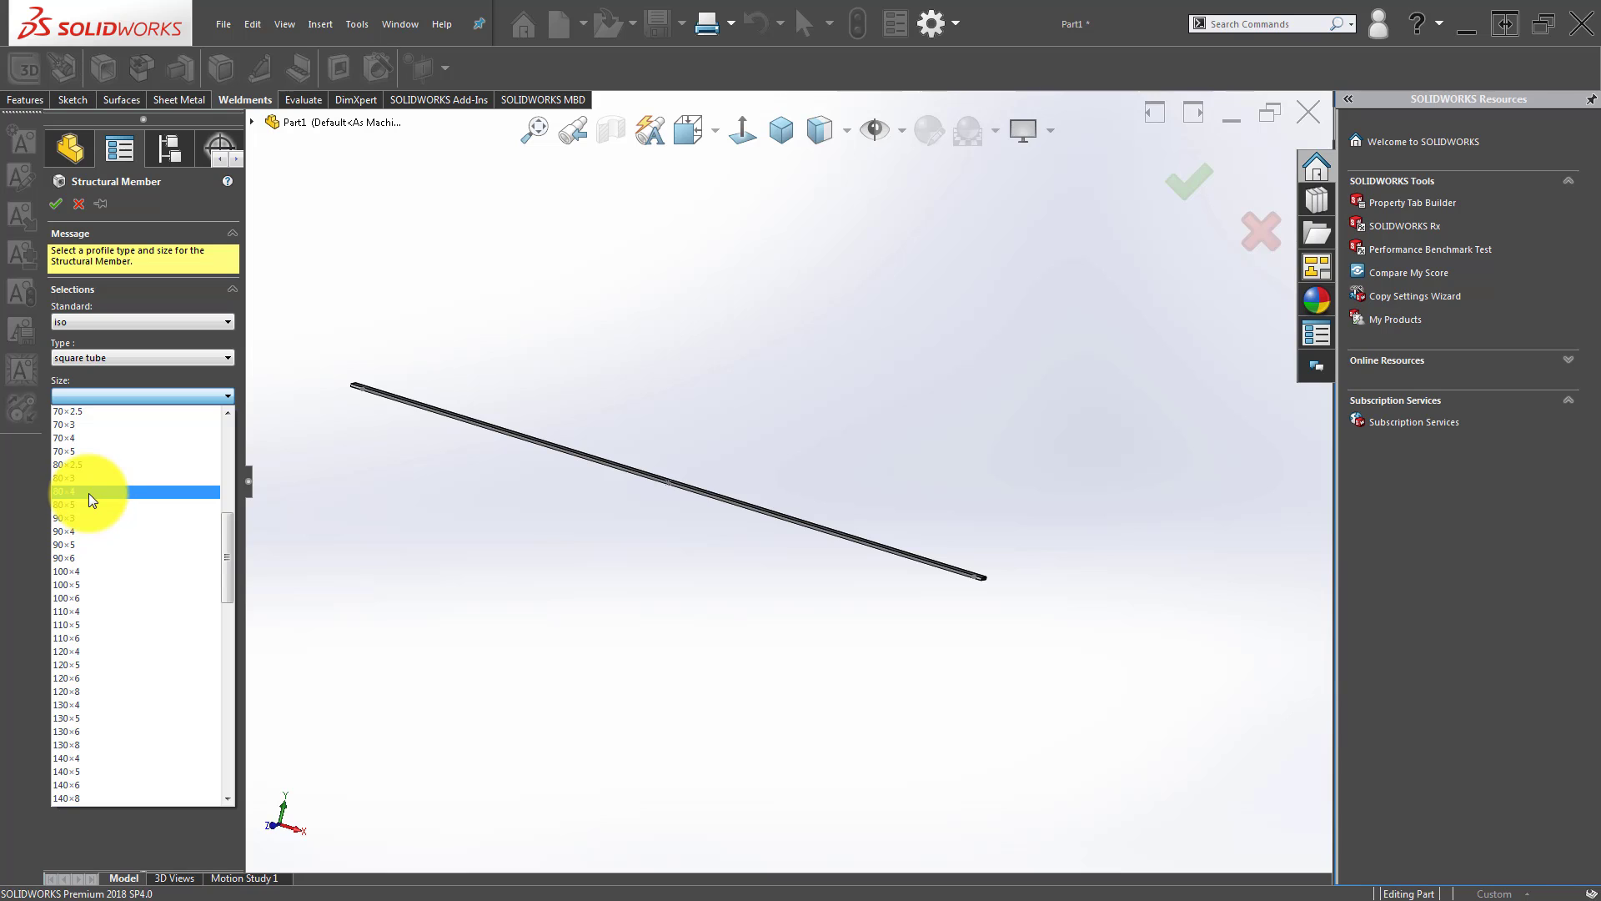
left_click(88, 493)
left_click(121, 459)
scroll(973, 563, "down", 6)
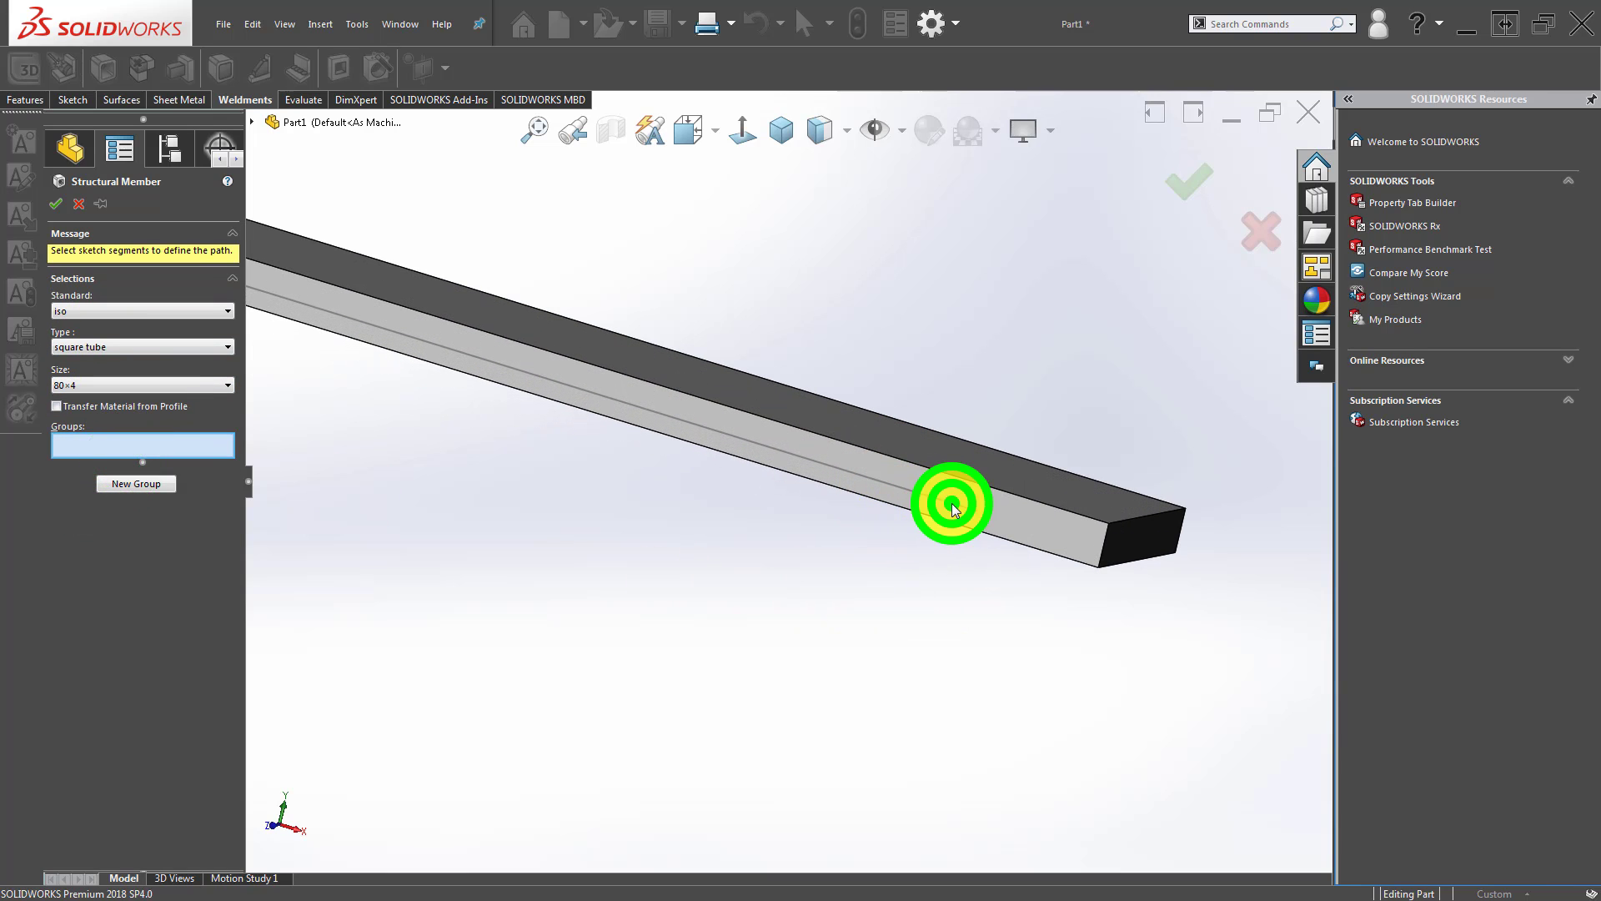
left_click(952, 504)
scroll(832, 512, "up", 4)
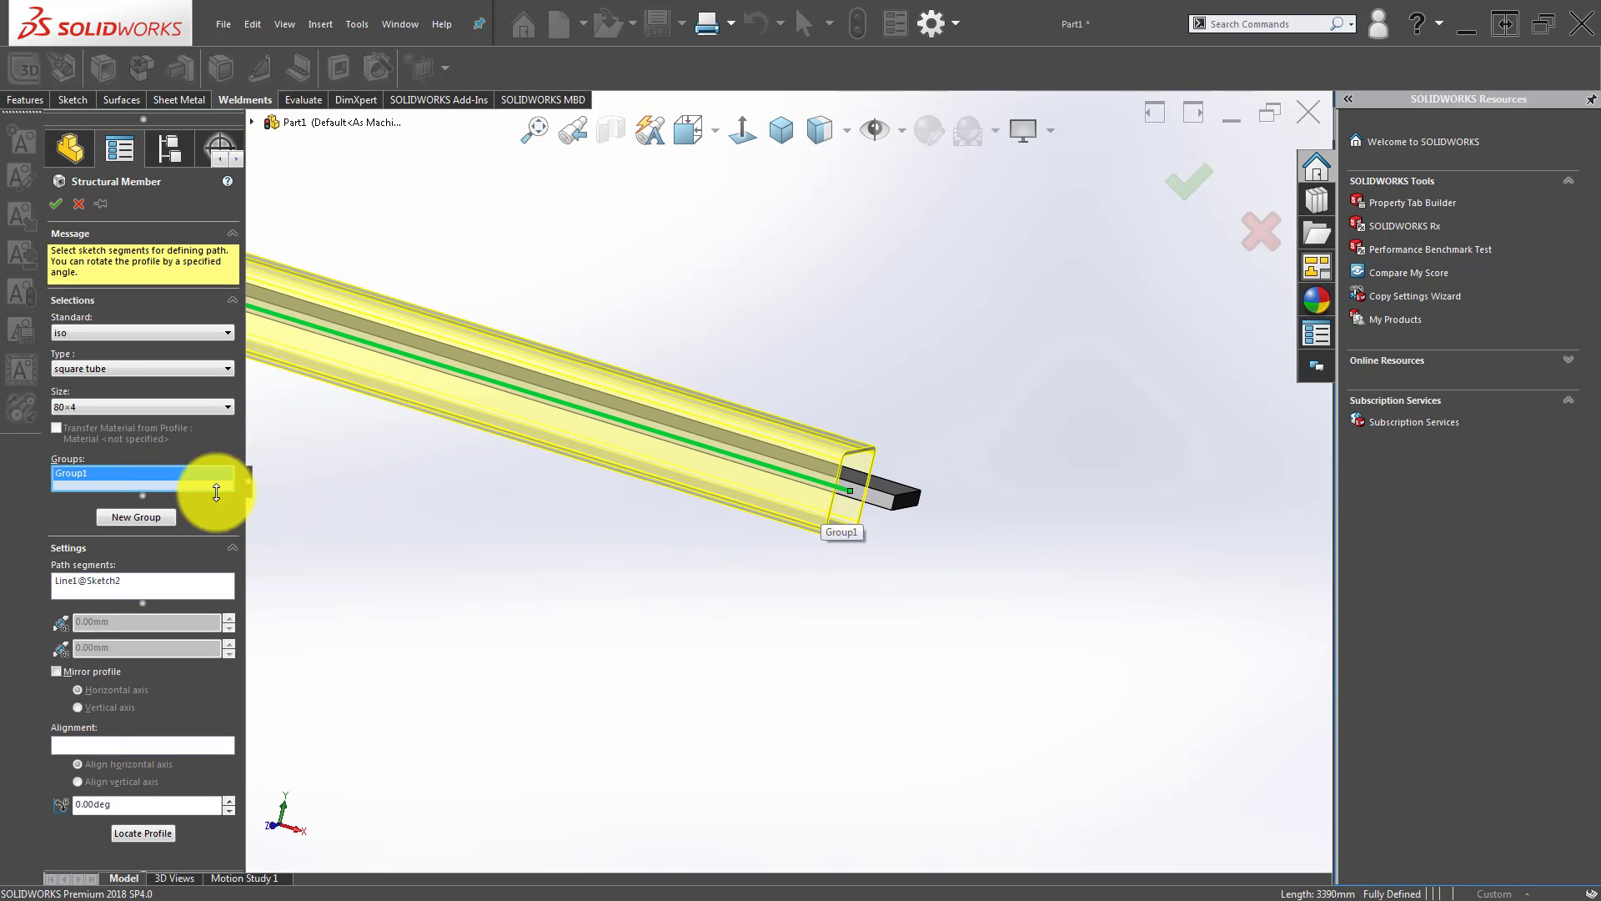
middle_click_drag(815, 543, 681, 487)
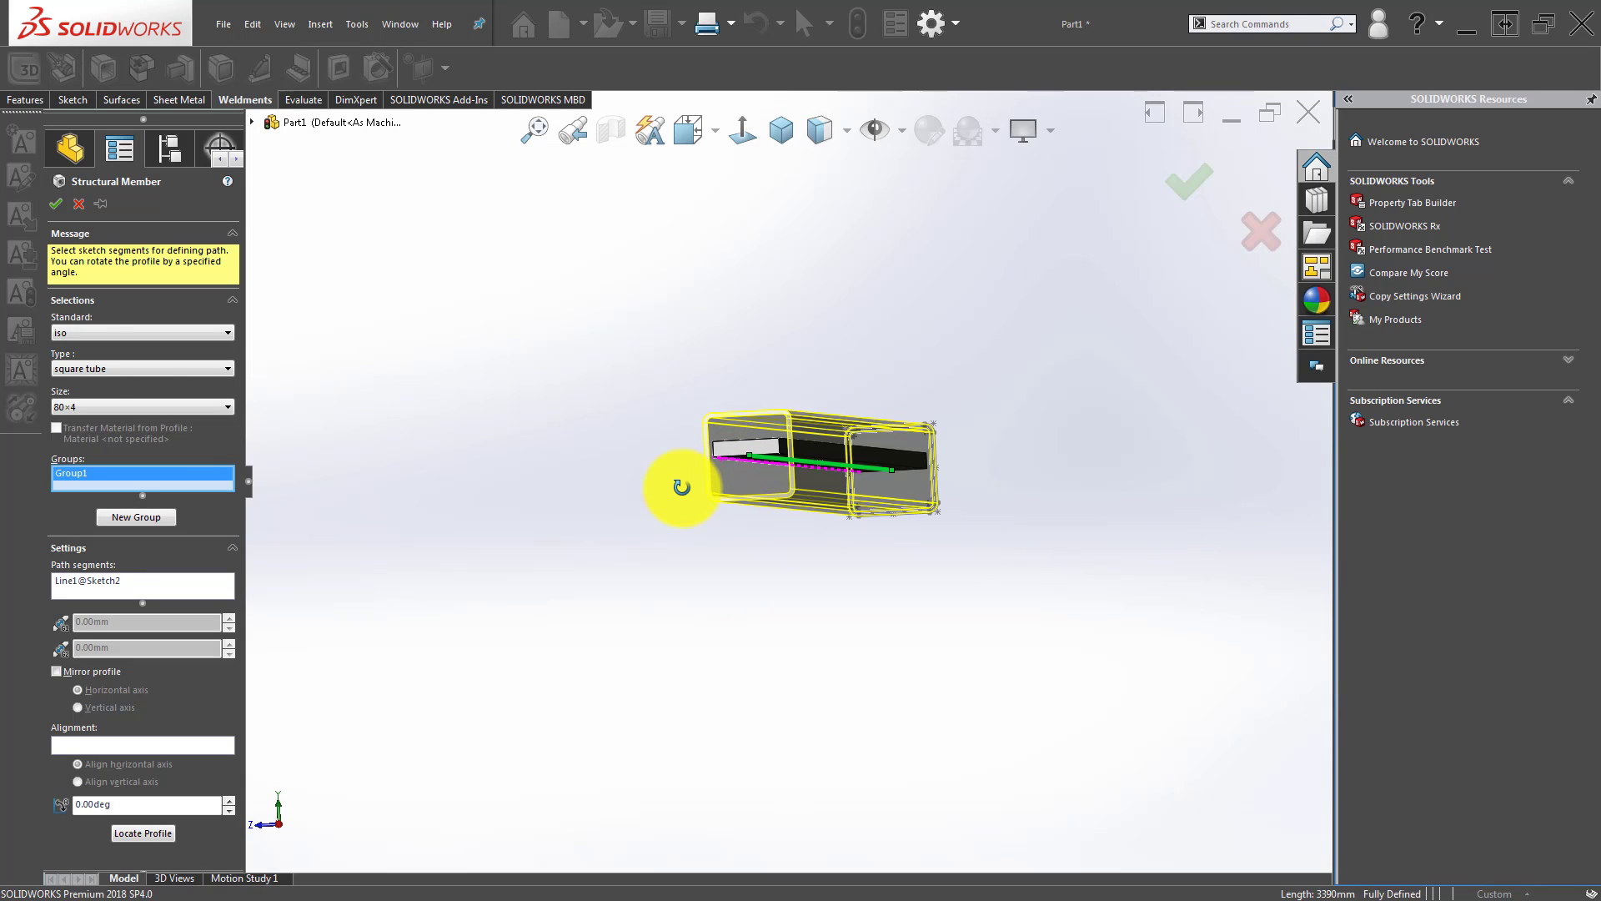
Change the structural member's profile to an iso rectangular tube, size 80x40x4.
left_click(115, 367)
left_click(136, 419)
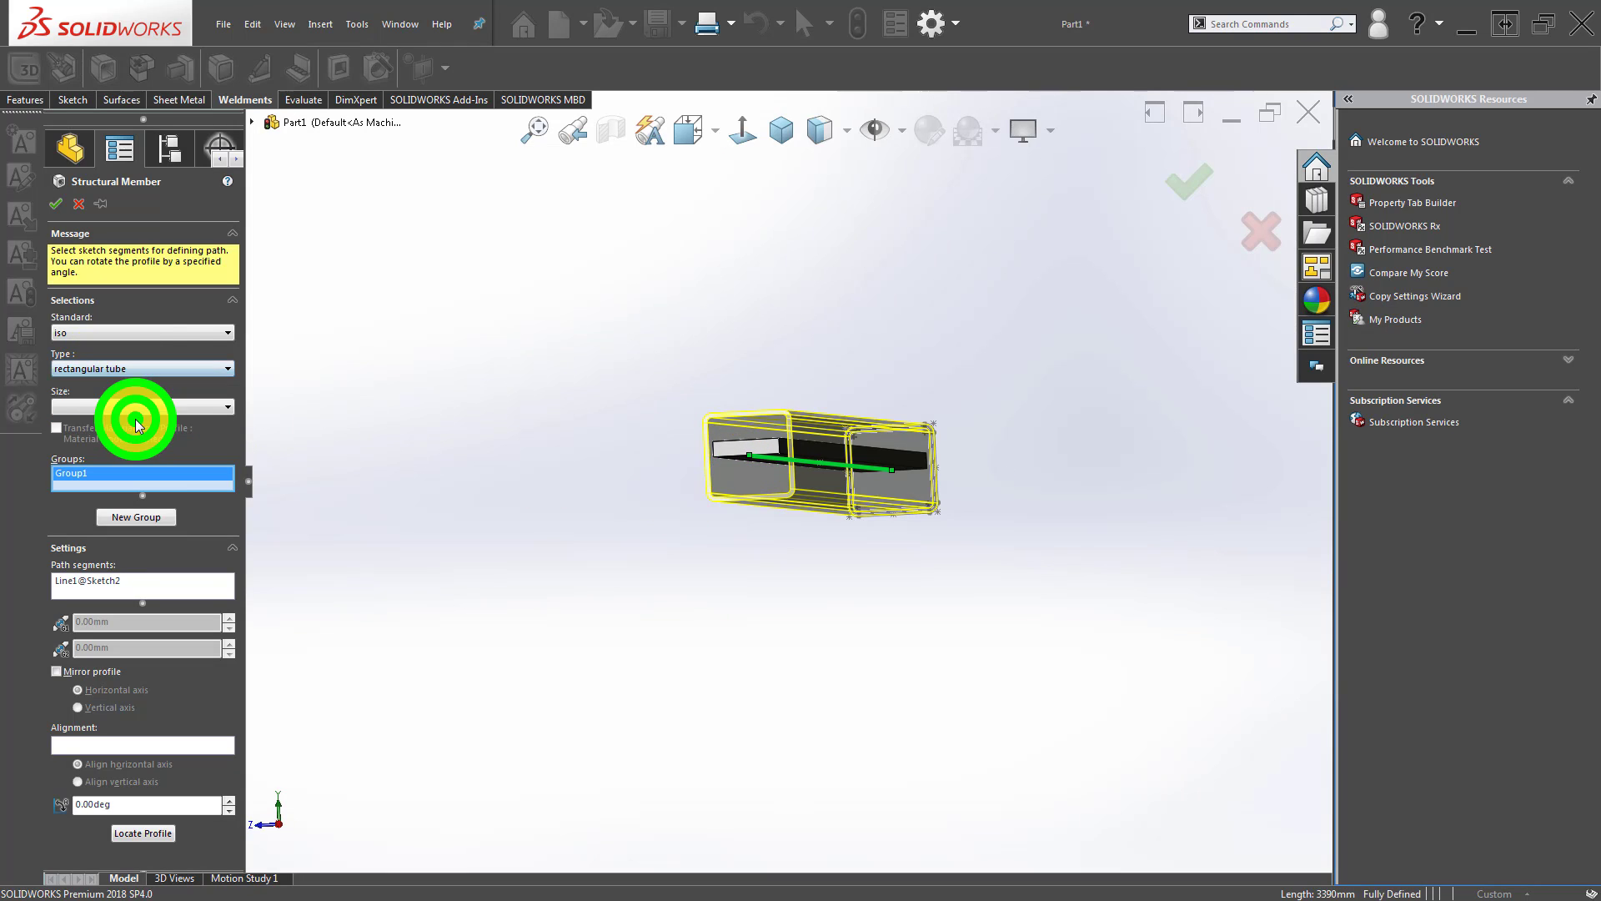
left_click(117, 405)
scroll(172, 663, "down", 1)
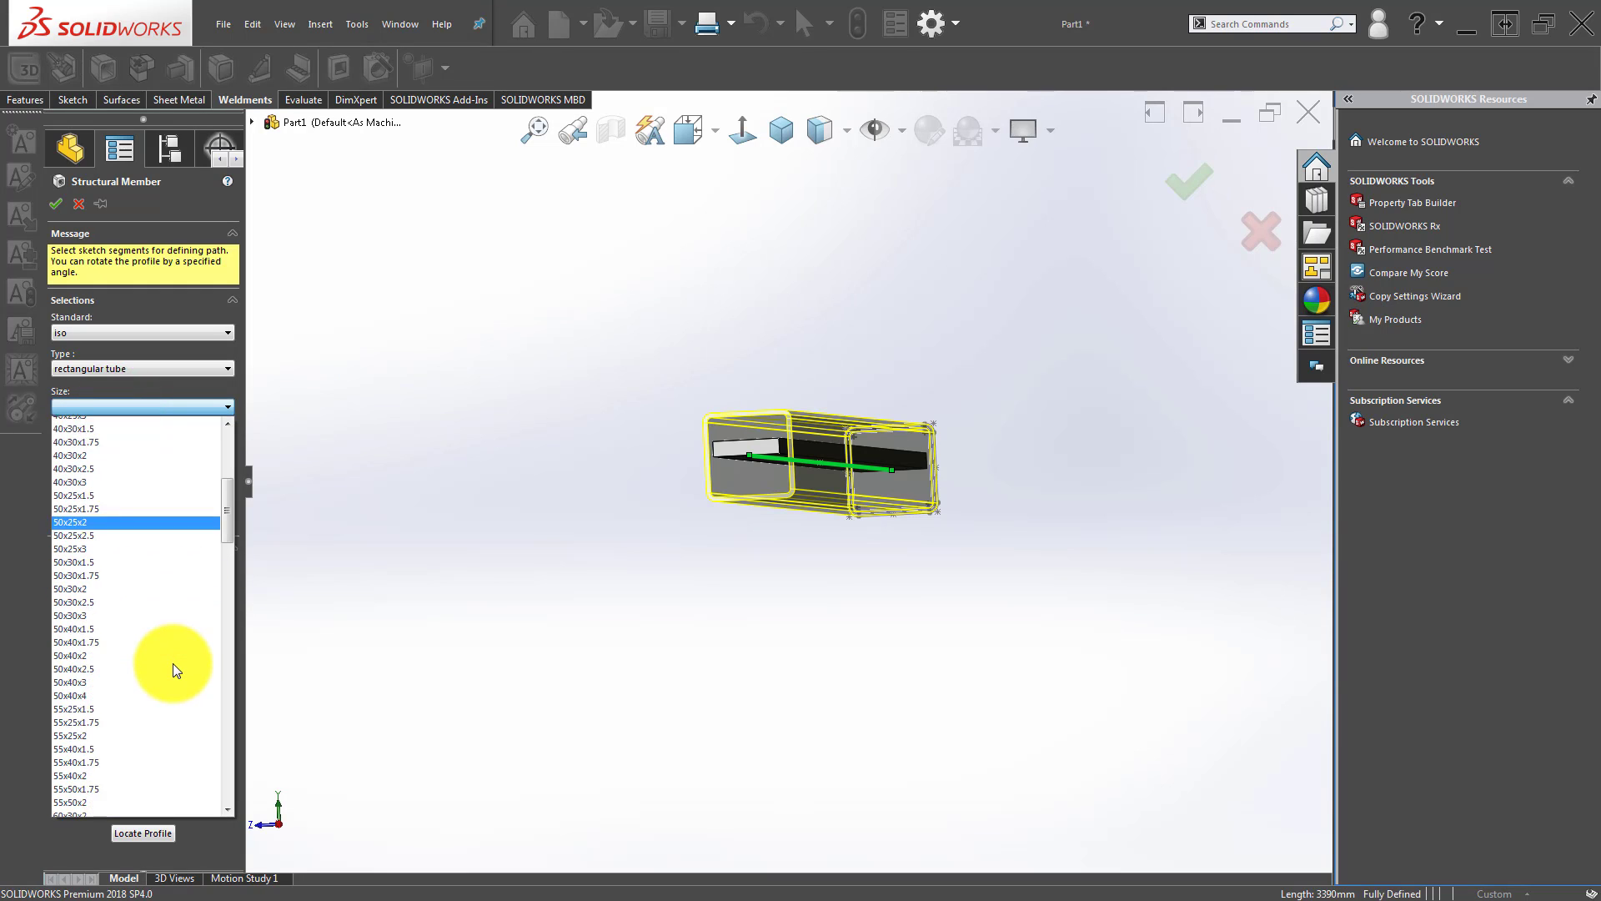
scroll(167, 659, "down", 8)
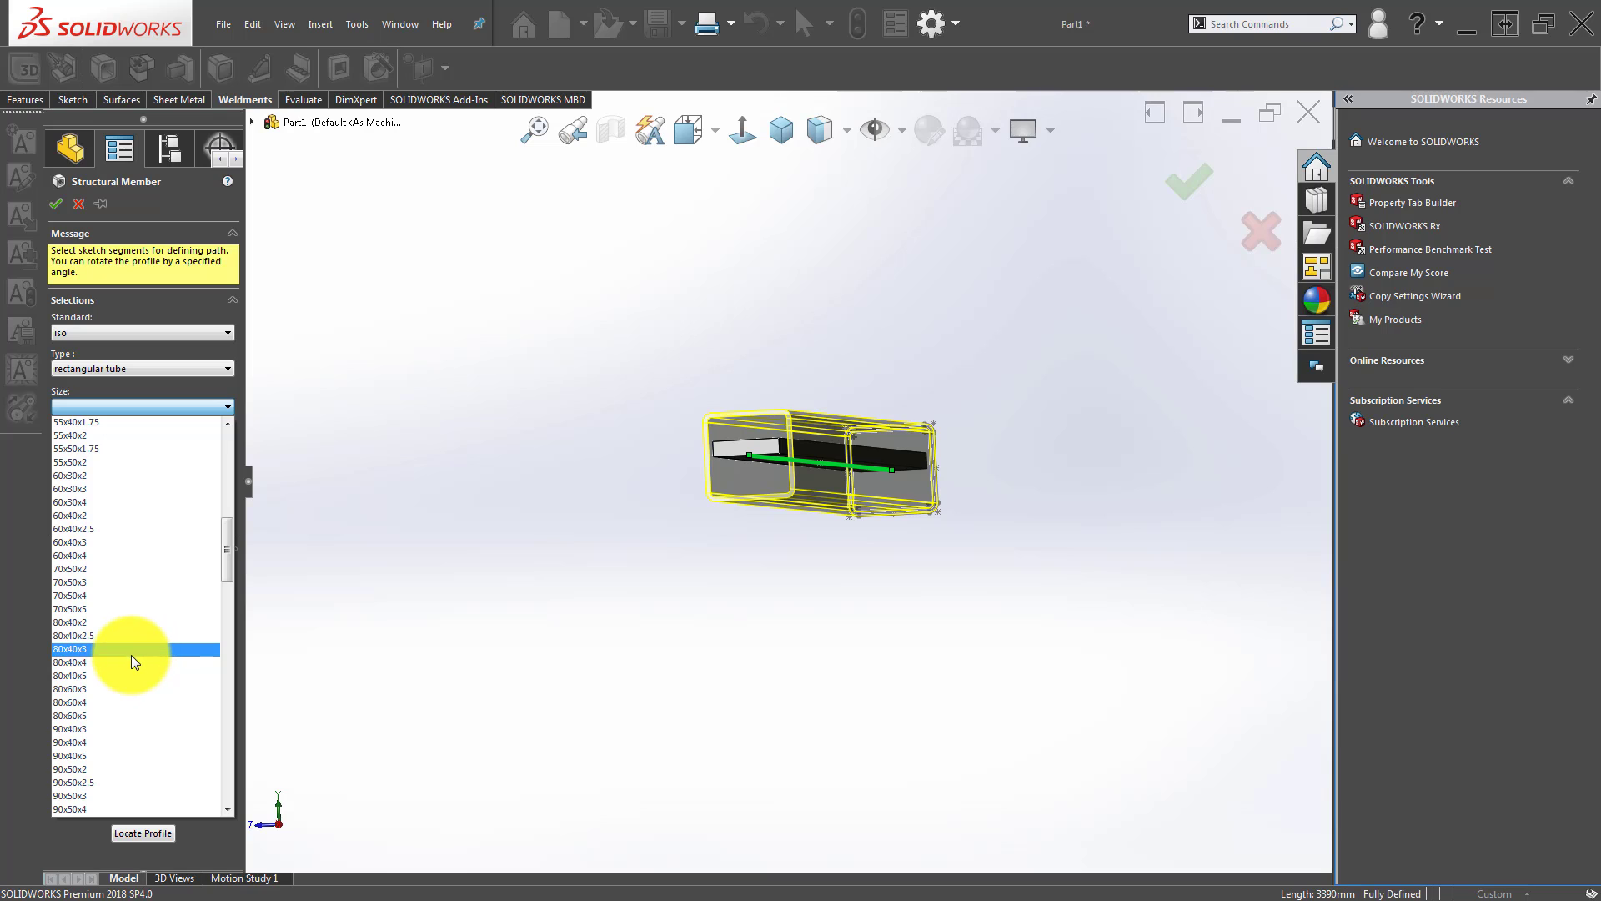
left_click(132, 661)
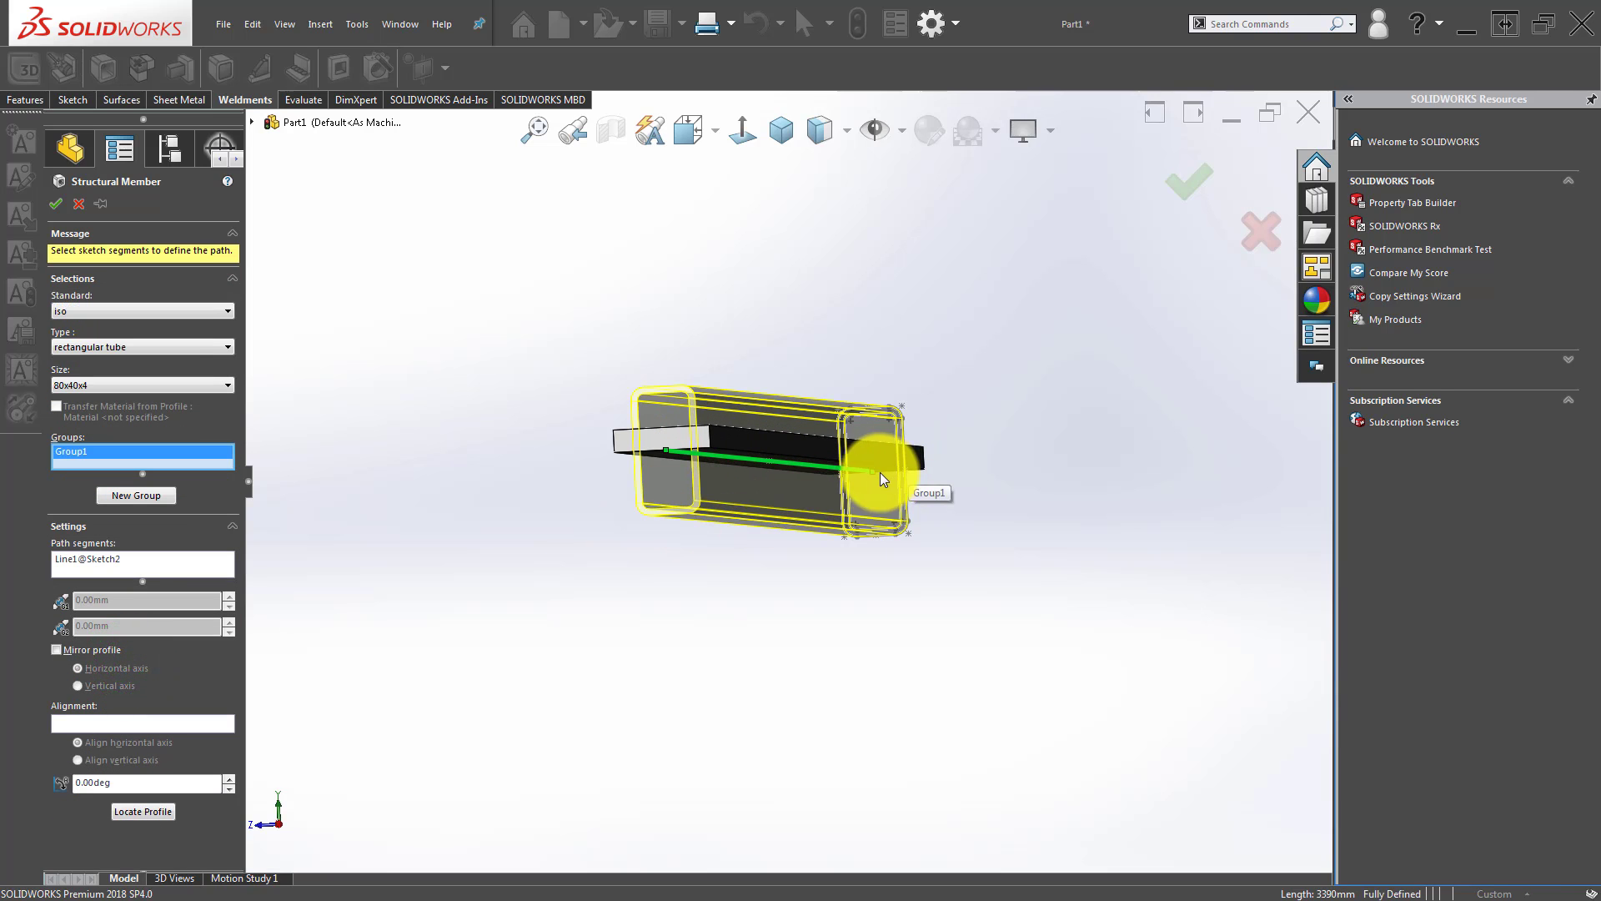
Locate the tube profile by its top edge's midpoint so it hangs beneath the bar, and create the structural member.
left_click(144, 819)
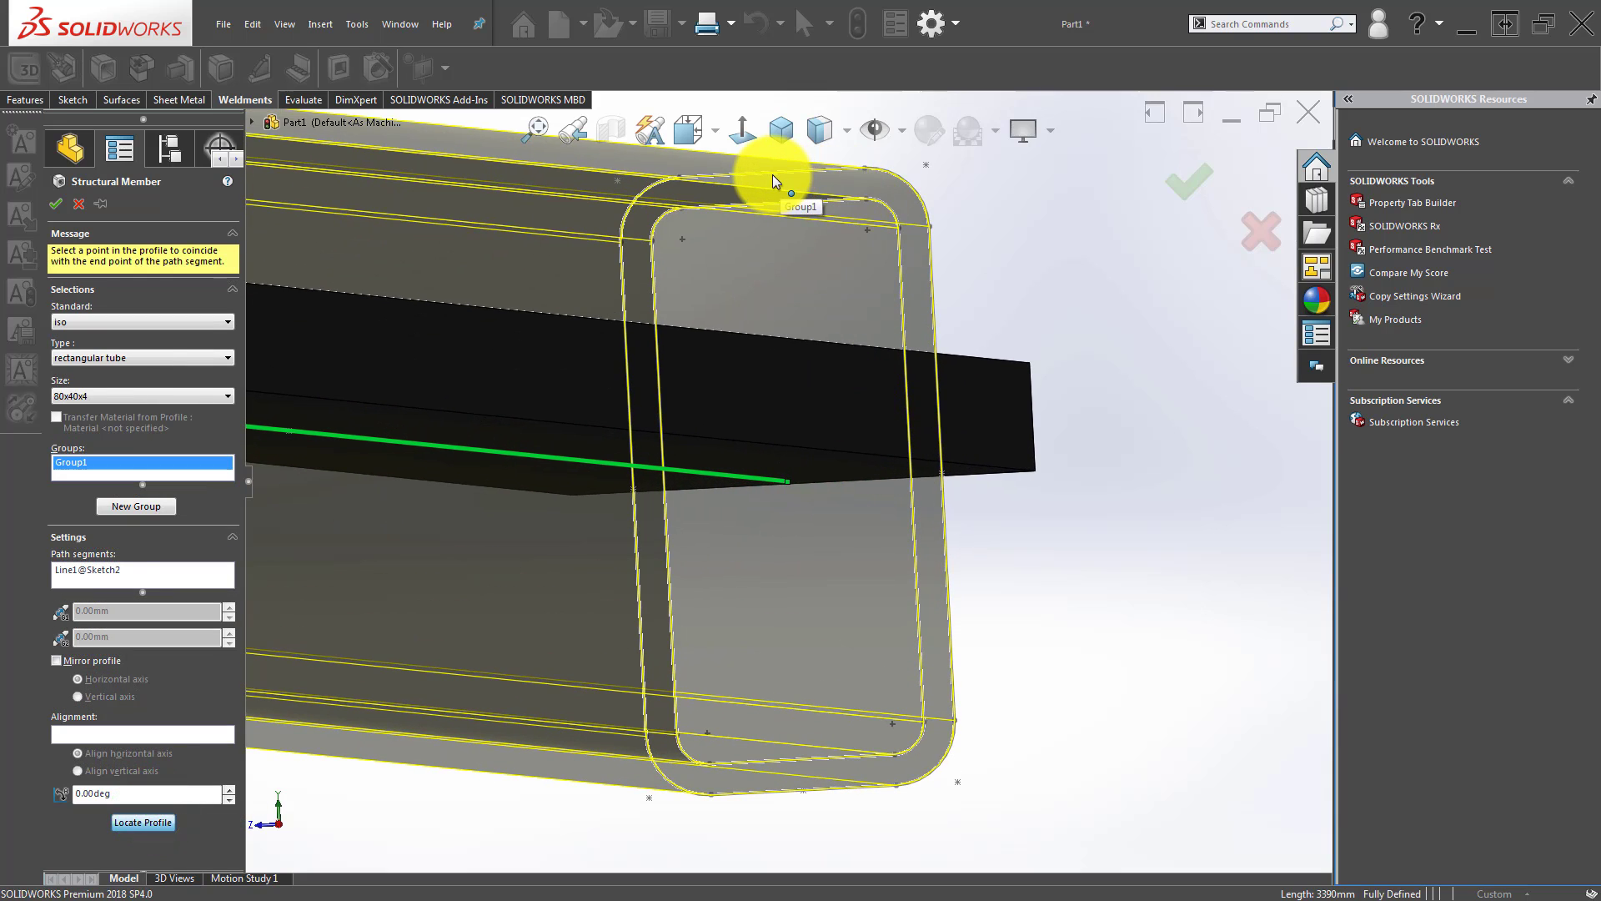
left_click(772, 173)
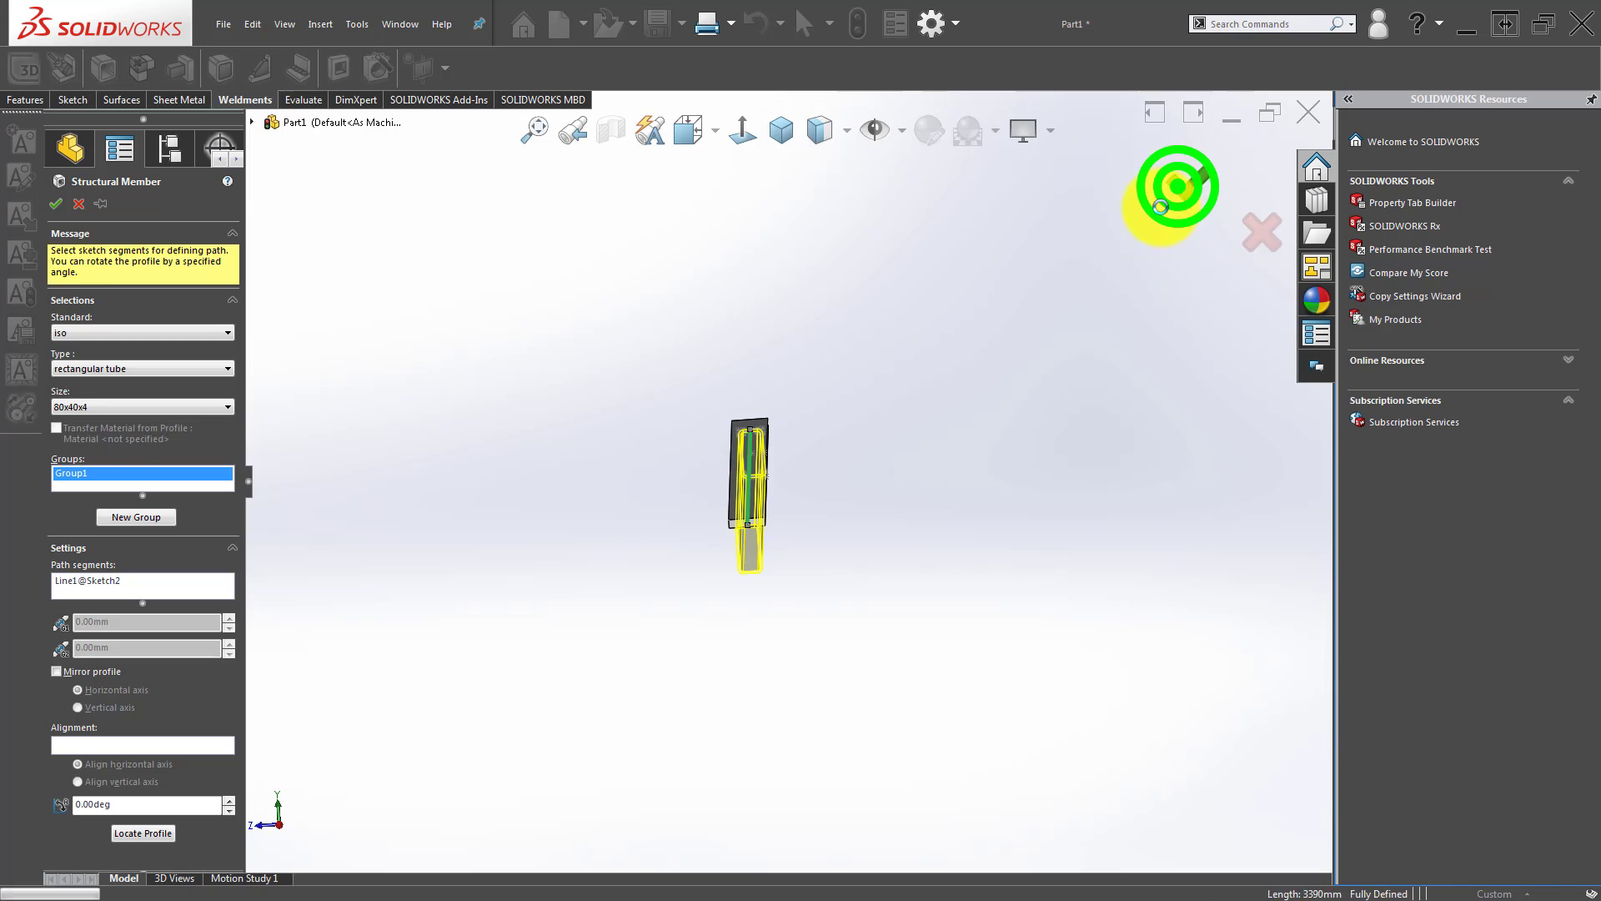
left_click(1159, 206)
Start a sketch on the top face of the flat bar, viewed square-on.
middle_click_drag(954, 443, 791, 371)
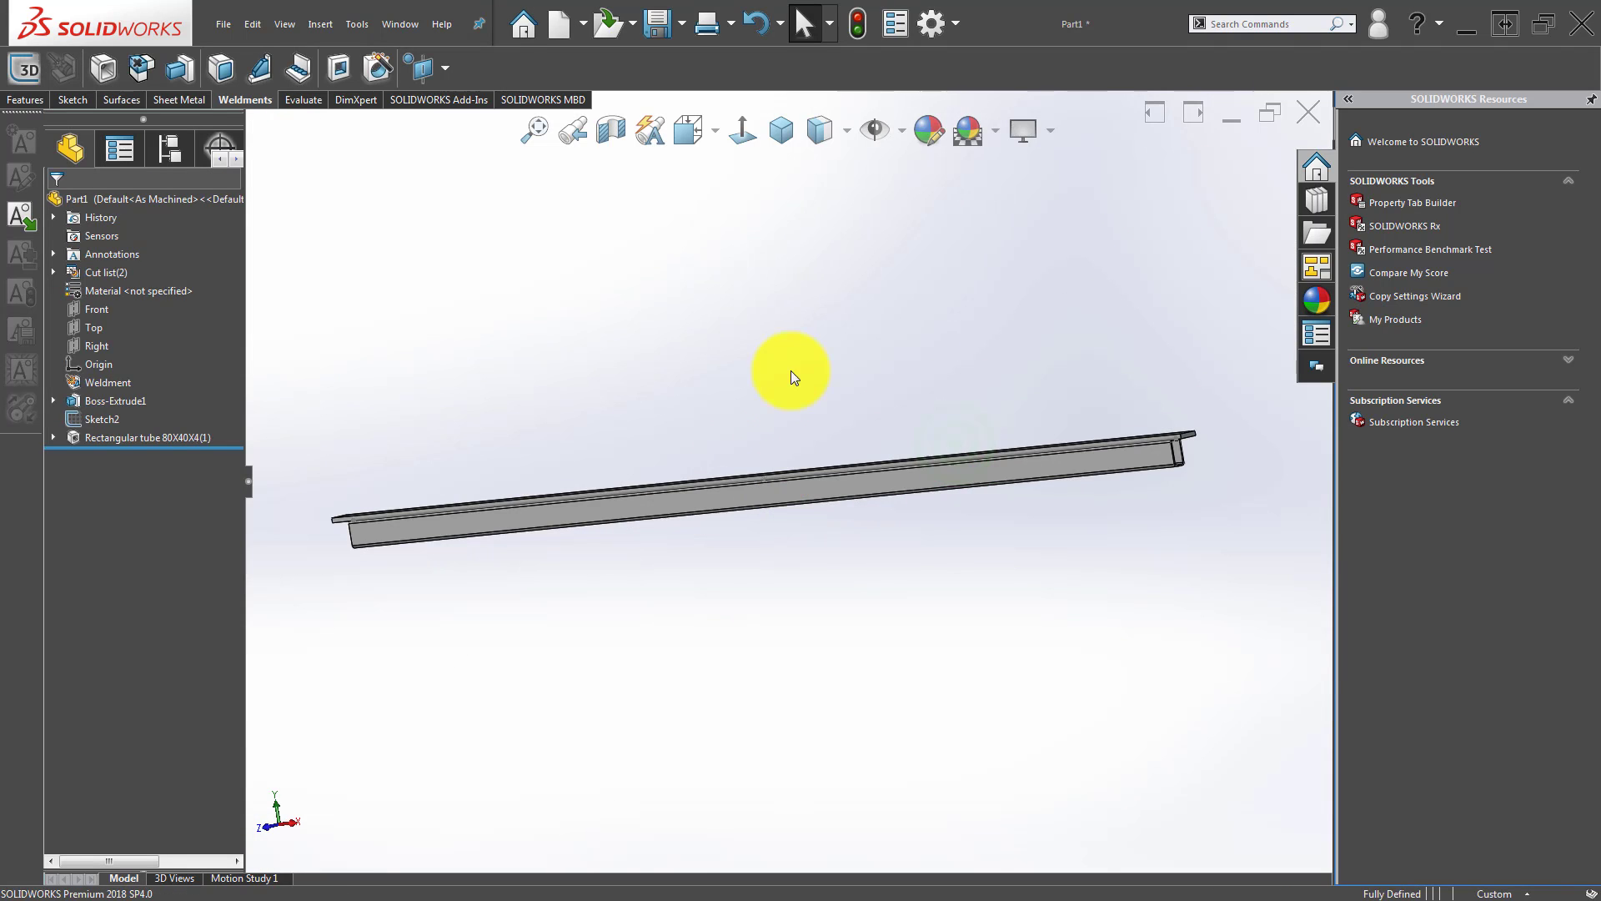
left_click(788, 137)
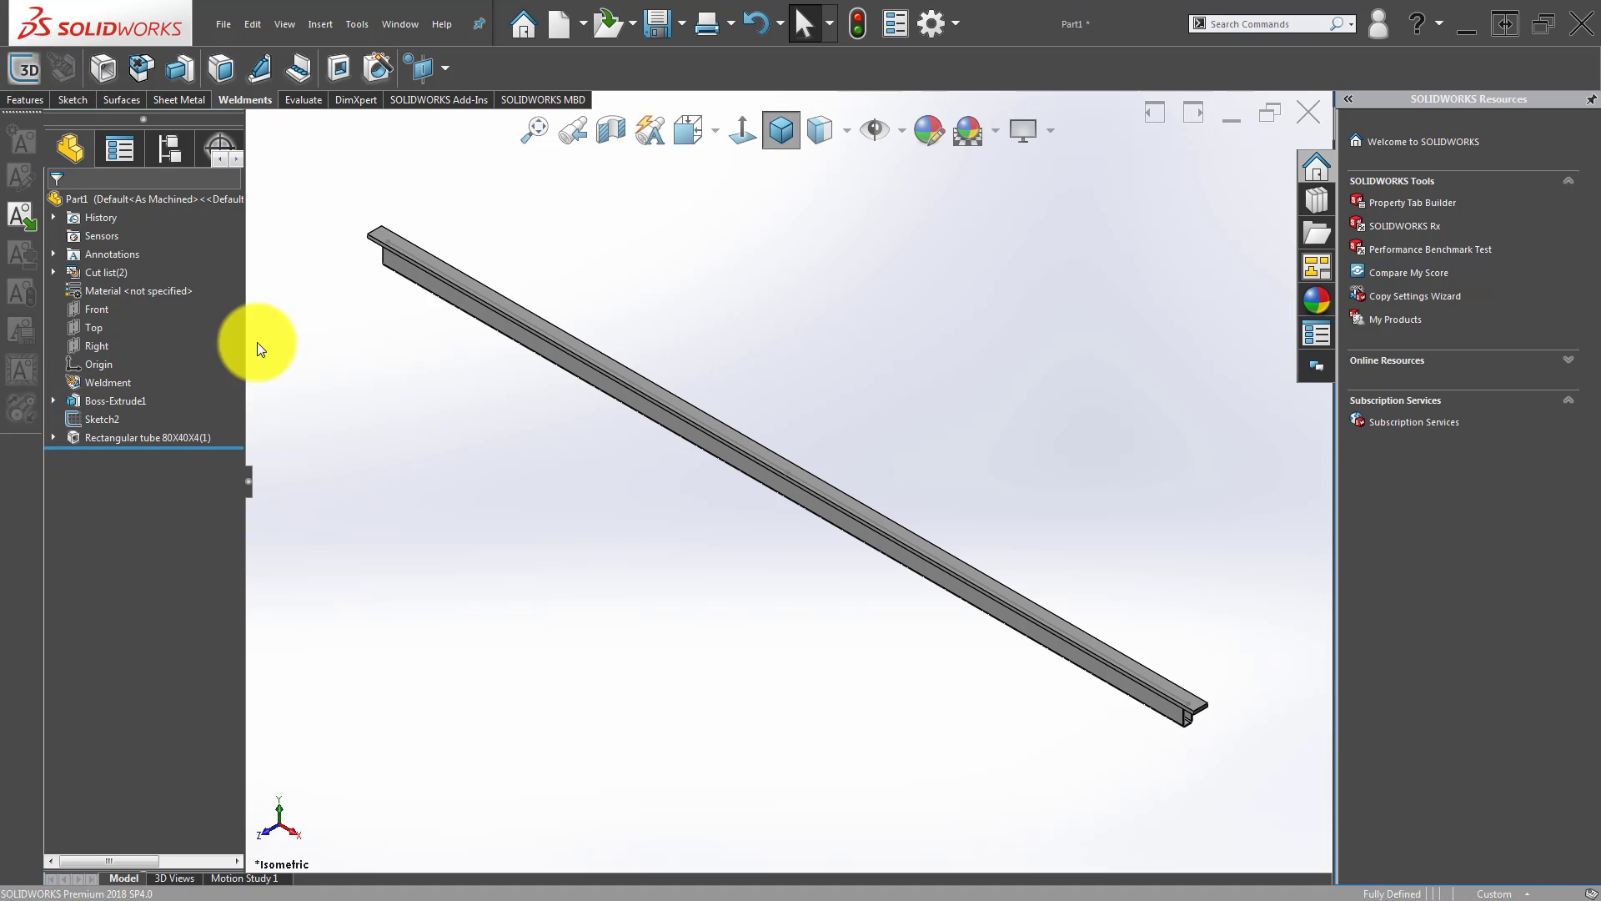
left_click(647, 587)
scroll(900, 611, "down", 5)
left_click(905, 467)
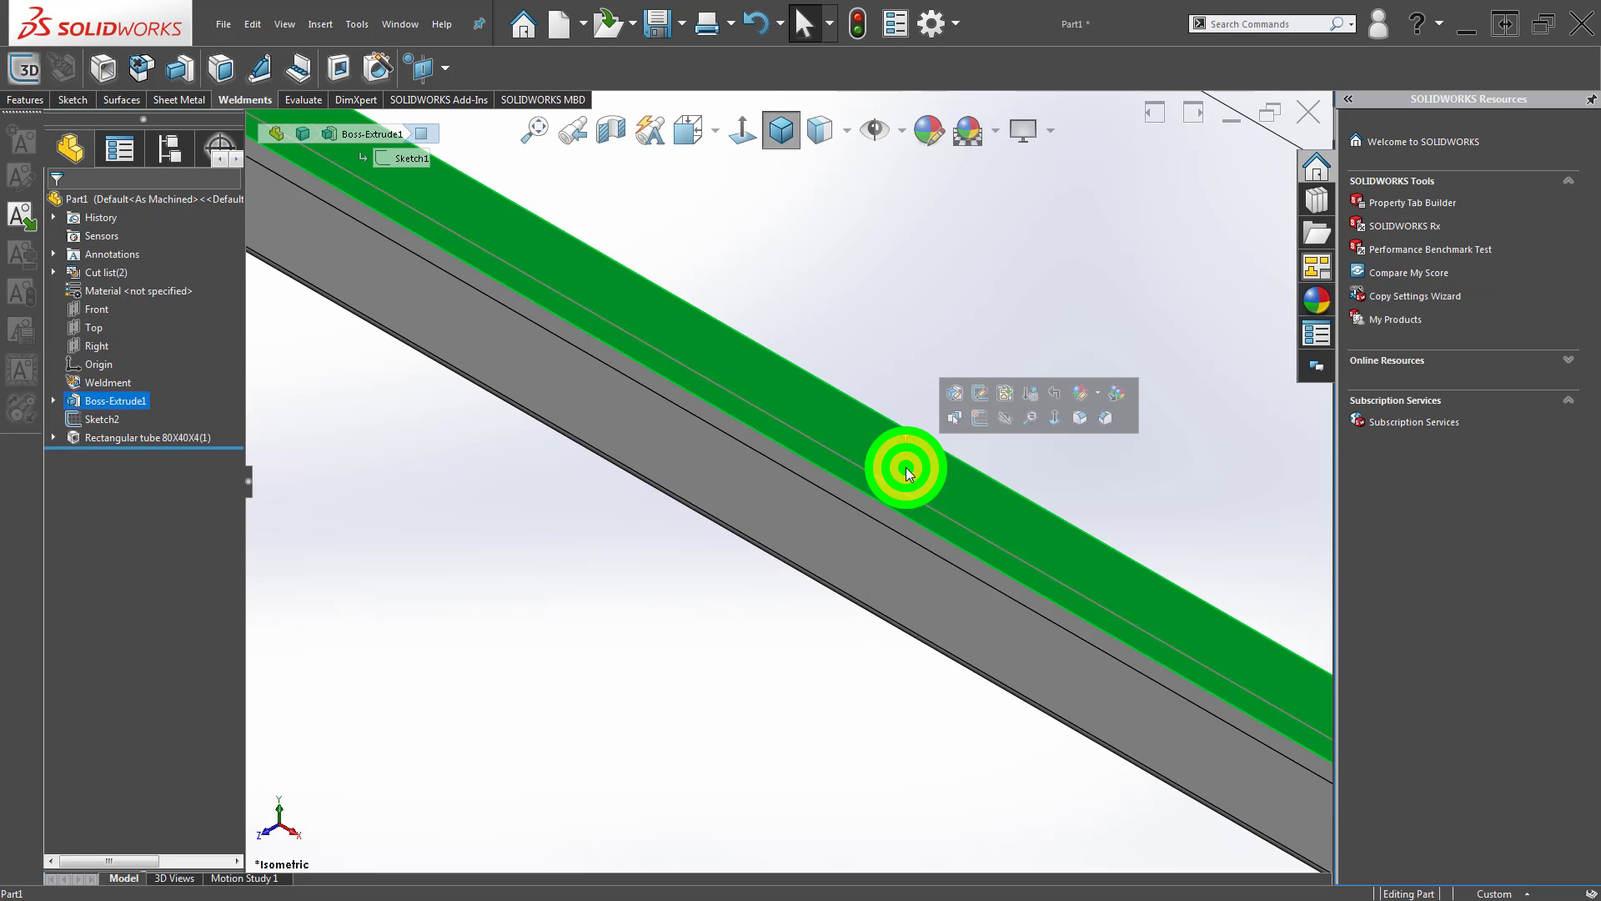
left_click(987, 416)
left_click(778, 195)
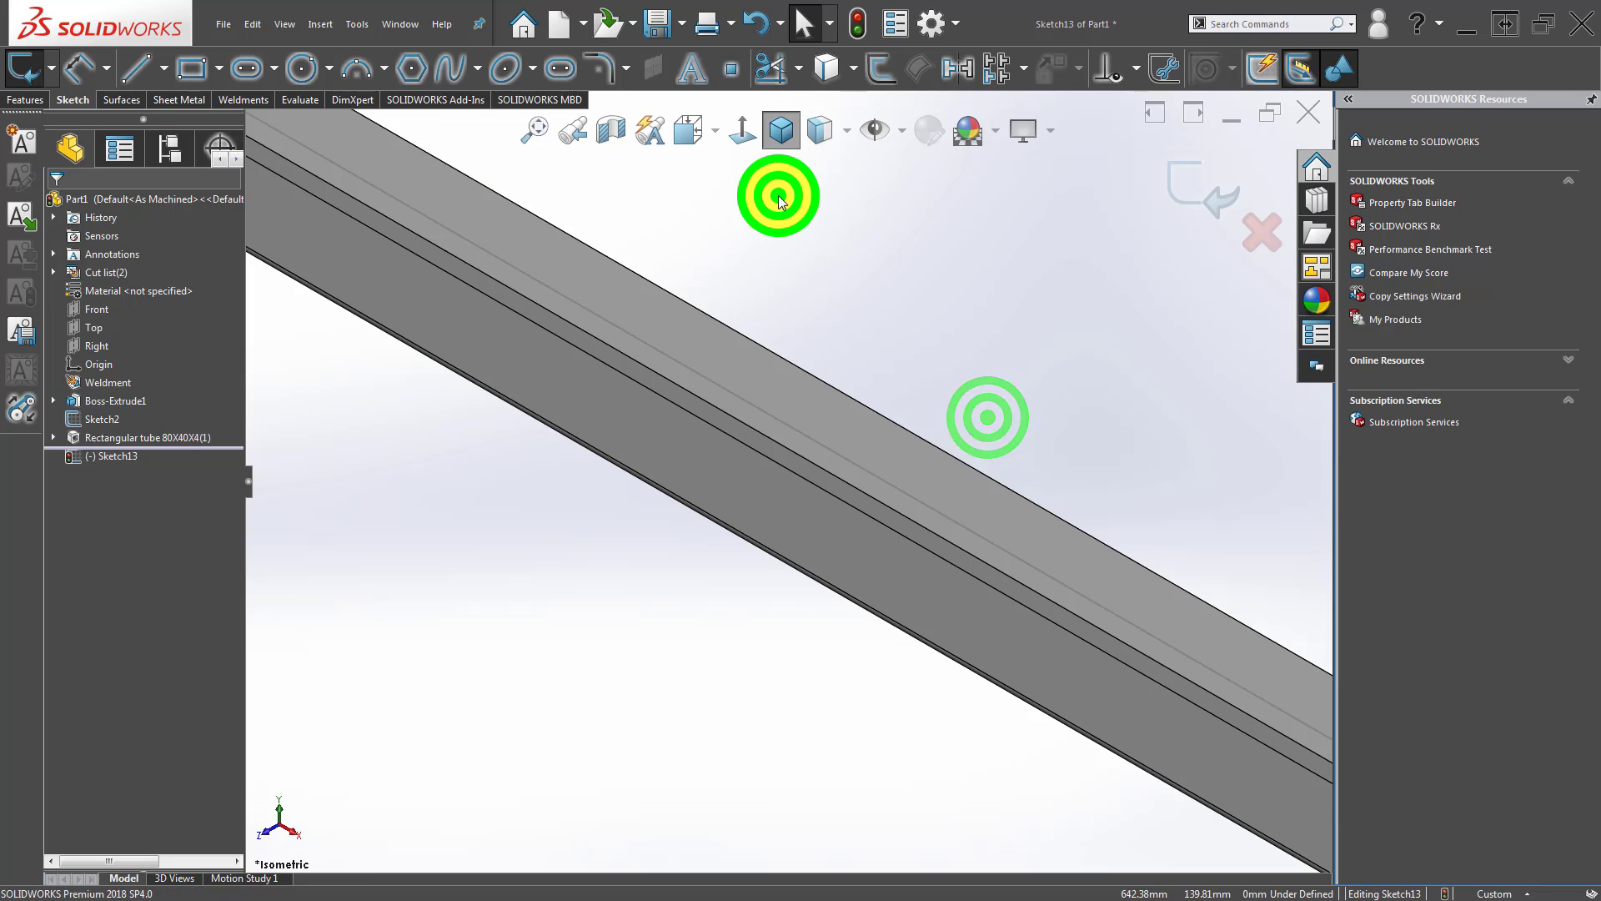
left_click(743, 131)
left_click(1023, 677)
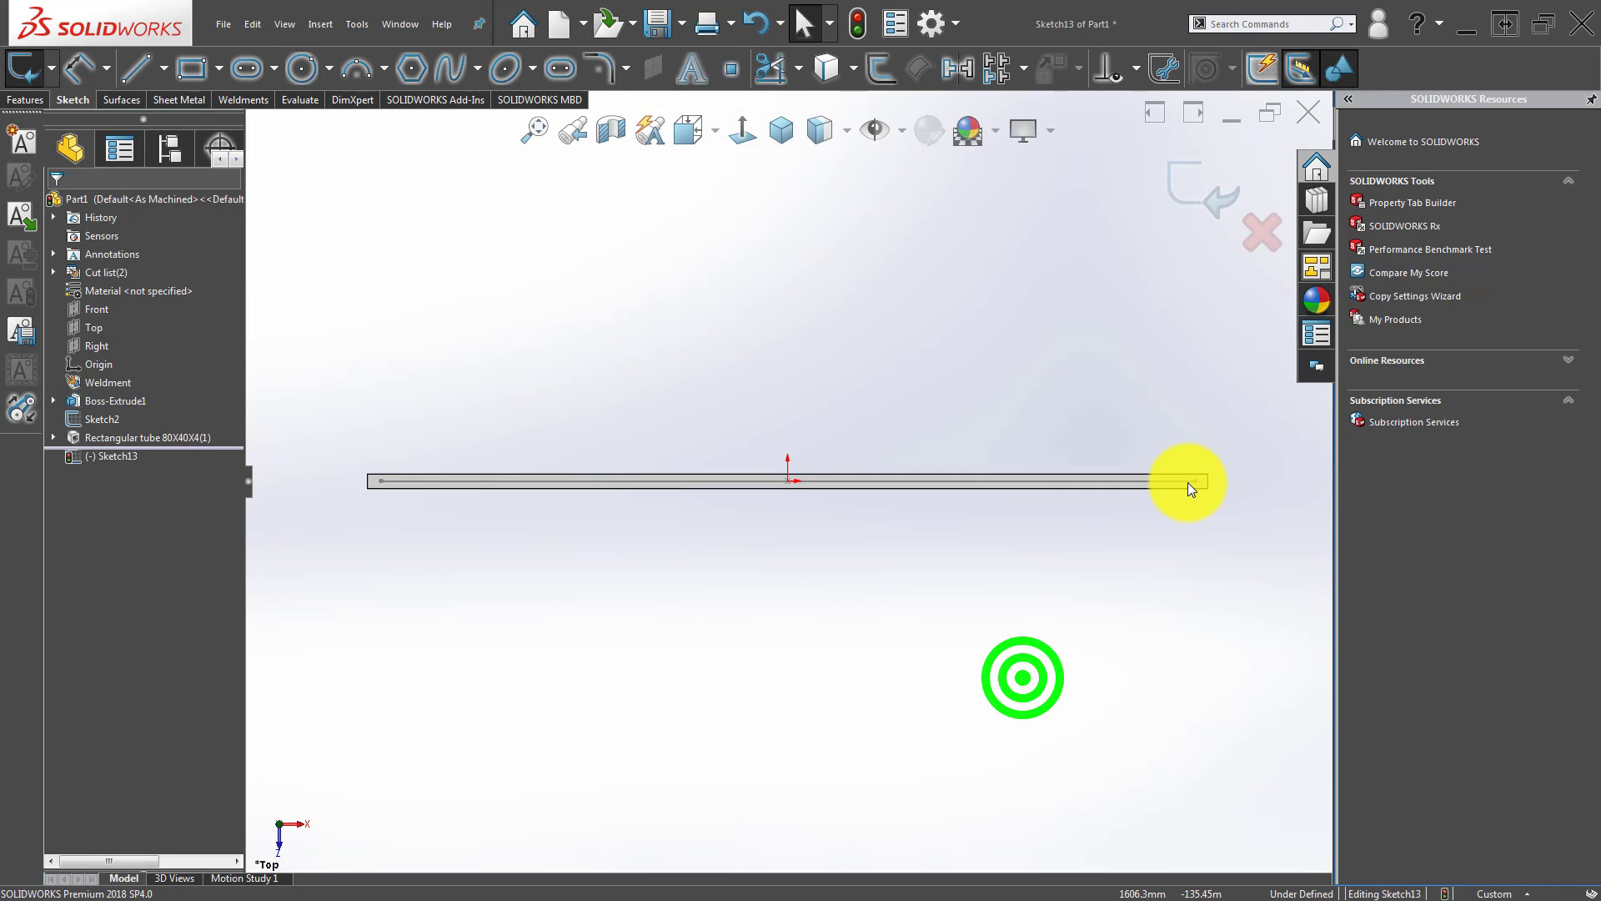
Sketch a vertical centerline about 290 mm long upward from the origin.
scroll(1188, 482, "down", 4)
scroll(864, 484, "down", 2)
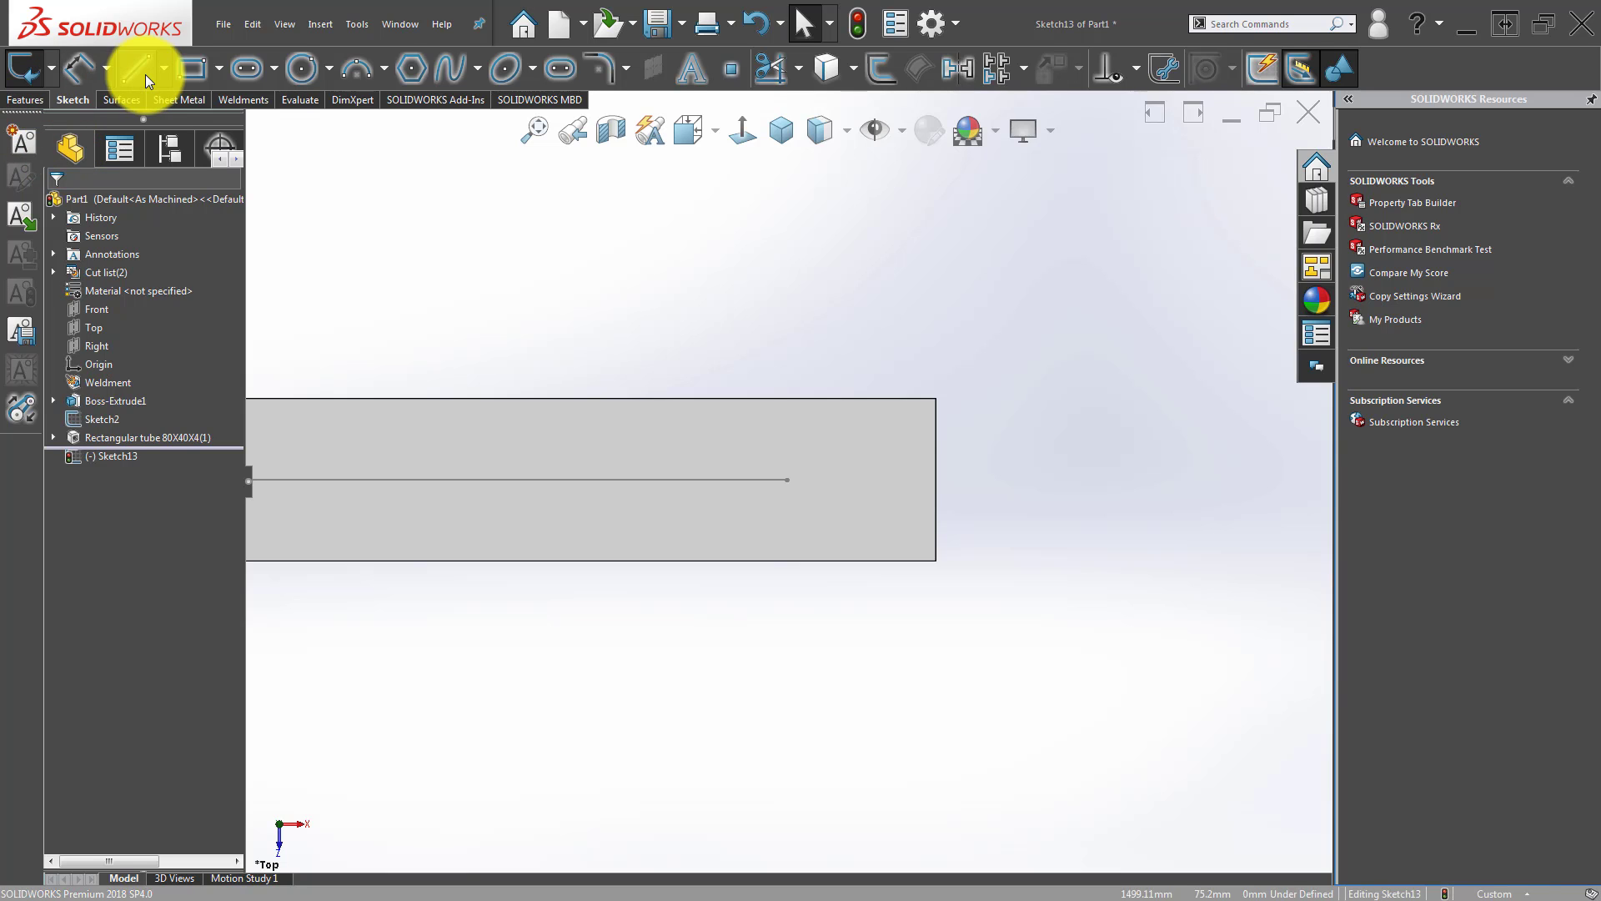
left_click(166, 65)
left_click(161, 121)
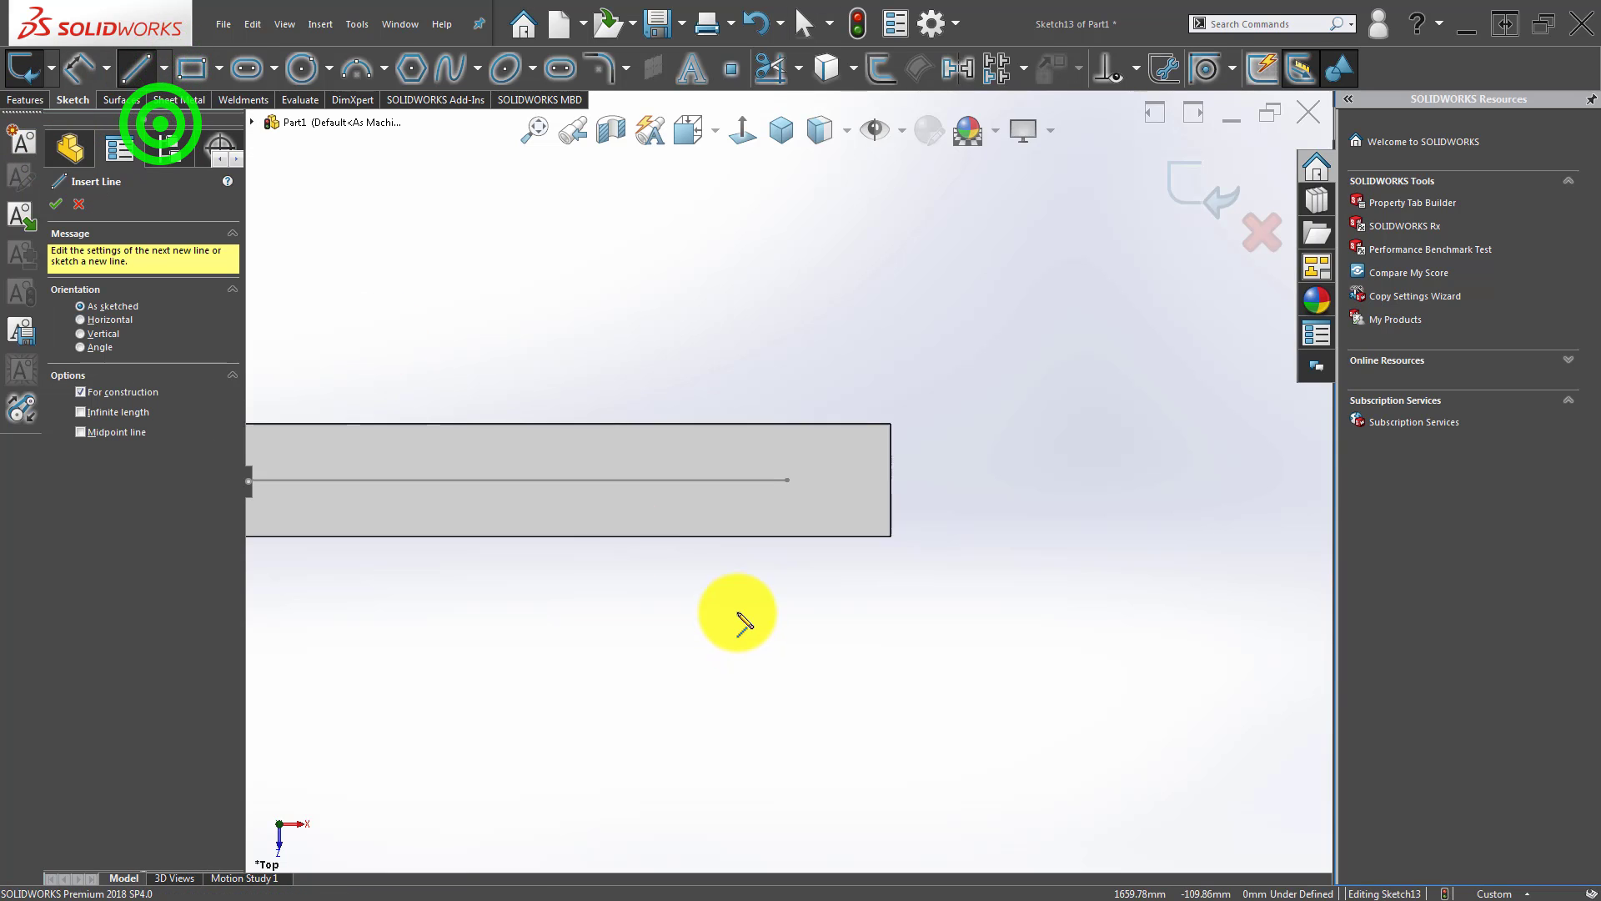
scroll(737, 614, "up", 5)
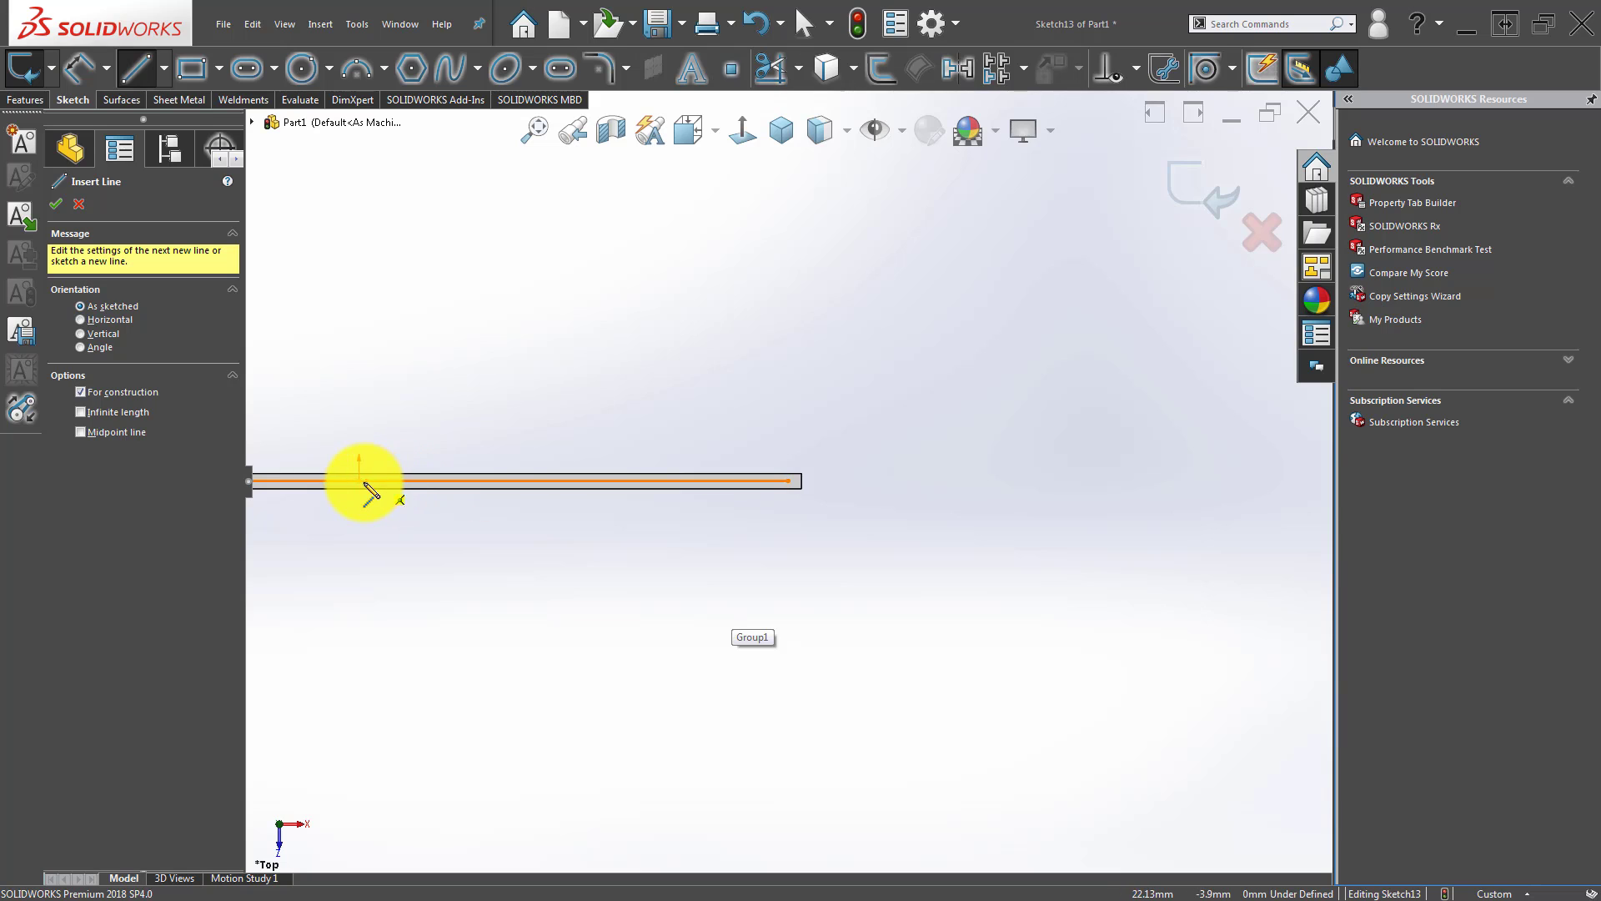
left_click(359, 480)
left_click(361, 408)
left_click(276, 417)
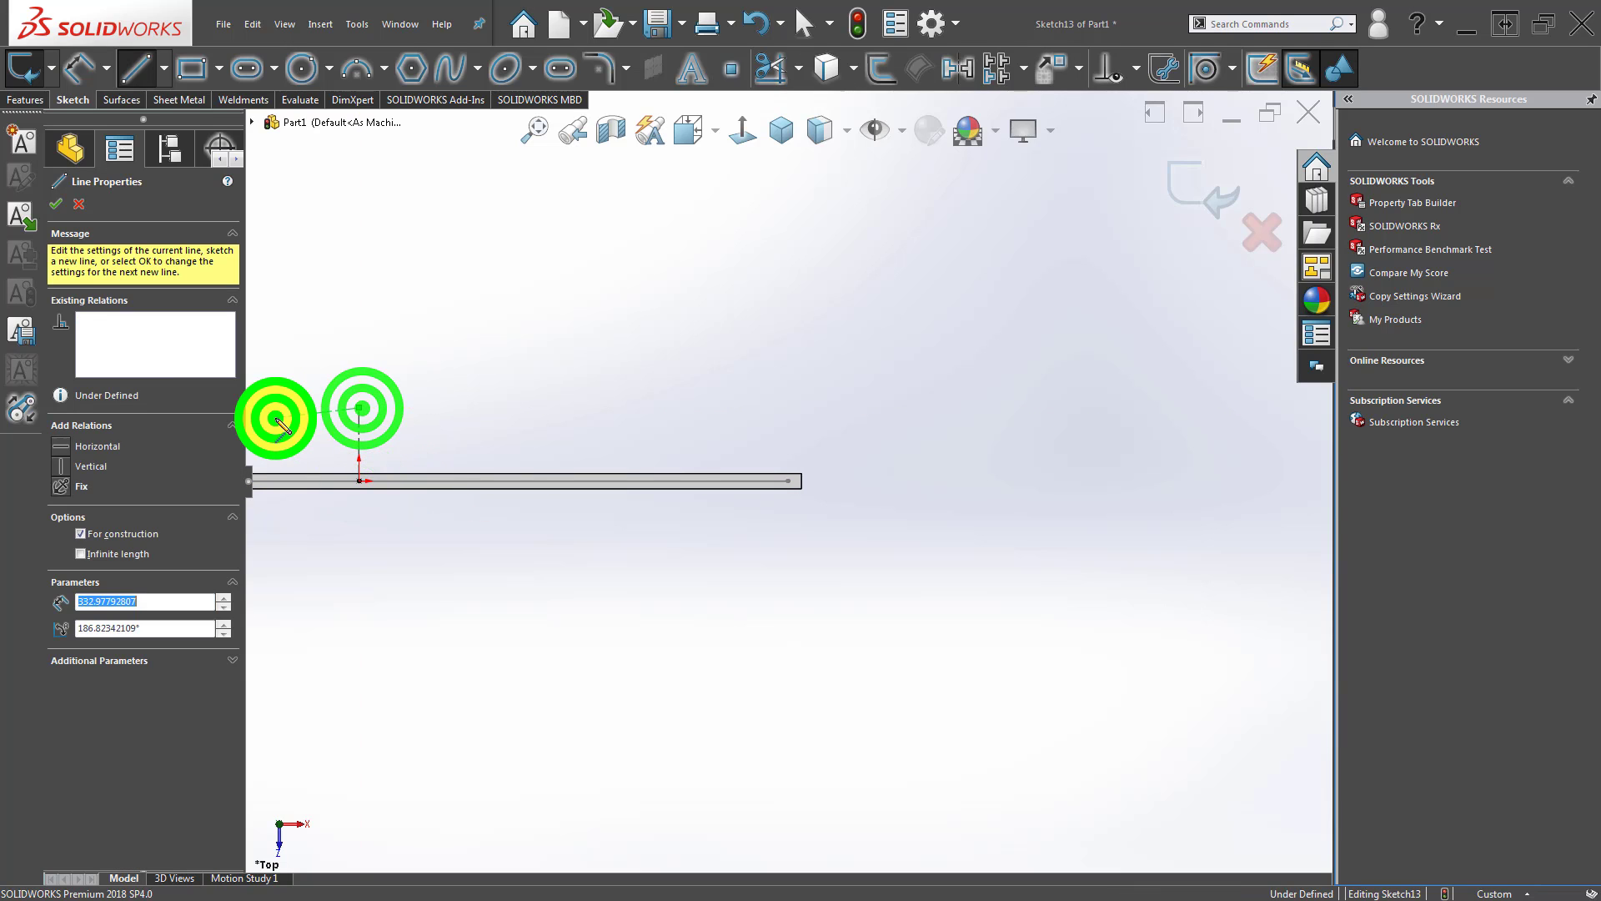
key("Escape")
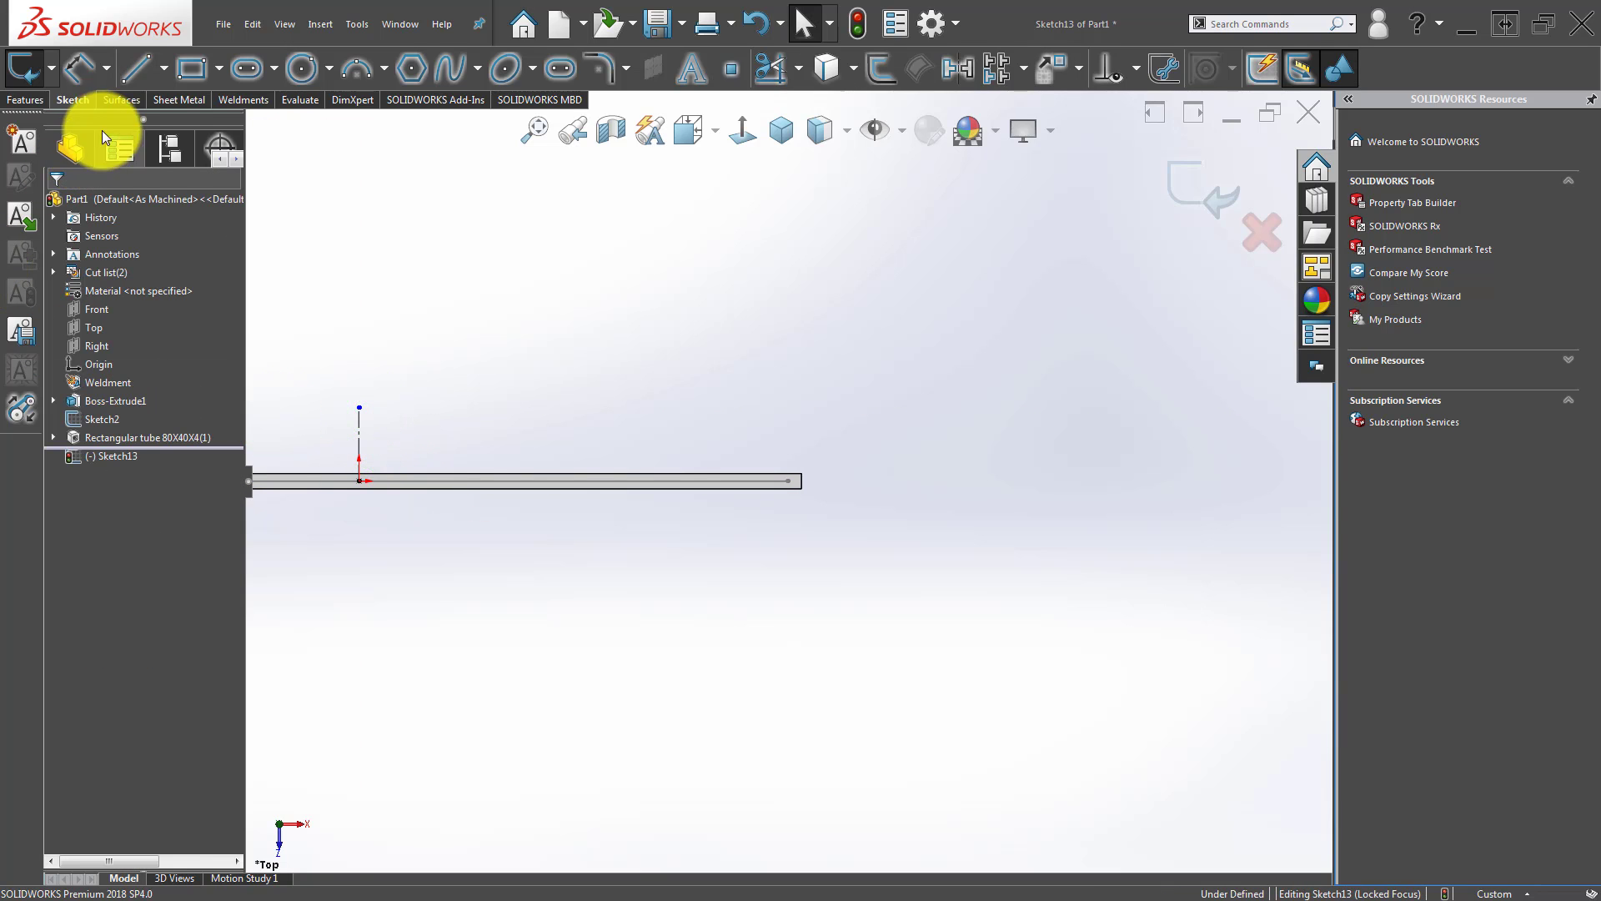
Sketch a horizontal centerline about 1713 mm long from the origin to near the bar's right end.
left_click(164, 66)
left_click(167, 115)
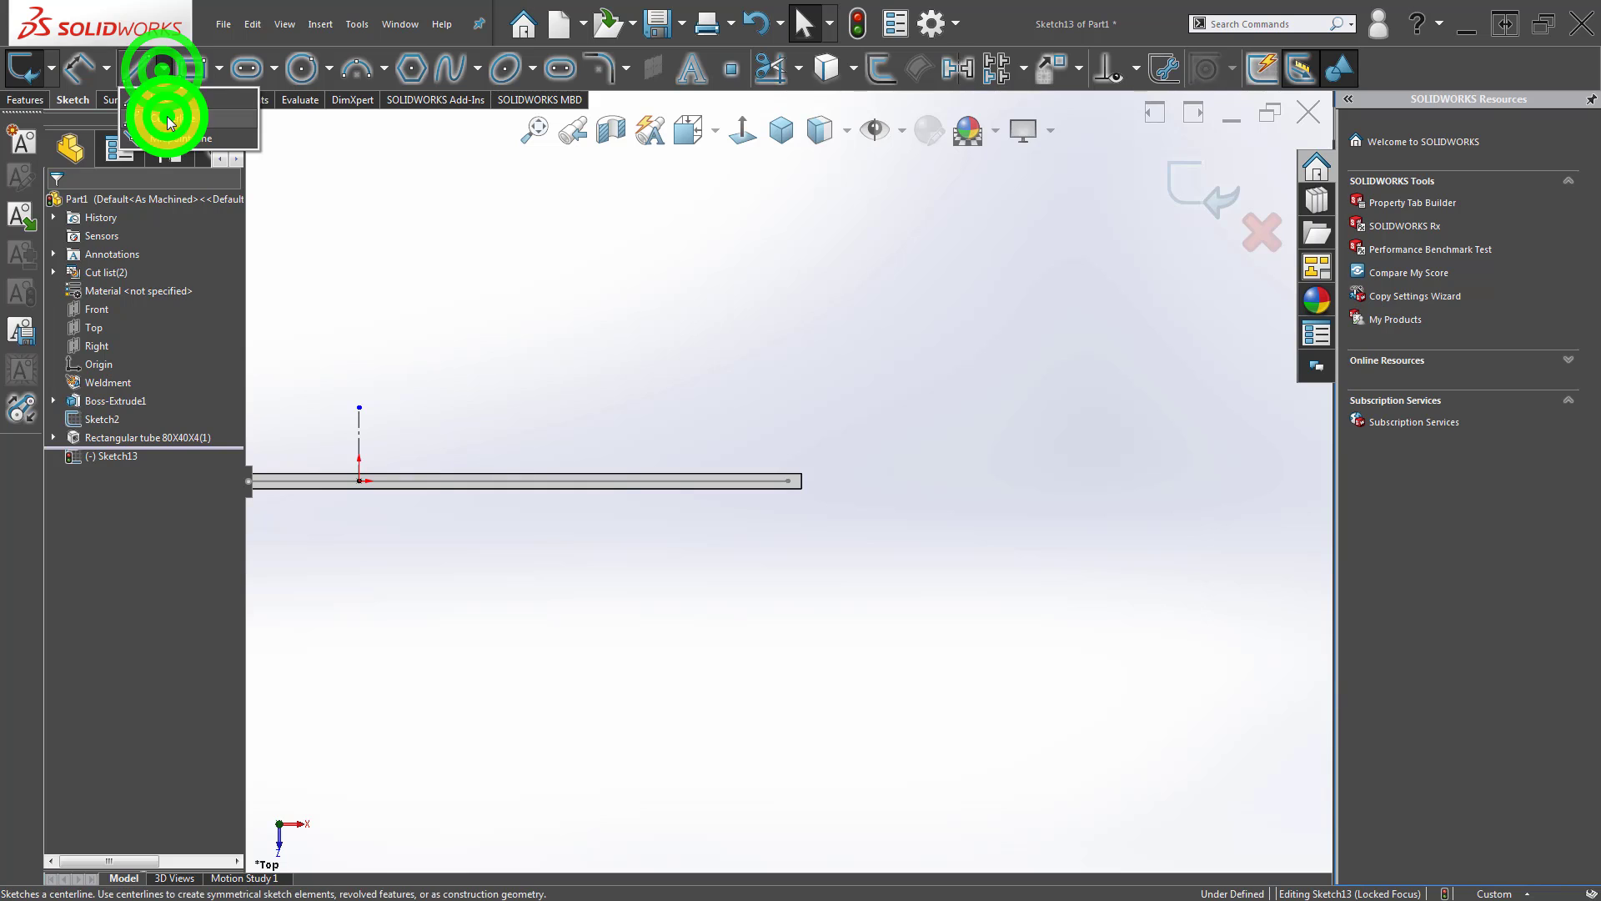
left_click(359, 481)
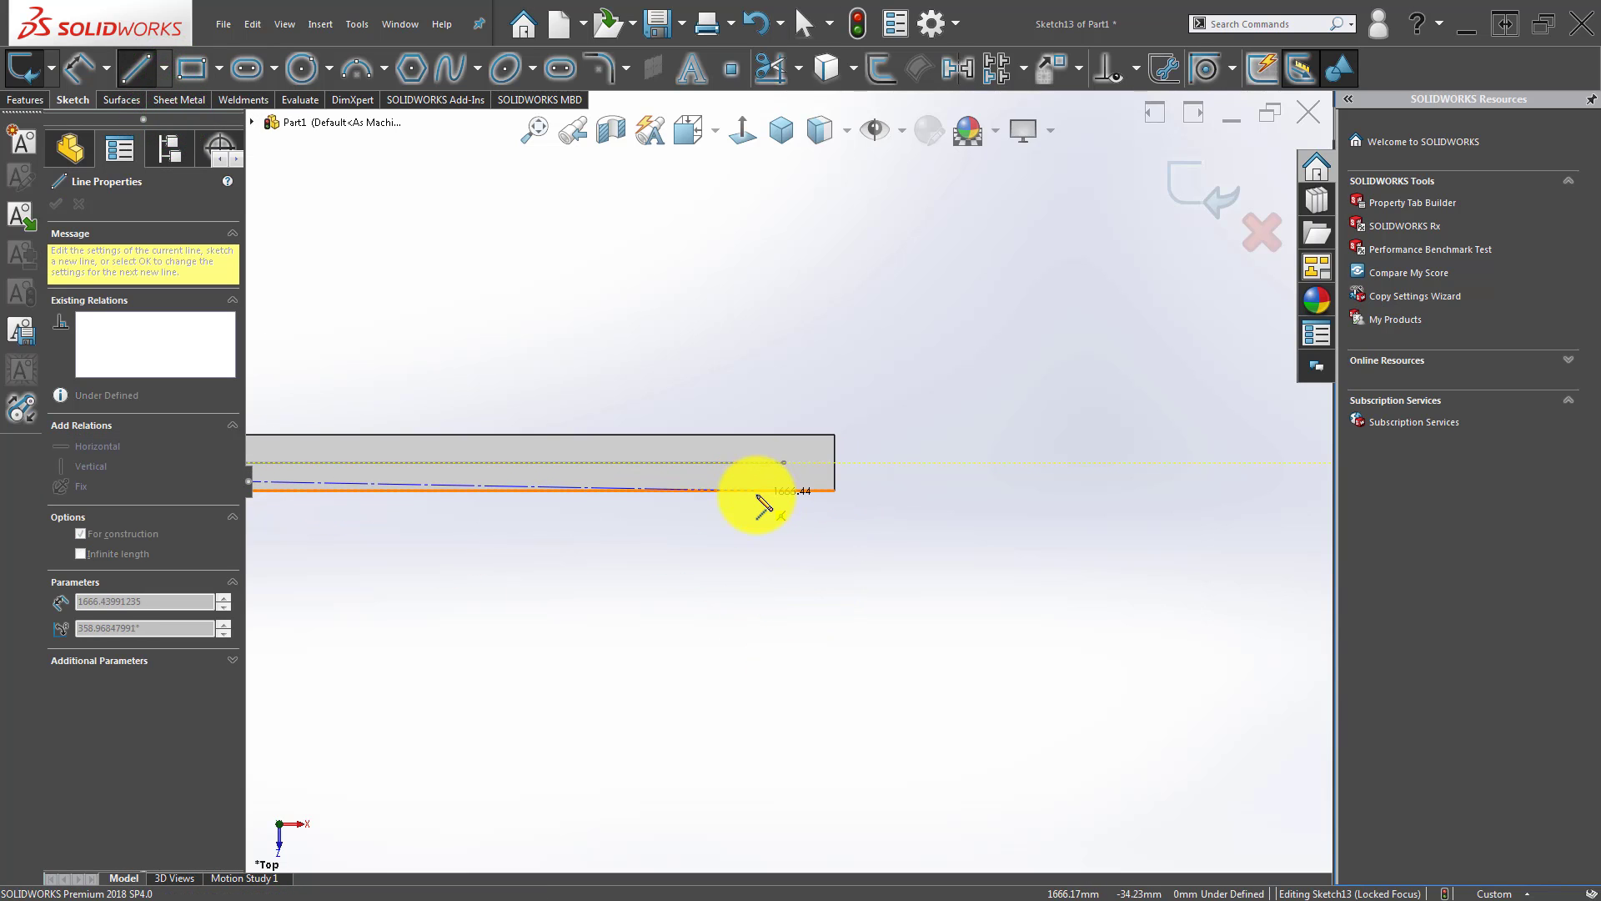
scroll(751, 467, "up", 2)
left_click(839, 461)
key("Escape")
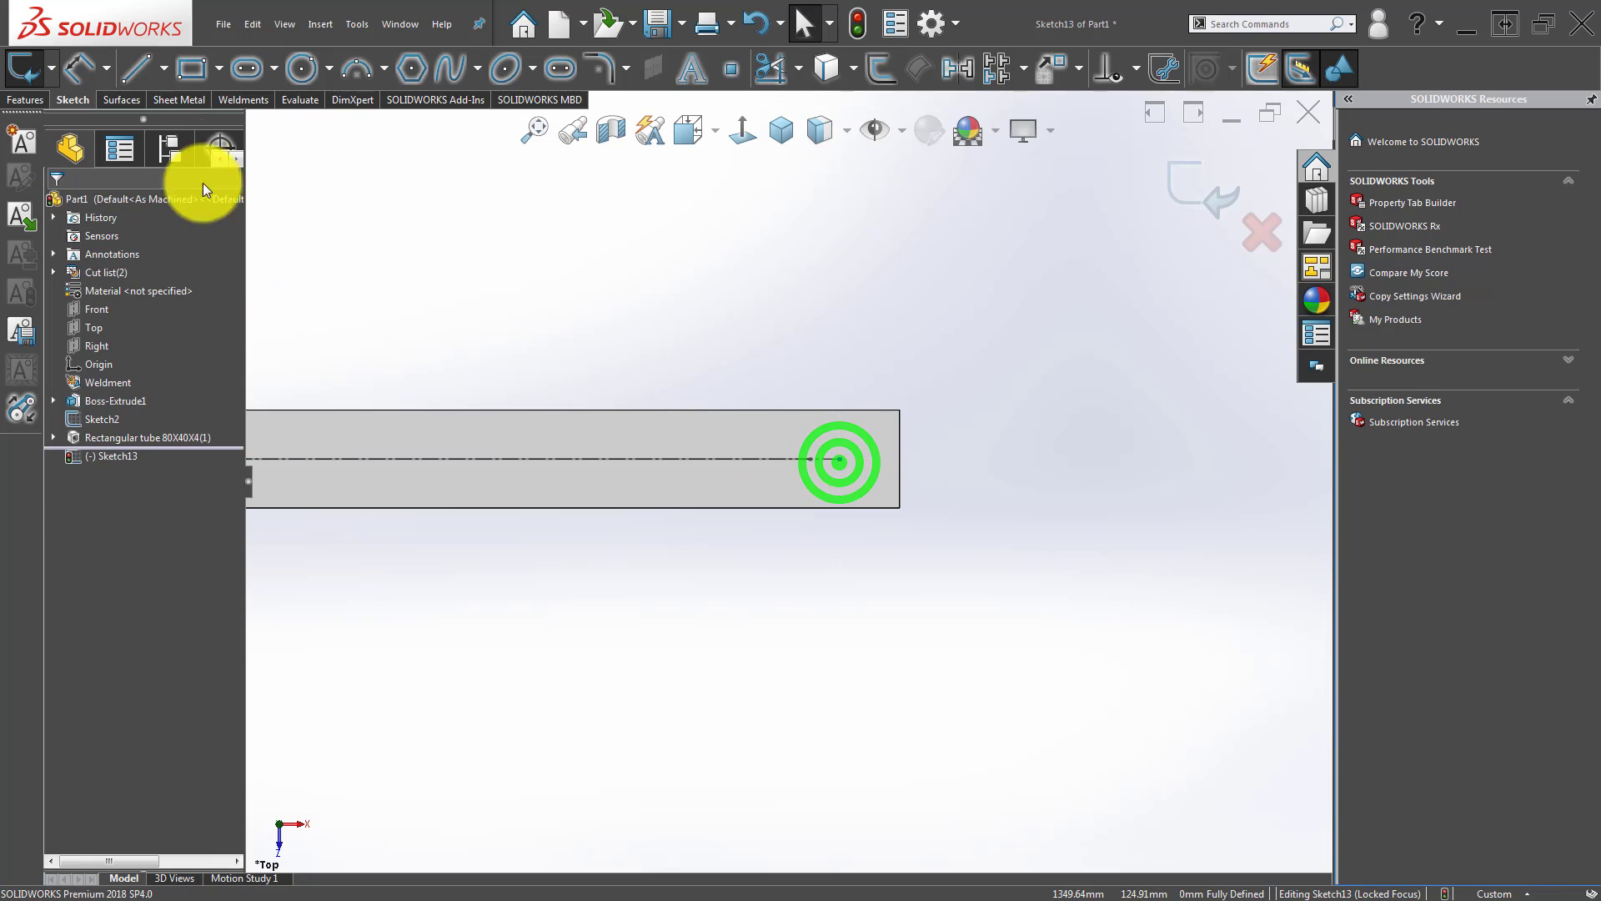
Sketch a vertical midpoint line about 38 mm long, centred on the horizontal centerline's outer endpoint.
left_click(163, 69)
left_click(164, 134)
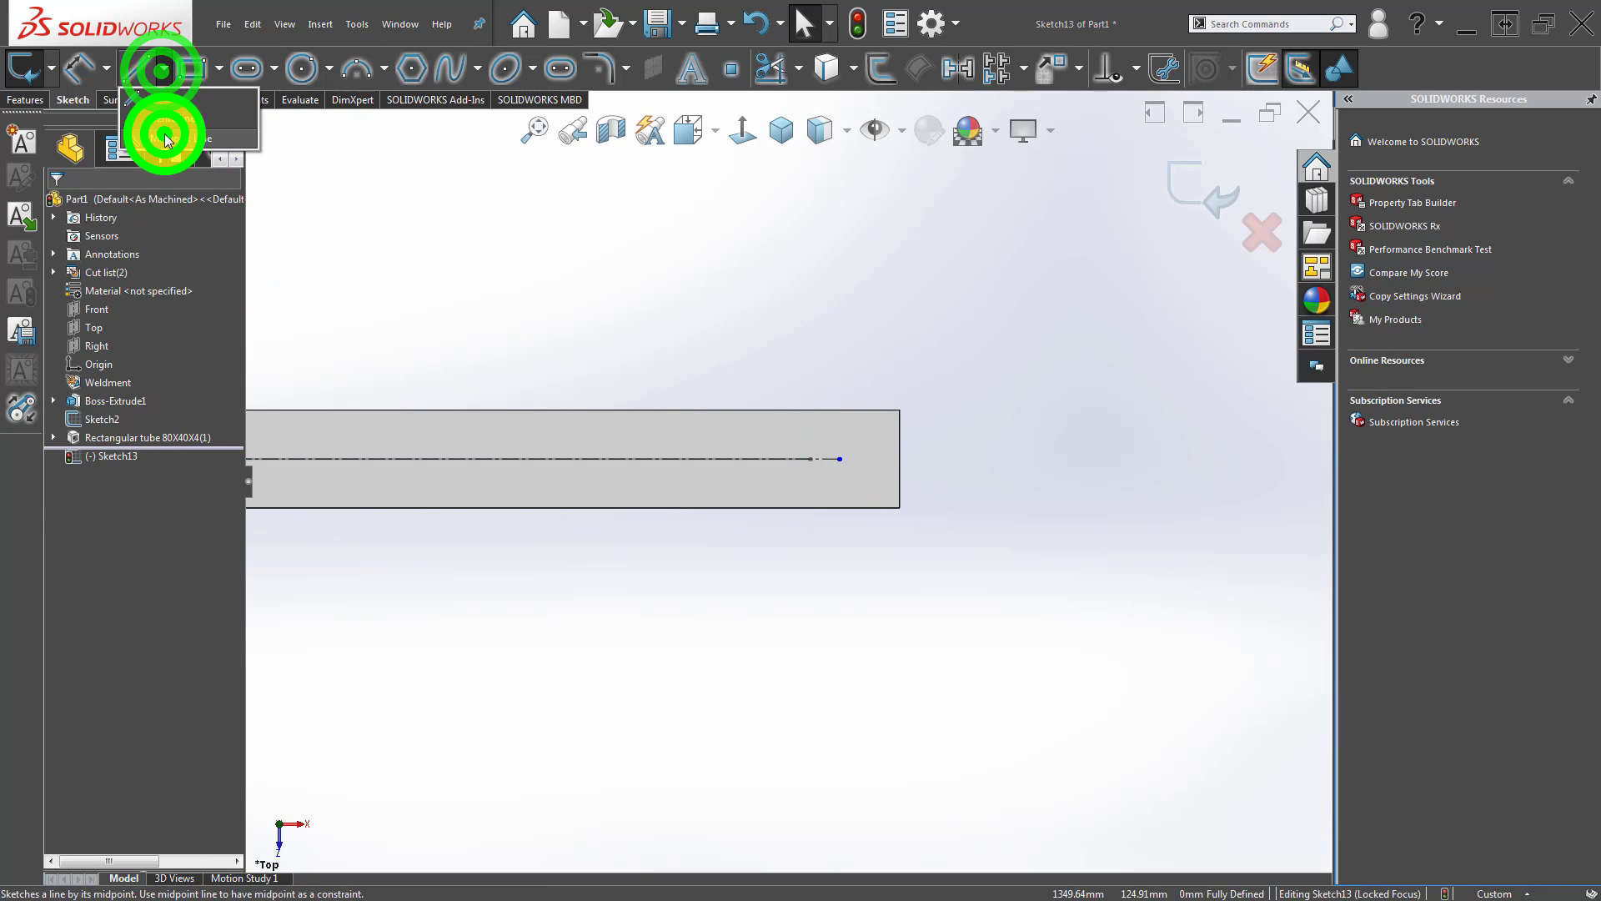
left_click(838, 458)
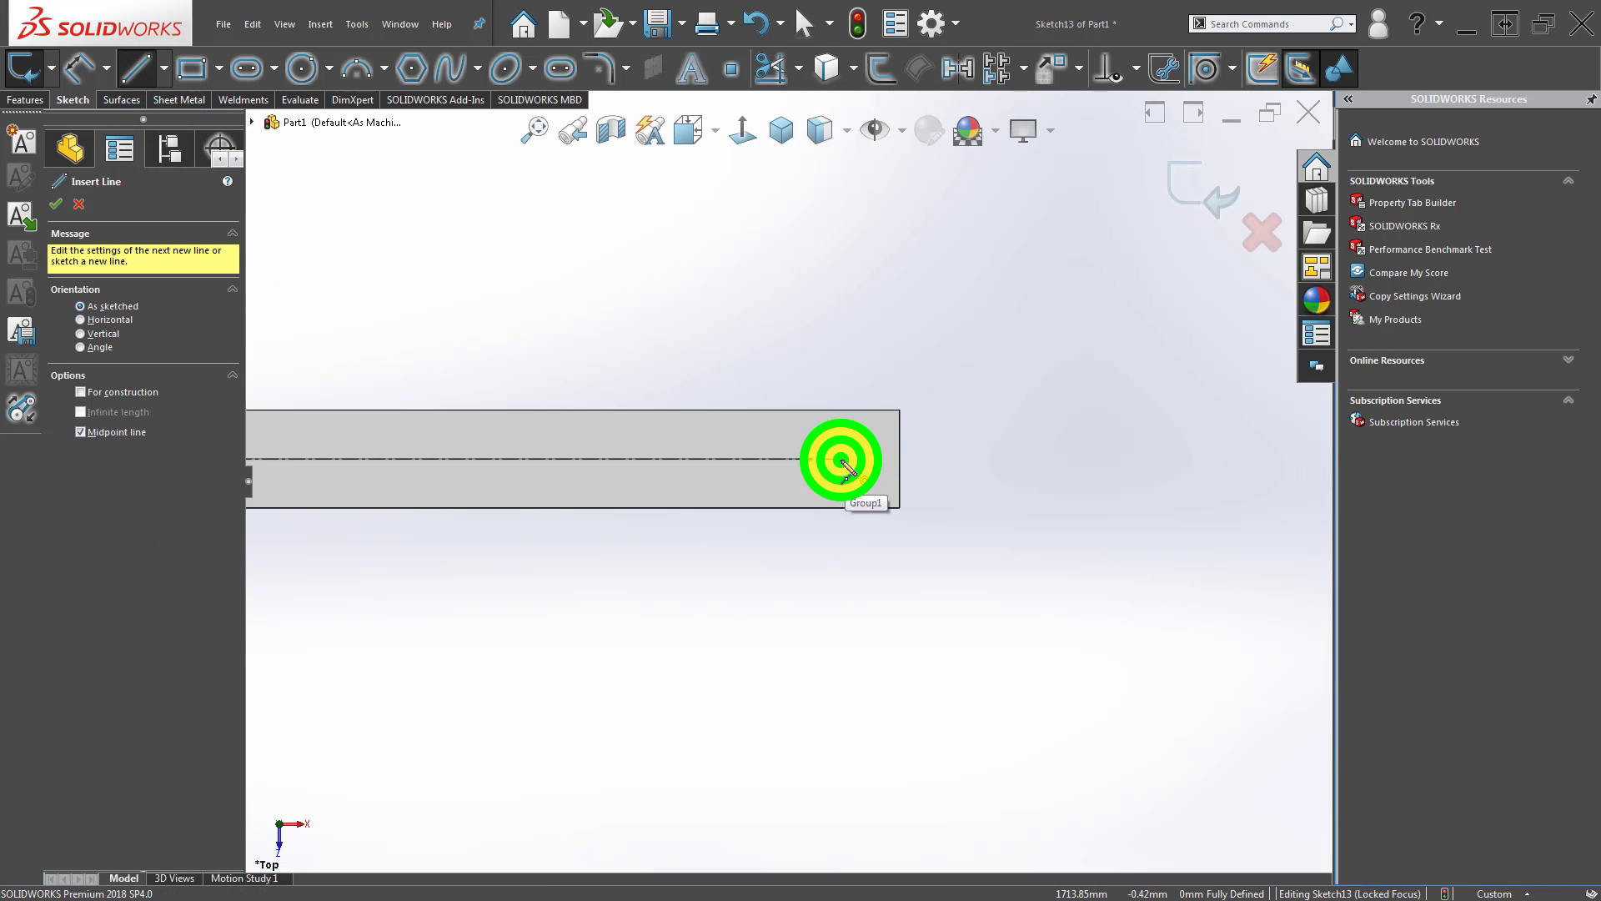
left_click(838, 430)
key("Escape")
scroll(767, 533, "down", 2)
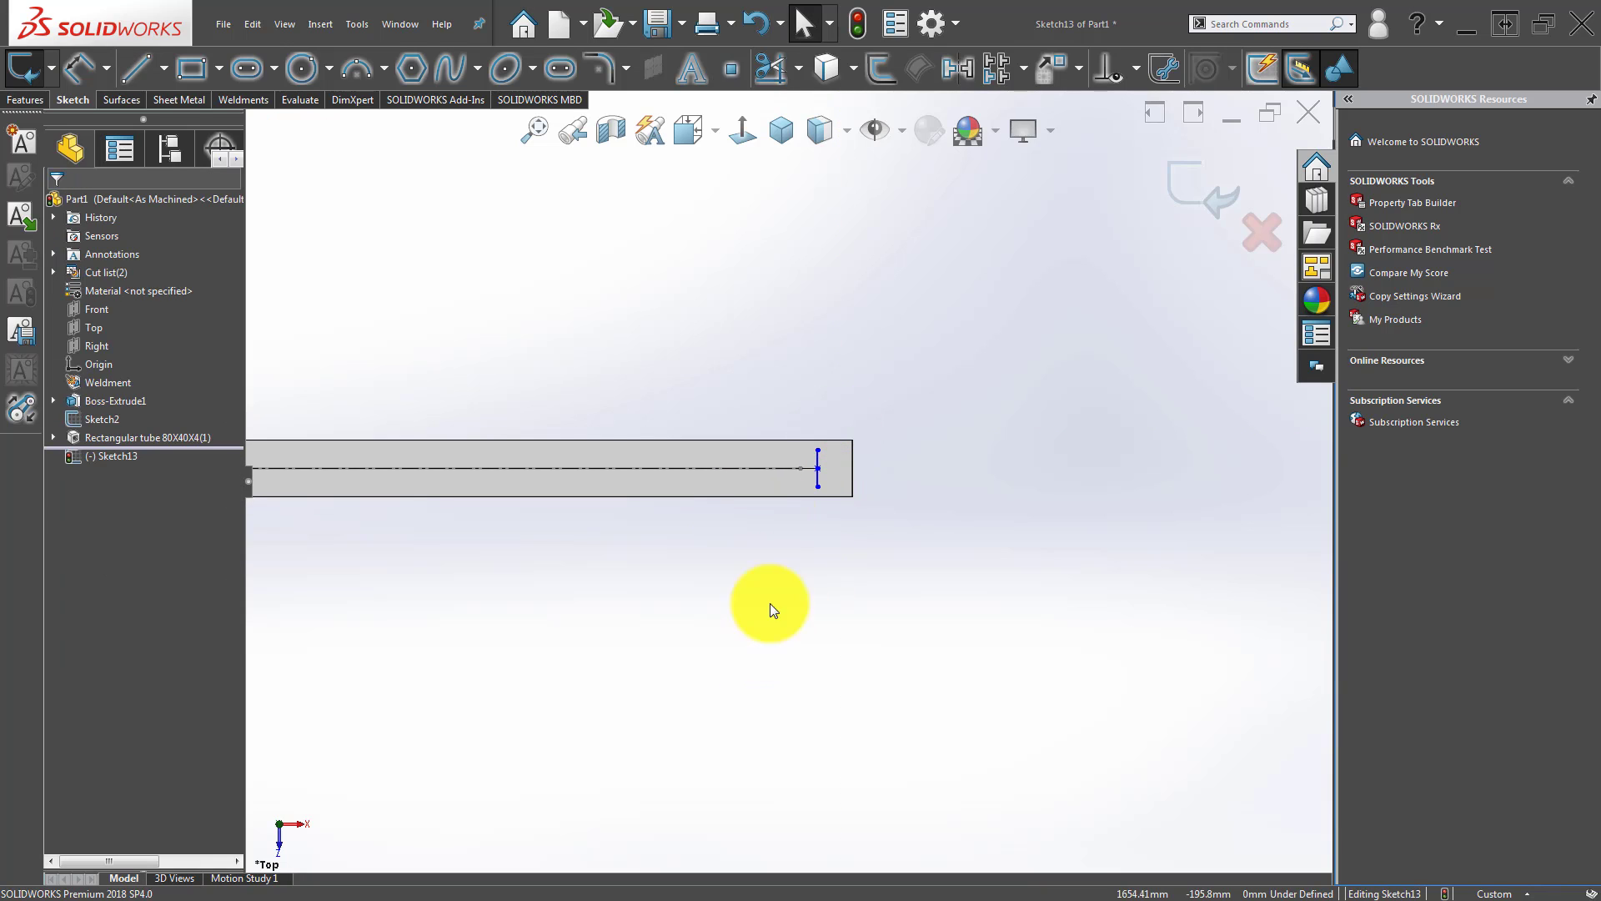
Dimension the short vertical line's length and set it to 32 mm.
scroll(787, 444, "down", 4)
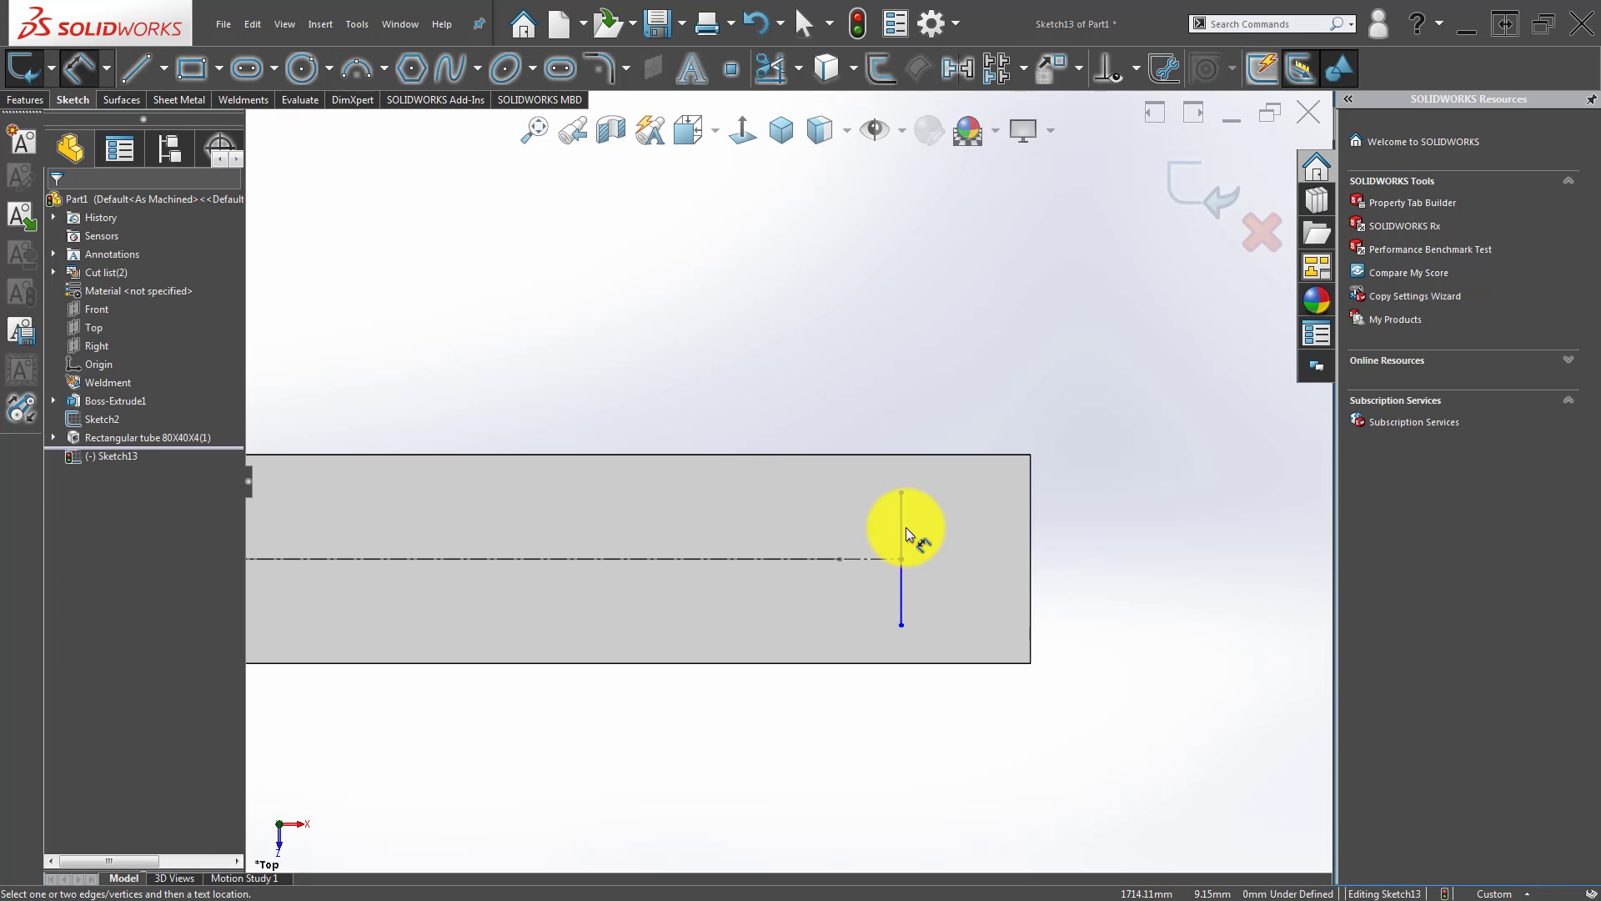
left_click(906, 525)
left_click(958, 530)
type("32")
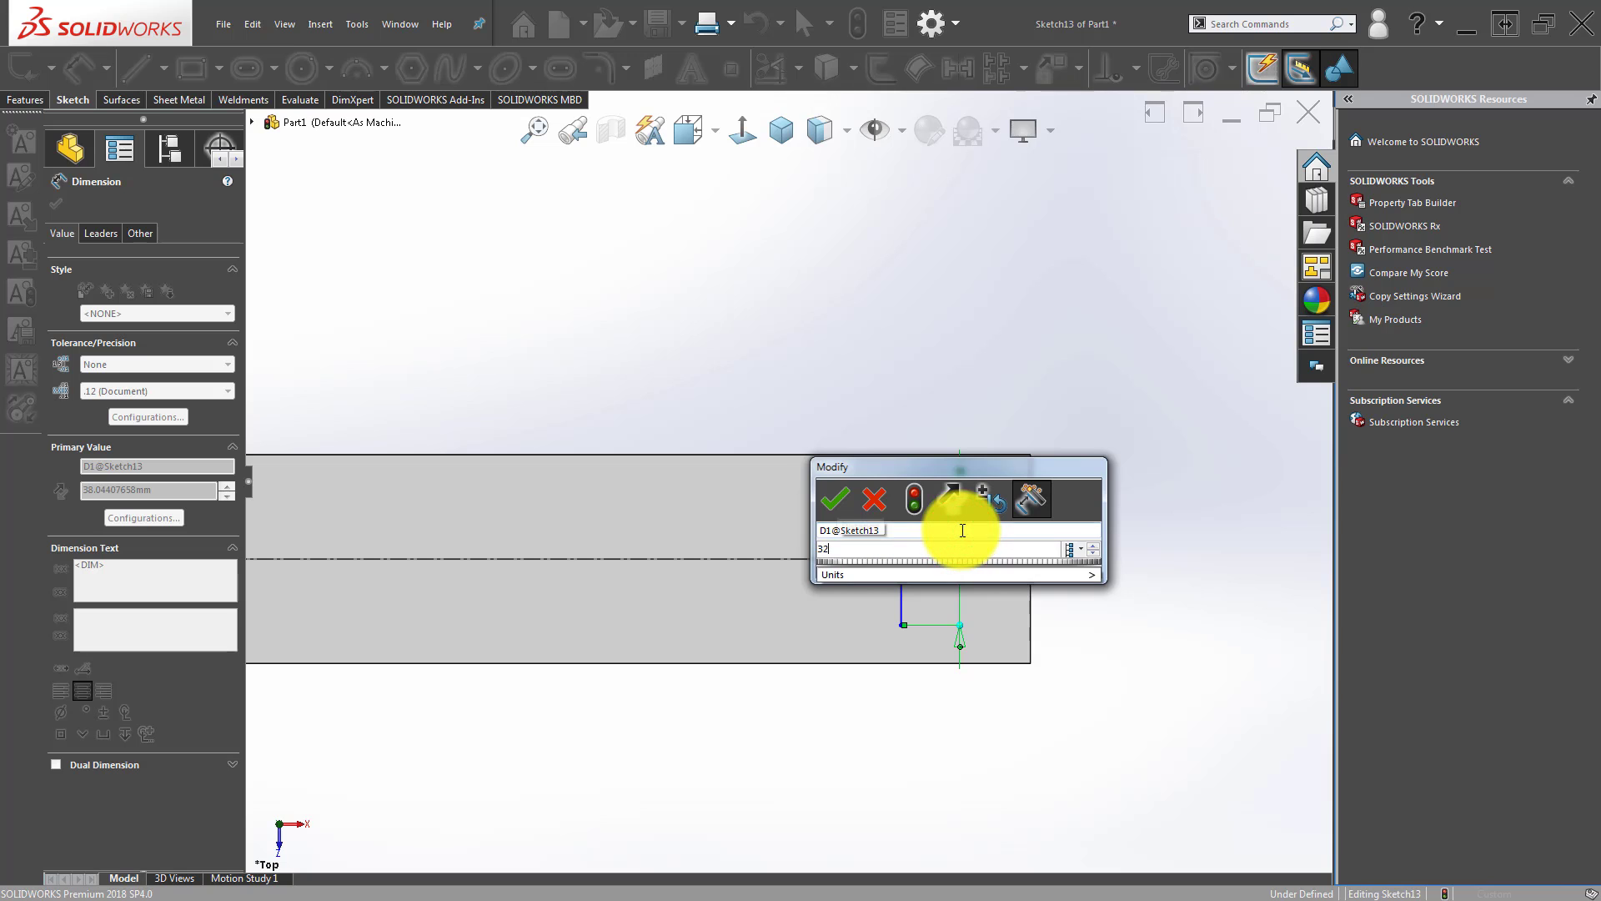
key("Return")
left_click(825, 780)
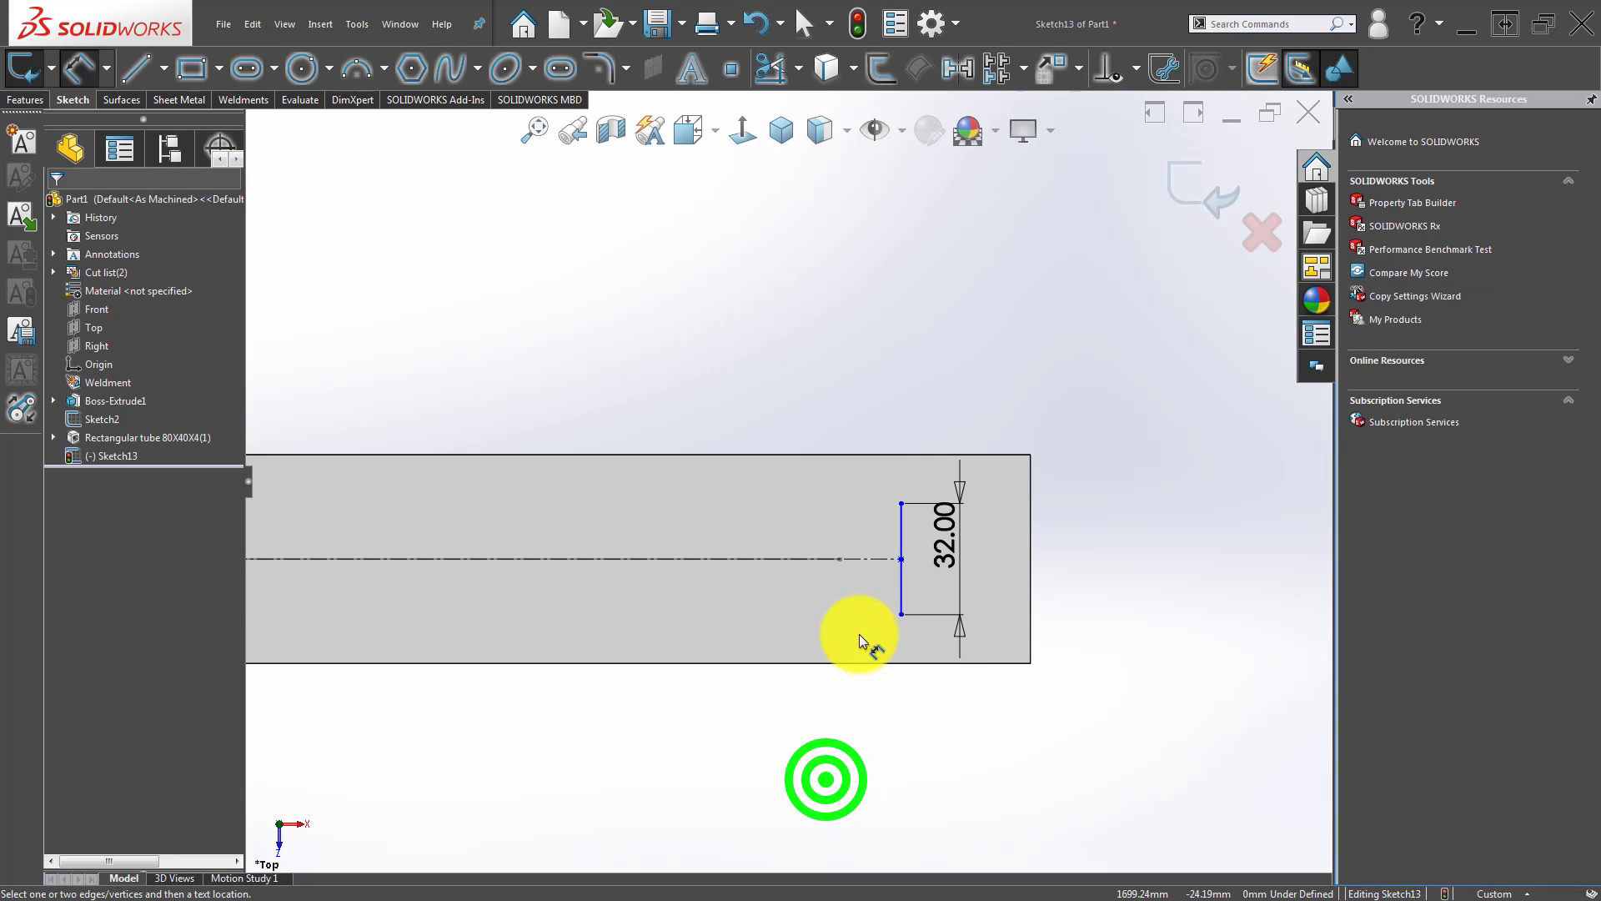
Dimension the doubled distance from the short vertical line across the vertical centerline and set it to 3450 mm.
left_click(902, 593)
scroll(773, 602, "up", 5)
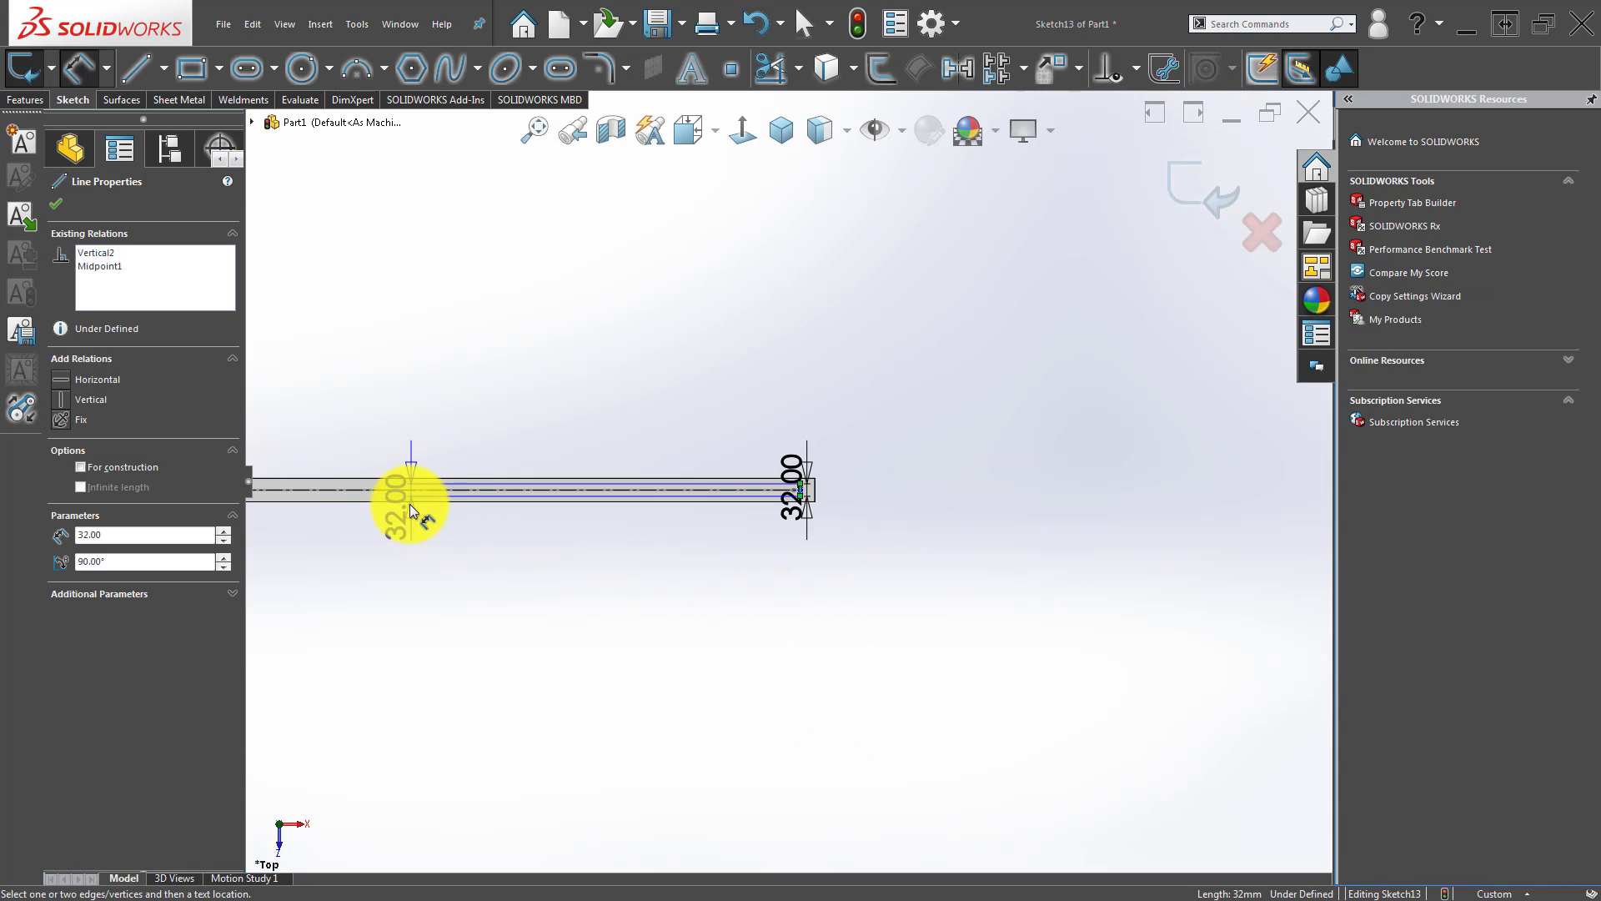
key("f")
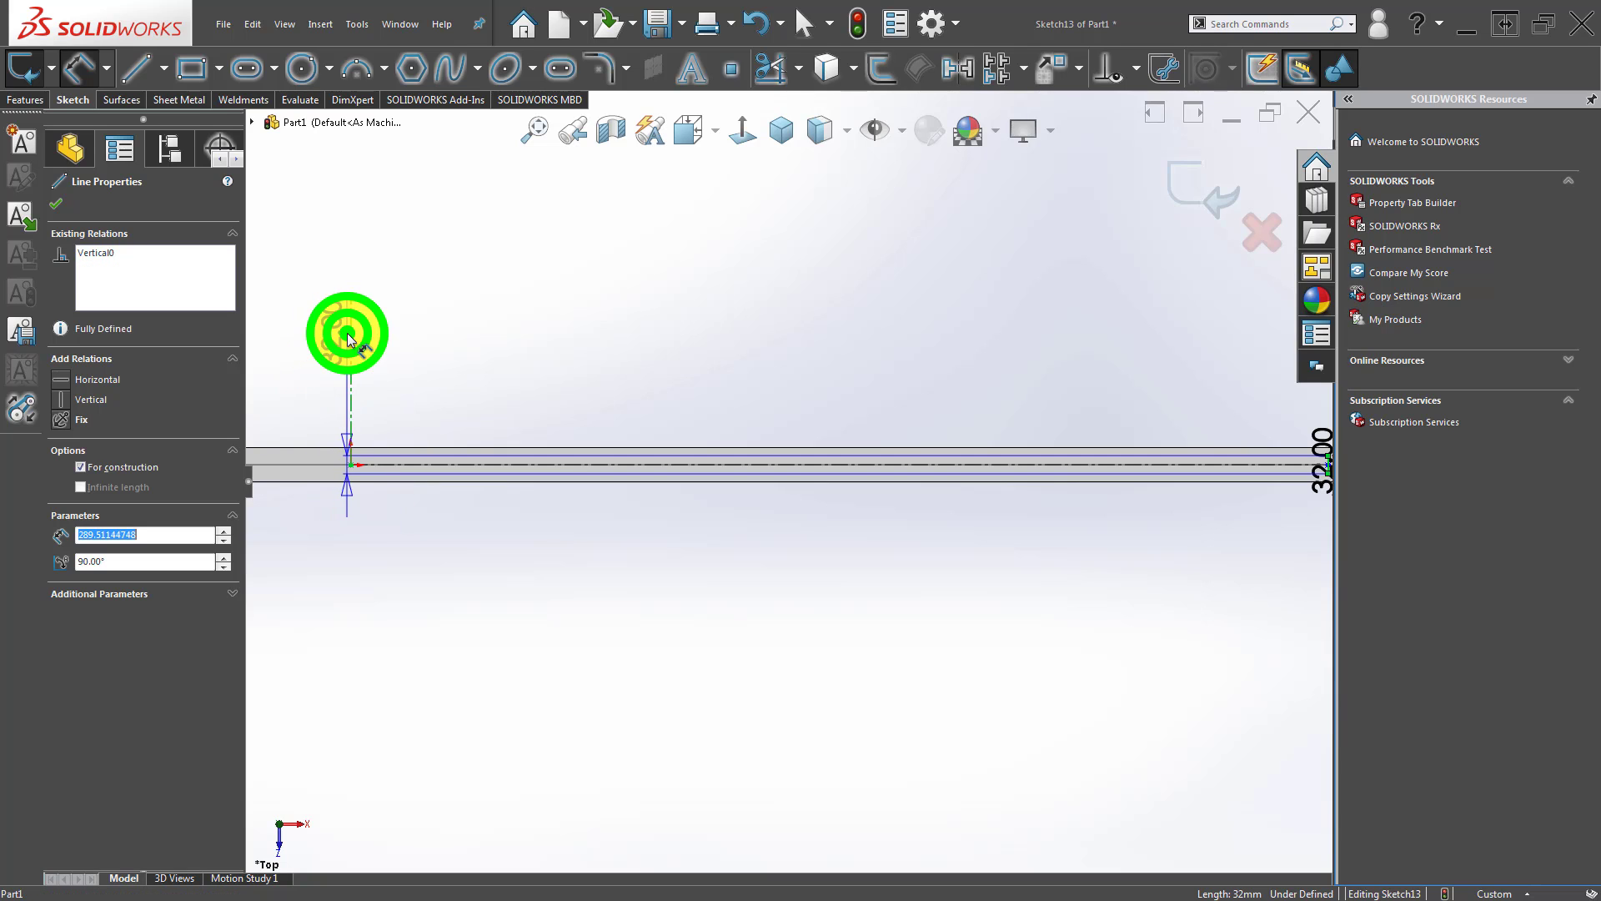
left_click(301, 254)
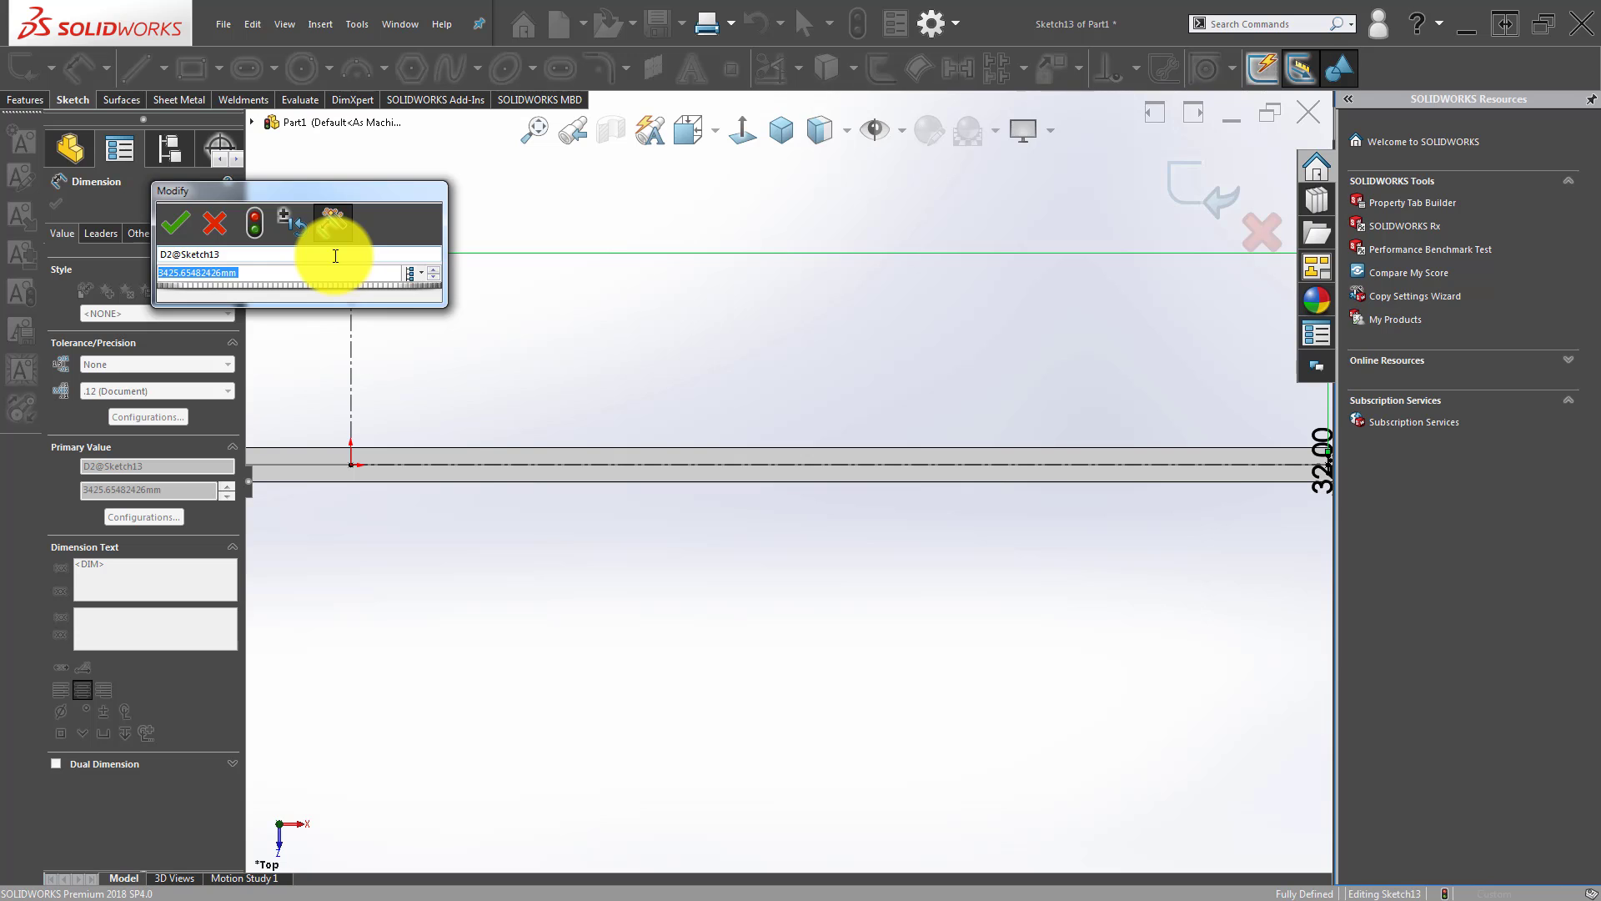
type("3450")
key("Return")
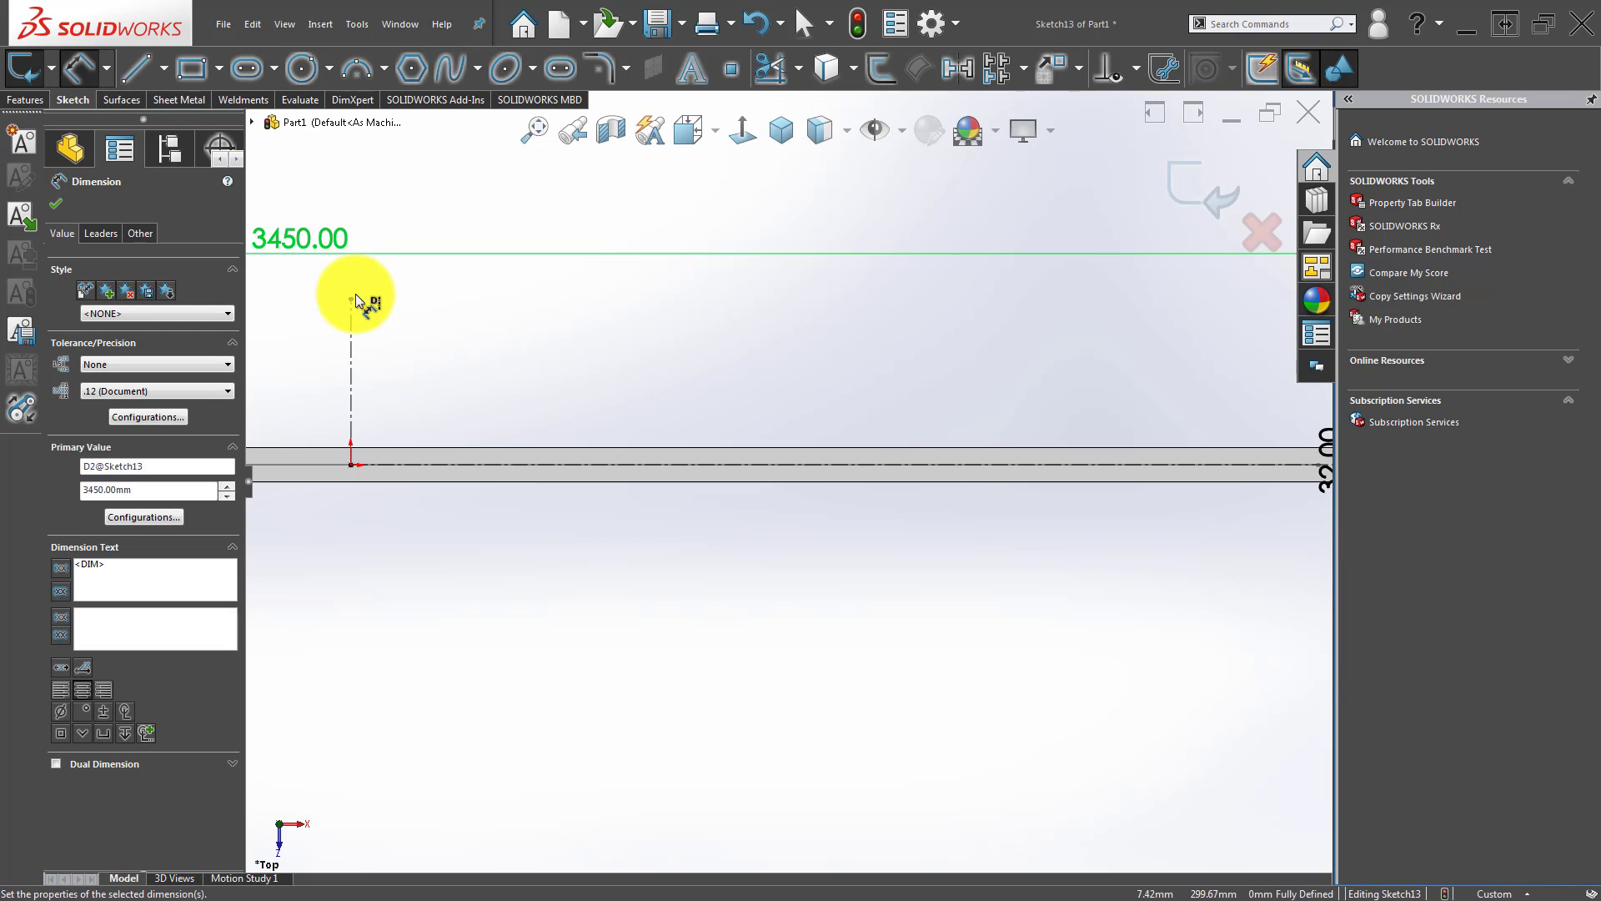
left_click(421, 305)
End dimensioning and exit the sketch on the bar's top face.
scroll(456, 306, "up", 5)
scroll(1033, 434, "down", 9)
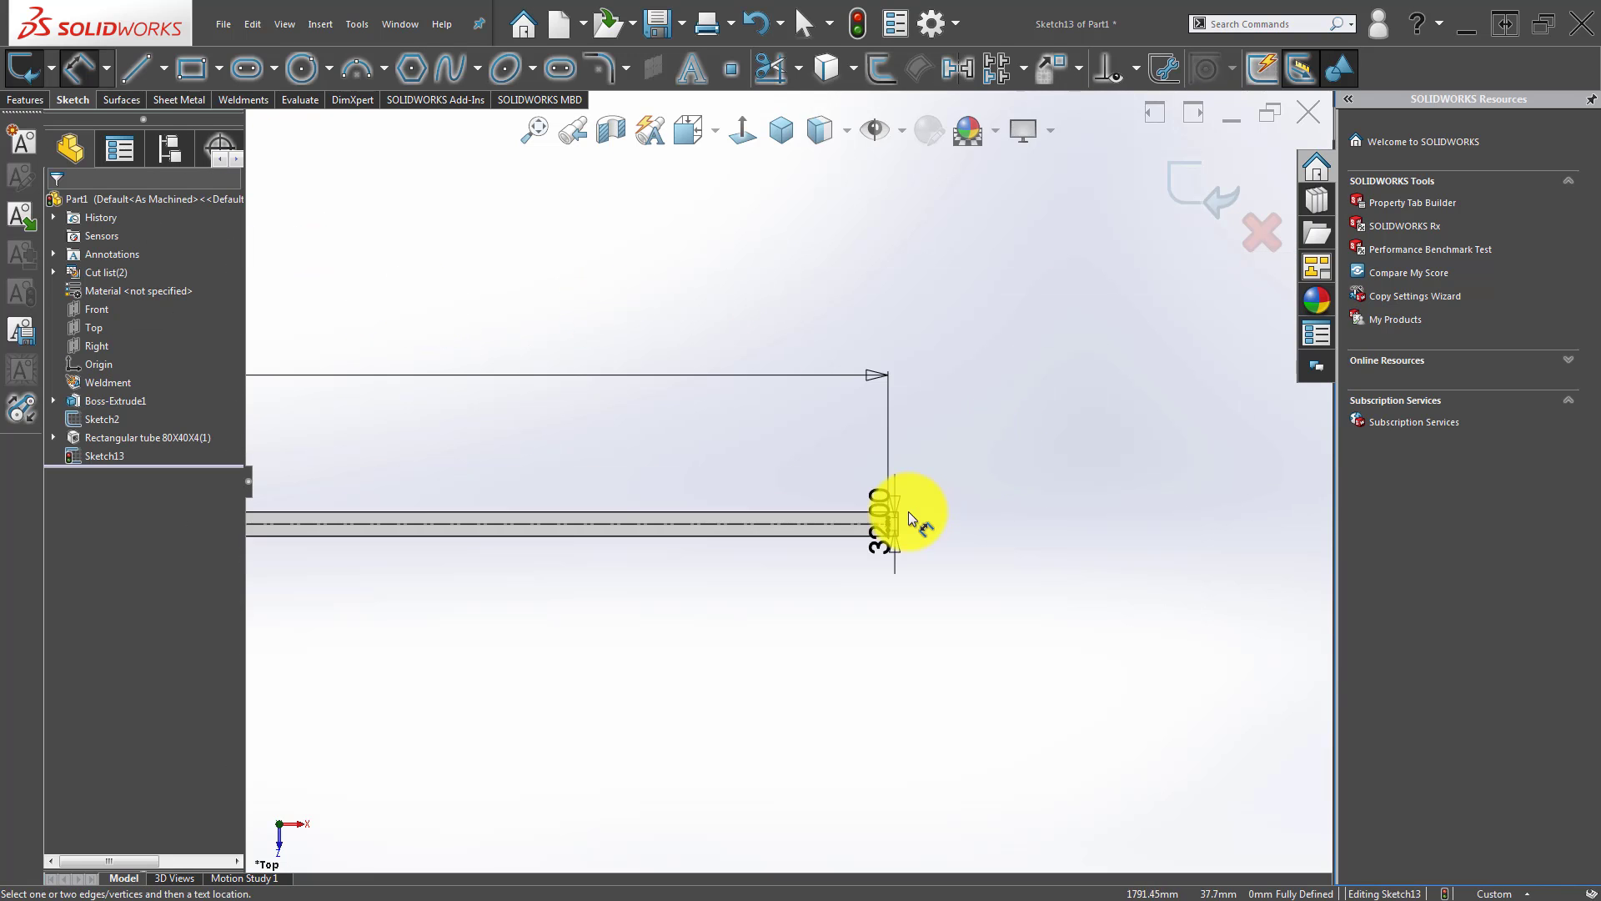
scroll(745, 575, "down", 3)
scroll(859, 477, "down", 2)
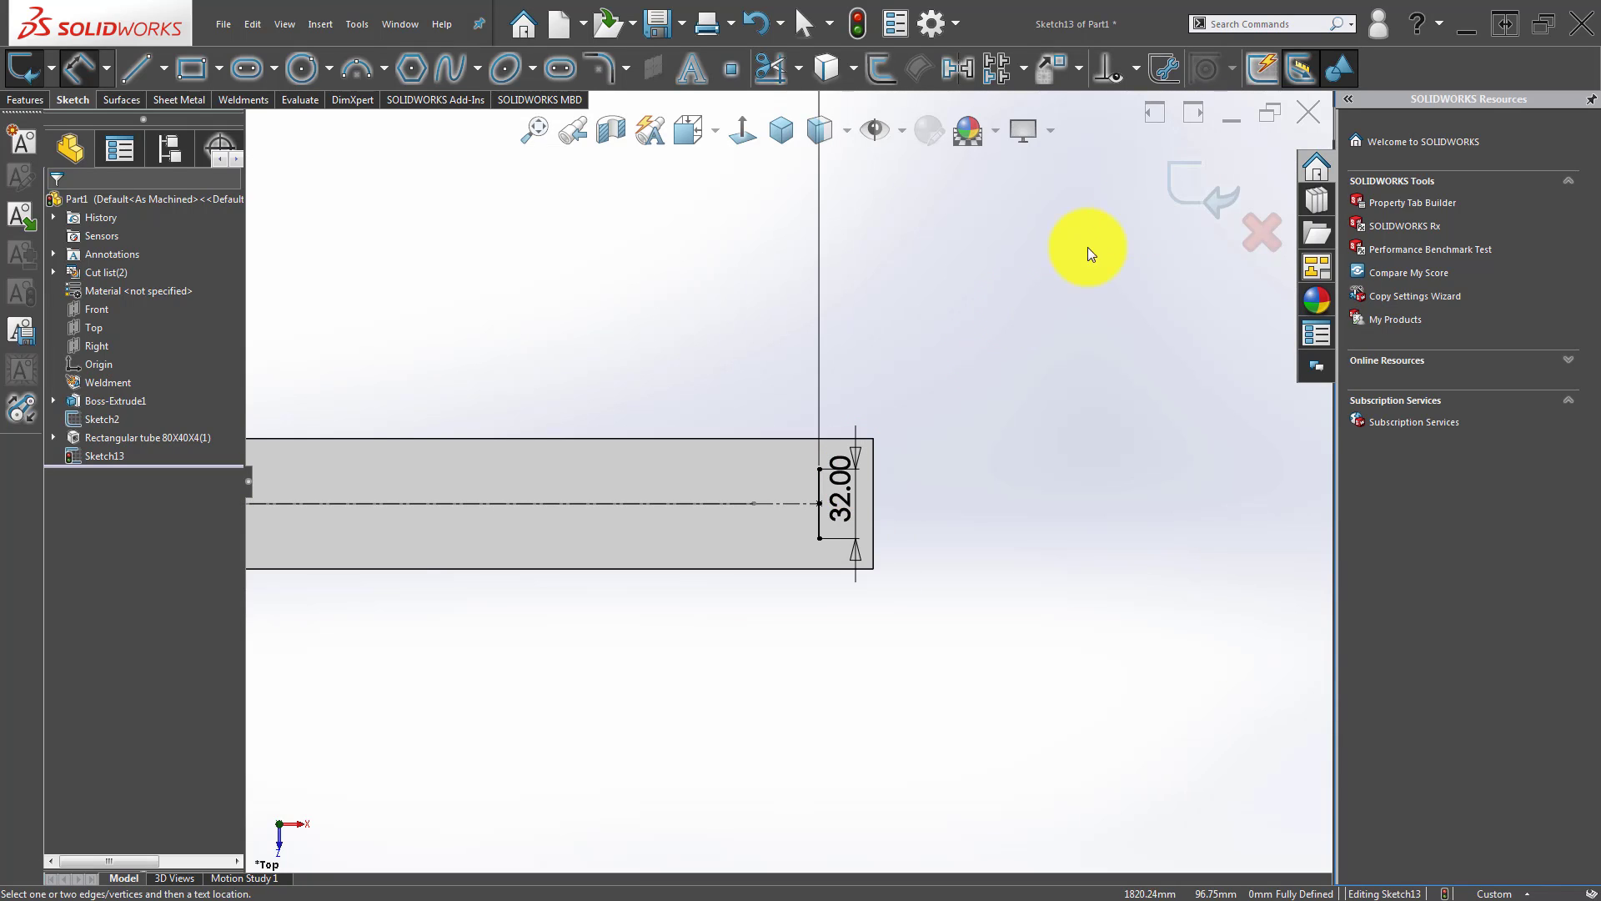
key("Escape")
left_click(1194, 169)
left_click(576, 301)
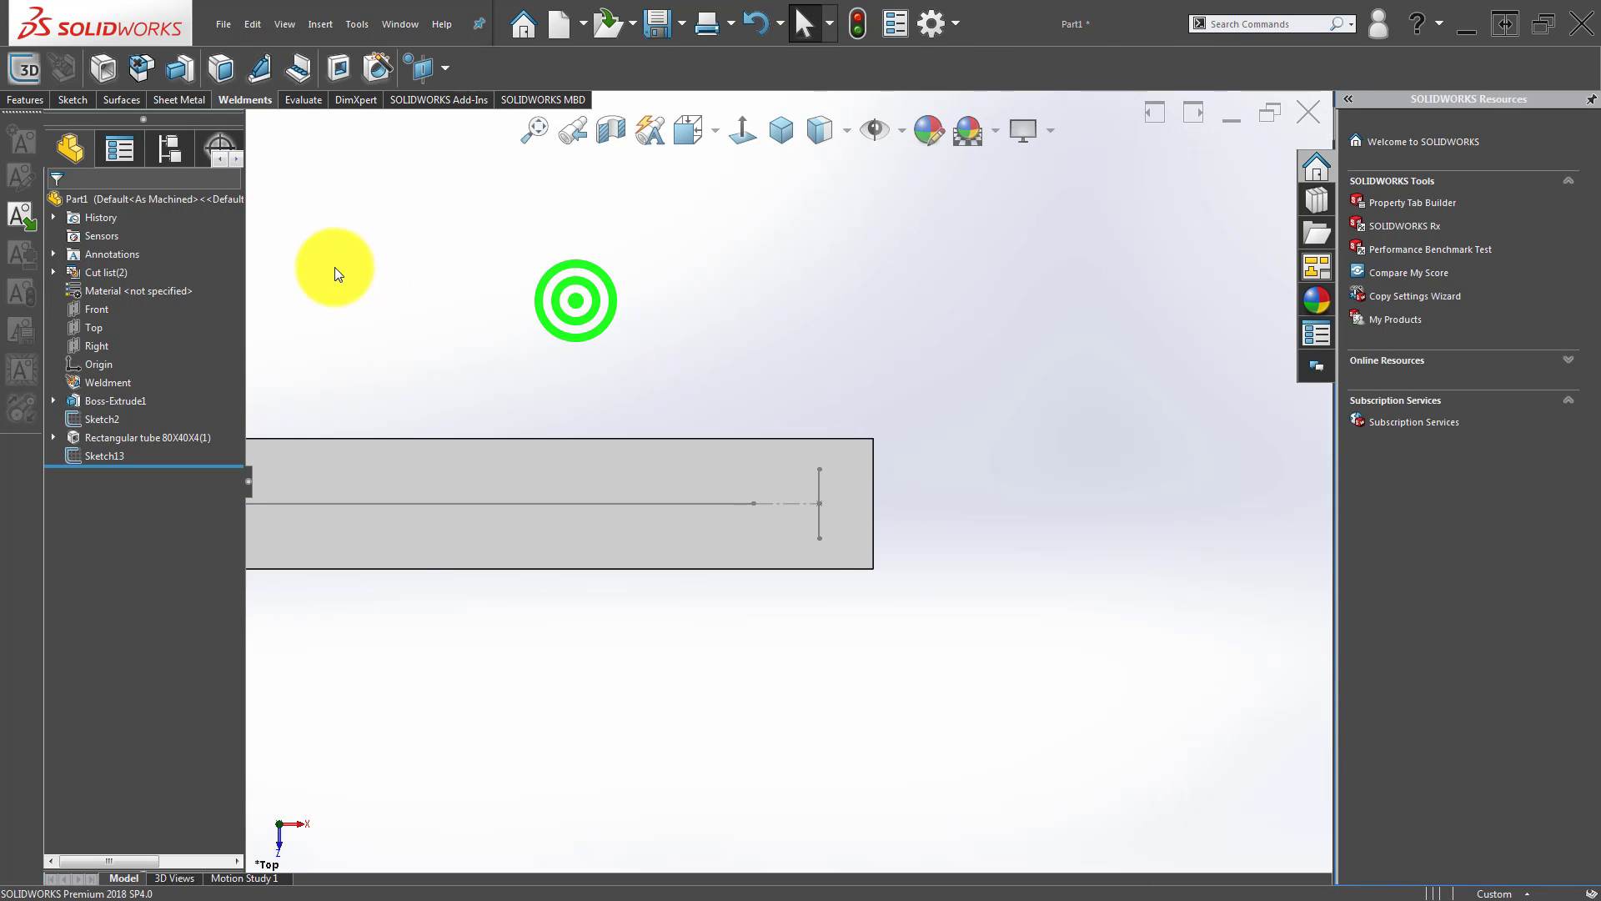
Reopen the top-face sketch and try to convert the 32 mm vertical line to construction geometry.
double_click(818, 484)
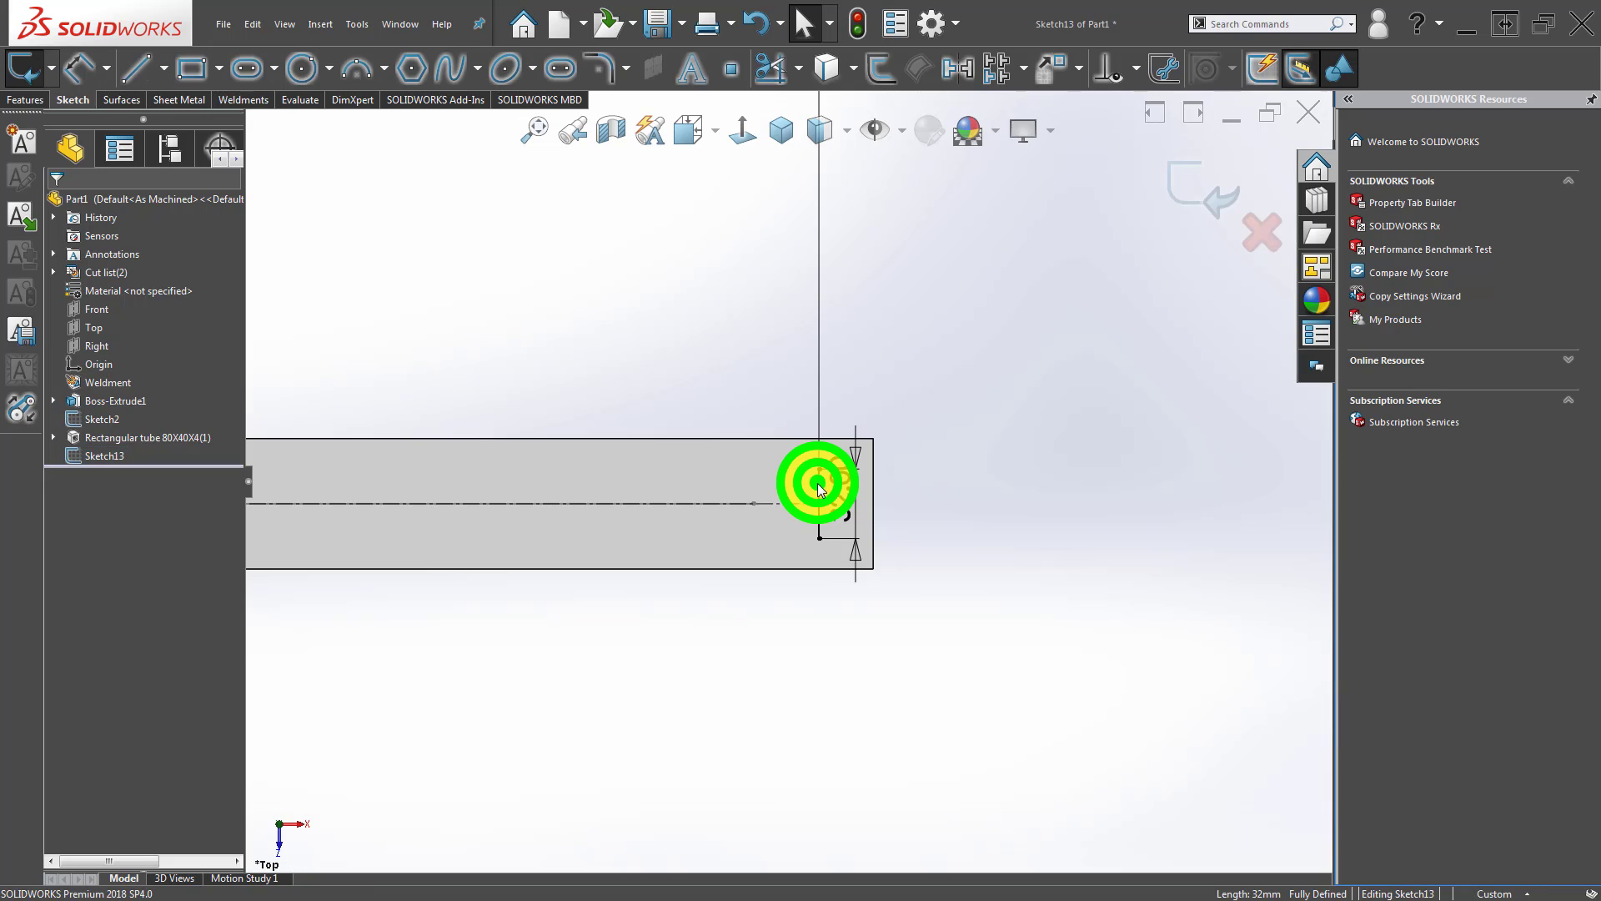
scroll(818, 484, "down", 3)
scroll(814, 487, "up", 2)
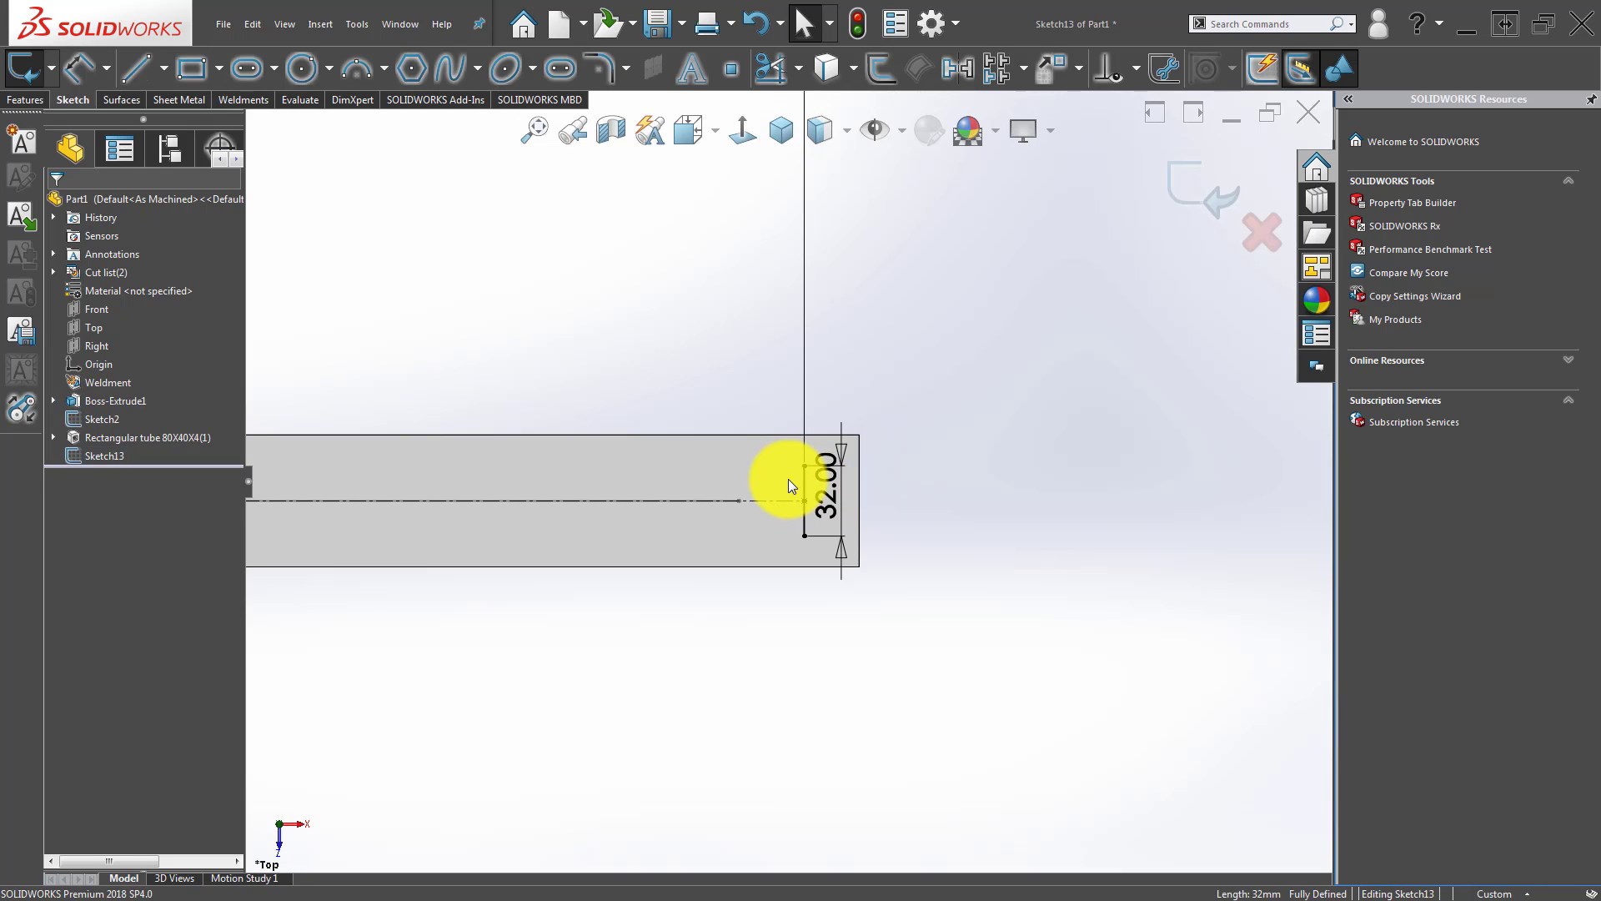
scroll(799, 482, "down", 2)
left_click(807, 477)
left_click(877, 428)
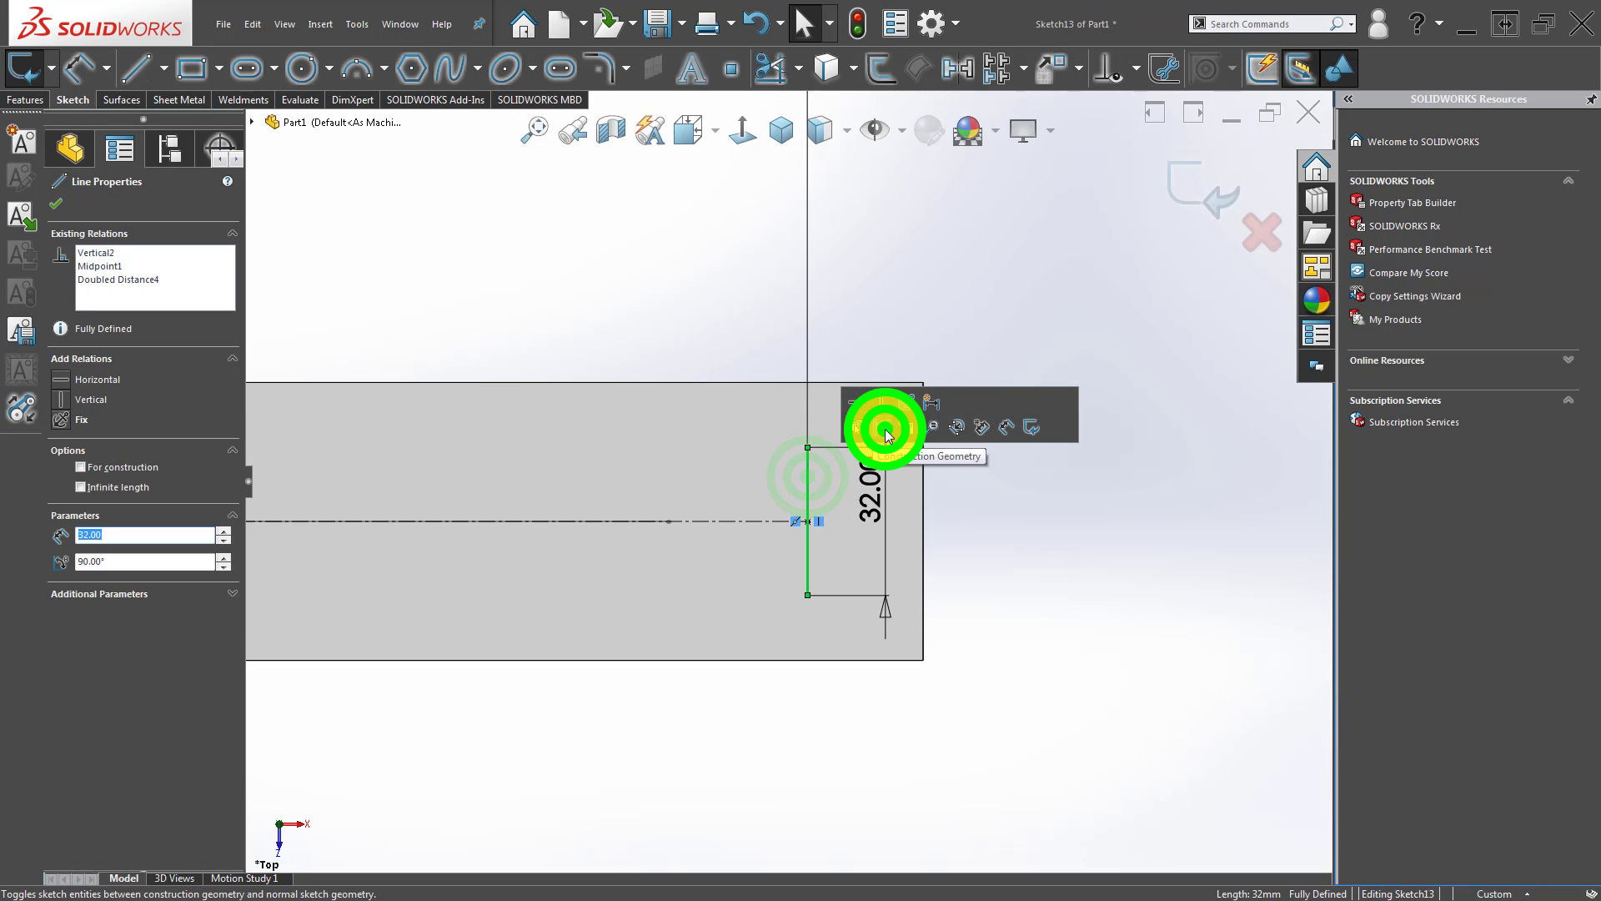
left_click(633, 280)
Undo the construction-geometry change on the 32 mm line and exit the sketch.
scroll(689, 345, "up", 2)
scroll(689, 345, "up", 4)
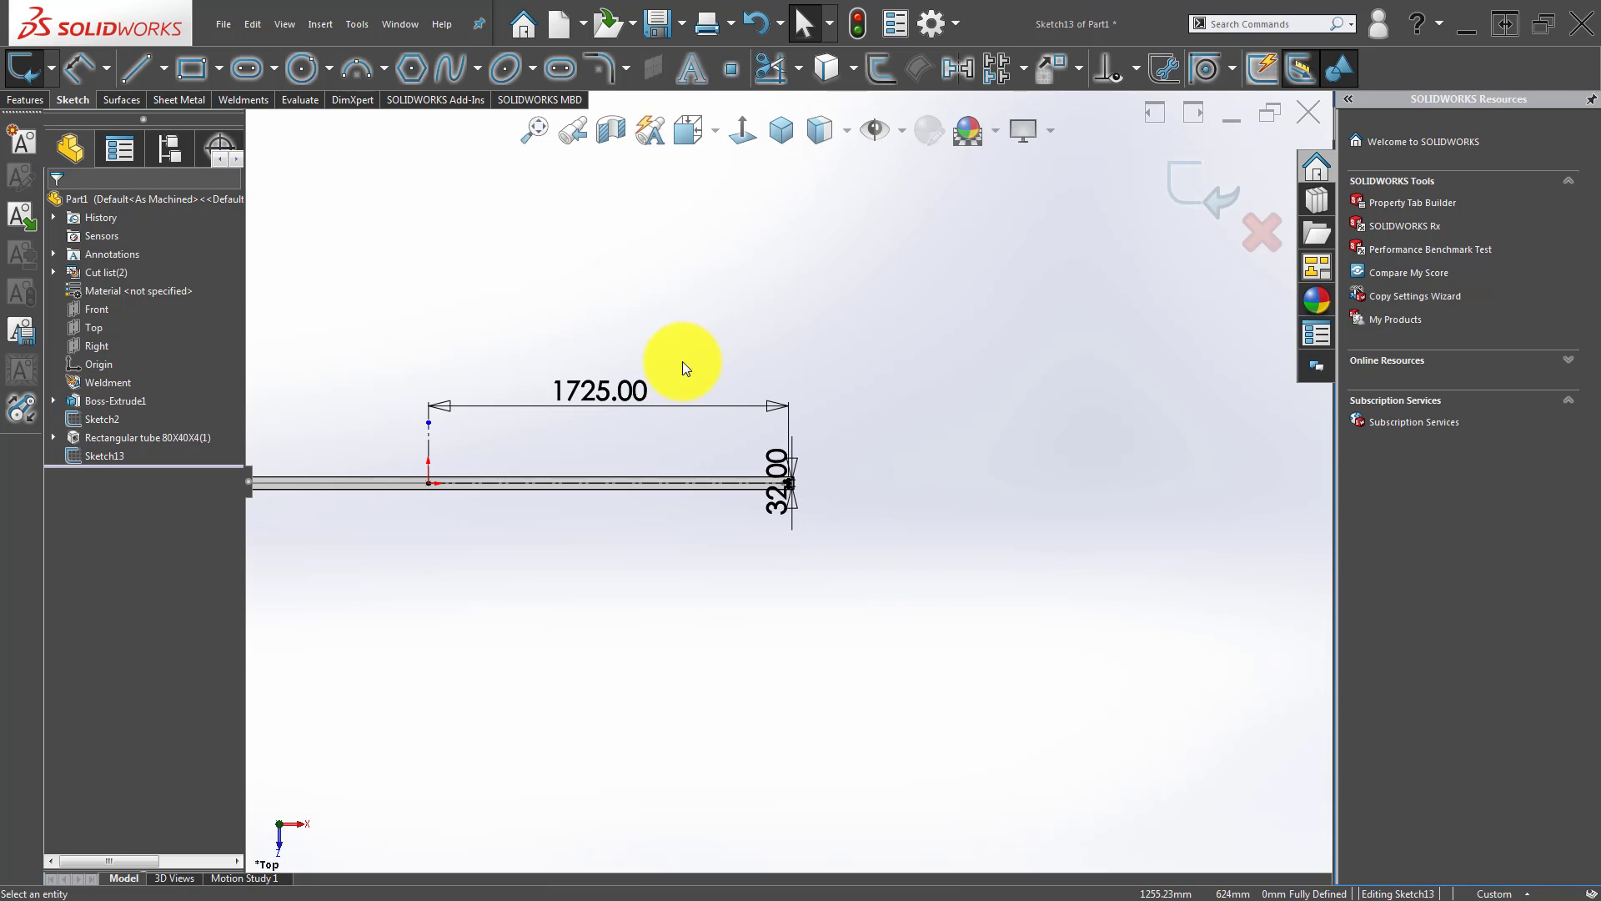
left_click(737, 315)
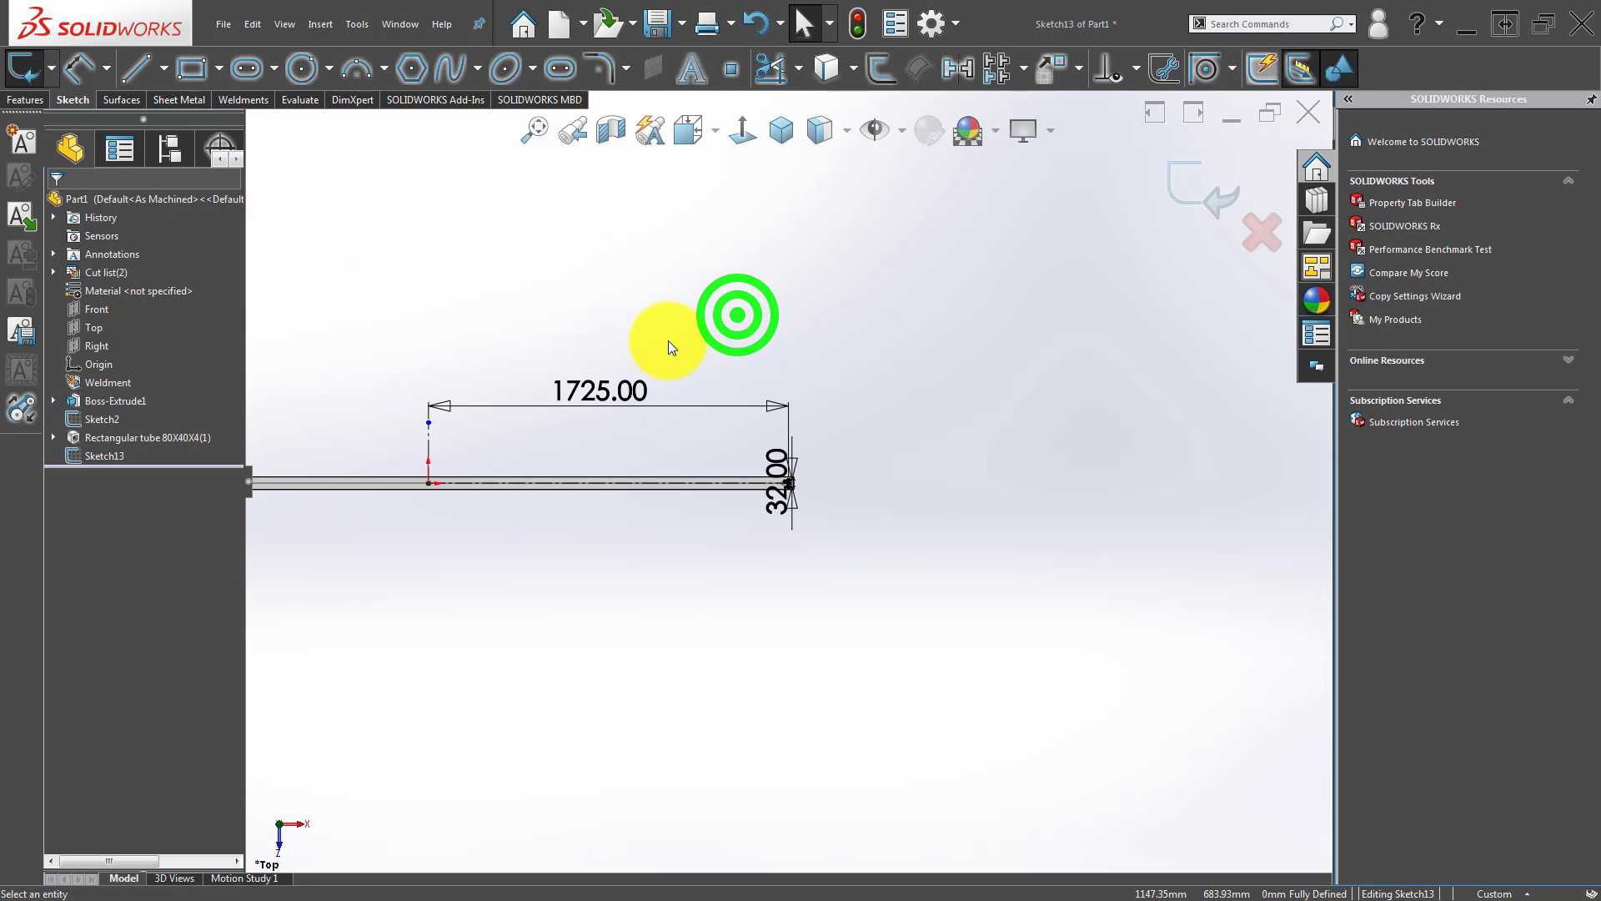
left_click(667, 340)
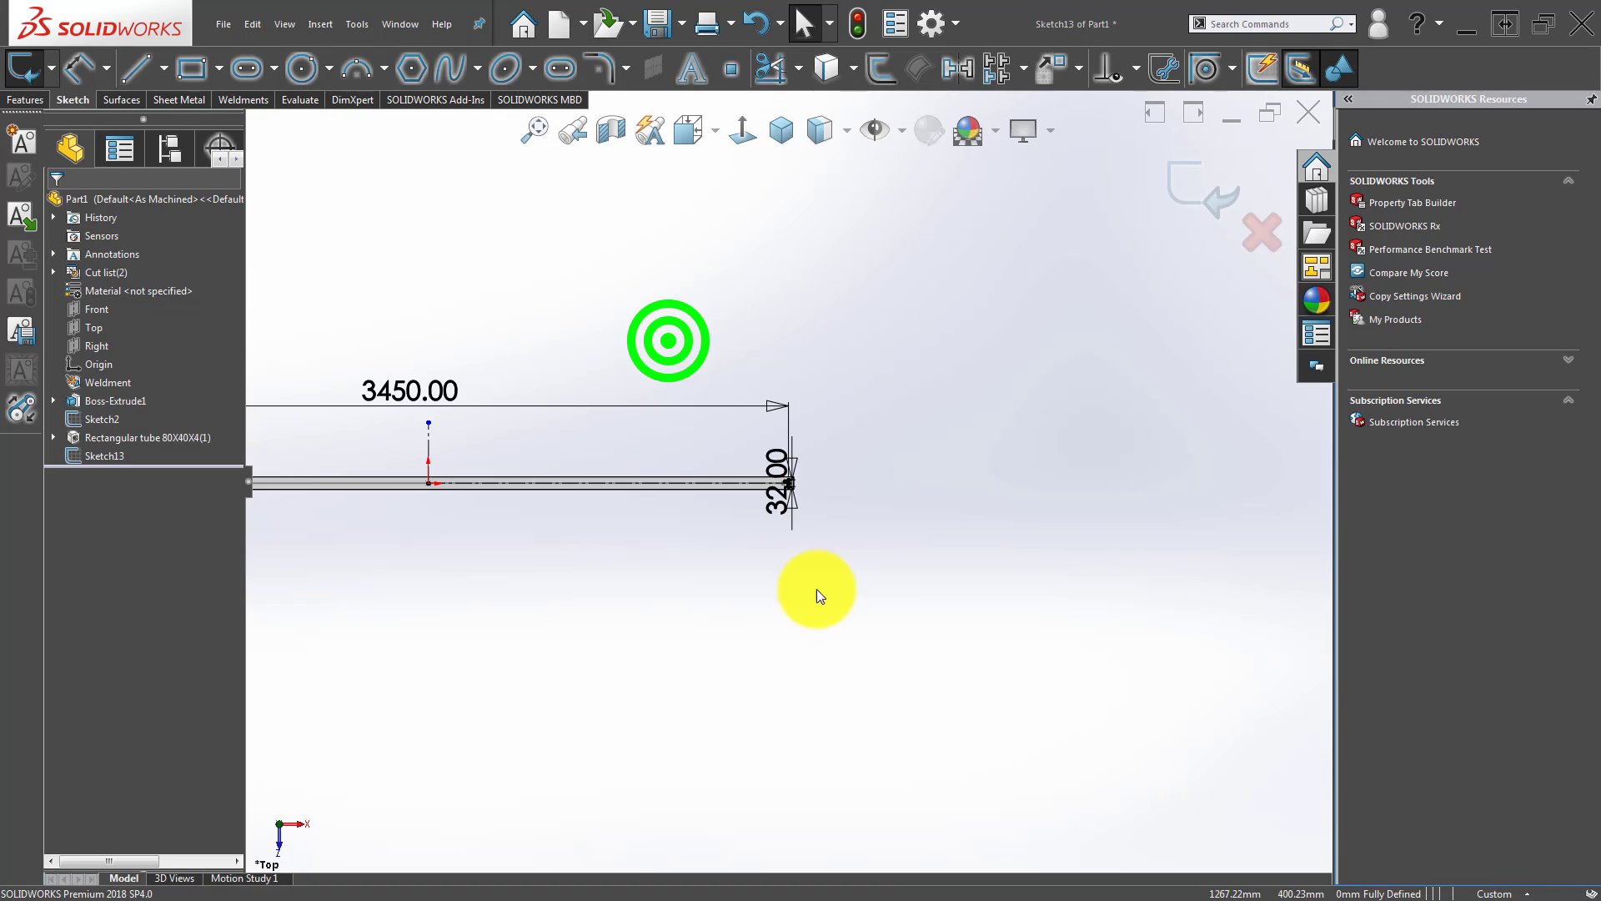
scroll(813, 593, "down", 2)
scroll(746, 397, "down", 6)
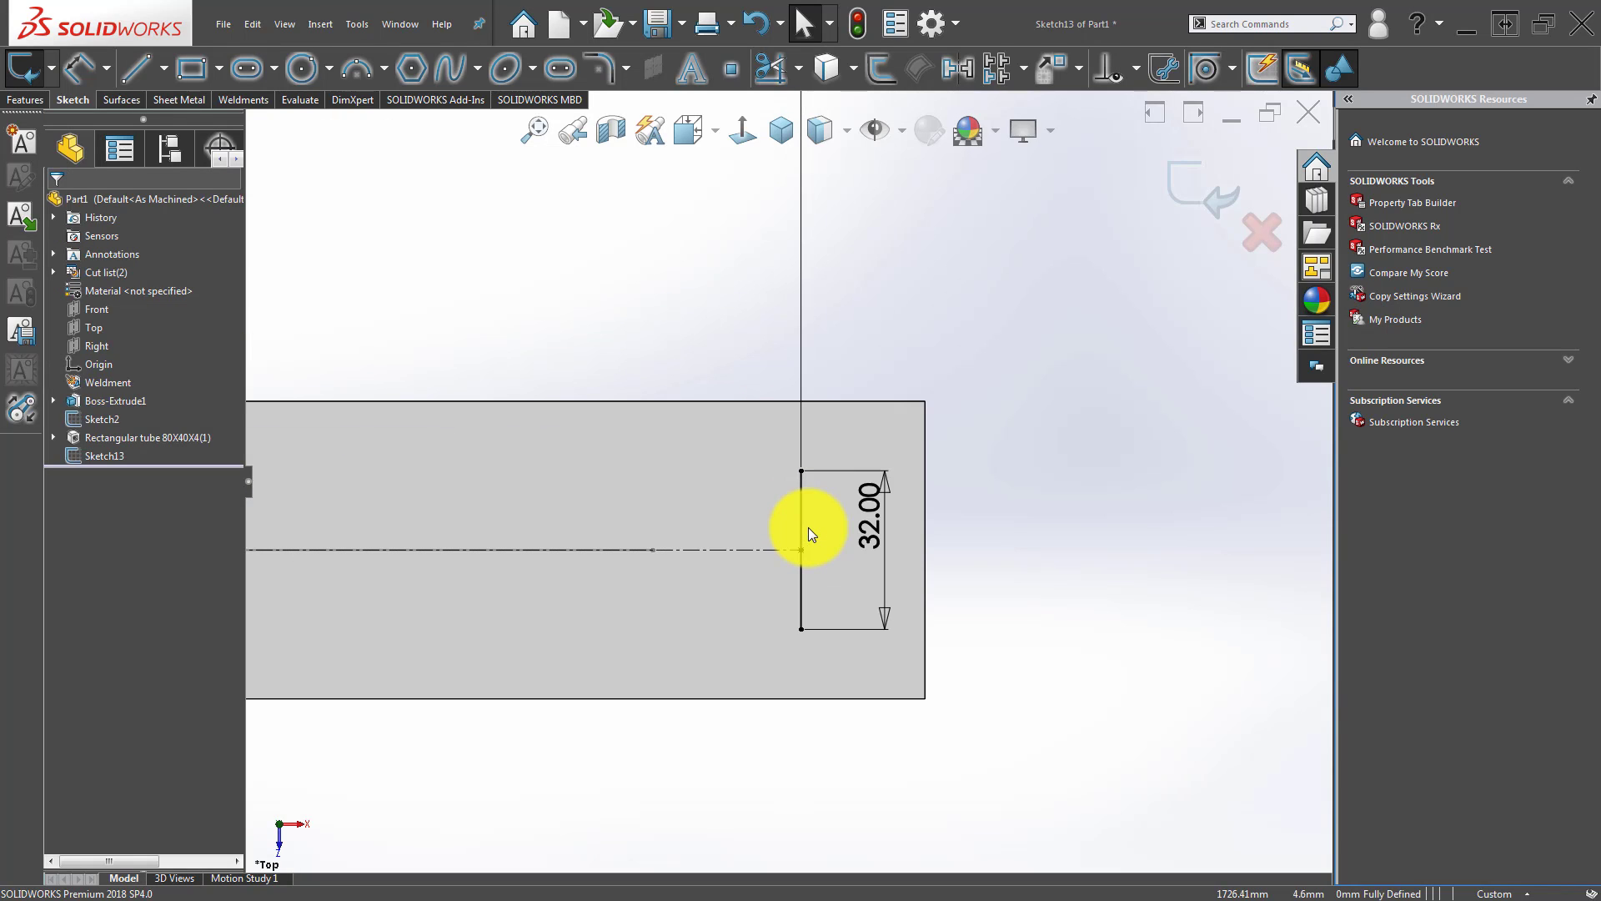
scroll(813, 497, "up", 1)
left_click(1199, 172)
left_click(1072, 411)
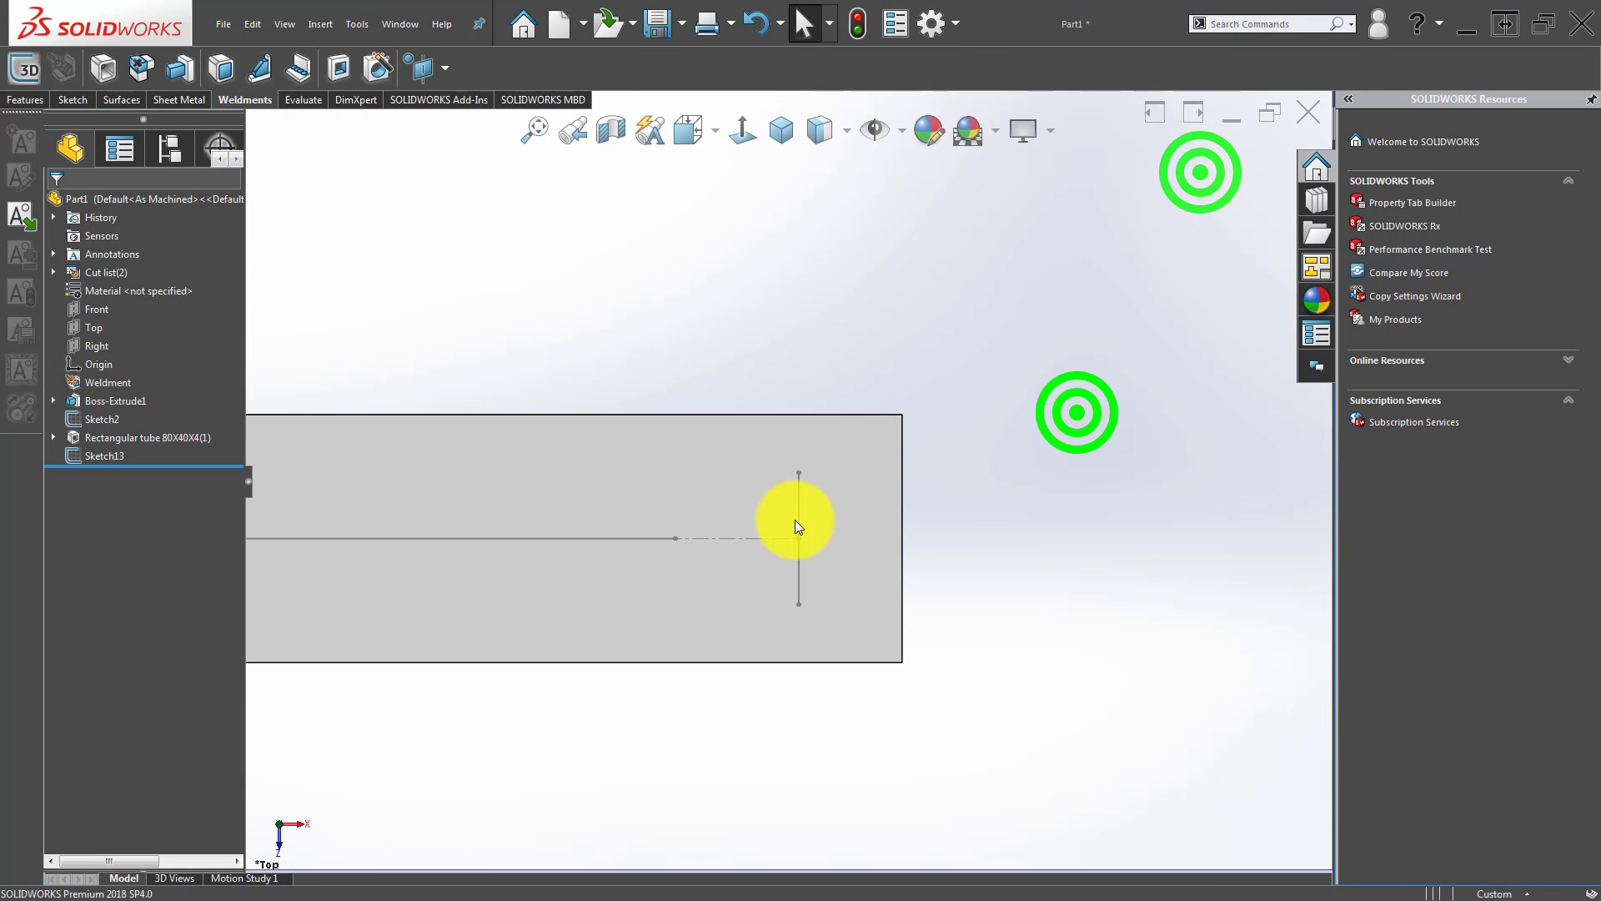
Start another sketch on the flat bar's top face.
left_click(679, 482)
left_click(746, 440)
left_click(530, 350)
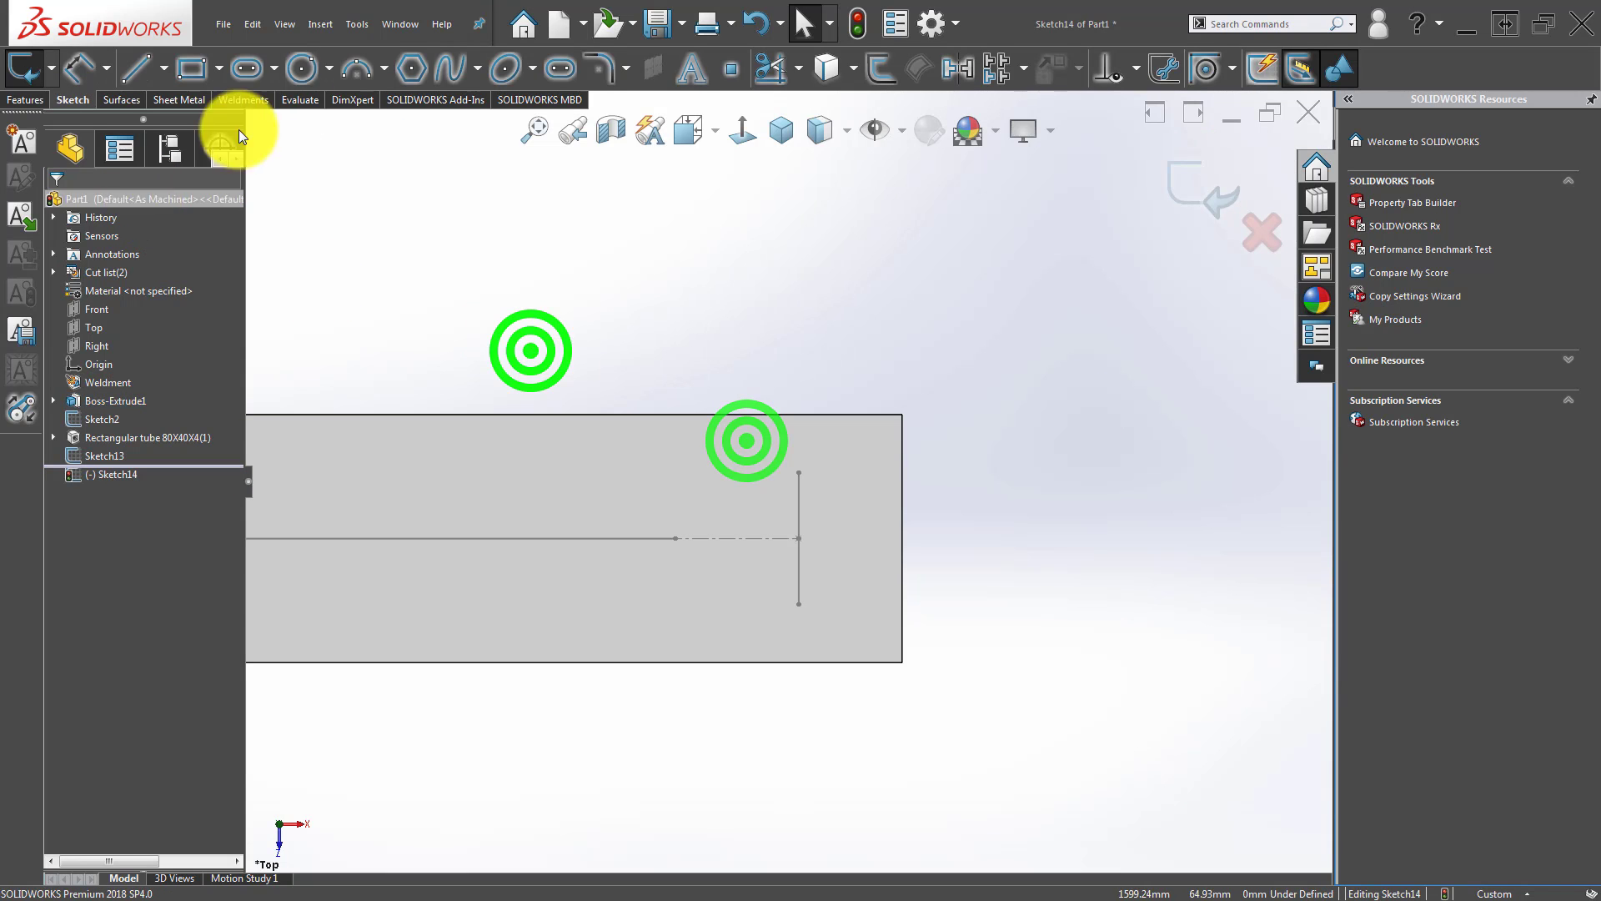
Draw a vertical centerpoint slot about 9.7 mm wide and 12.7 mm between arc centers, centered on the upper end of the 32 mm line.
left_click(250, 67)
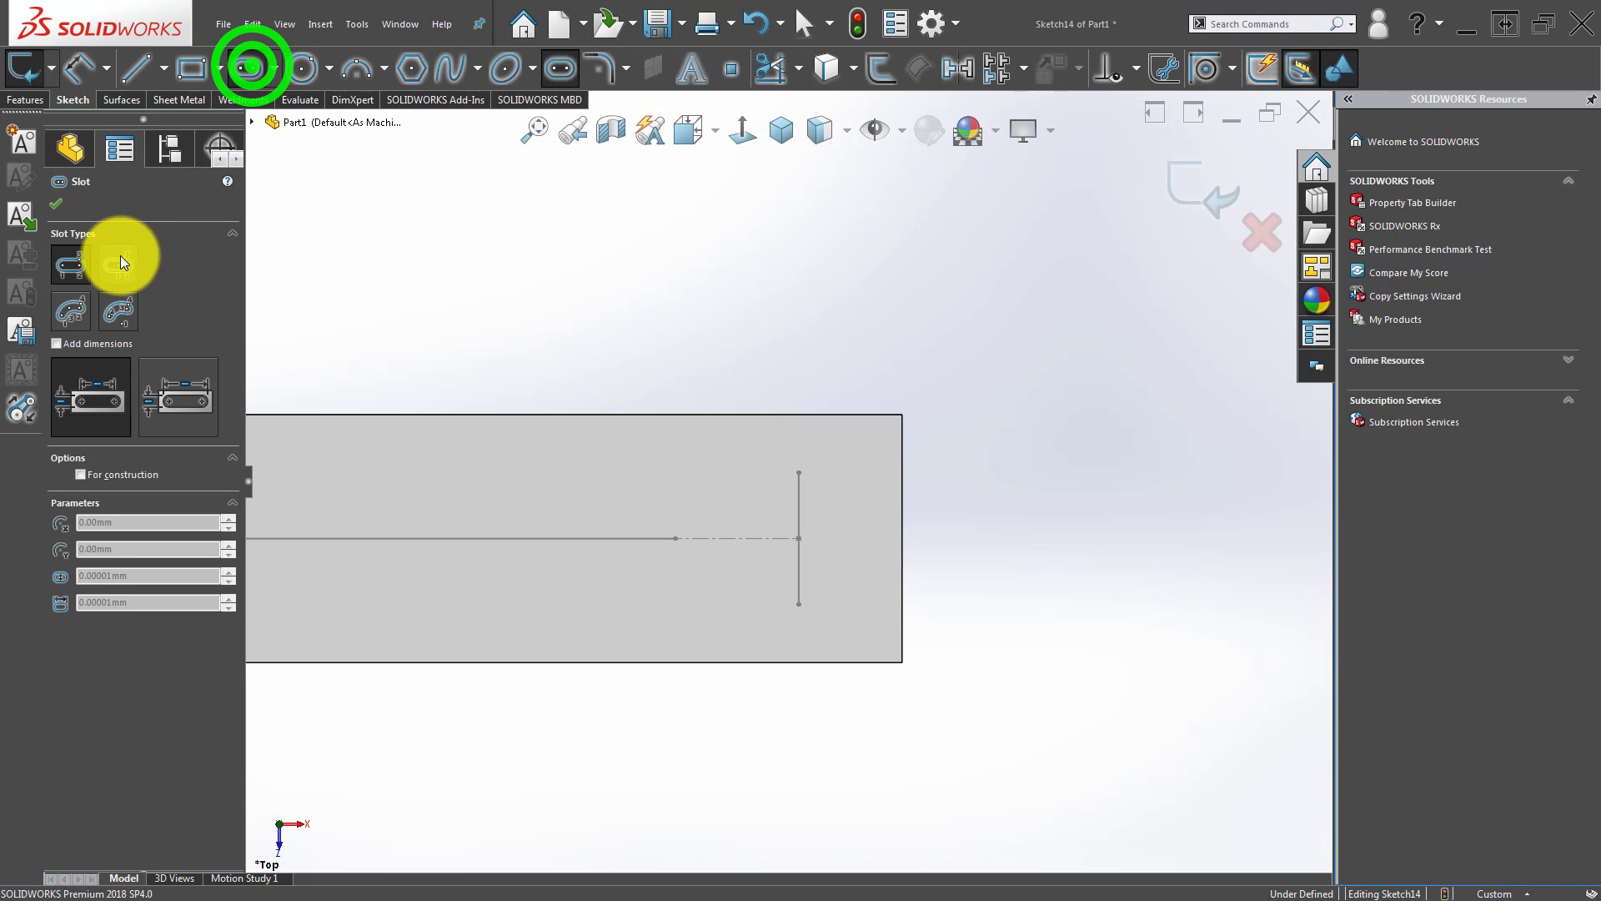
left_click(118, 269)
left_click(799, 473)
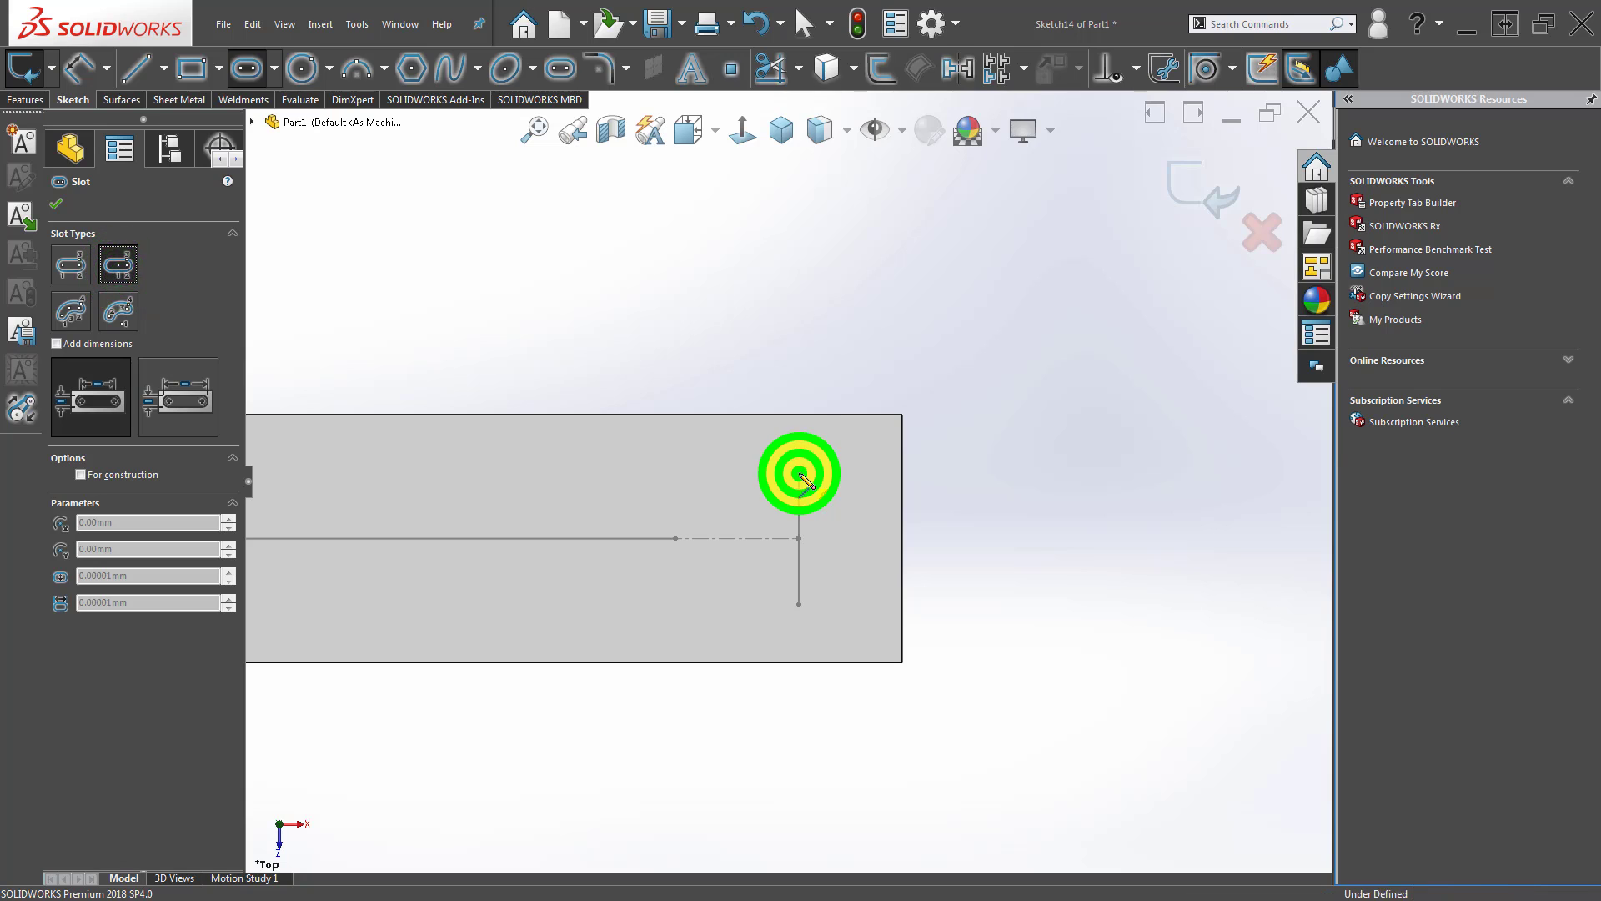
left_click(799, 446)
left_click(819, 455)
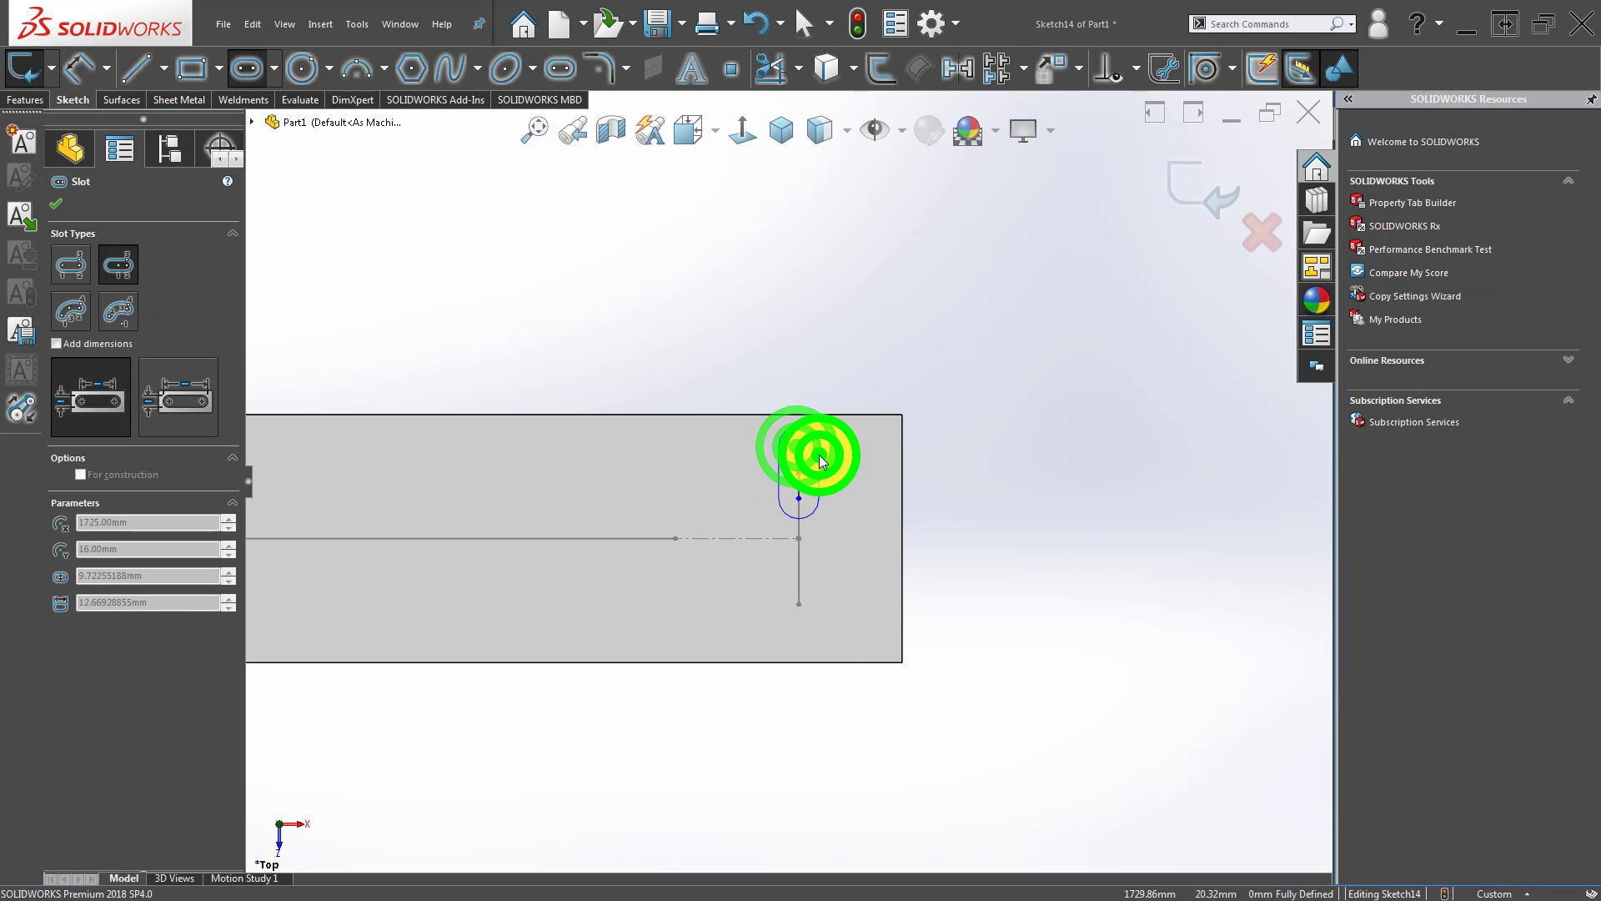
Draw a second vertical centerpoint slot, about 9.7 mm wide and 16.6 mm between arc centers, centered on the 32 mm line's lower end.
left_click(798, 602)
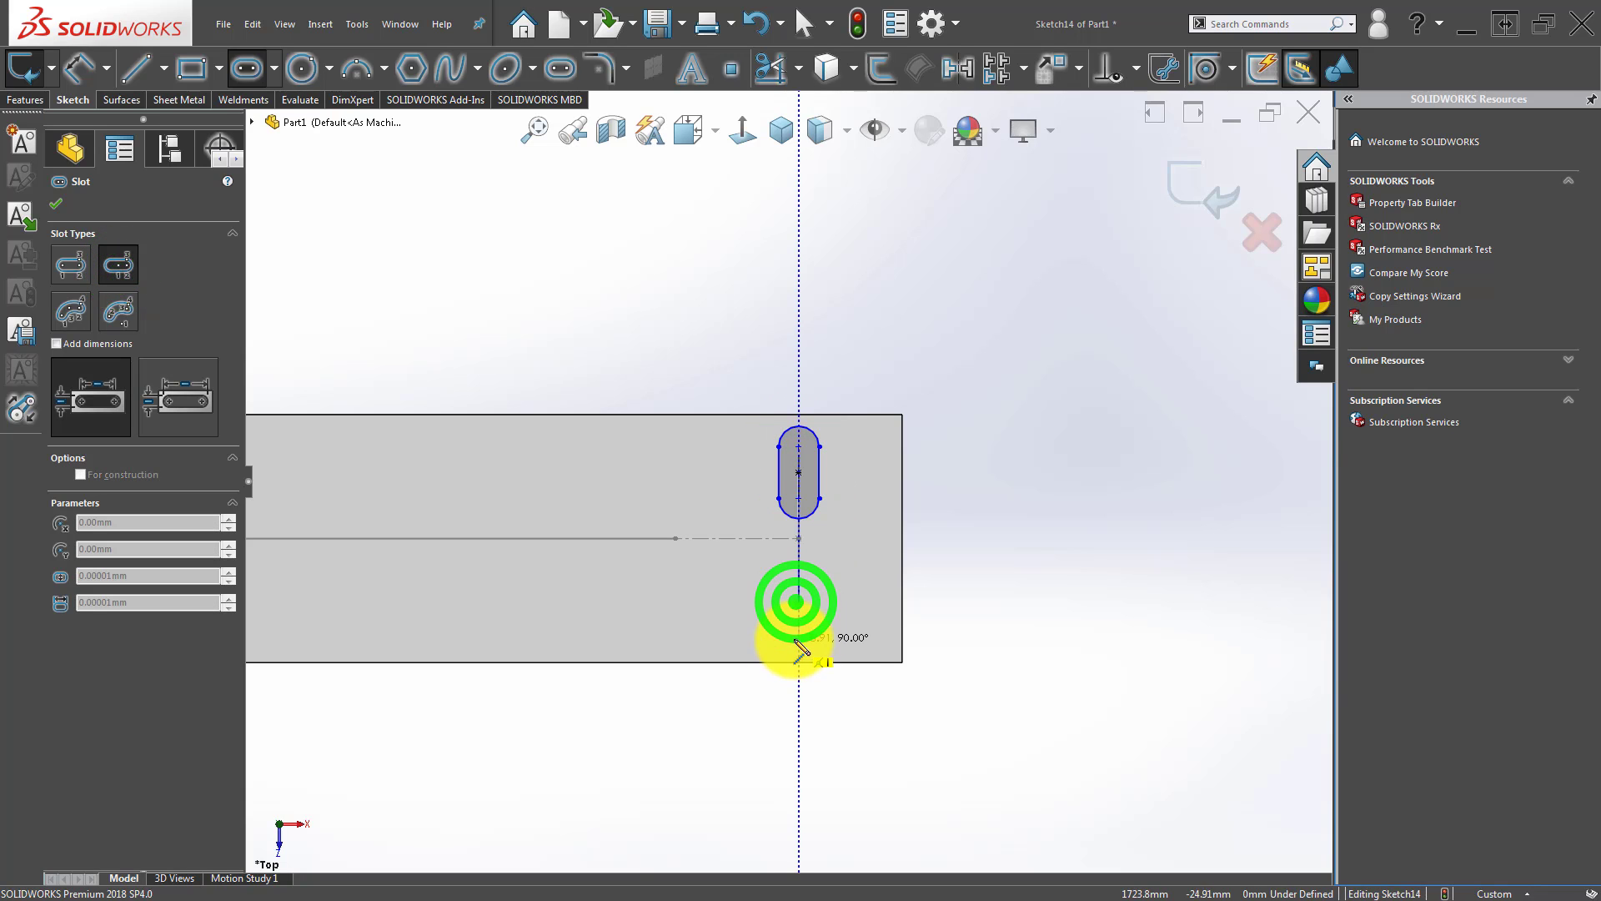
left_click(796, 636)
left_click(819, 636)
scroll(793, 565, "up", 8)
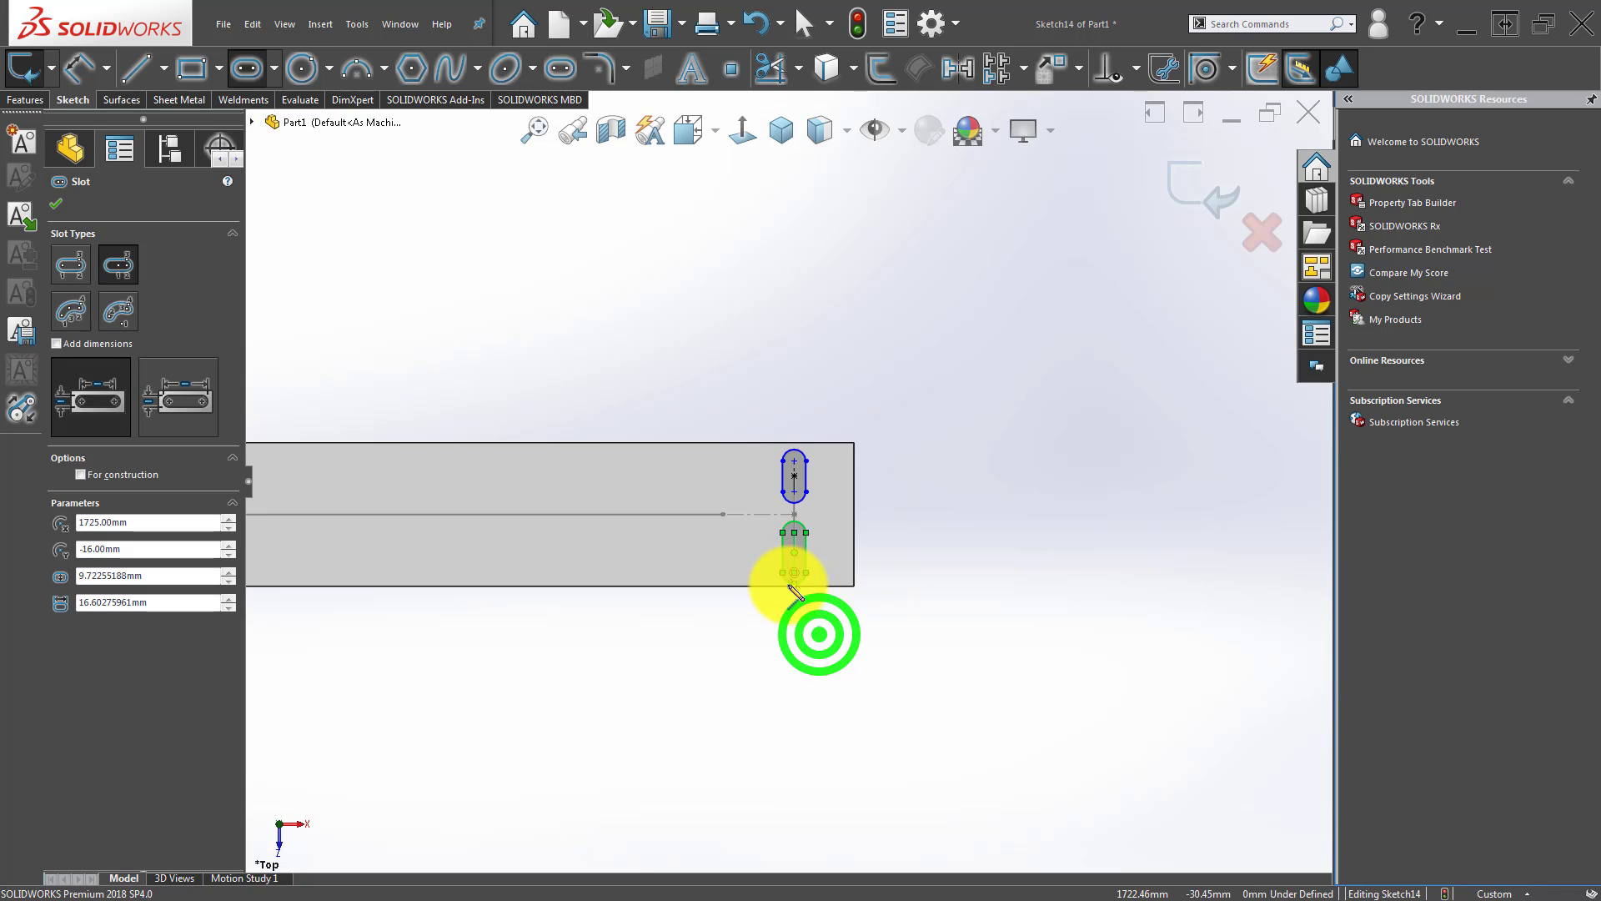
scroll(581, 501, "up", 2)
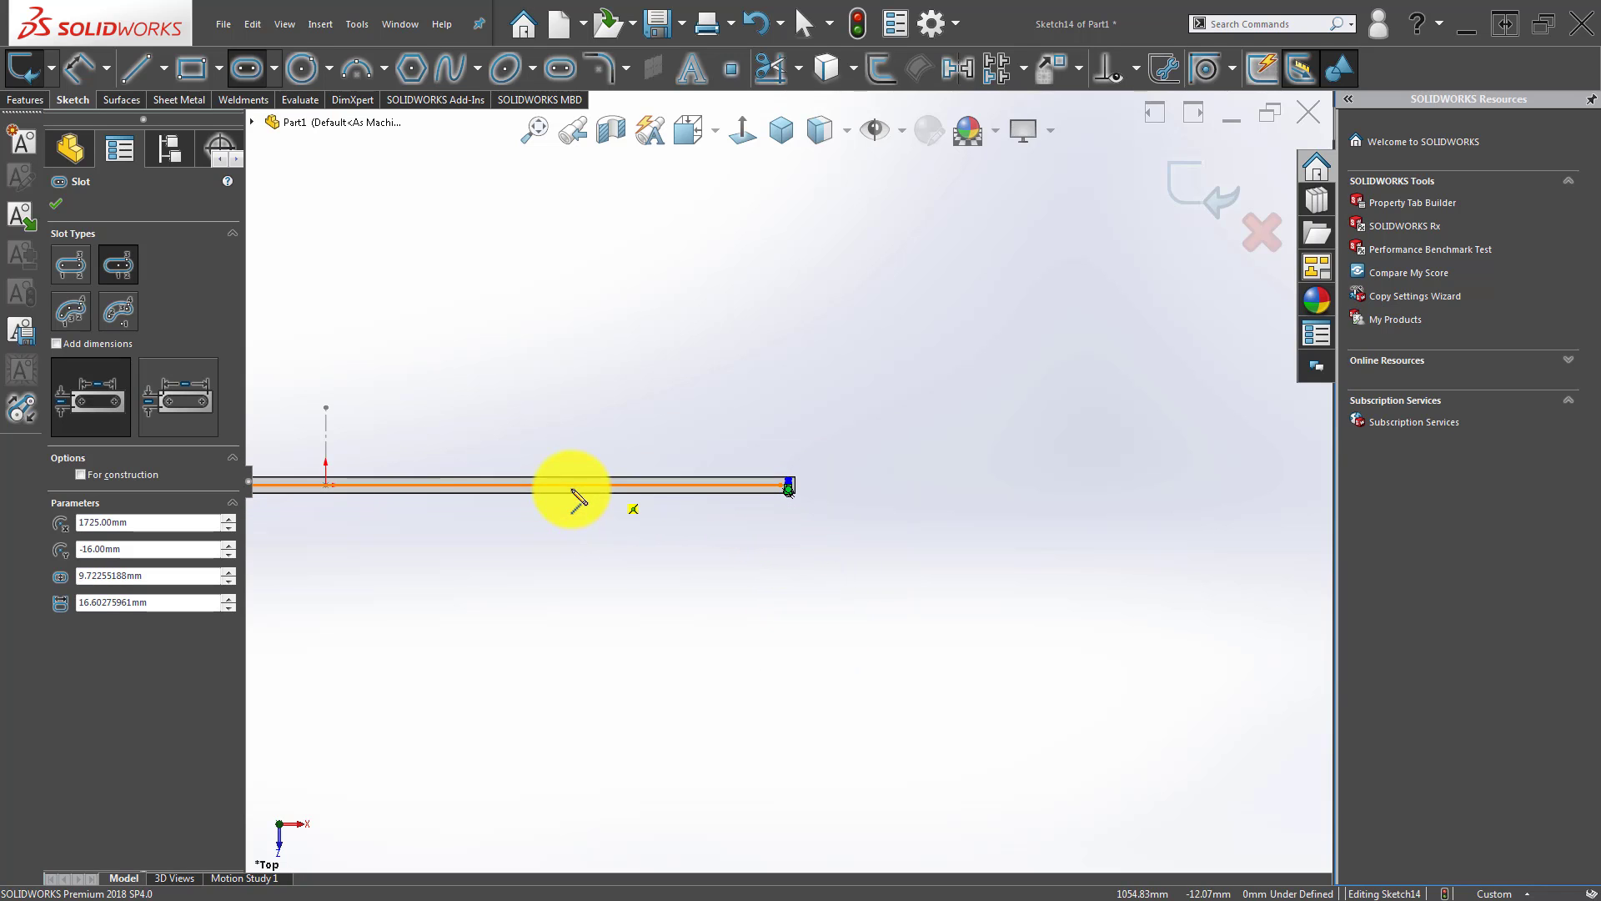
key("Escape")
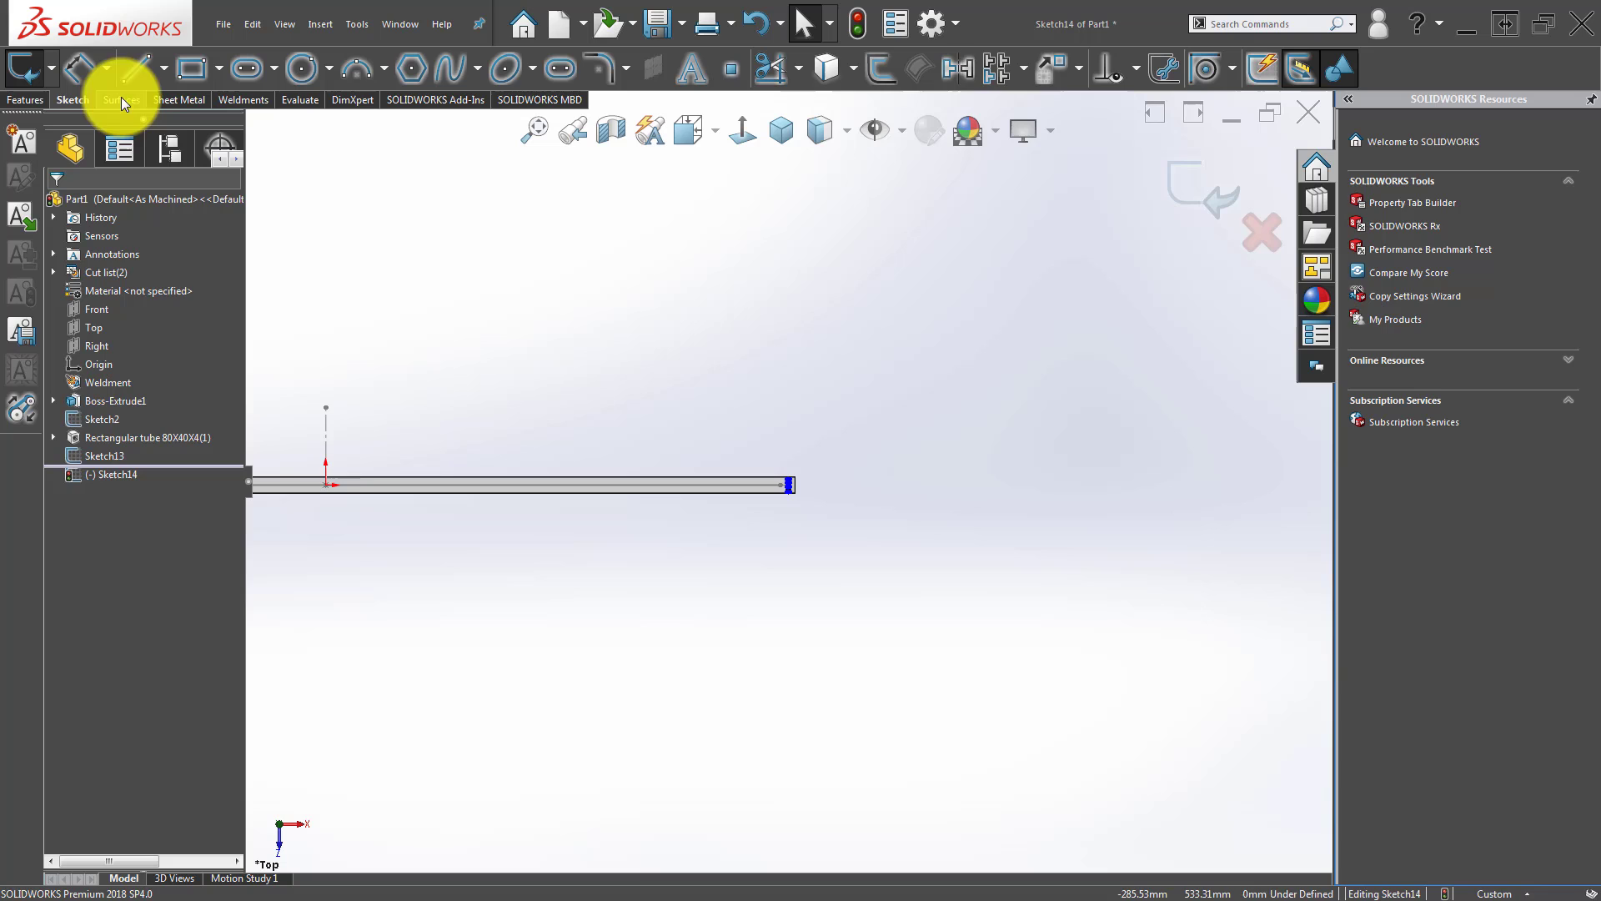
Convert the vertical centerline at the origin into the sketch and make it construction geometry.
left_click(327, 428)
left_click(817, 67)
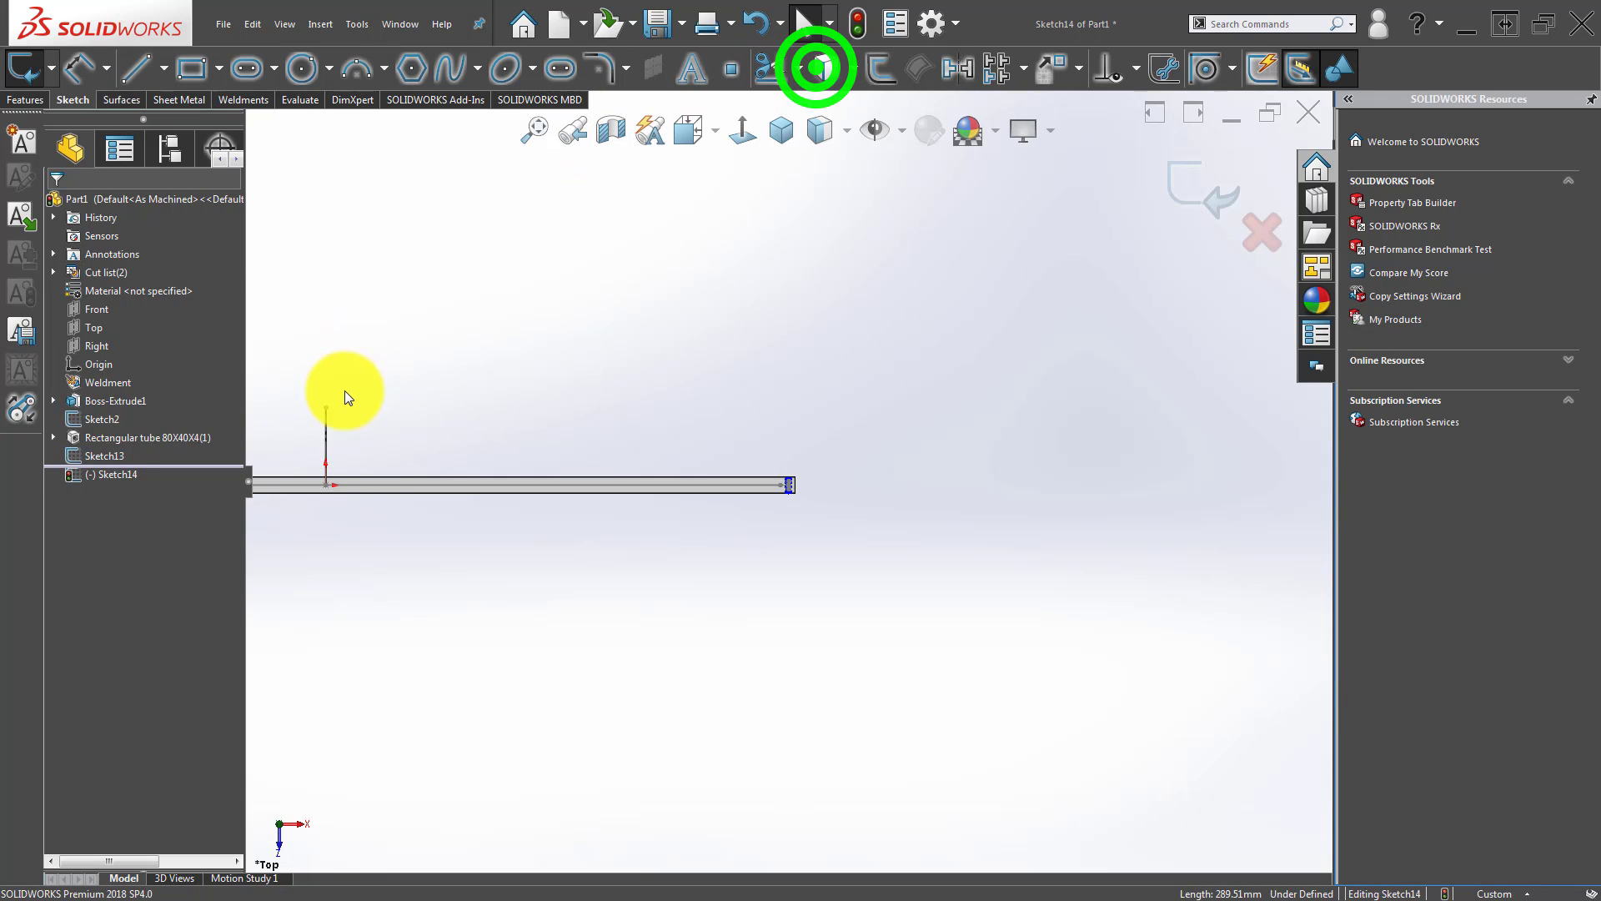
left_click(324, 429)
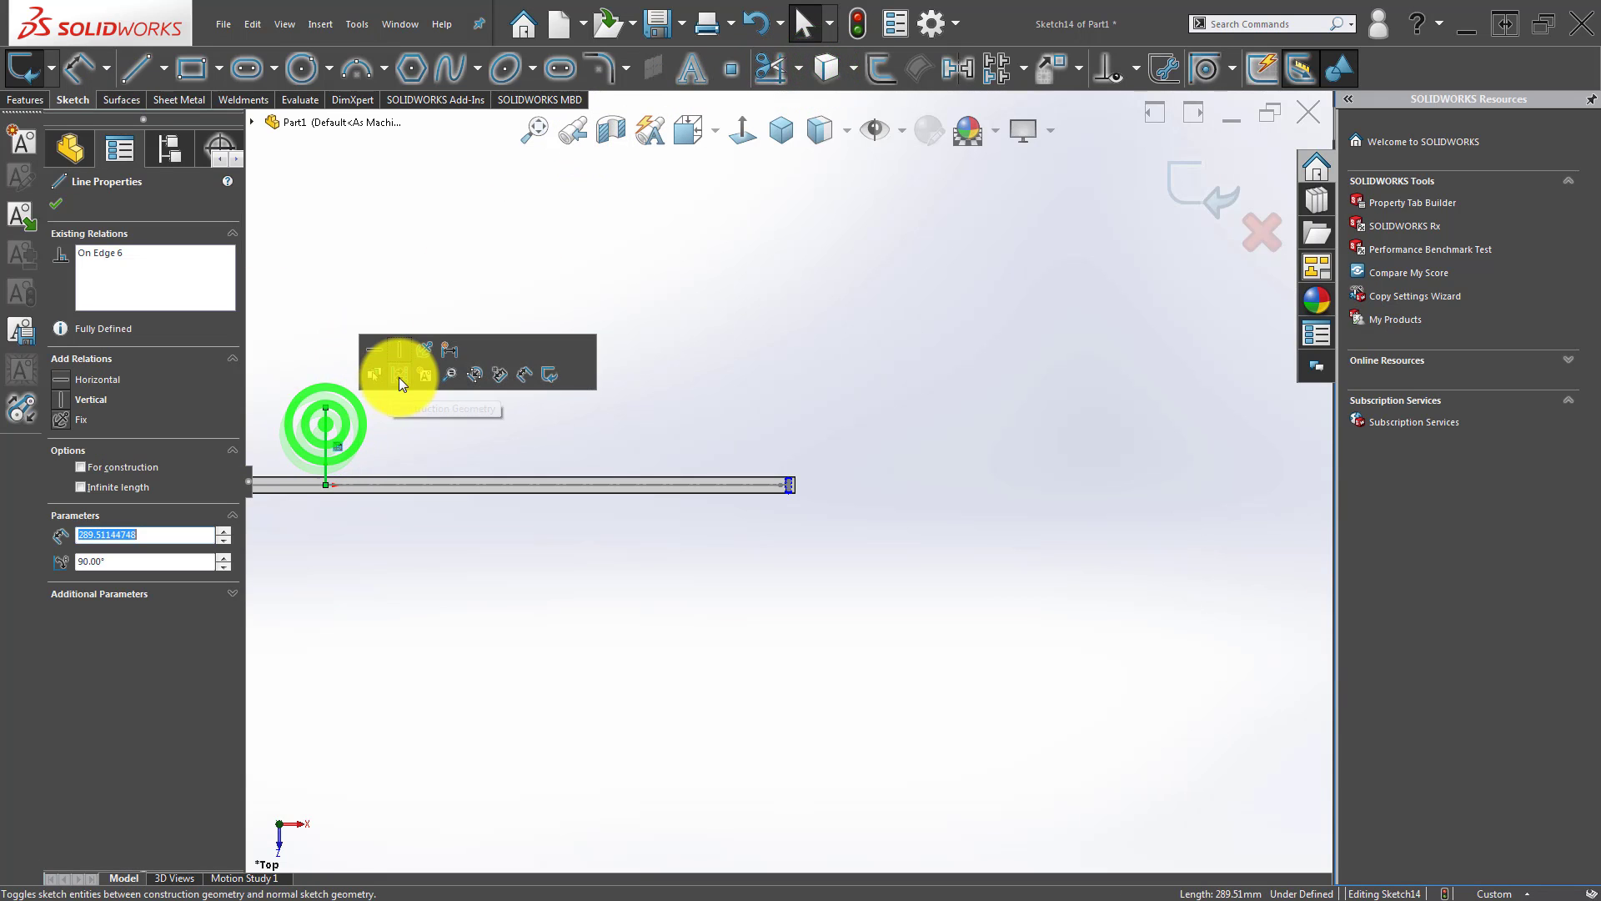
left_click(400, 377)
left_click(424, 424)
Try to mirror both slots about the vertical construction line at the origin.
left_click_drag(293, 375, 886, 552)
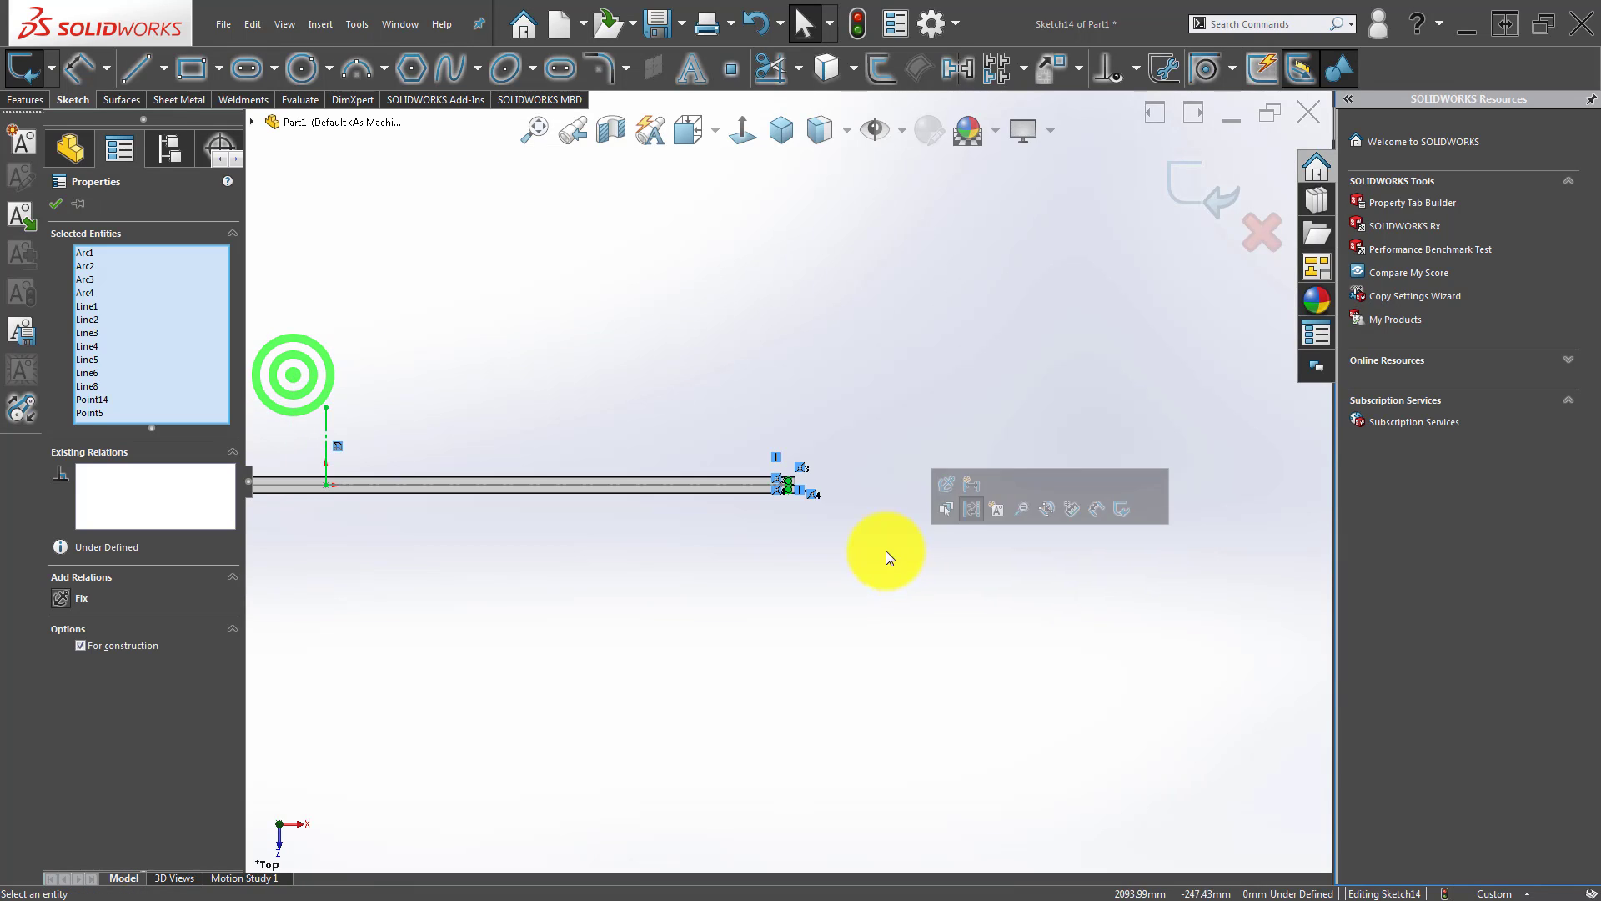
left_click(852, 430)
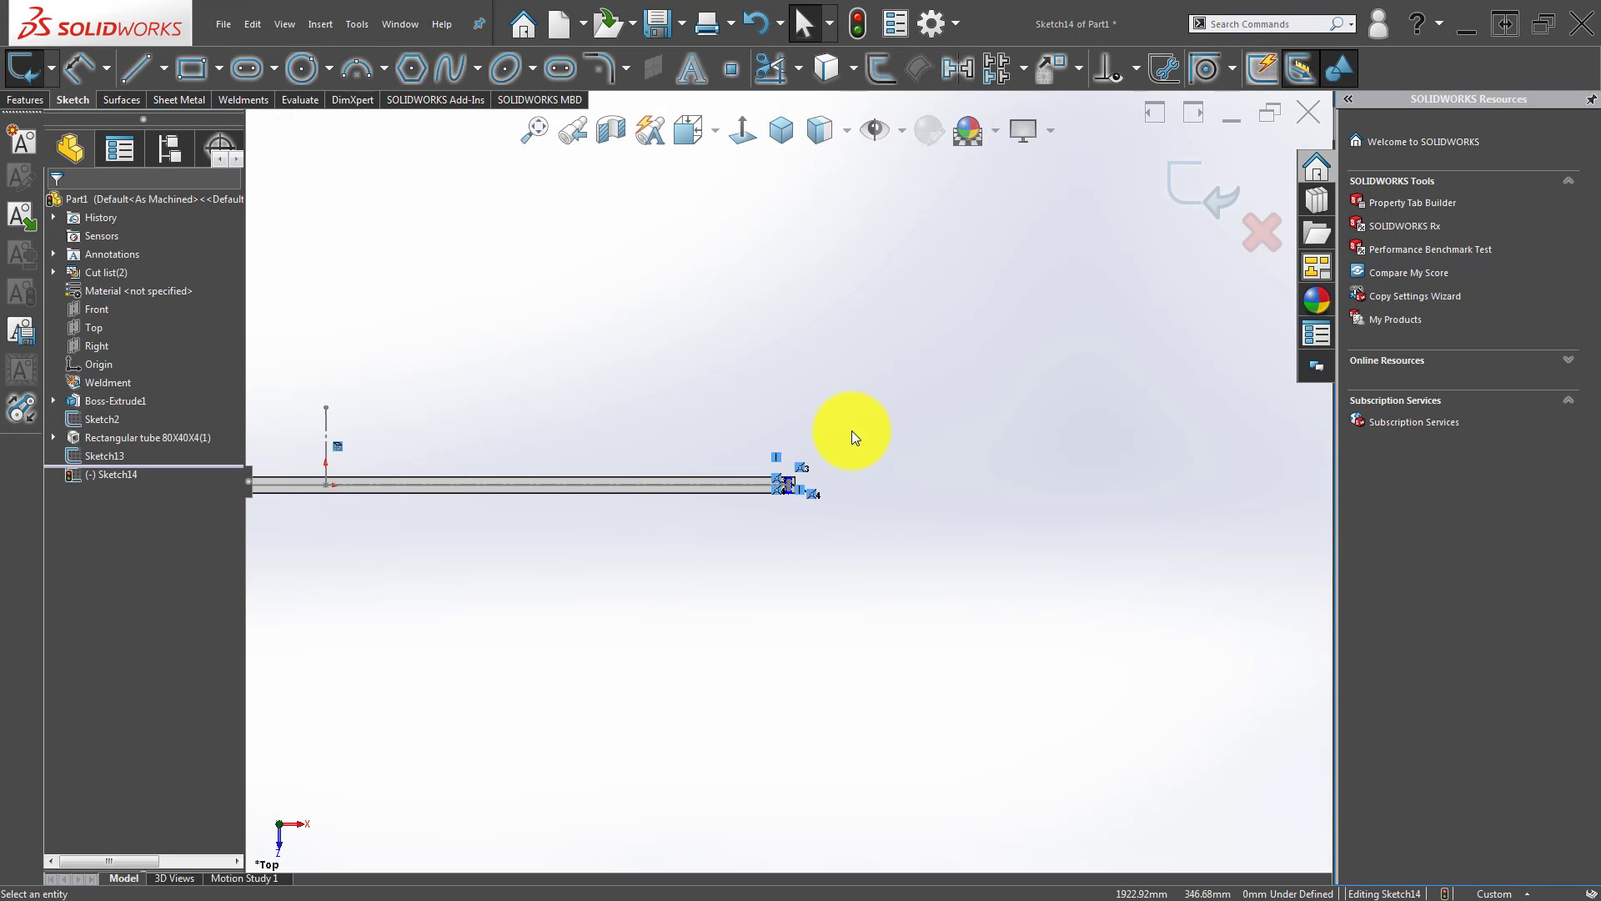
left_click_drag(793, 483, 873, 598)
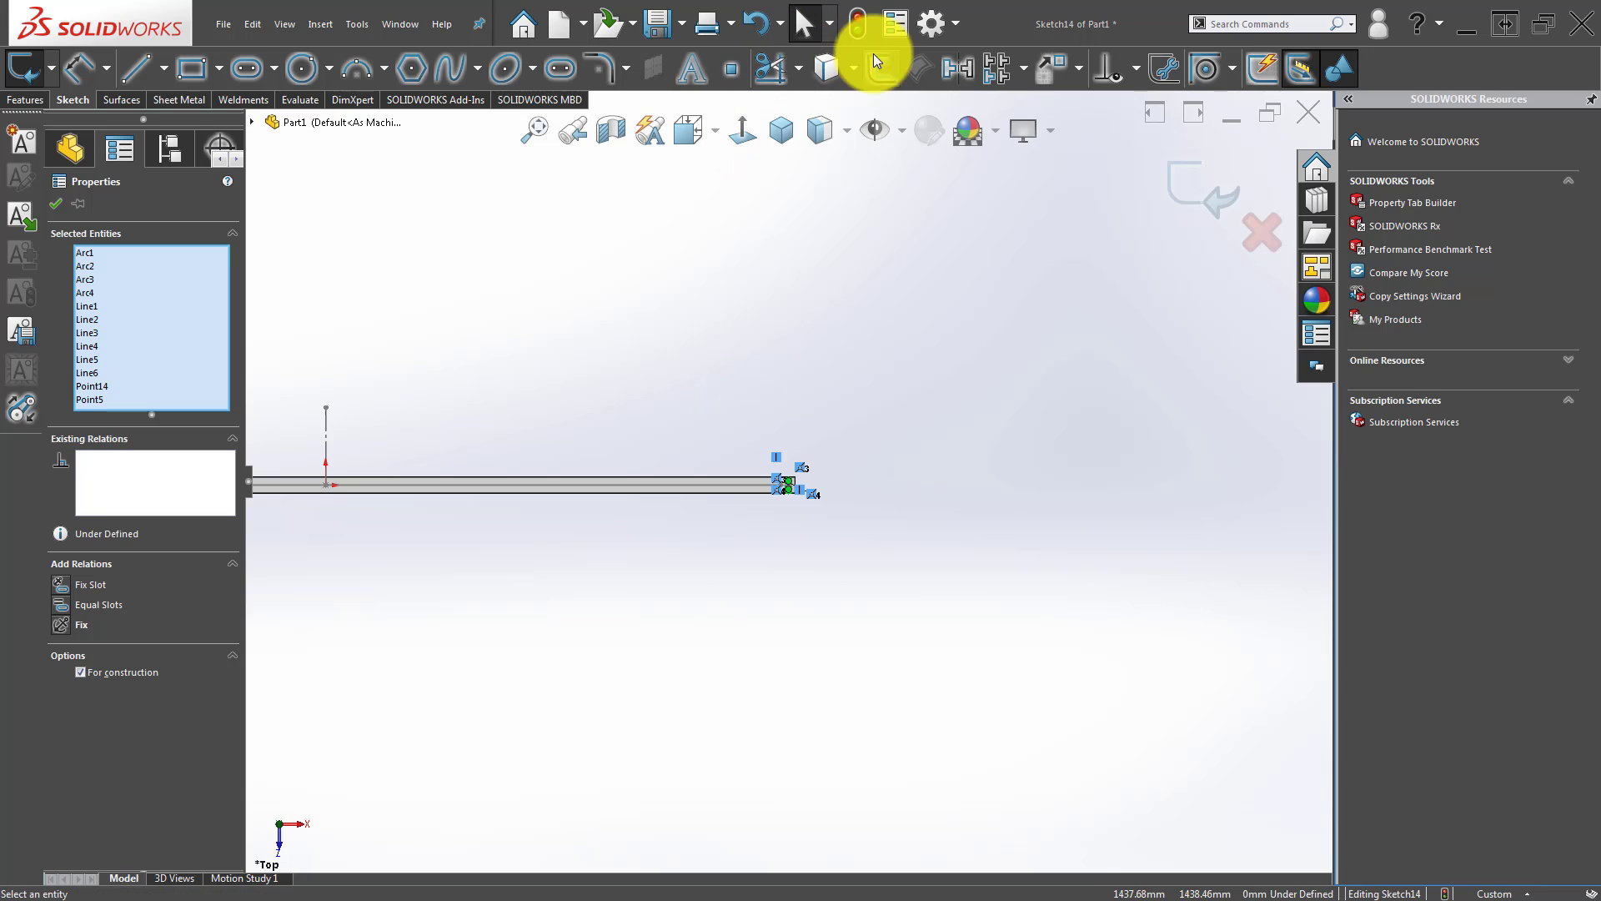
left_click(946, 69)
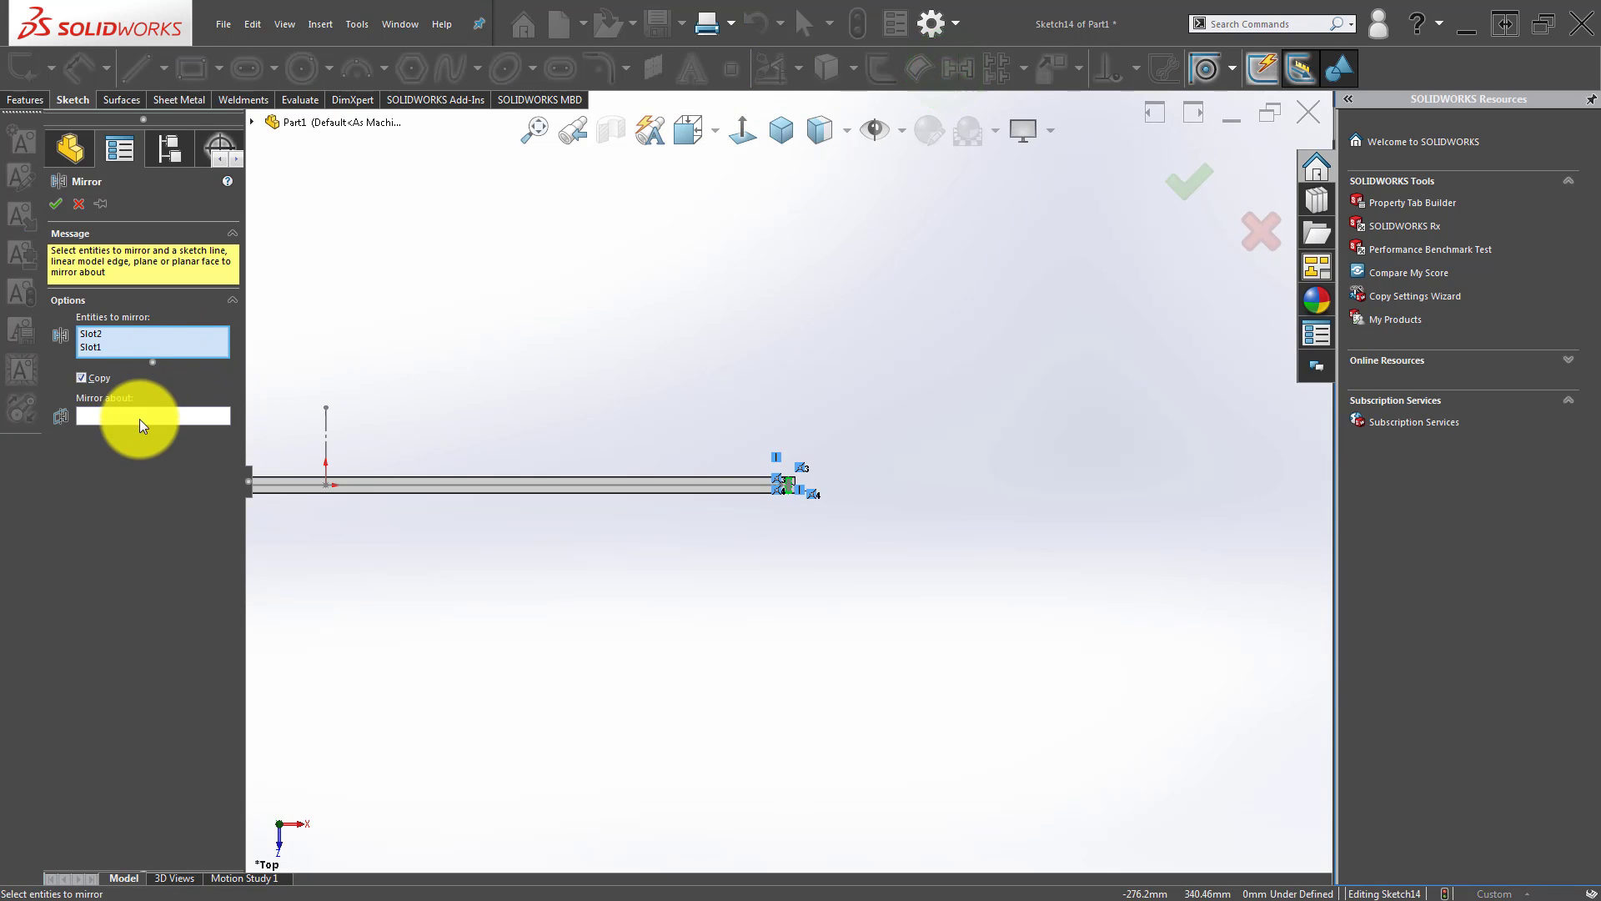
left_click(326, 425)
scroll(788, 481, "up", 3)
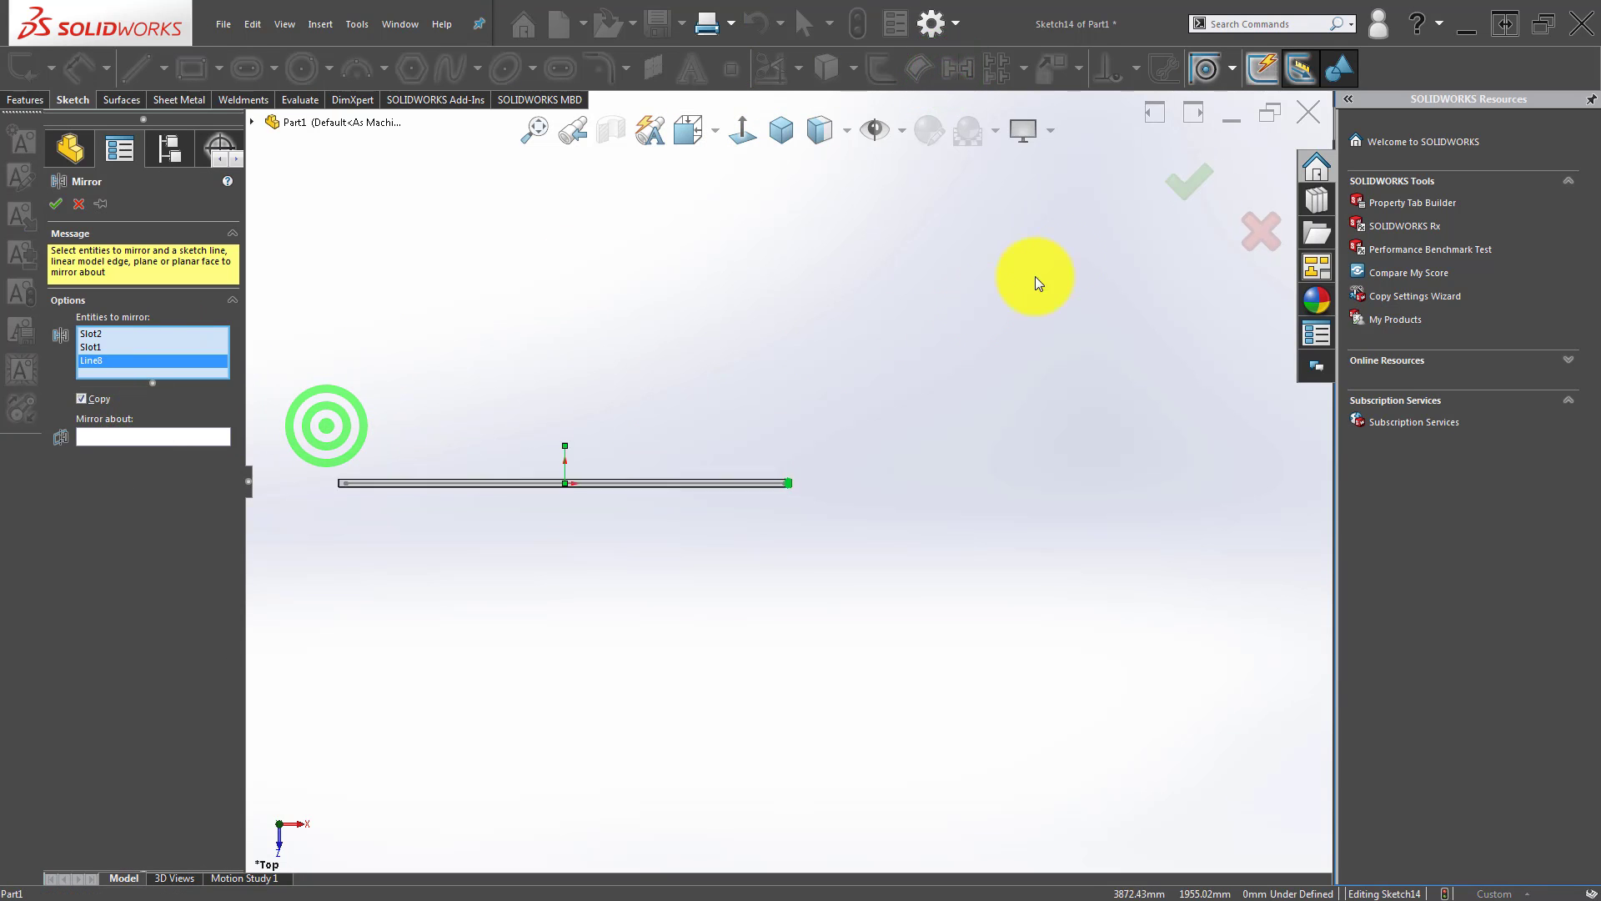
left_click(1179, 178)
left_click(478, 427)
Mirror the two slots to the bar's opposite end, with the vertical construction line at the origin as the mirror line.
scroll(573, 488, "down", 5)
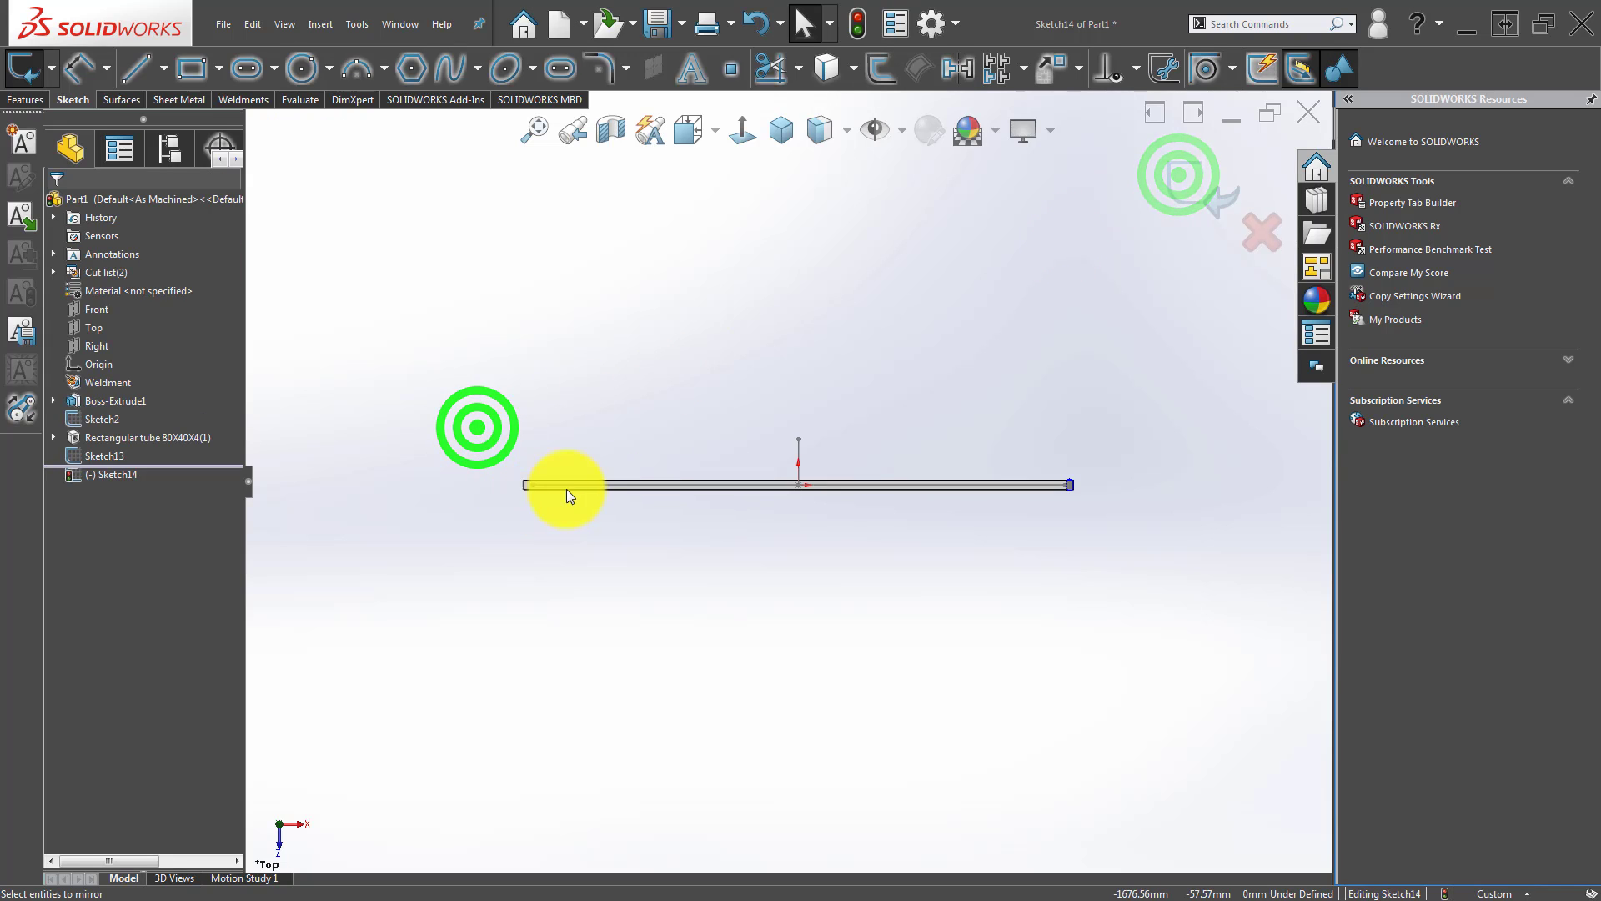
scroll(598, 482, "up", 3)
scroll(1067, 448, "down", 5)
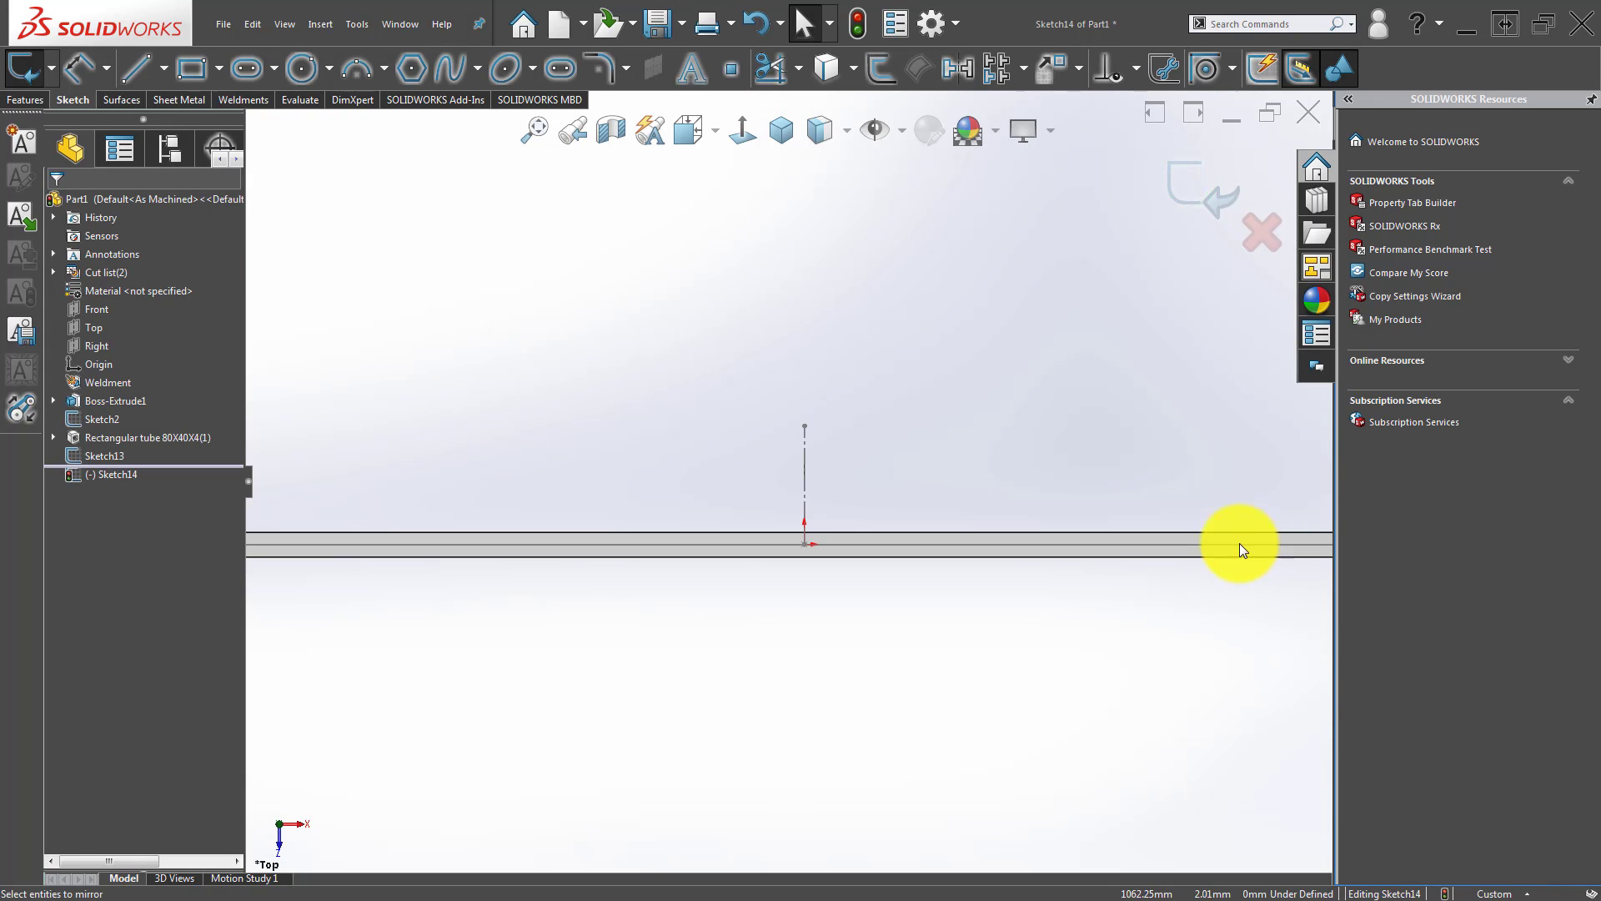
scroll(1239, 543, "up", 3)
scroll(924, 452, "down", 6)
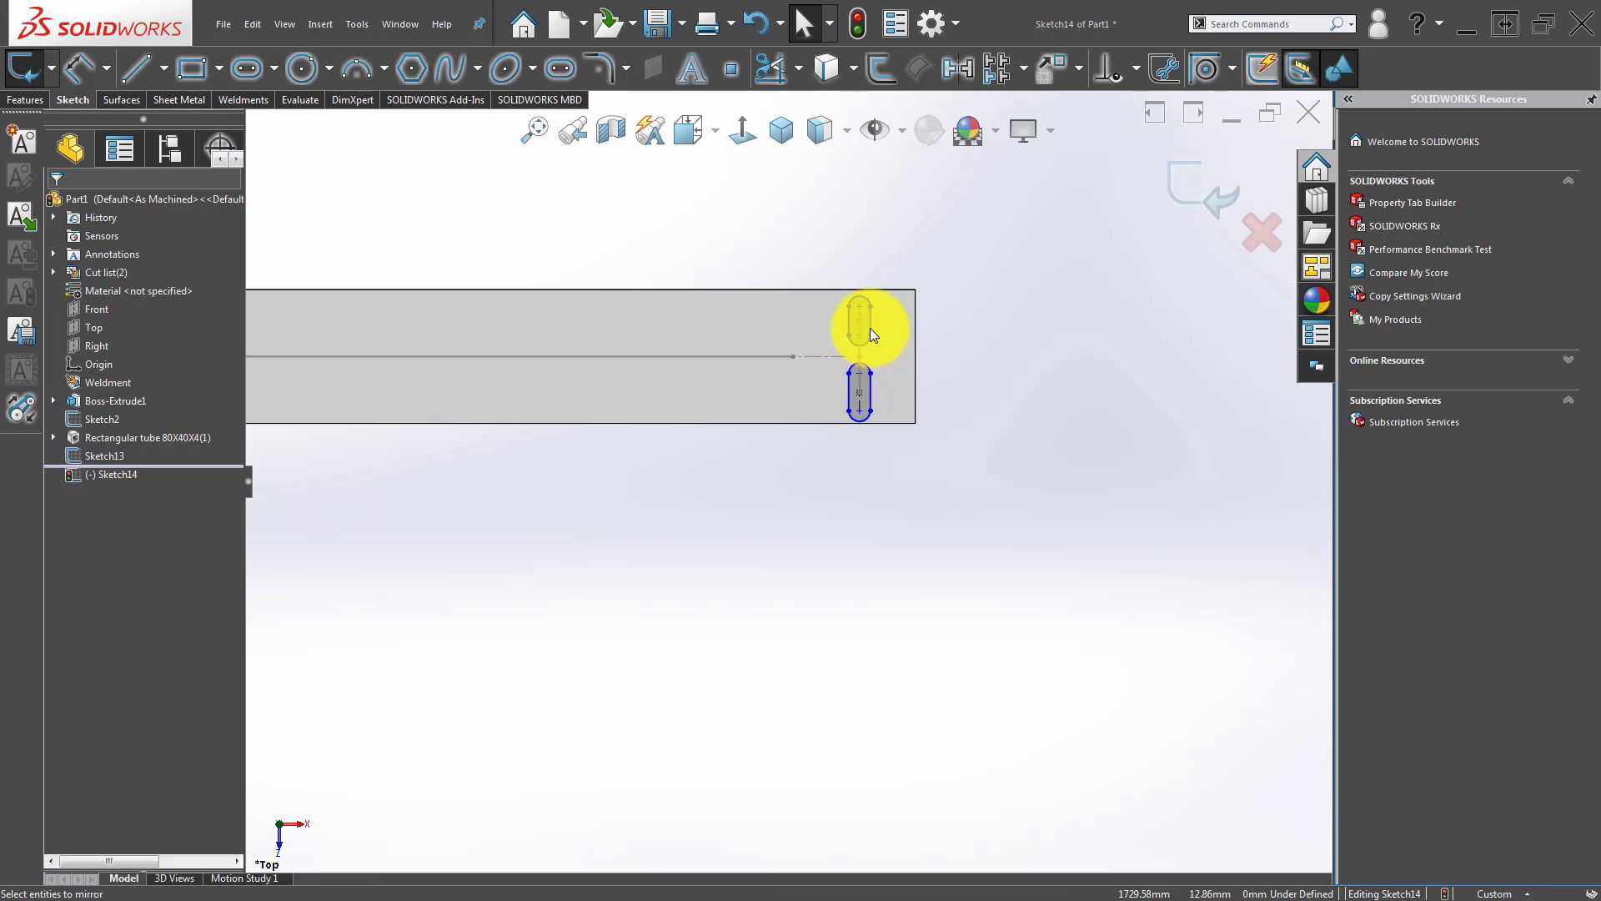
left_click(865, 326)
left_click(871, 392)
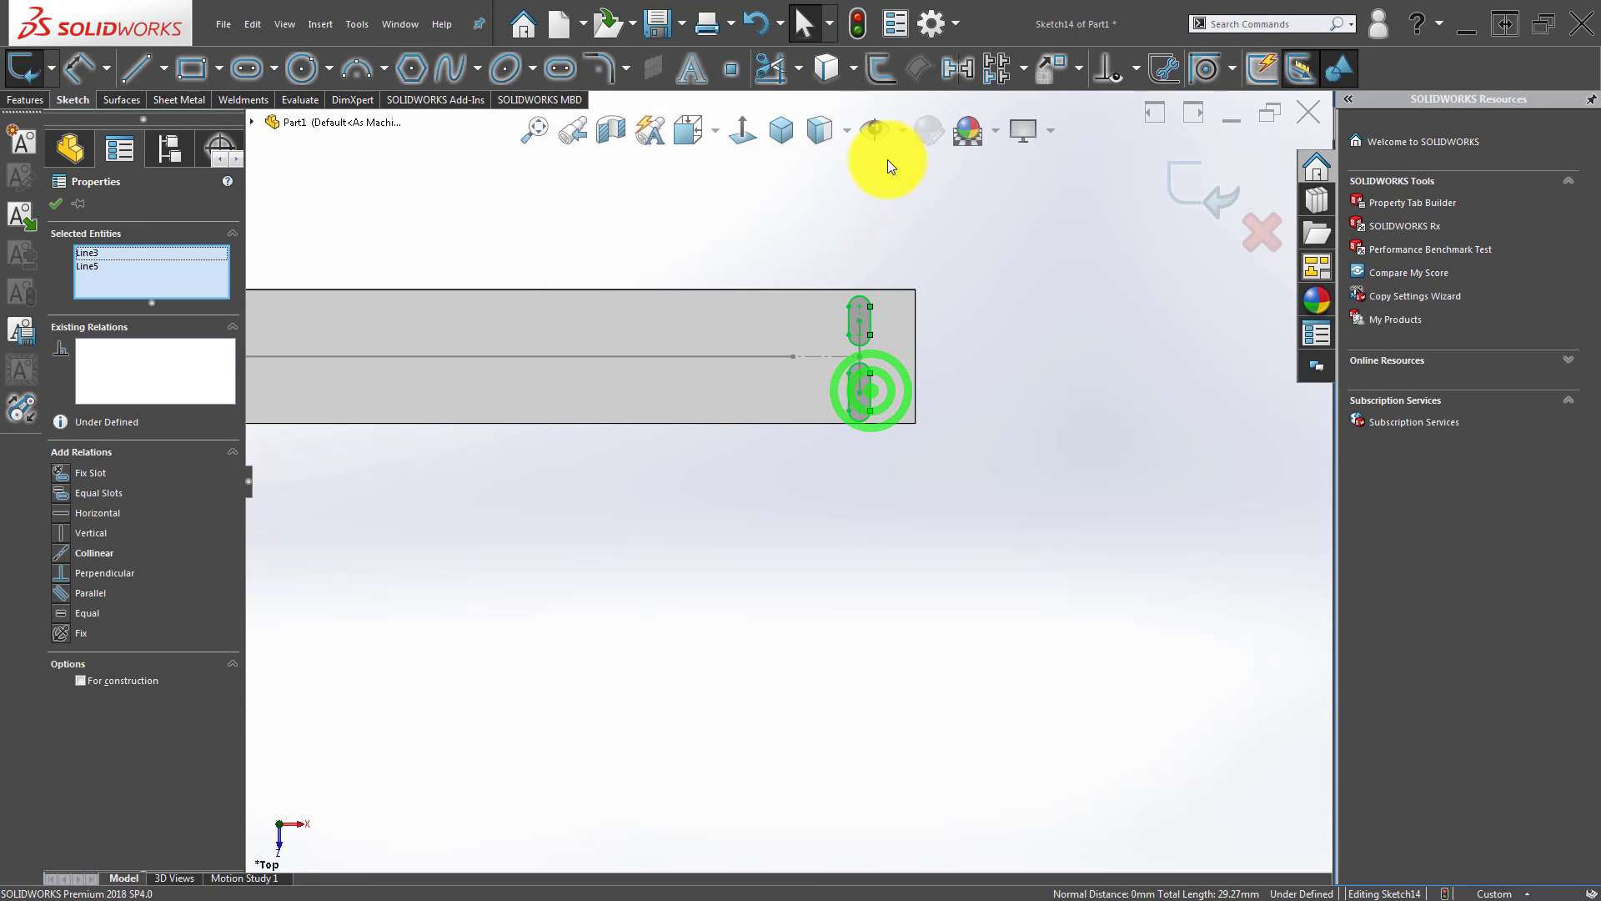
left_click(960, 69)
left_click(138, 416)
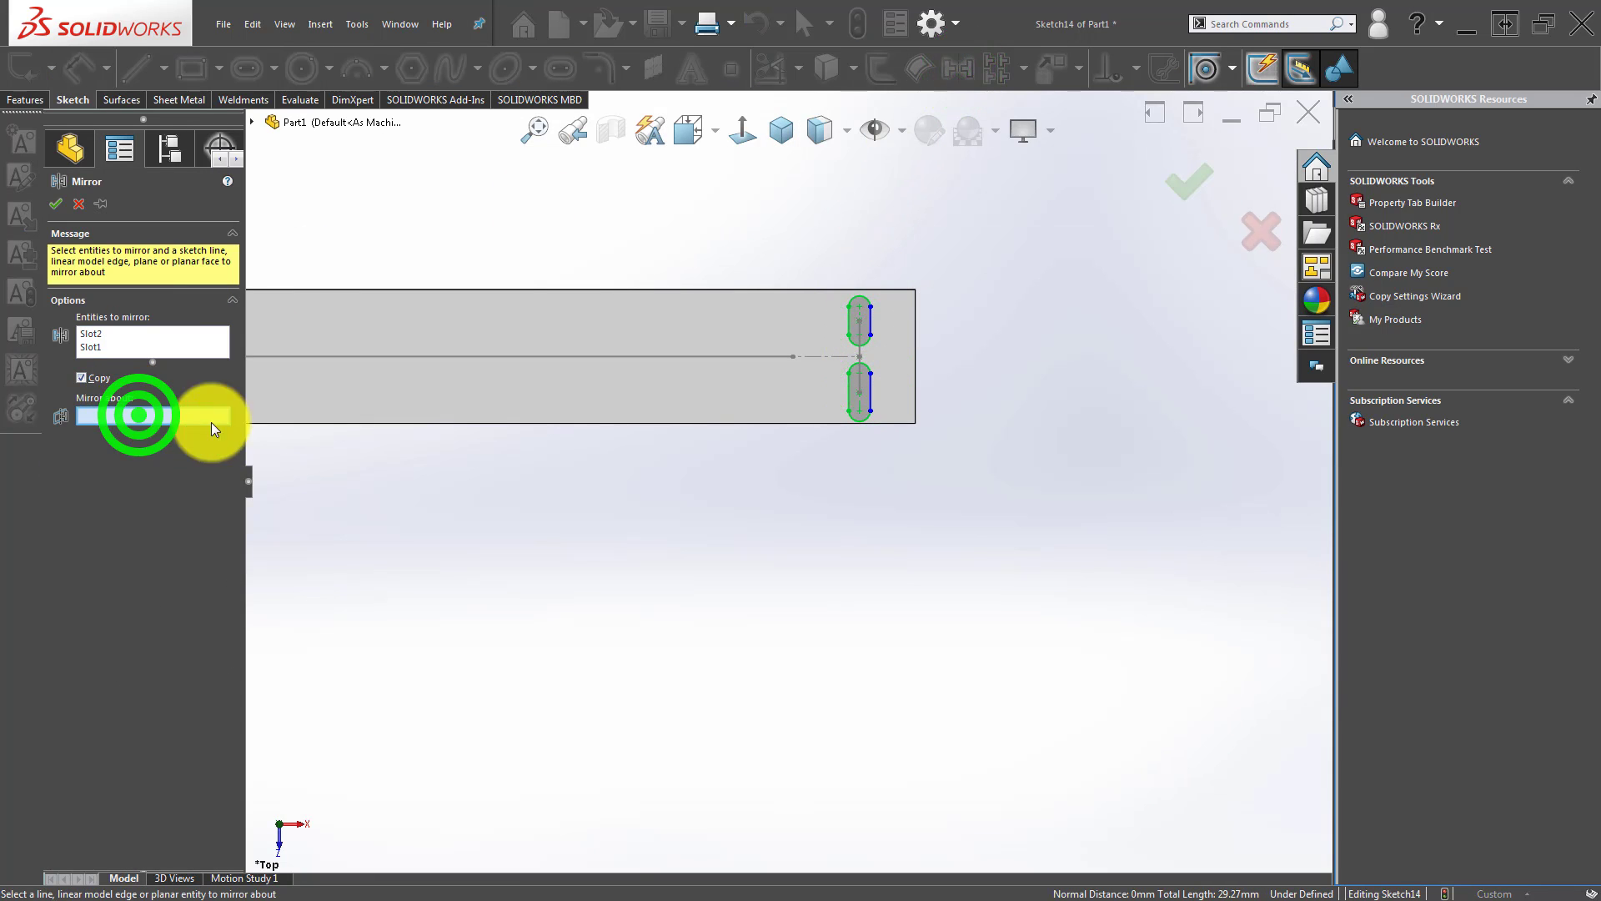
scroll(526, 416, "up", 8)
scroll(481, 442, "down", 3)
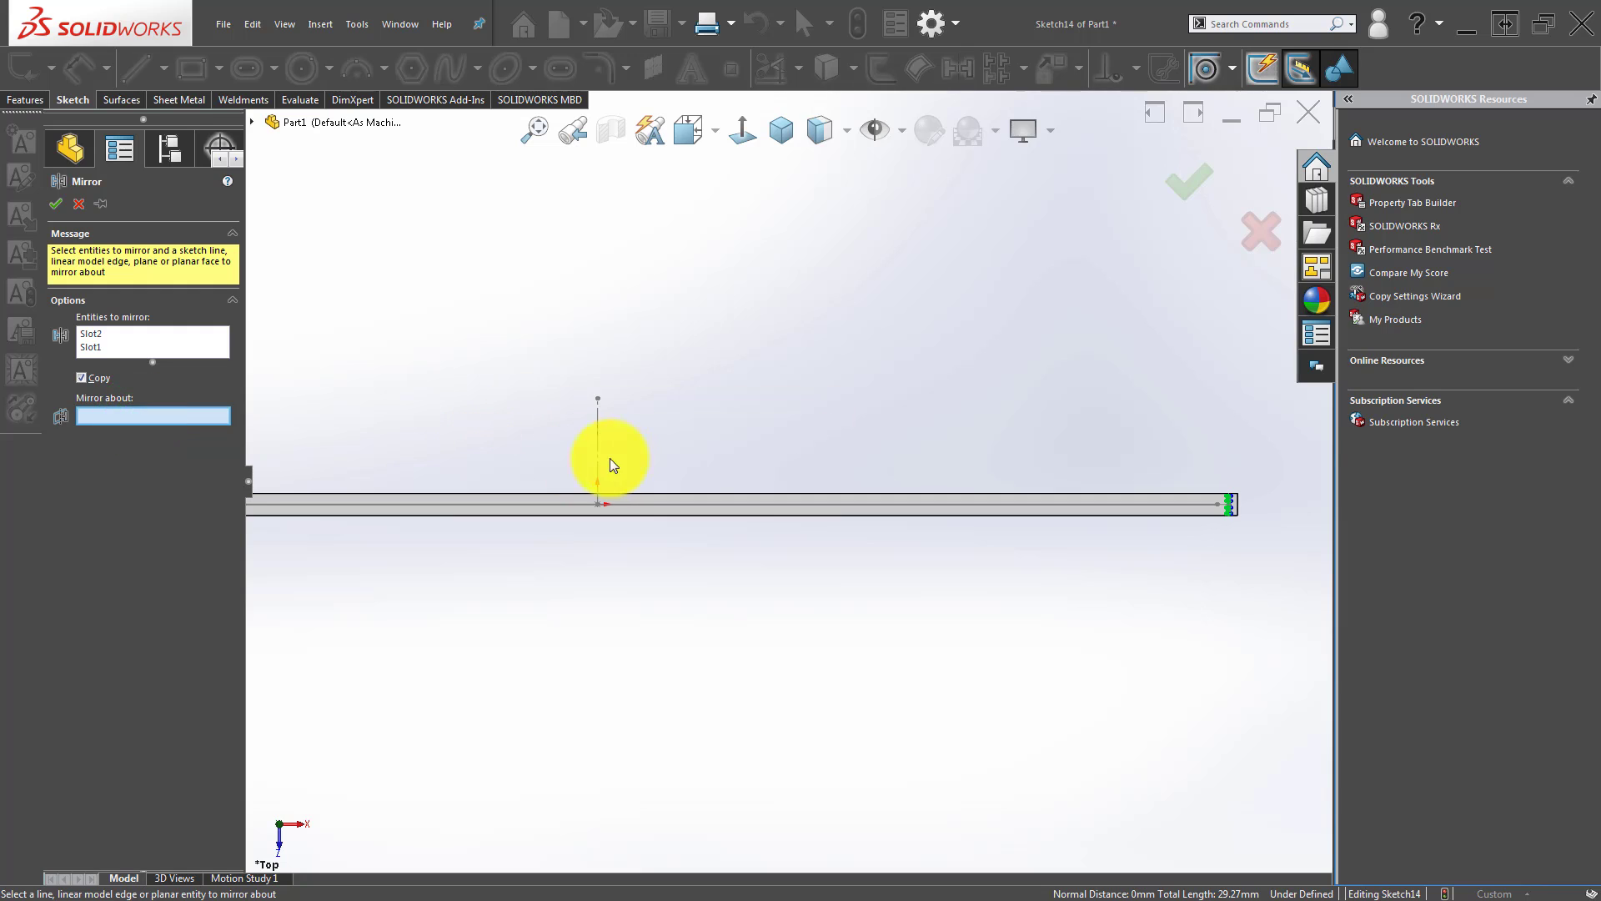
left_click(597, 418)
left_click(56, 204)
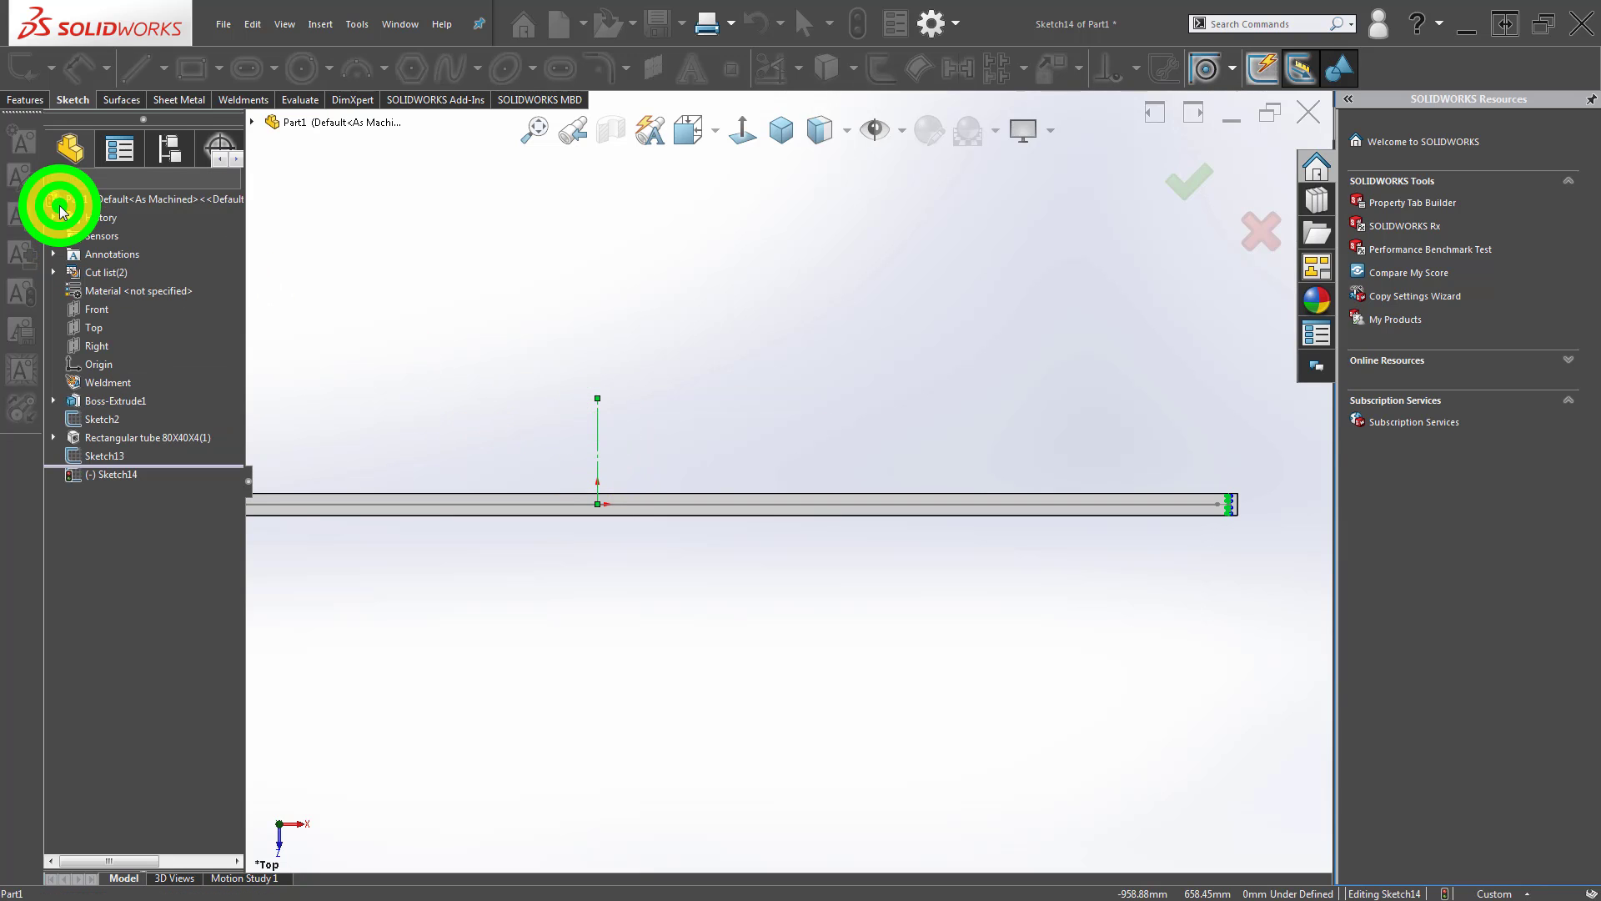
left_click(488, 332)
Add an Equal Slots relation between the upper and lower slots at the bar's right end.
scroll(502, 406, "up", 5)
scroll(859, 533, "down", 8)
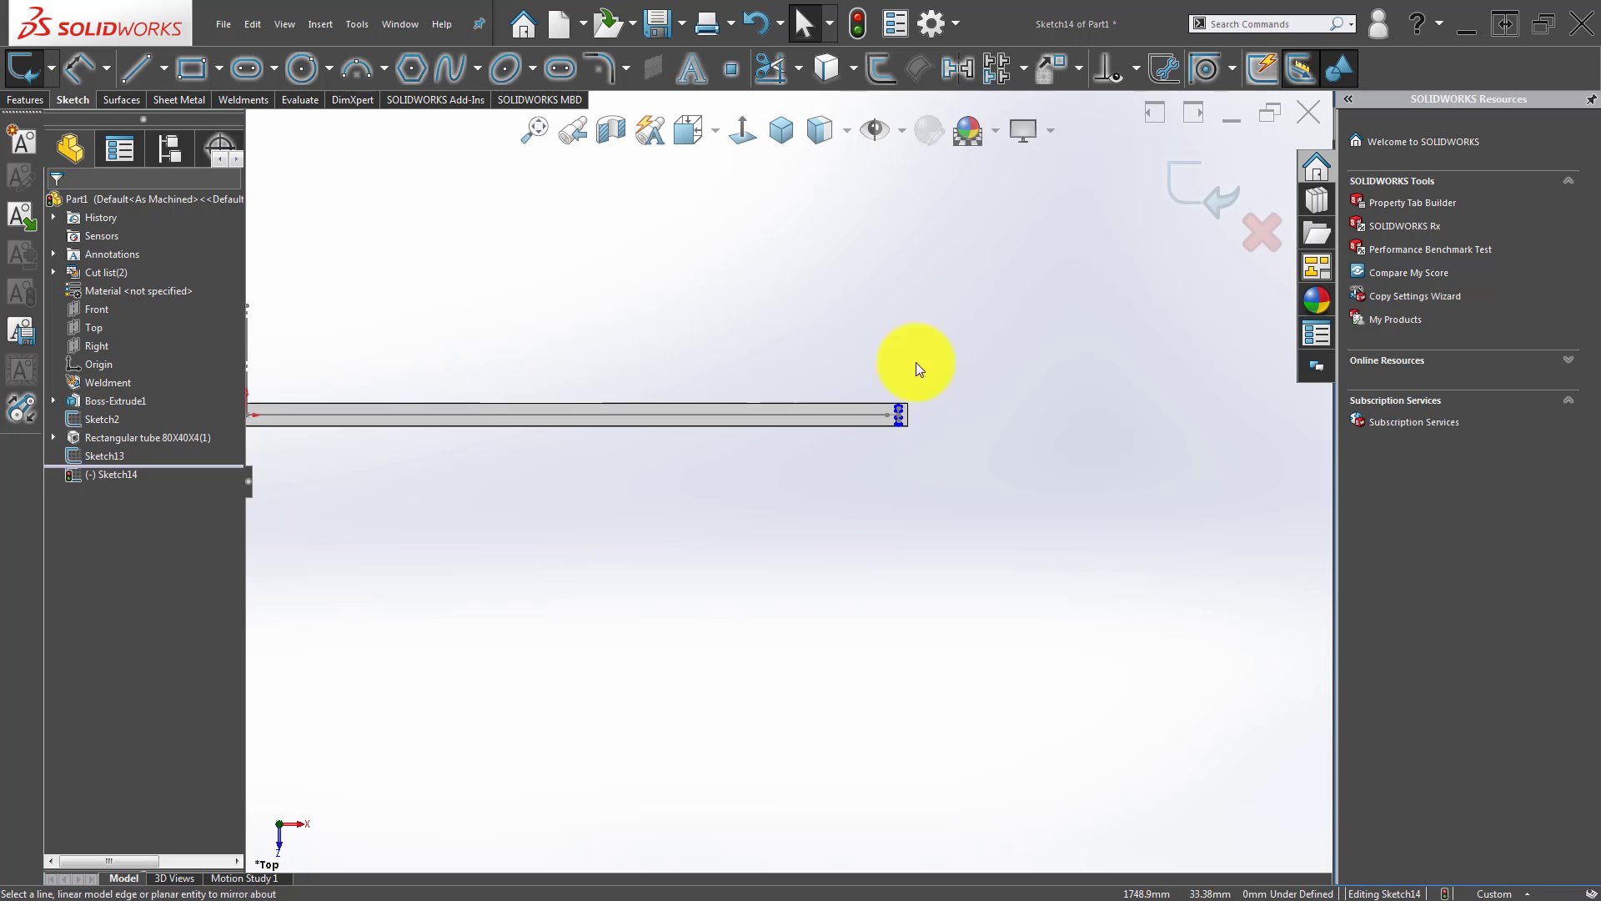
scroll(789, 416, "down", 8)
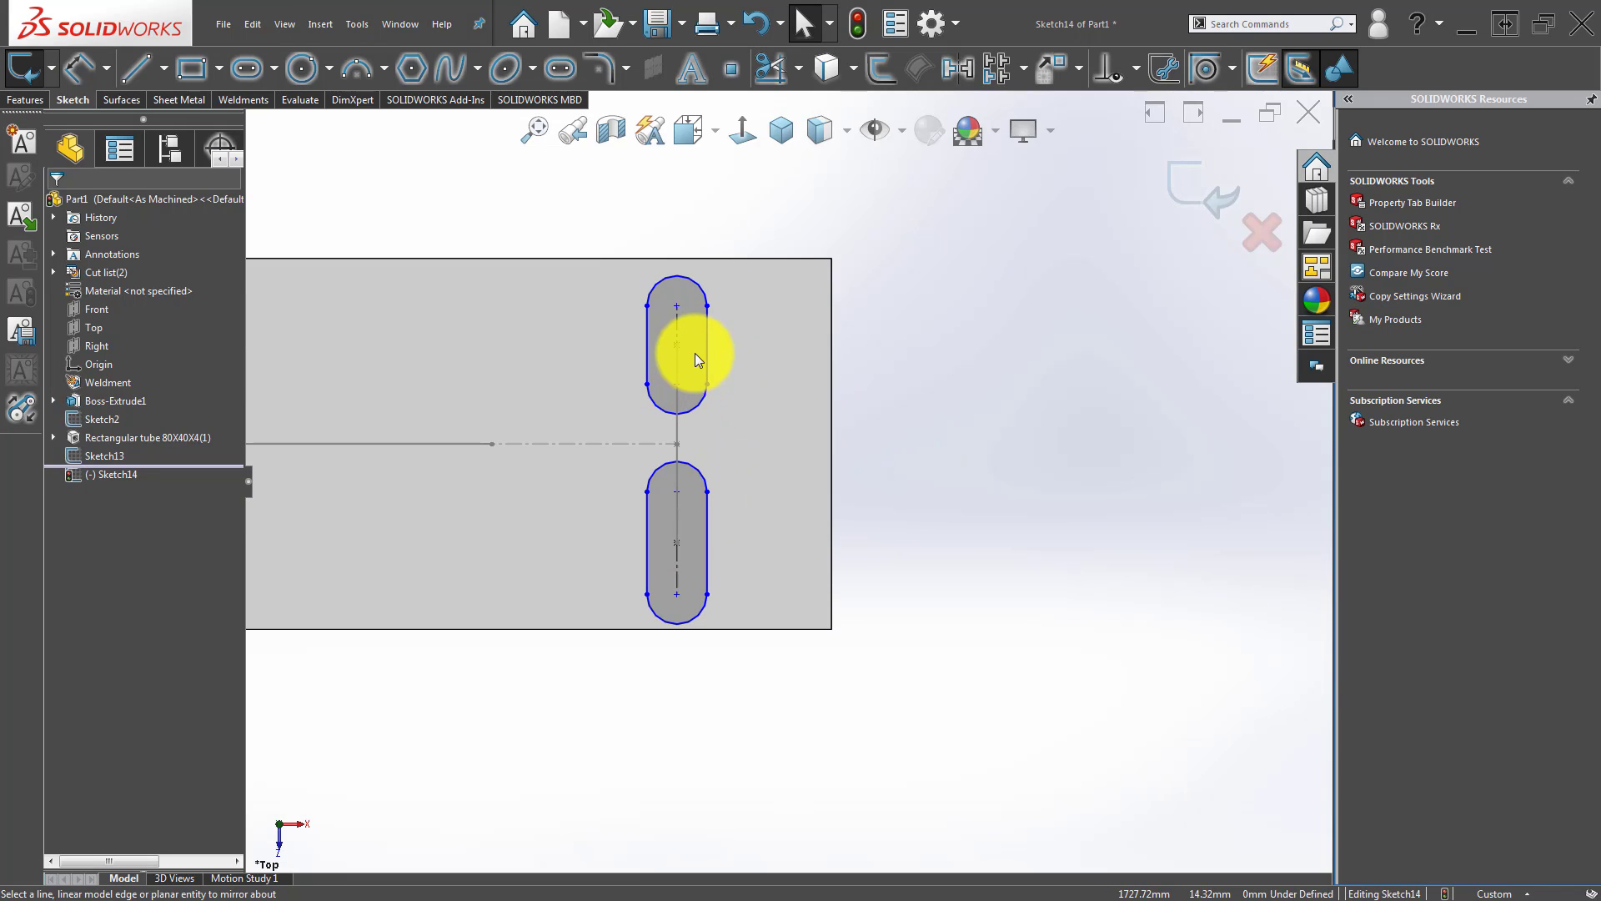
left_click(707, 329)
left_click(708, 533, "ctrl")
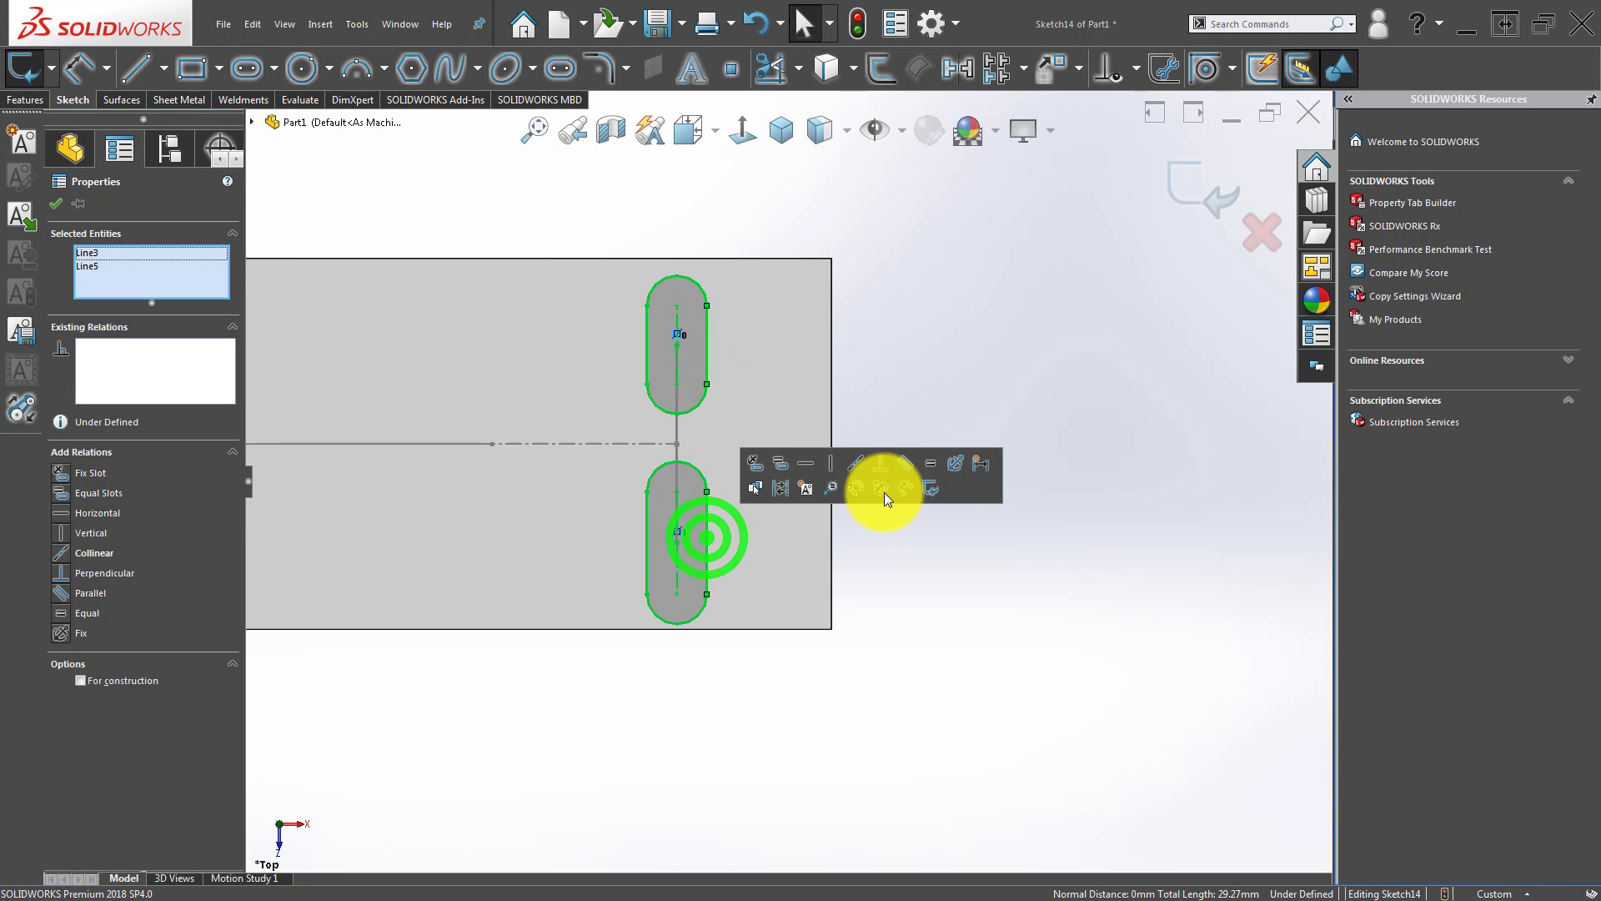
left_click(778, 463)
scroll(784, 468, "up", 2)
left_click(898, 687)
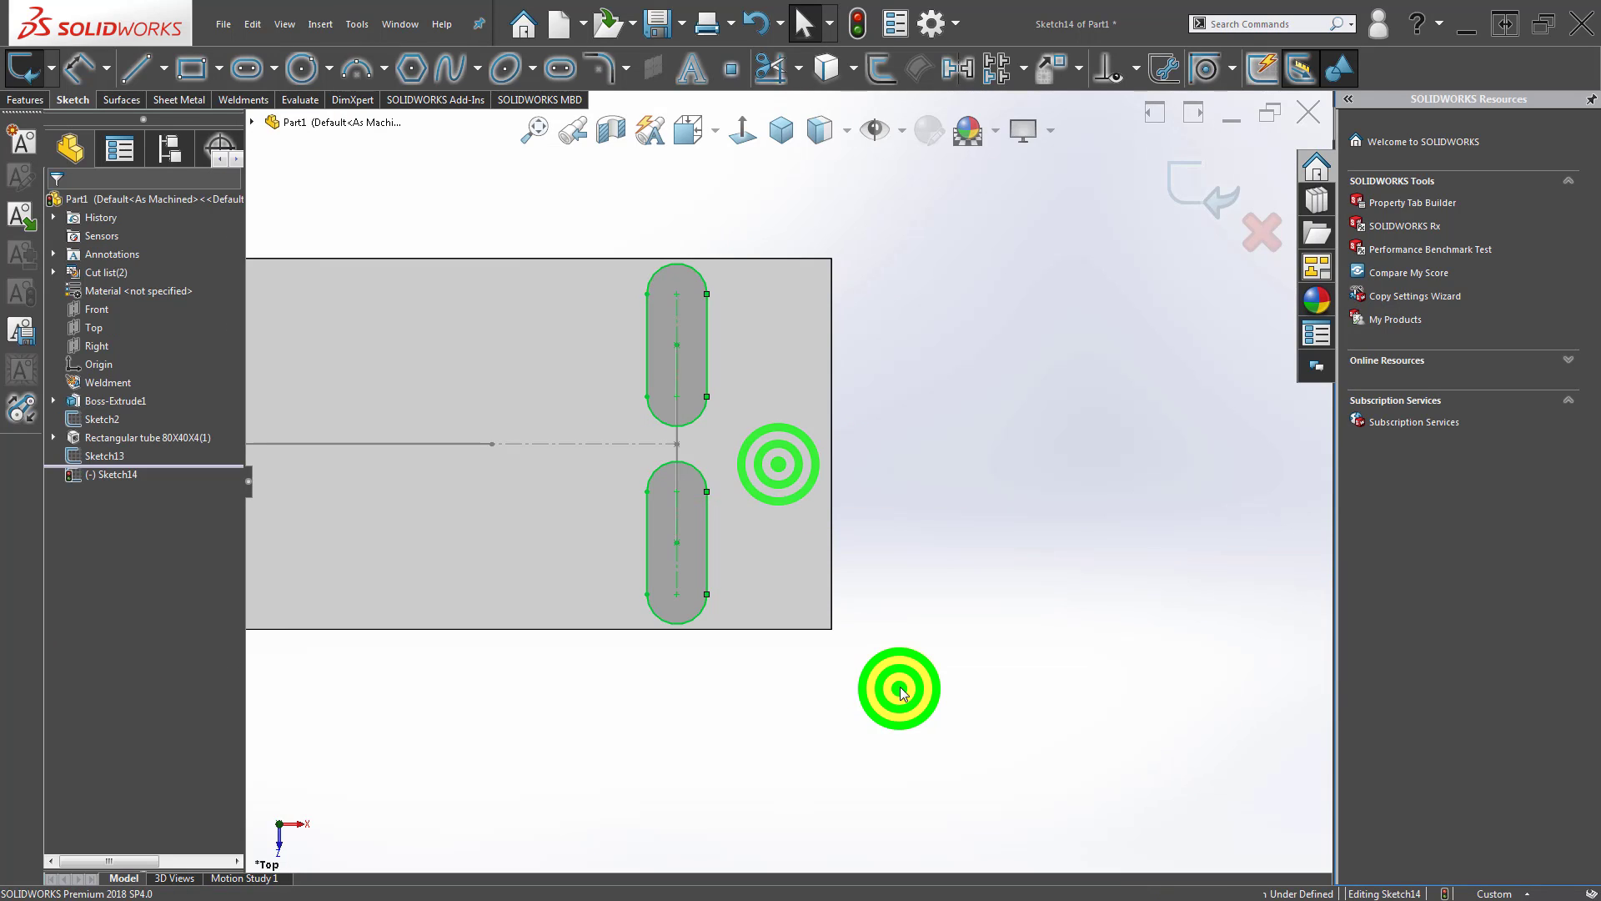
Dimension the upper slot's length between its end arcs and set it to 4 mm.
right_click_drag(890, 718, 872, 553)
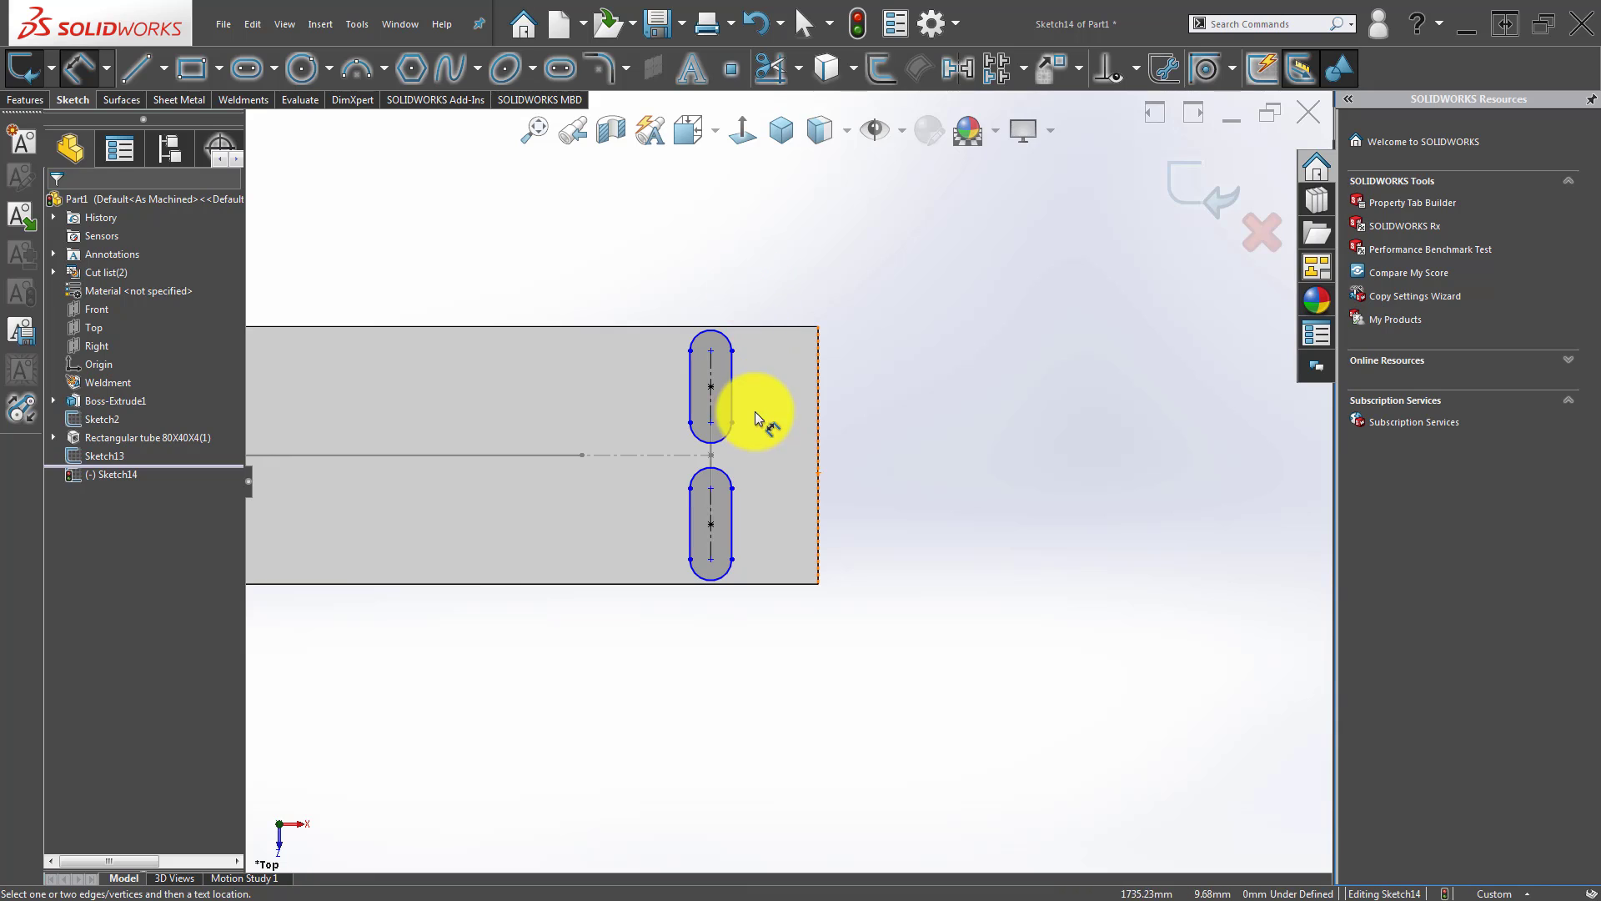
scroll(738, 359, "down", 2)
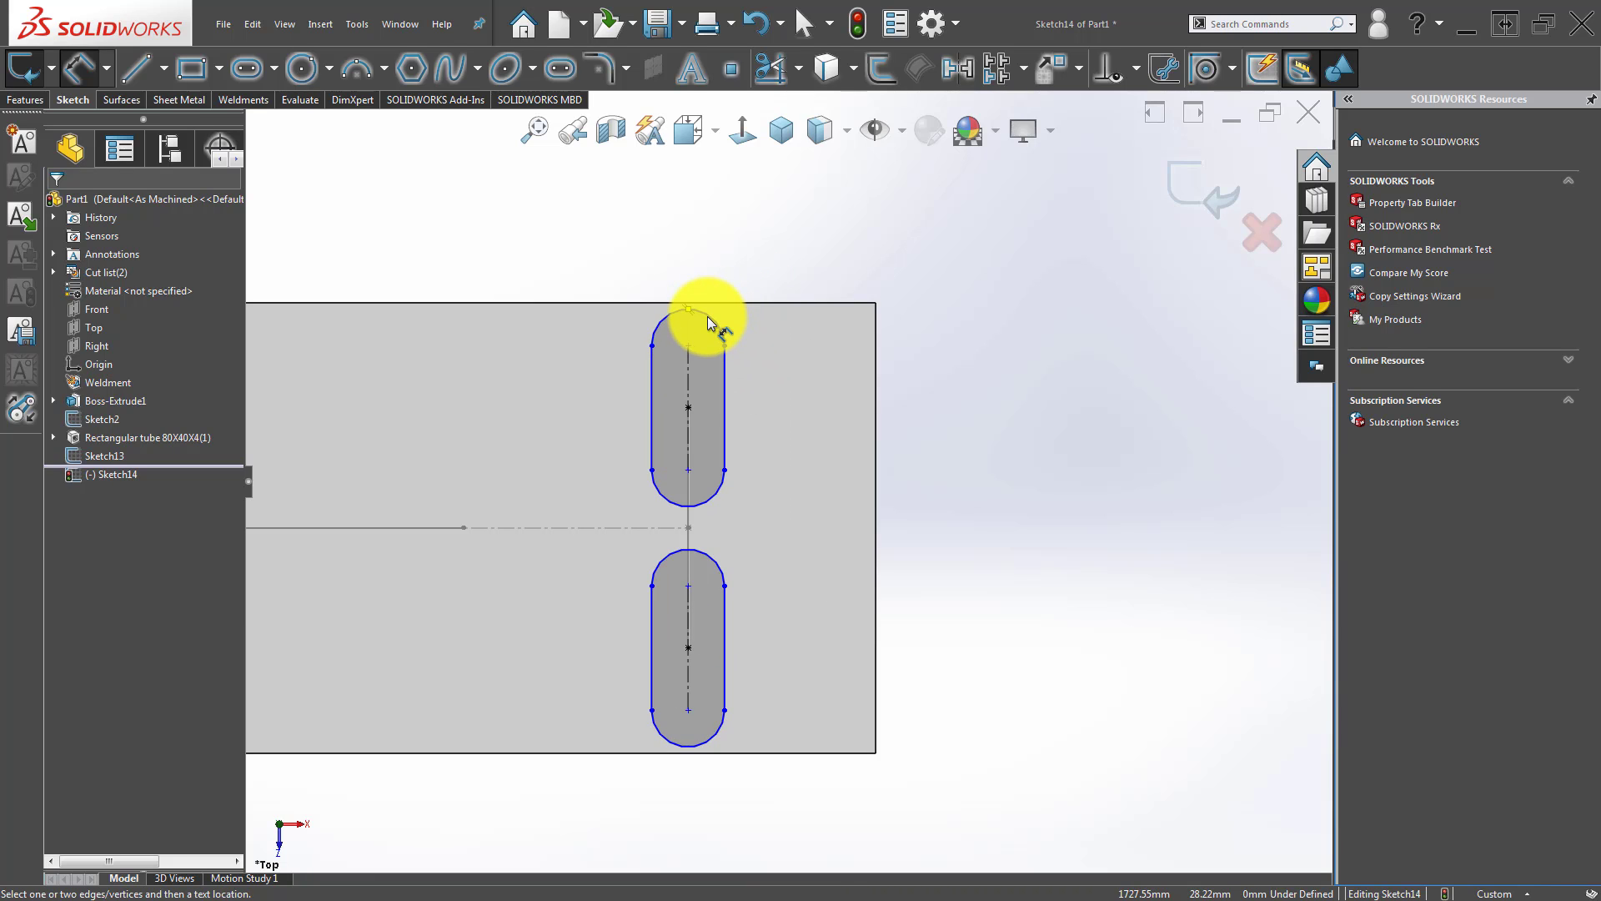
left_click(707, 317)
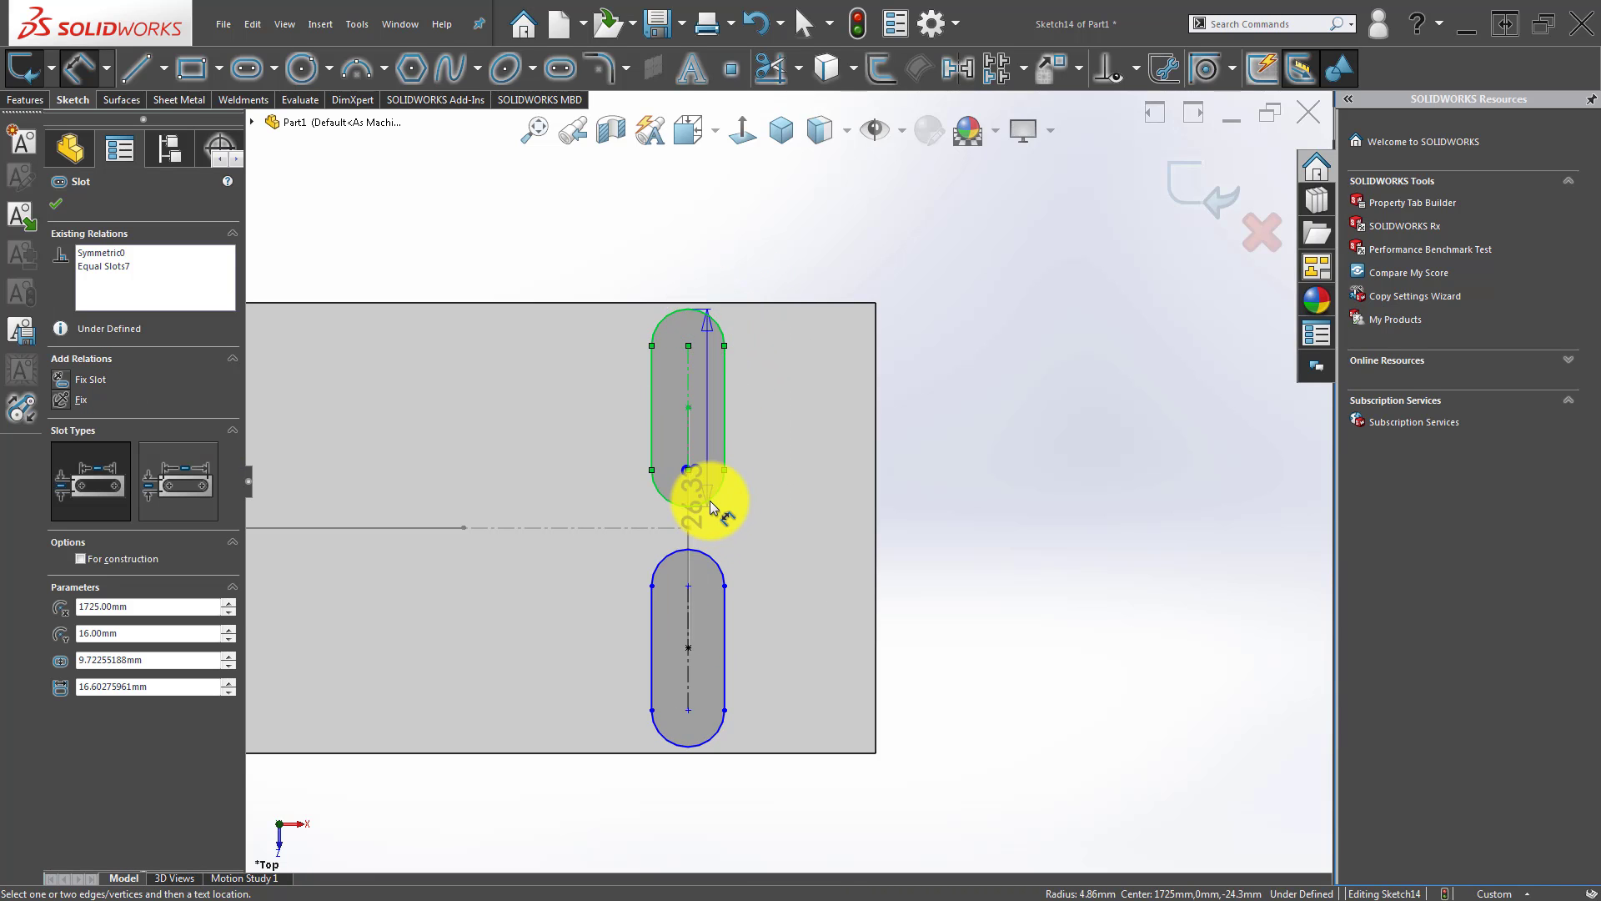
left_click(709, 501)
left_click(848, 406)
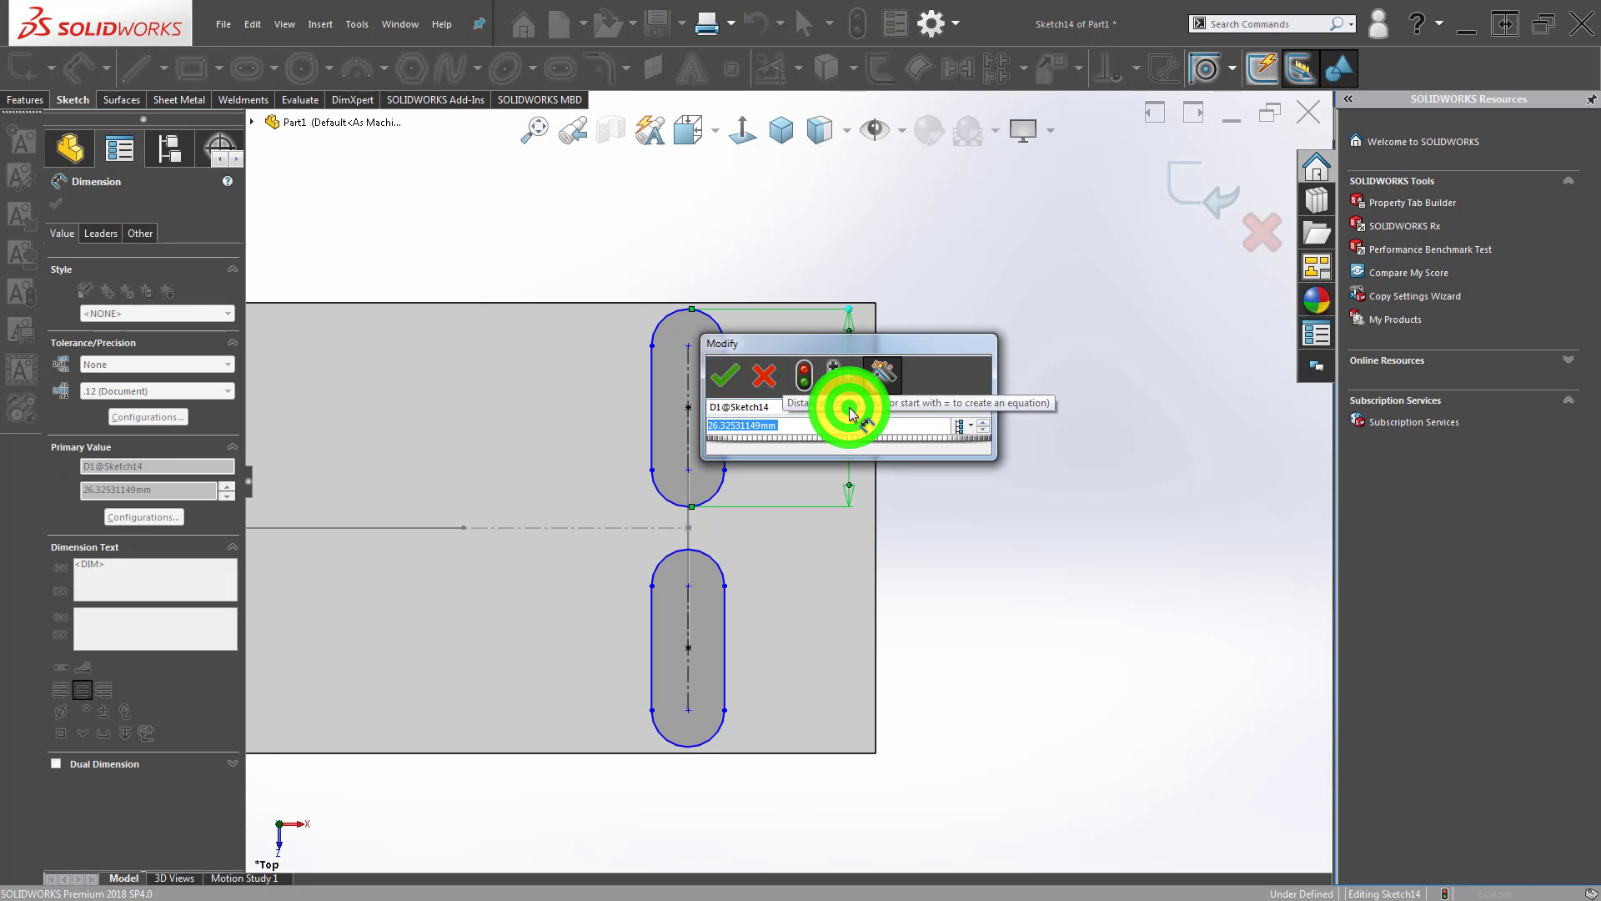
type("4")
key("Return")
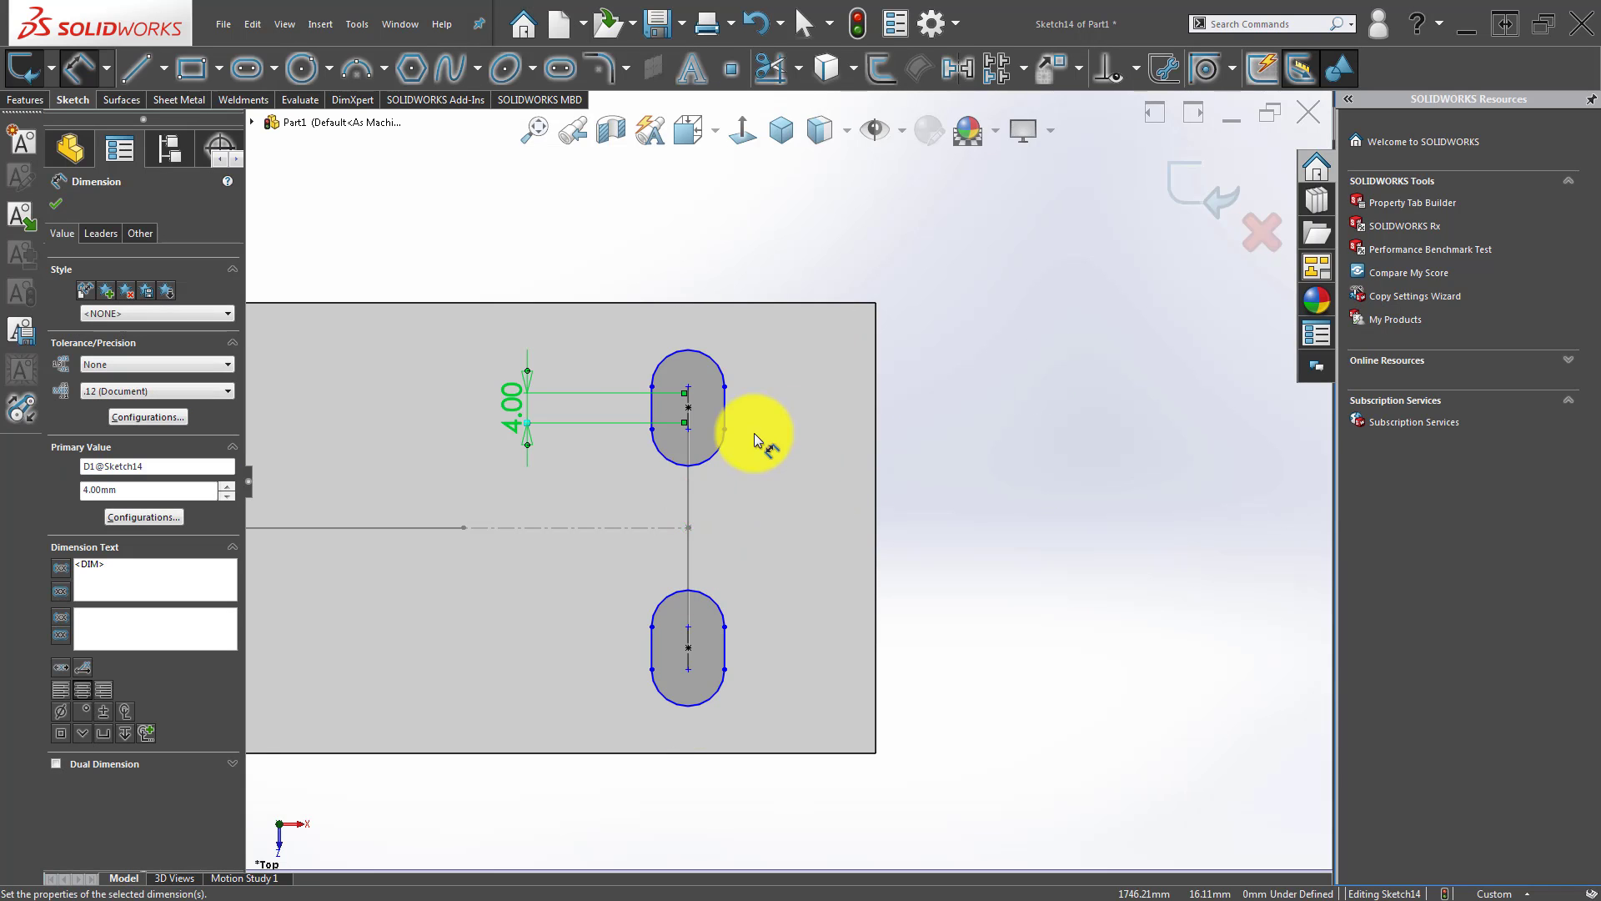
Change the upper slot's length dimension to 14 mm and end dimensioning.
double_click(510, 406)
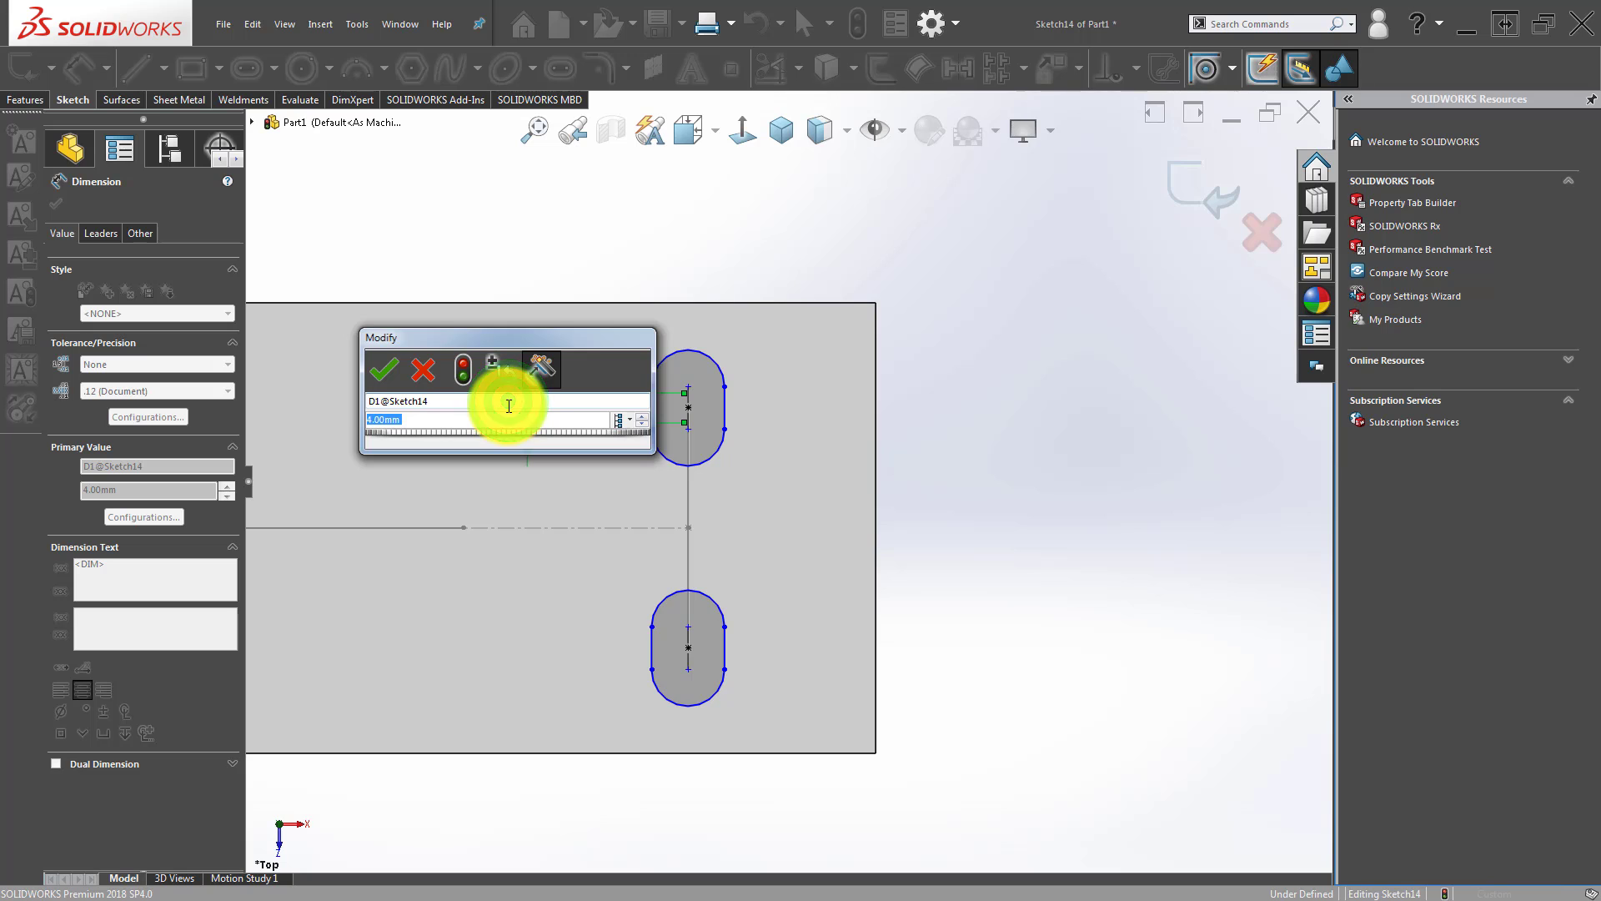
type("14")
key("Return")
left_click(1057, 458)
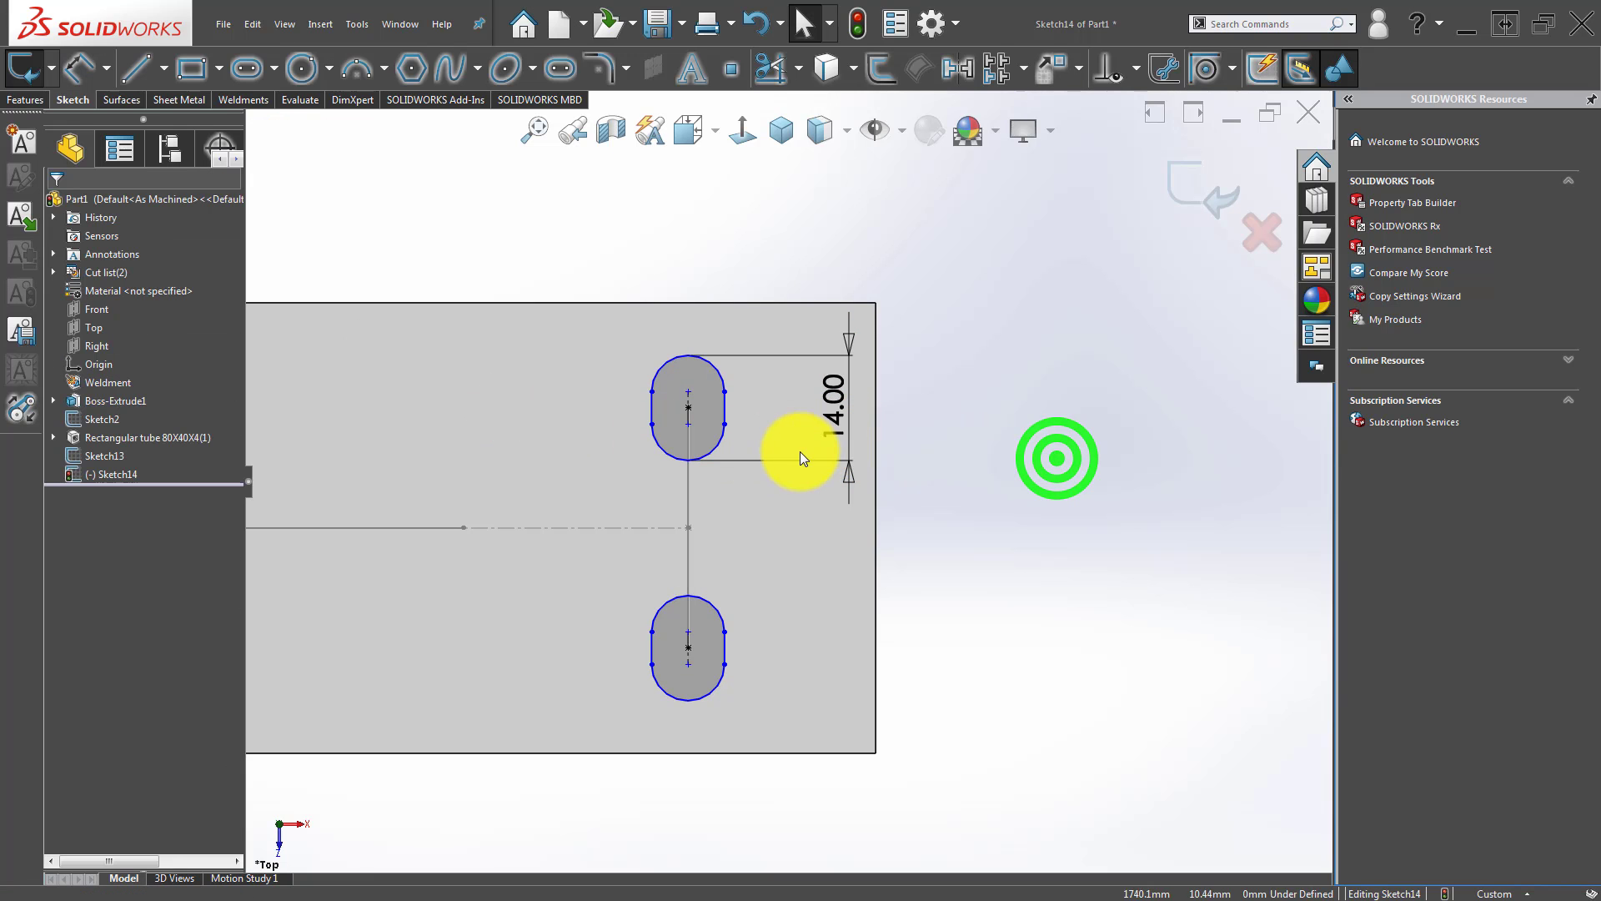
left_click(1009, 587)
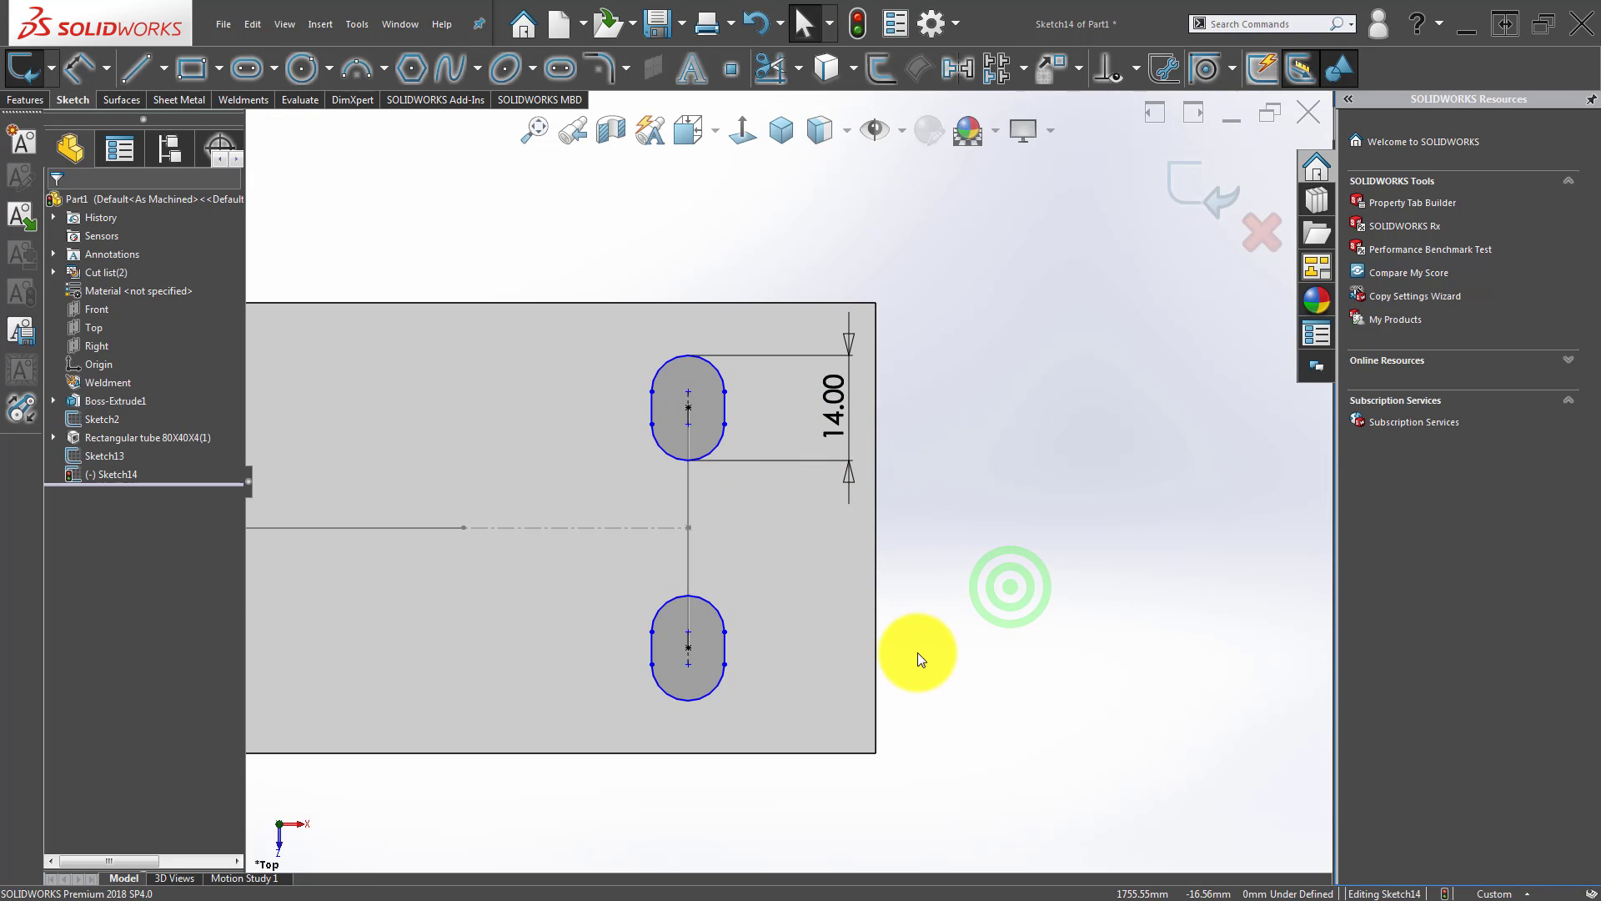
left_click(981, 648)
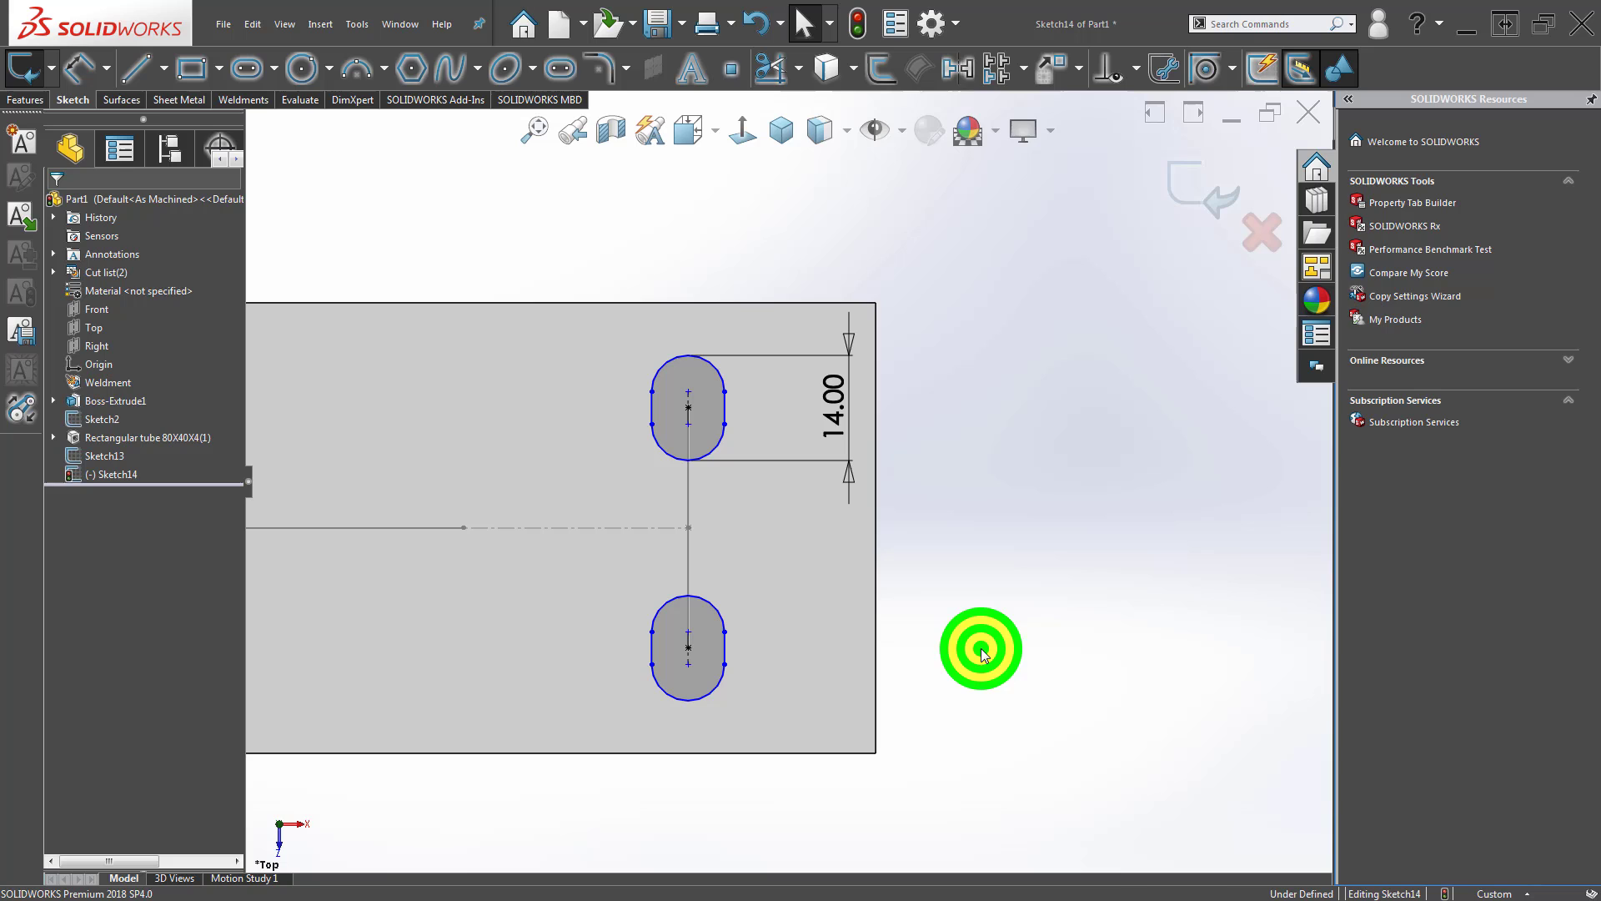
left_click(724, 640)
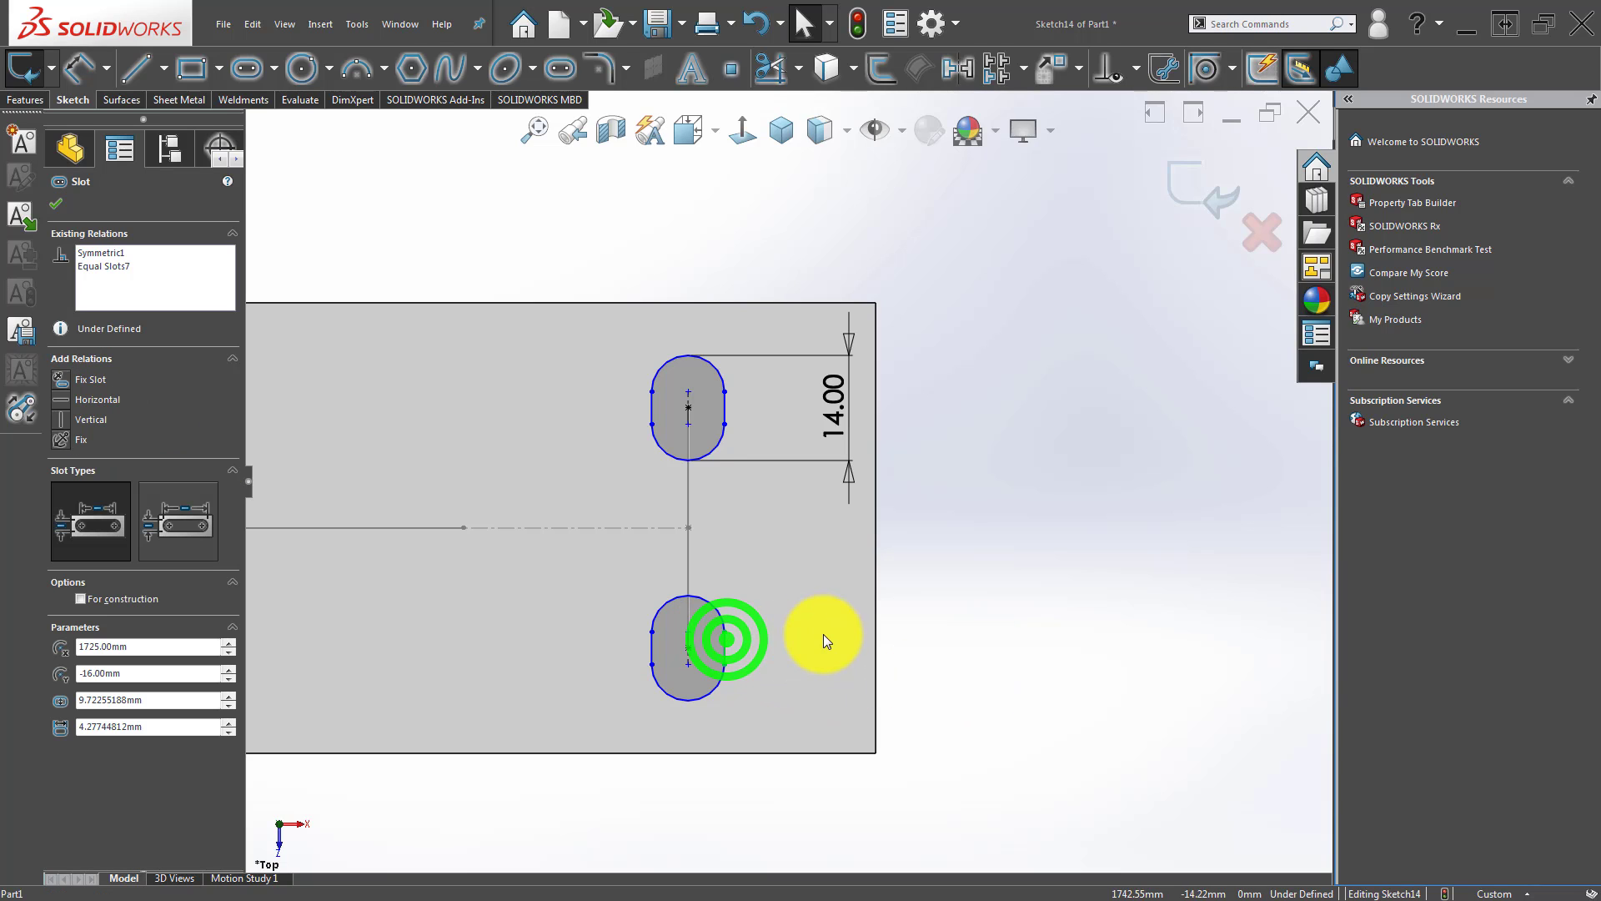
left_click(725, 630)
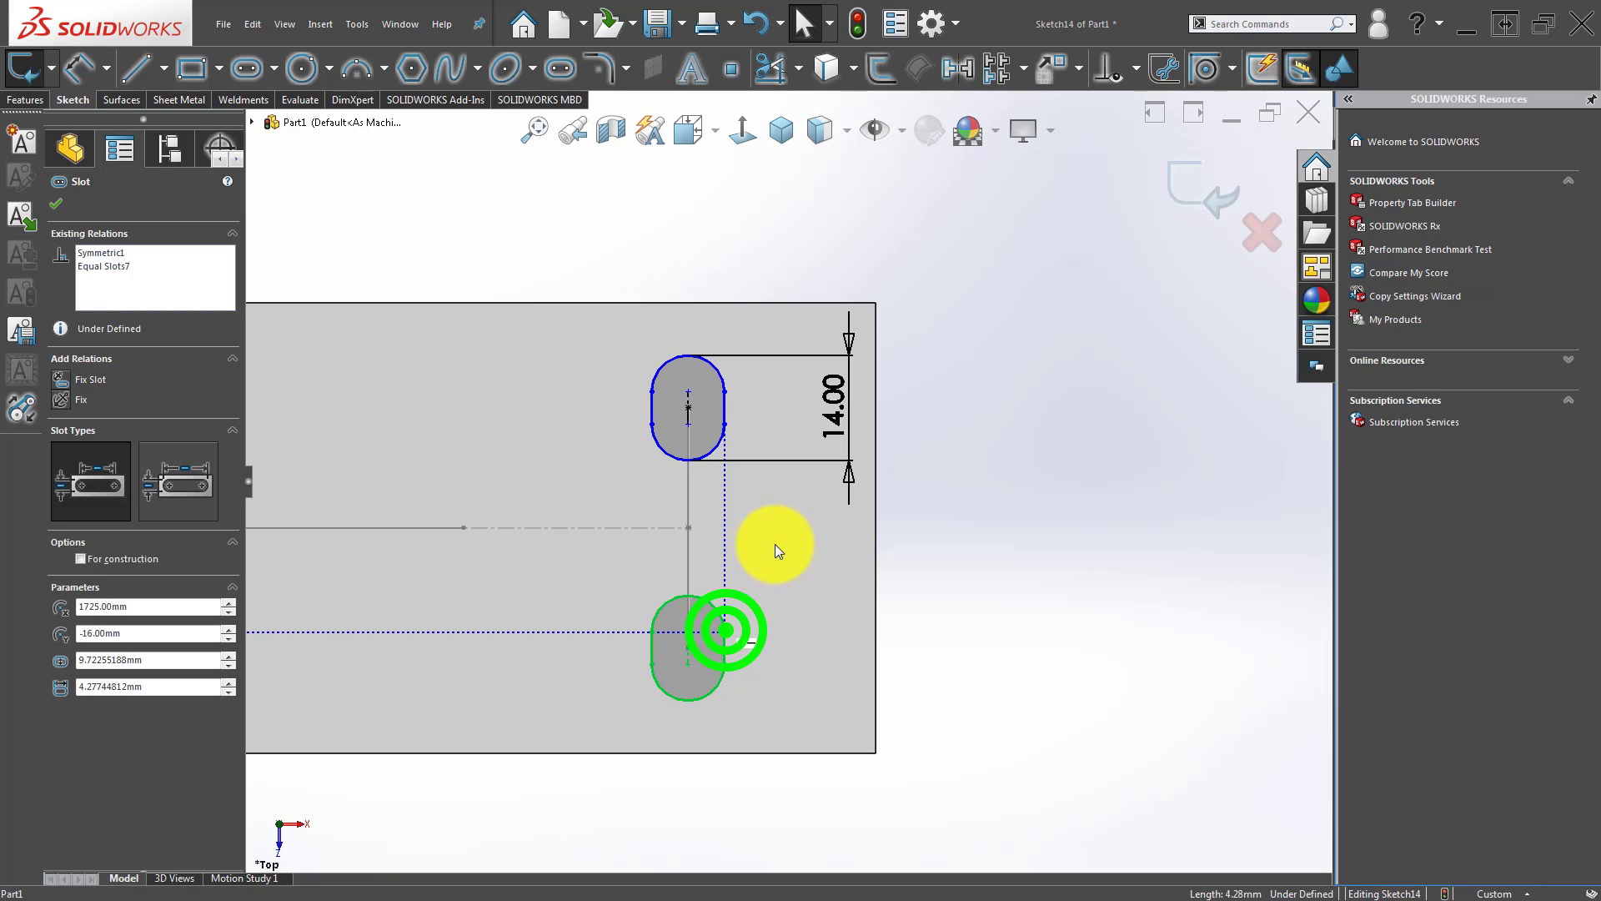
left_click(976, 618)
Dimension the lower slot's width between its two straight sides and set it to 9 mm.
key("d")
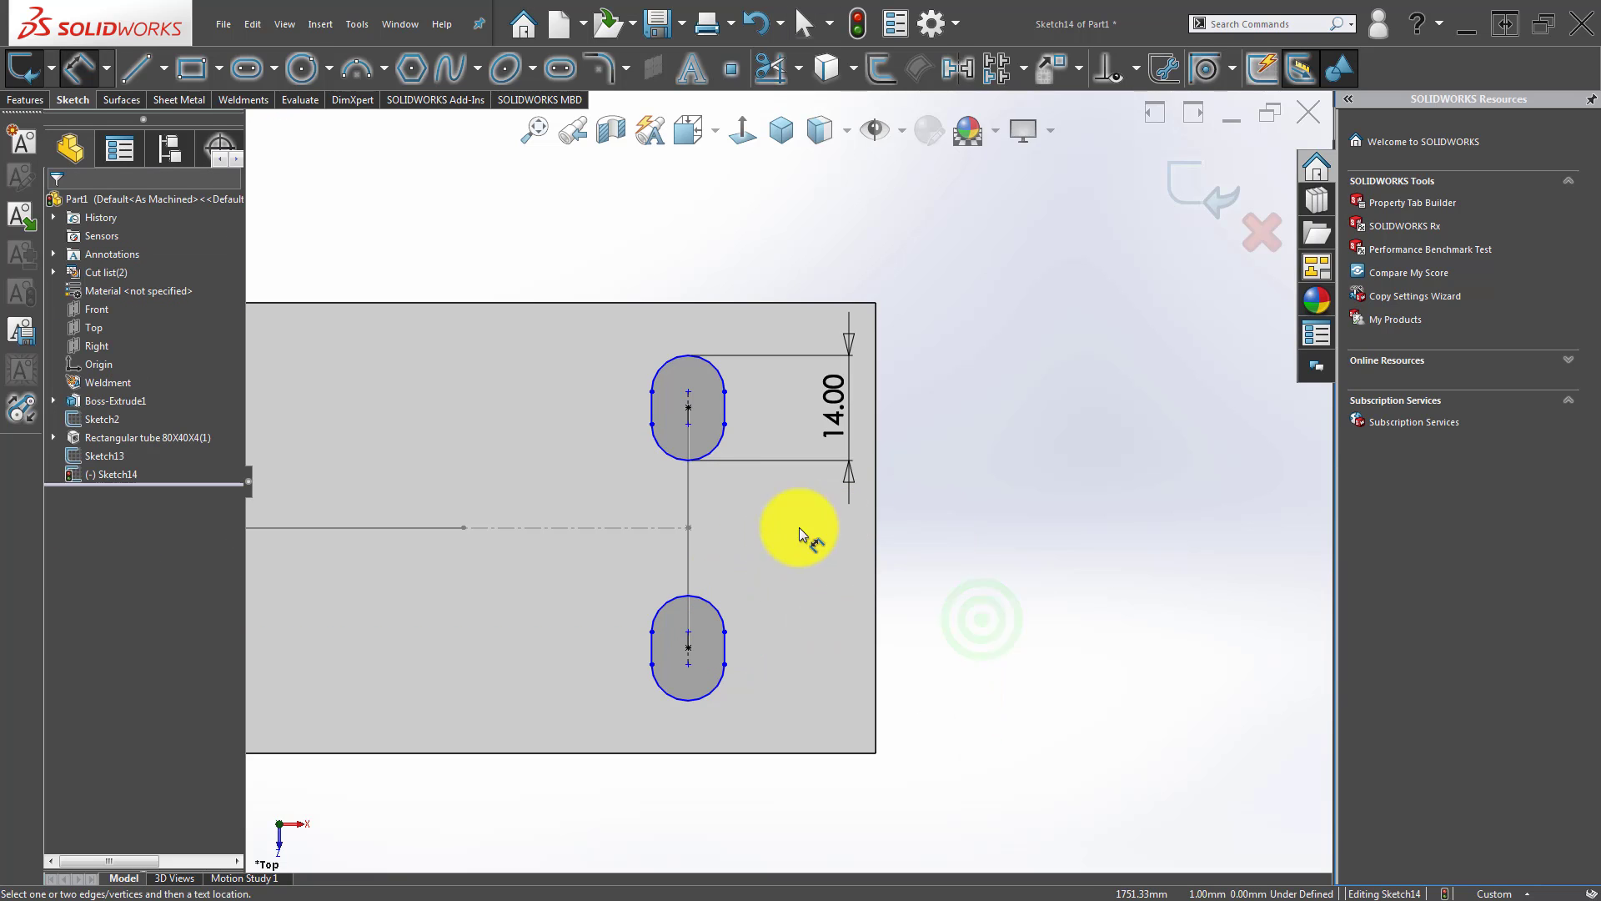
scroll(709, 592, "down", 3)
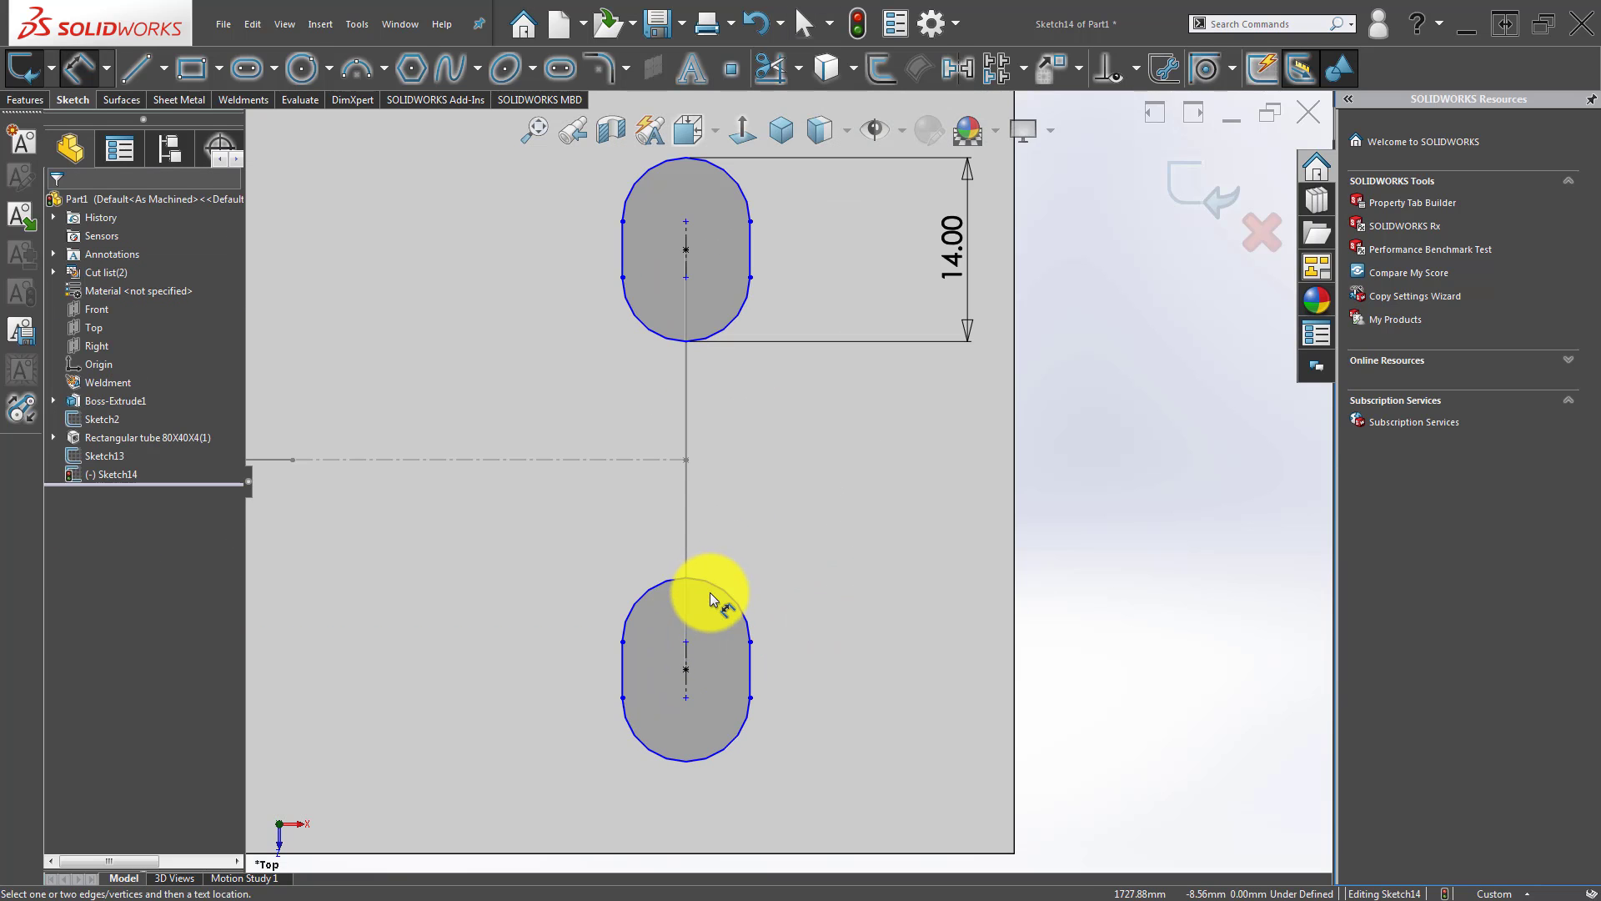
left_click(622, 649)
left_click(748, 655)
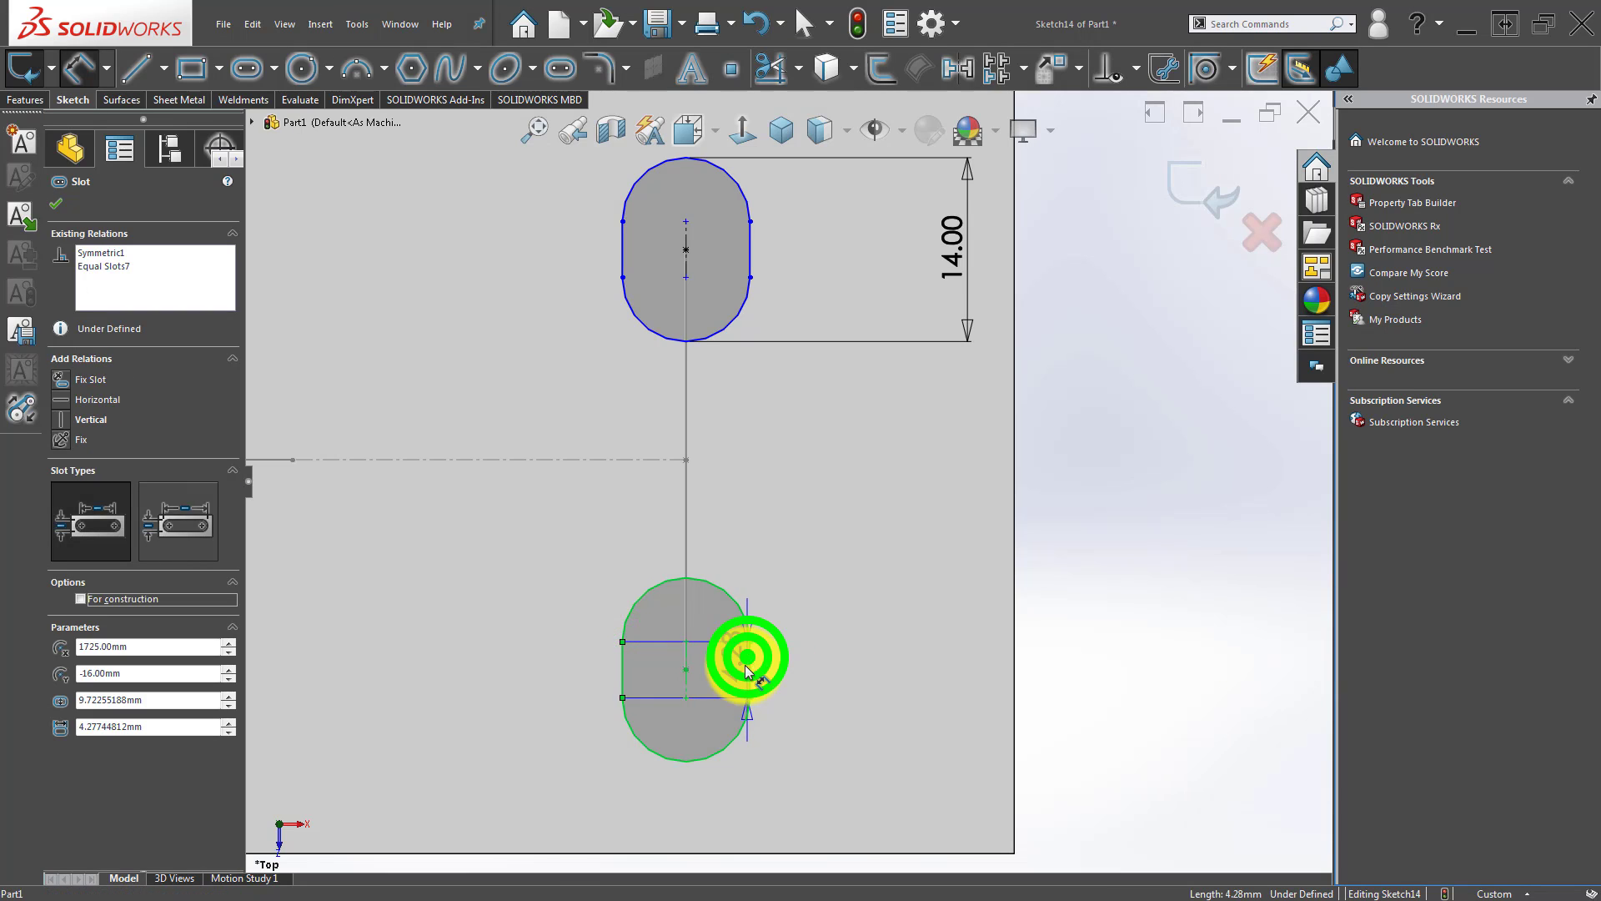
scroll(699, 732, "up", 2)
left_click(717, 751)
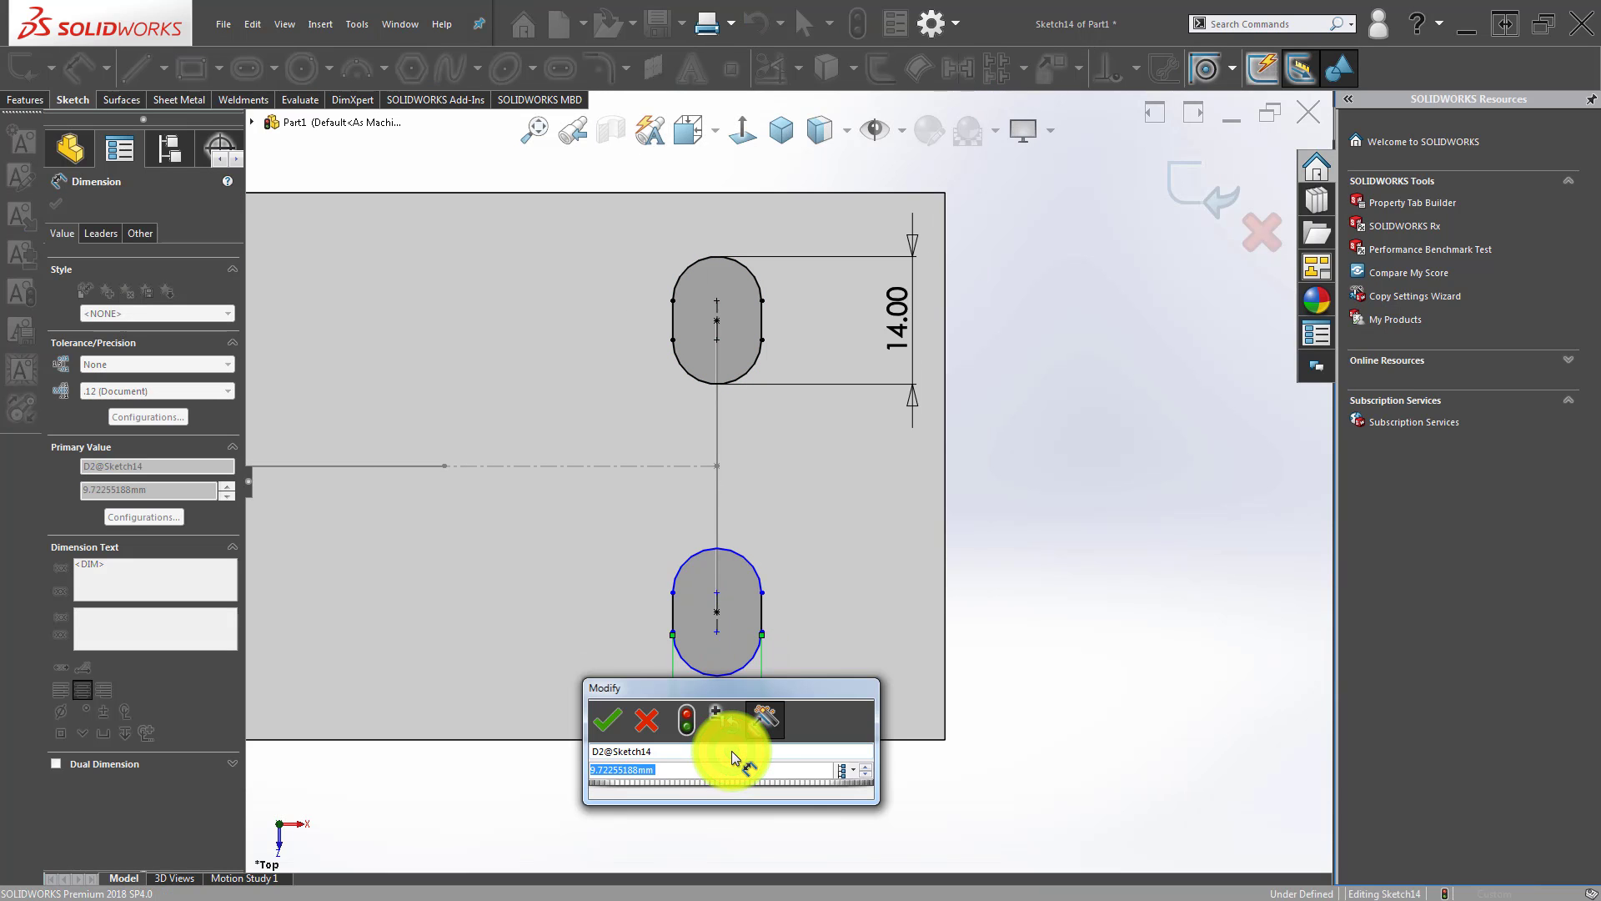
type("9")
key("Return")
left_click(1016, 477)
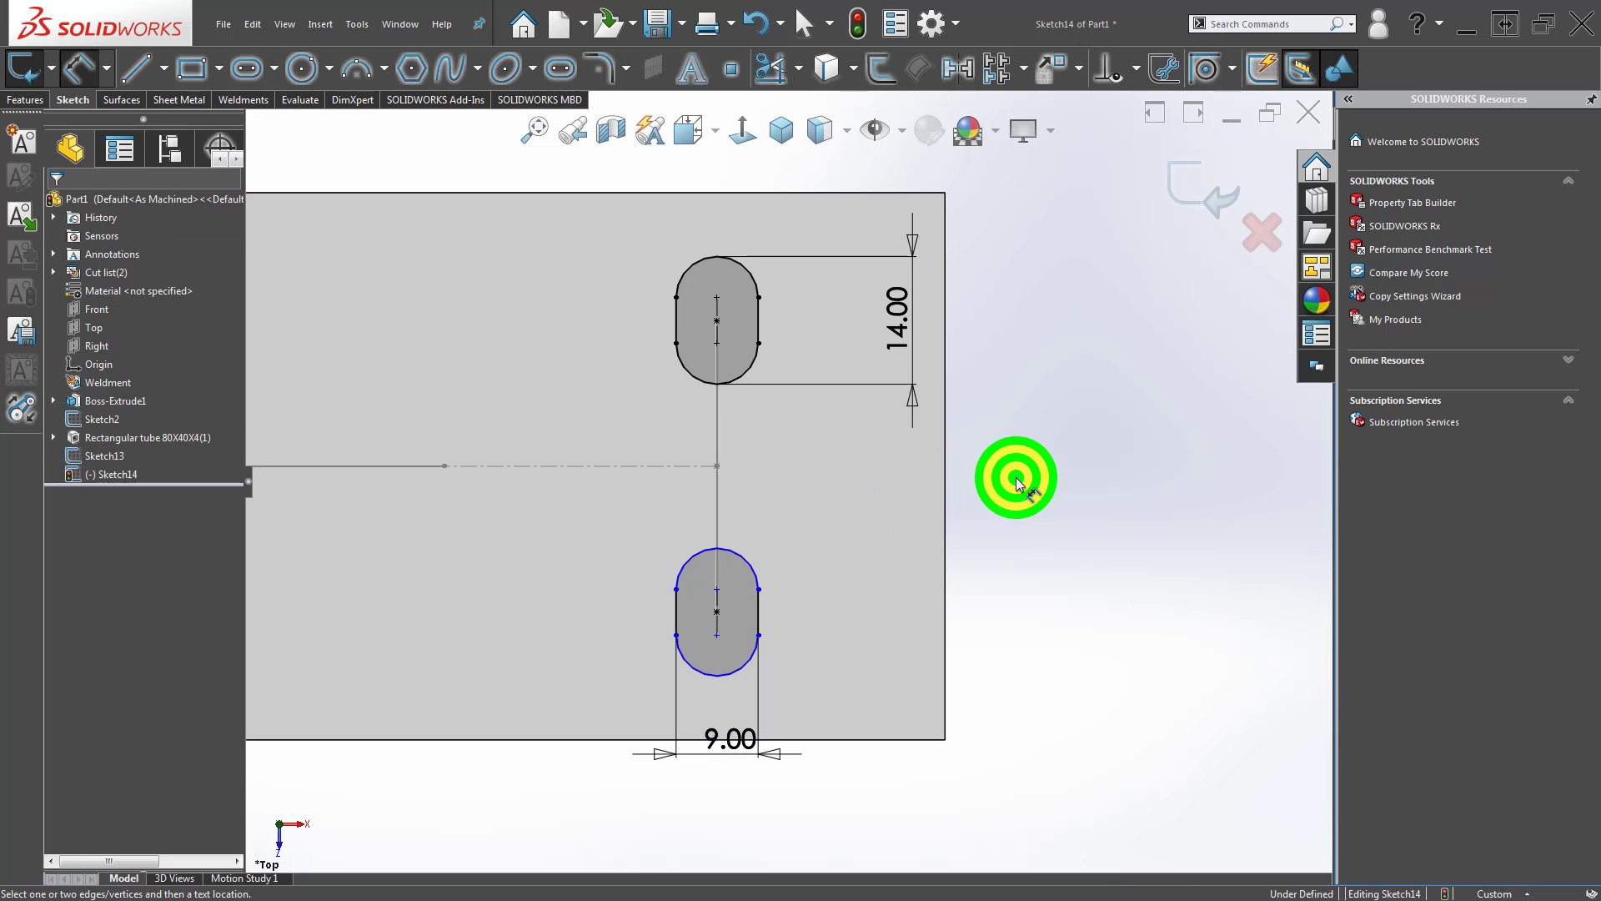
Inspect the lower slot's arcs, points and existing relations to see which part of it is still under-defined.
left_click_drag(757, 588, 808, 602)
scroll(807, 602, "up", 3)
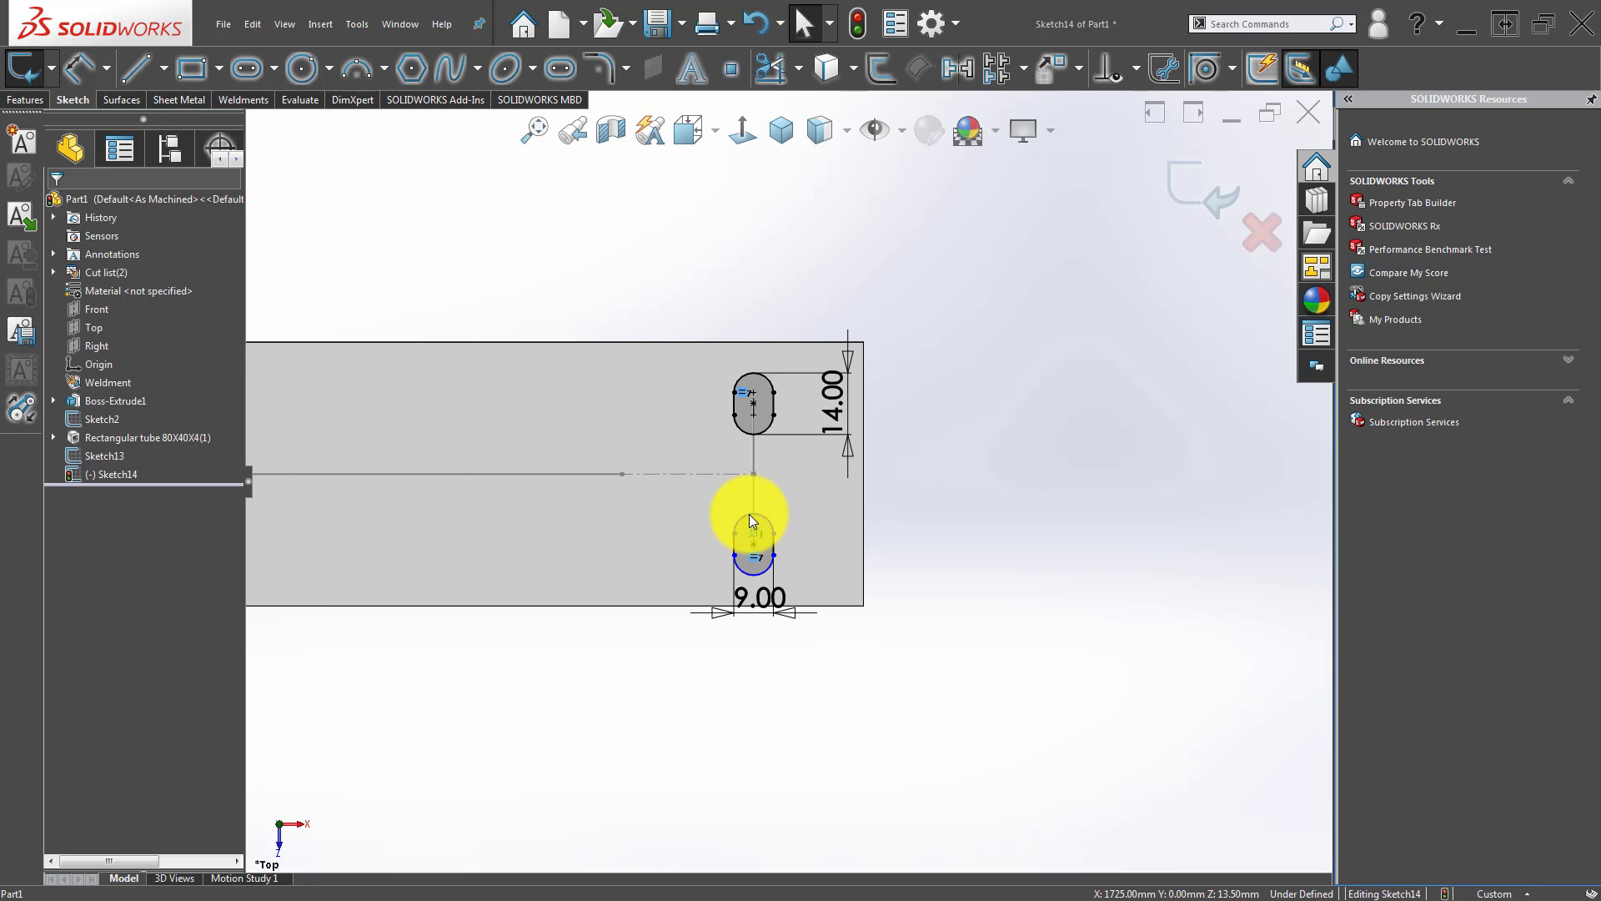
left_click_drag(749, 520, 950, 623)
left_click(950, 625)
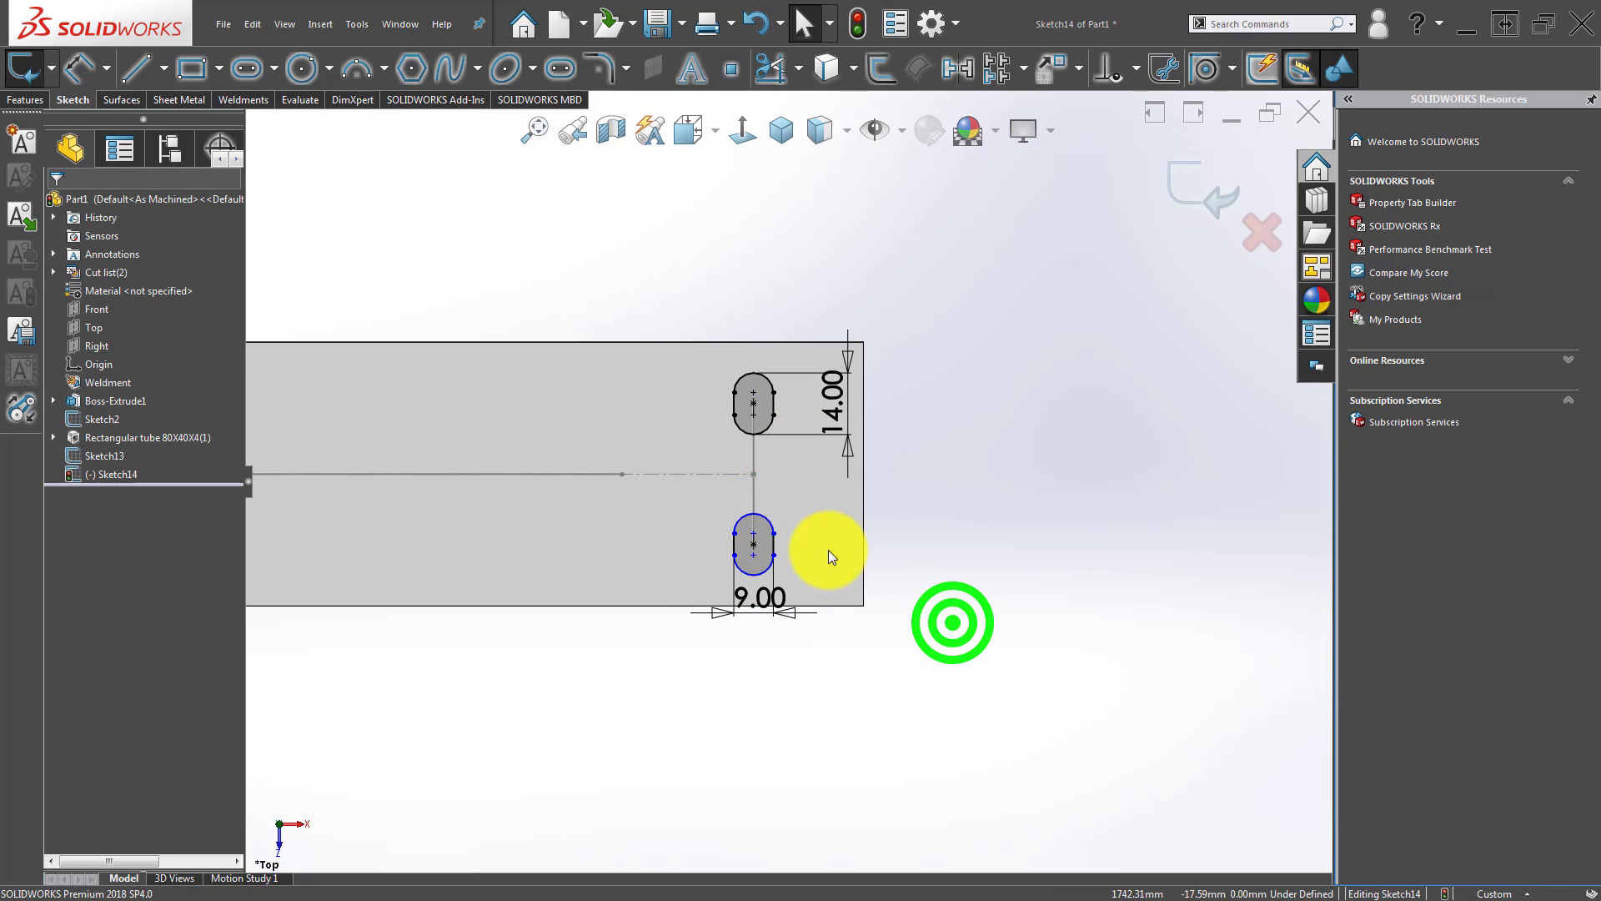
scroll(830, 552, "down", 3)
left_click(684, 463)
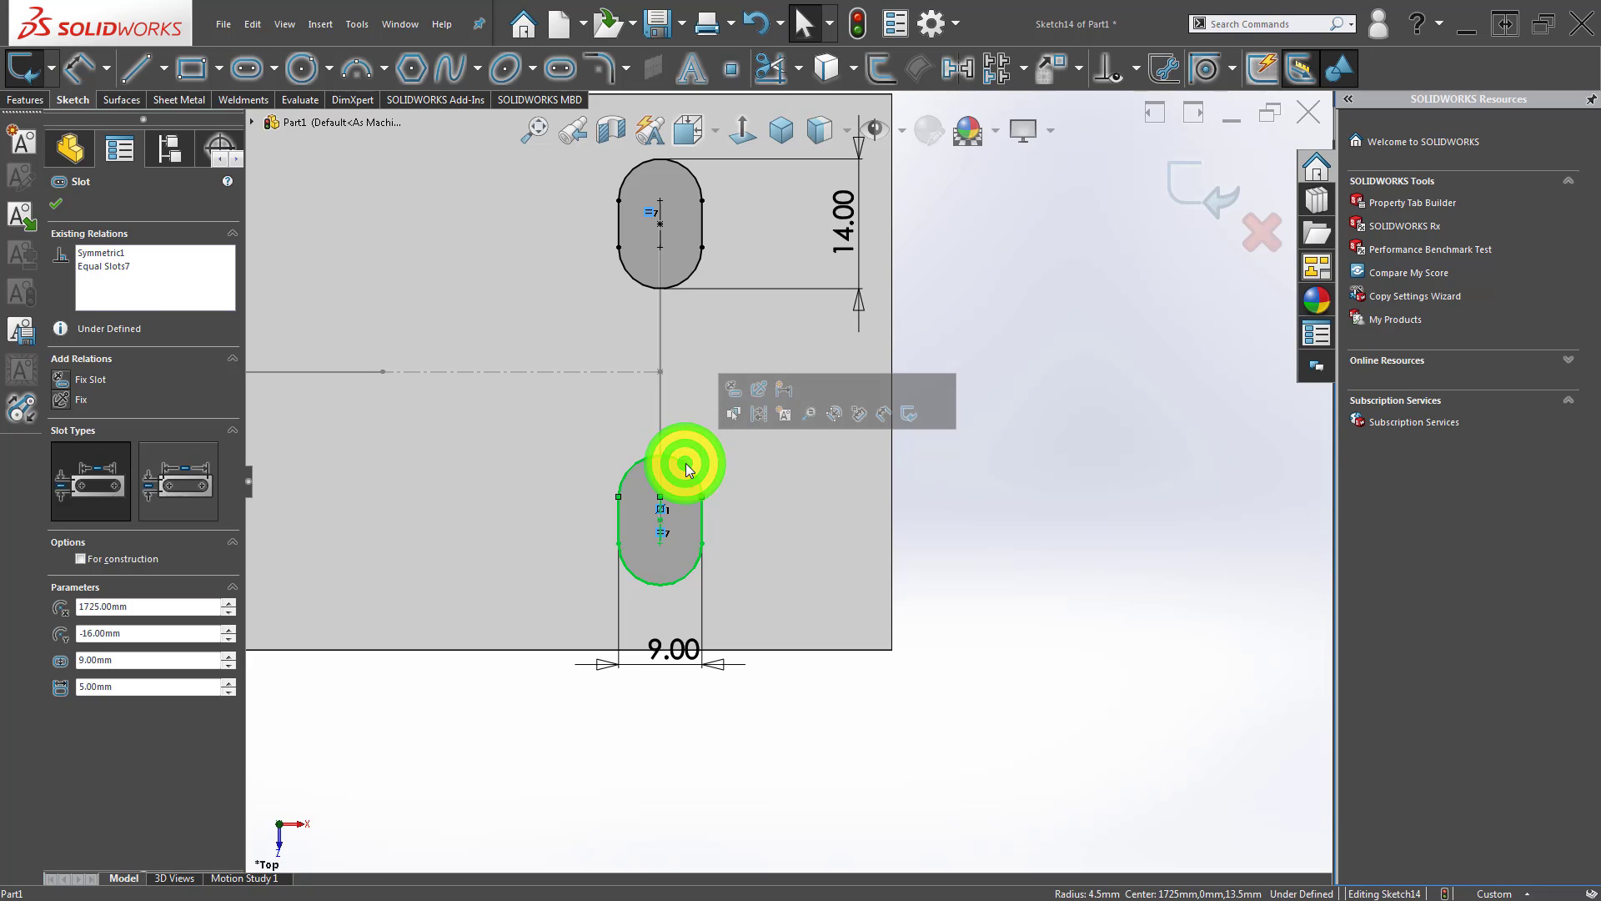
left_click(884, 507)
scroll(734, 567, "down", 4)
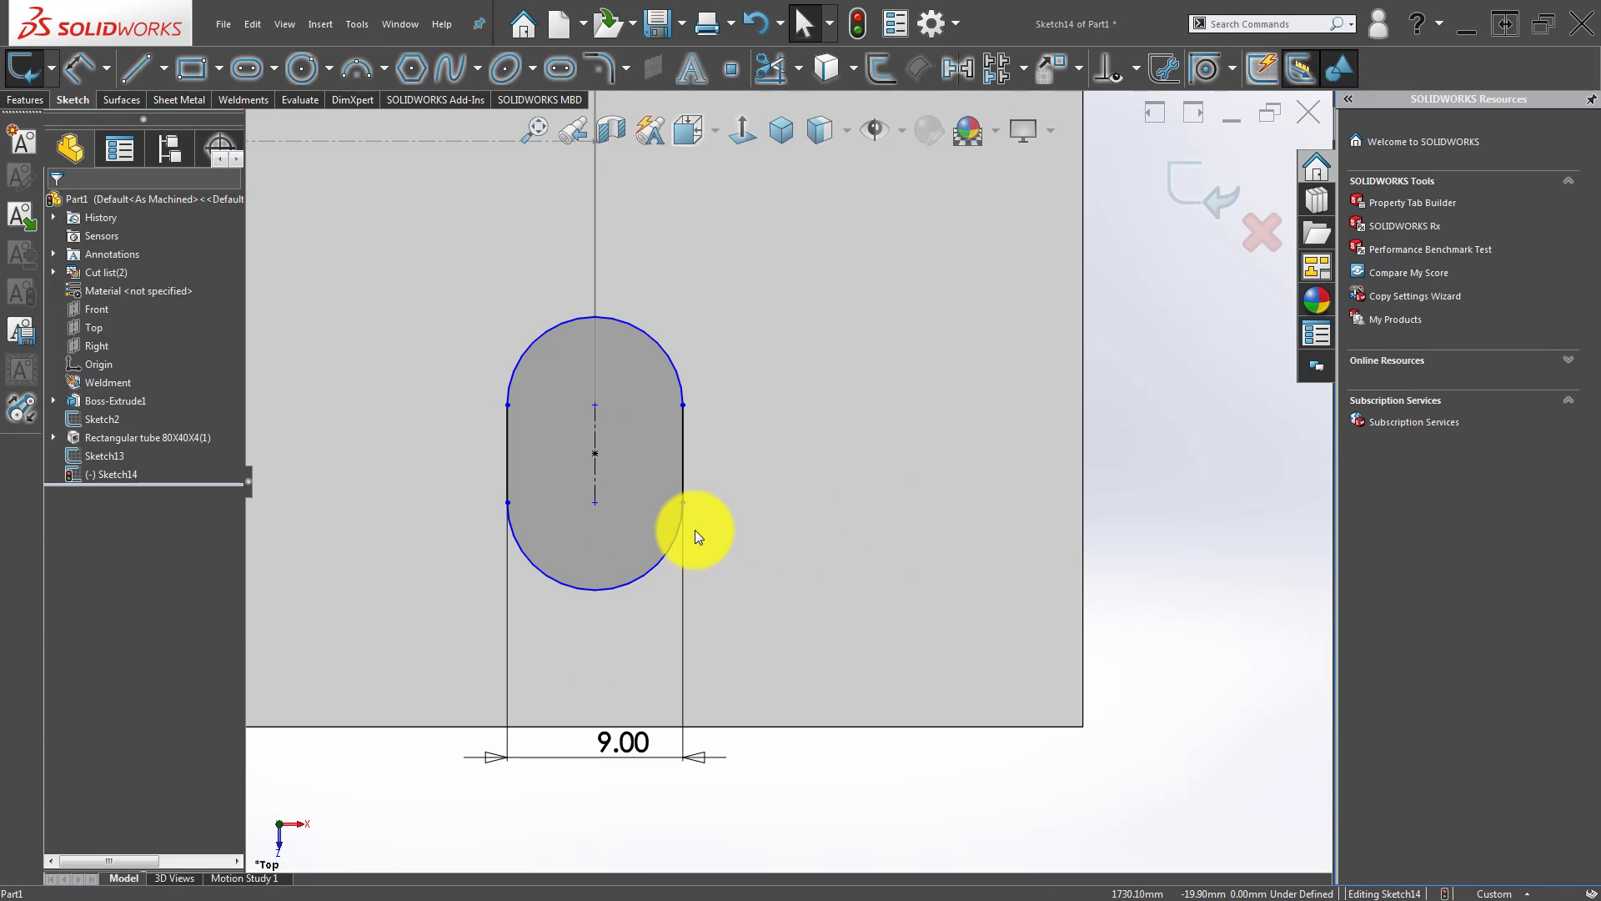
left_click(632, 579)
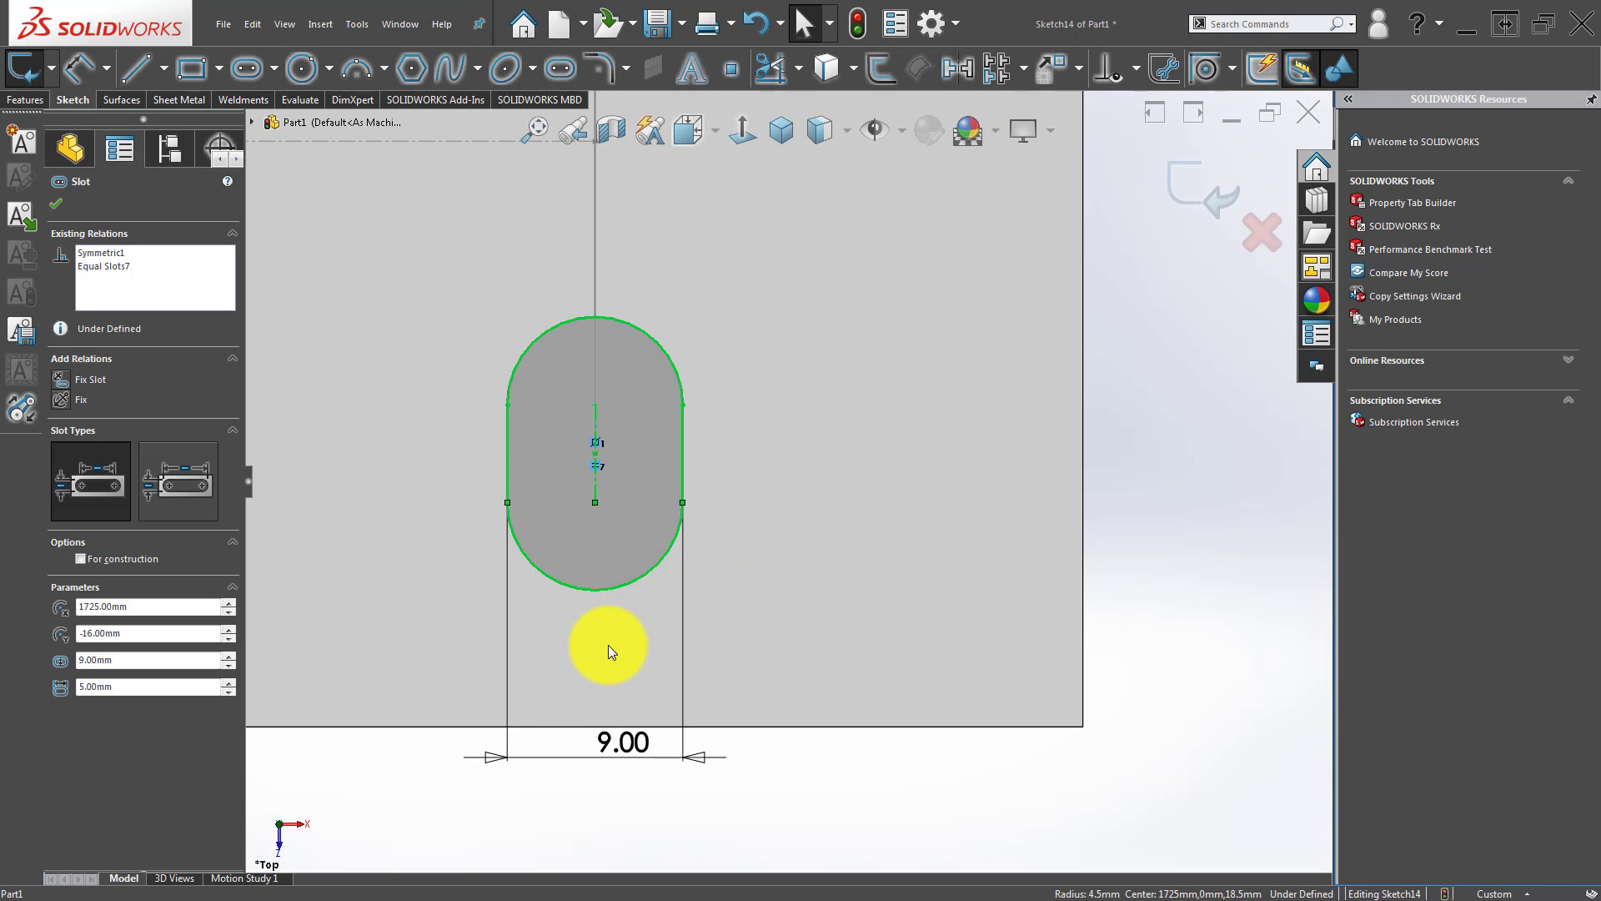
scroll(617, 617, "up", 5)
left_click(747, 412)
left_click(748, 482)
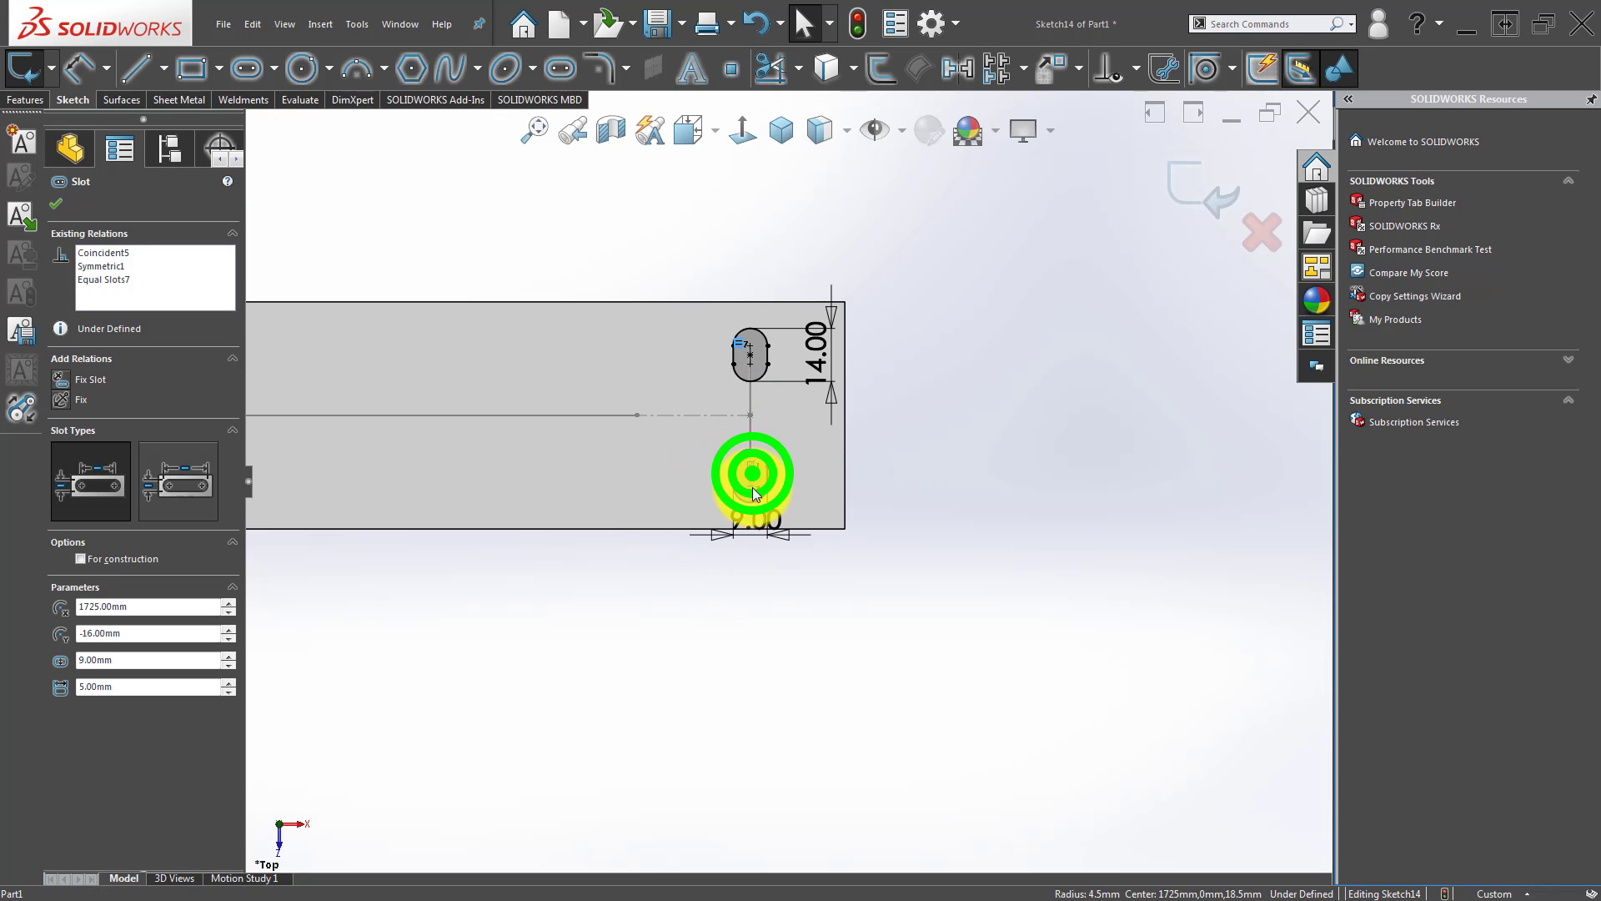
left_click(734, 523)
scroll(744, 492, "down", 2)
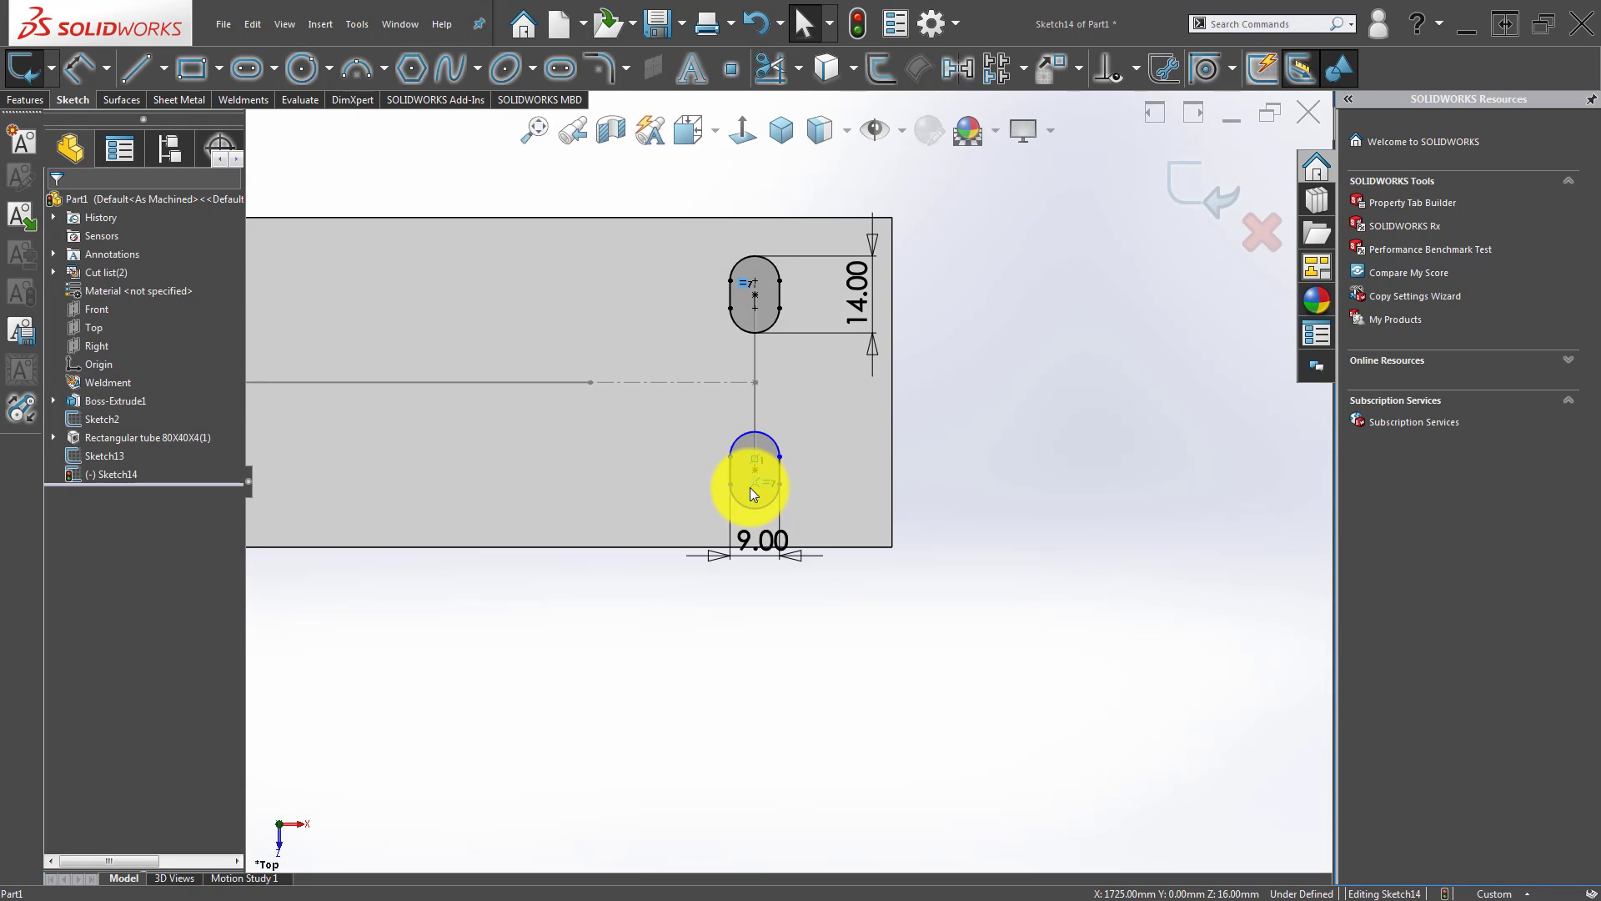
Add a trial length dimension to the lower slot's right straight side, and delete it again.
key("d")
scroll(809, 369, "down", 3)
left_click(758, 541)
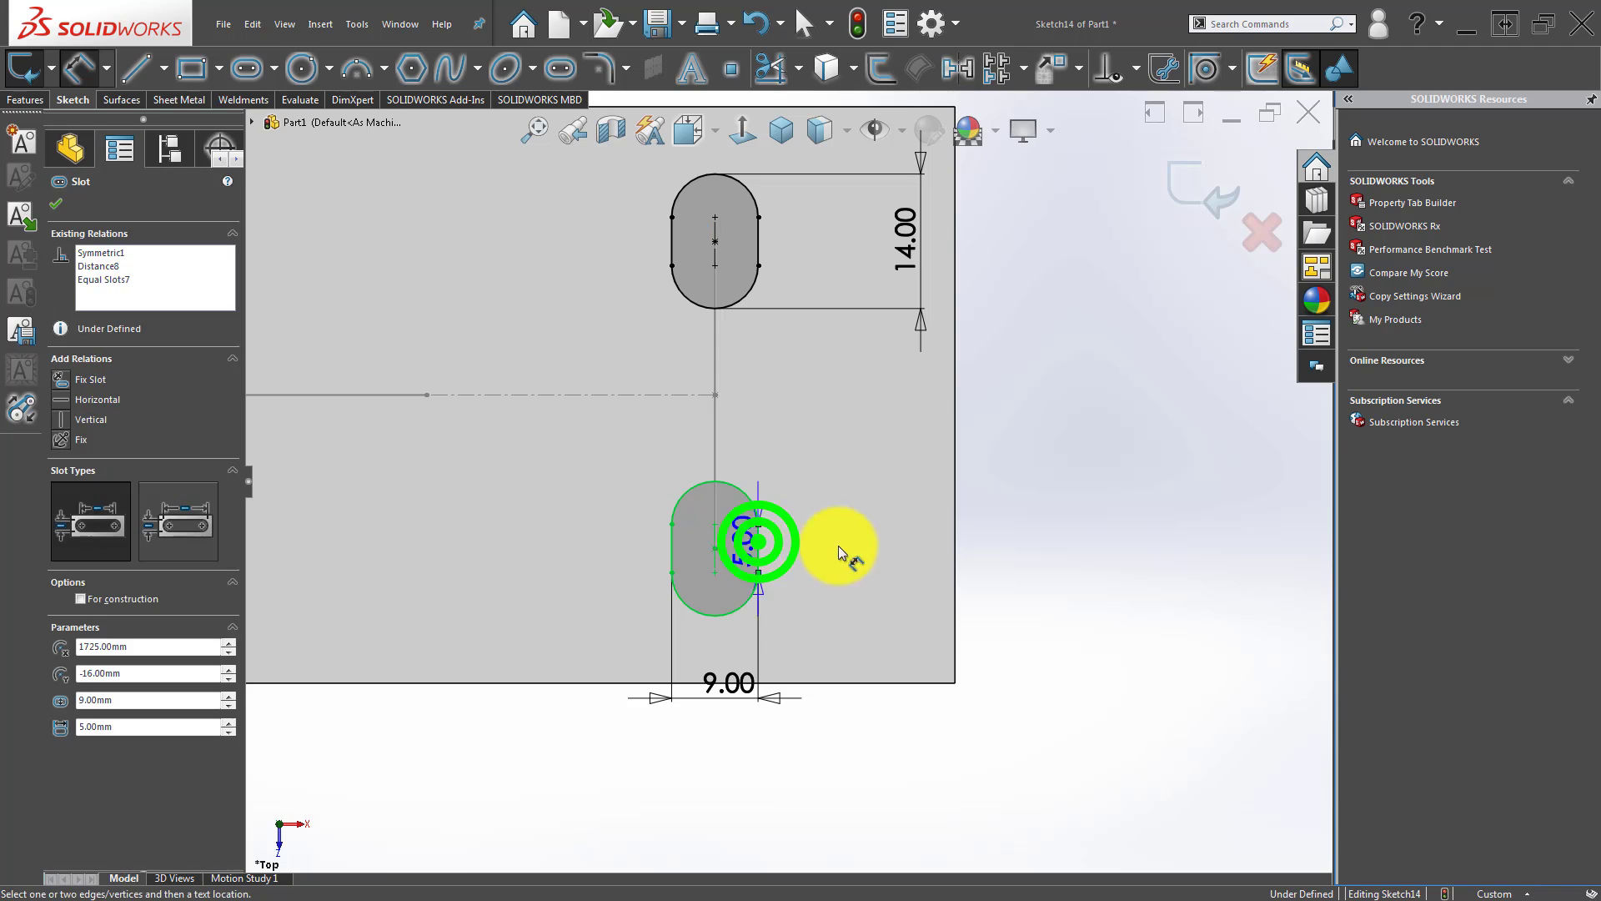
left_click(900, 544)
left_click(780, 511)
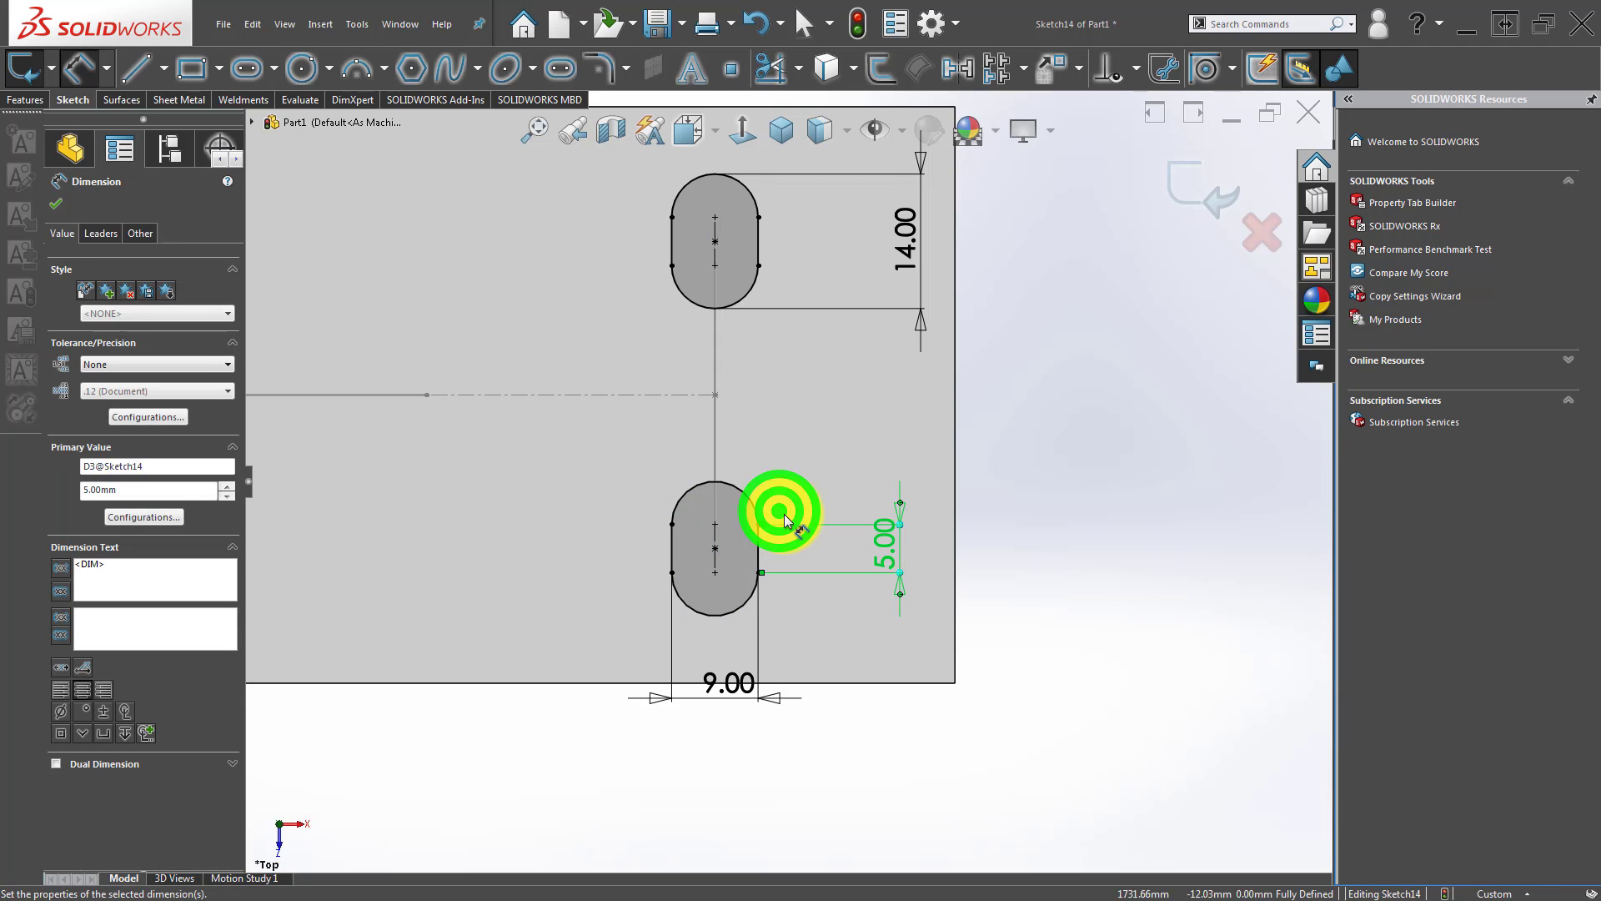
left_click(1020, 542)
key("Escape")
mouse_move(899, 538)
left_mouse_down()
mouse_move(967, 443)
mouse_move(897, 537)
left_mouse_up()
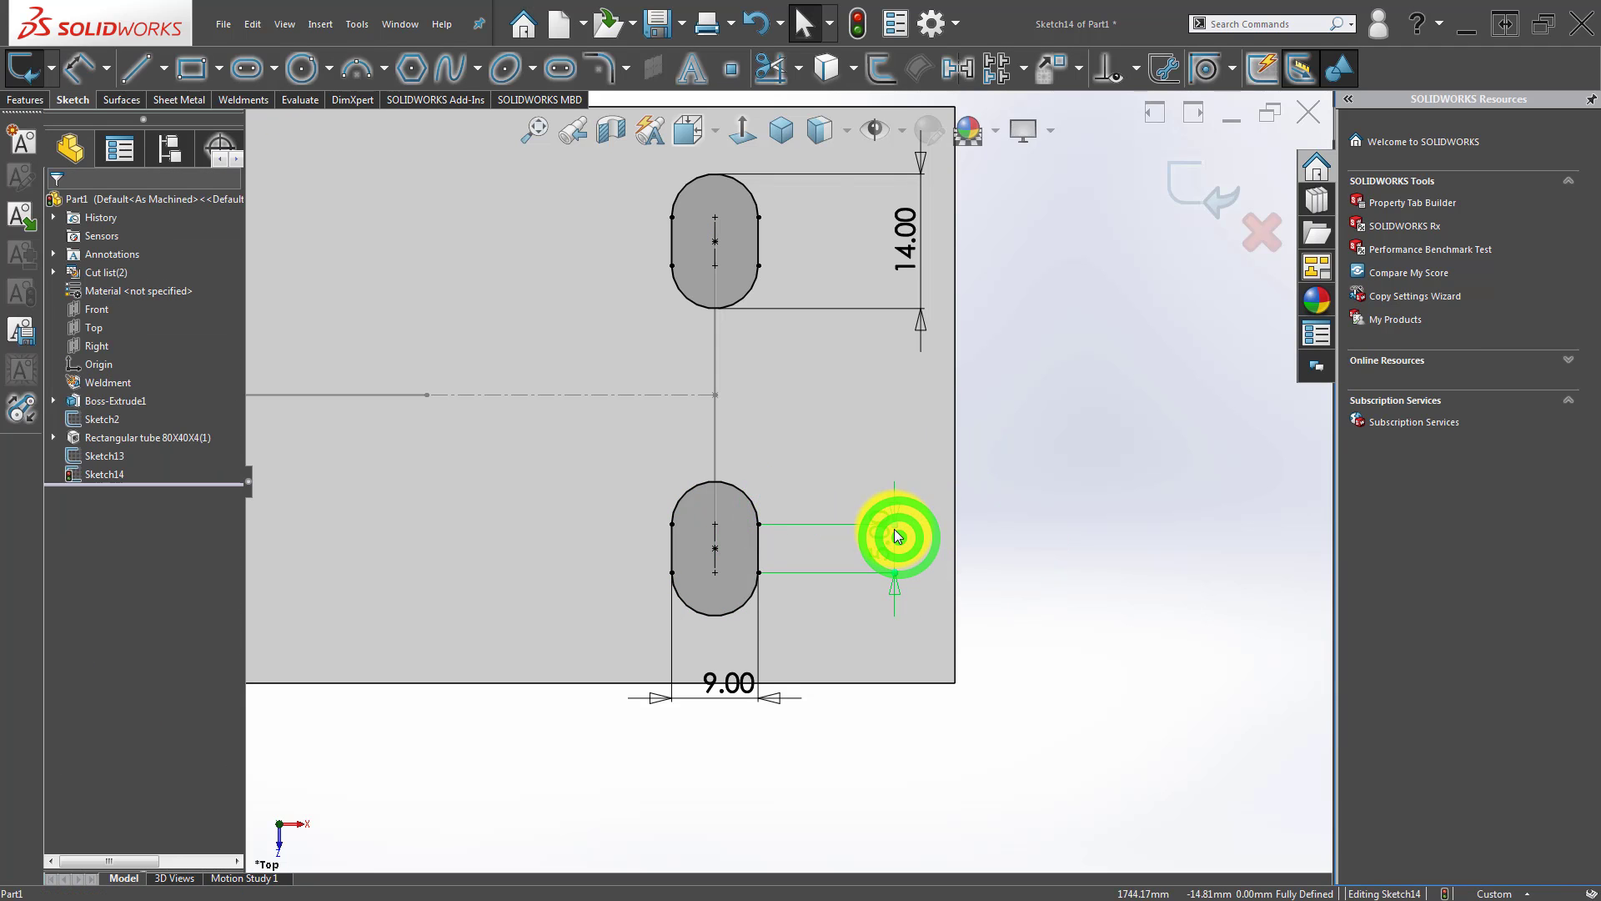
key("Delete")
Try to apply another Equal Slots relation between the lower and upper slots through their end arcs.
left_click(749, 495)
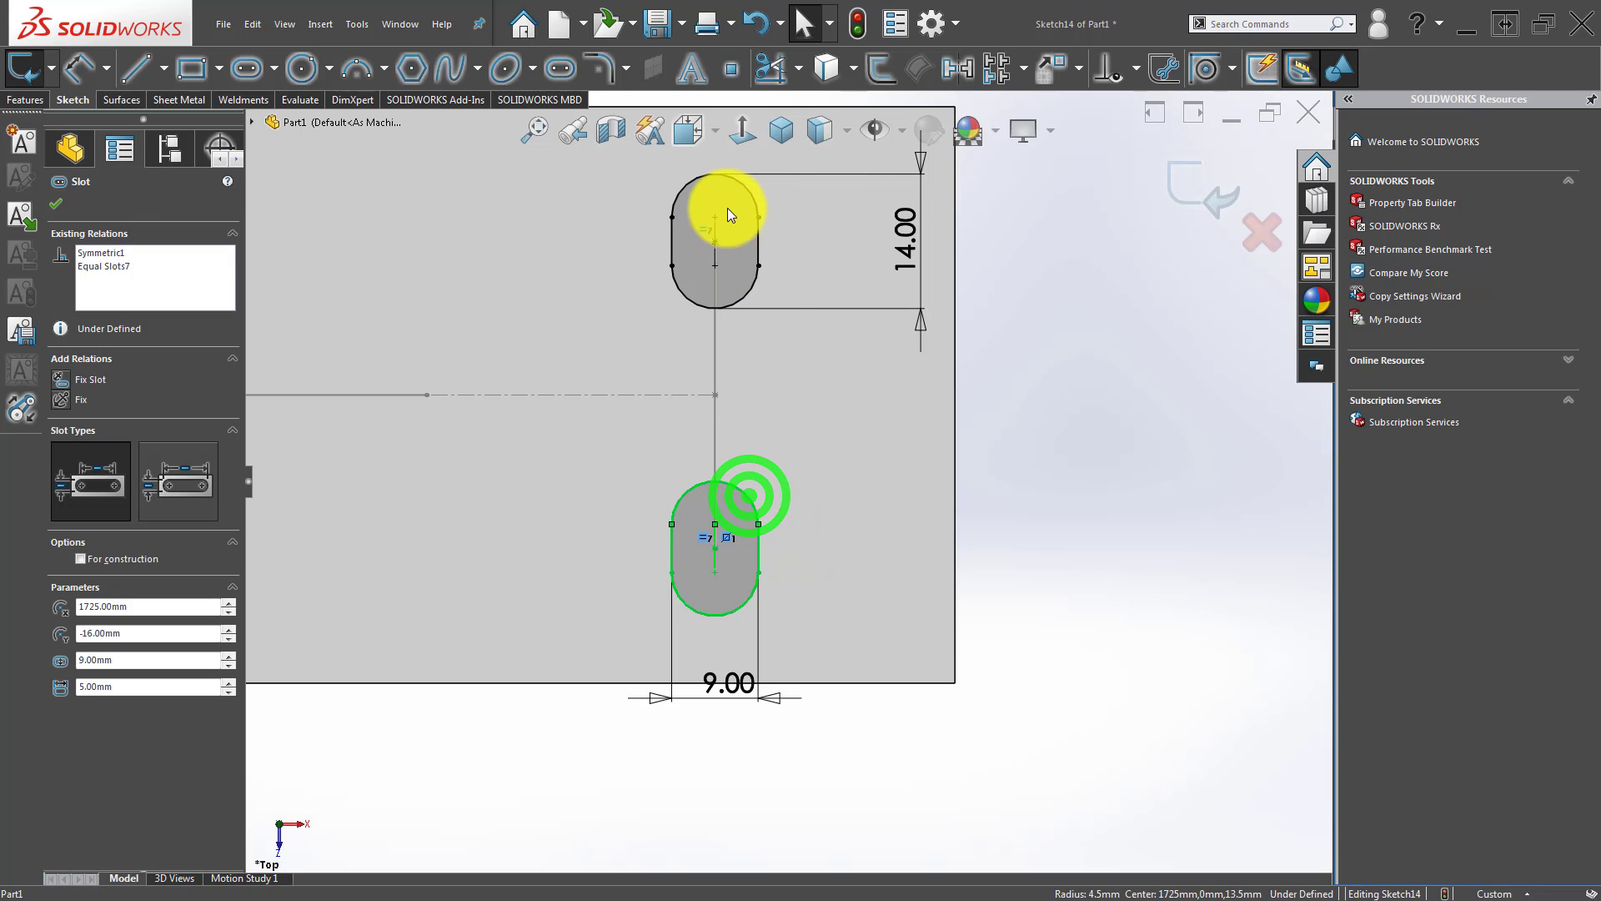
left_click(751, 287, "ctrl")
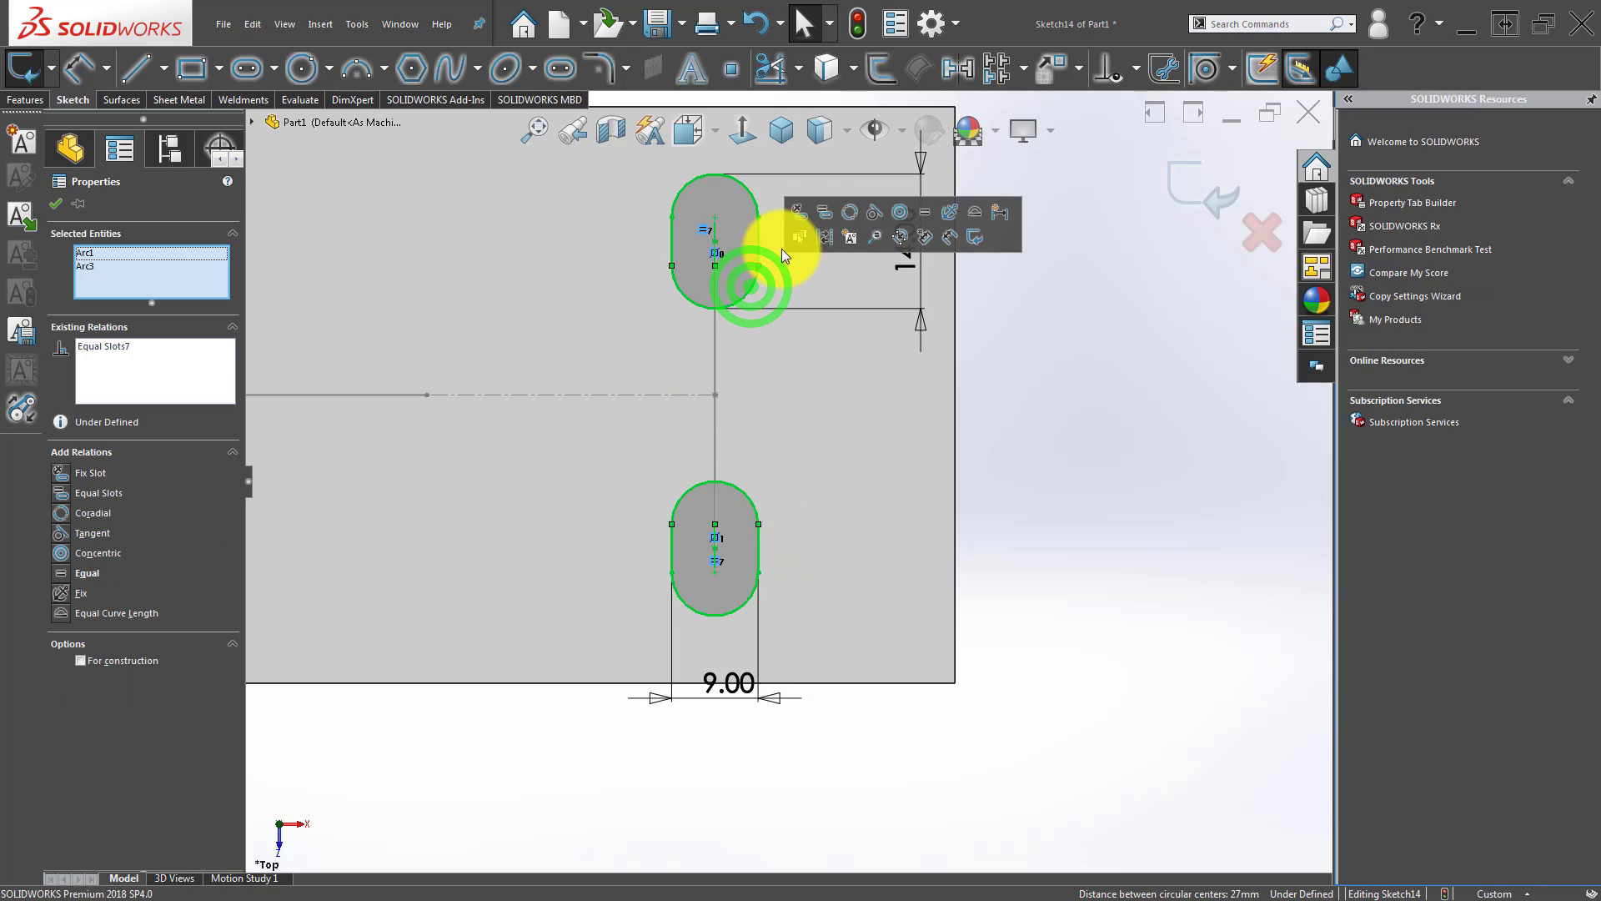
left_click(826, 208)
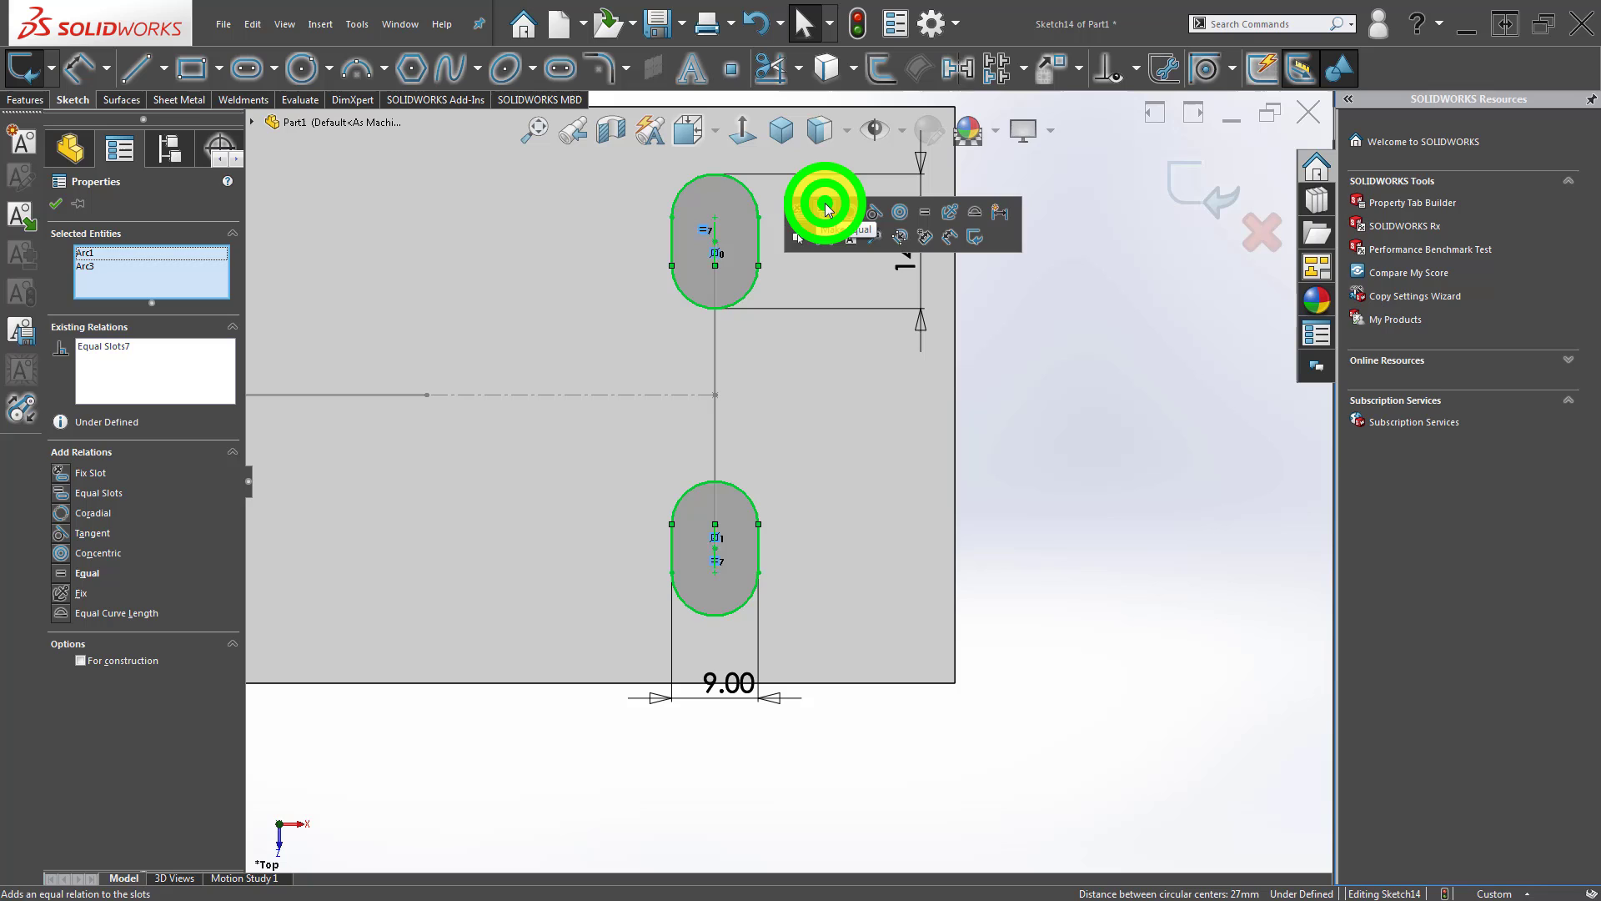
left_click(1041, 494)
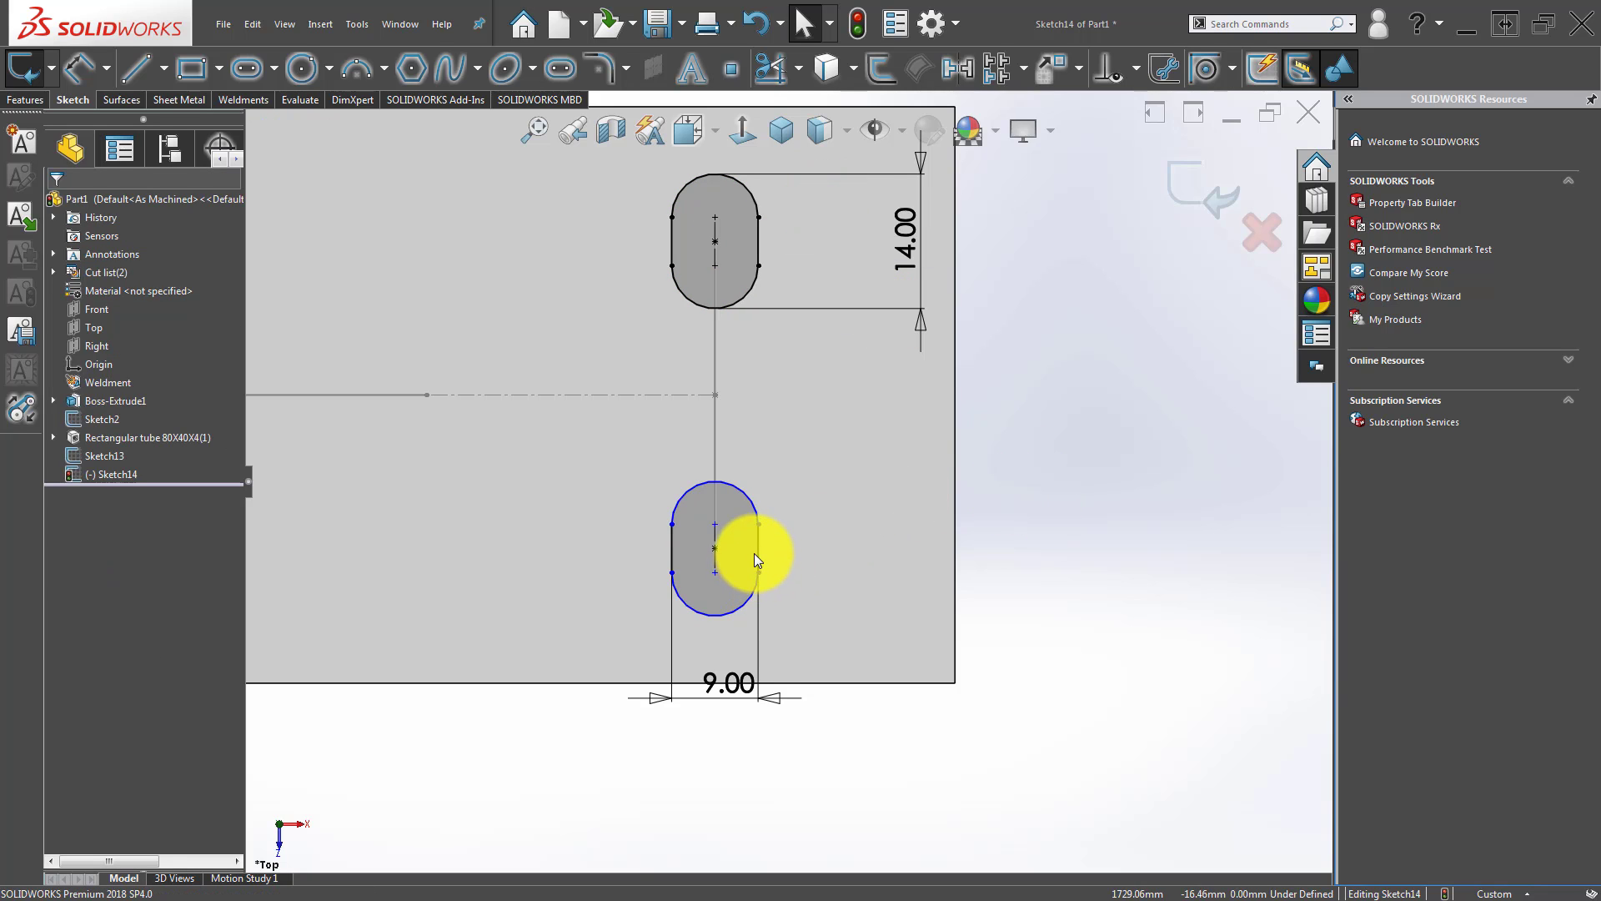
Test whether the lower slot can still change by trying to move its lower arc centre downward.
left_click(715, 522)
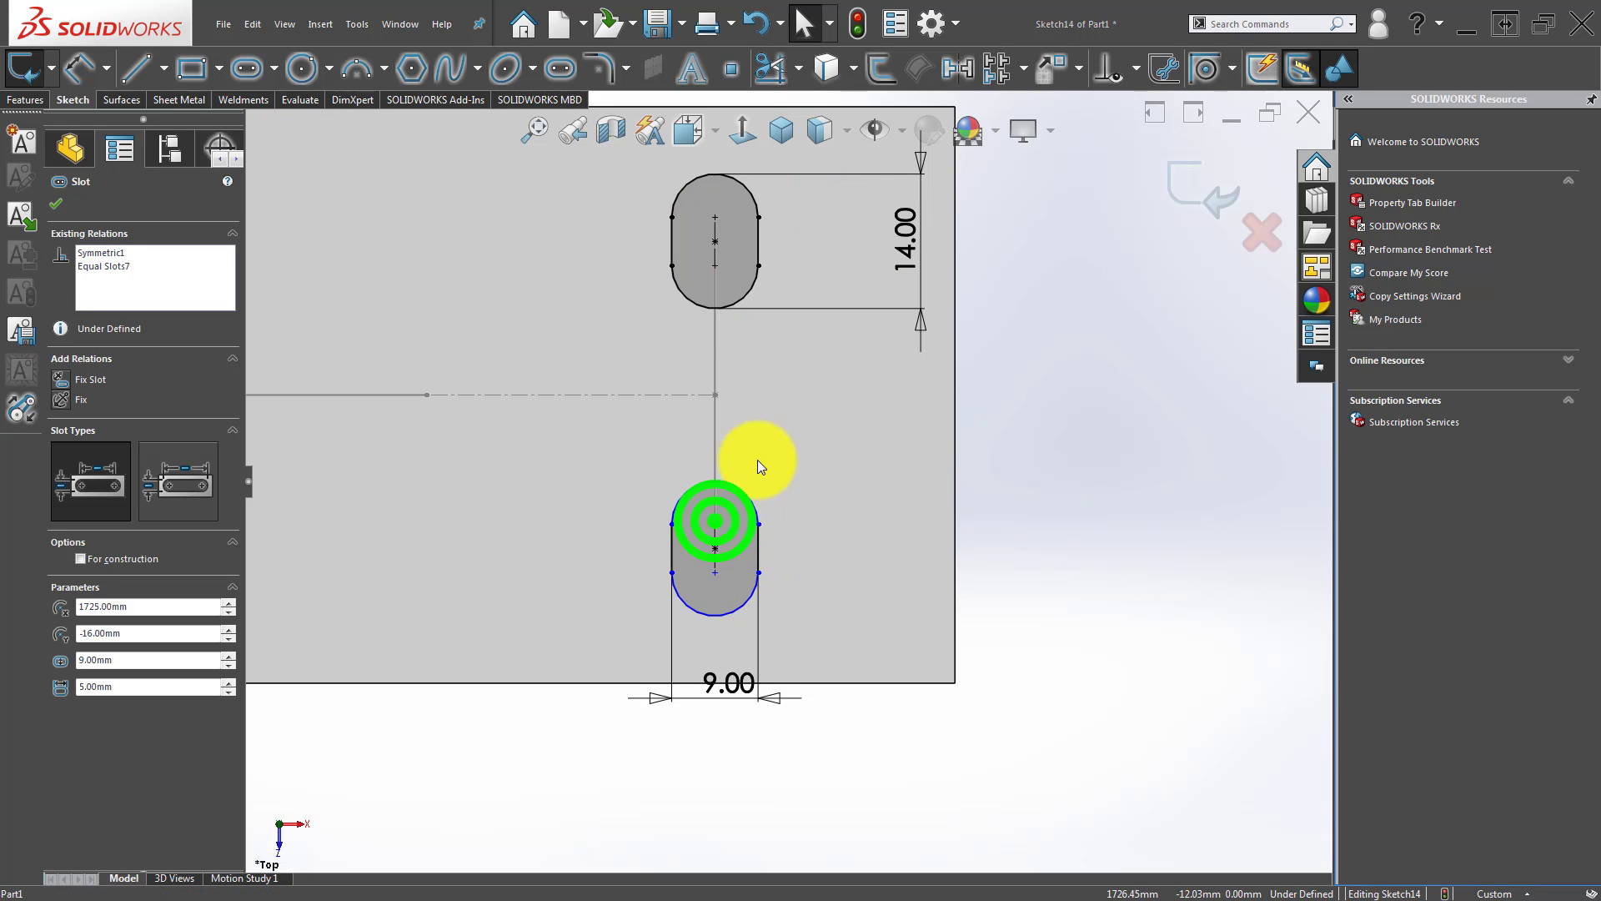
left_click(714, 572)
left_click_drag(714, 572, 714, 622)
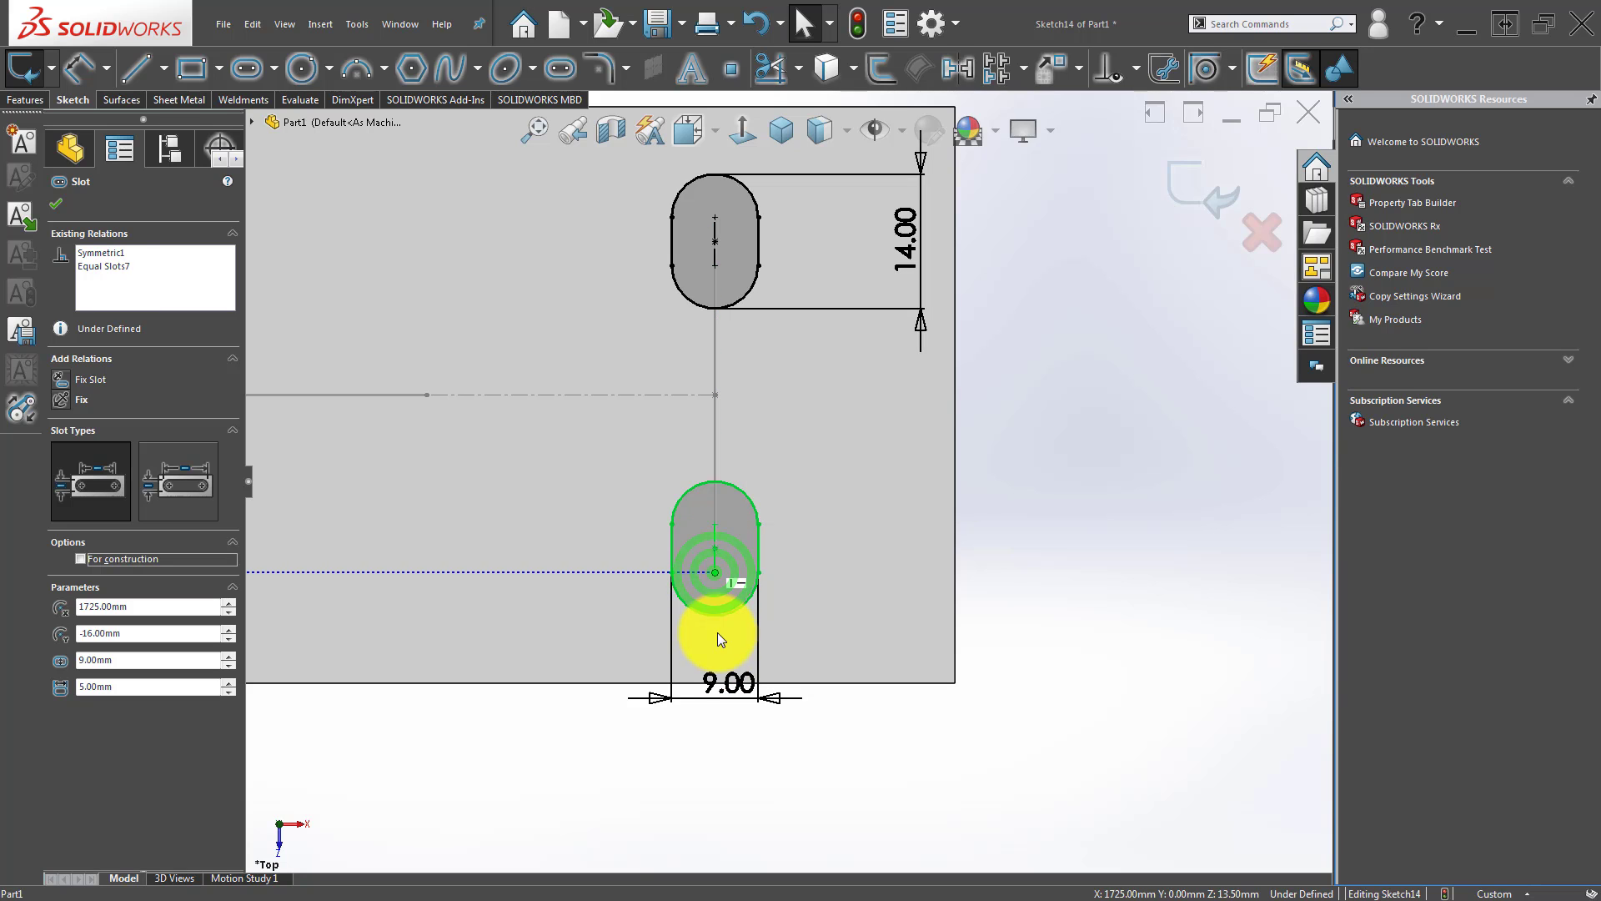
left_click(1102, 598)
Add an Equal relation between the right straight sides of the lower and upper slots.
left_click(758, 546)
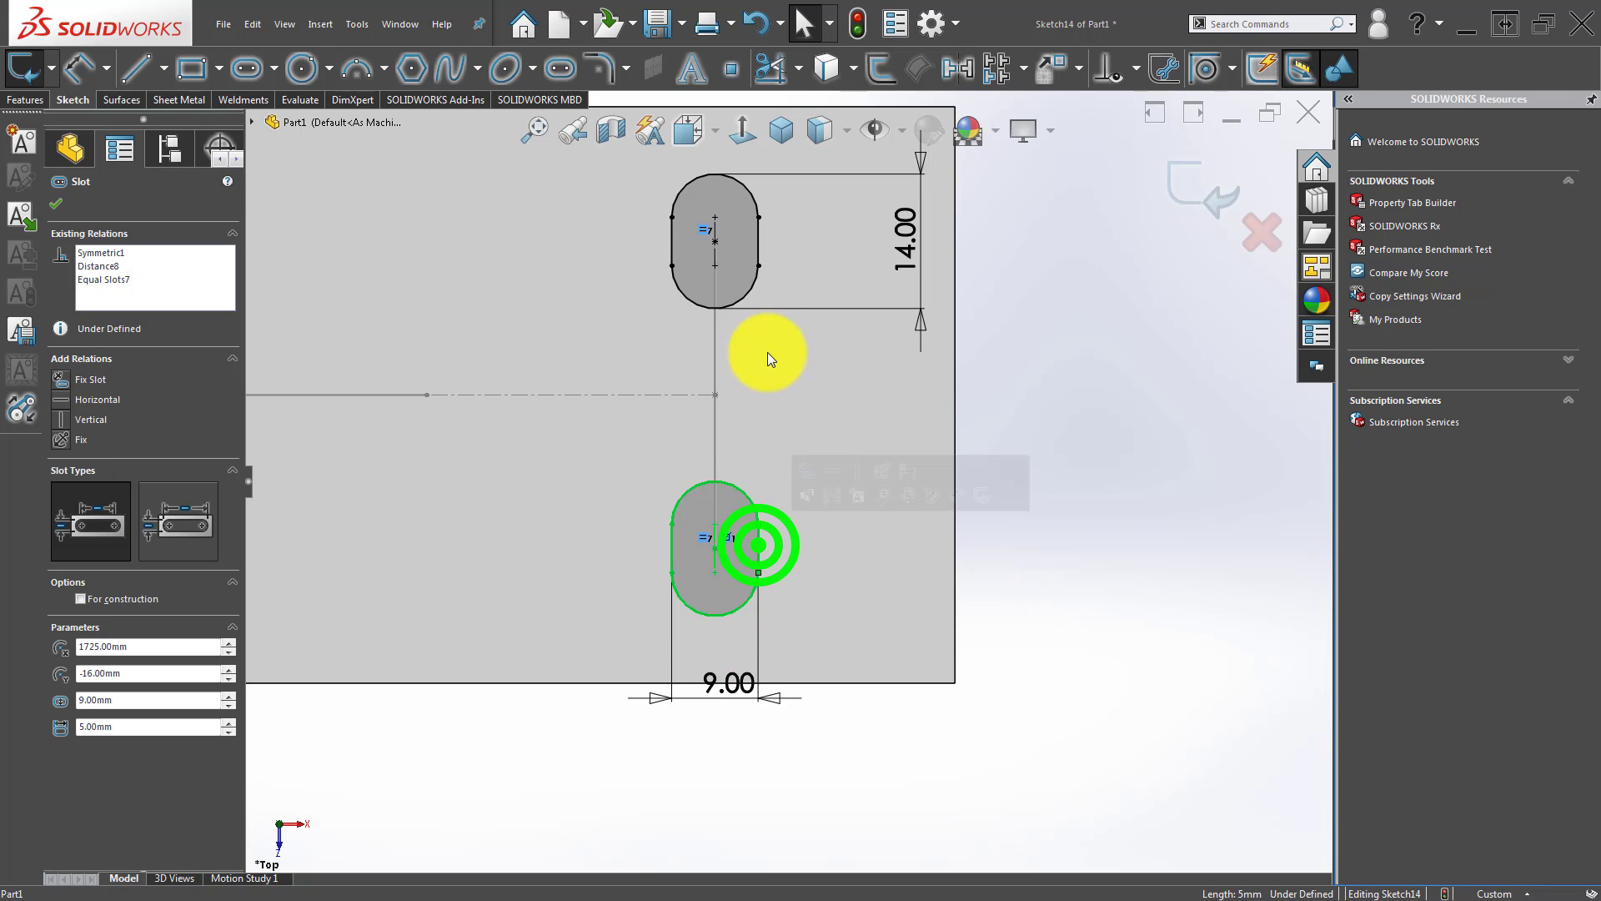
left_click(757, 238, "ctrl")
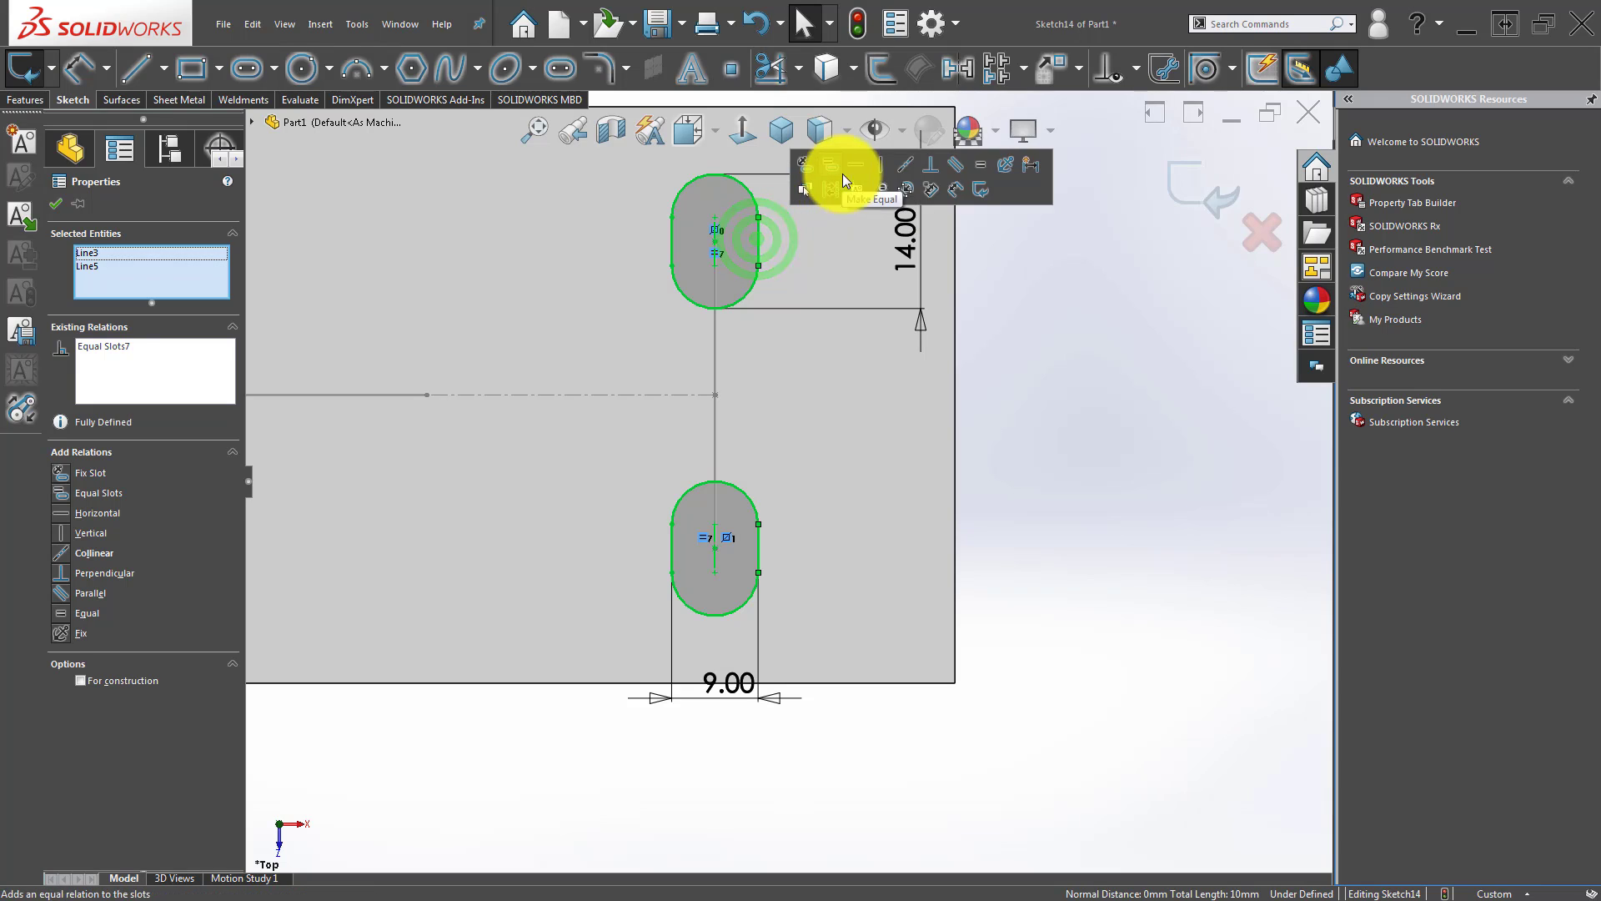
left_click(982, 163)
left_click(1121, 719)
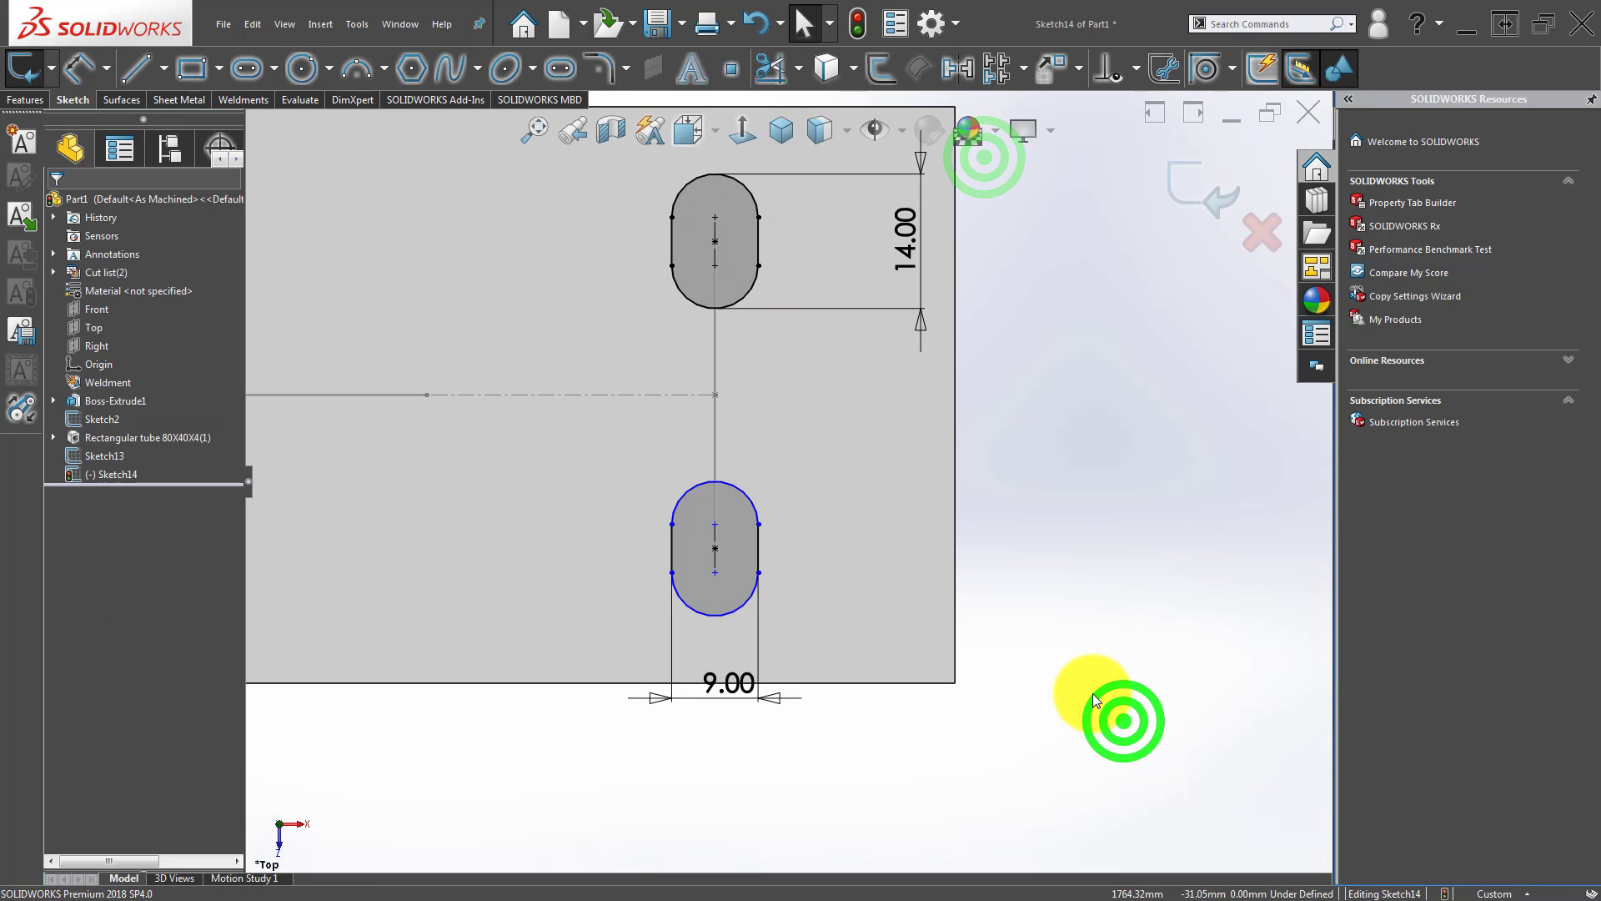
Dimension the lower slot's right straight side and try to set its length to 10 mm.
scroll(1034, 659, "up", 5)
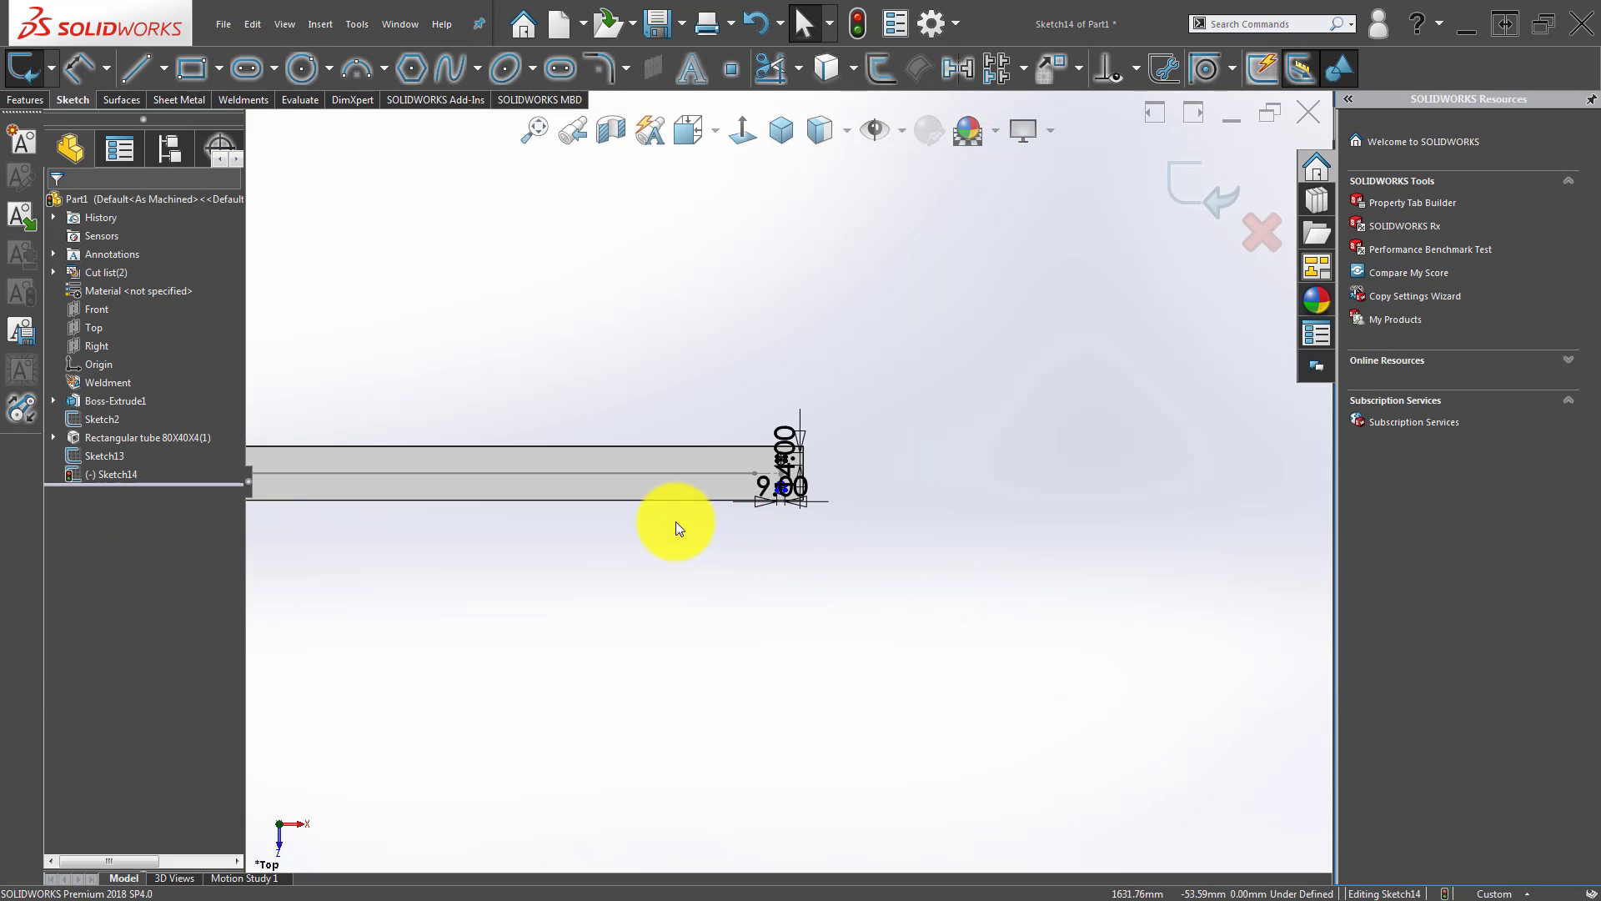
scroll(437, 479, "up", 5)
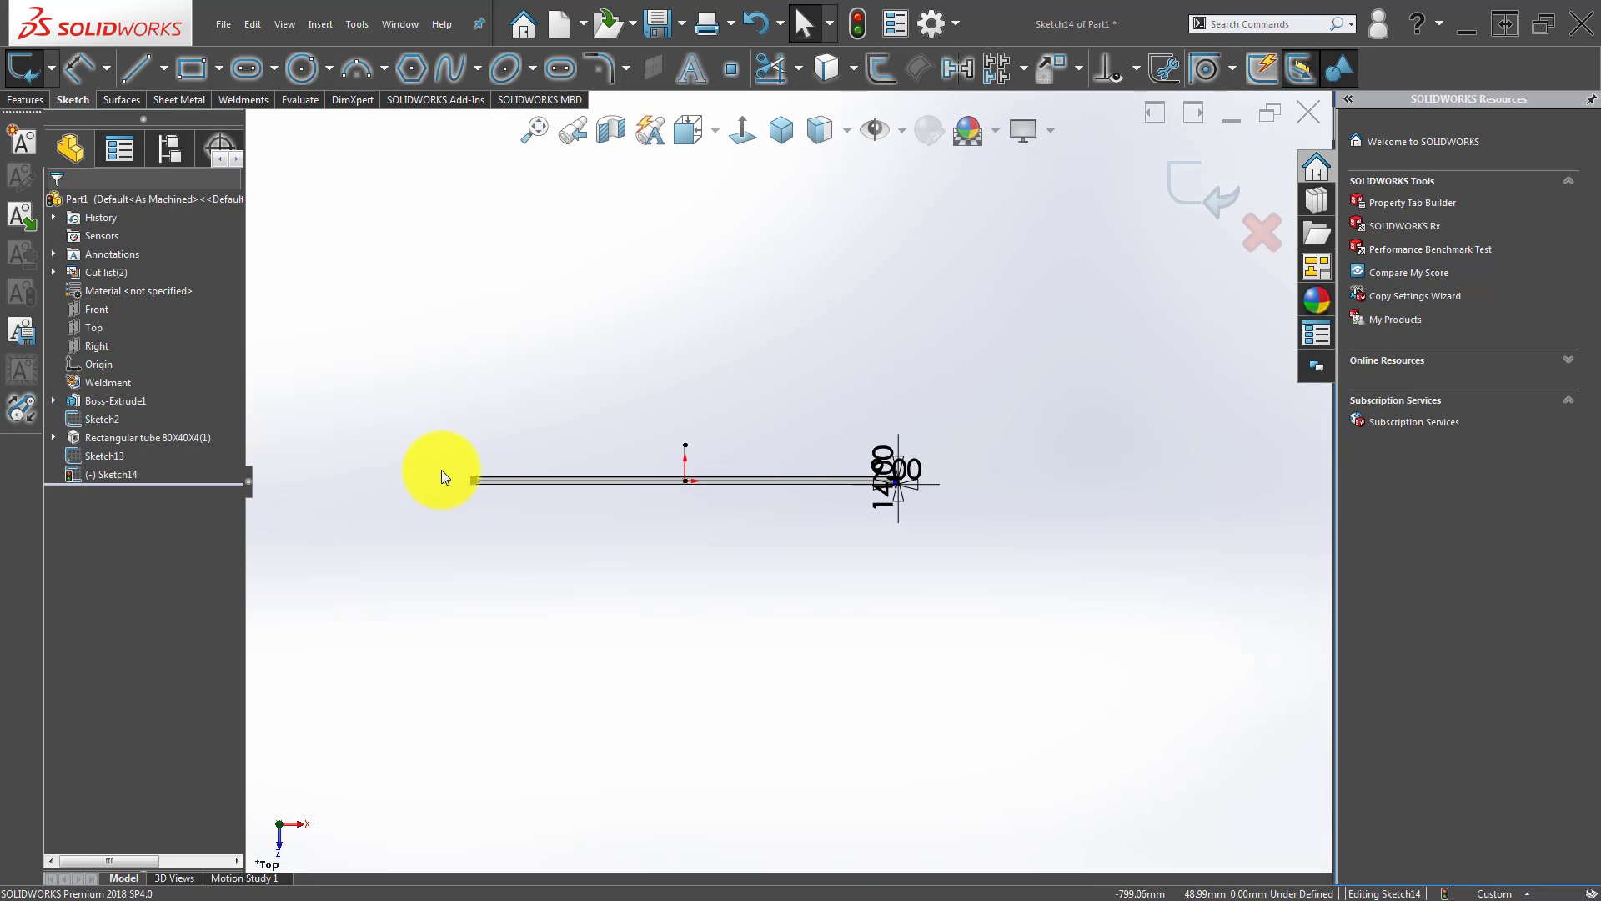
scroll(882, 454, "down", 8)
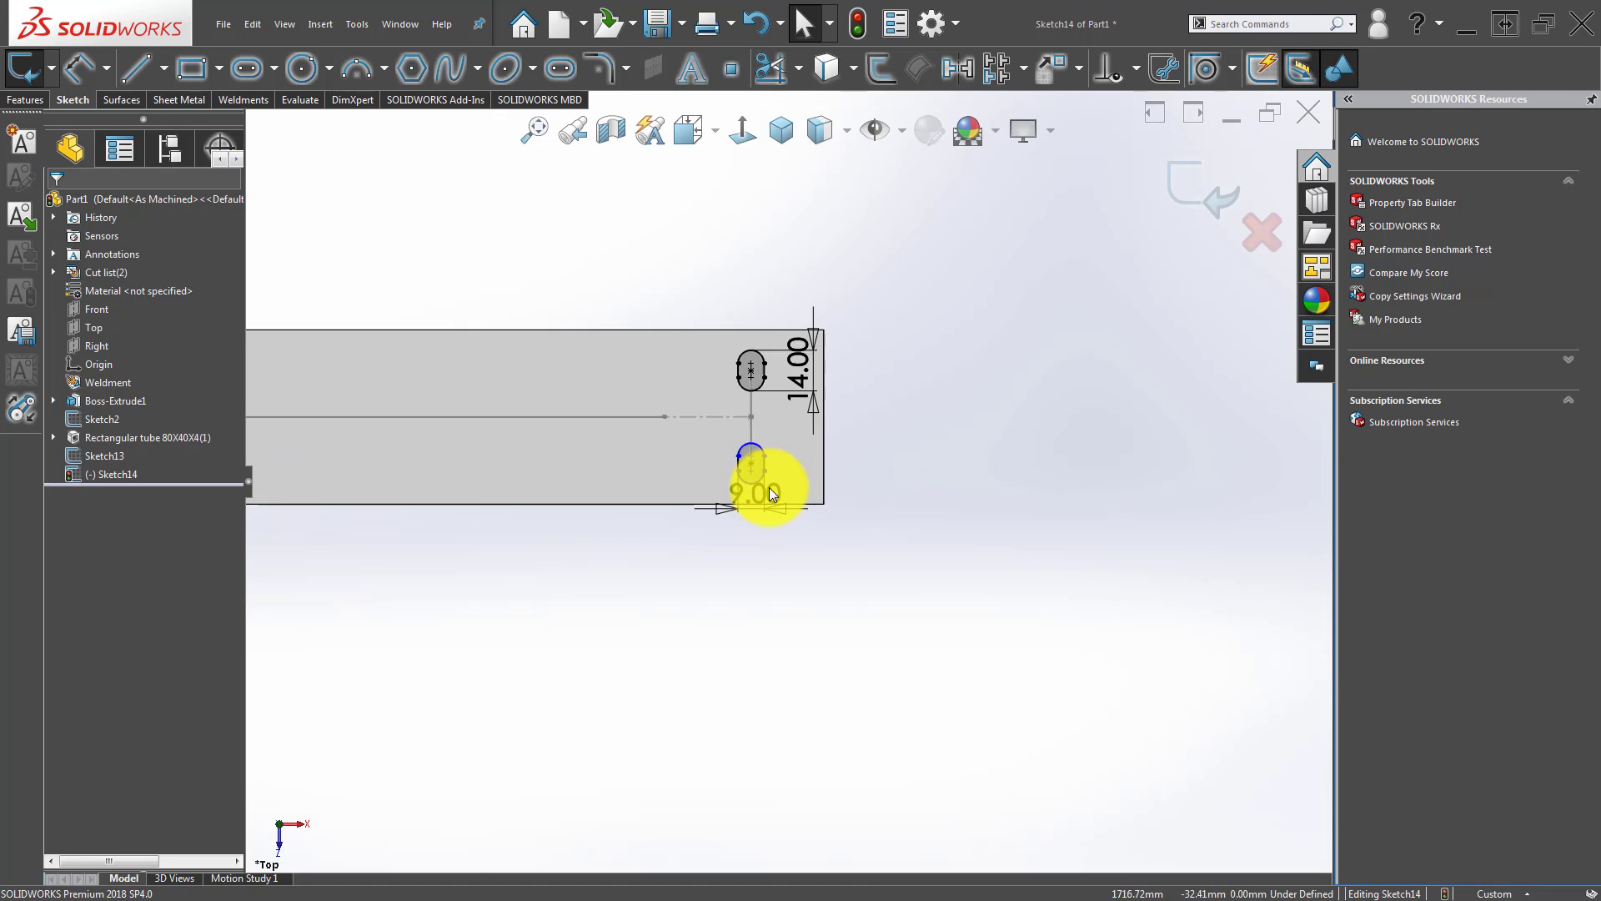
scroll(769, 487, "down", 3)
right_click_drag(899, 534, 839, 356)
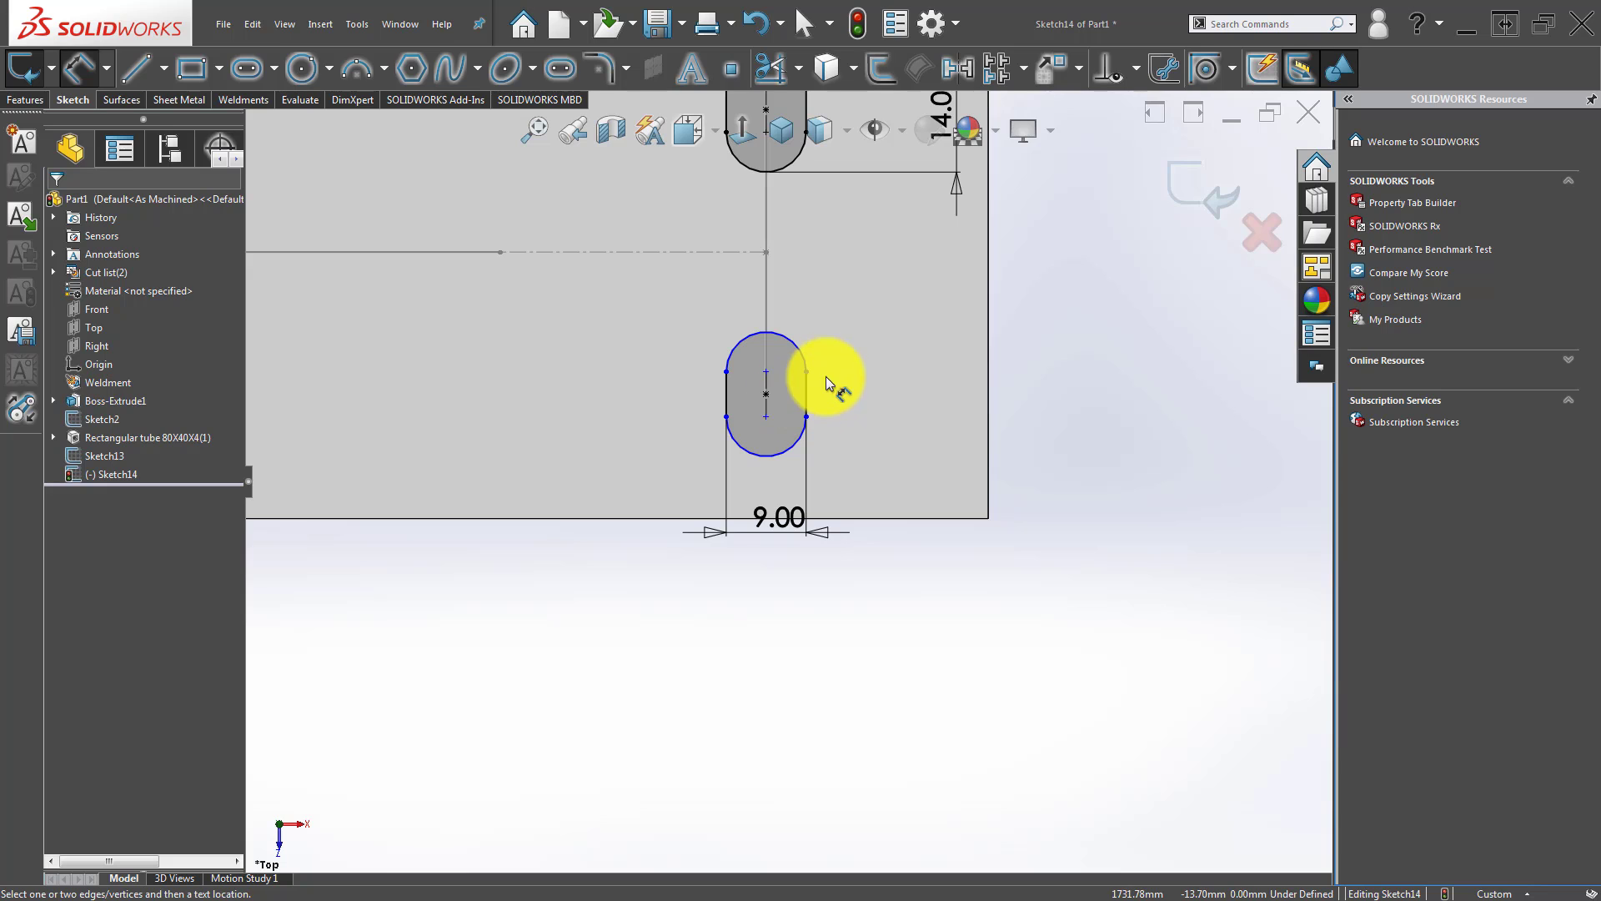
left_click(806, 385)
left_click(909, 391)
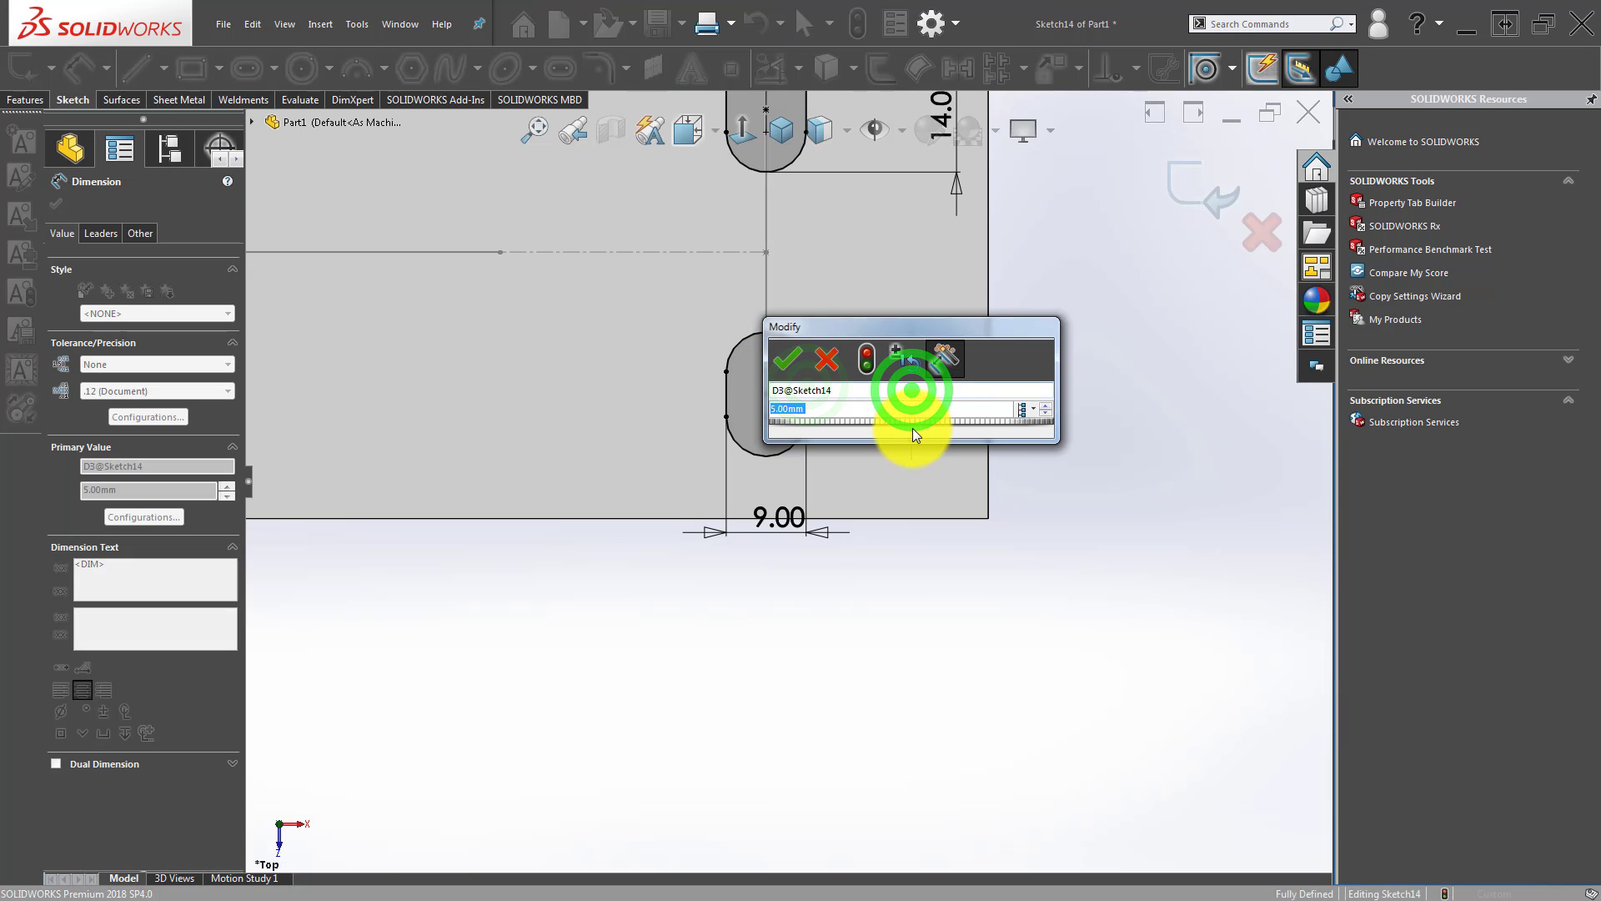
type("10")
key("Return")
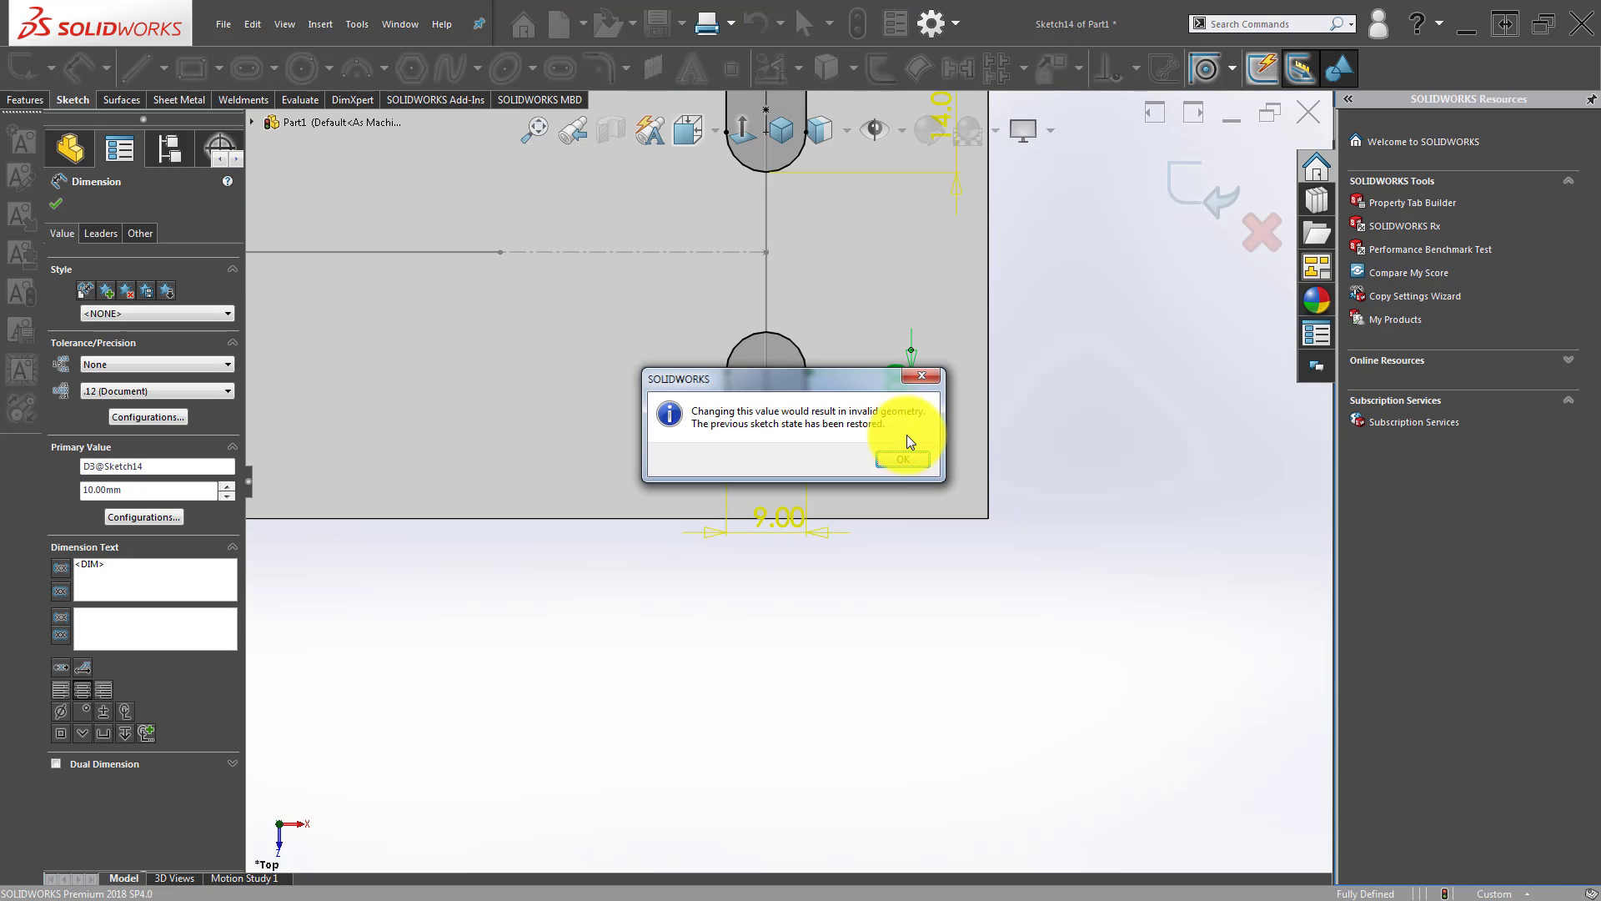
key("Return")
left_click(893, 395)
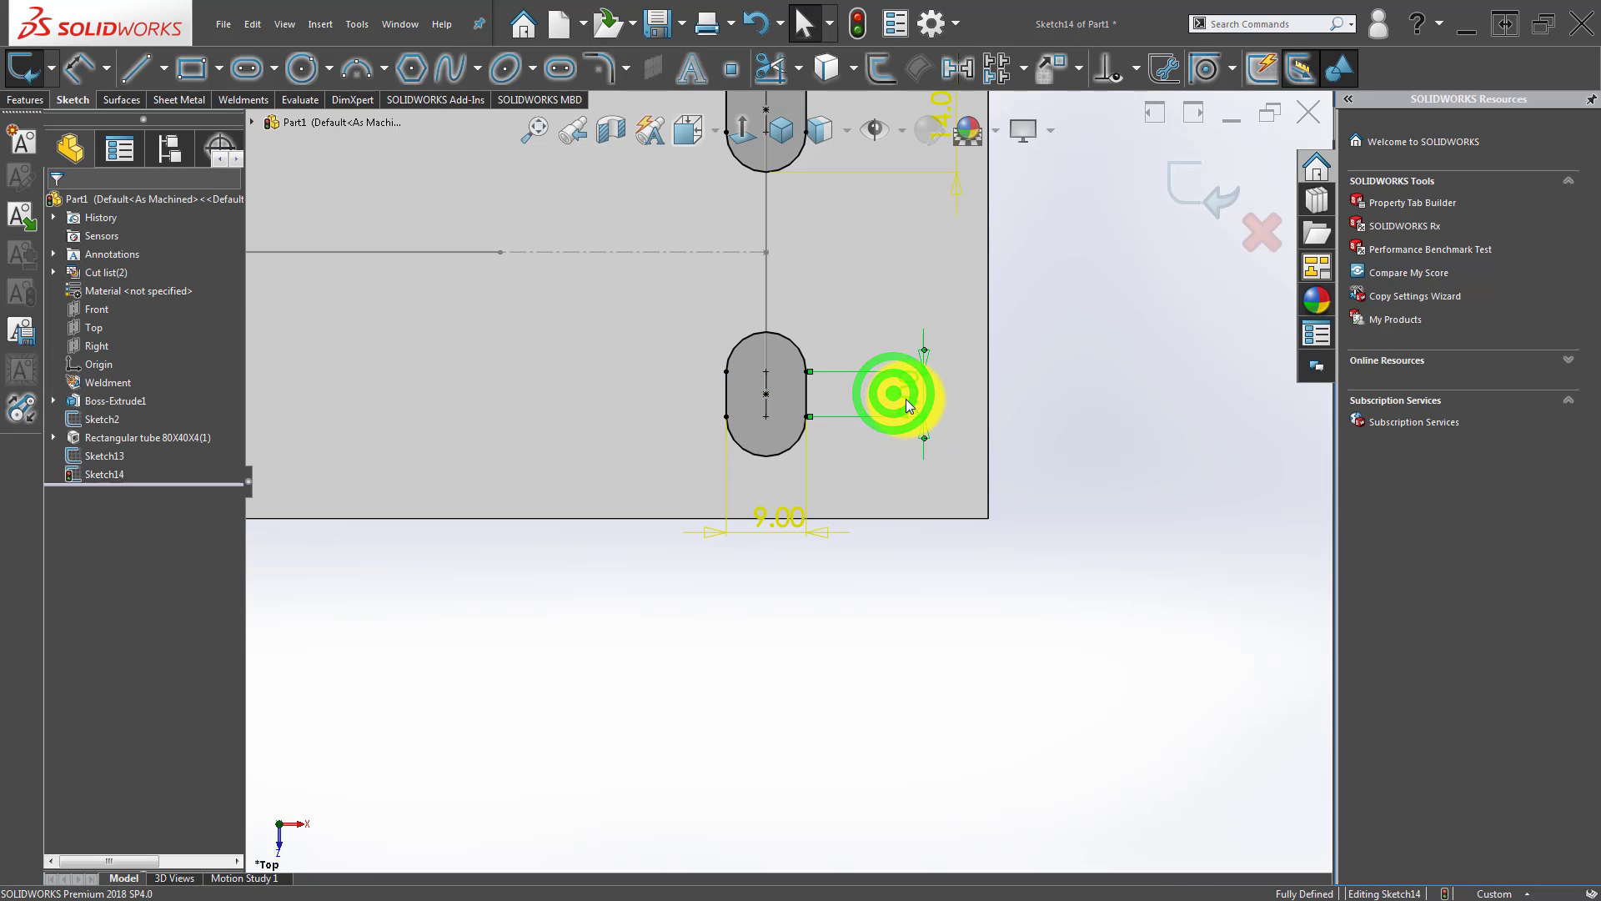
Delete the length dimension on the lower slot's right straight side.
key("Delete")
left_click(956, 582)
scroll(955, 582, "up", 5)
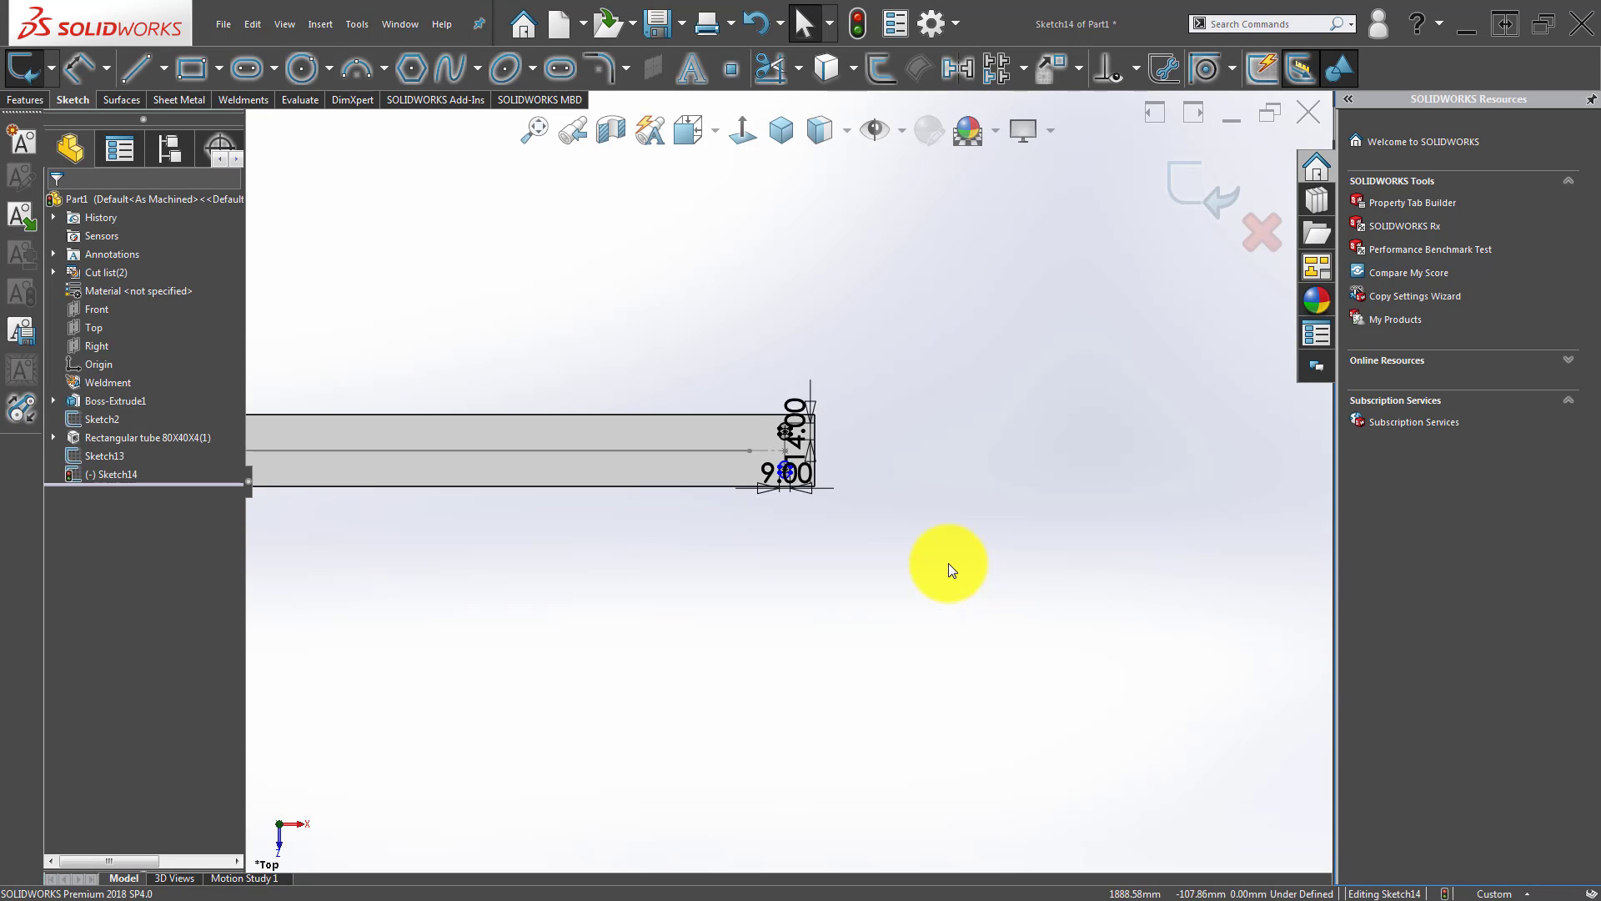
Inspect the lower slot at the bar's opposite end and check its relations and size parameters.
scroll(404, 522, "up", 6)
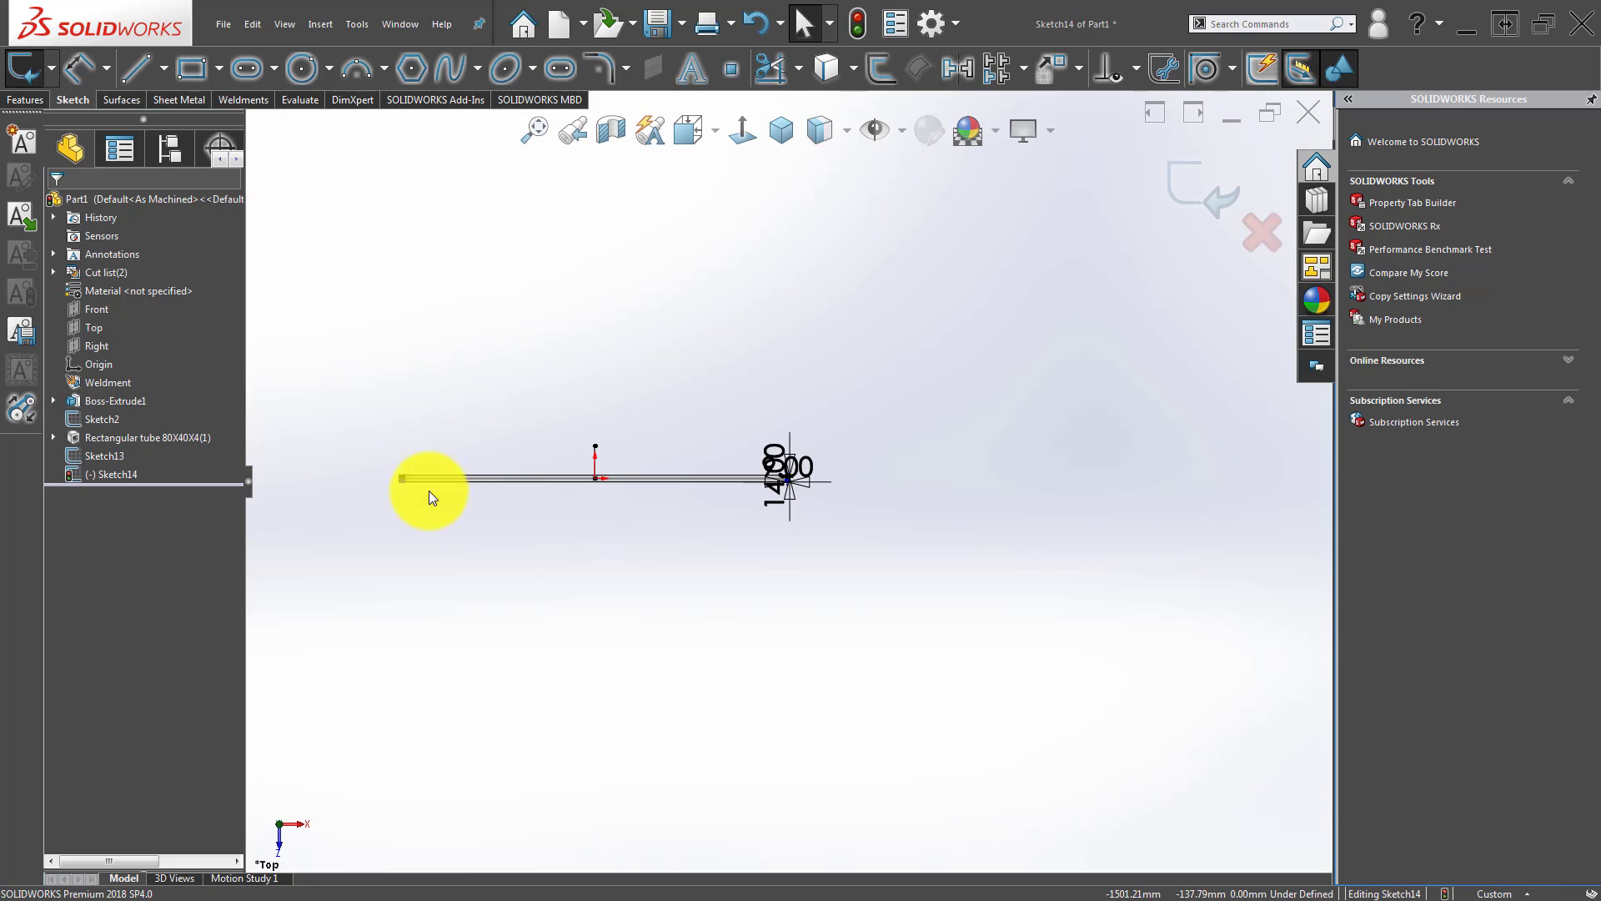
scroll(428, 490, "down", 10)
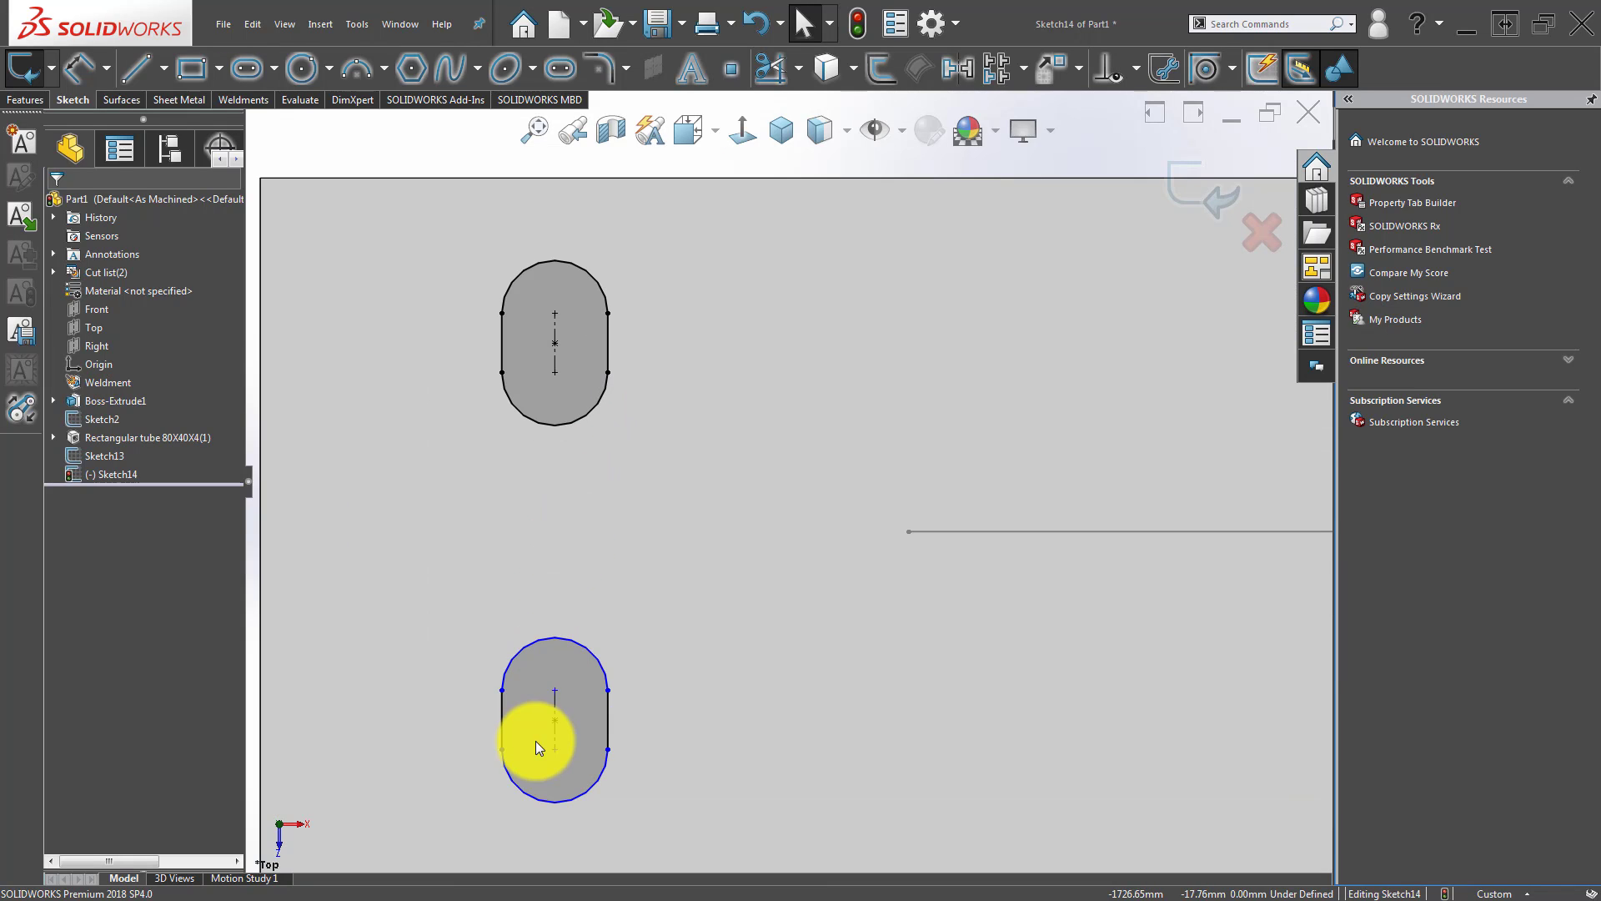
left_click_drag(557, 693, 777, 577)
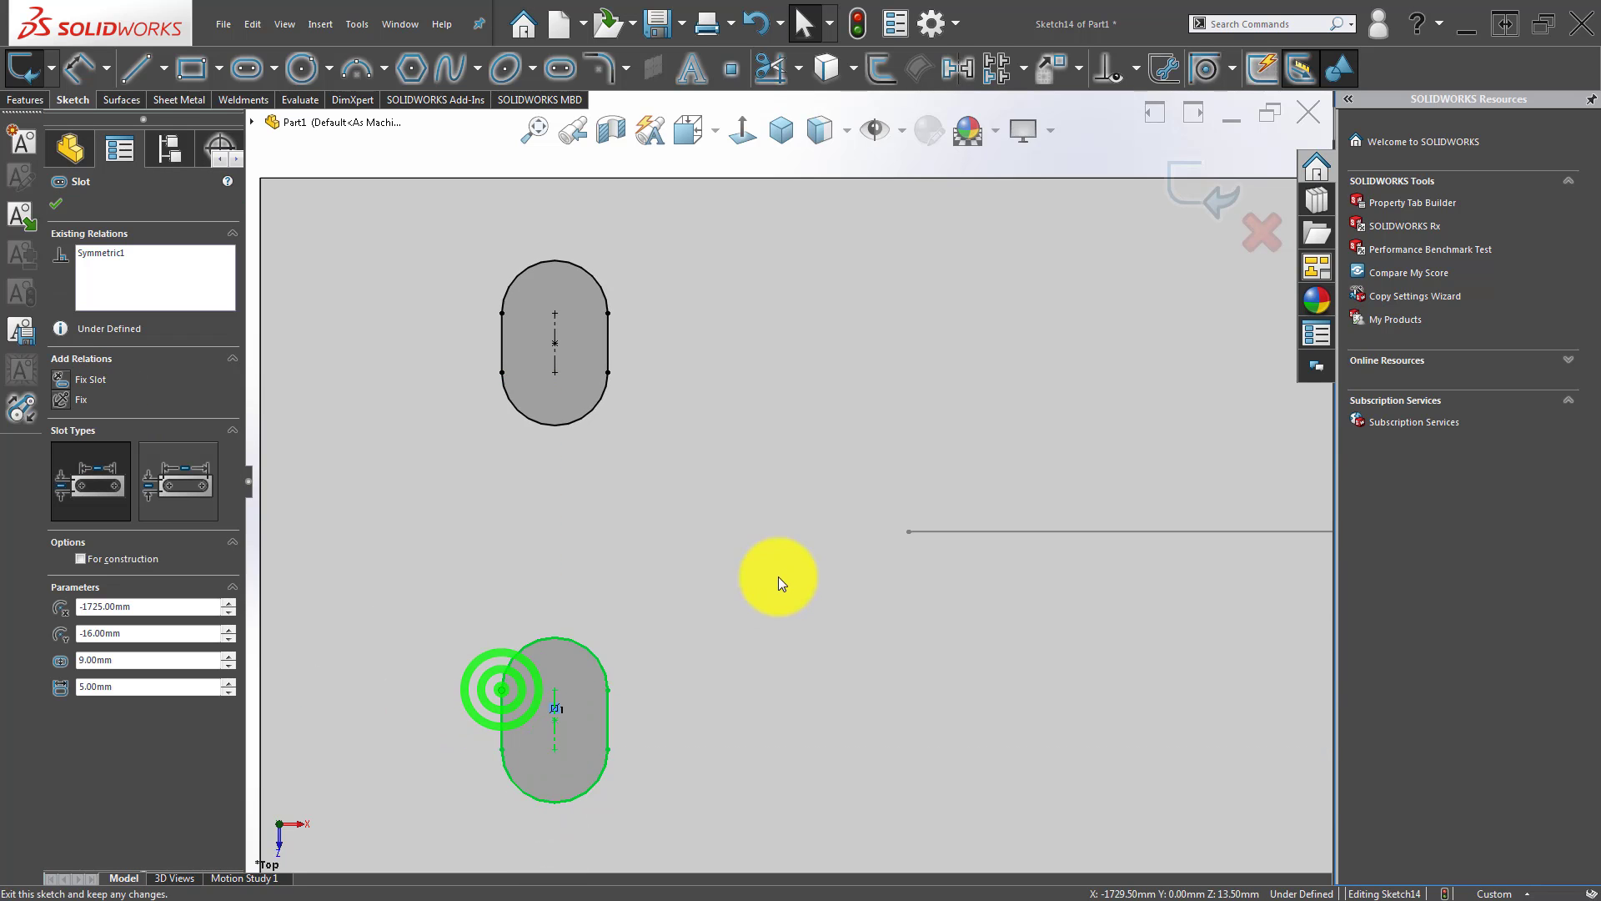
scroll(778, 577, "up", 6)
key("Escape")
Extrude-cut the end slots through the flat bar with the Through All end condition.
left_click(31, 98)
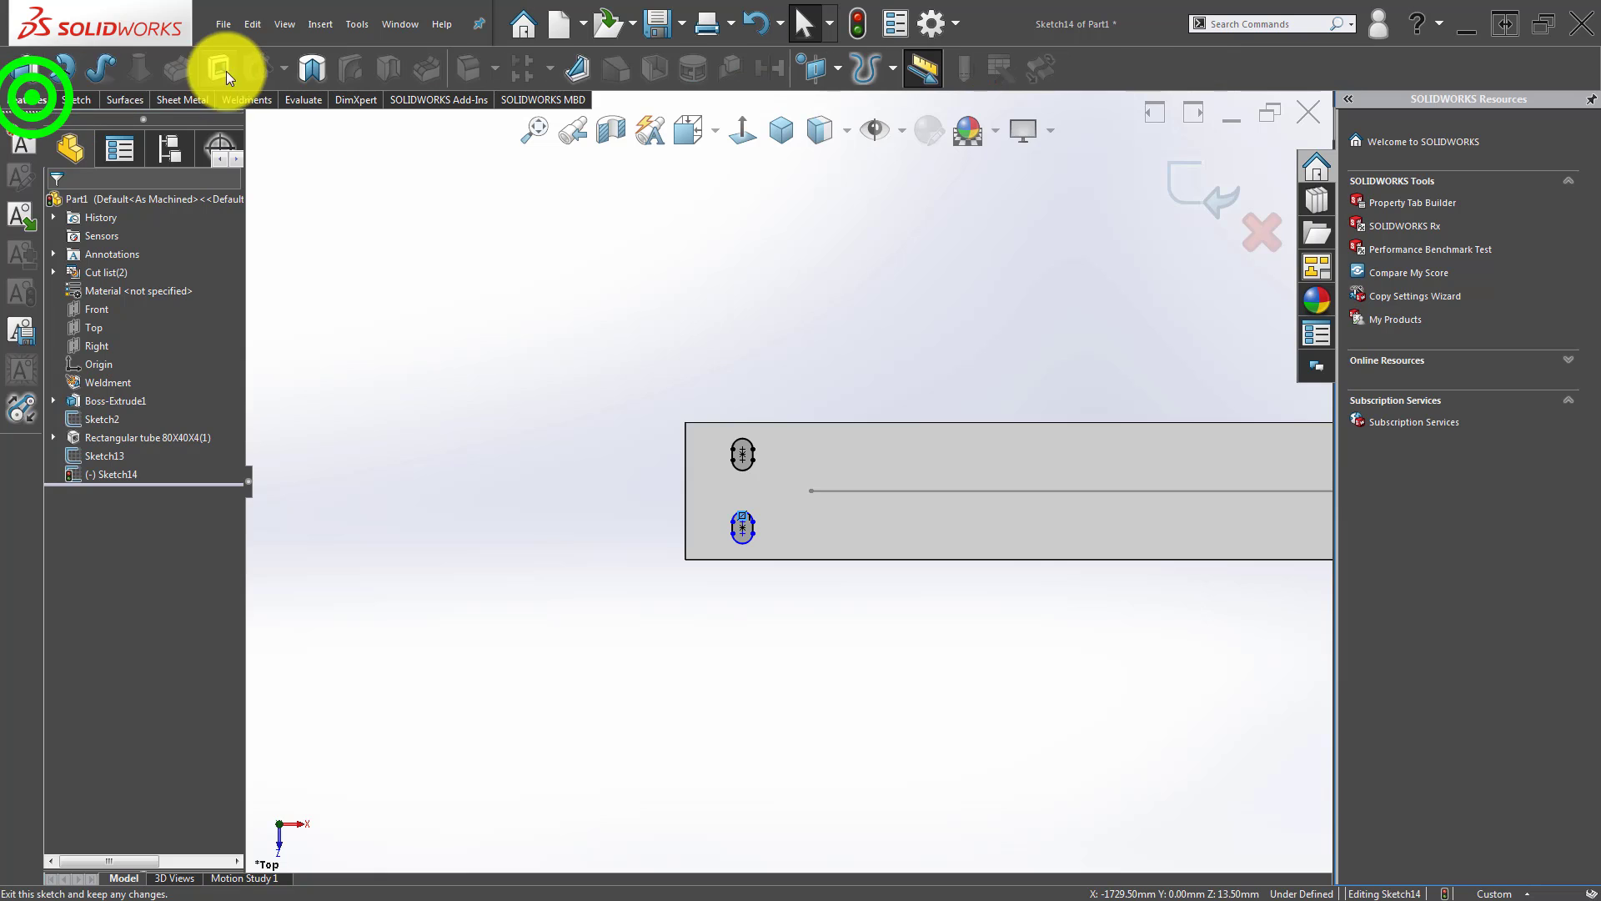
left_click(222, 69)
middle_click_drag(777, 527, 783, 319)
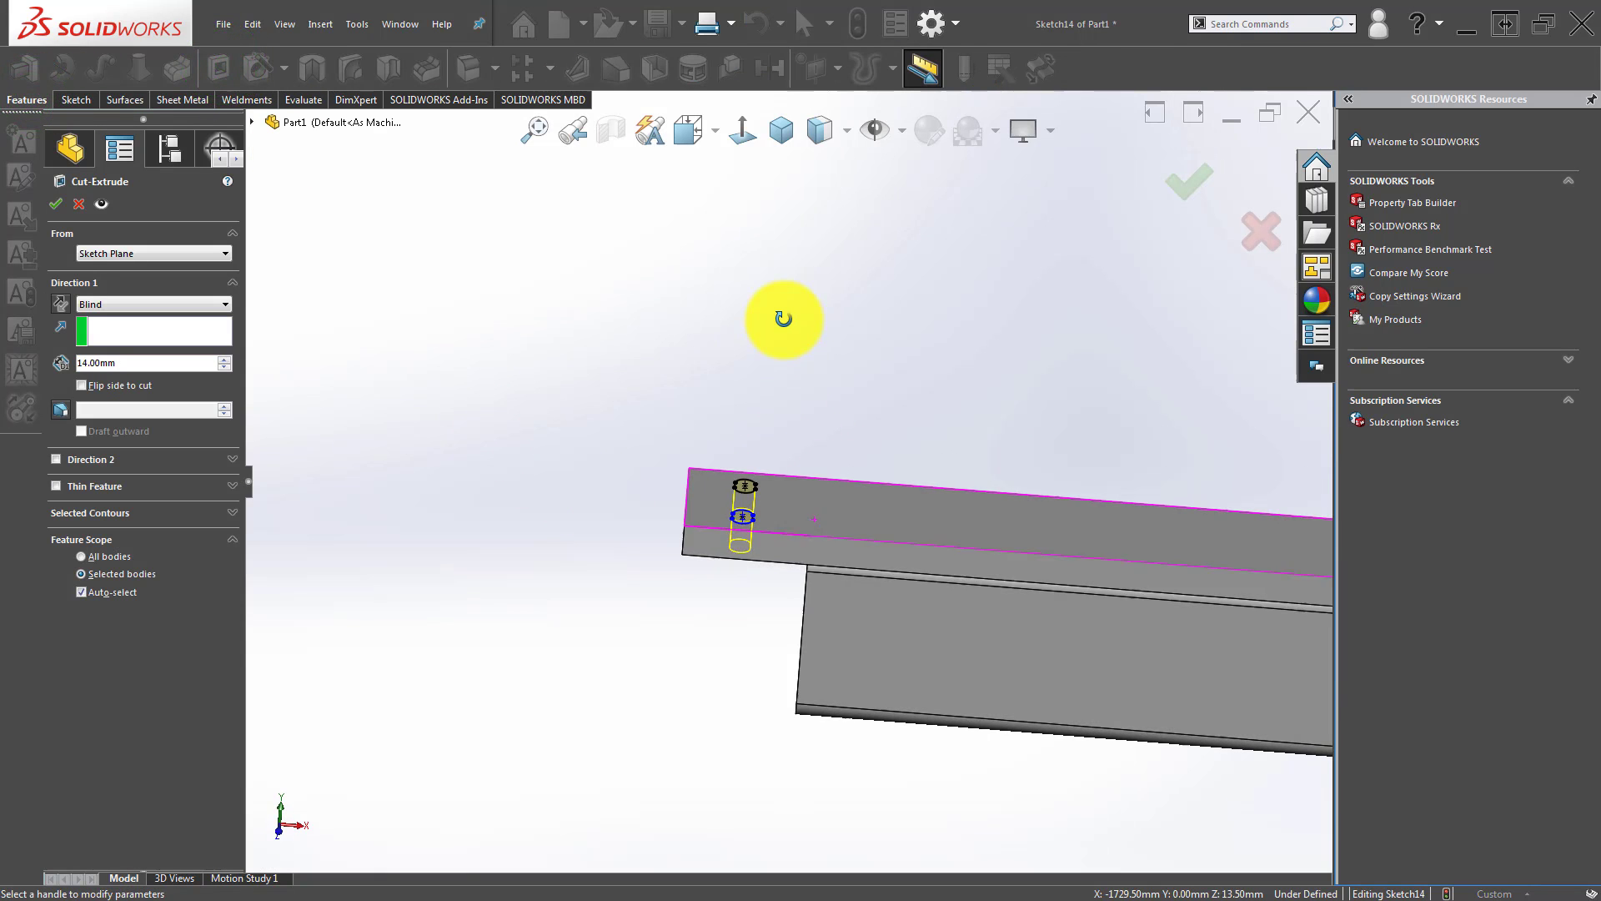
left_click(183, 302)
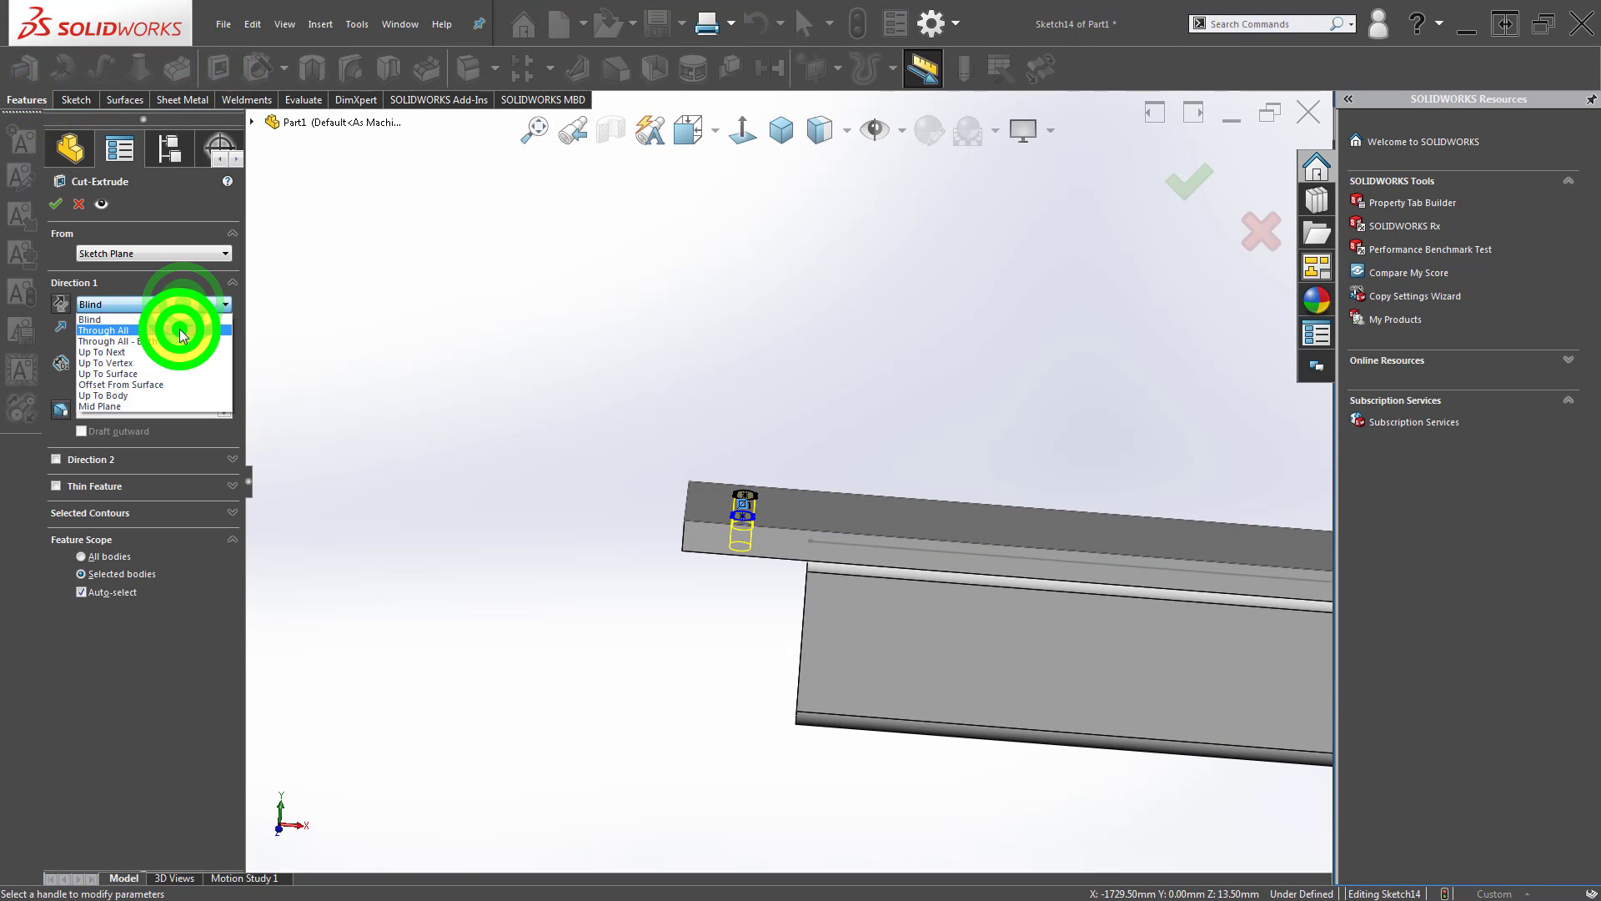
left_click(179, 329)
left_click(1172, 181)
left_click(899, 366)
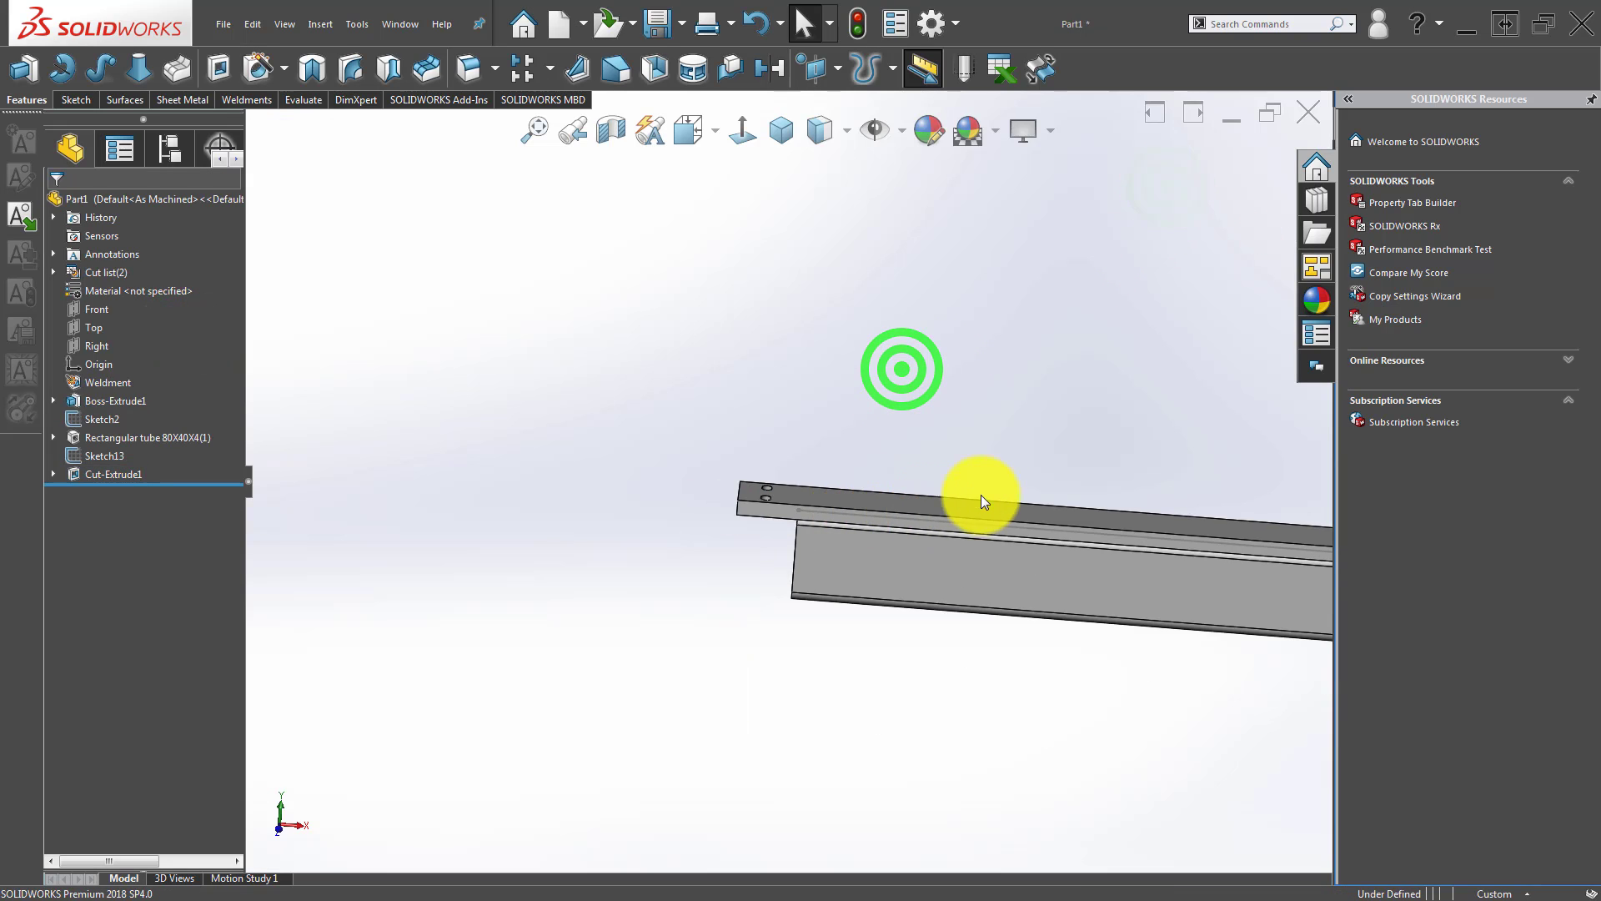
Make a new drawing from part APSM20303 with the draw template.
scroll(981, 494, "up", 8)
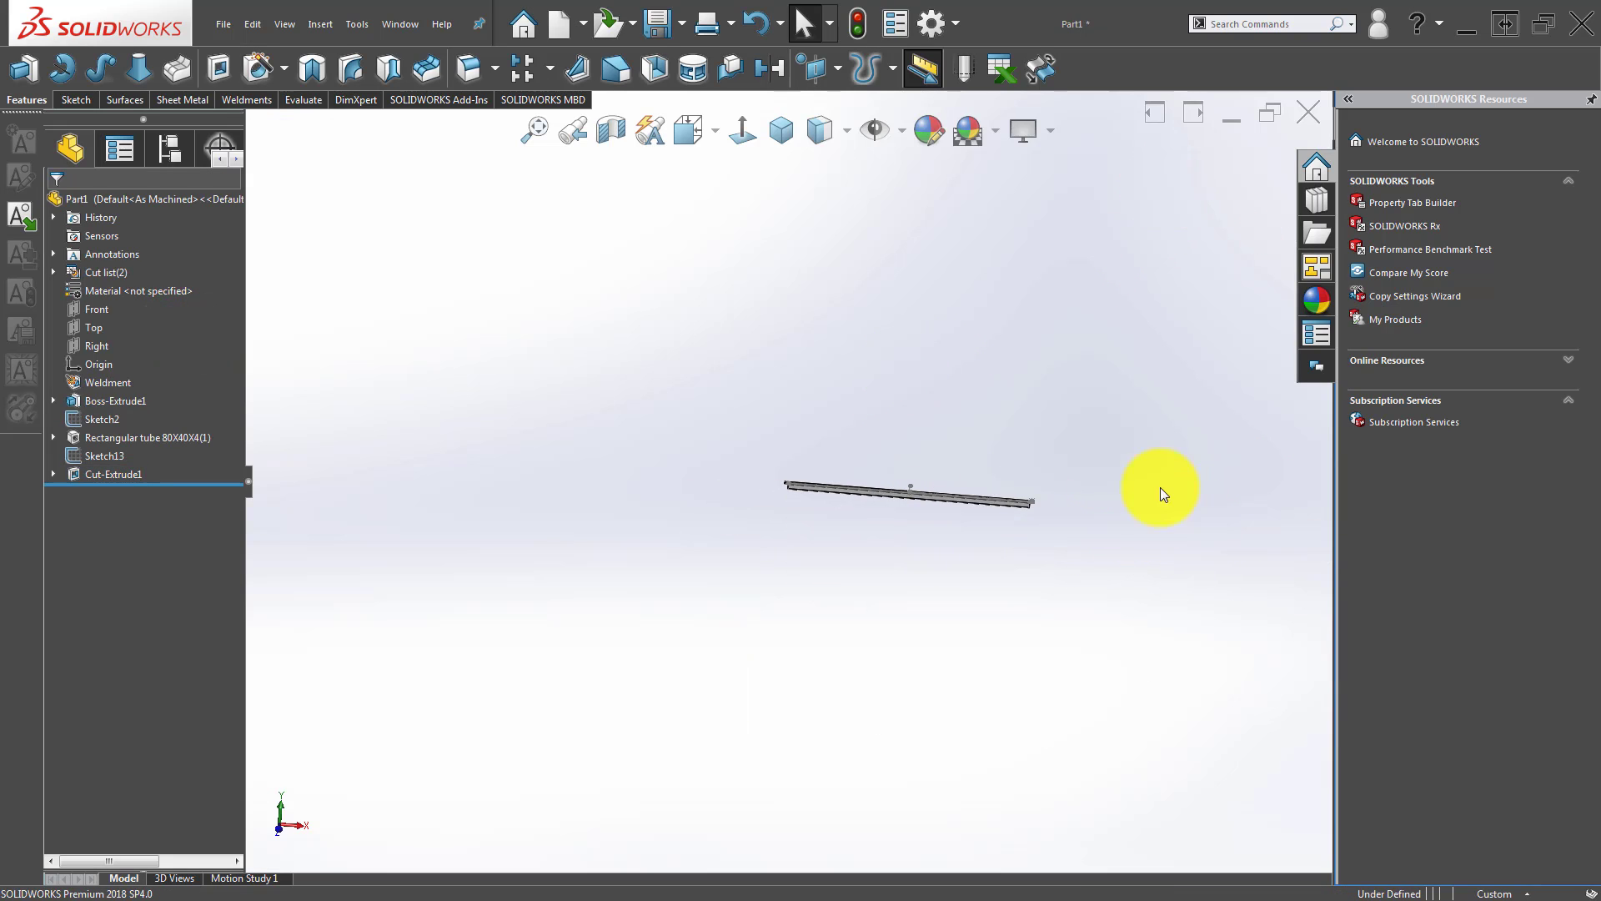
scroll(825, 507, "down", 10)
middle_click_drag(758, 519, 698, 409)
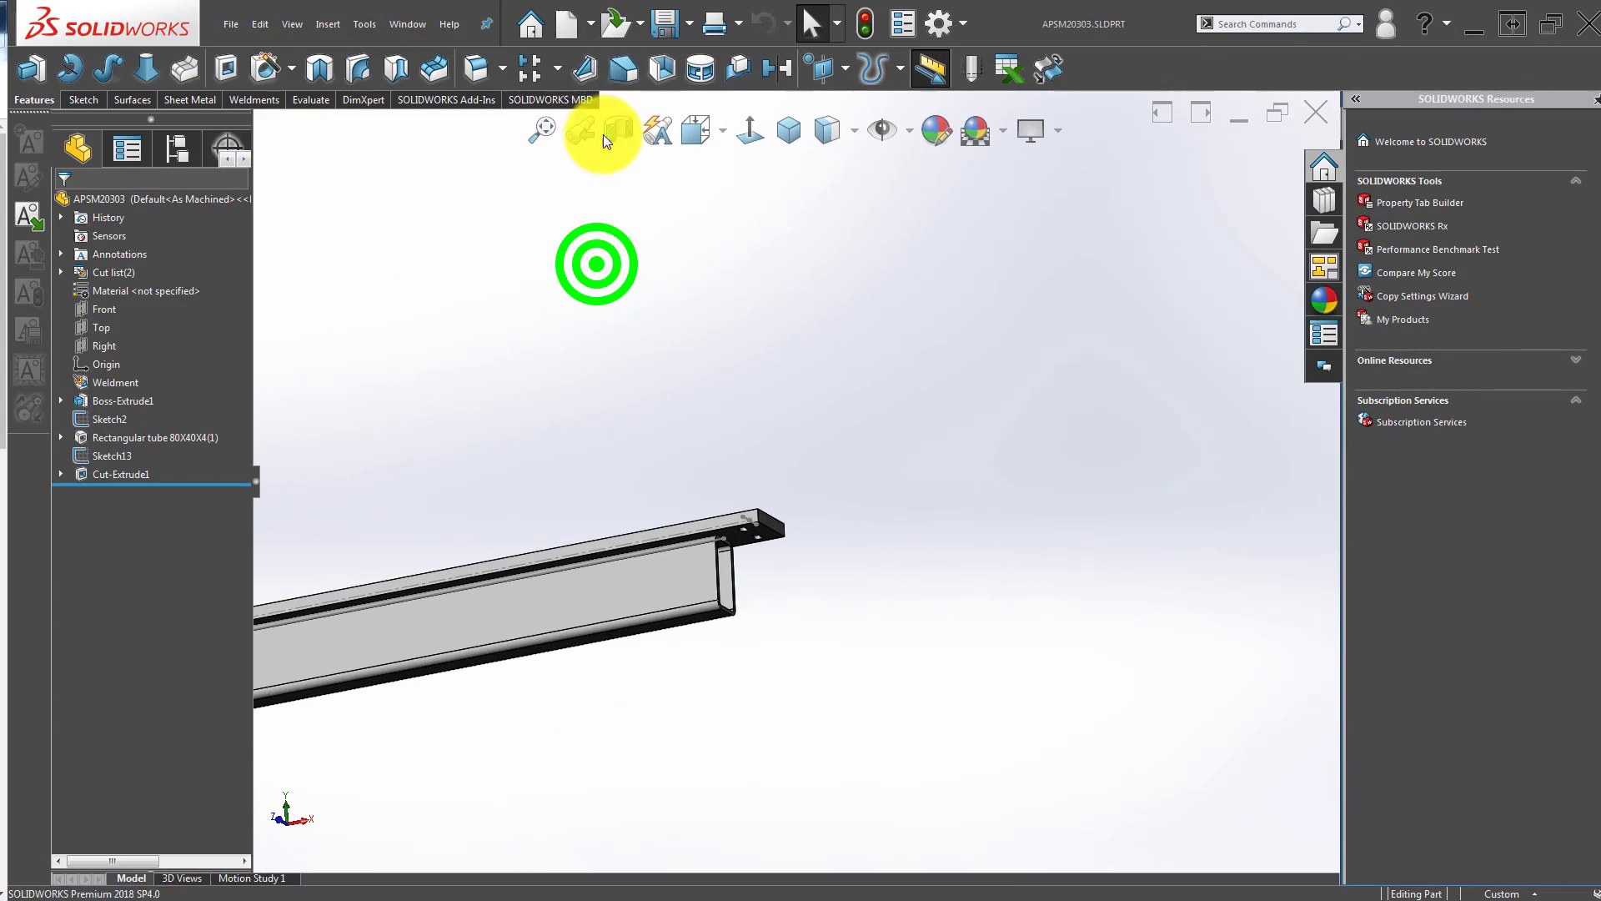
left_click(591, 24)
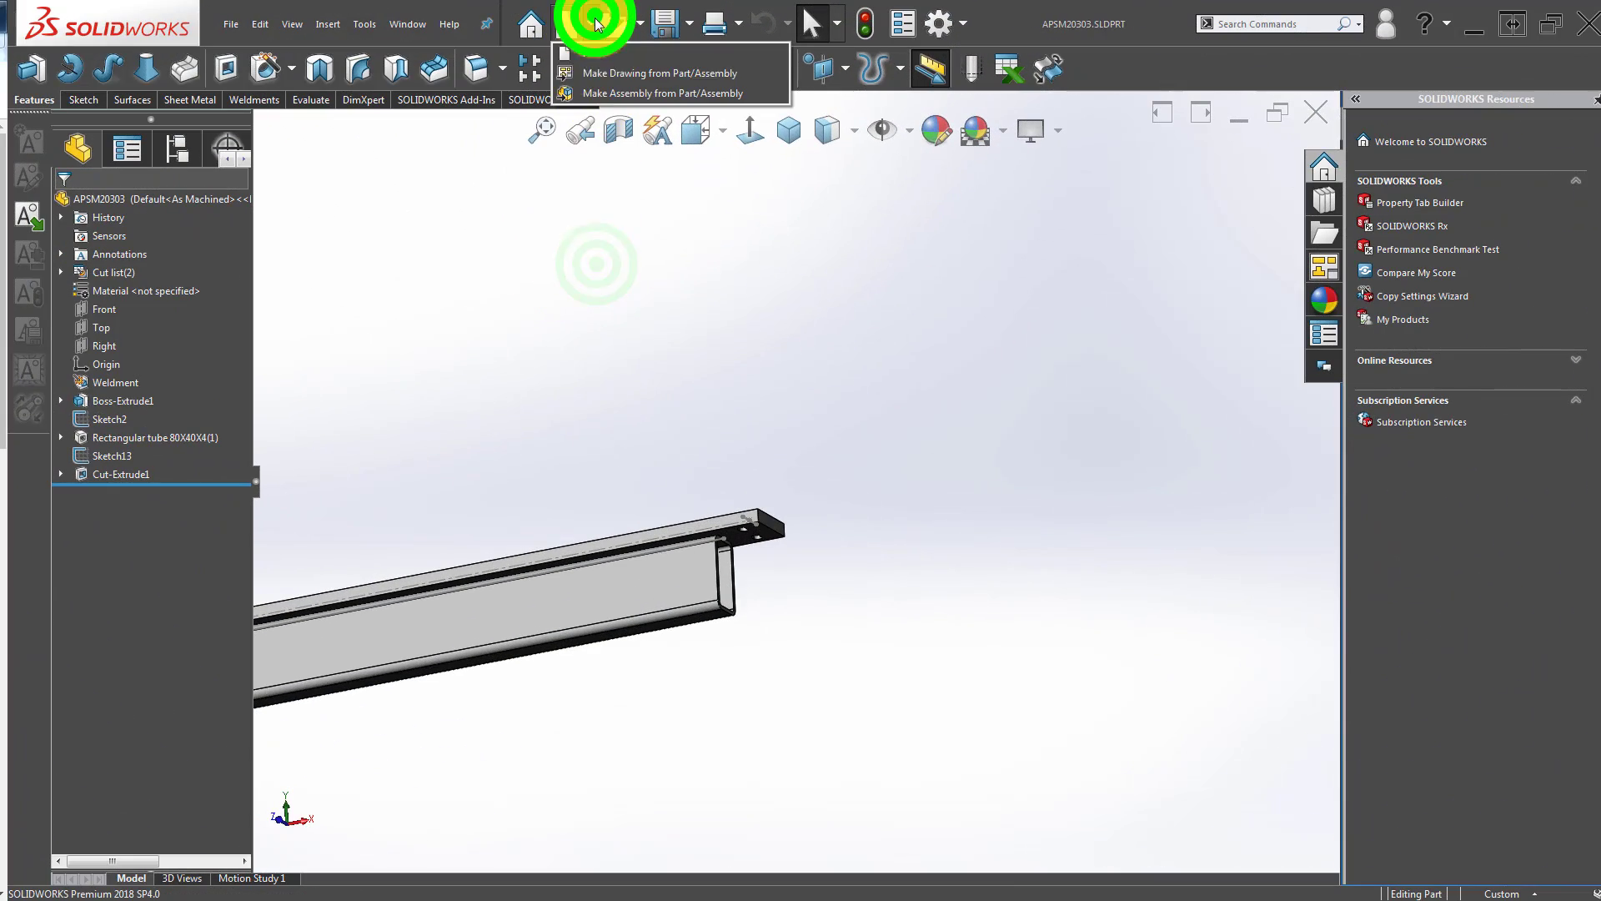
left_click(595, 69)
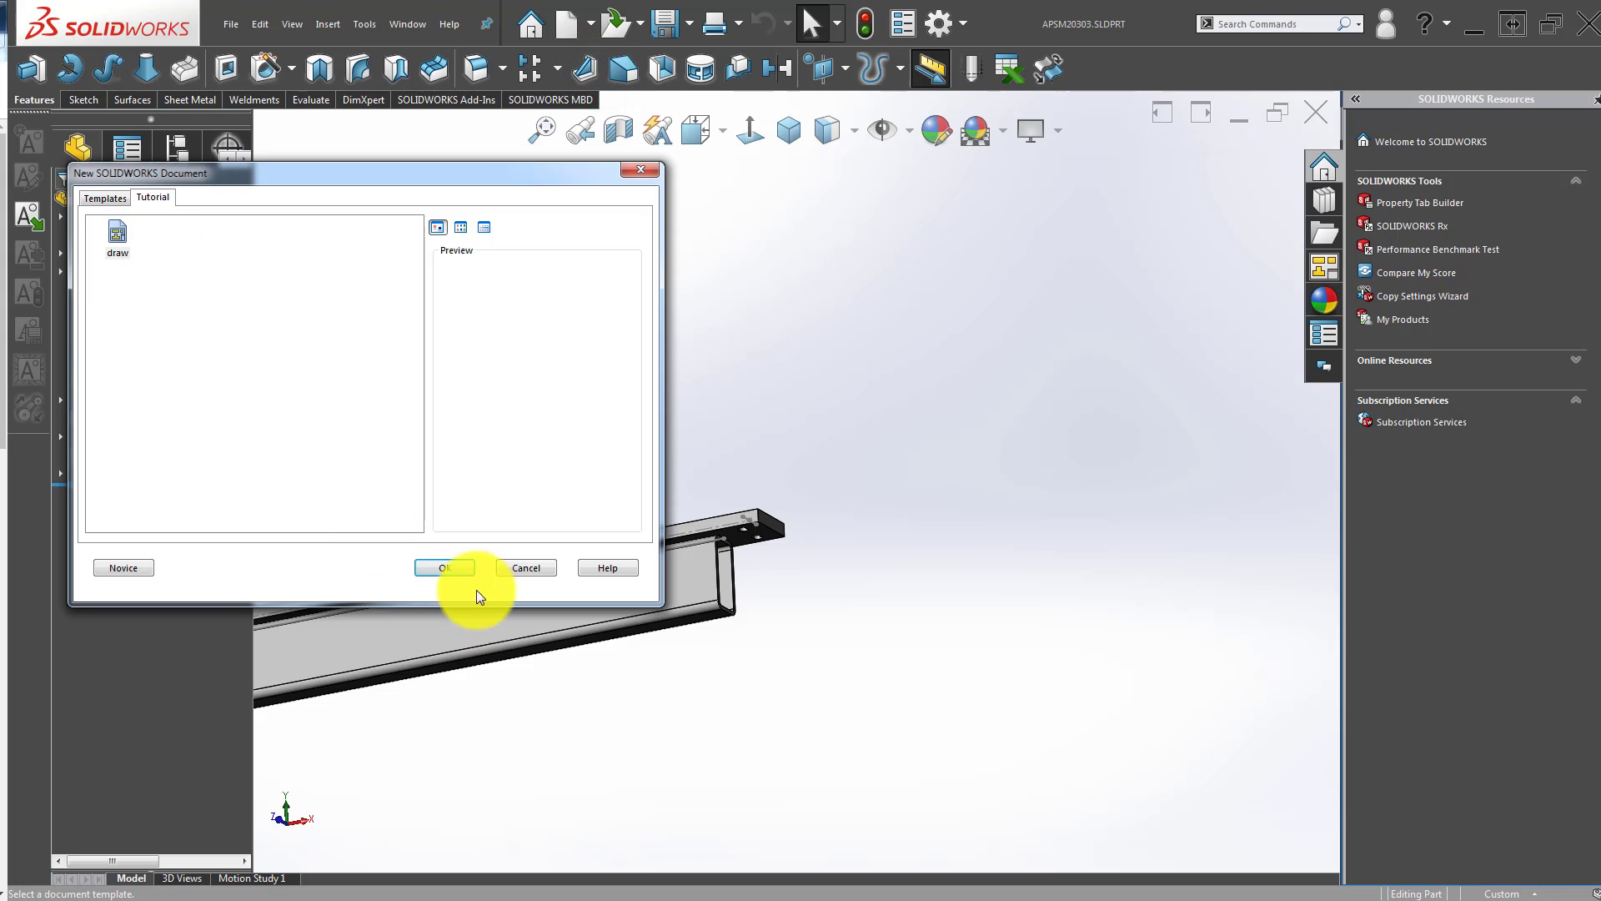
left_click(466, 567)
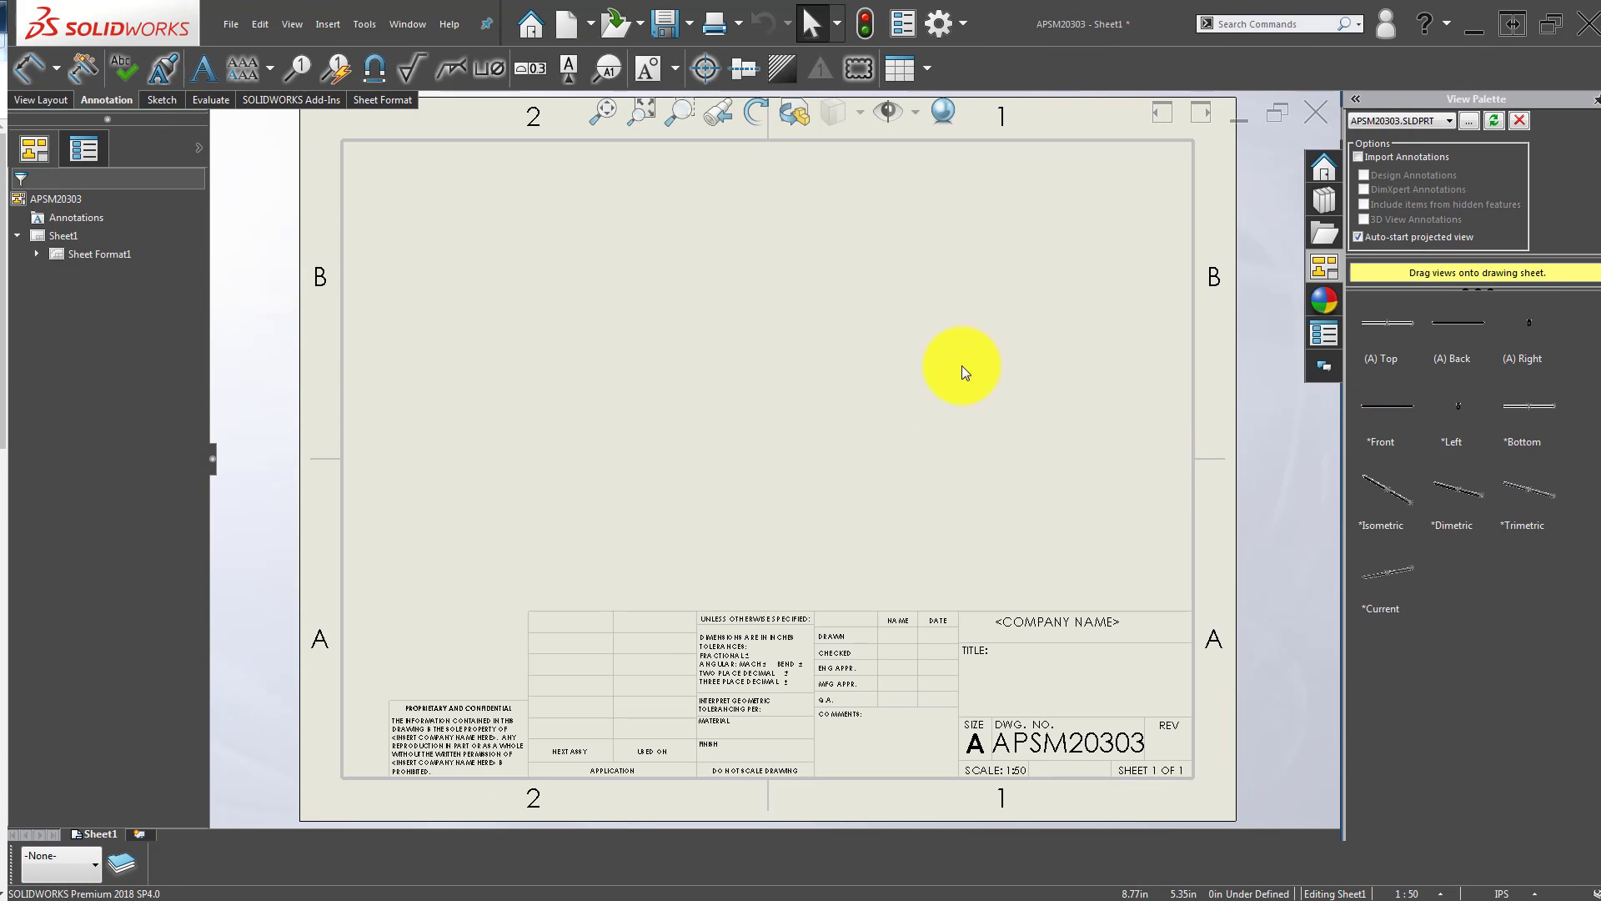
left_click(928, 365)
Place the part's Top view on the drawing sheet and cancel the automatic projected view.
left_click_drag(1384, 323, 651, 237)
scroll(593, 273, "down", 3)
middle_click_drag(656, 226, 522, 453)
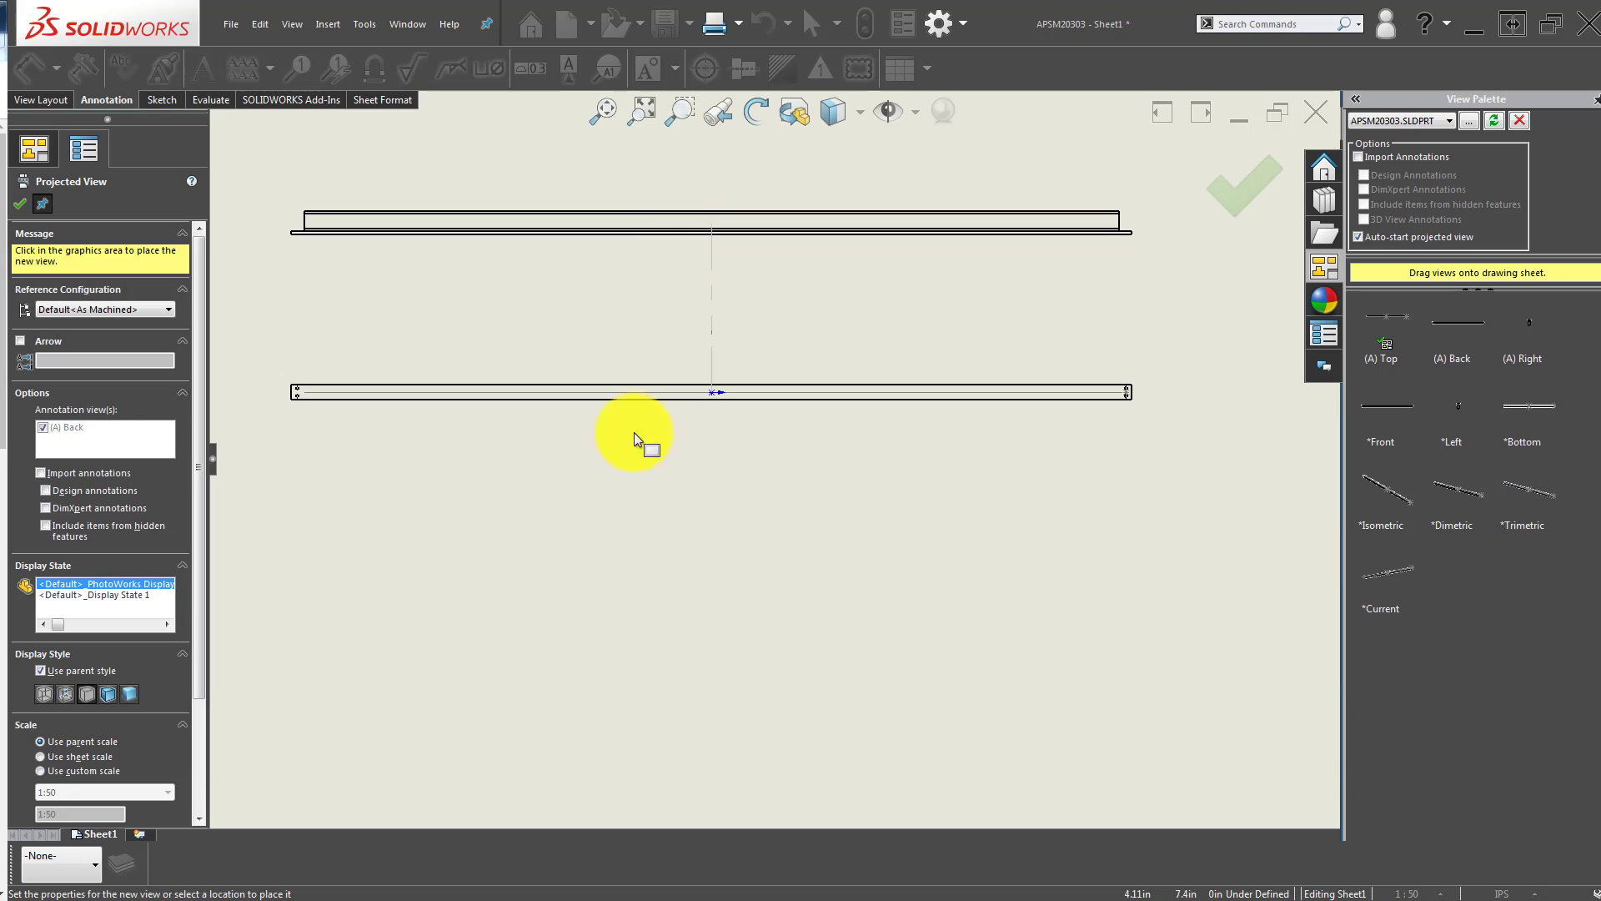
key("Escape")
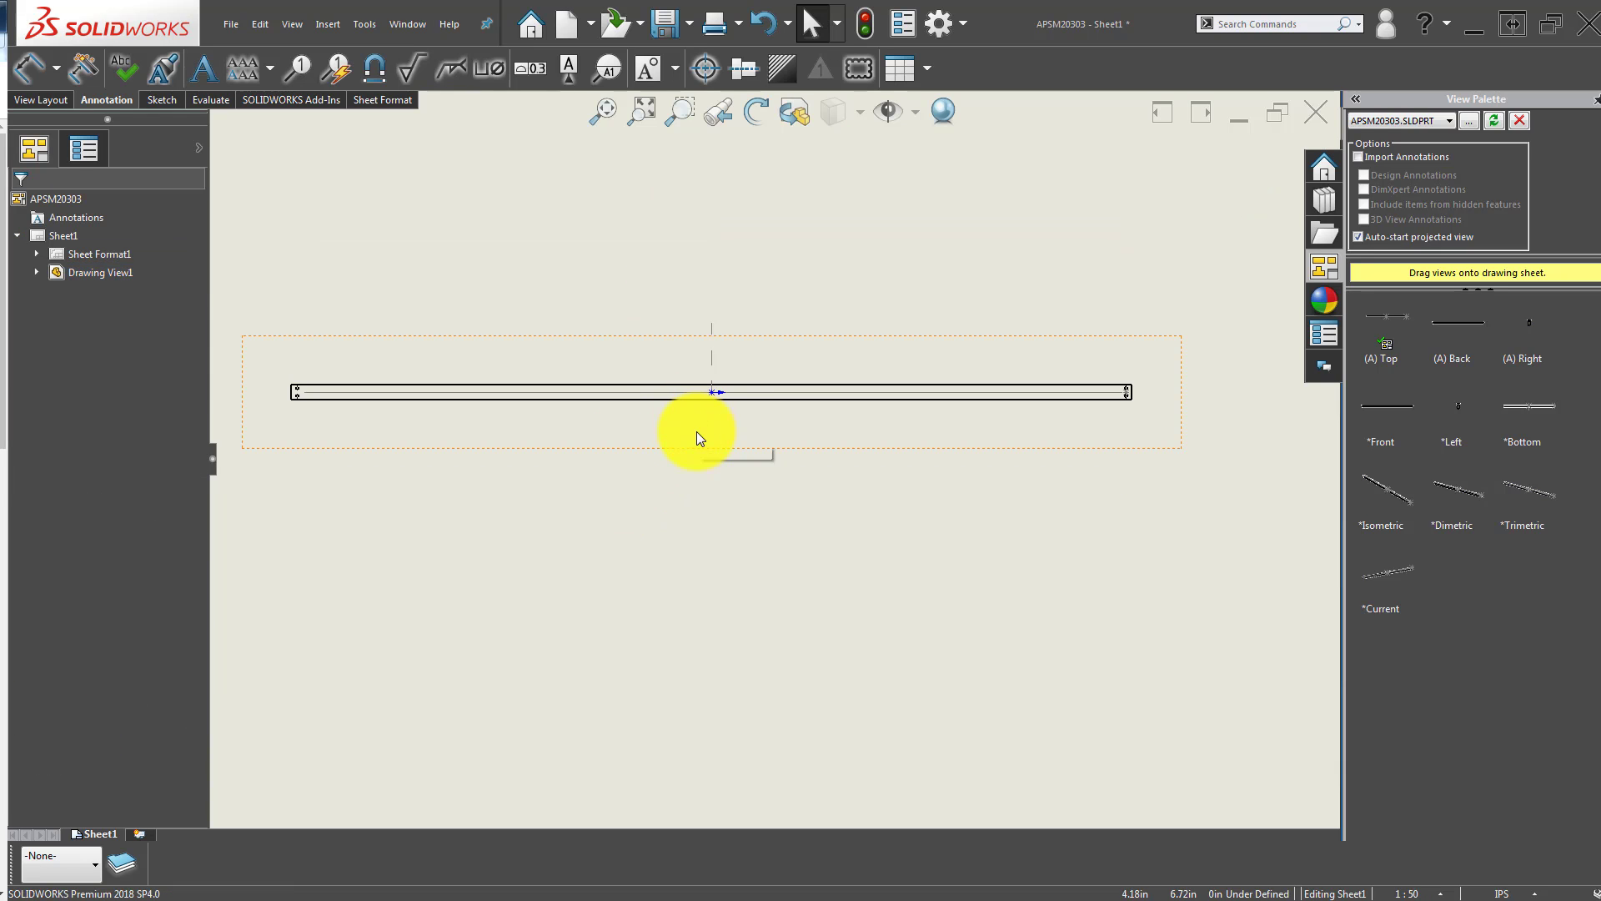
left_click(697, 433)
key("Escape")
Add a projected front view directly beneath the Top view.
left_click(43, 100)
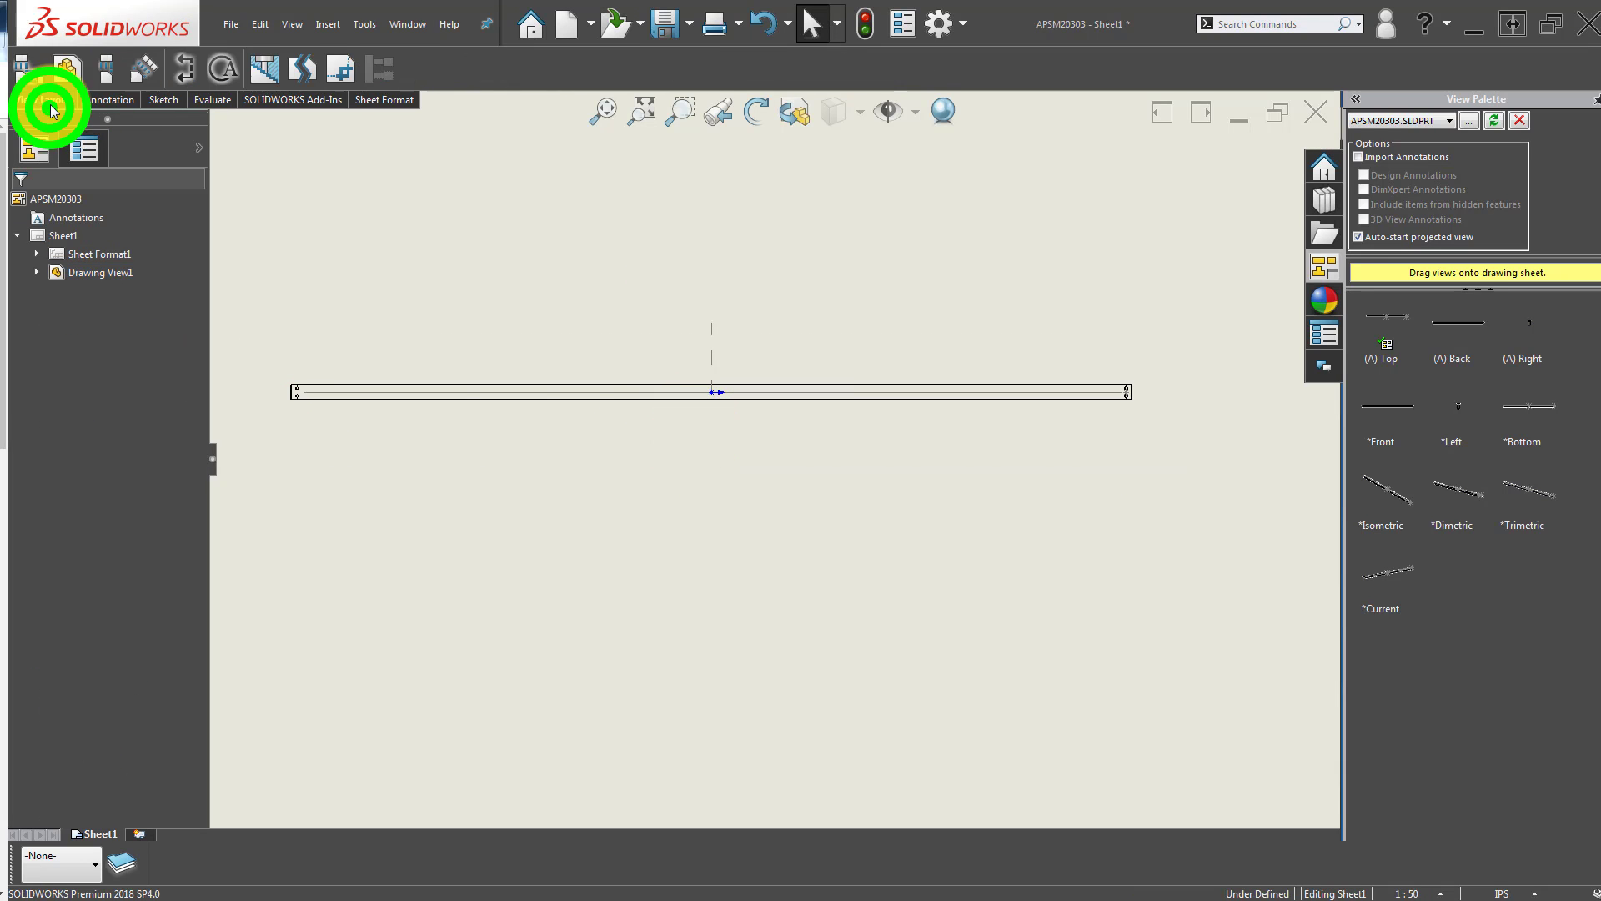
left_click(111, 74)
left_click(644, 407)
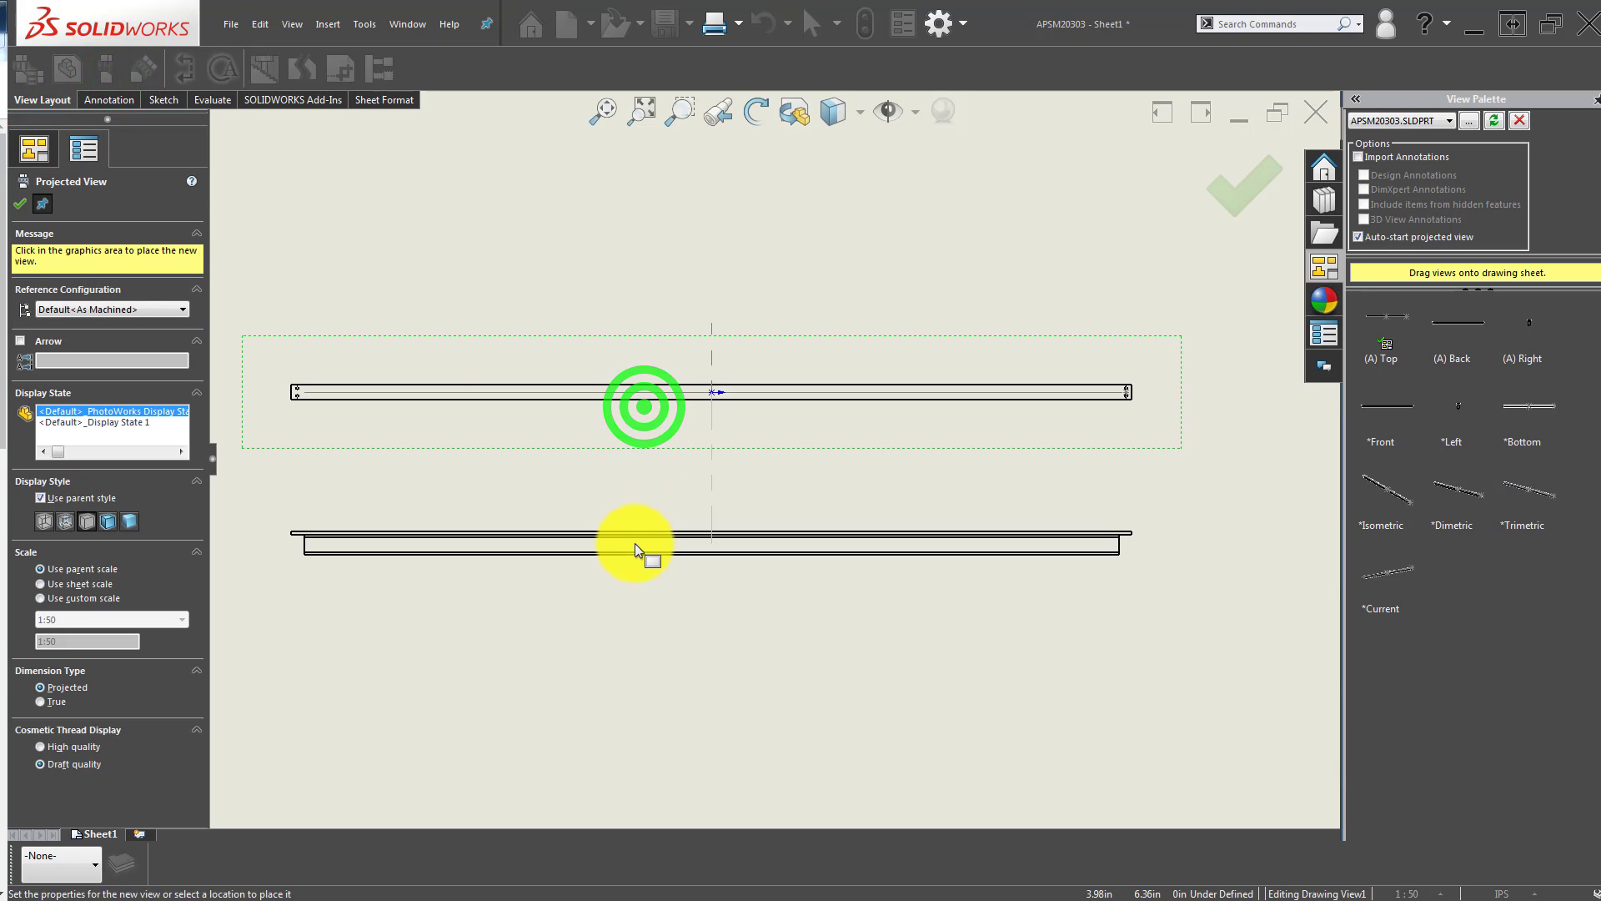
left_click(634, 543)
Delete the original Top view and move the remaining front view up the sheet.
left_click(541, 413)
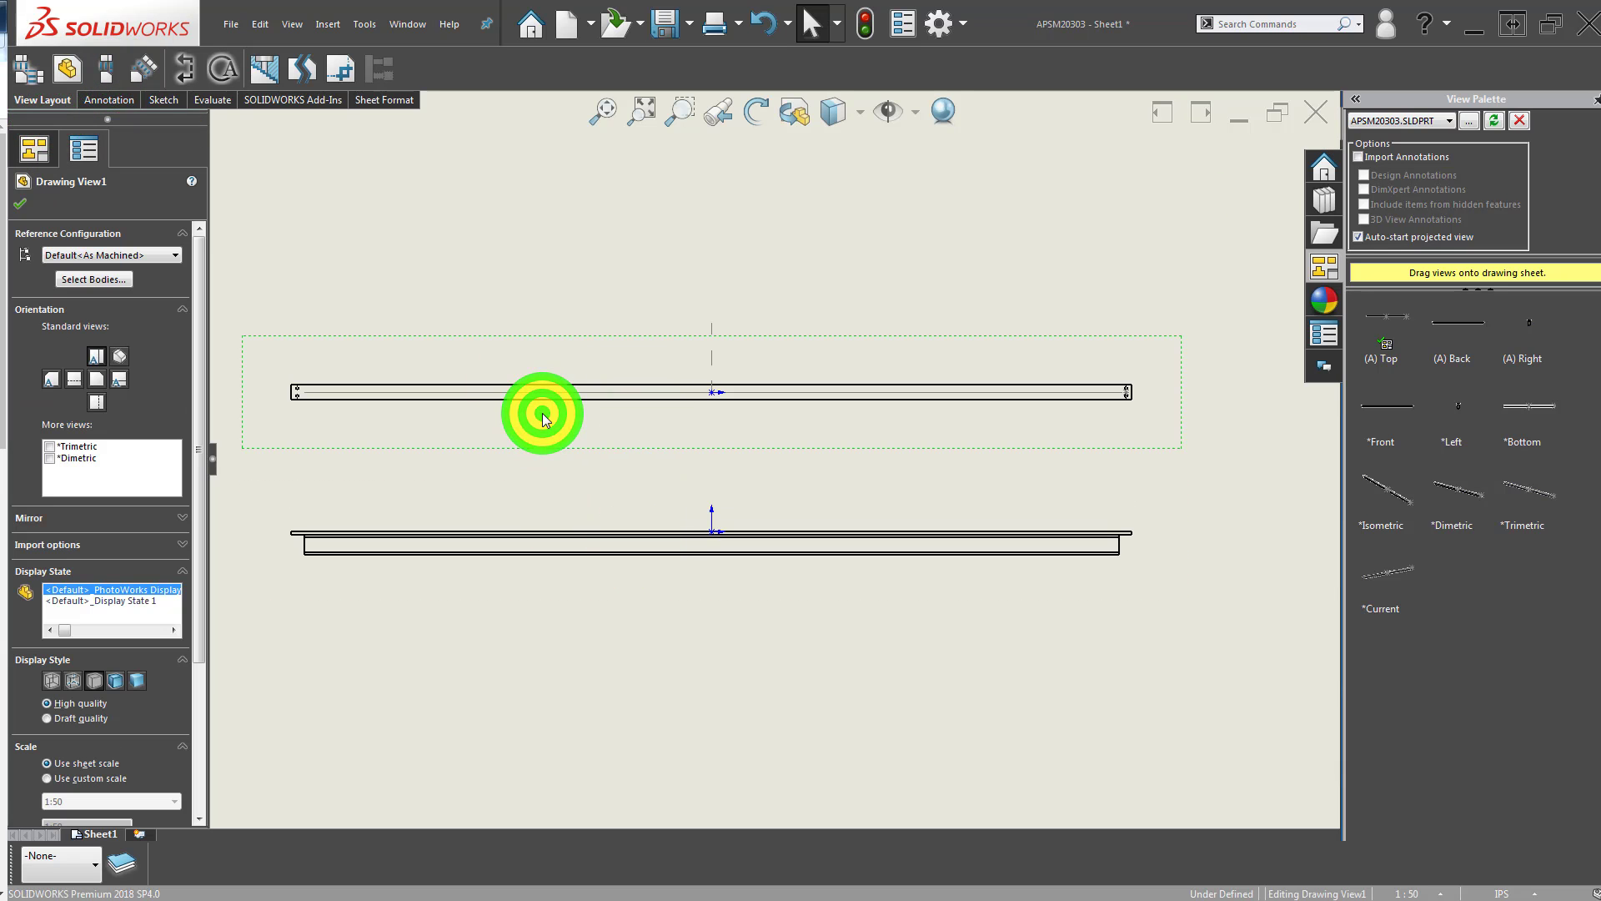
key("Delete")
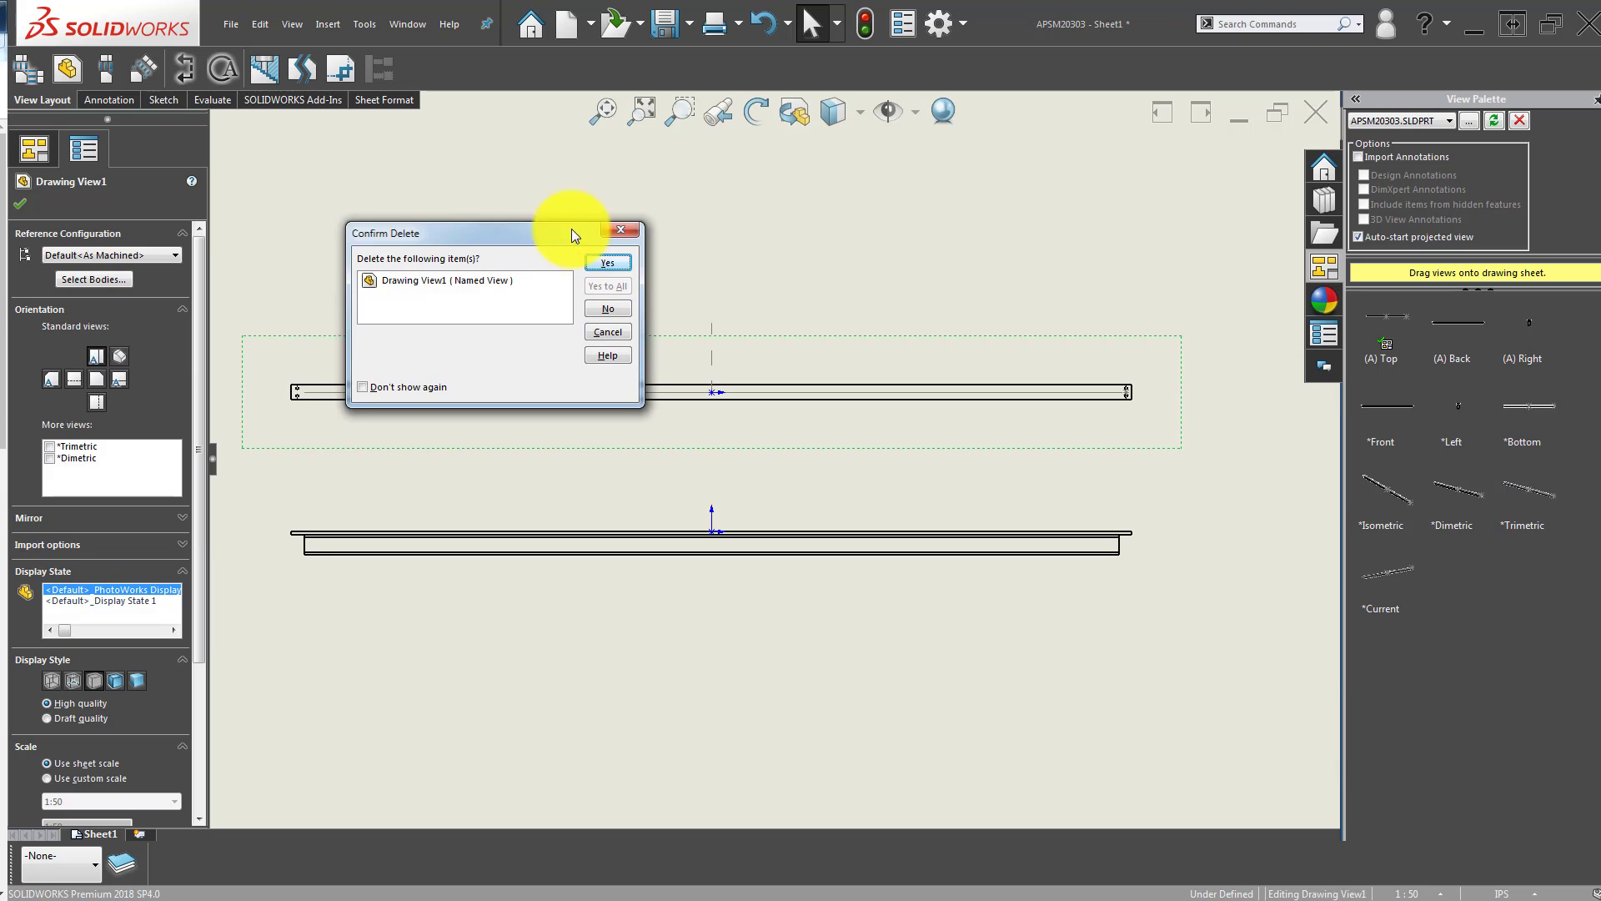
left_click(621, 258)
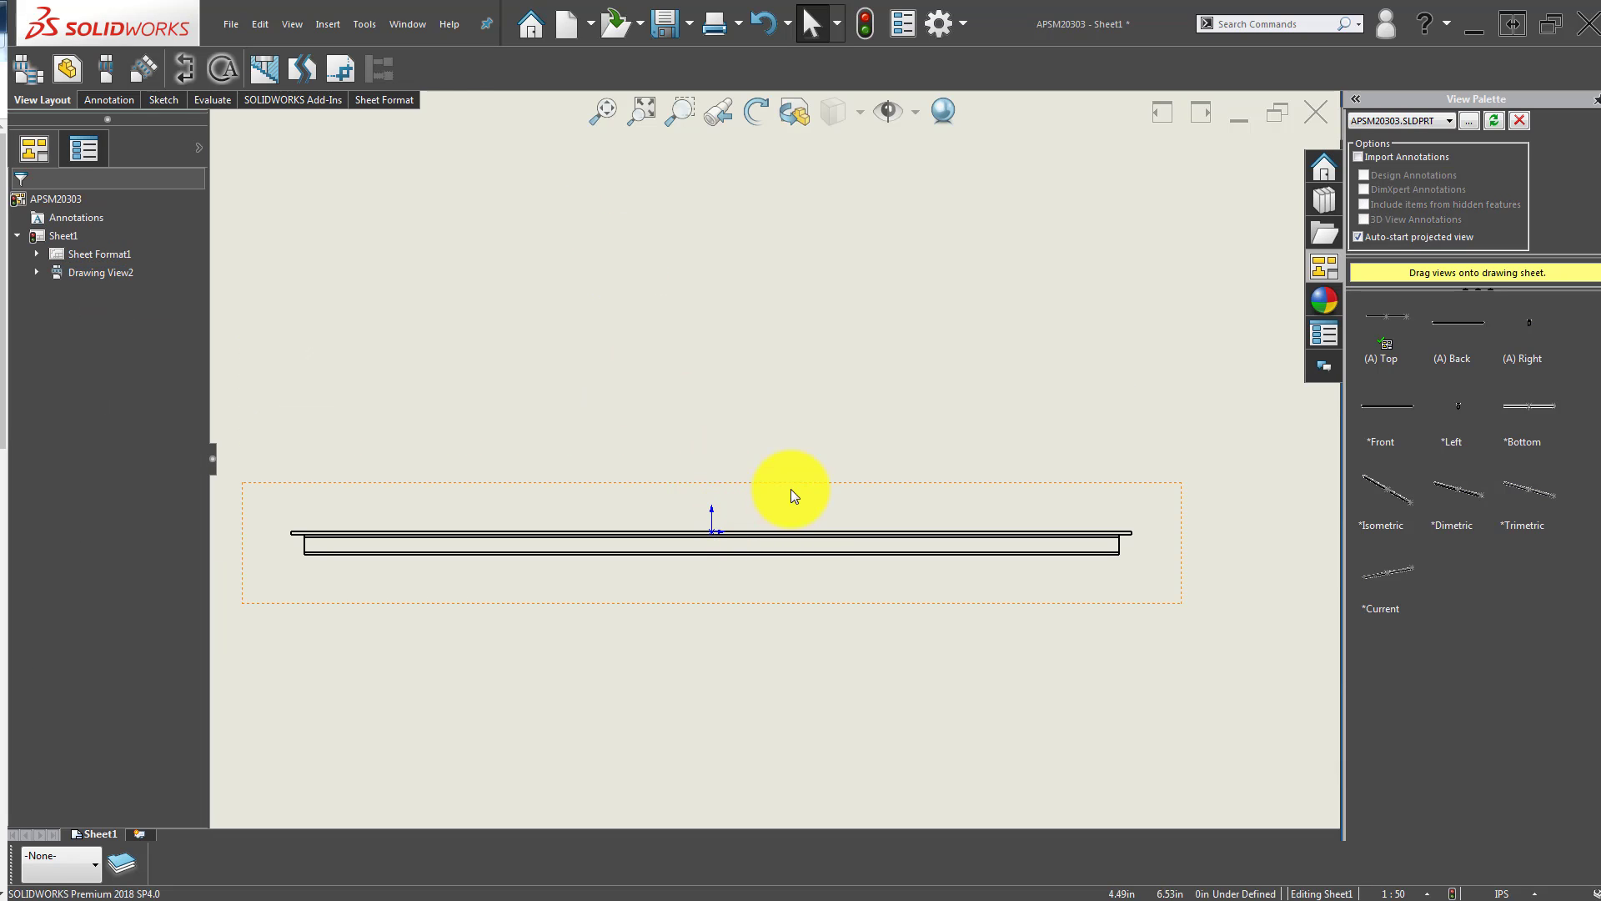
mouse_move(797, 481)
left_mouse_down()
mouse_move(823, 190)
mouse_move(896, 132)
left_mouse_up()
Hide all item types so the origin is not displayed in the drawing view.
left_click(890, 112)
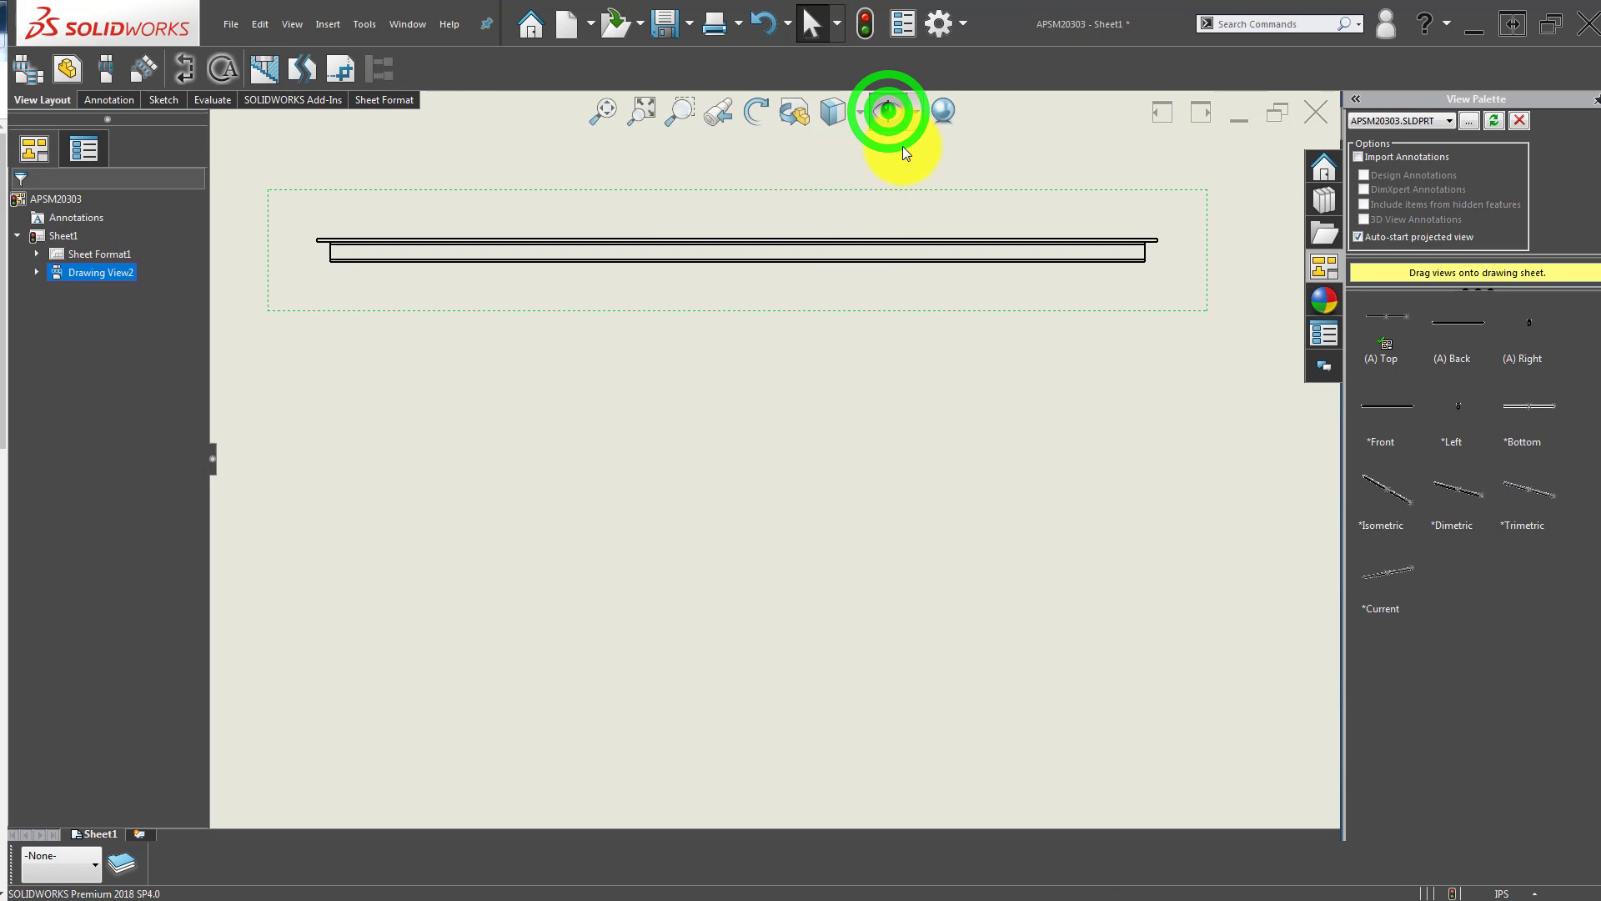
left_click(898, 113)
left_click(915, 101)
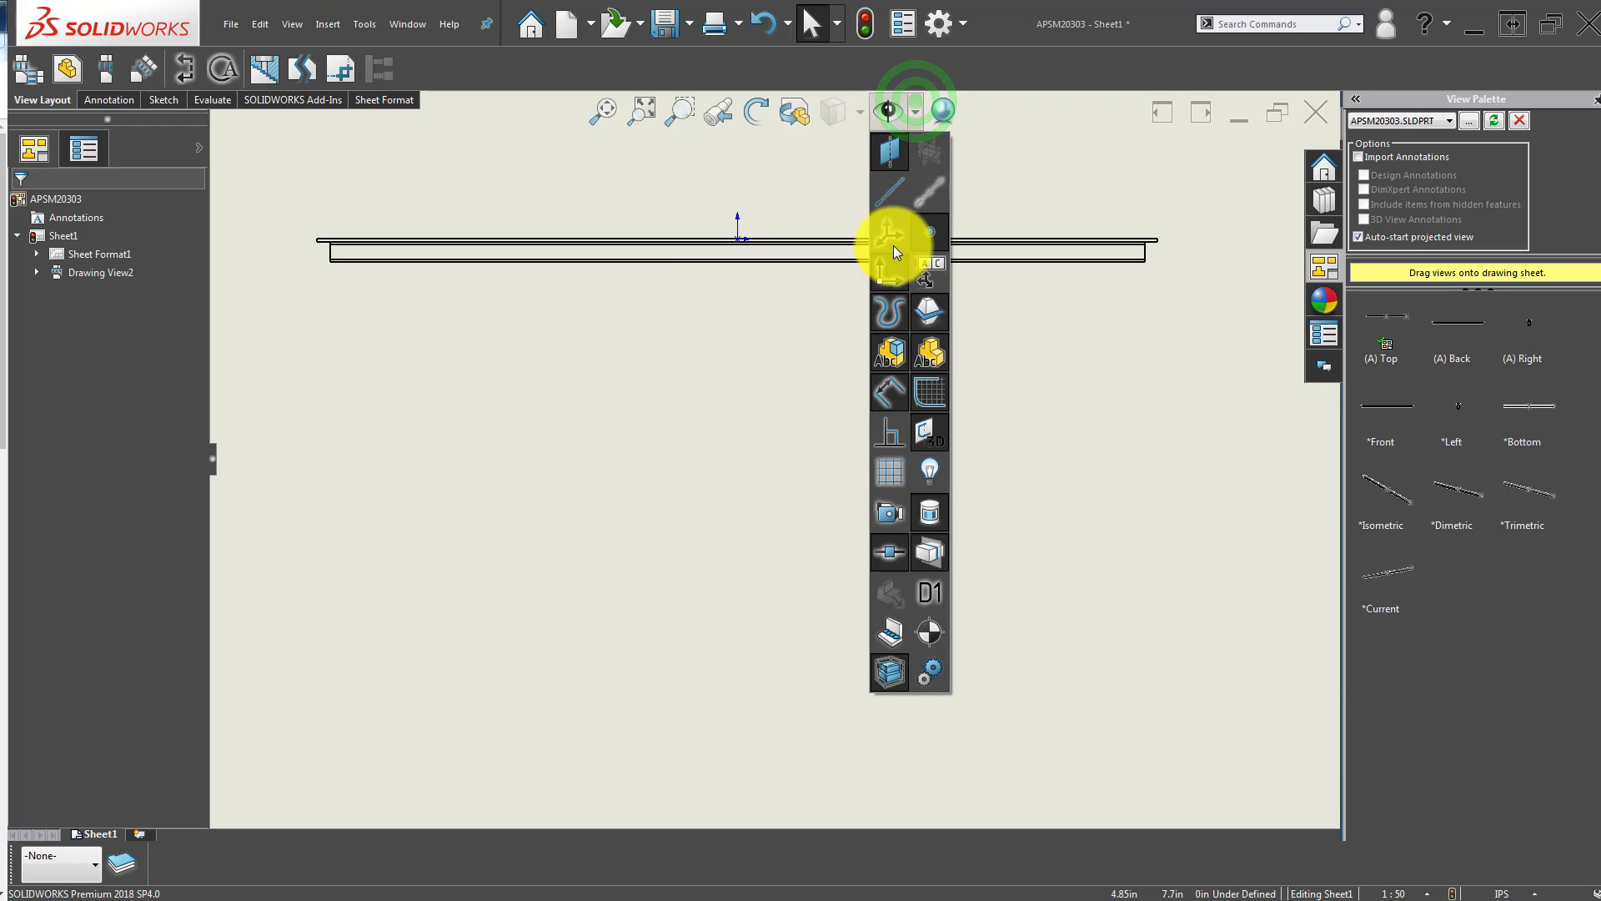
left_click(890, 243)
left_click(687, 402)
left_click(915, 117)
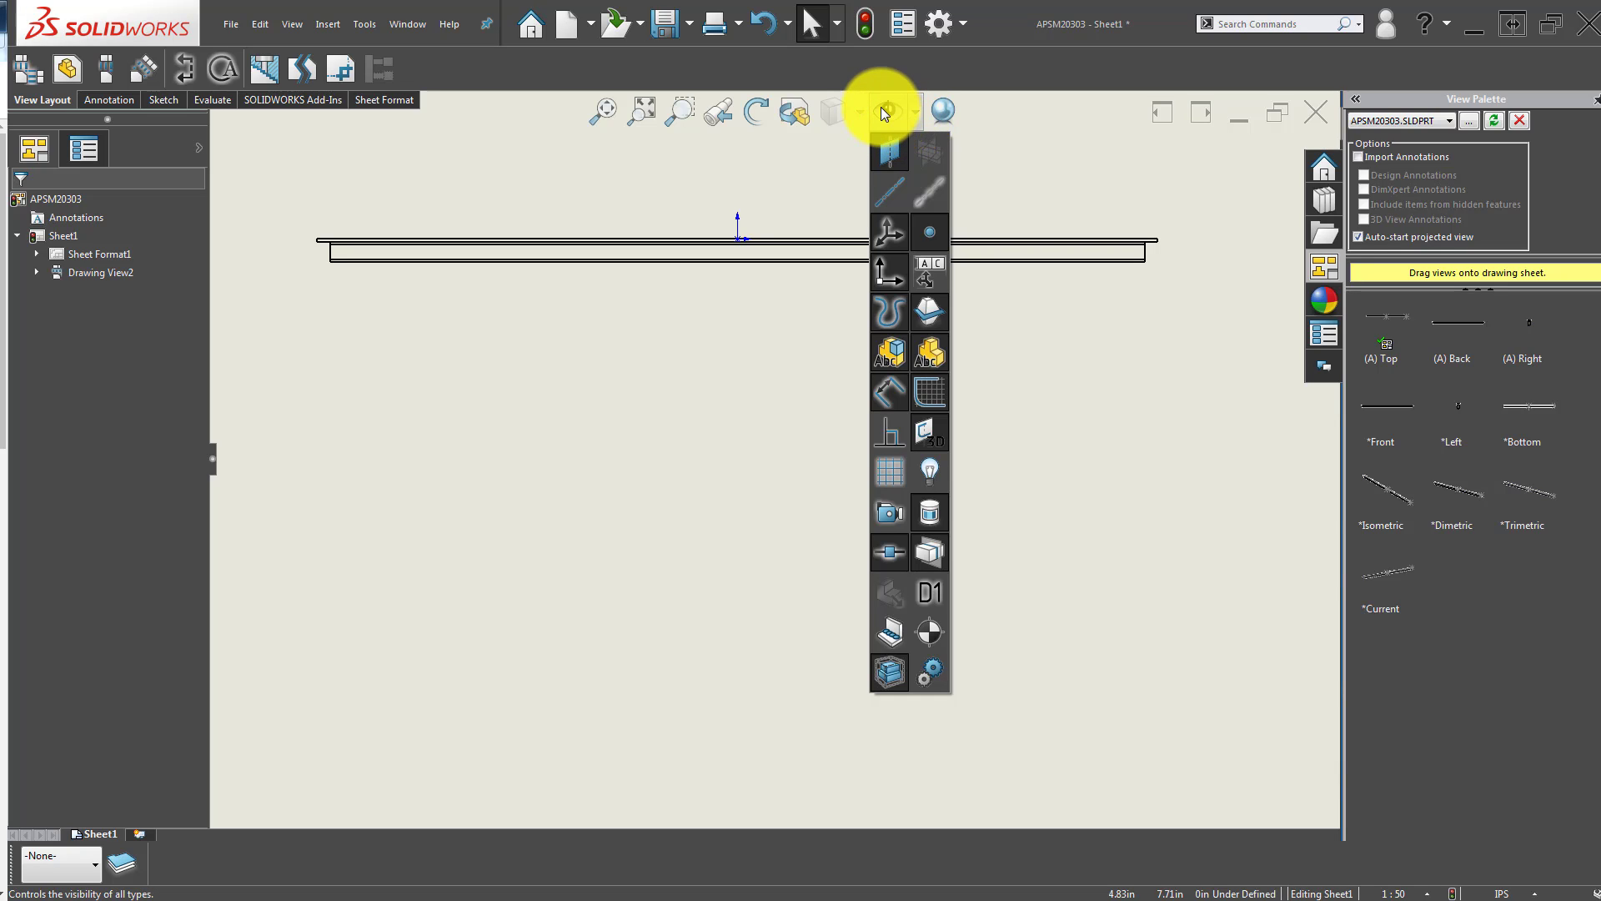
left_click(884, 115)
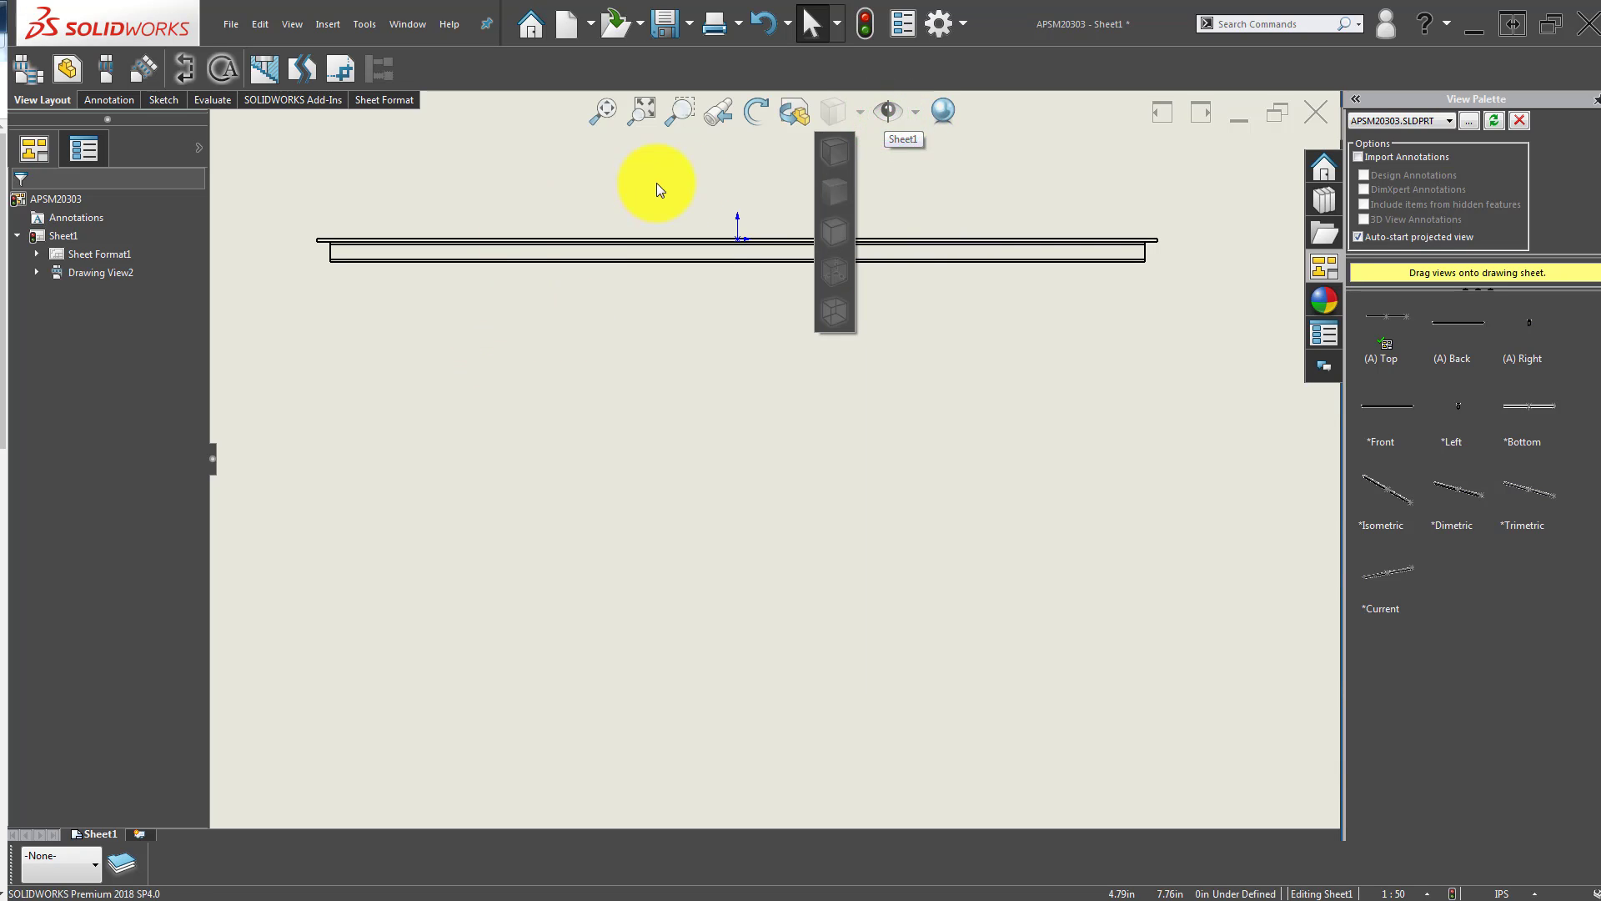
left_click(861, 189)
left_click(882, 111)
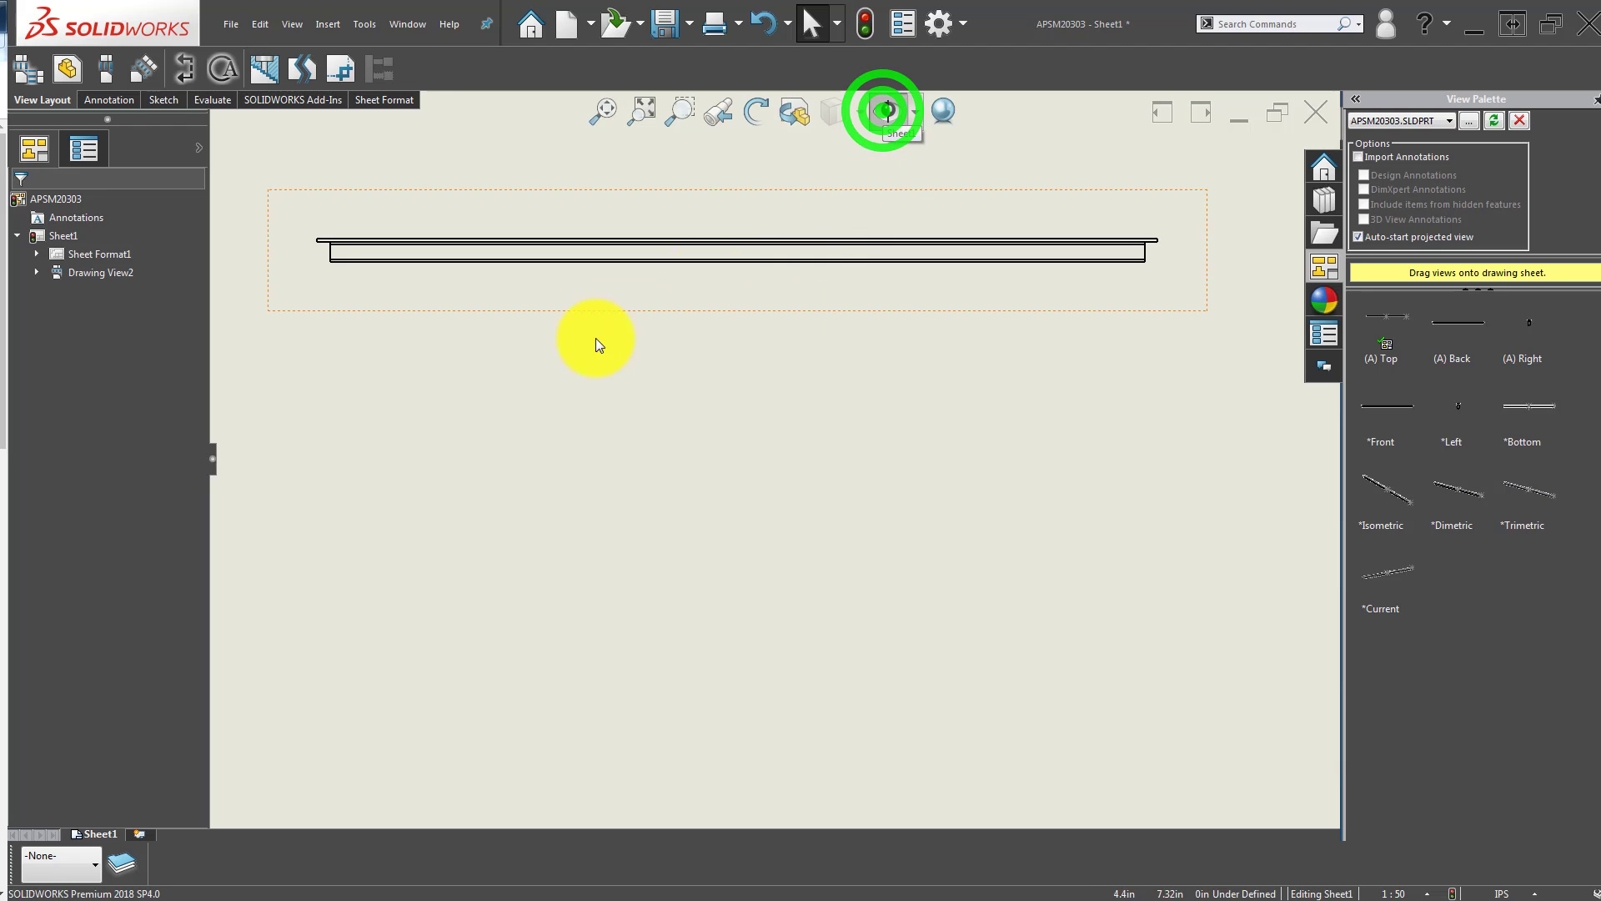
left_click(583, 367)
Move the front view slightly lower on the sheet to leave room above it.
scroll(524, 184, "down", 2)
scroll(350, 222, "up", 1)
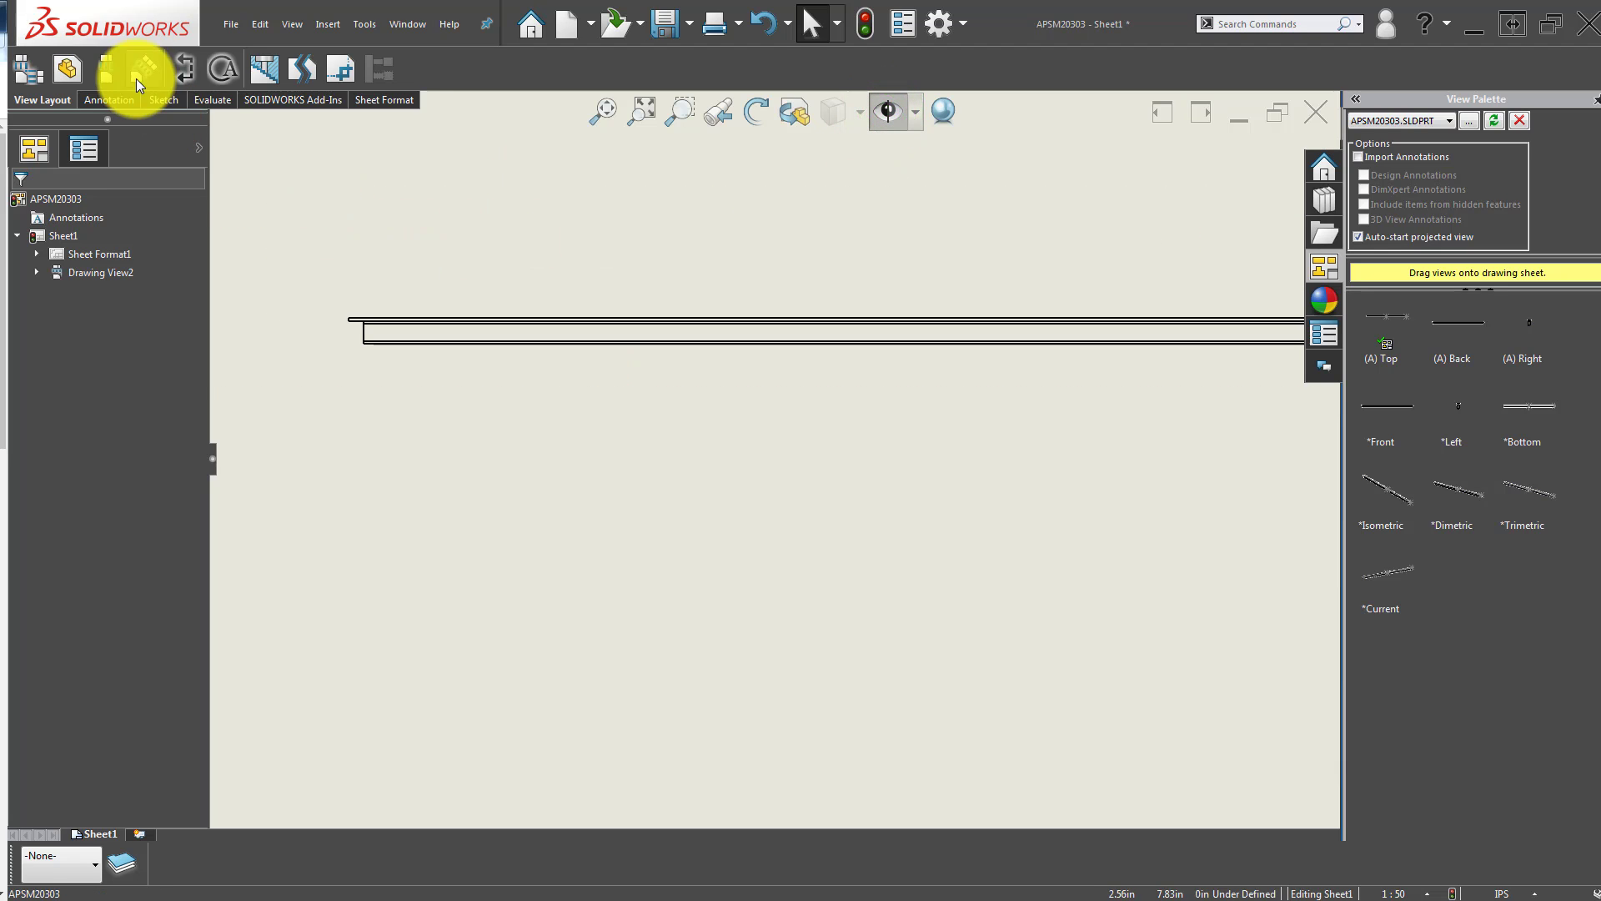
scroll(471, 211, "up", 8)
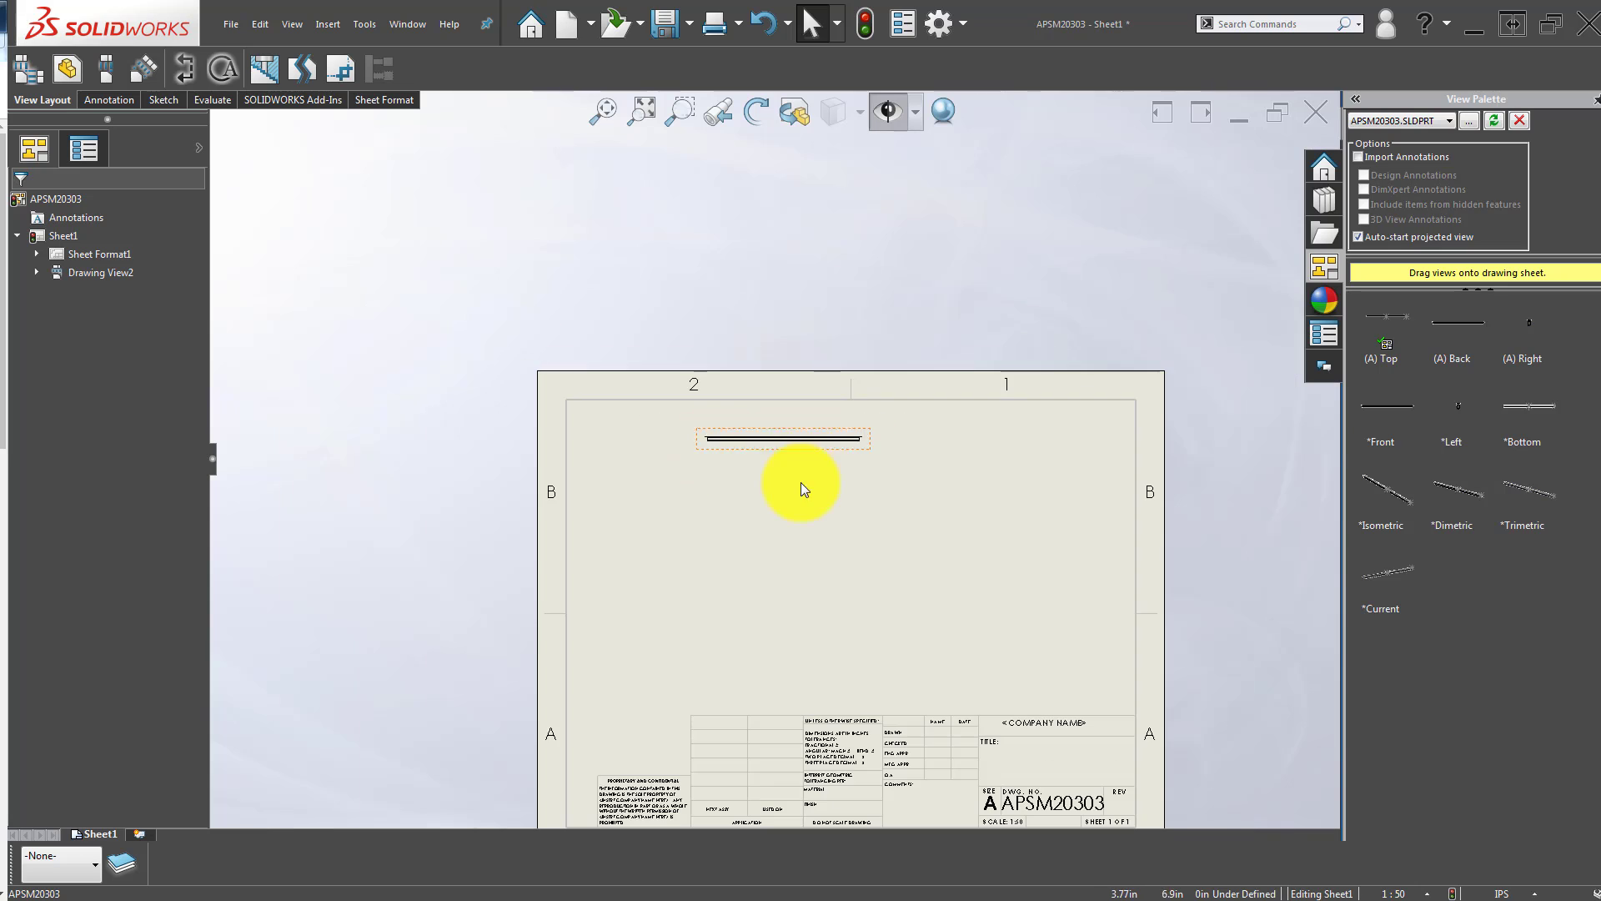
scroll(864, 529, "down", 5)
left_click(765, 392)
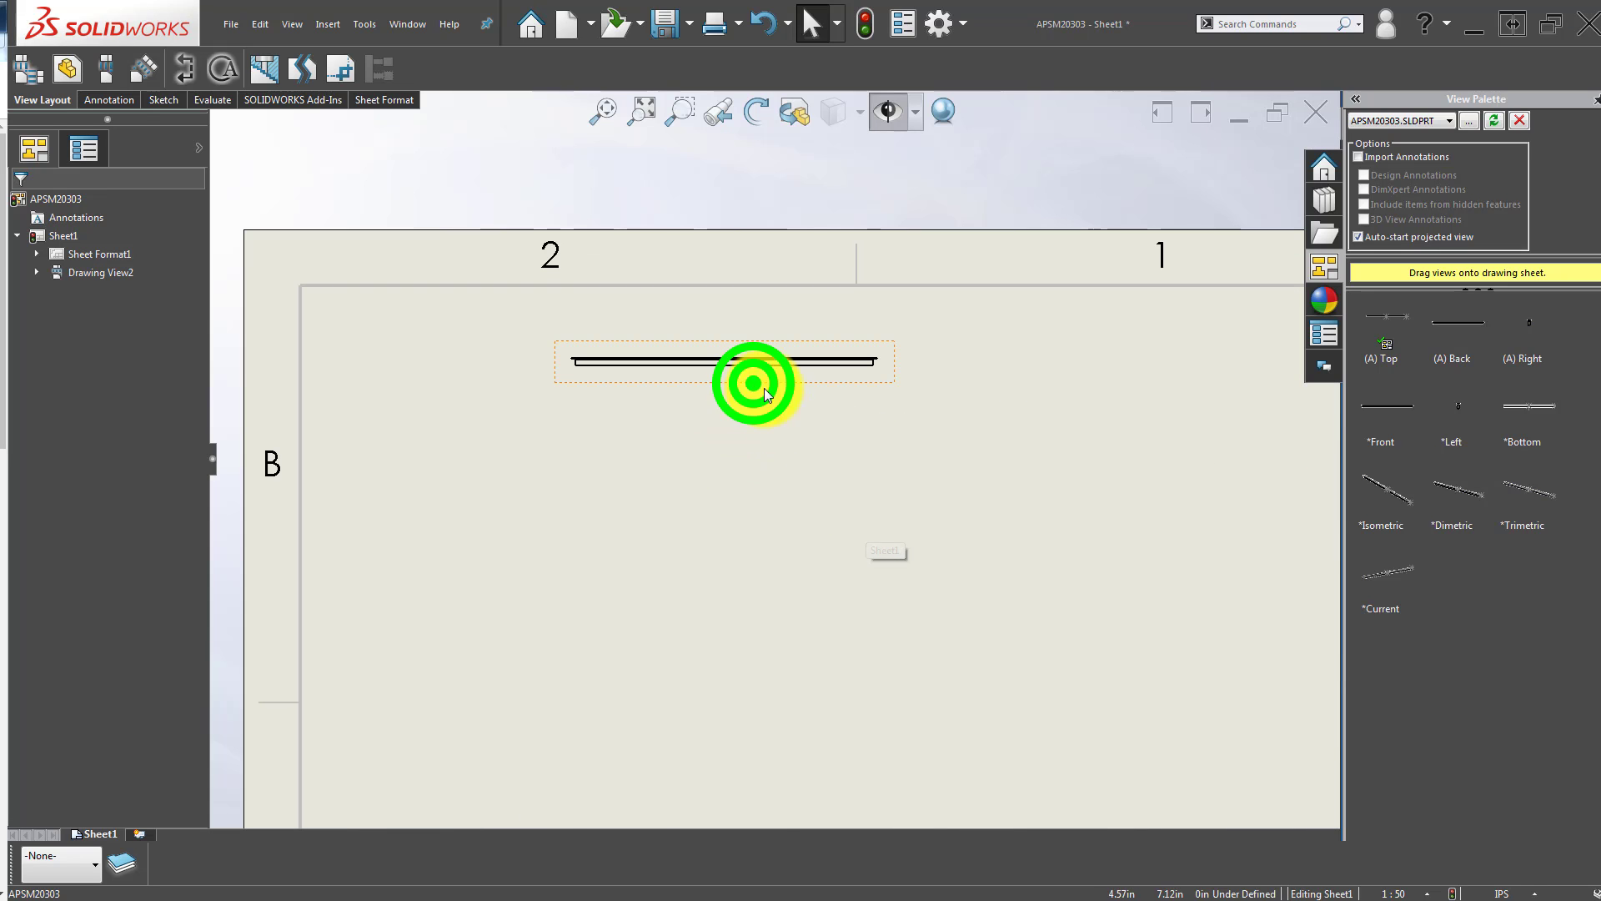
left_click_drag(767, 394, 717, 422)
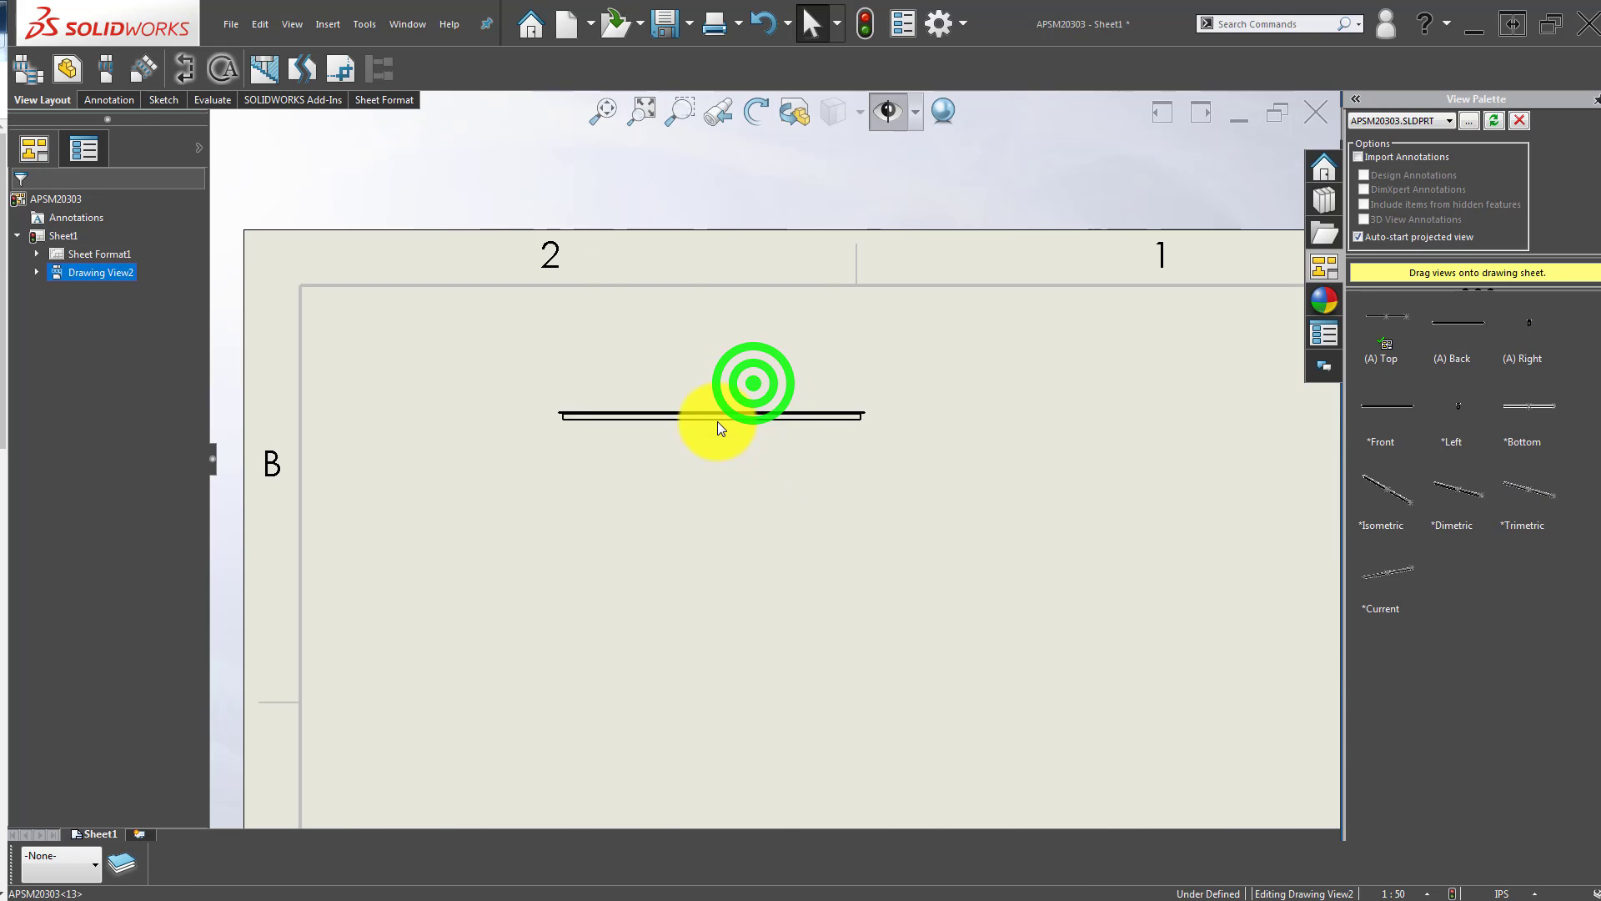
Project a top view of the bar above the front view.
left_click(108, 73)
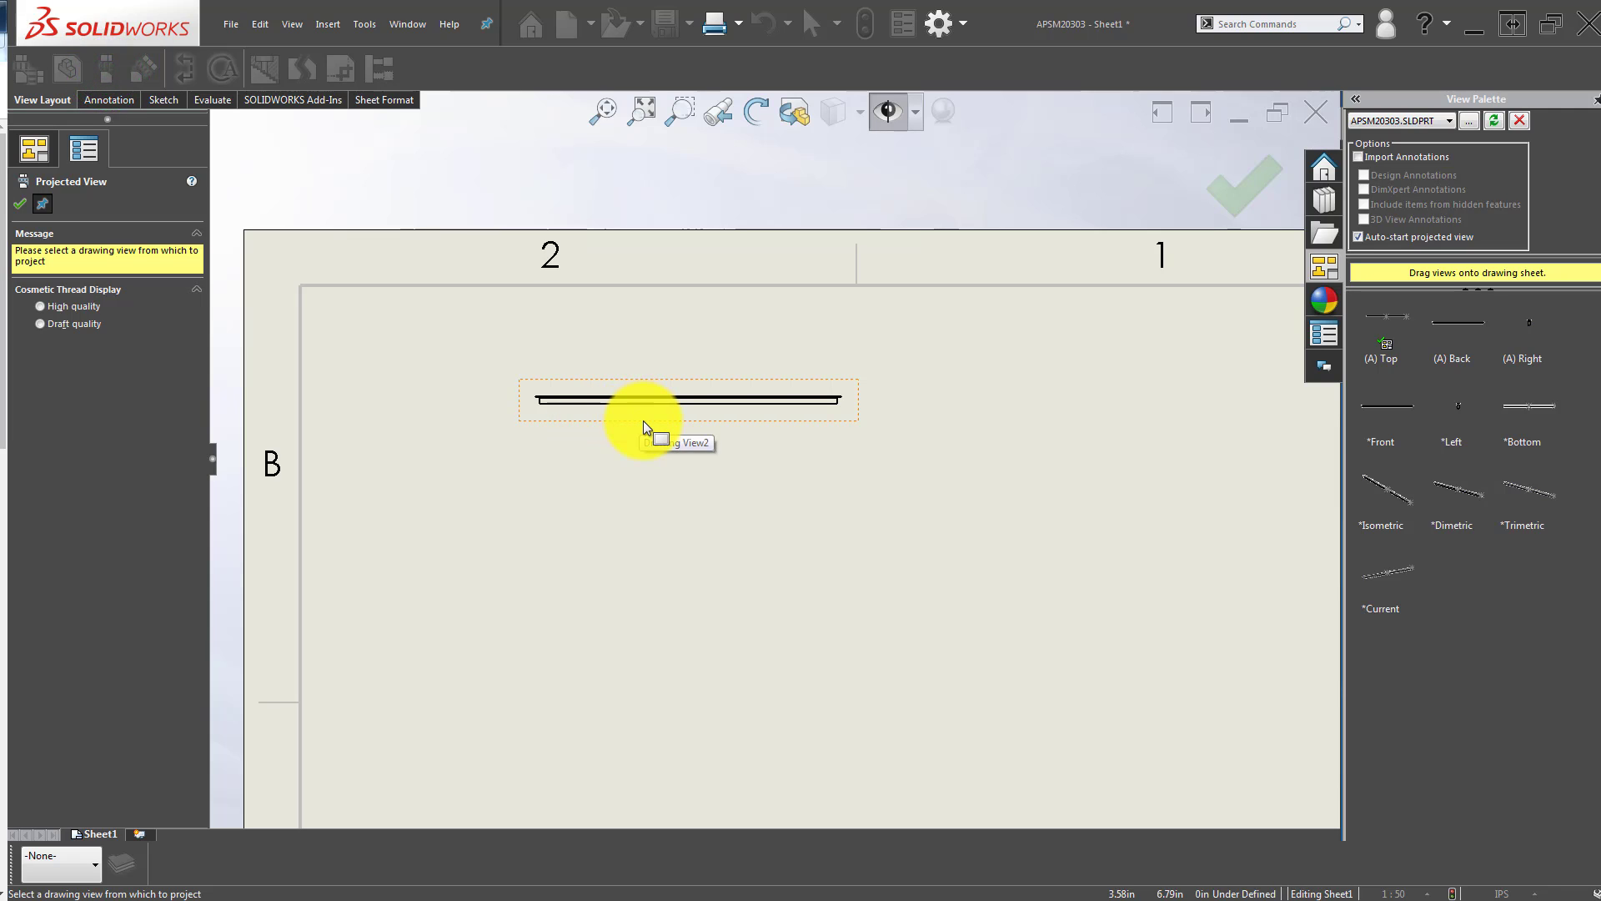
scroll(643, 420, "down", 2)
left_click(638, 382)
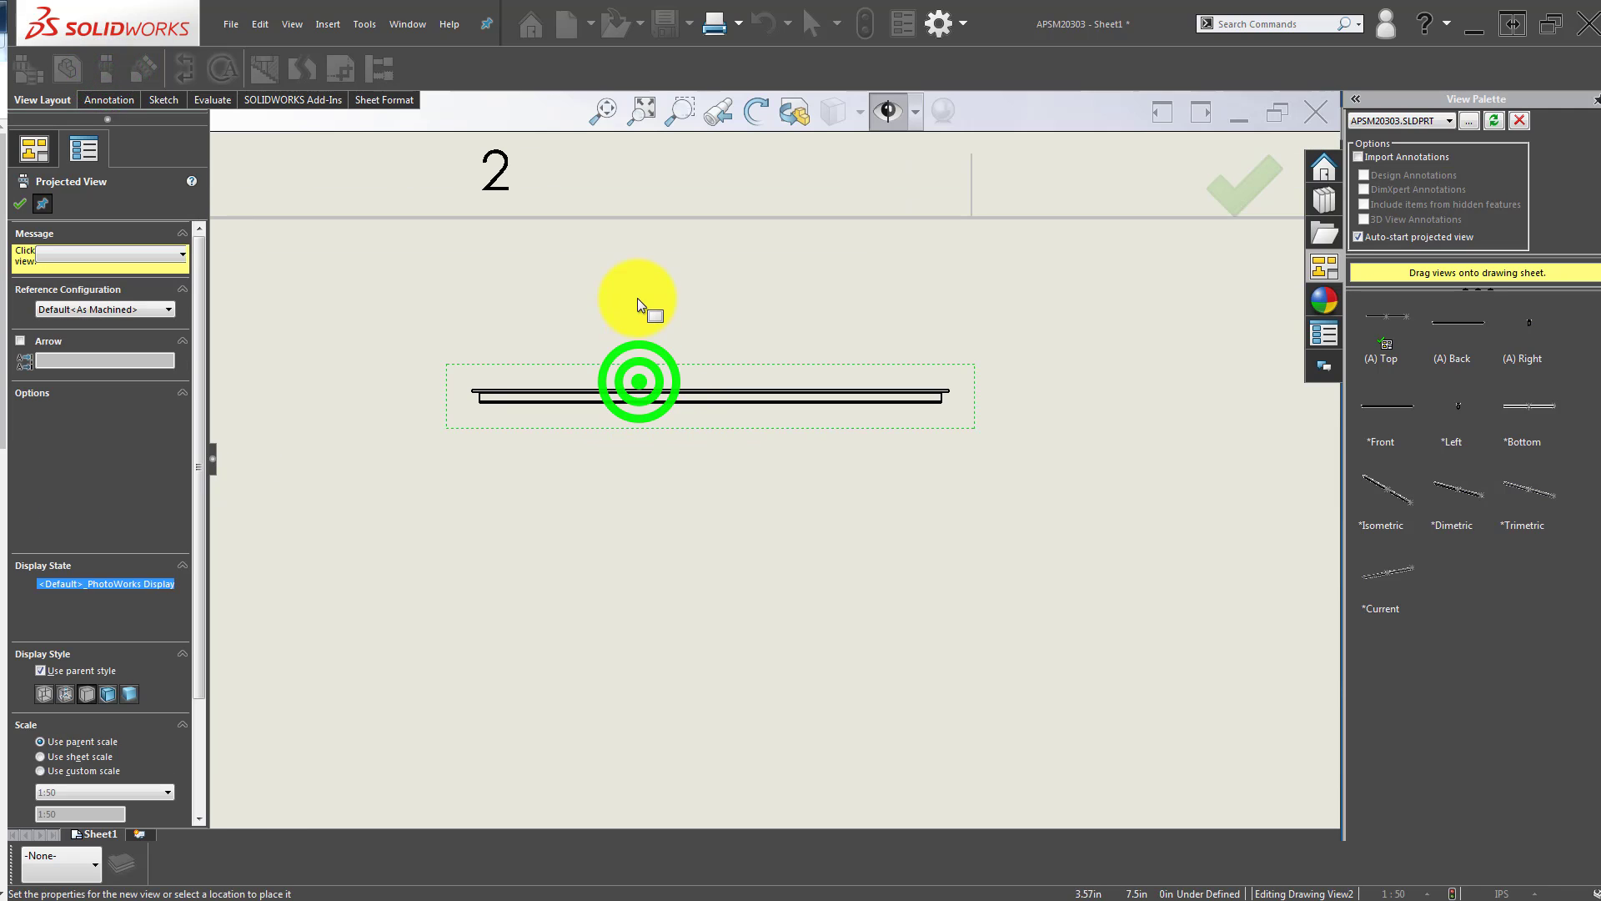
left_click(638, 284)
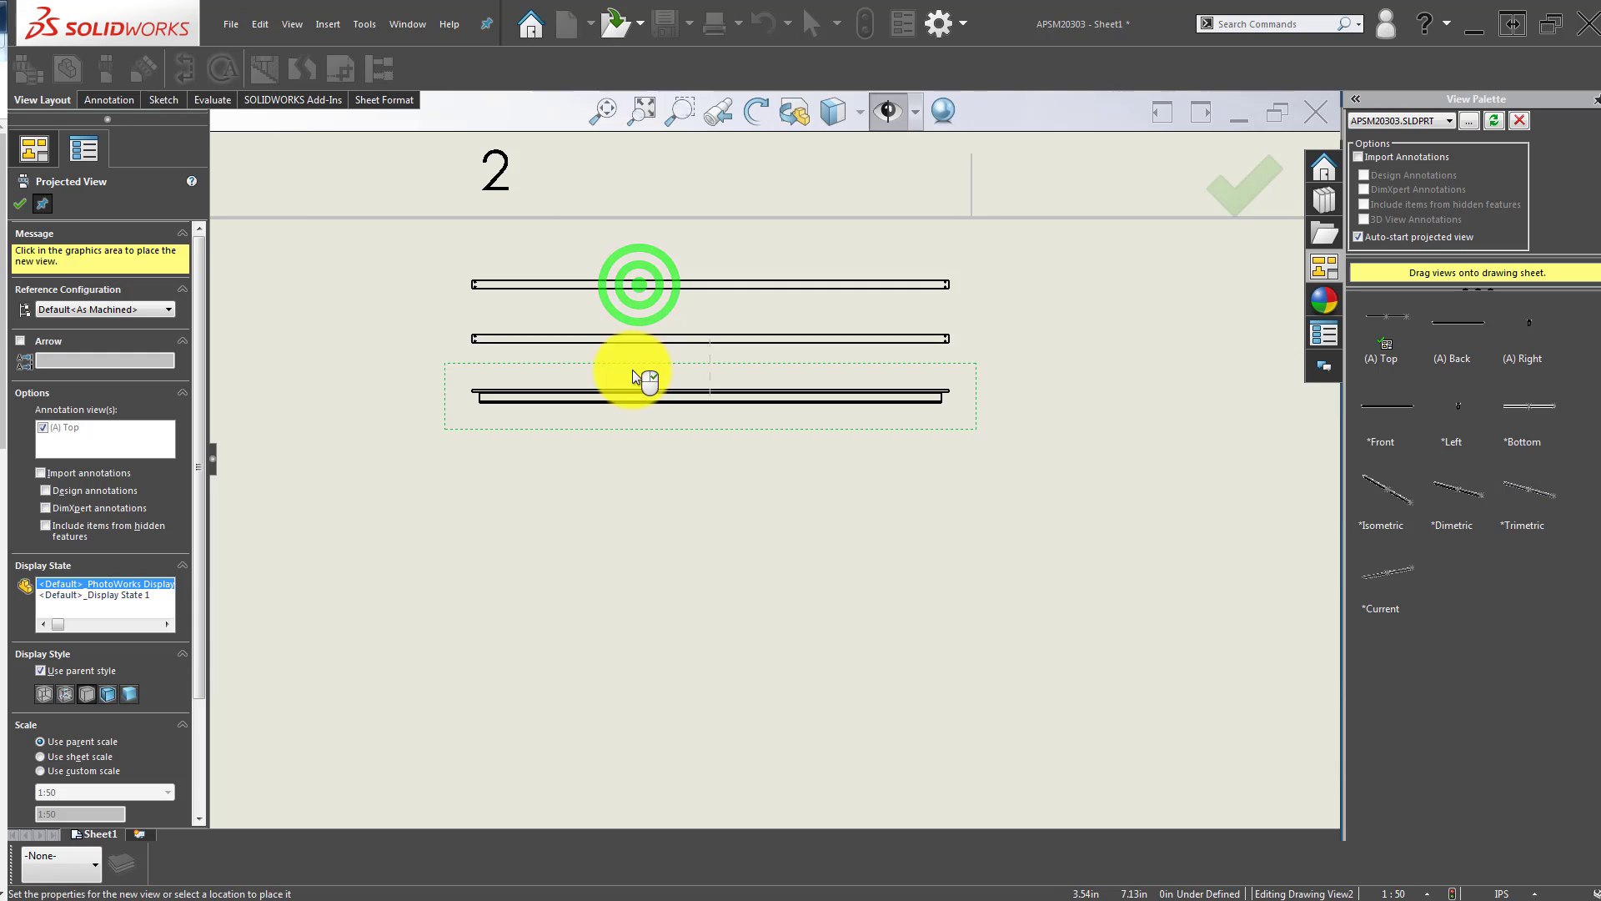
scroll(768, 465, "up", 2)
key("Escape")
Move the front view down above the title block and lower the top view for wider spacing.
left_click_drag(759, 445, 748, 808)
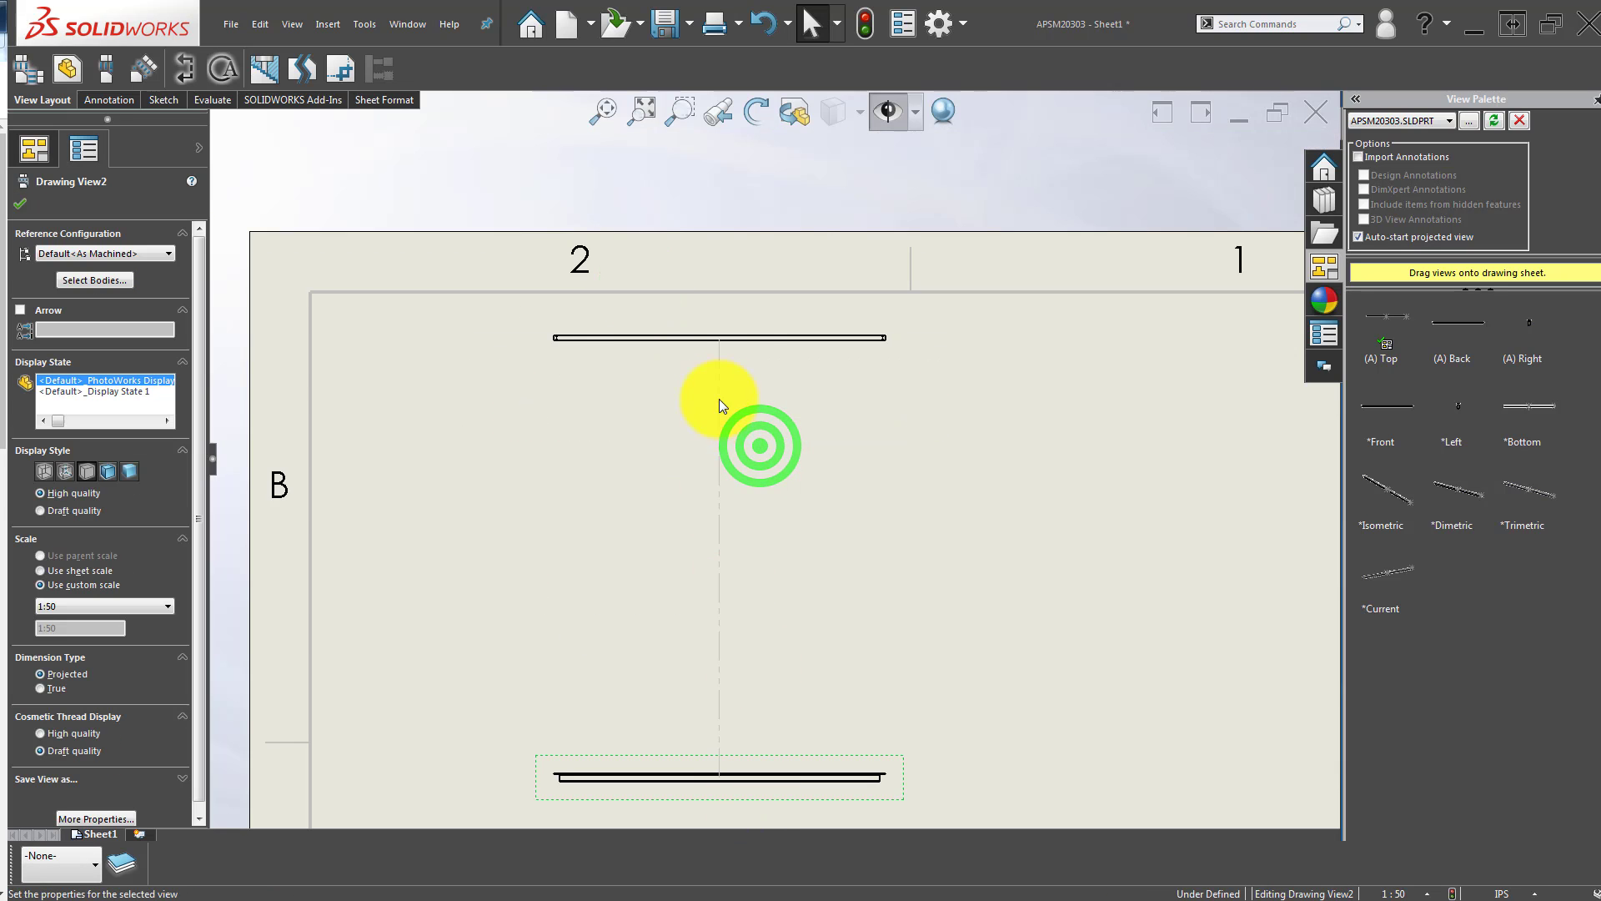
left_click_drag(734, 365, 717, 528)
scroll(719, 534, "up", 2)
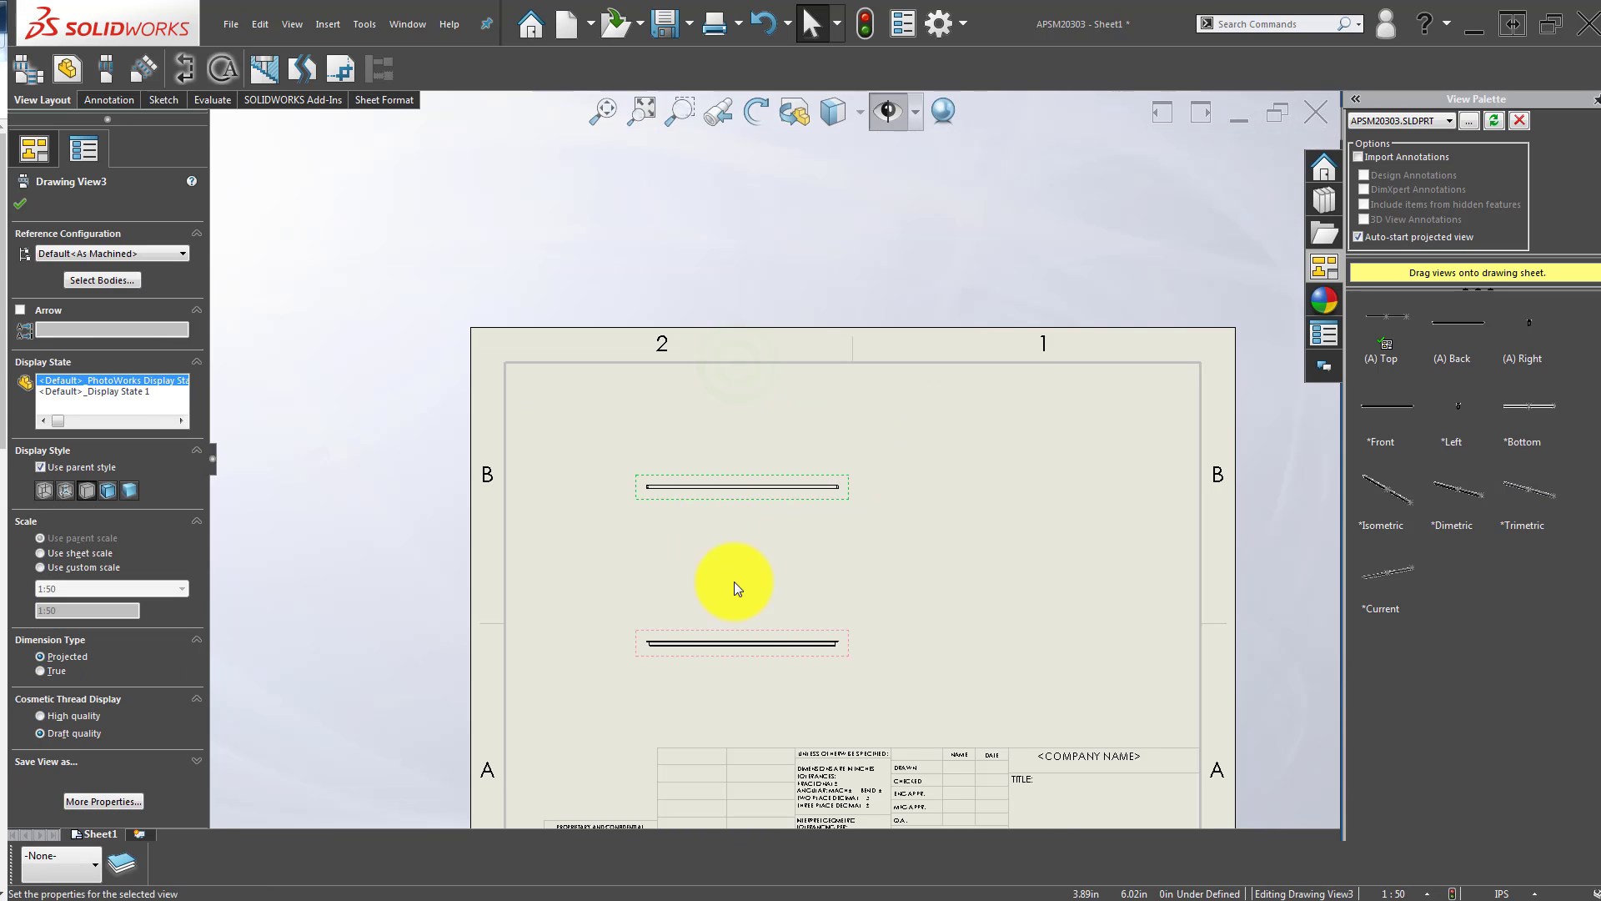
scroll(834, 639, "down", 3)
scroll(800, 467, "up", 1)
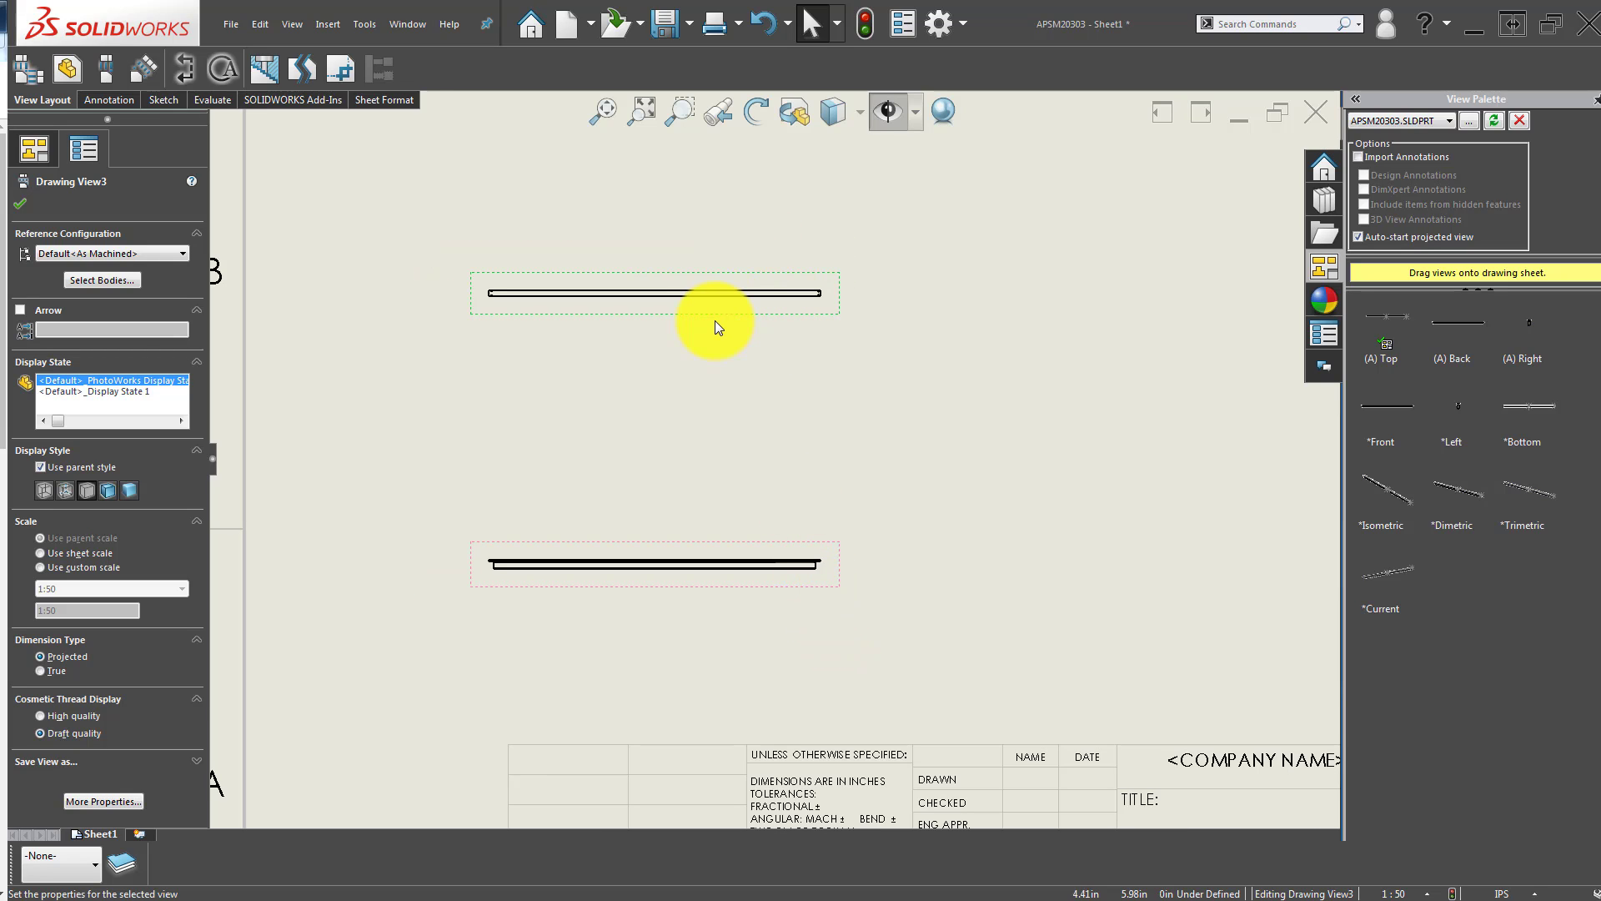
Project a right side view of the bar beside the front view.
scroll(847, 563, "down", 2)
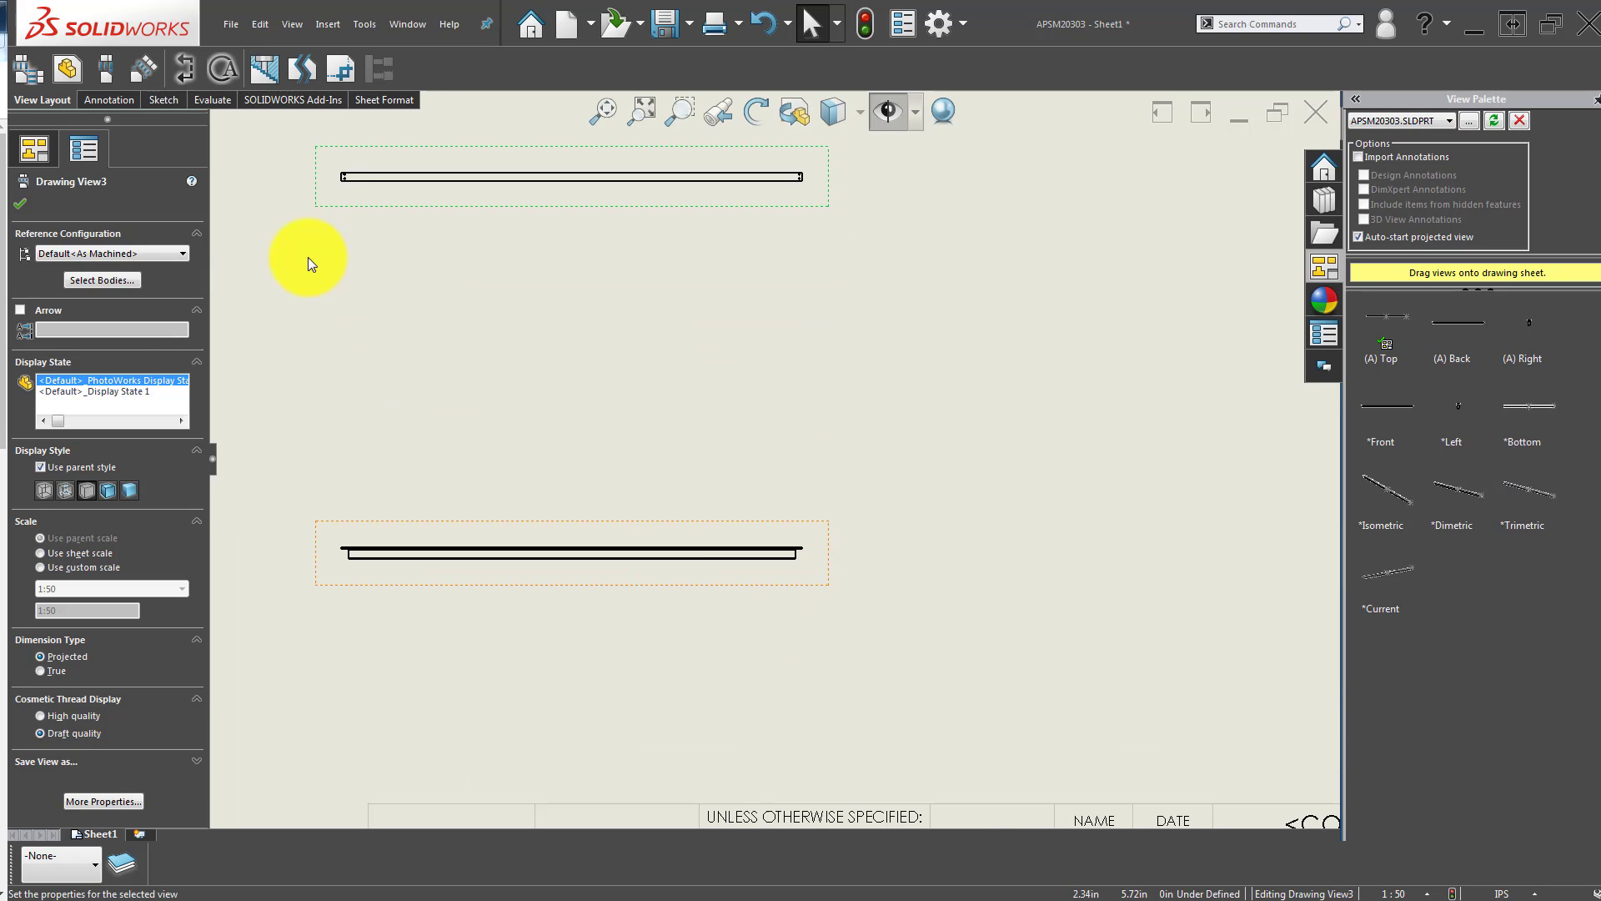
left_click(117, 70)
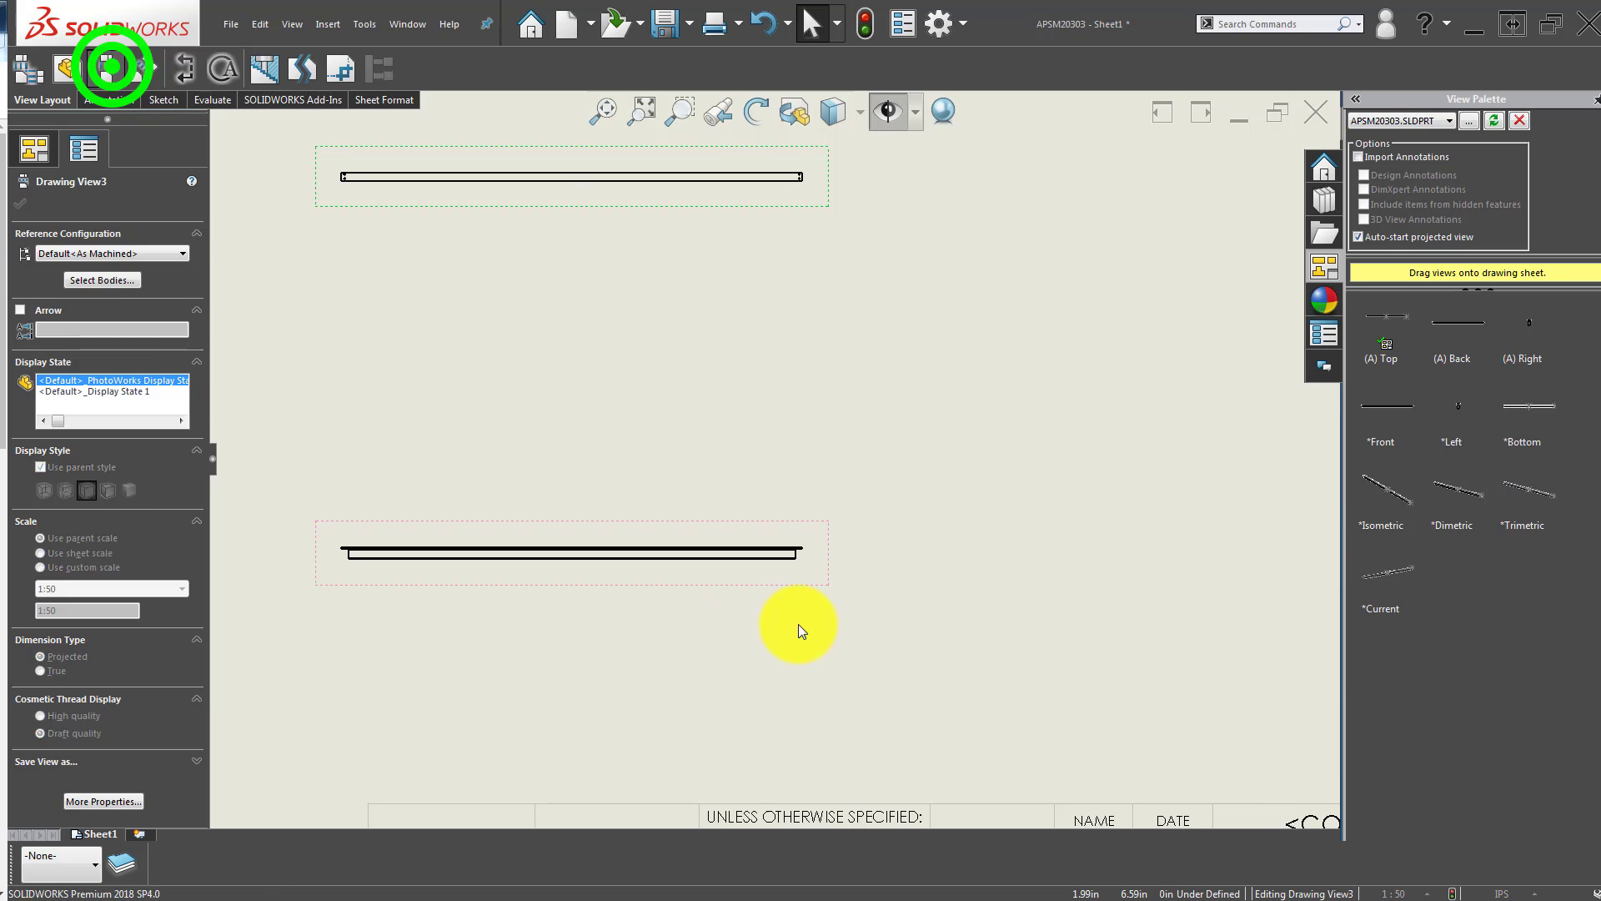
left_click(827, 556)
left_click(923, 560)
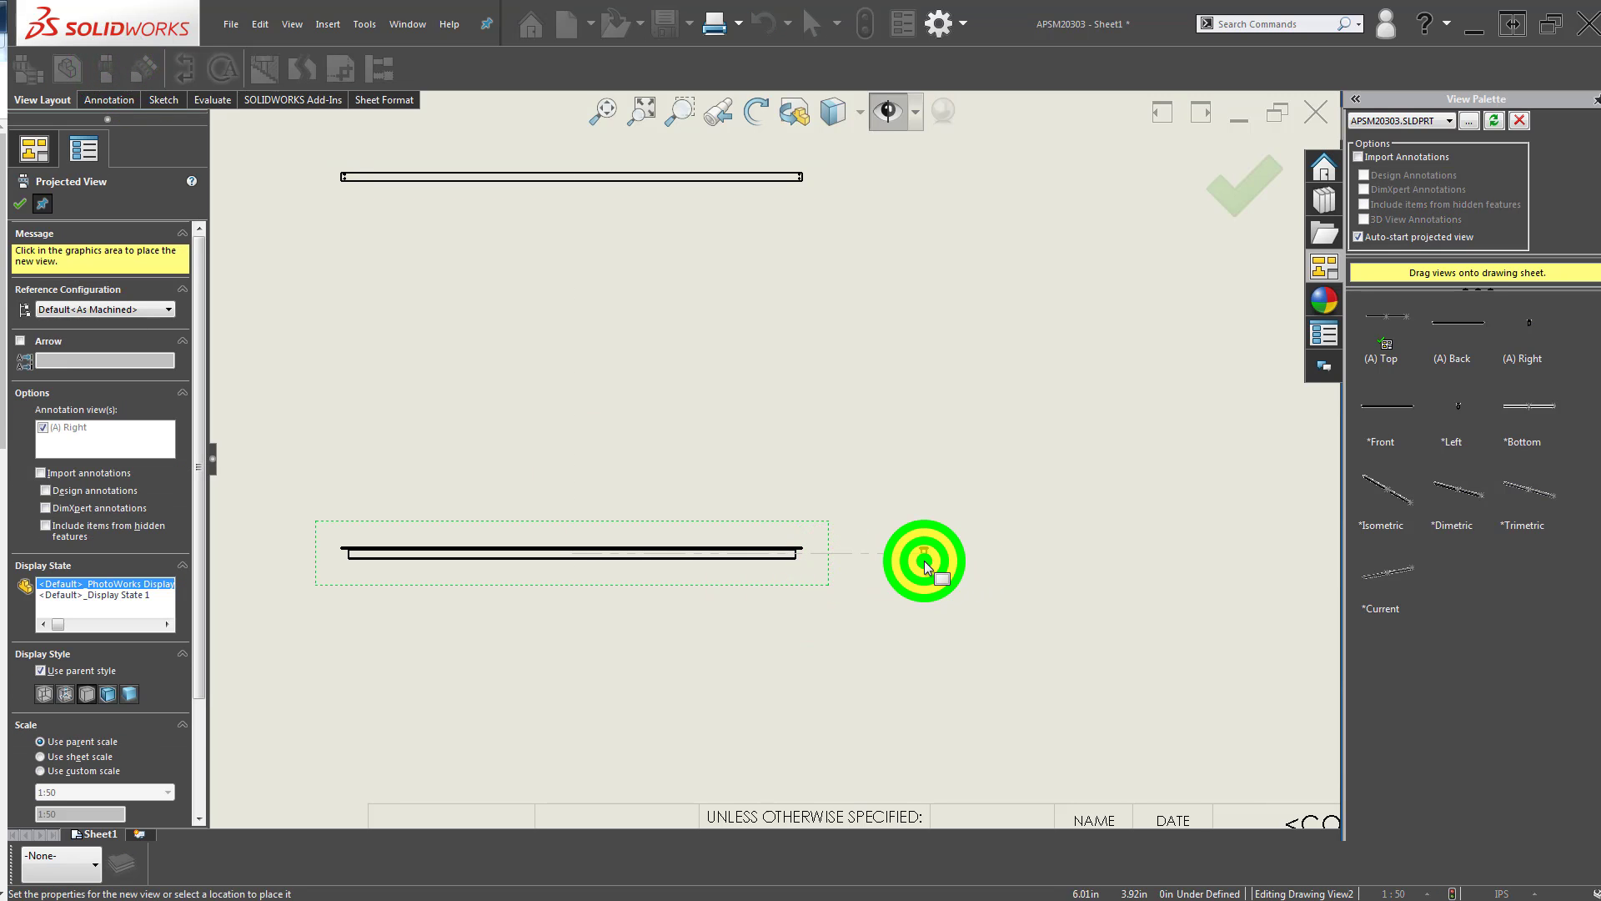
scroll(774, 577, "up", 4)
key("Escape")
Set the front view's custom scale to 1:20.
left_click(667, 518)
mouse_move(667, 518)
left_mouse_down()
mouse_move(627, 533)
mouse_move(657, 533)
left_mouse_up()
left_click(205, 432)
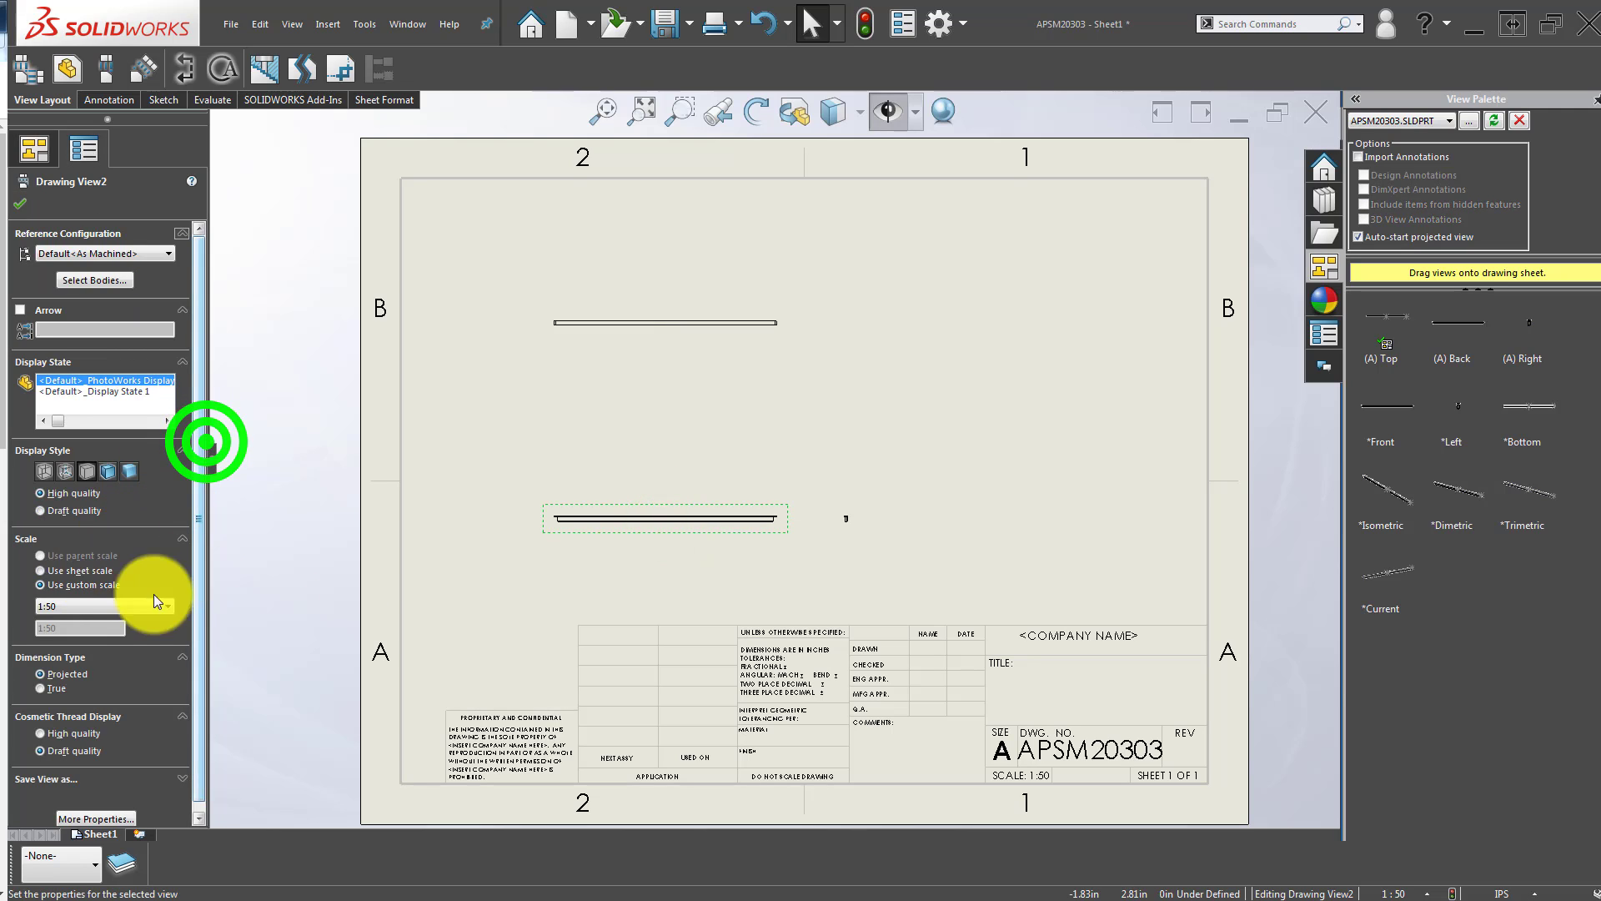
left_click(145, 612)
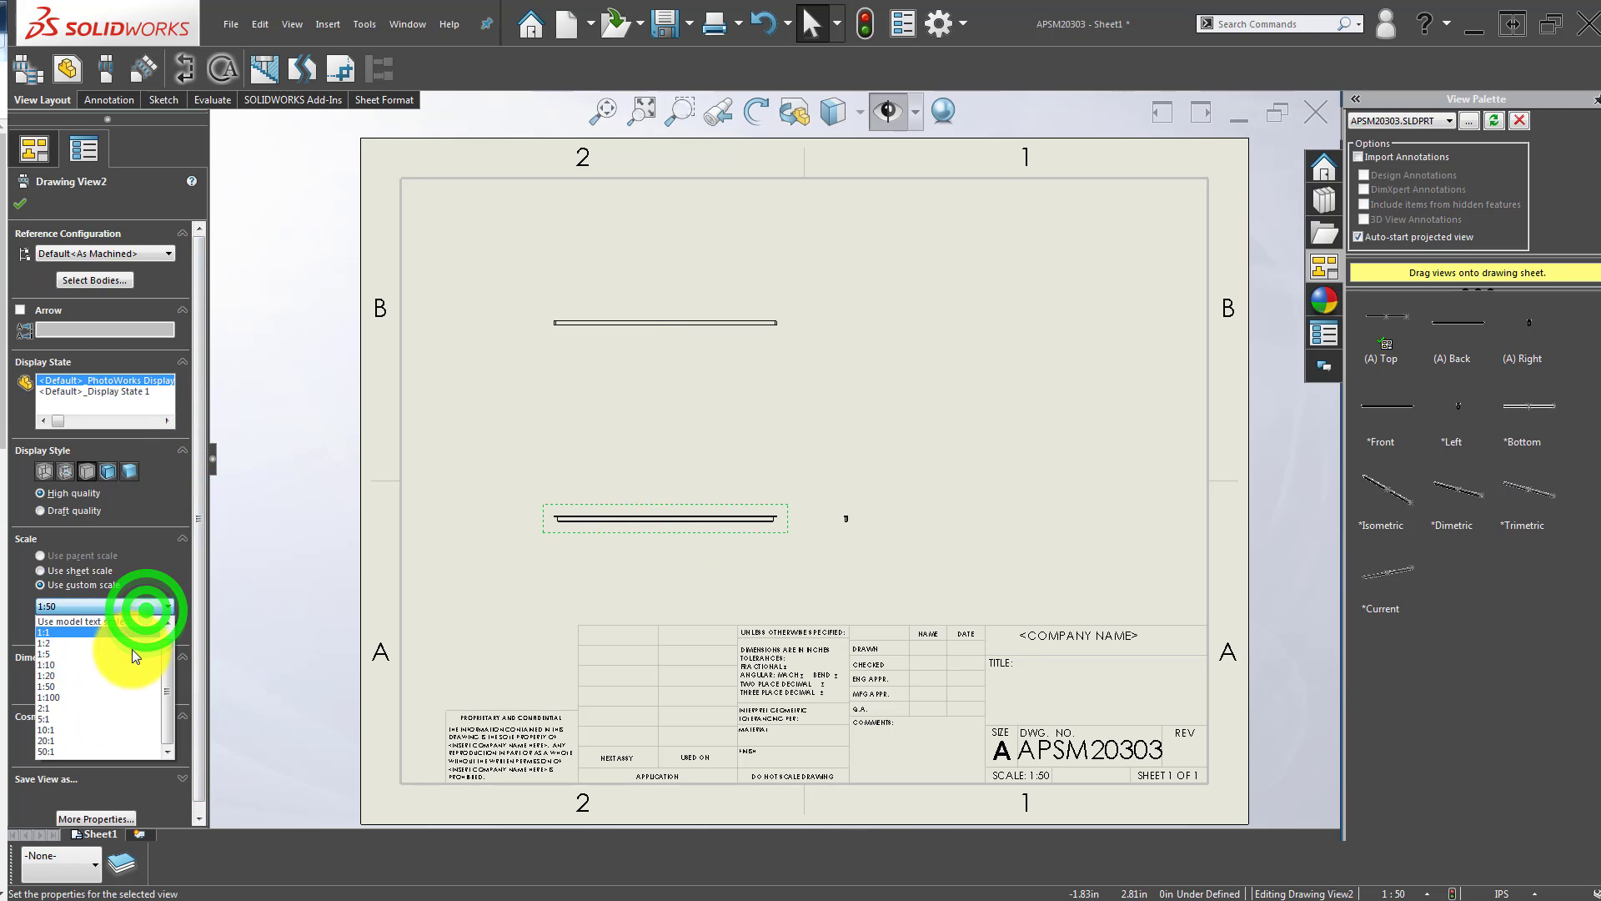
left_click(126, 665)
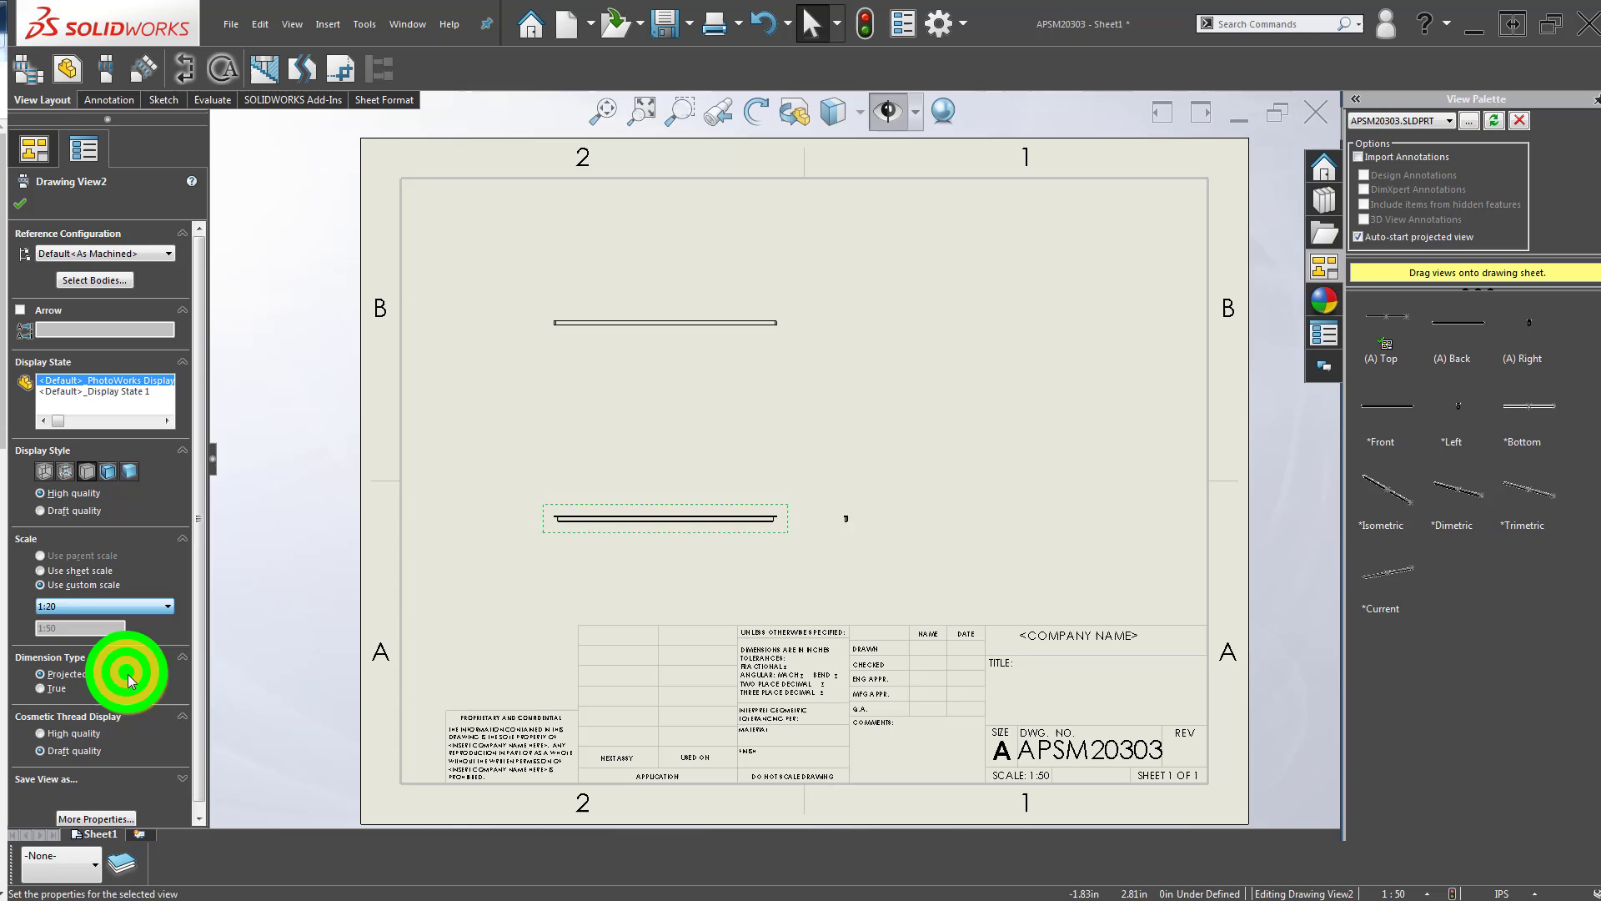
left_click(632, 558)
Move the side view near the sheet's right border and shift the front view right to sit inside the border.
left_click_drag(856, 534, 1169, 524)
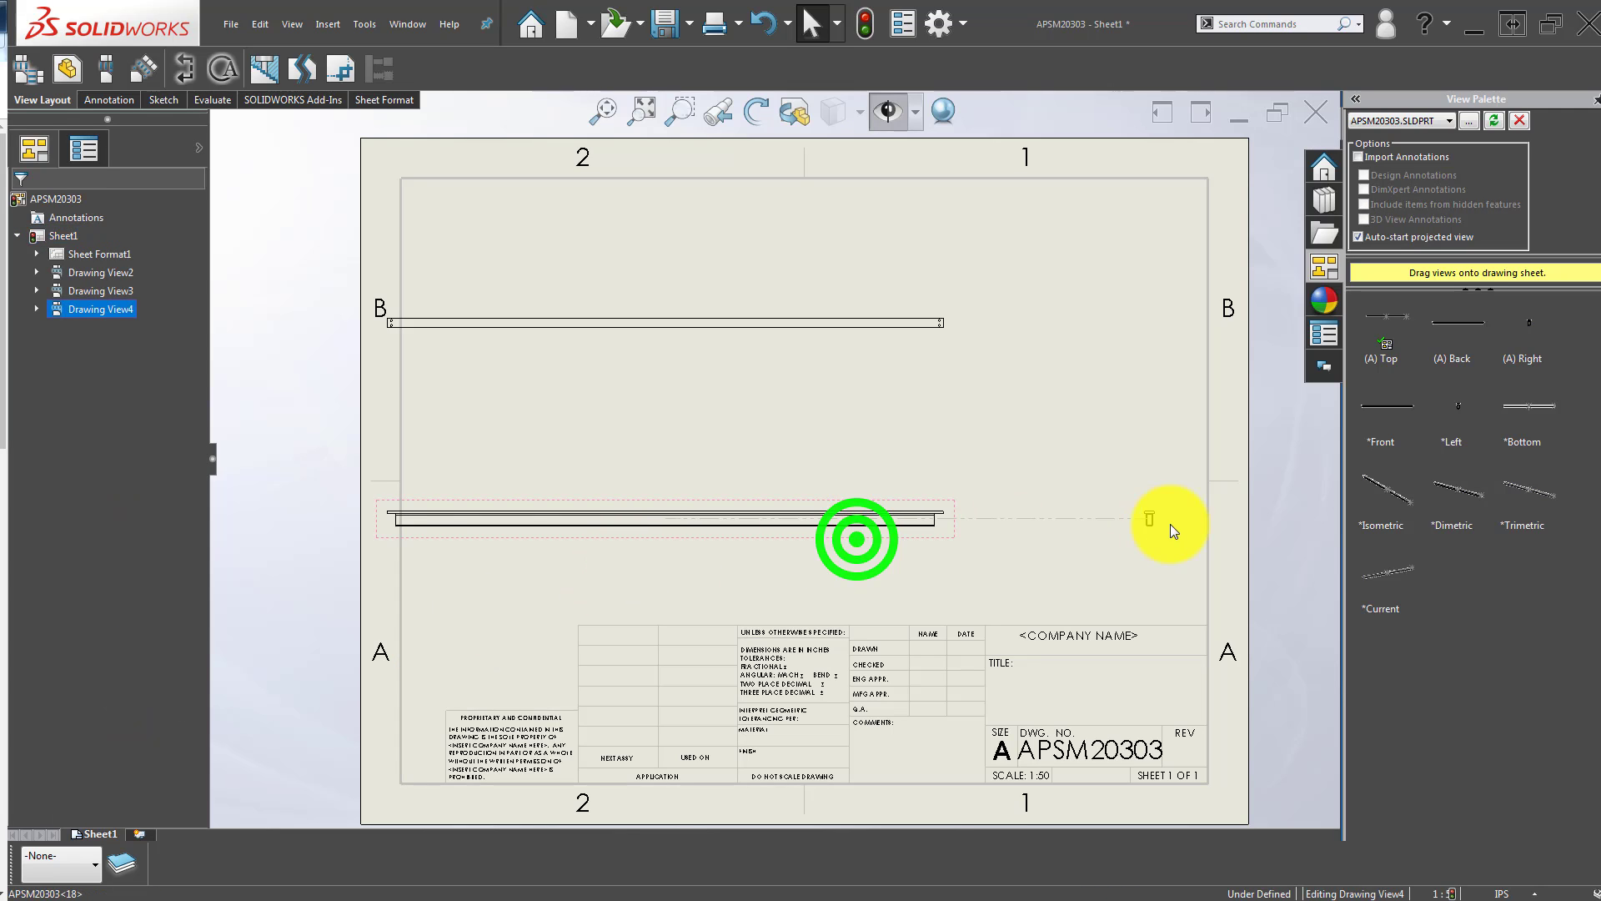
left_click(814, 411)
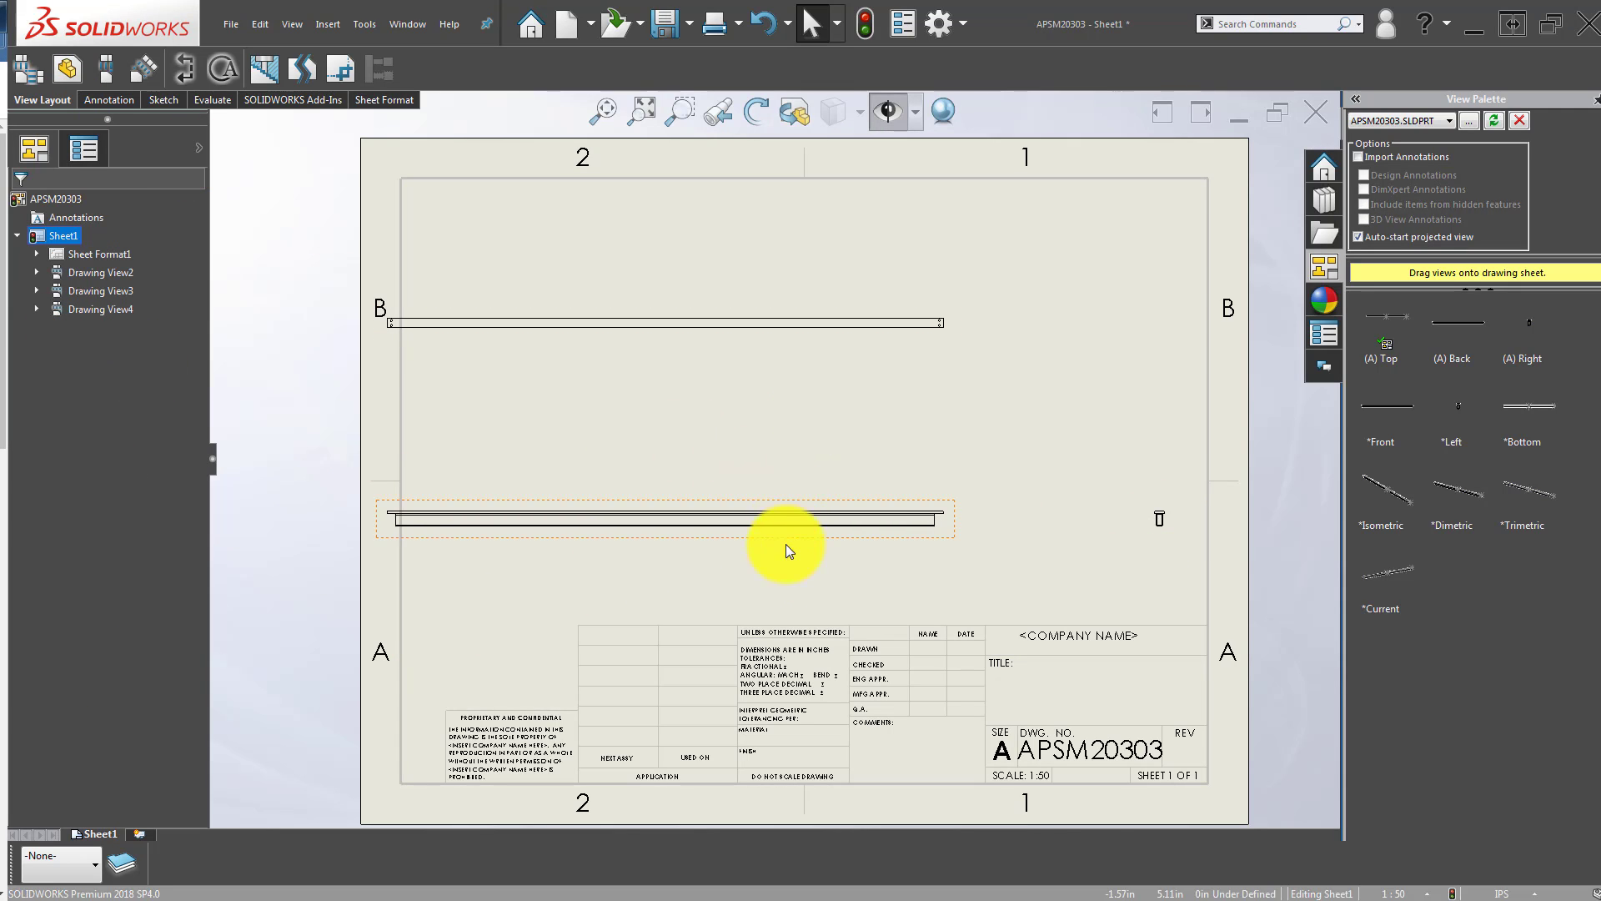
mouse_move(768, 541)
left_mouse_down()
mouse_move(826, 554)
mouse_move(886, 514)
mouse_move(818, 529)
mouse_move(827, 544)
left_mouse_up()
left_click(693, 603)
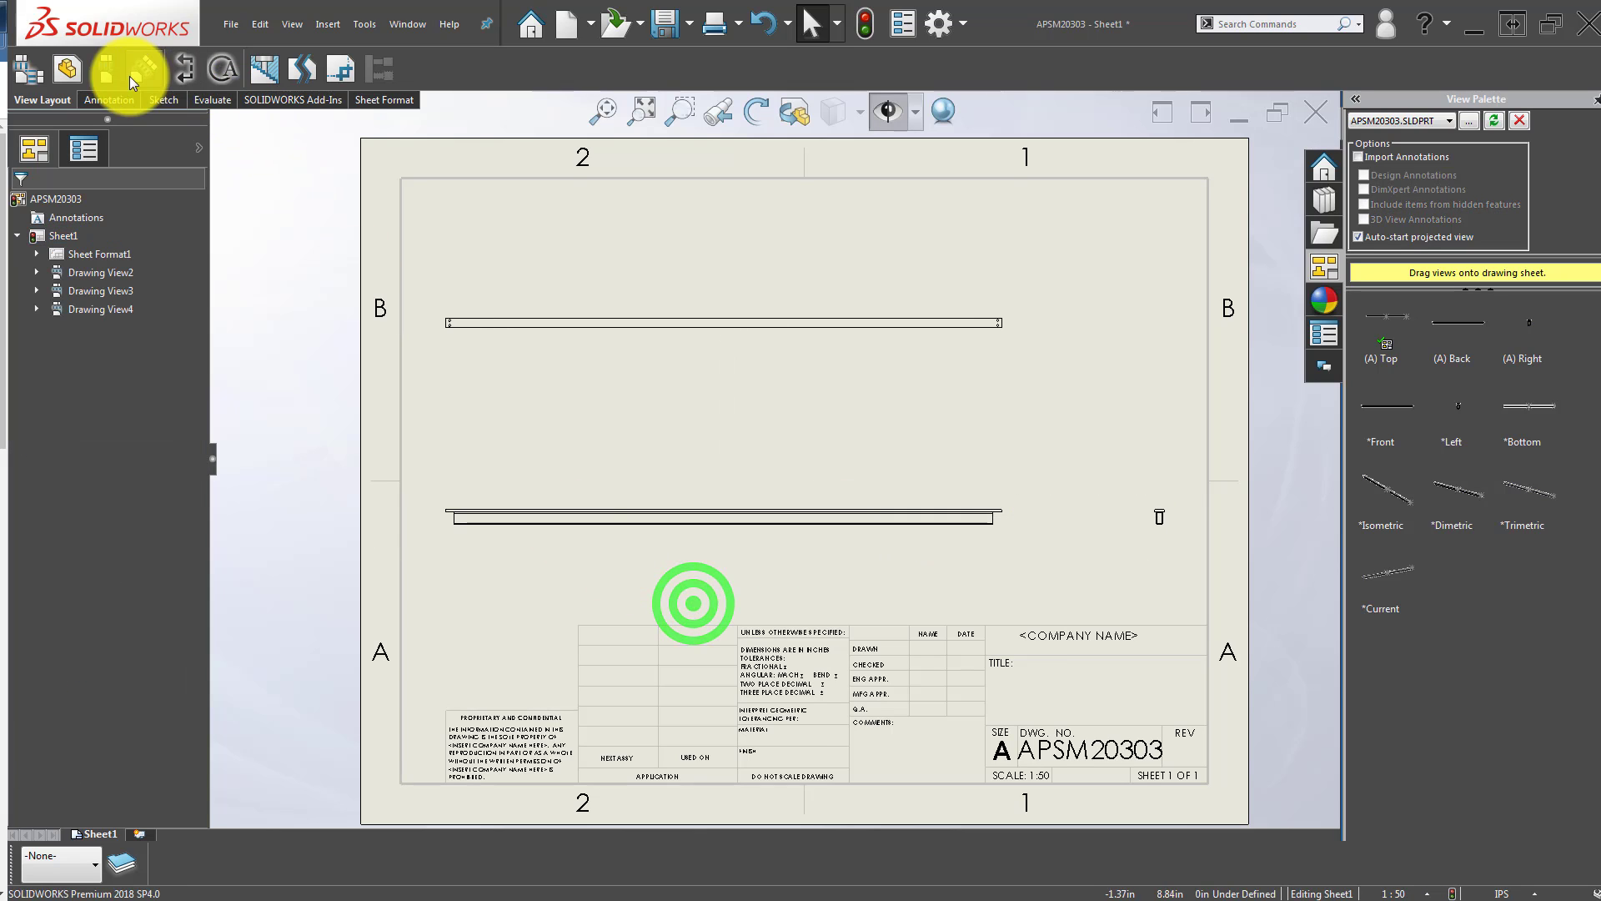
Break the front view with a vertical break from about the bar's middle to near its right end.
left_click(298, 78)
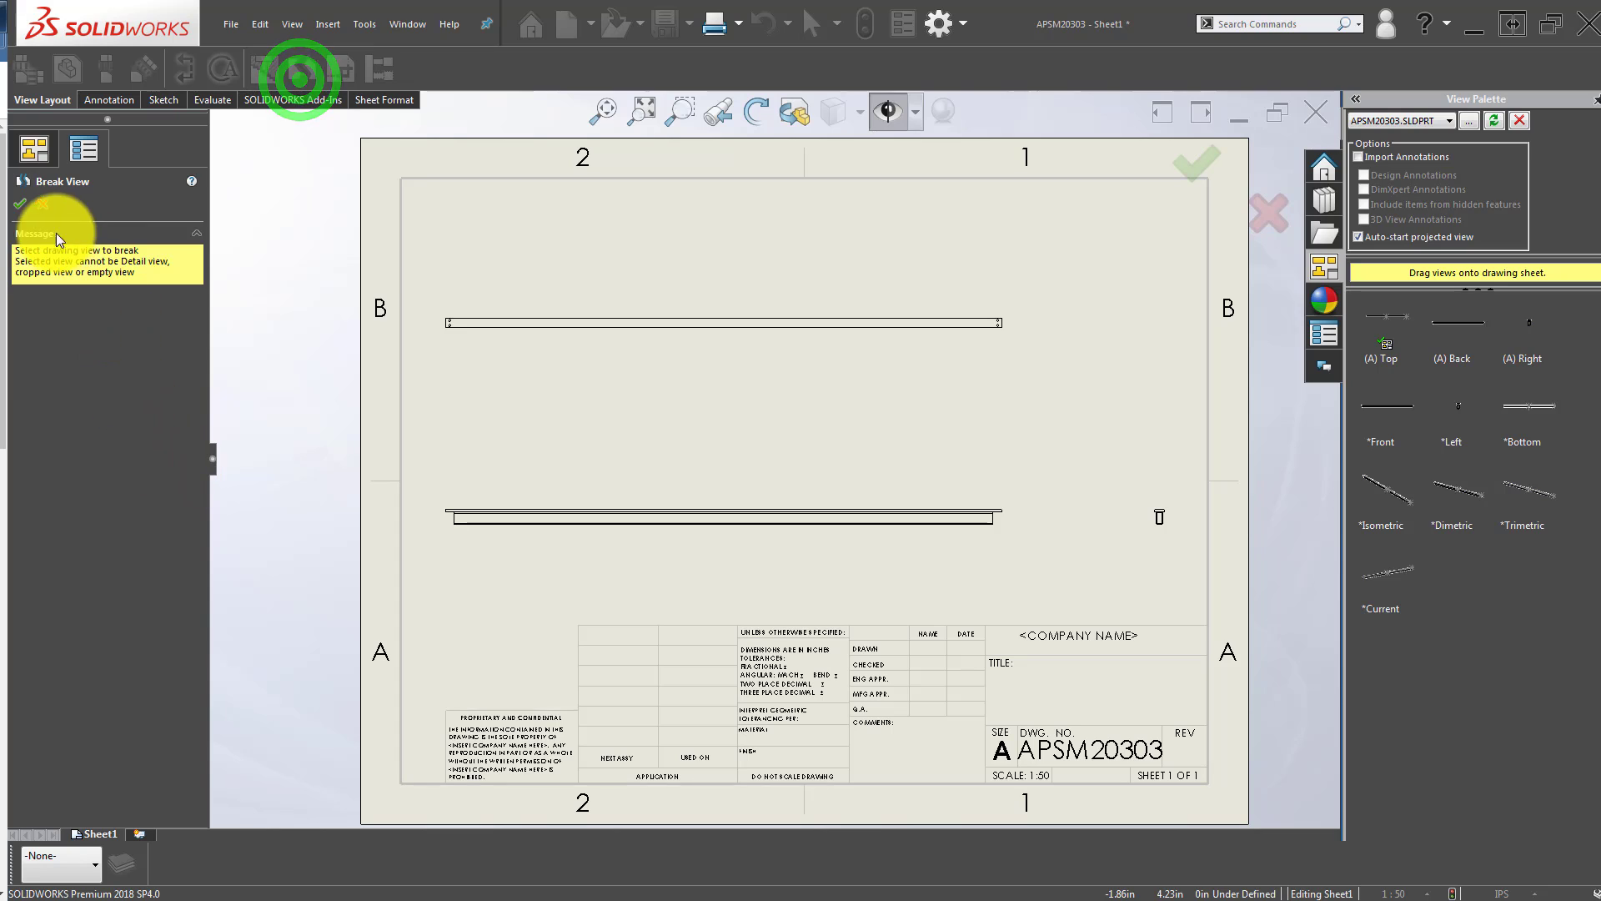
left_click(694, 505)
left_click(688, 536)
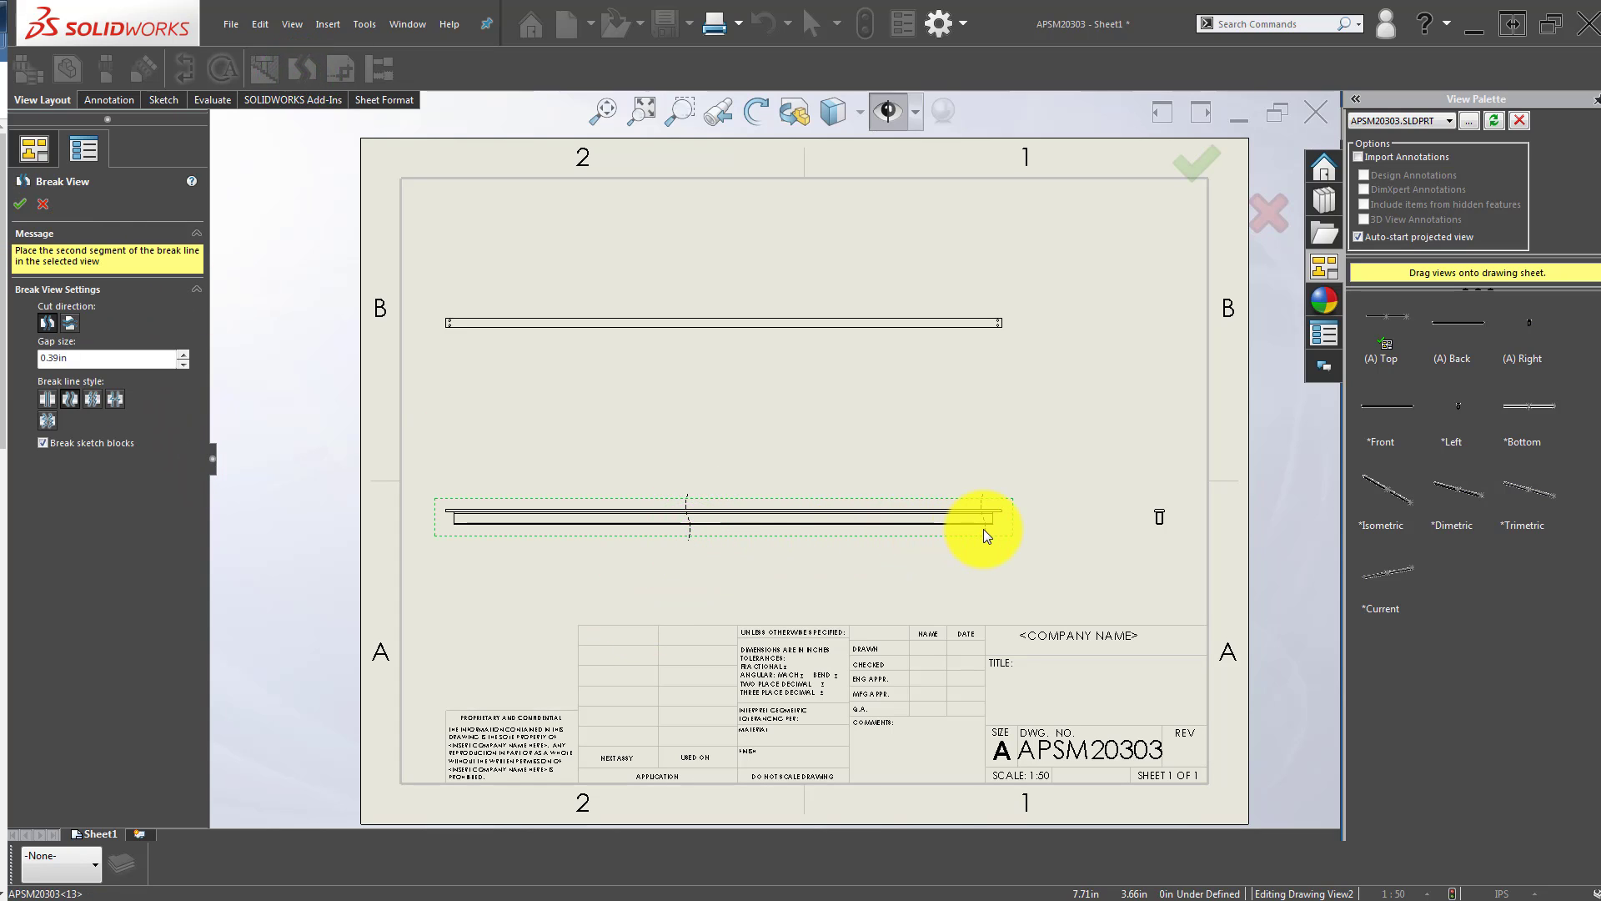
left_click(933, 542)
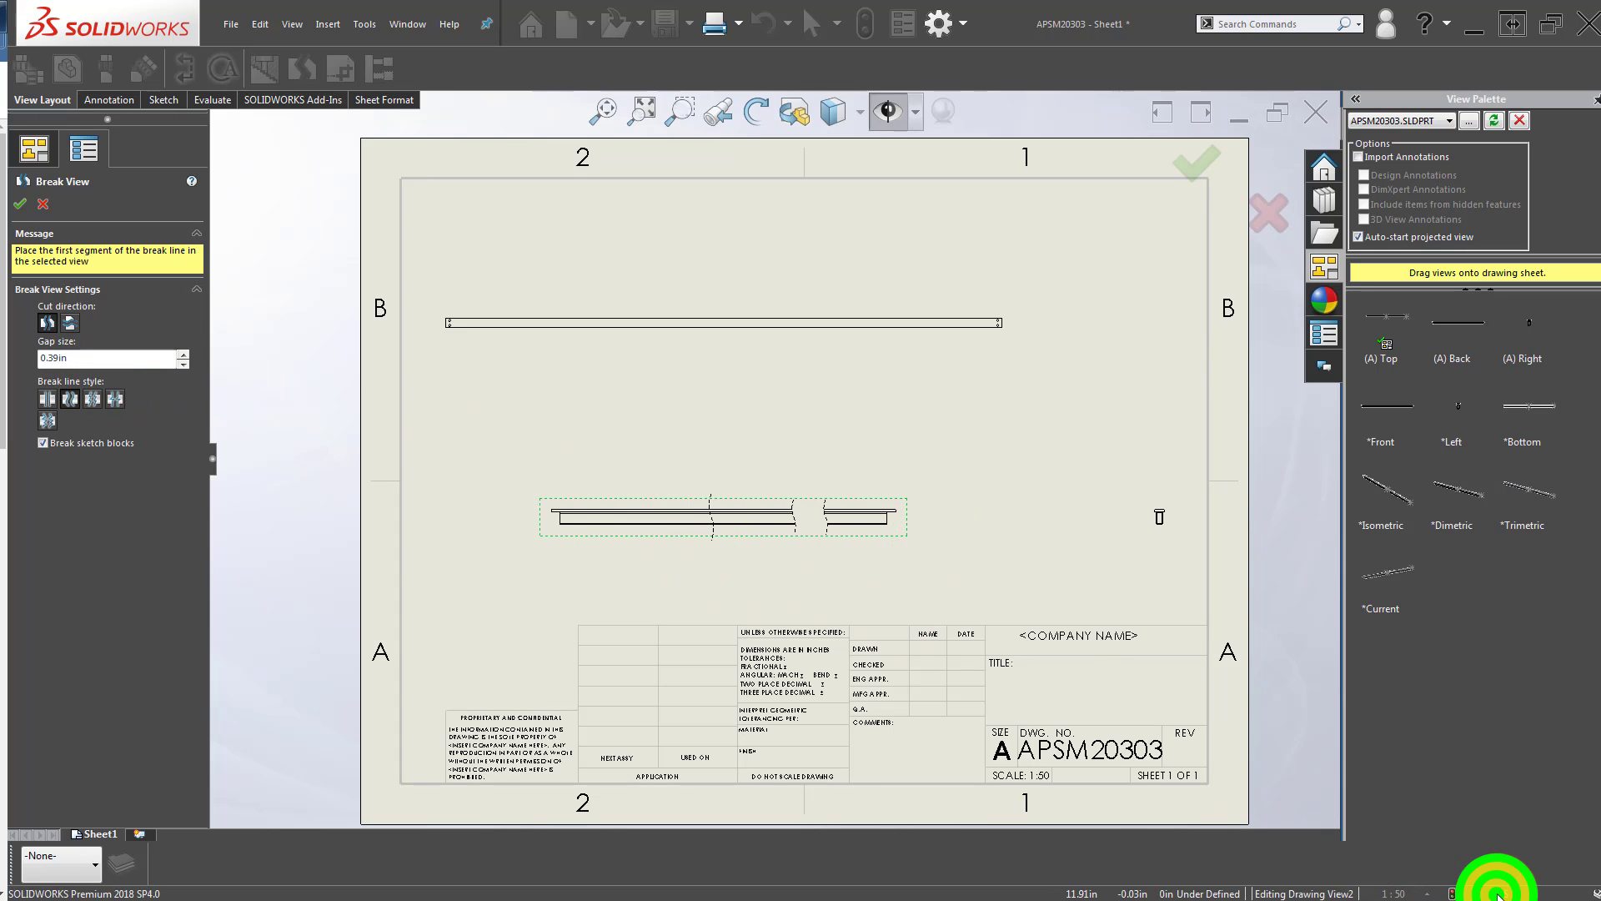
left_click(22, 200)
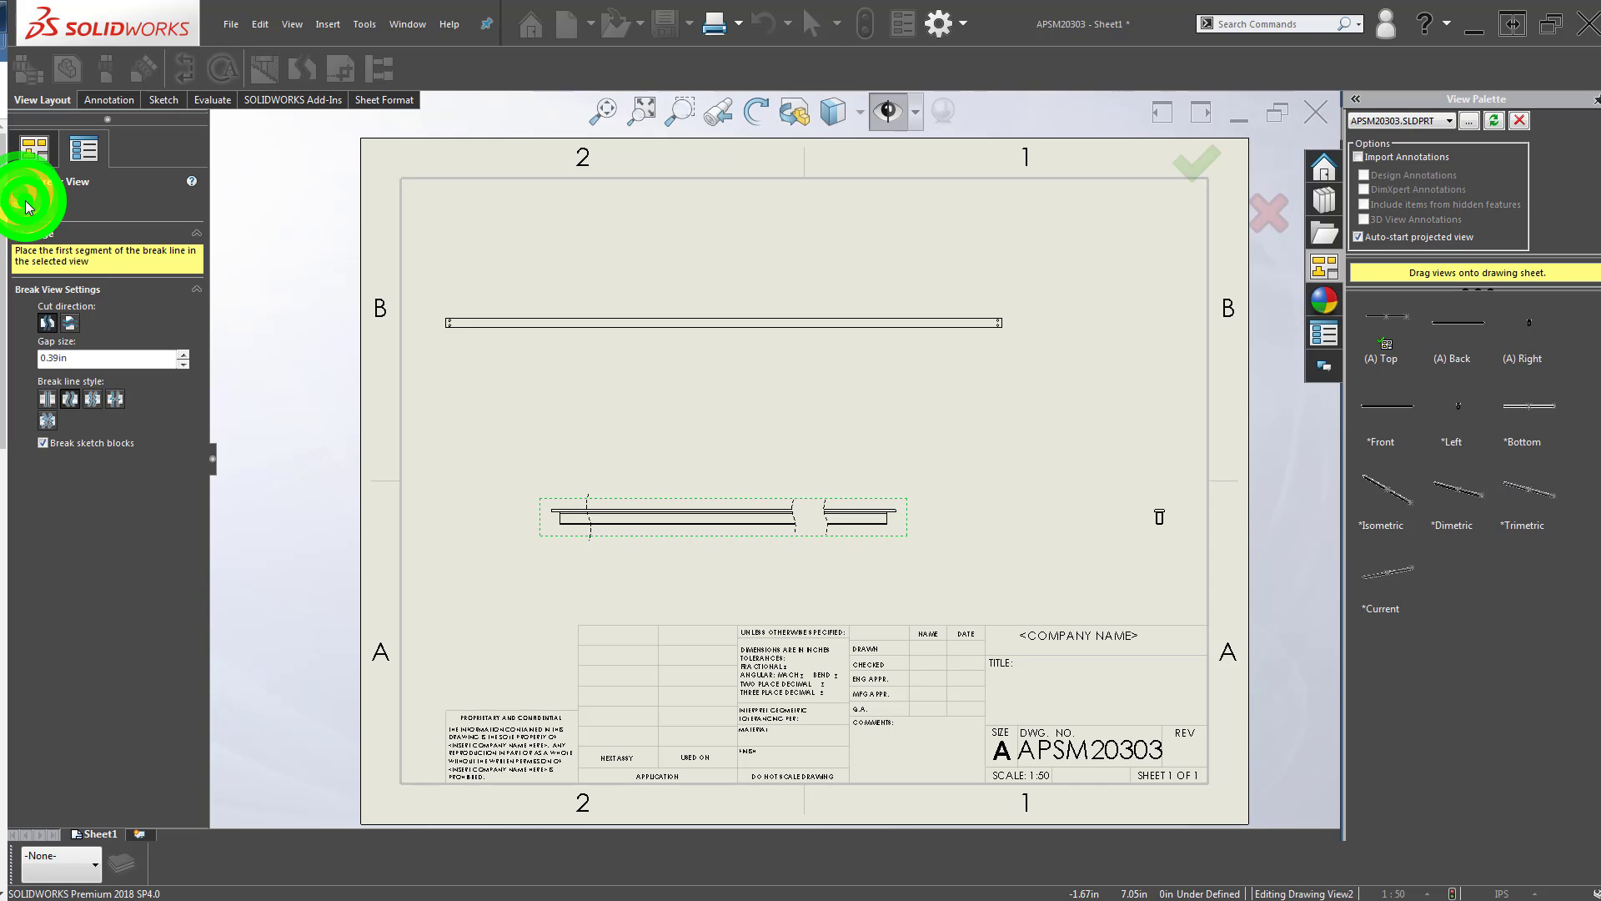
Change the document units to MMGS and set the front view's break gap to 2 mm.
left_click(1490, 892)
left_click(1489, 831)
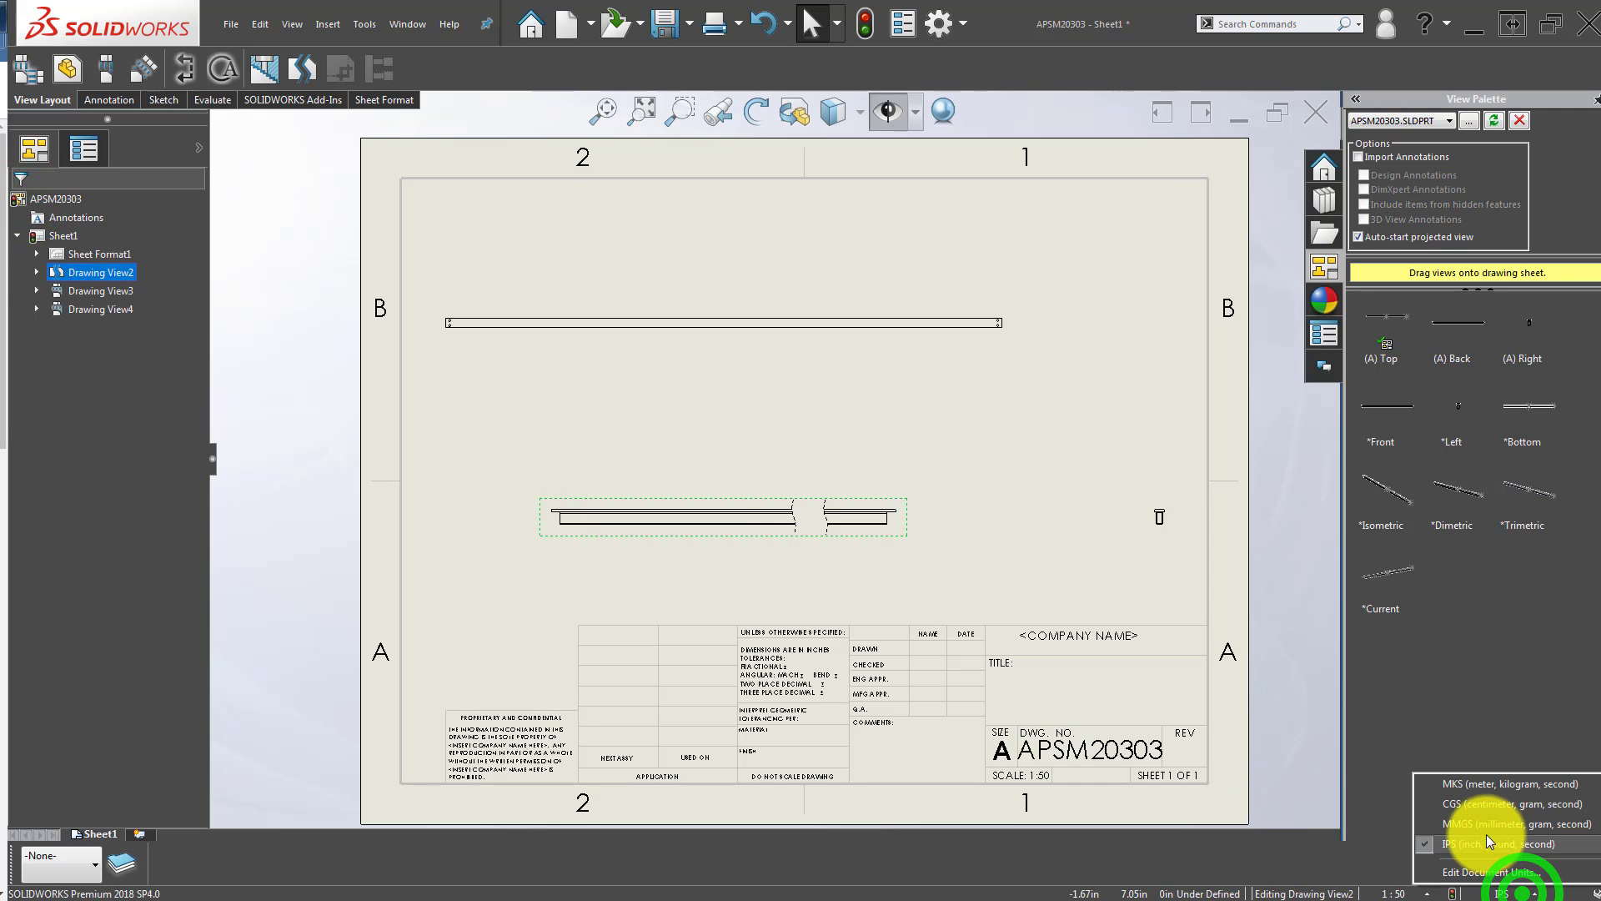
left_click(708, 525)
scroll(784, 522, "down", 3)
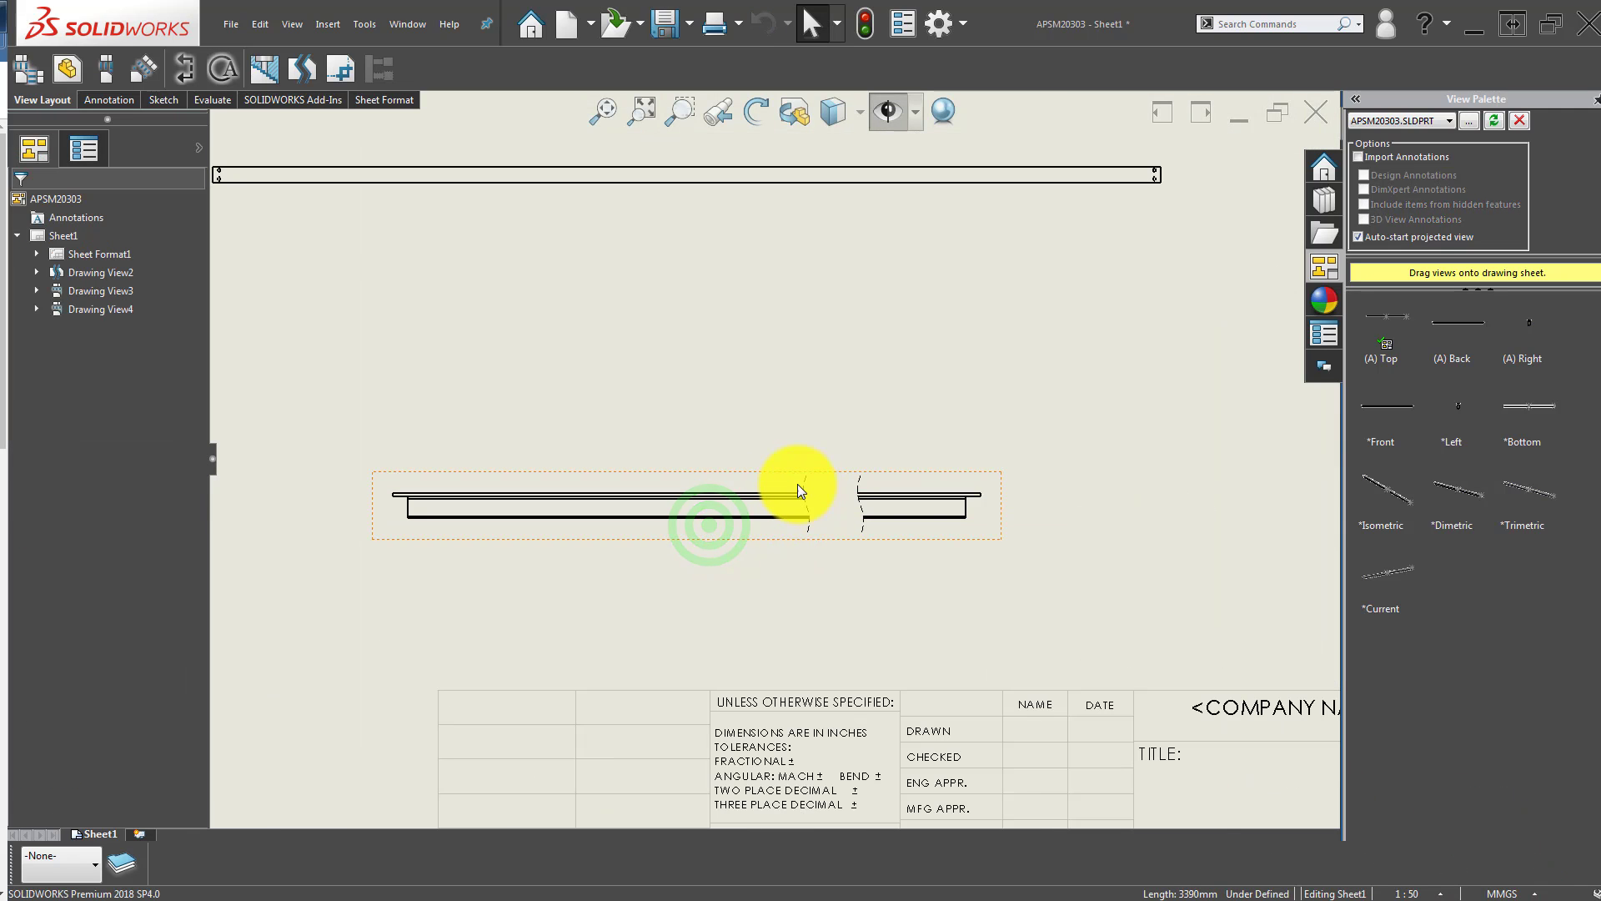
left_click(801, 486)
left_click(805, 491)
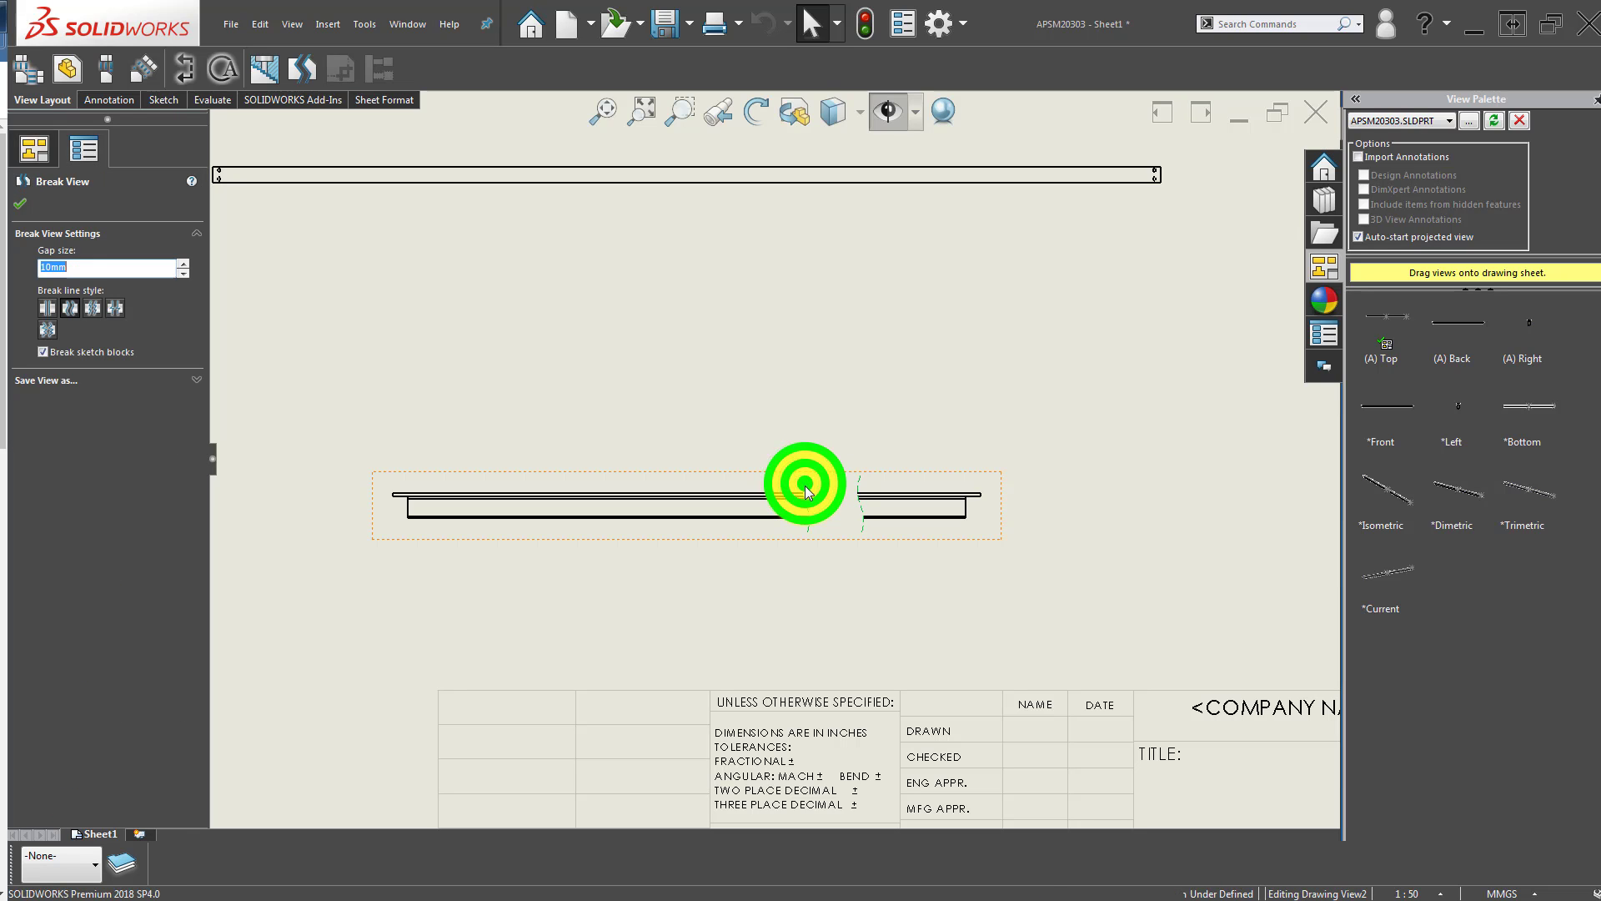
left_click(85, 265)
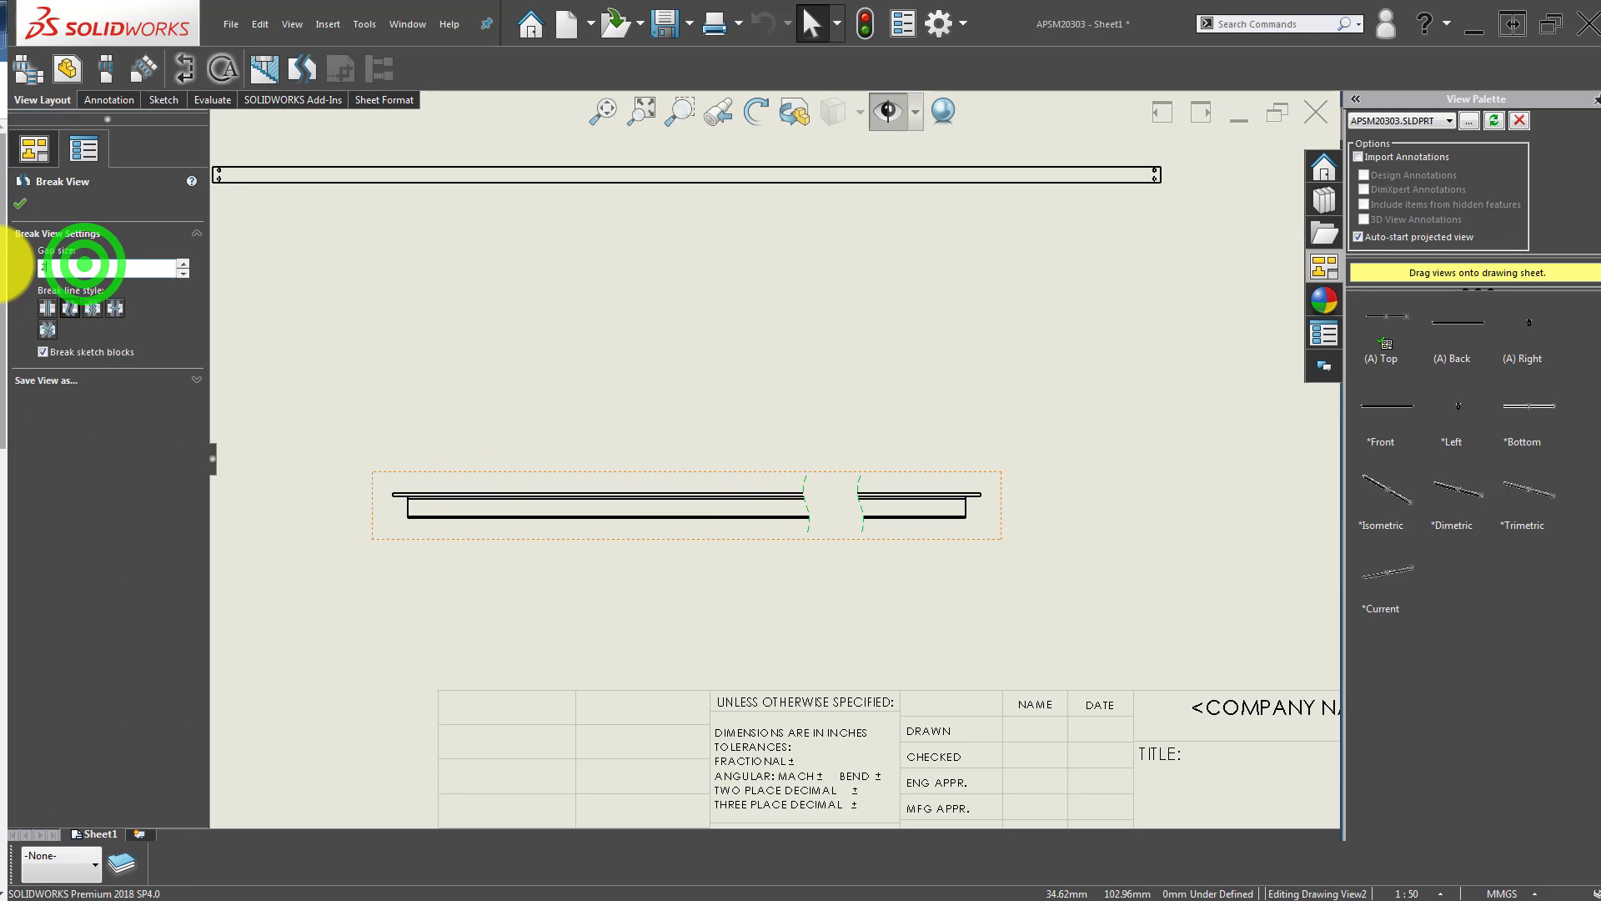
key("Return")
left_click(799, 391)
scroll(774, 450, "up", 4)
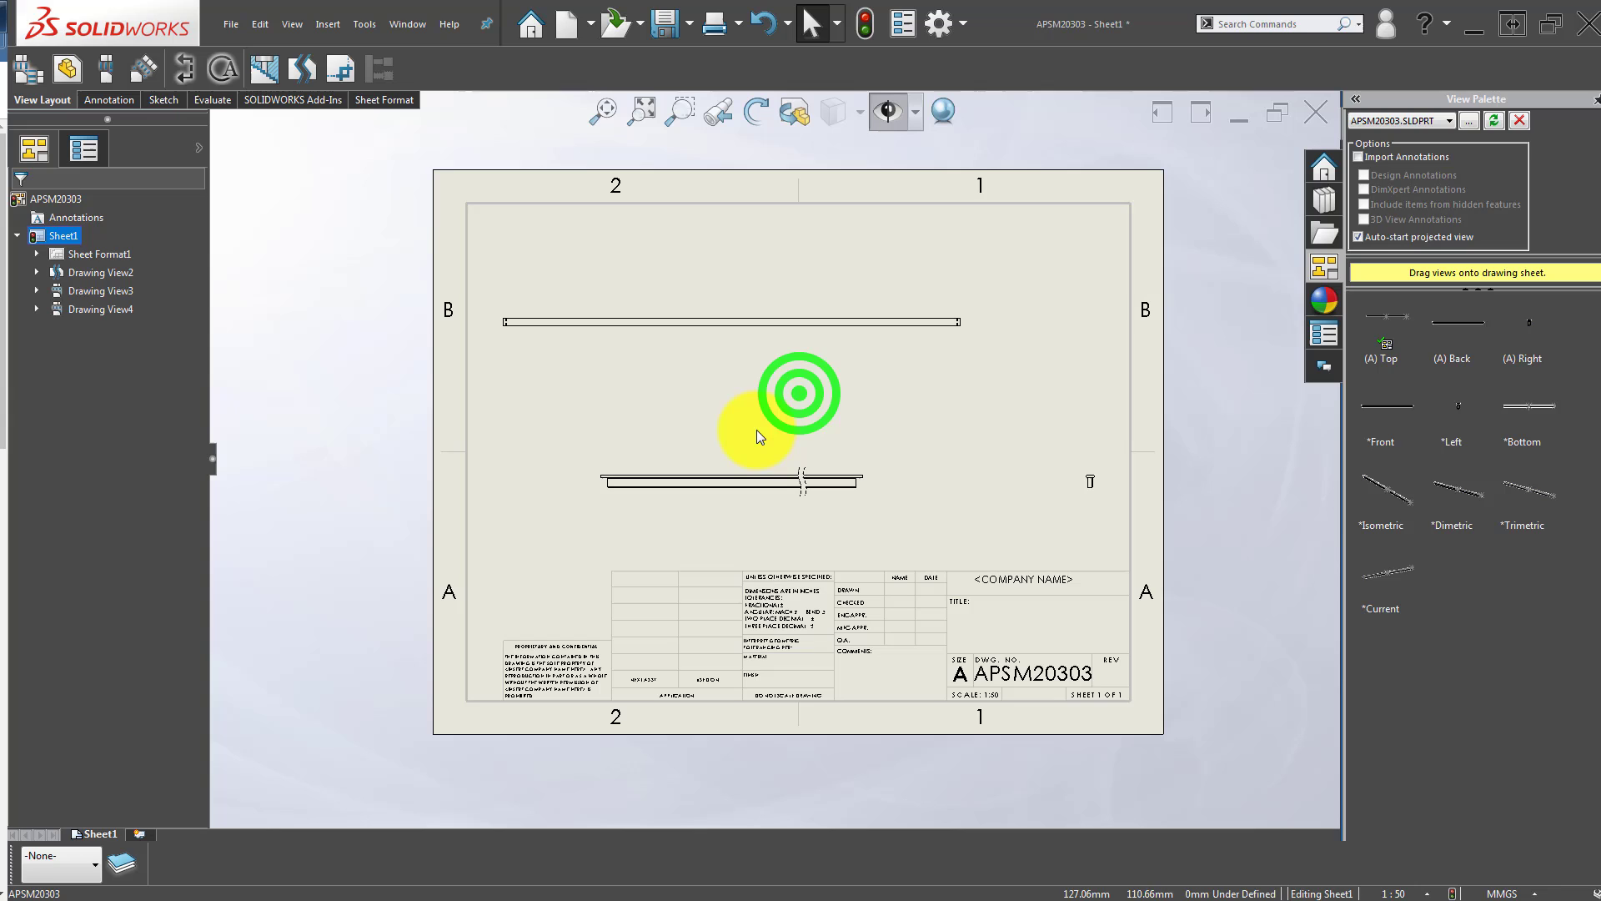
Delete the unbroken top view above the front view.
left_click(787, 387)
mouse_move(800, 341)
left_mouse_down()
mouse_move(893, 322)
mouse_move(822, 372)
left_mouse_up()
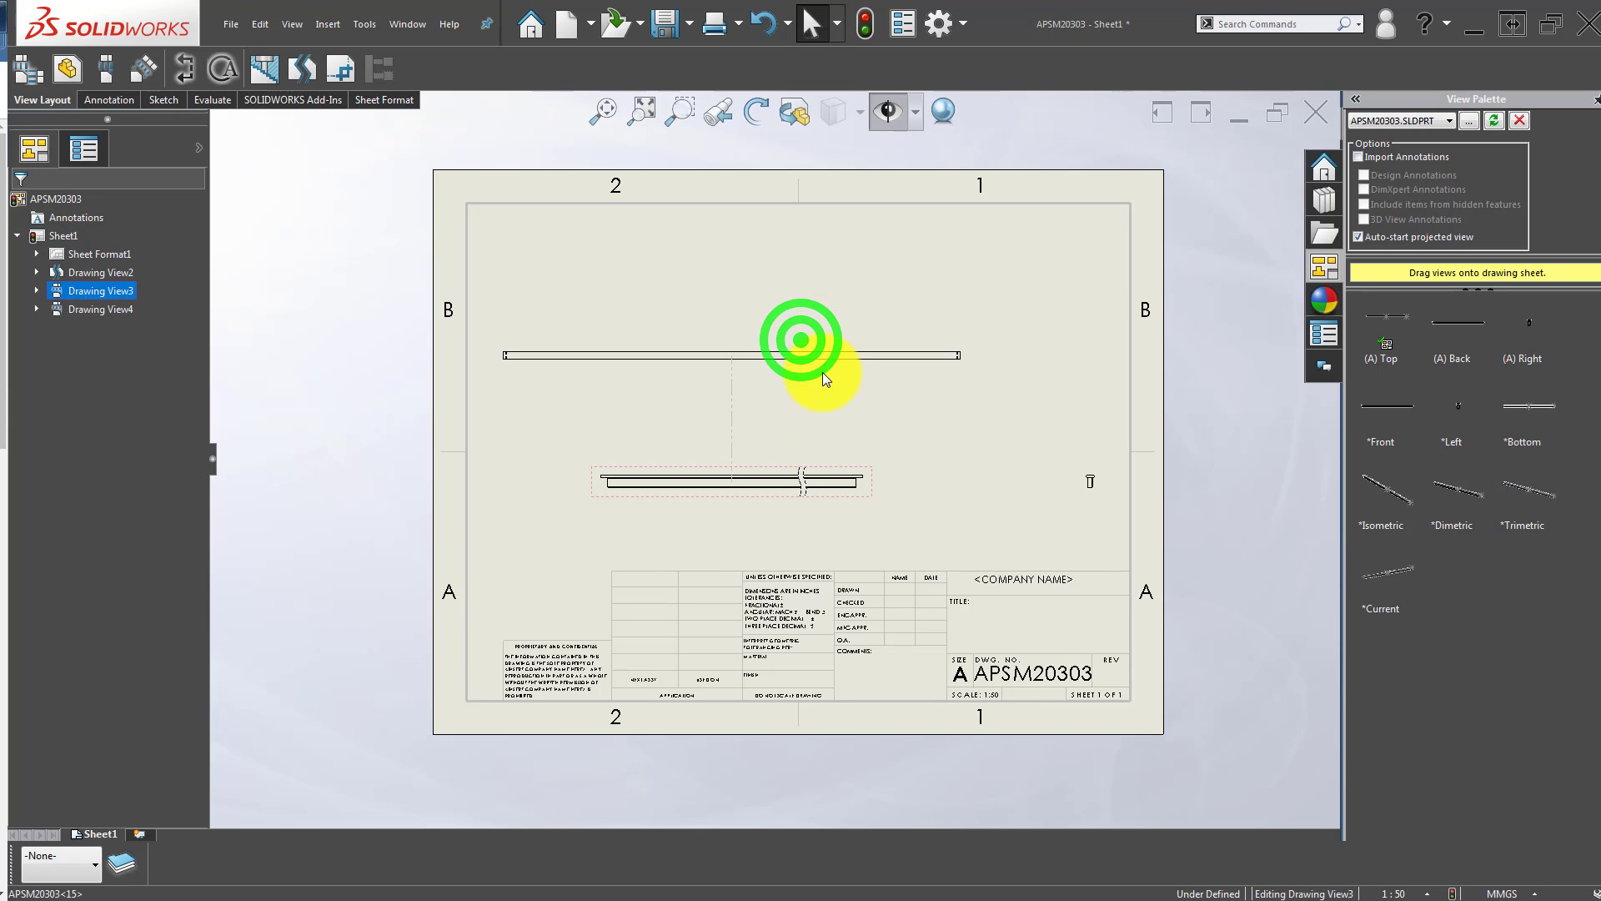
scroll(802, 445, "down", 1)
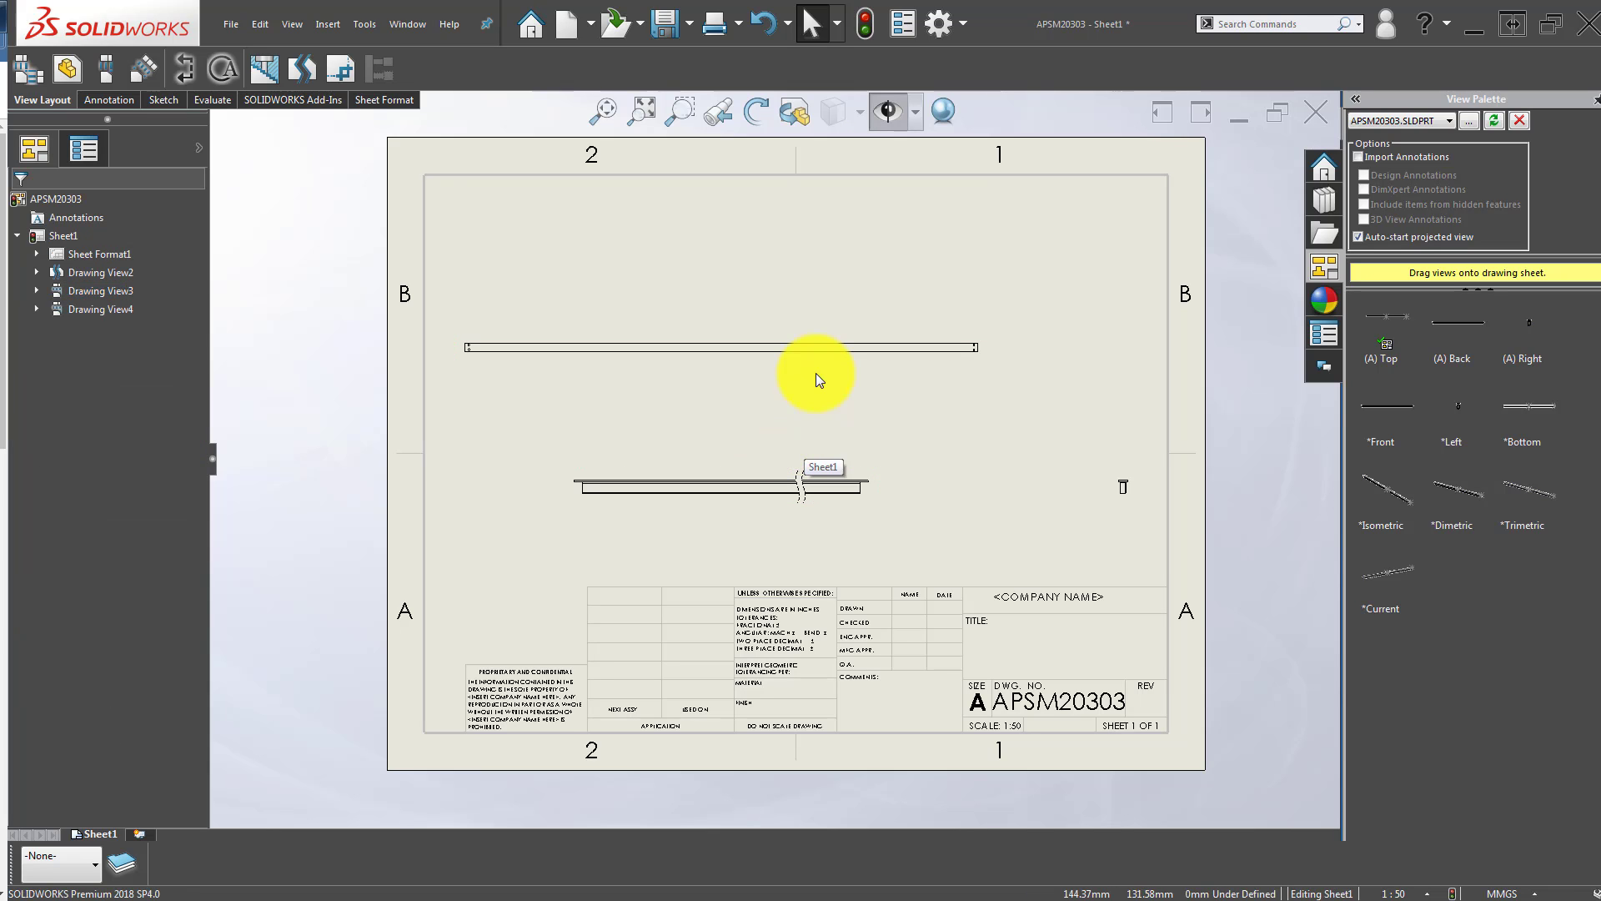
left_click_drag(814, 367, 859, 334)
key("Delete")
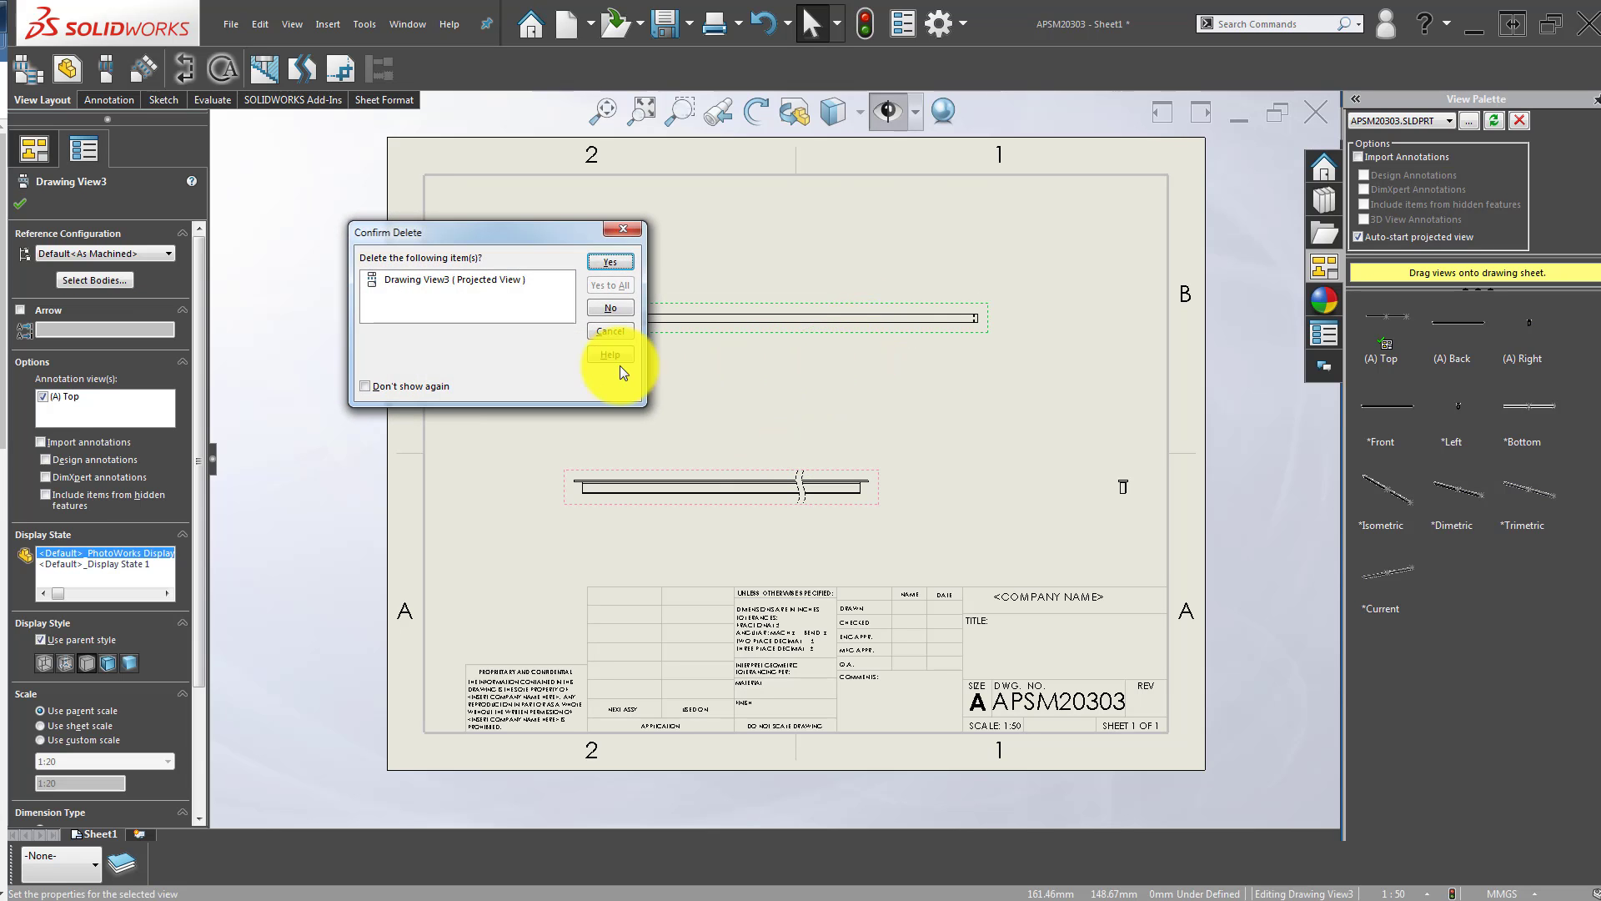
left_click(612, 261)
Project a new top view with matching break lines above the broken front view.
left_click(105, 74)
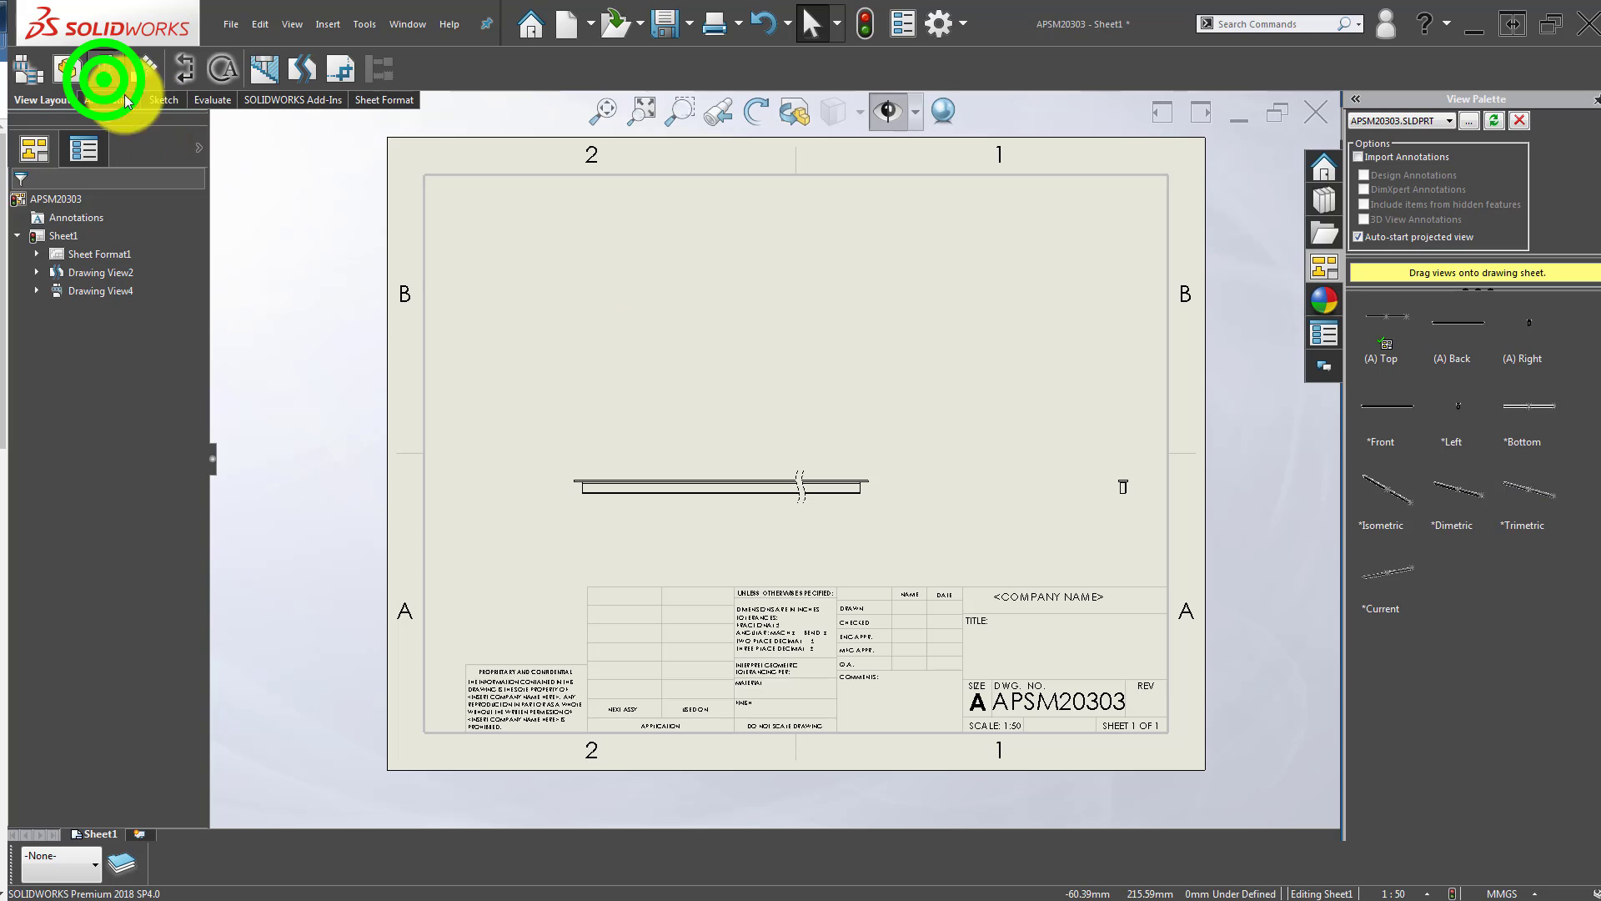
left_click(766, 496)
left_click(754, 409)
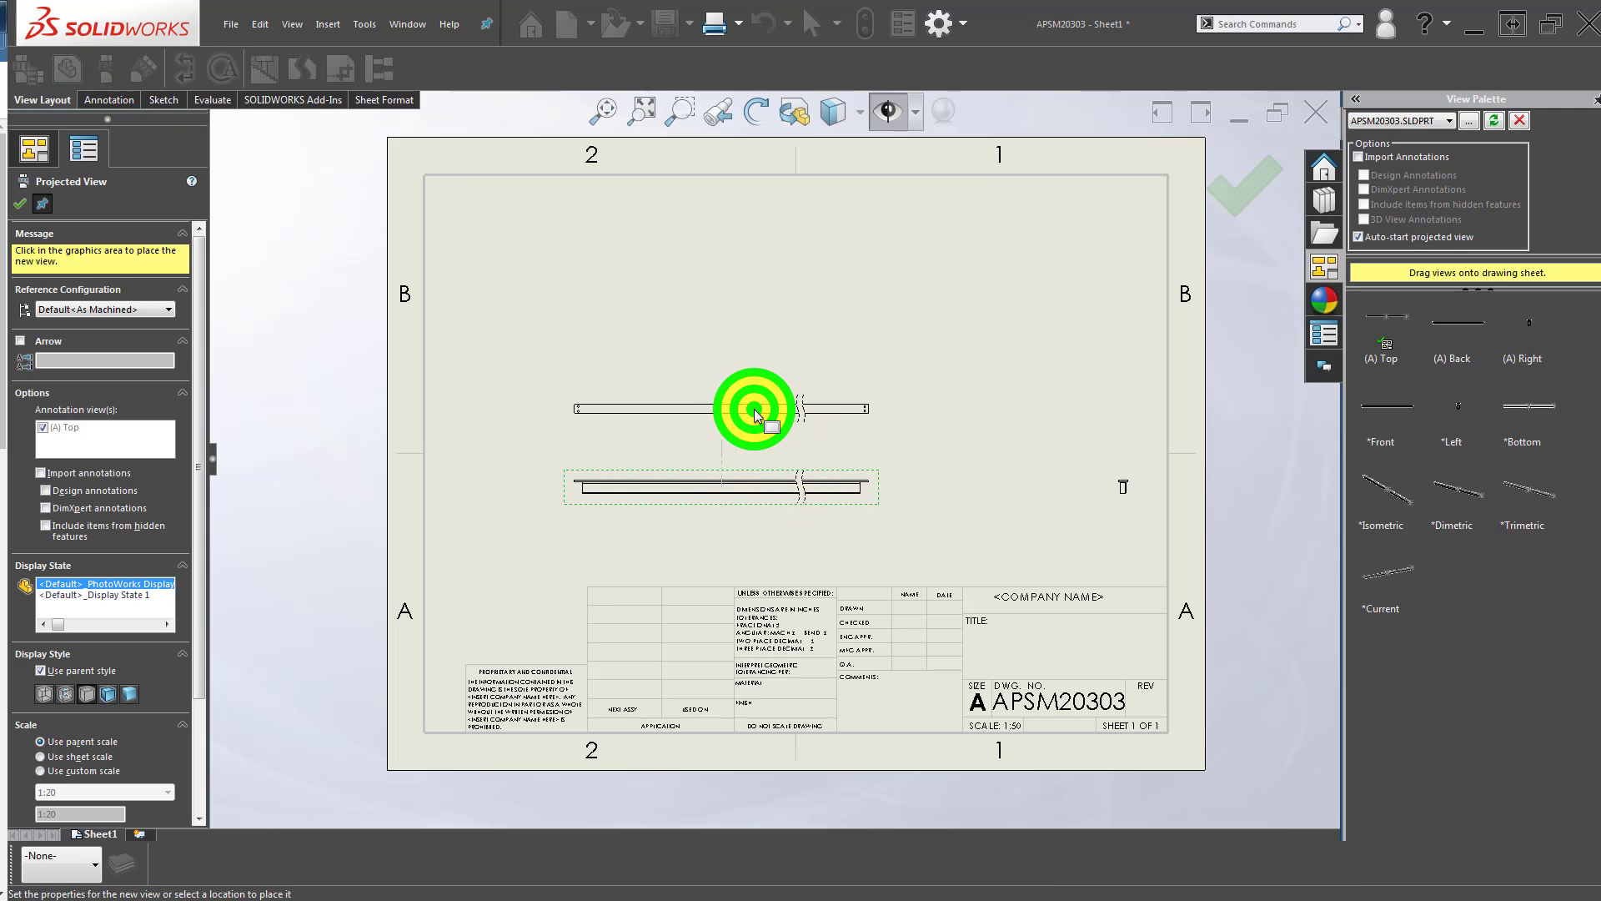
left_click(20, 203)
scroll(842, 463, "down", 3)
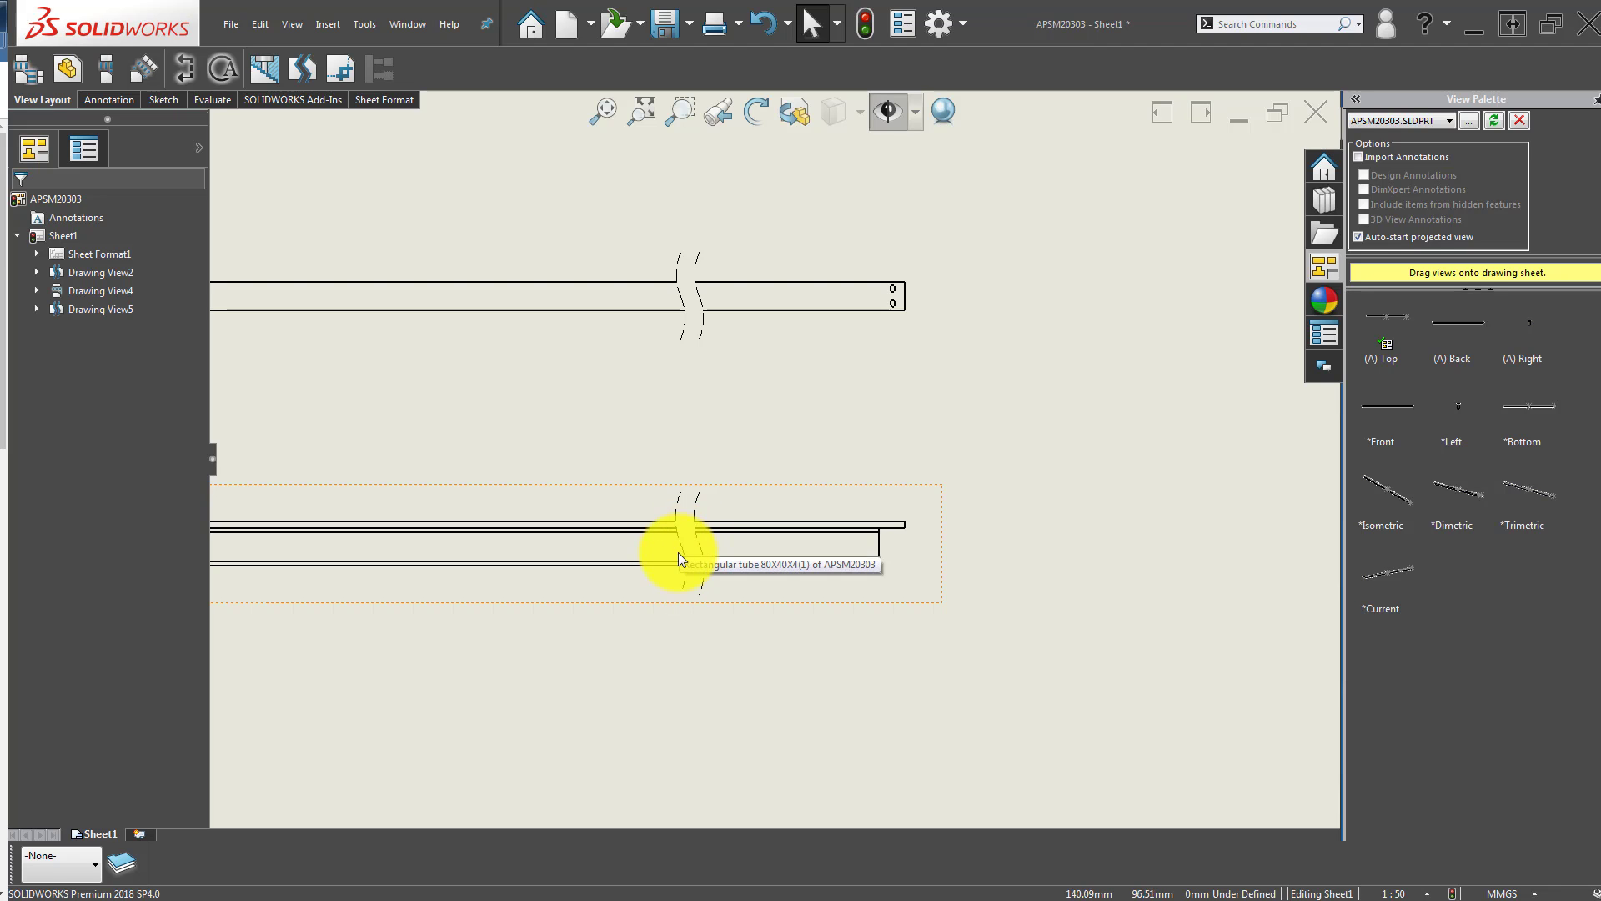
Set the front view's custom scale to 1:10.
key("f")
left_click(685, 524)
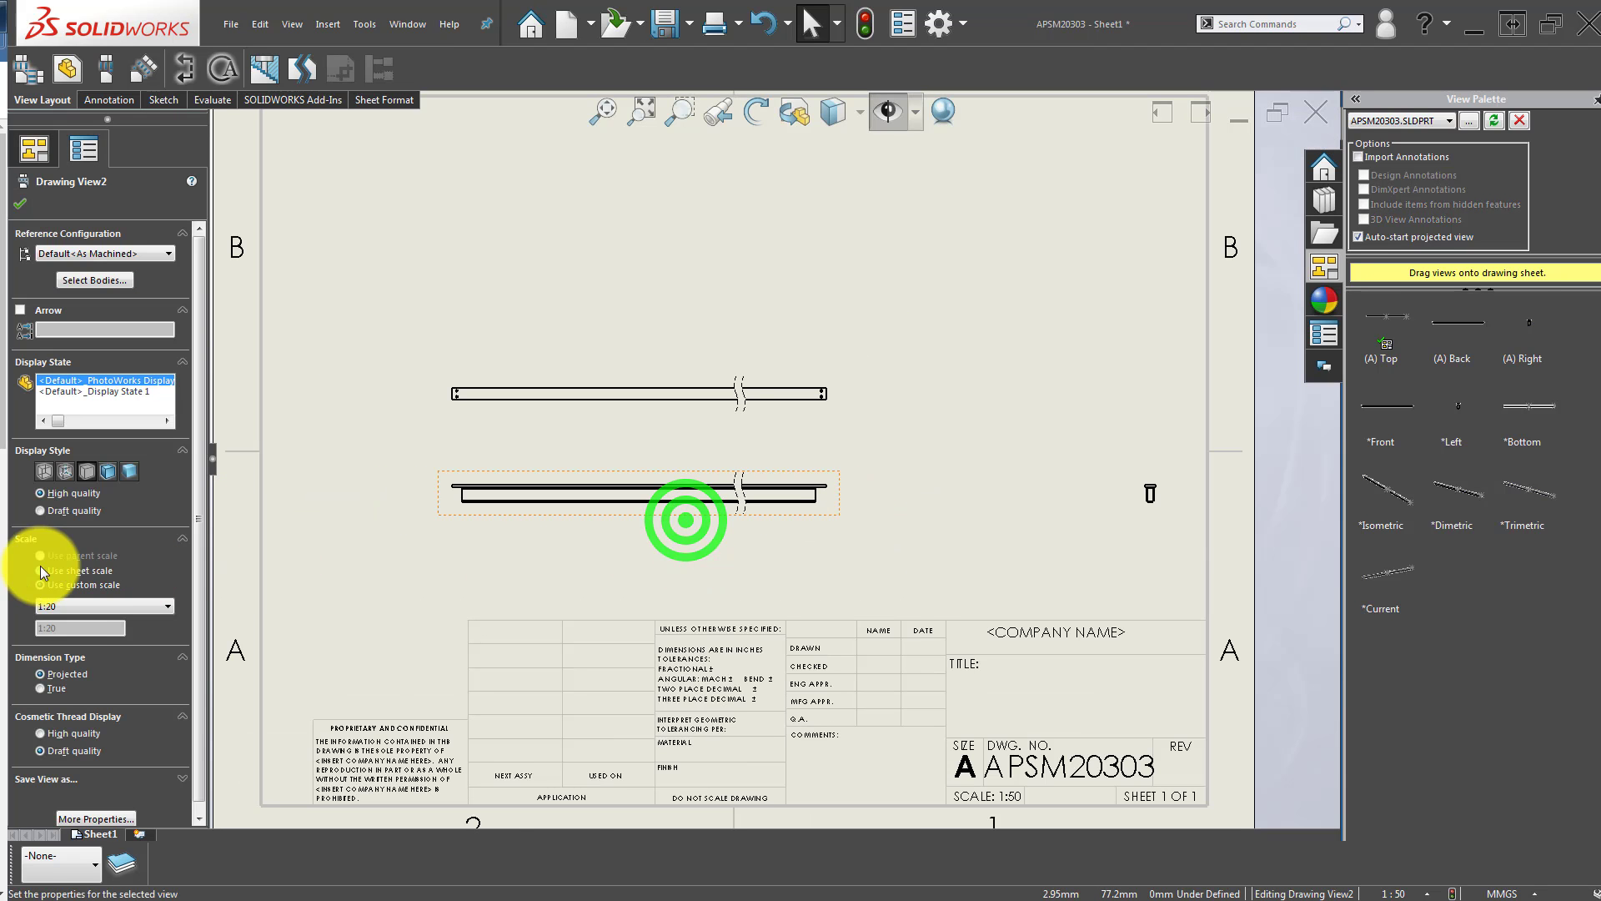
left_click(111, 605)
left_click(93, 665)
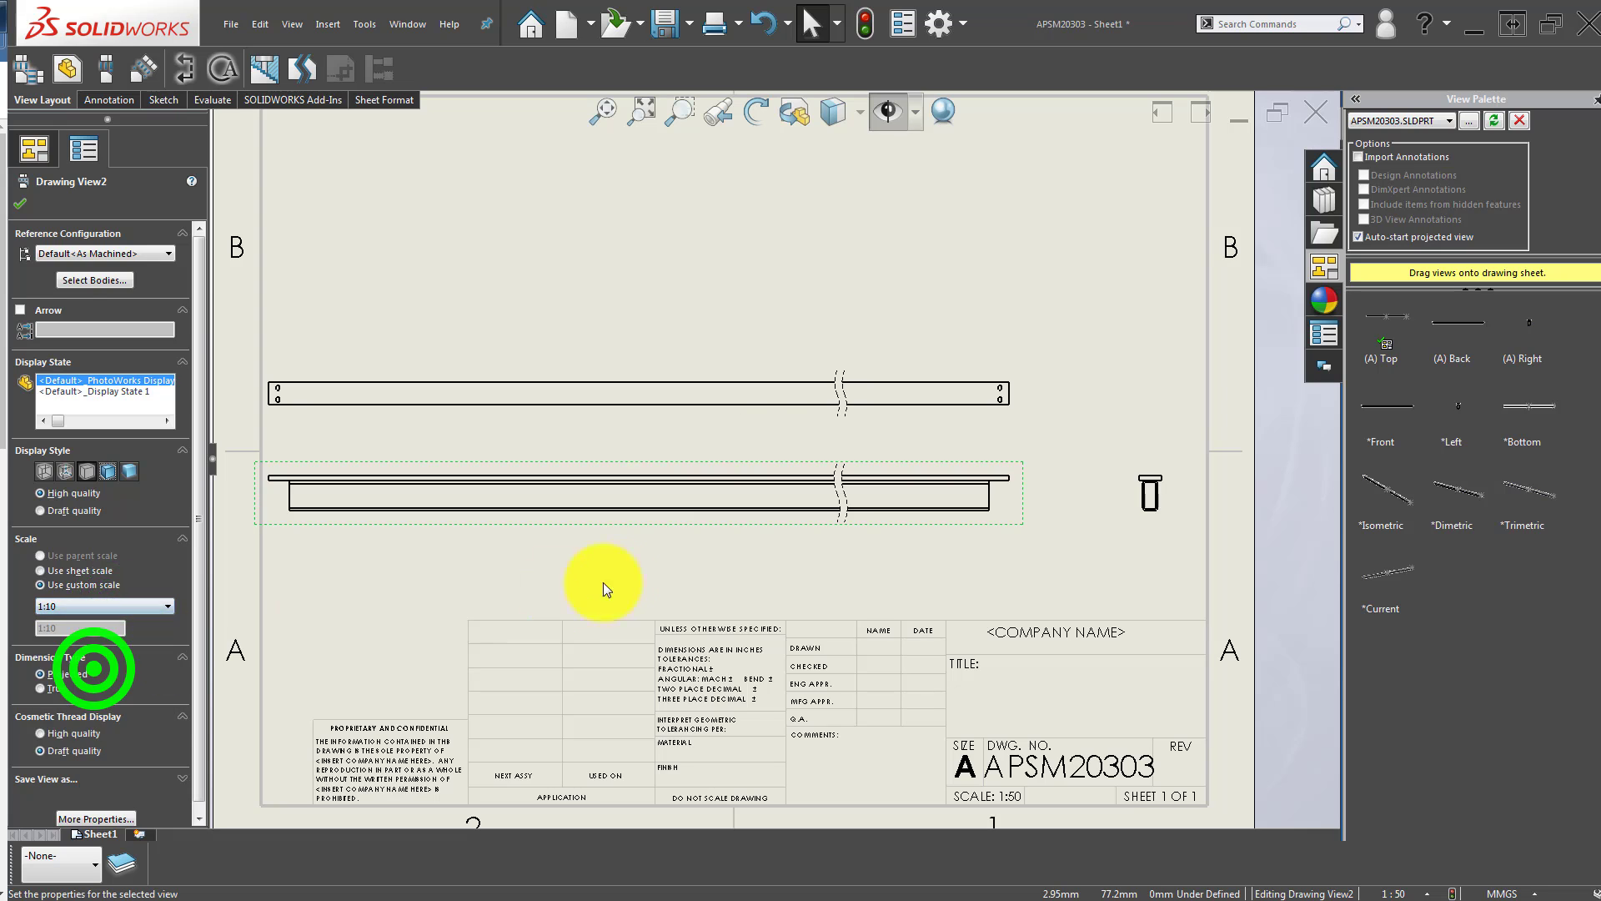
left_click(709, 562)
Move the side view left, close to the right end of the front view.
scroll(1018, 490, "up", 2)
scroll(939, 488, "down", 4)
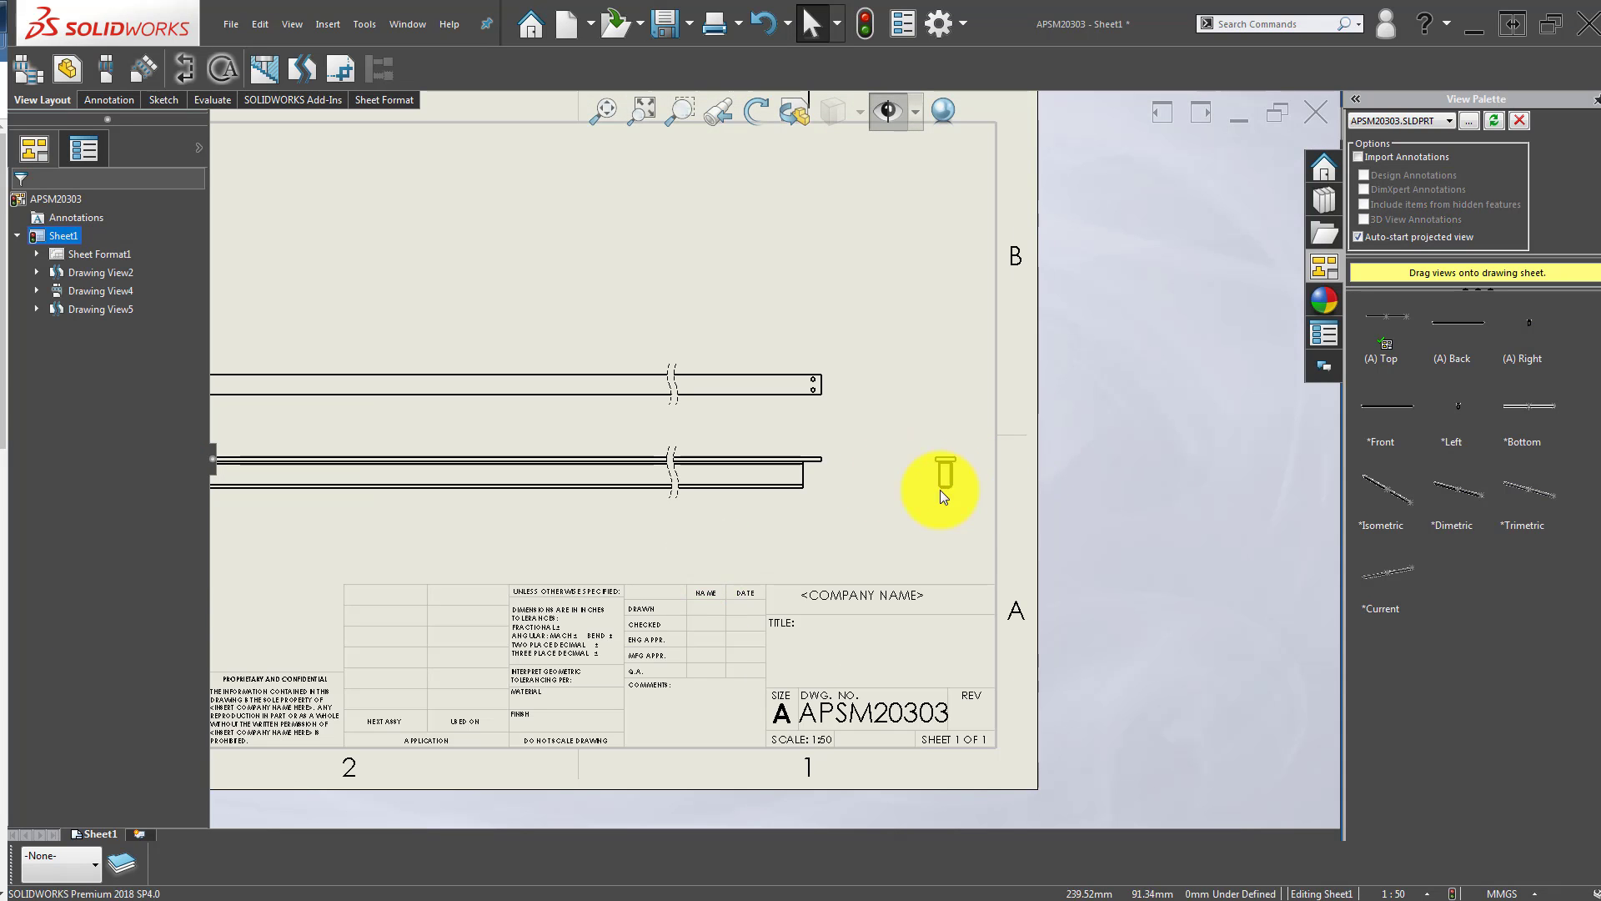
left_click(954, 503)
left_click(804, 542)
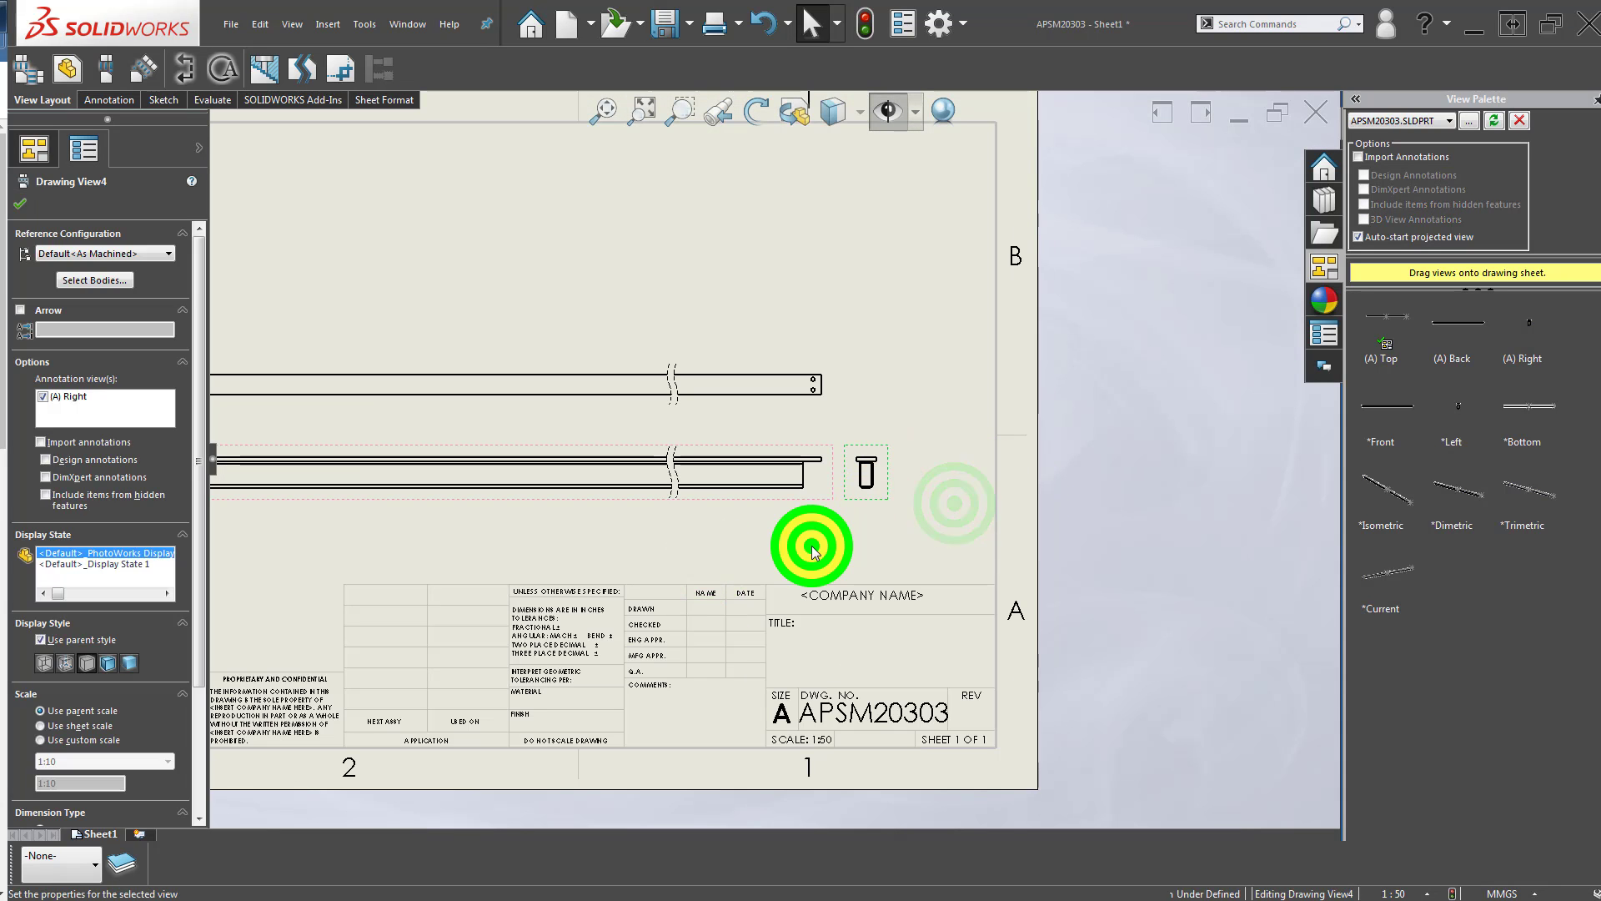
key("z")
Move the front view's right break line toward the bar's right end to shorten the section beyond the break.
scroll(697, 488, "down", 5)
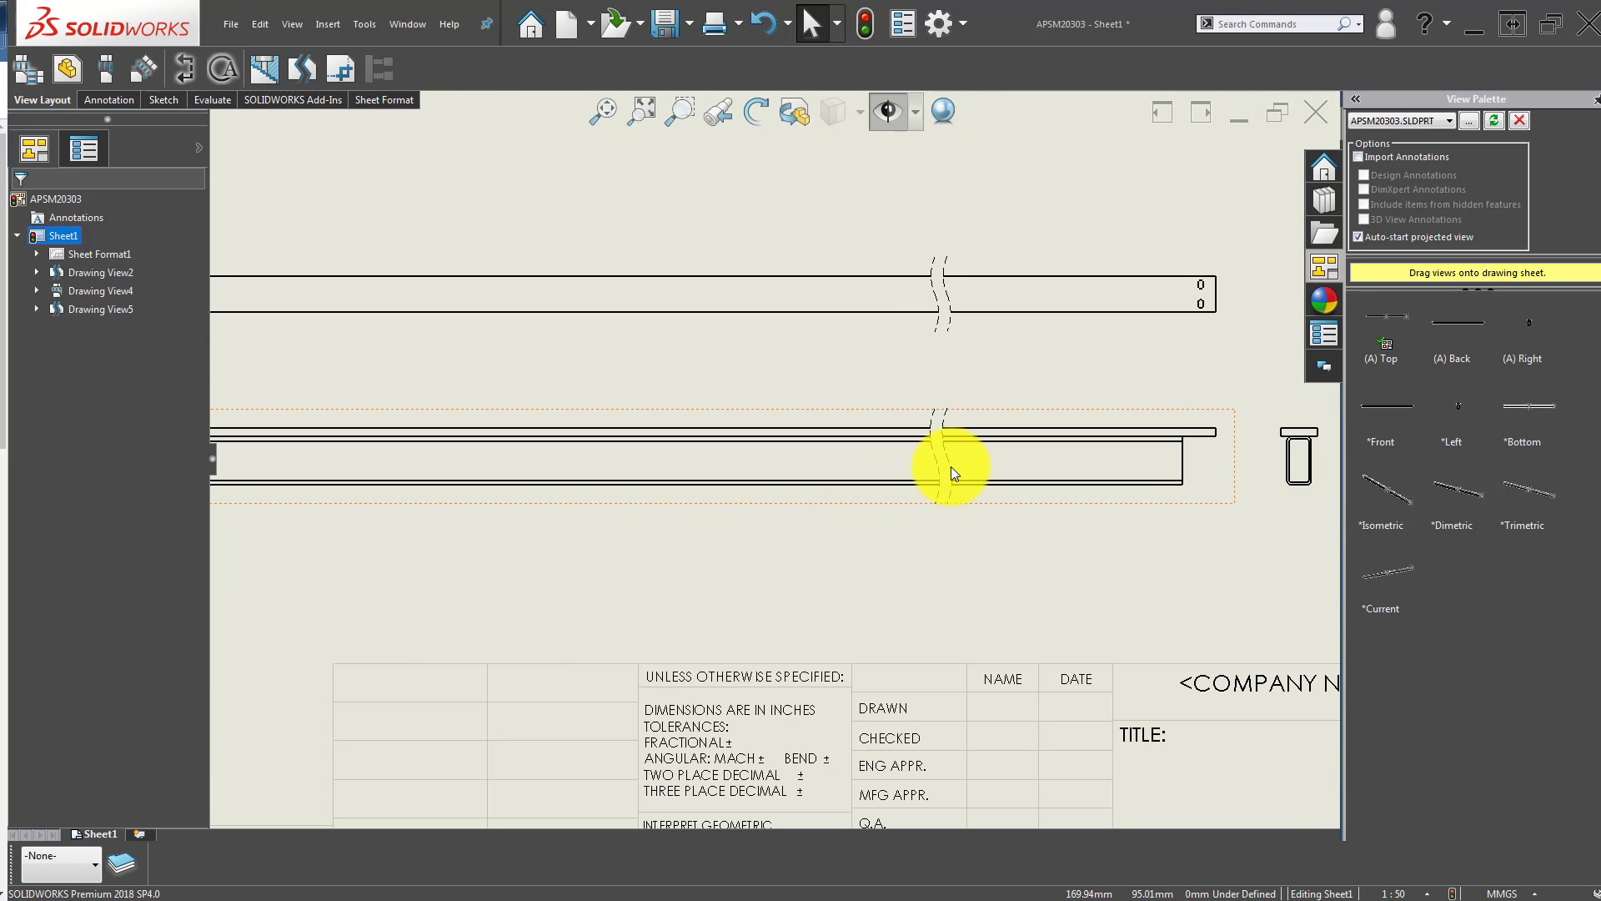
left_click_drag(950, 467, 1110, 459)
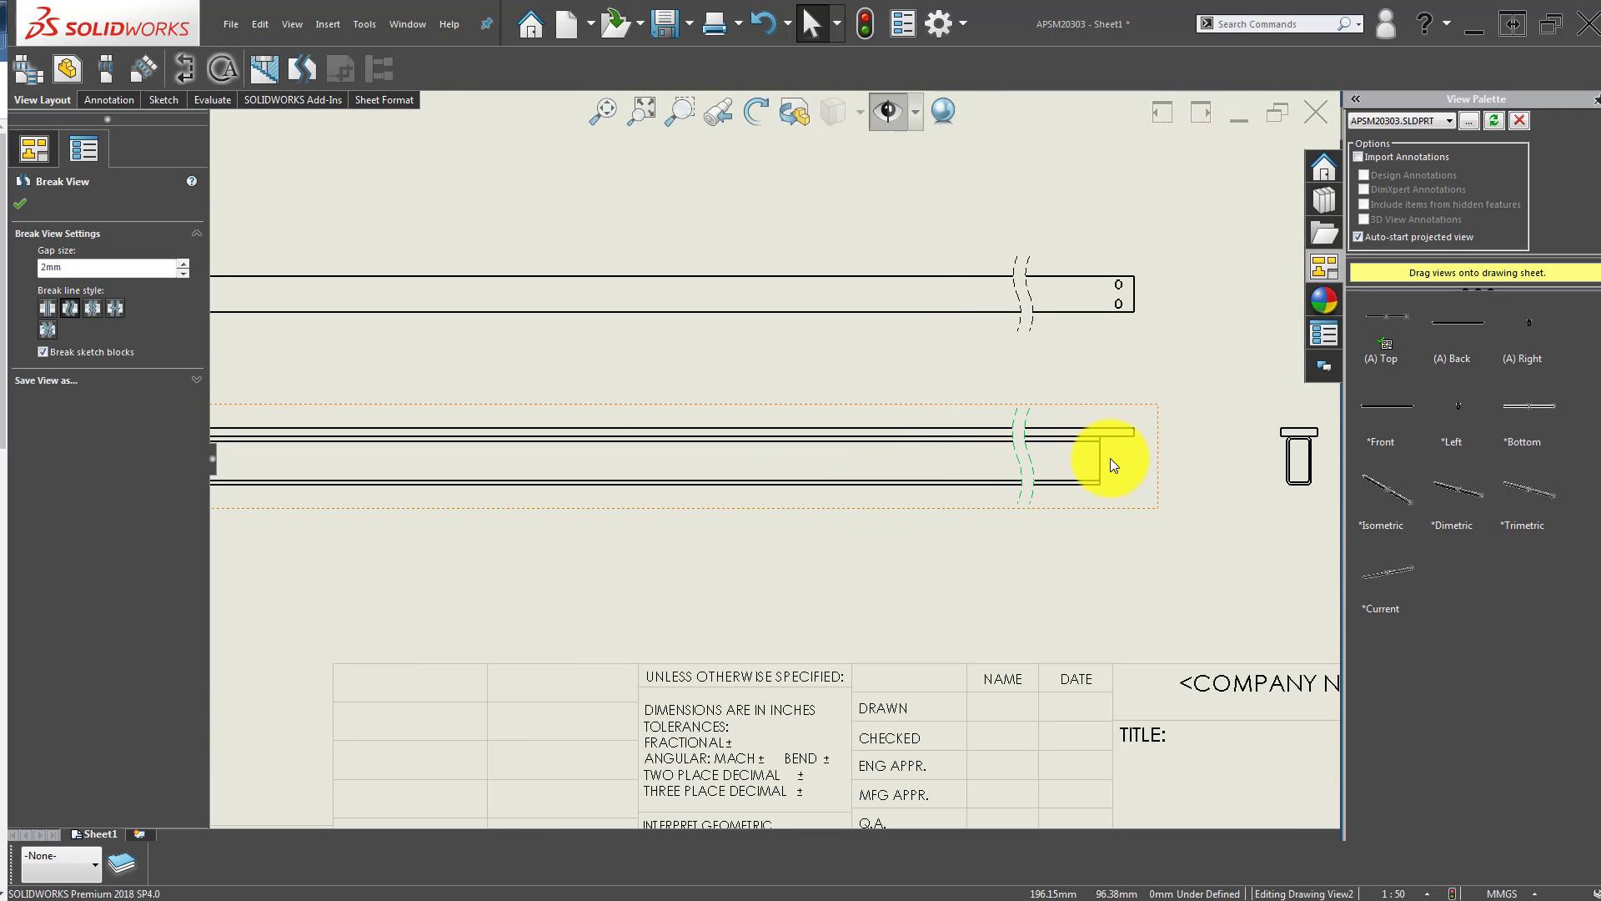
left_click(1019, 542)
key("z")
key("z")
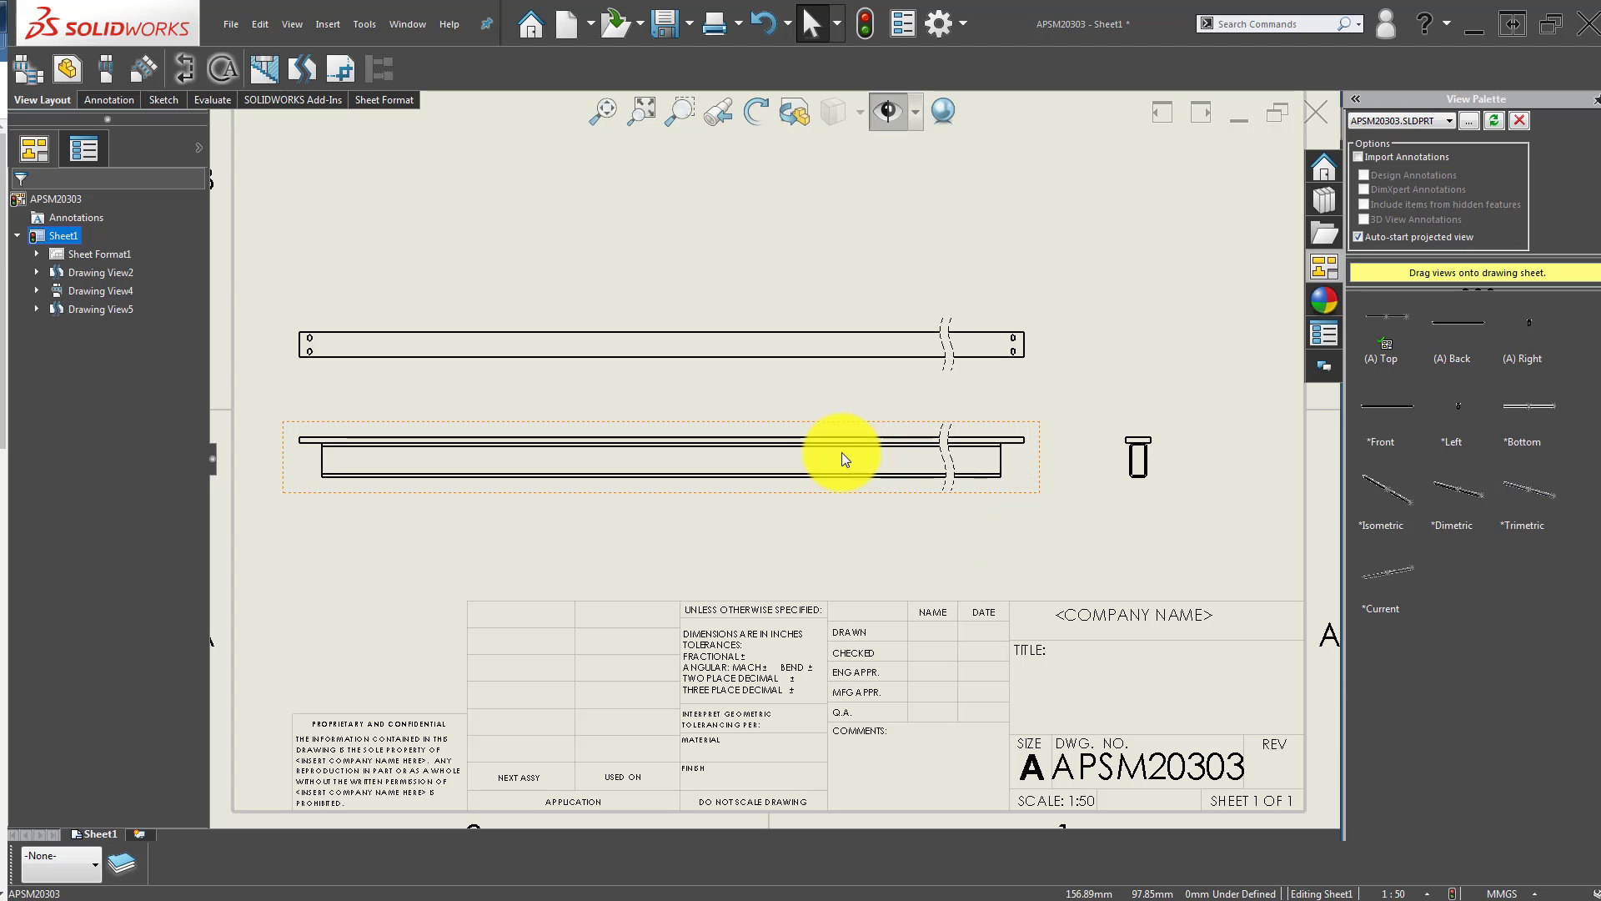
Move the front view's left break line farther left in two stages to shorten the long section of the bar.
left_click_drag(939, 465, 762, 464)
left_click(749, 565)
scroll(752, 489, "up", 3)
scroll(822, 464, "down", 6)
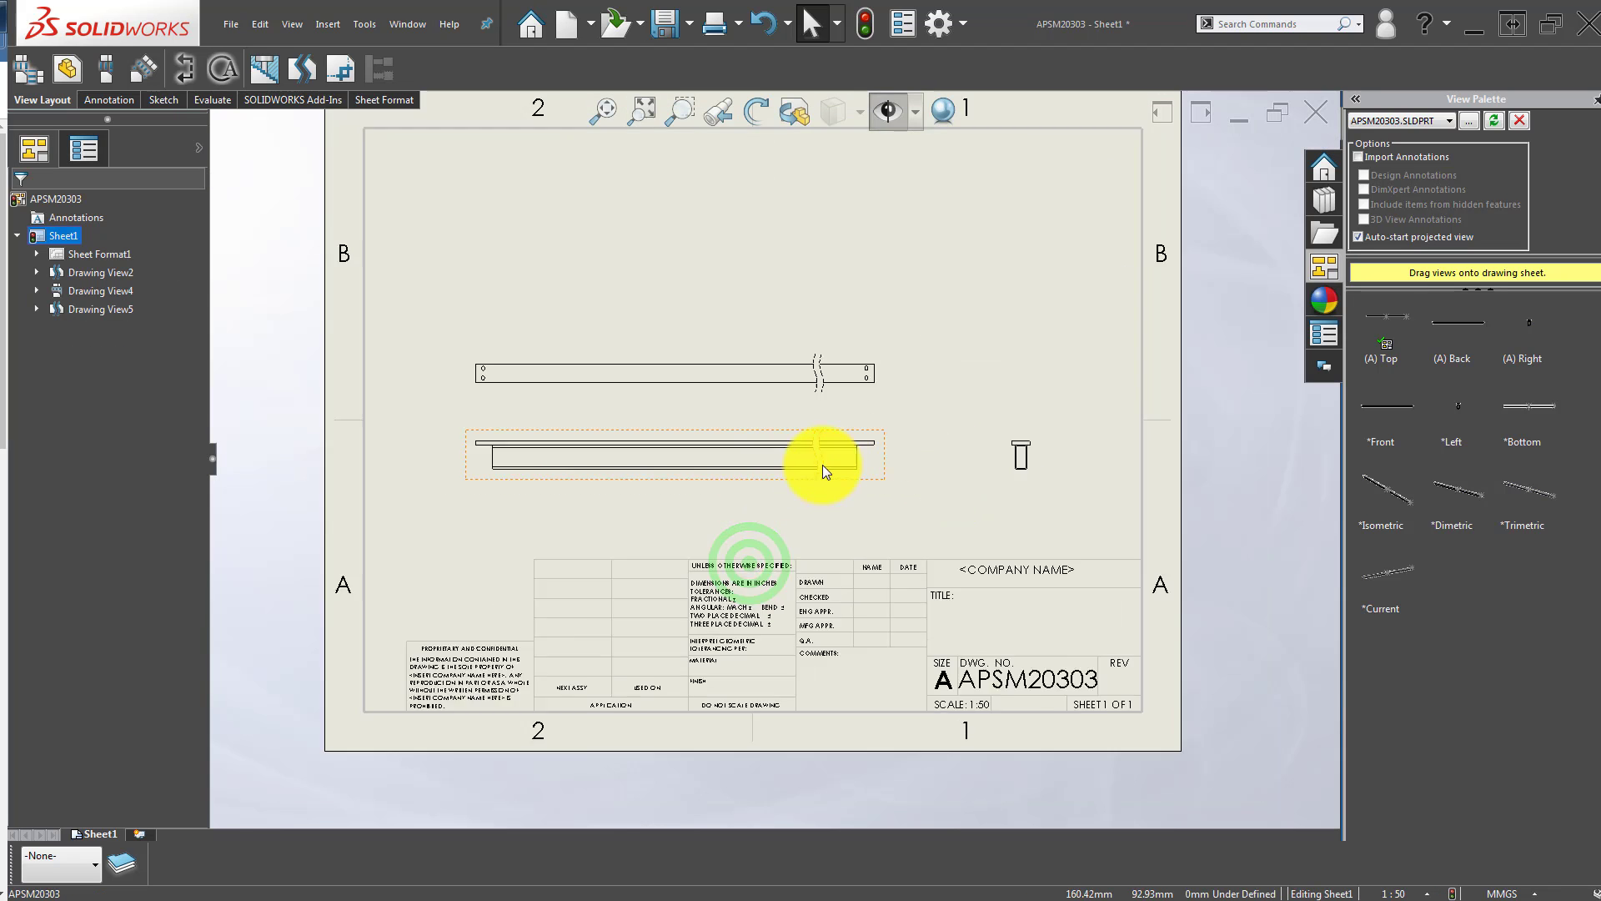
left_click(794, 454)
scroll(627, 523, "up", 5)
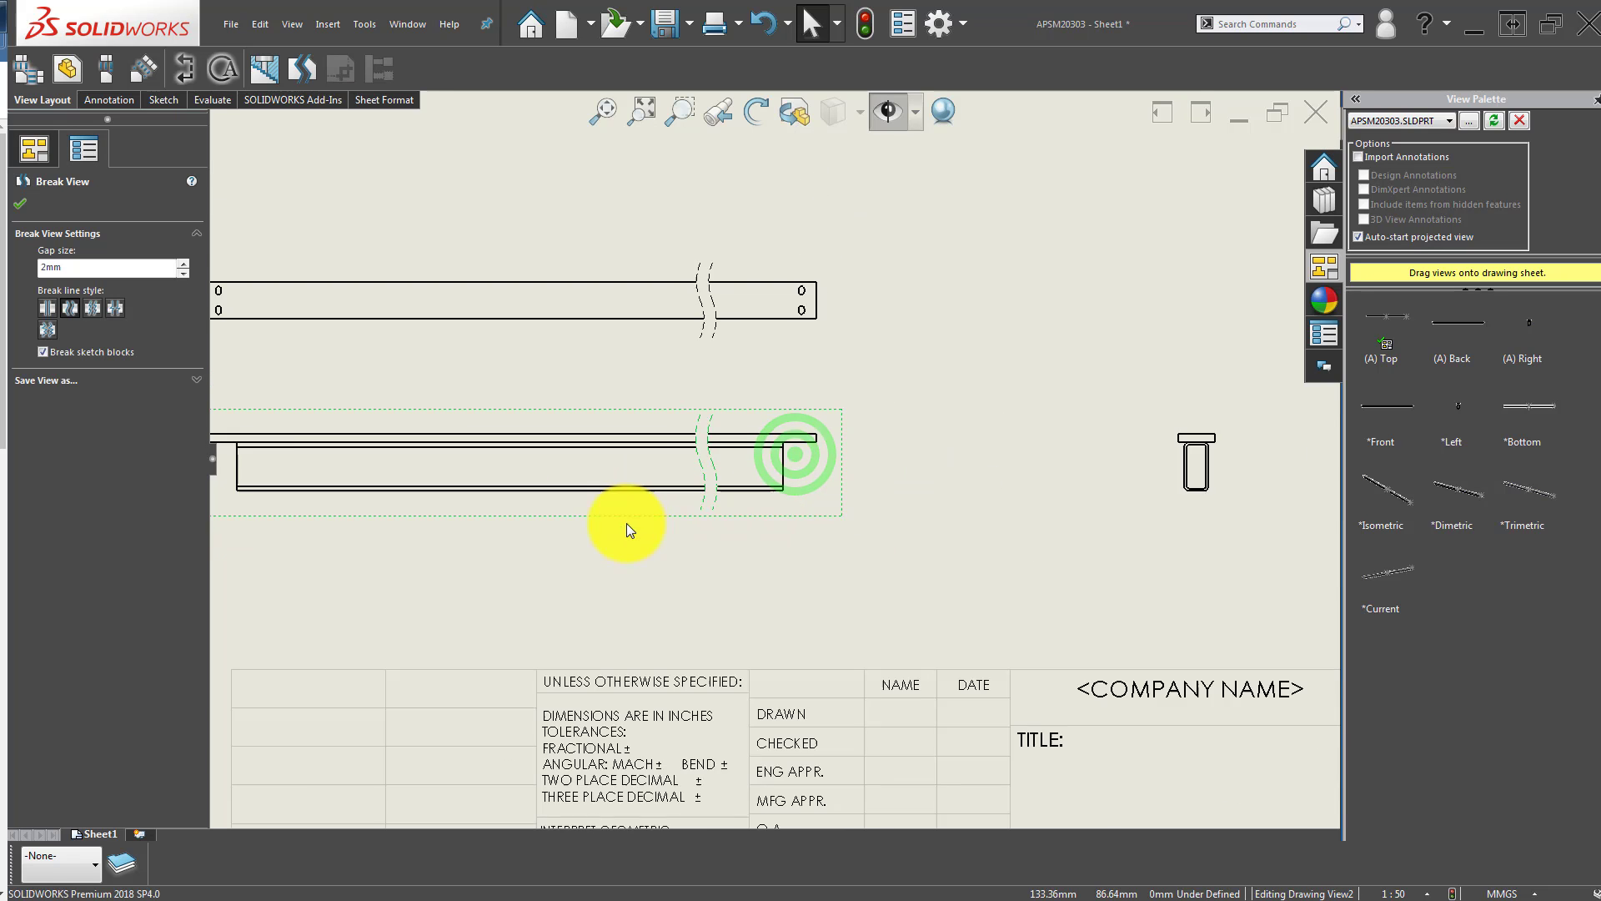
left_click(639, 538)
Move the front view slightly down and left and set its custom scale to 1:5.
mouse_move(652, 498)
left_mouse_down()
mouse_move(575, 427)
mouse_move(615, 526)
left_mouse_up()
left_click(104, 606)
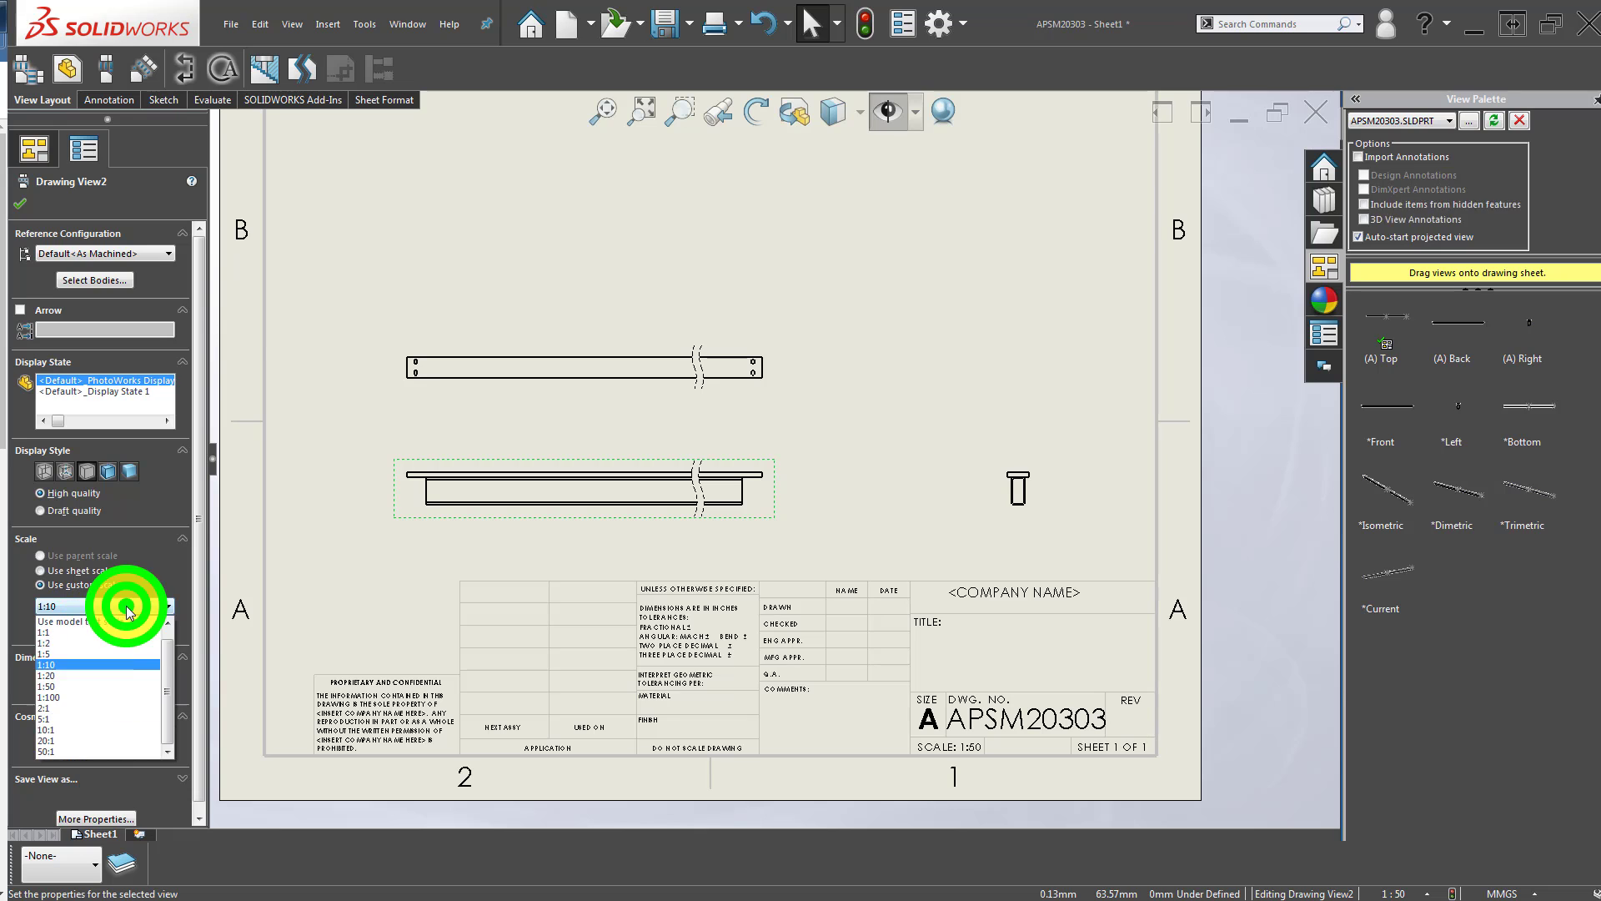
left_click(99, 648)
left_click(593, 577)
scroll(799, 455, "up", 3)
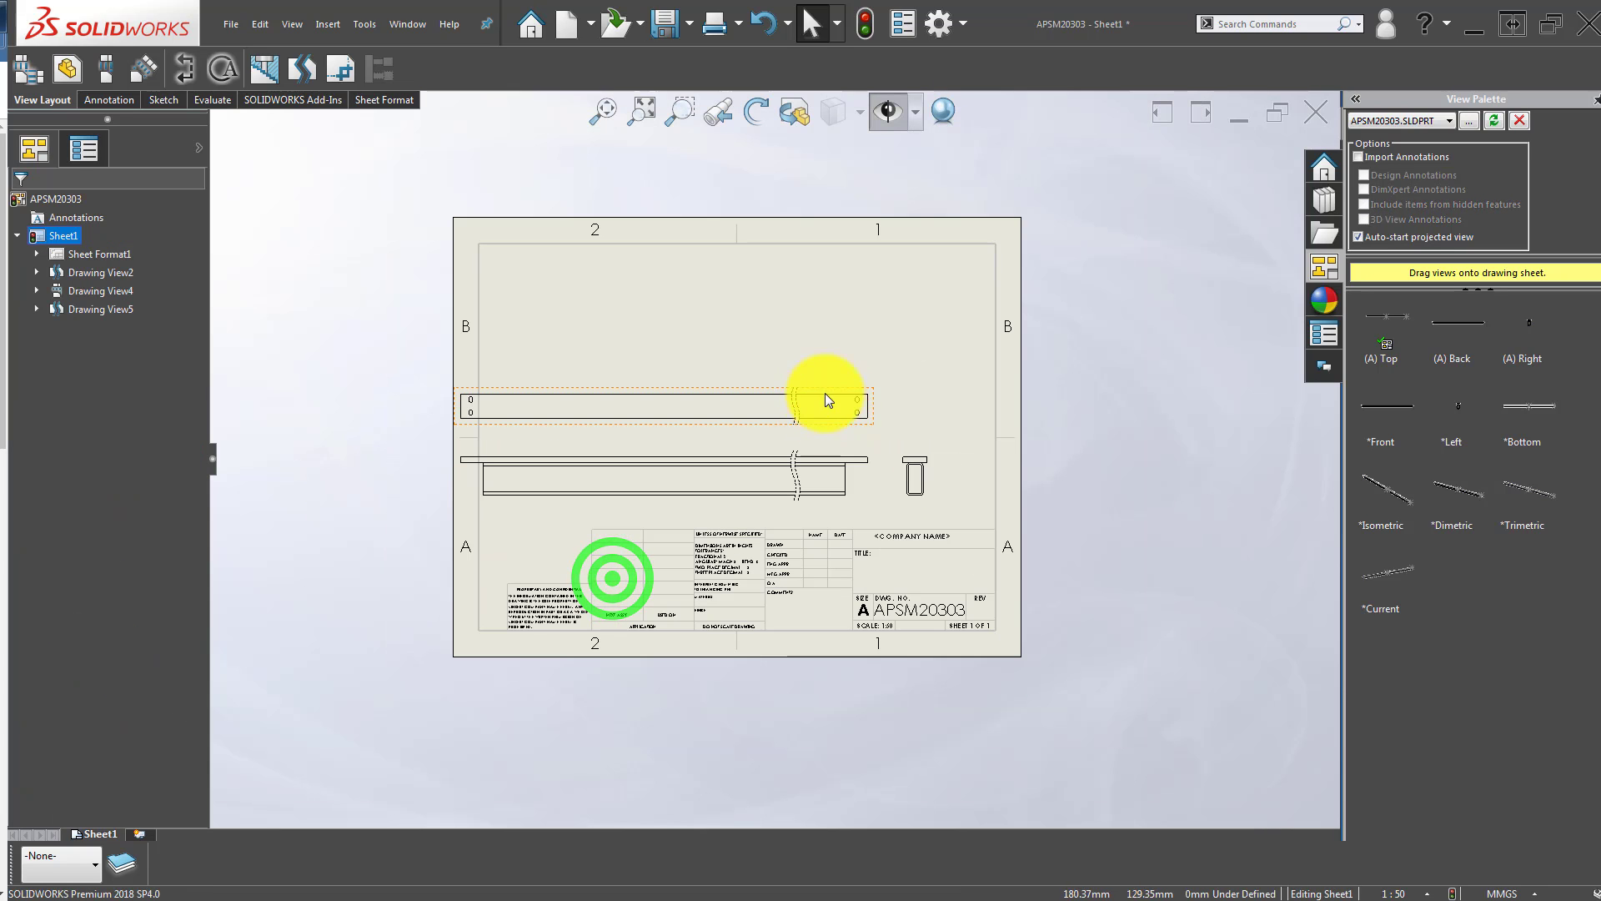
Move the top view up the sheet and shift the front view's left break line farther left to shorten the bar.
left_click_drag(845, 388, 862, 298)
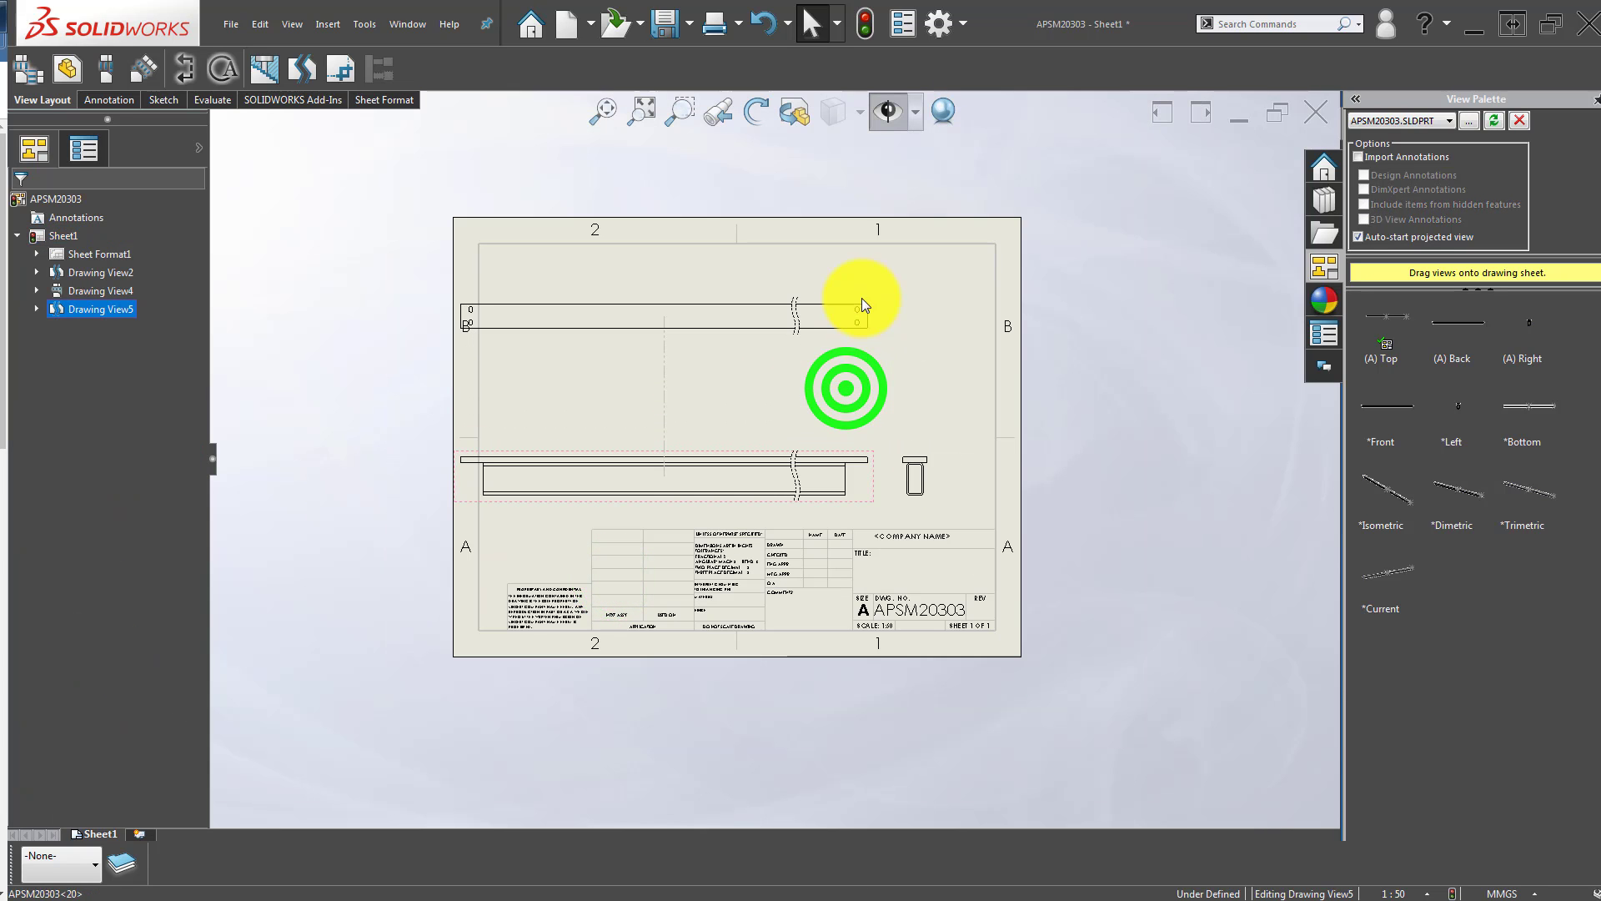
left_click(701, 482)
scroll(751, 450, "down", 5)
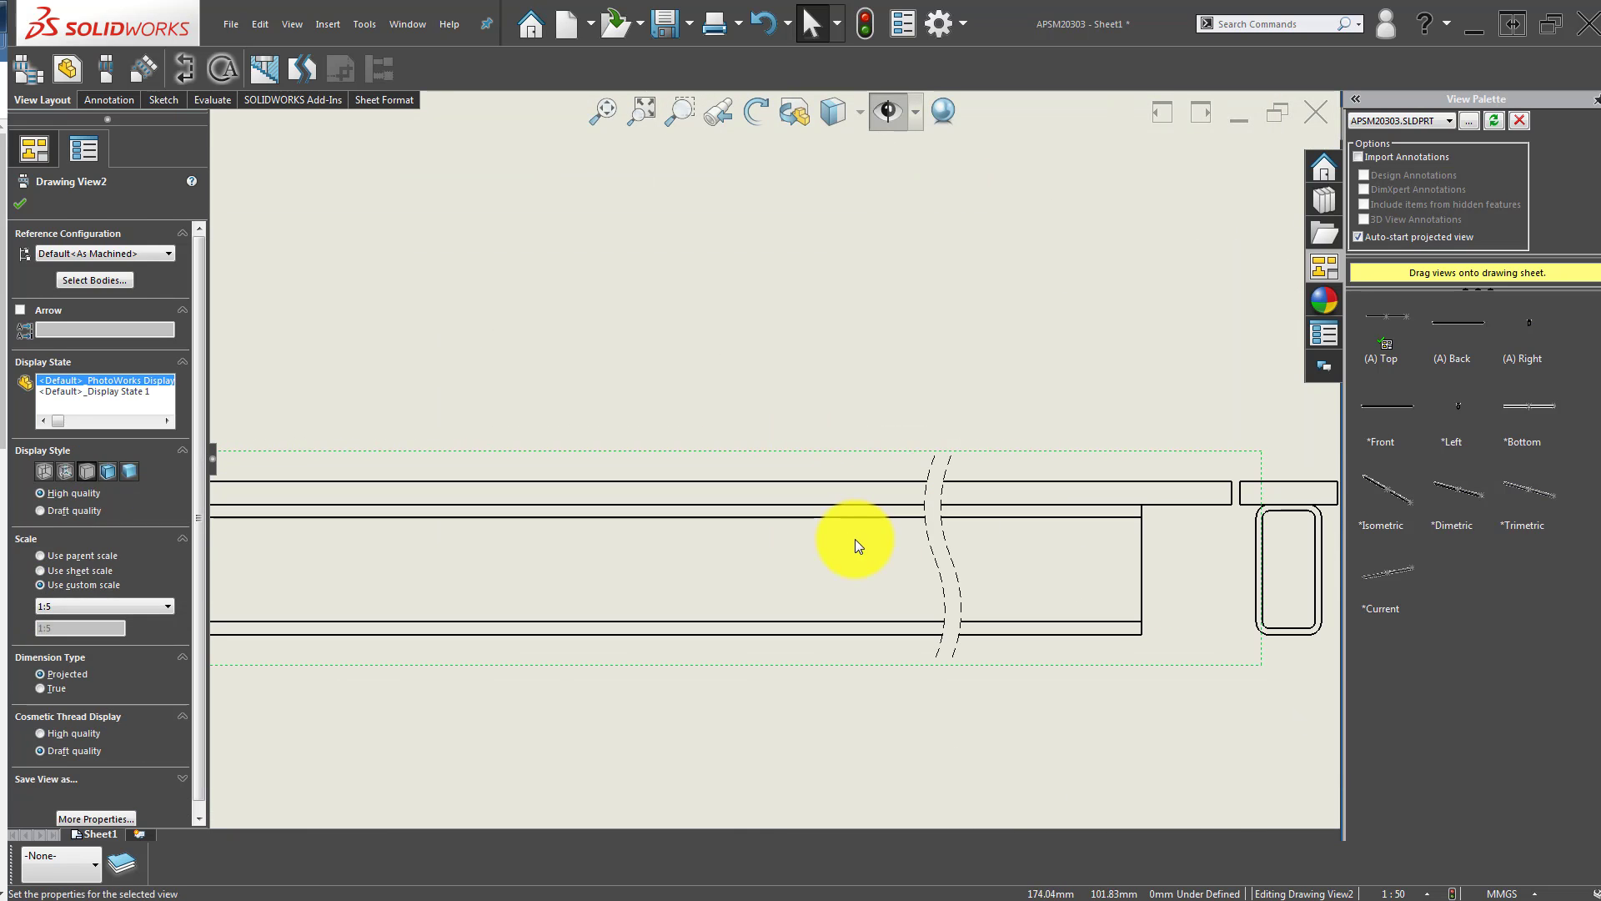
key("Escape")
left_click_drag(927, 537, 658, 543)
scroll(794, 570, "up", 6)
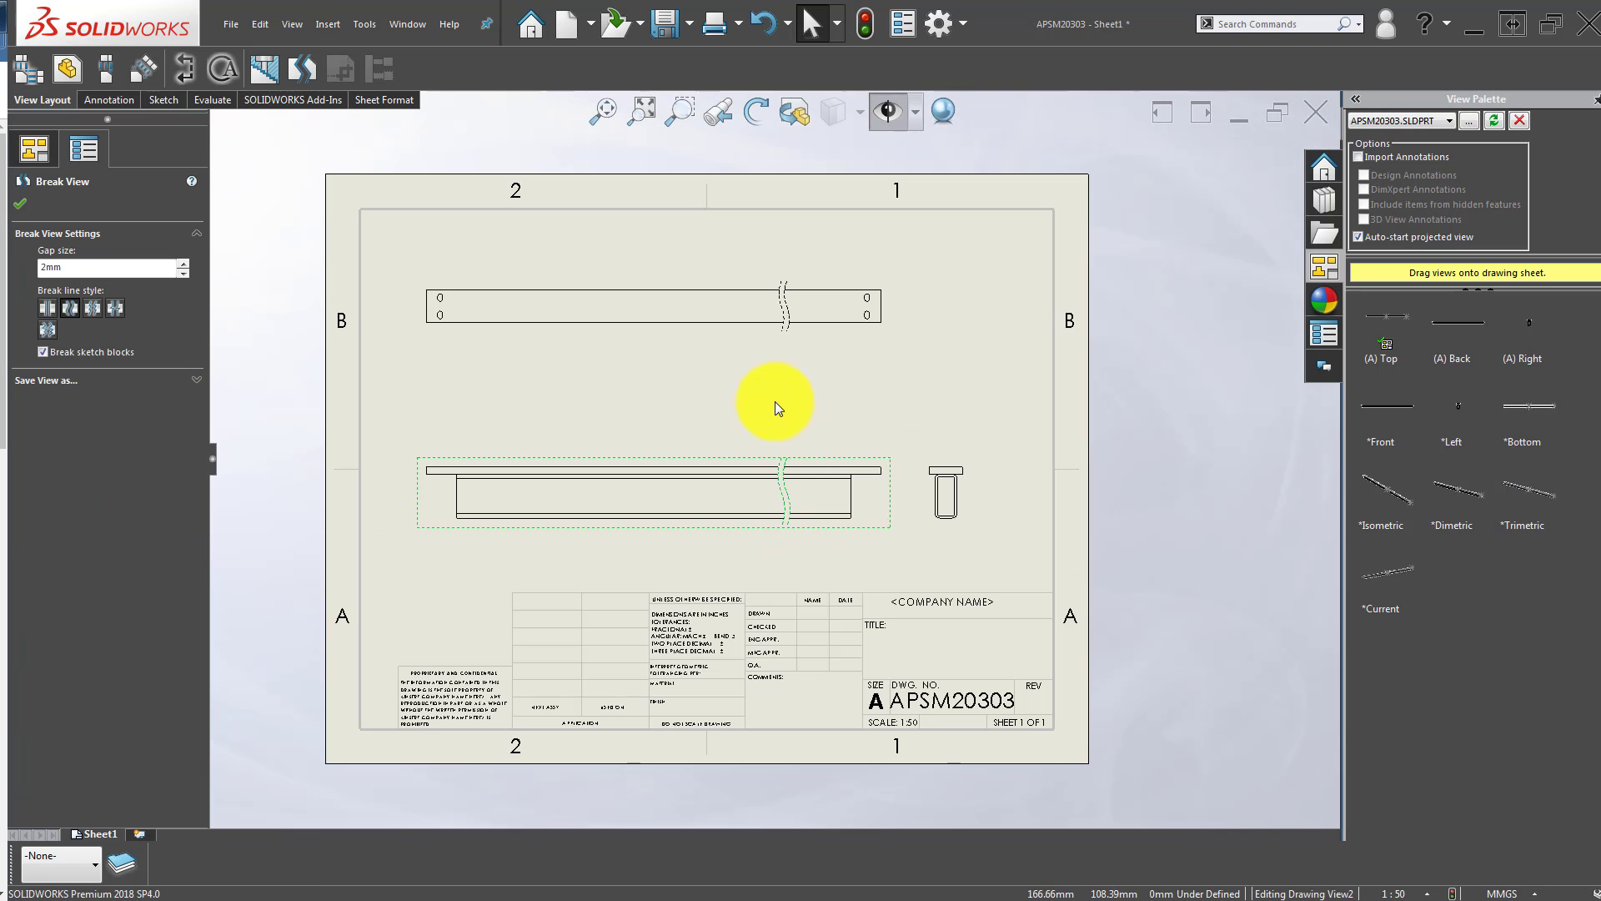
left_click(775, 406)
Move the front view slightly up and left, and bring the side view closer to its right end.
scroll(766, 433, "down", 2)
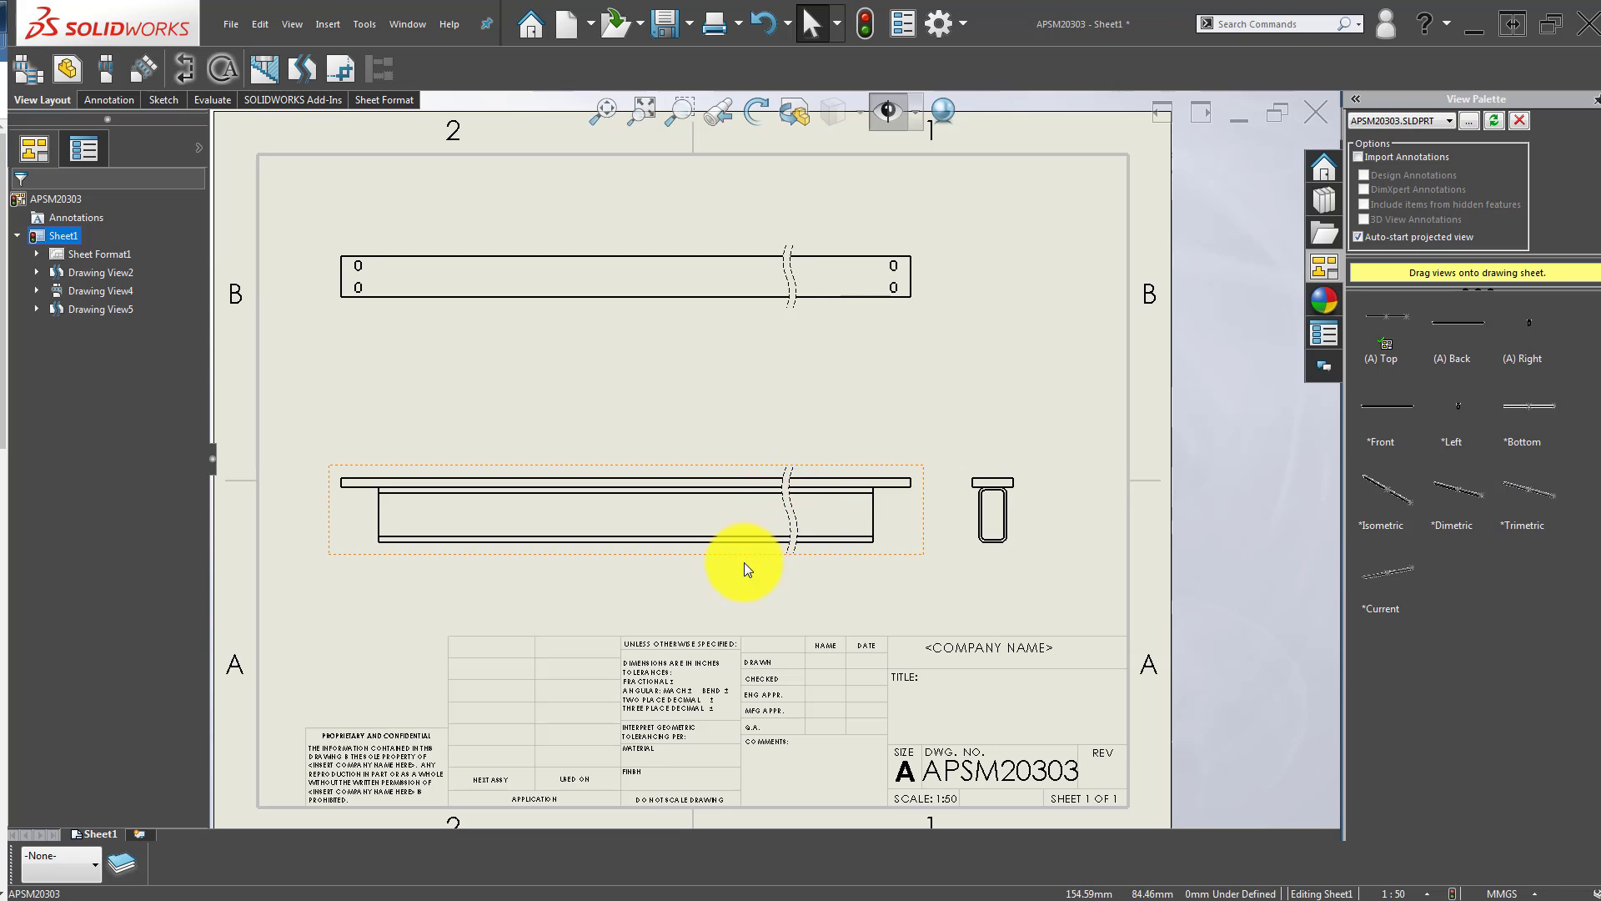
mouse_move(744, 562)
left_mouse_down()
mouse_move(737, 529)
mouse_move(720, 536)
left_mouse_up()
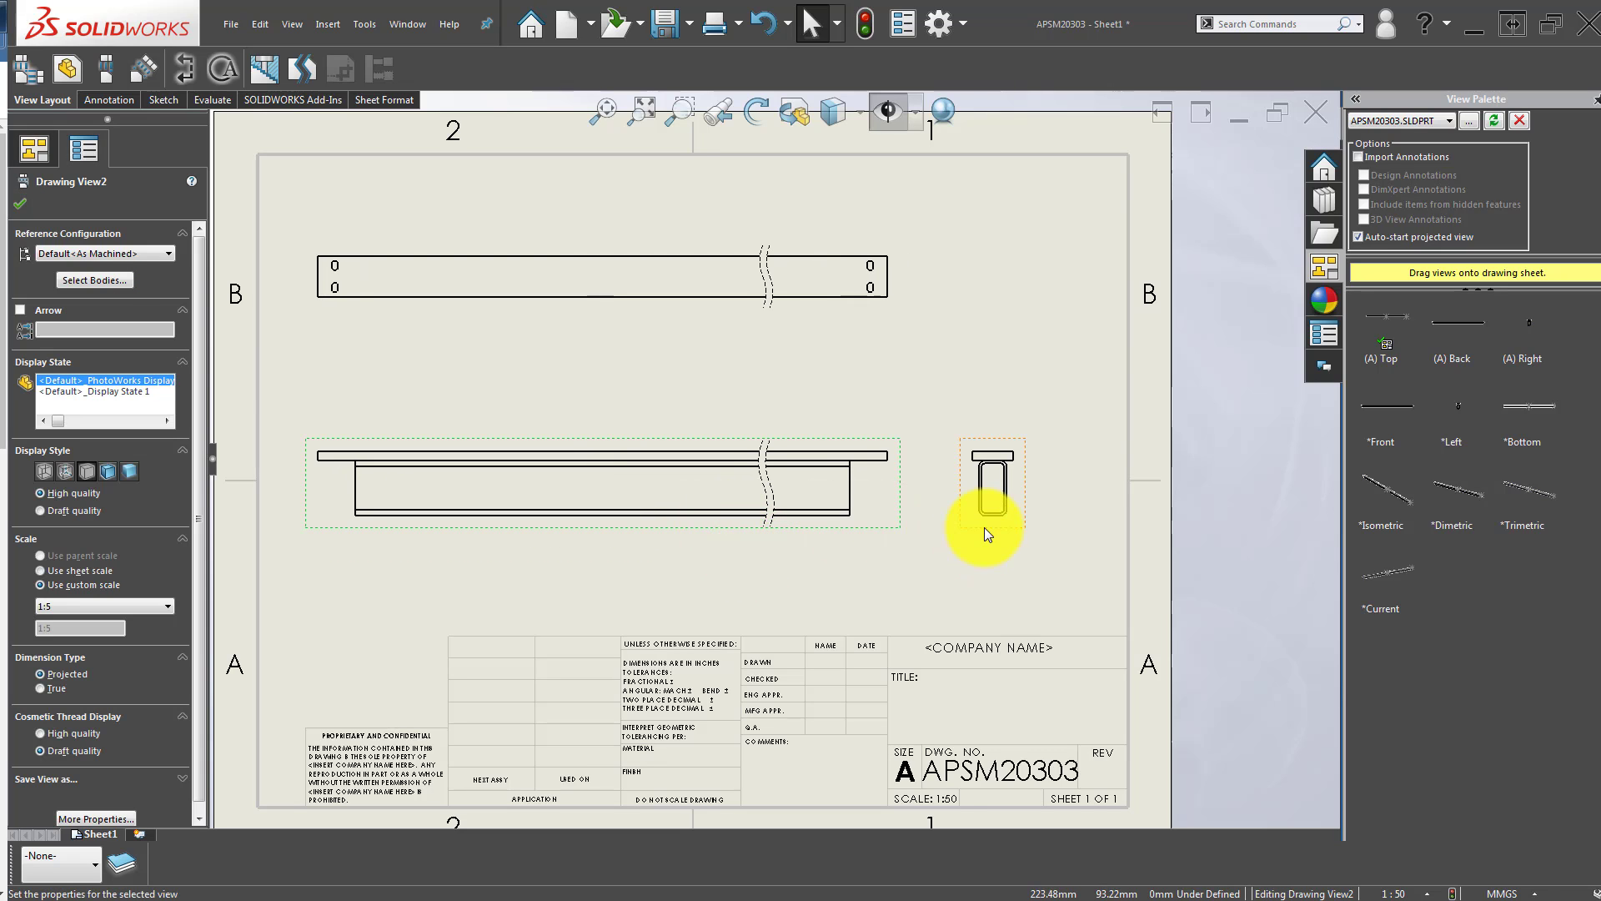
left_click(847, 573)
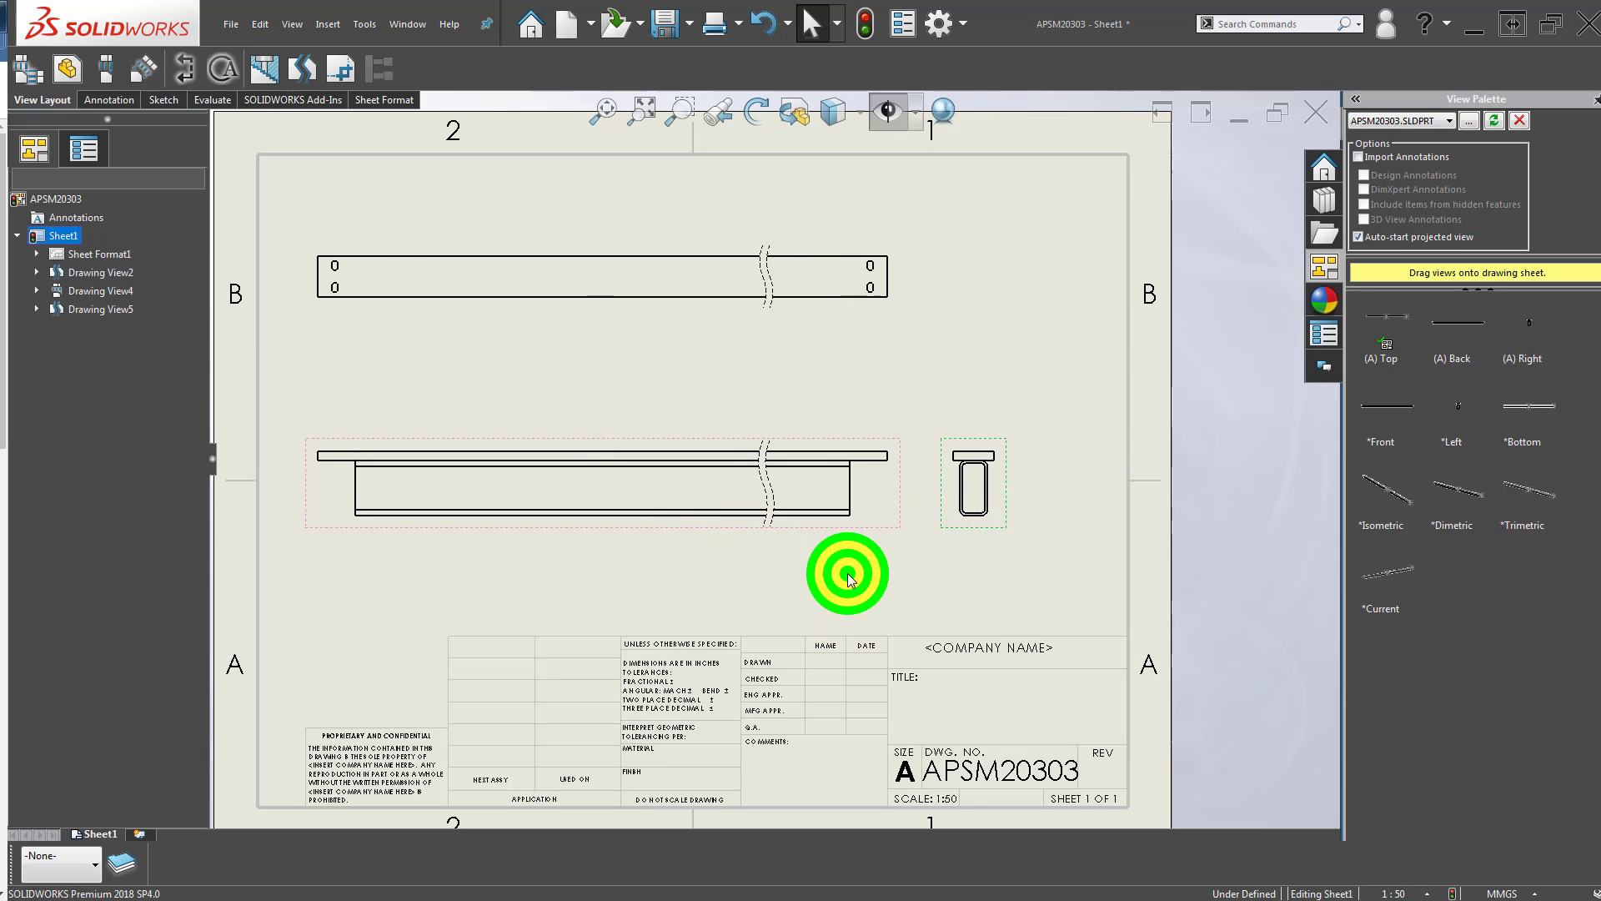
Remove the tangent edges from the front view.
left_click(629, 482)
right_click(628, 483)
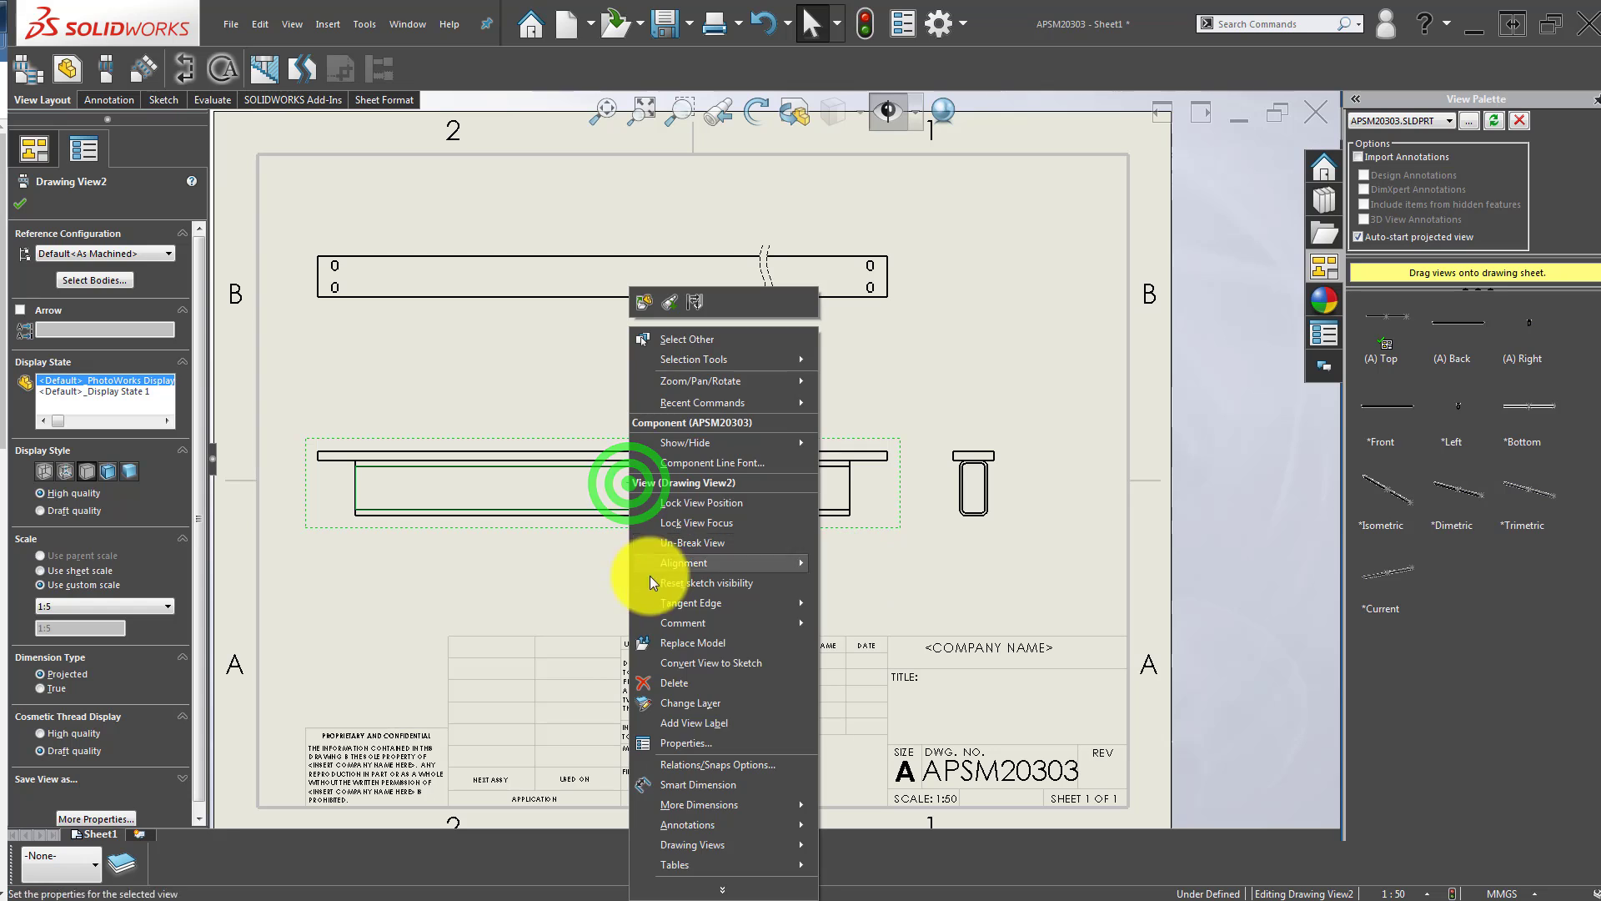
left_click(737, 602)
left_click(880, 643)
left_click(609, 592)
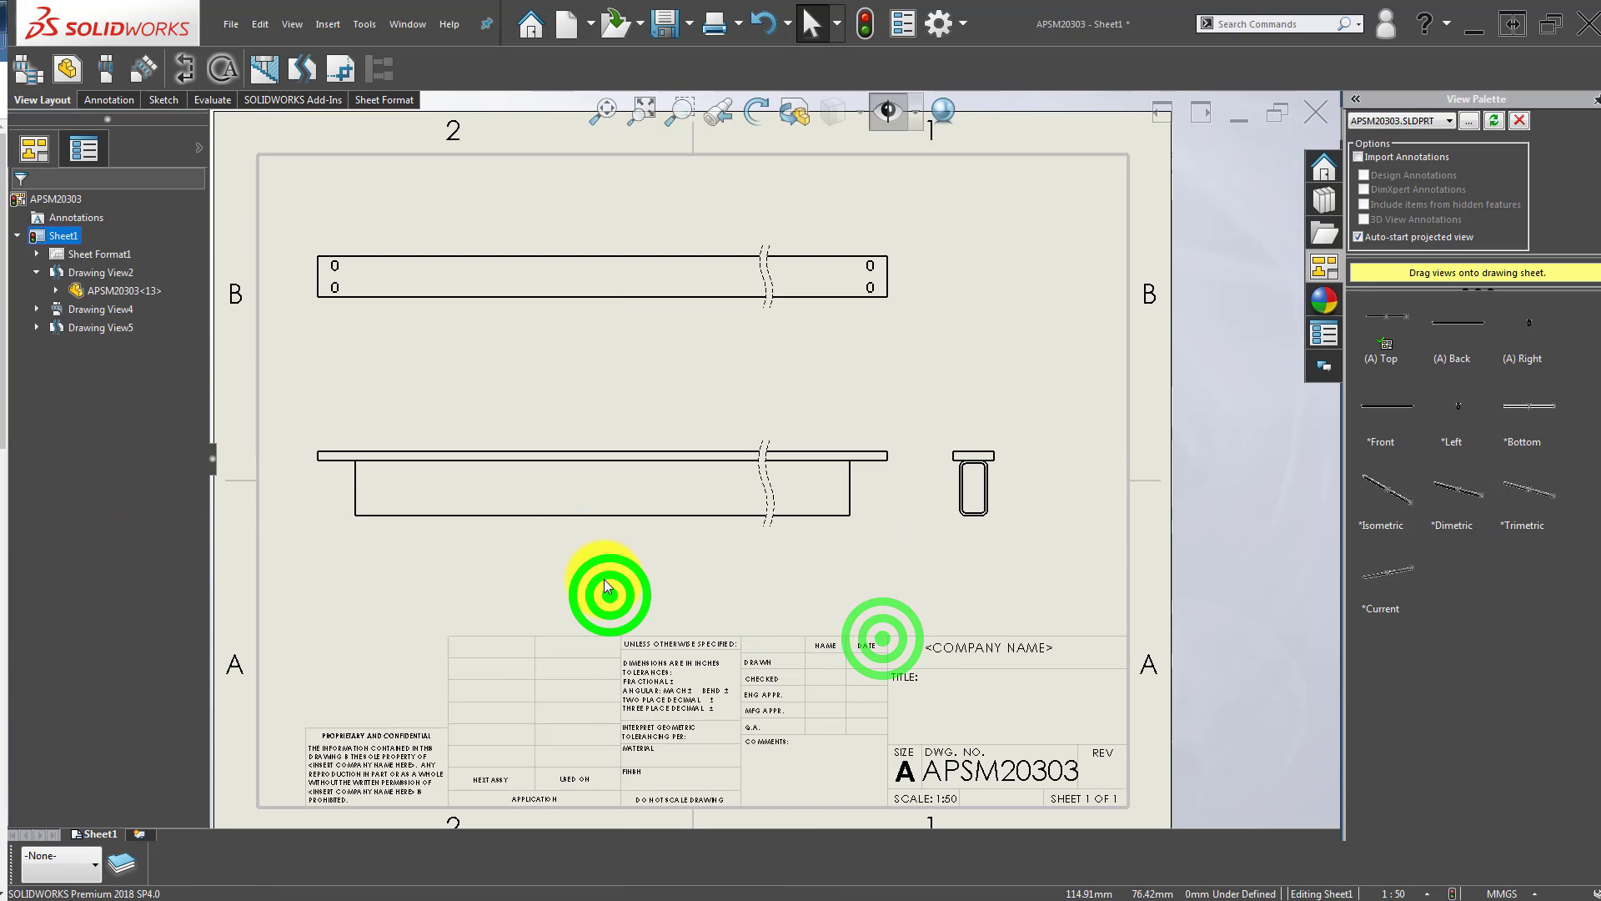
Set the front view's display style to Hidden Lines Visible.
scroll(696, 513, "down", 3)
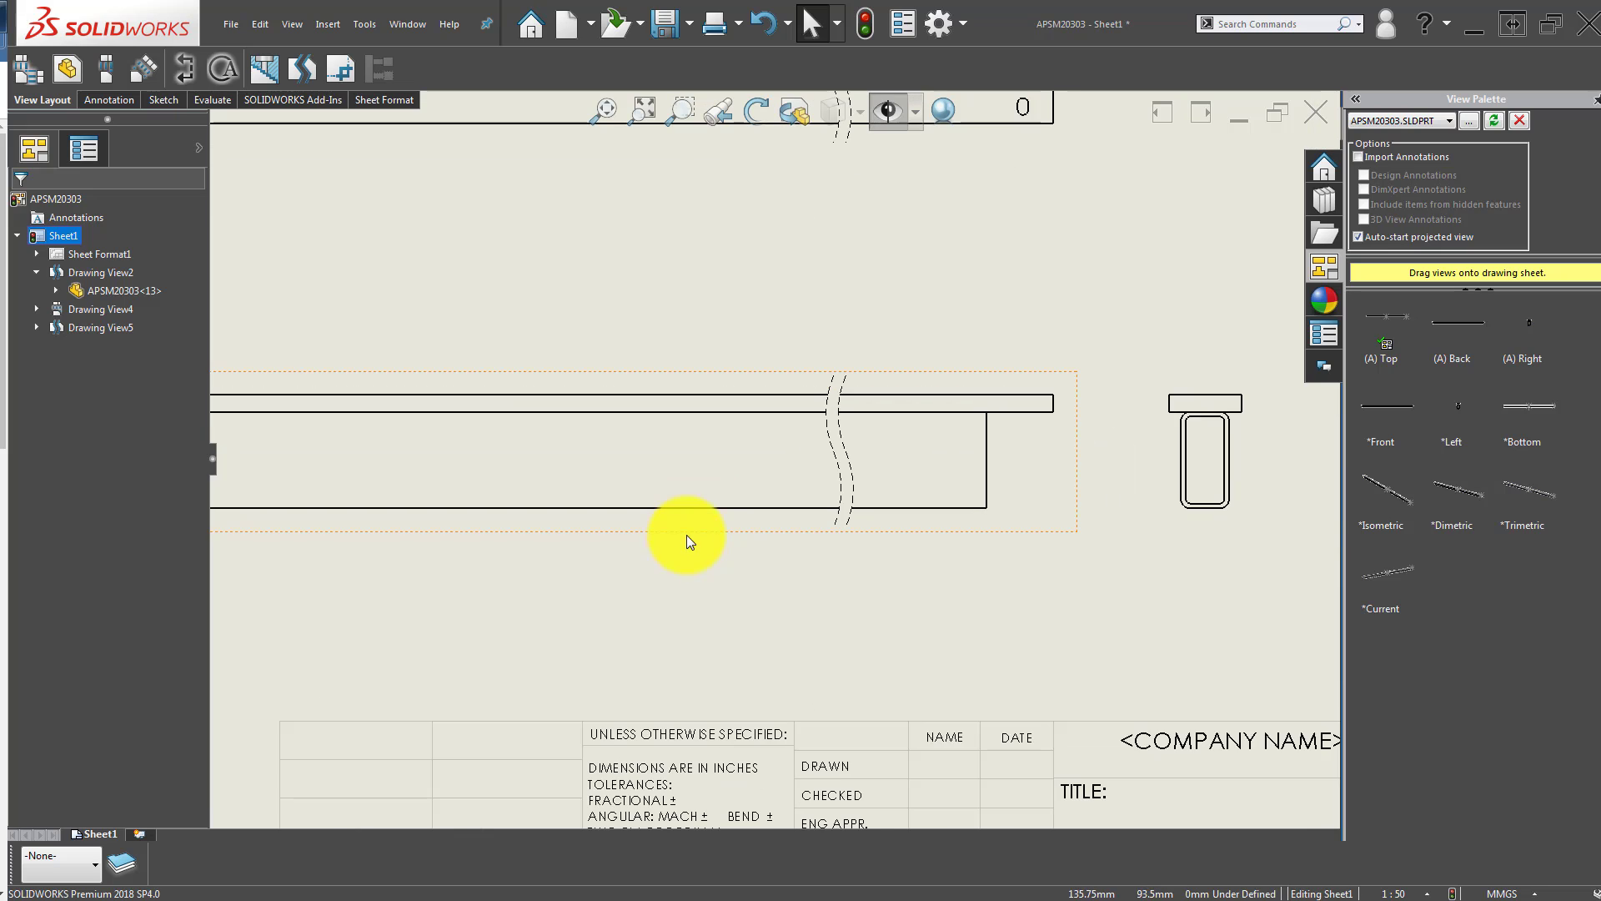
left_click(689, 534)
left_click(69, 469)
left_click(652, 618)
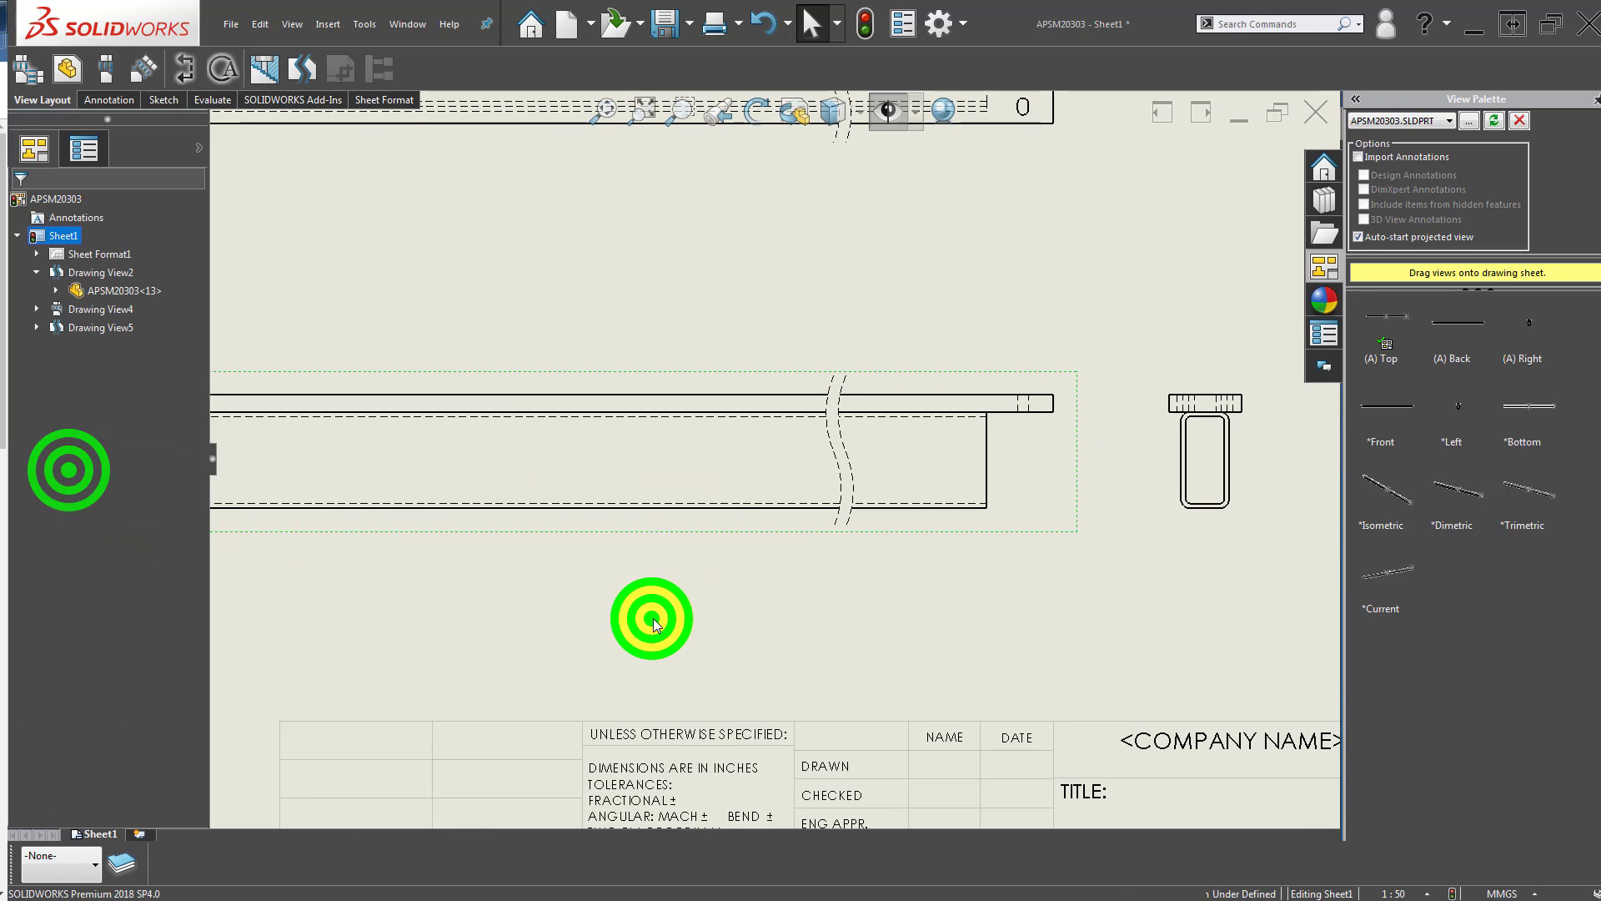
Remove the tangent edges from the top view.
key("f")
scroll(568, 236, "down", 2)
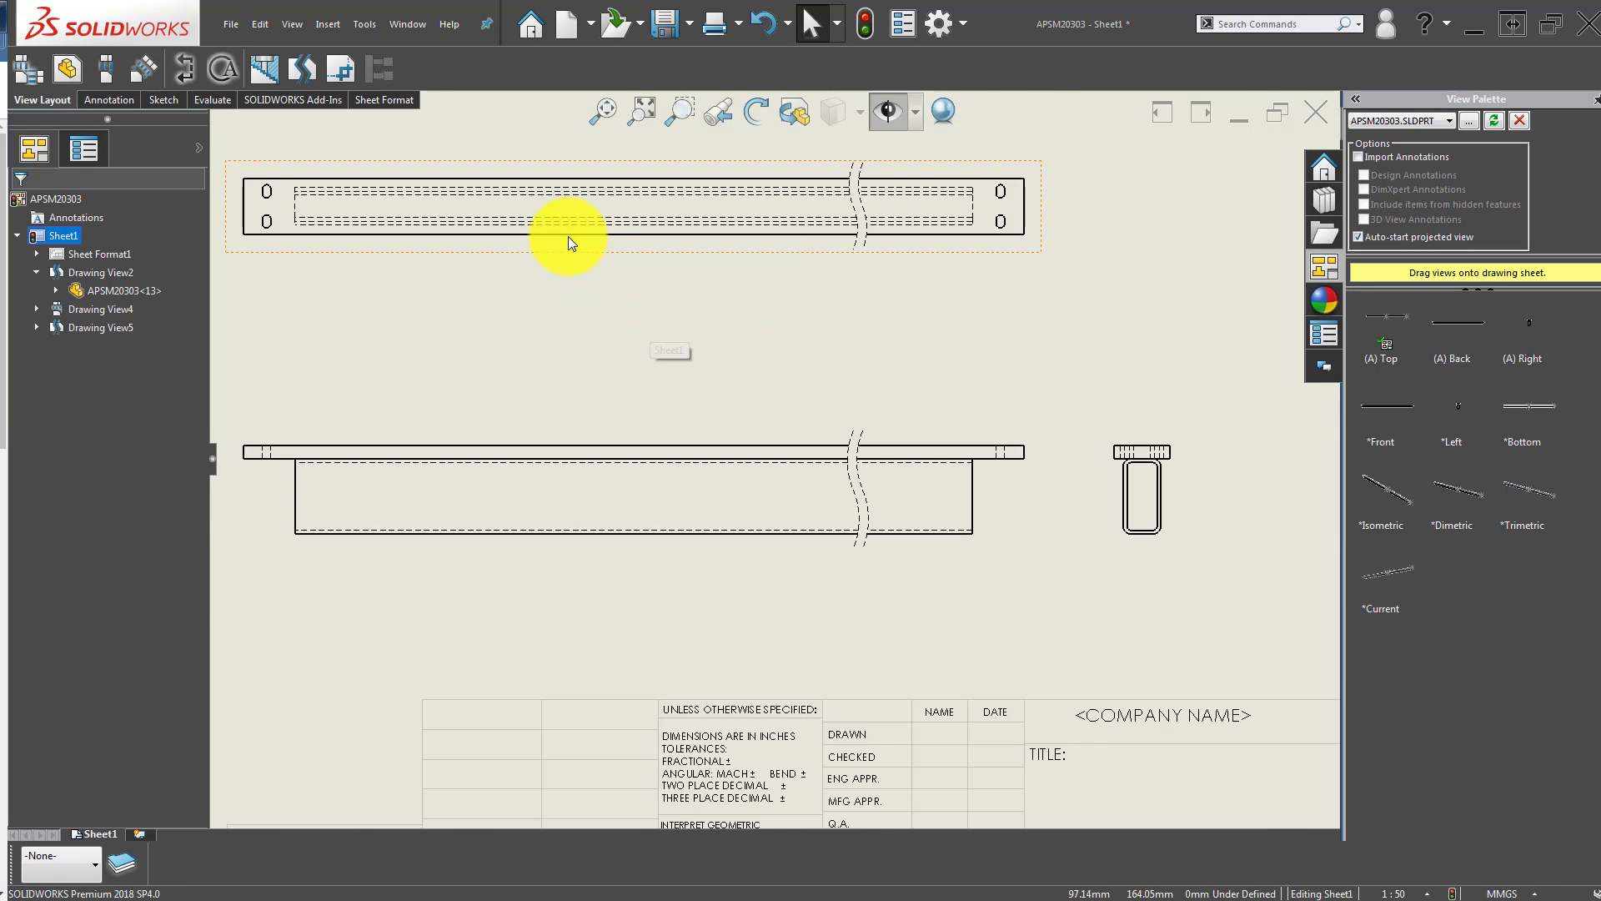
scroll(595, 278, "down", 2)
left_click(596, 278)
right_click(595, 278)
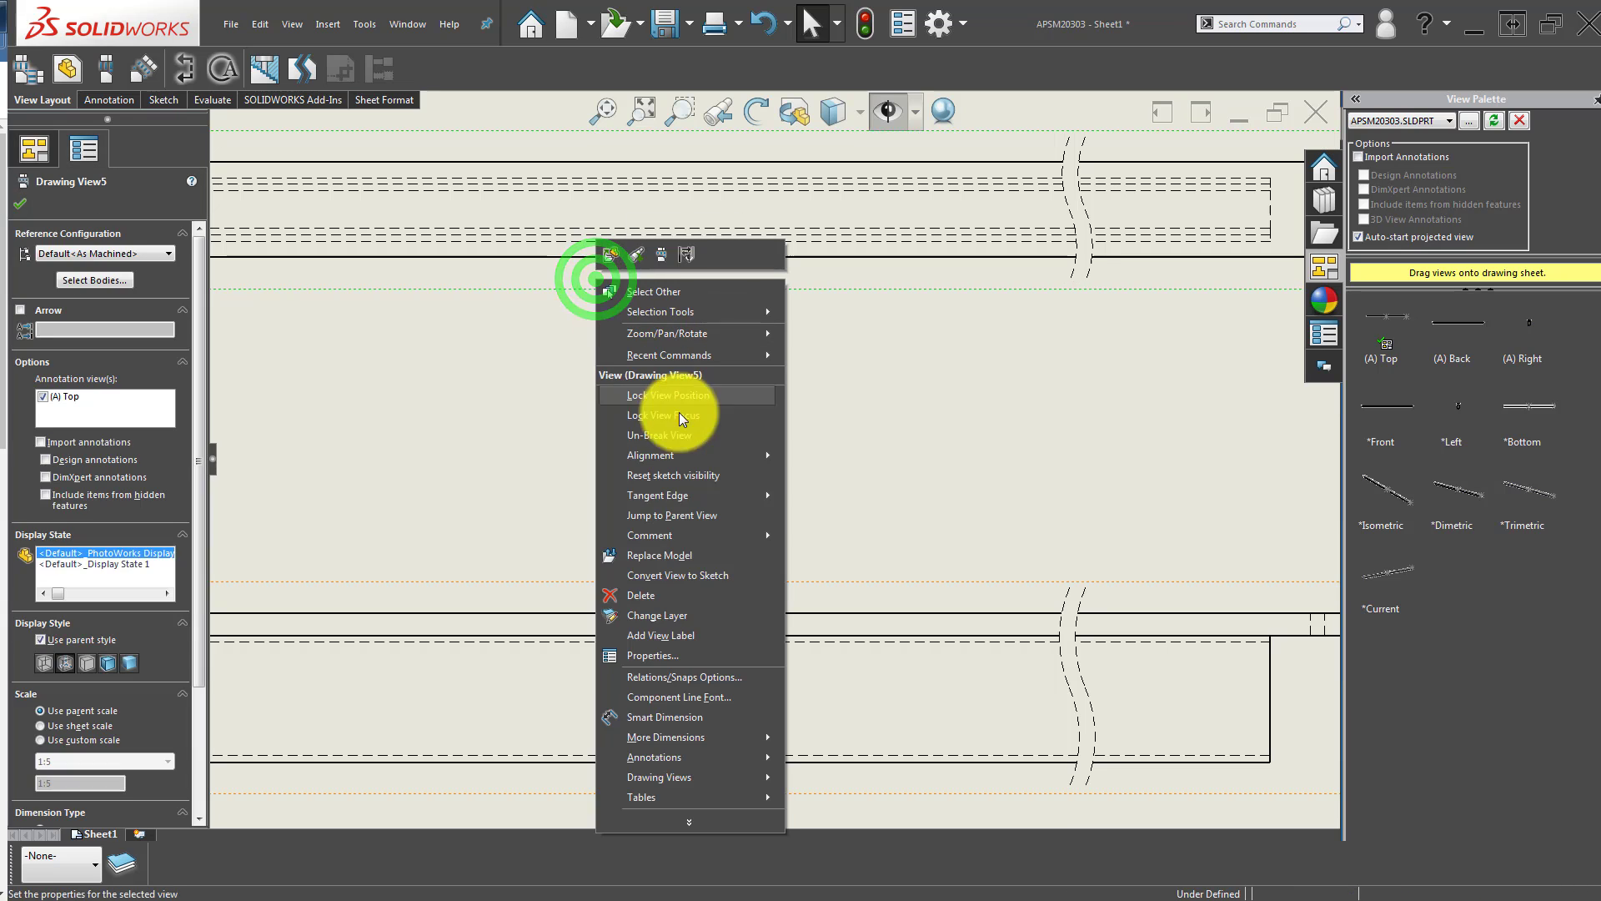
left_click(725, 494)
left_click(848, 534)
left_click(733, 436)
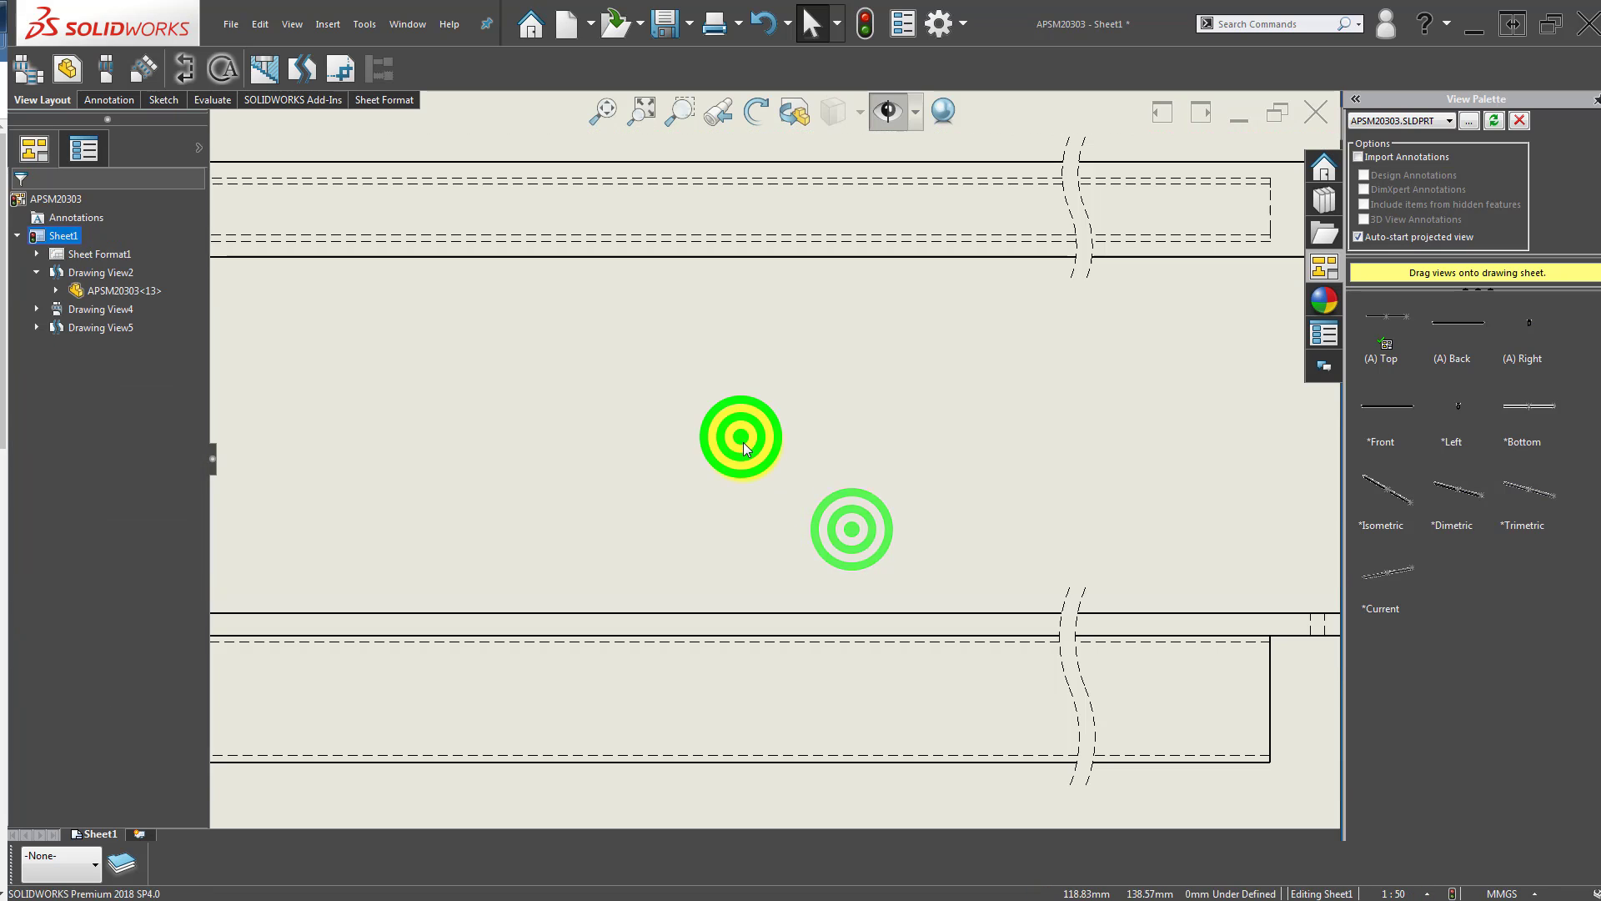
Examine the side view's lines and the overall layout of the three views on the sheet.
key("f")
scroll(1033, 568, "down", 5)
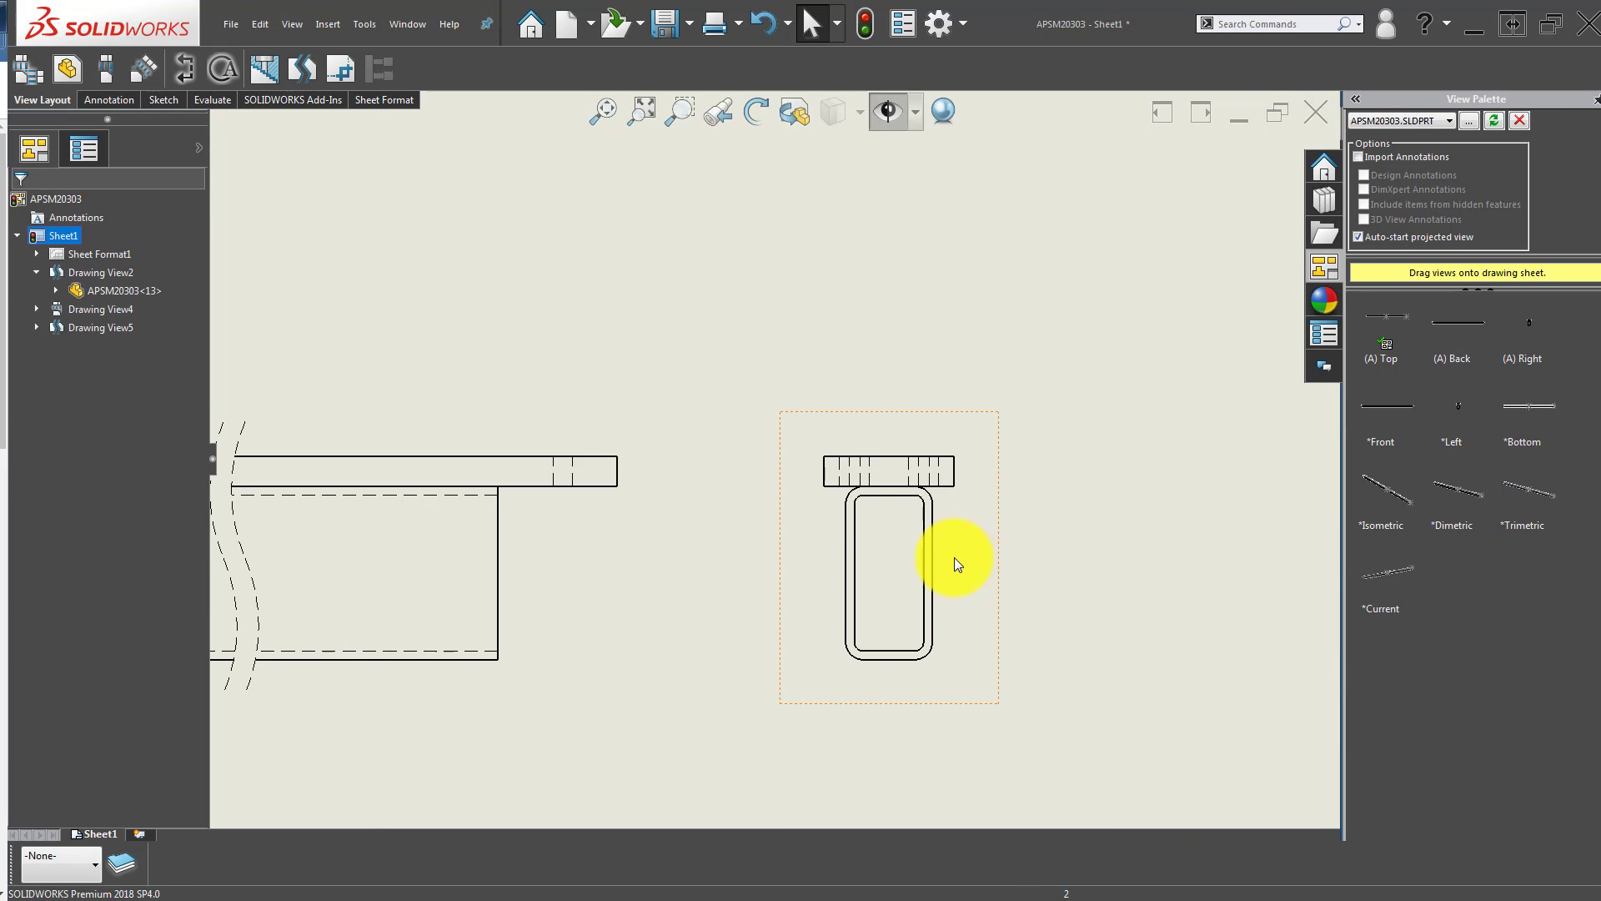
scroll(882, 522, "up", 6)
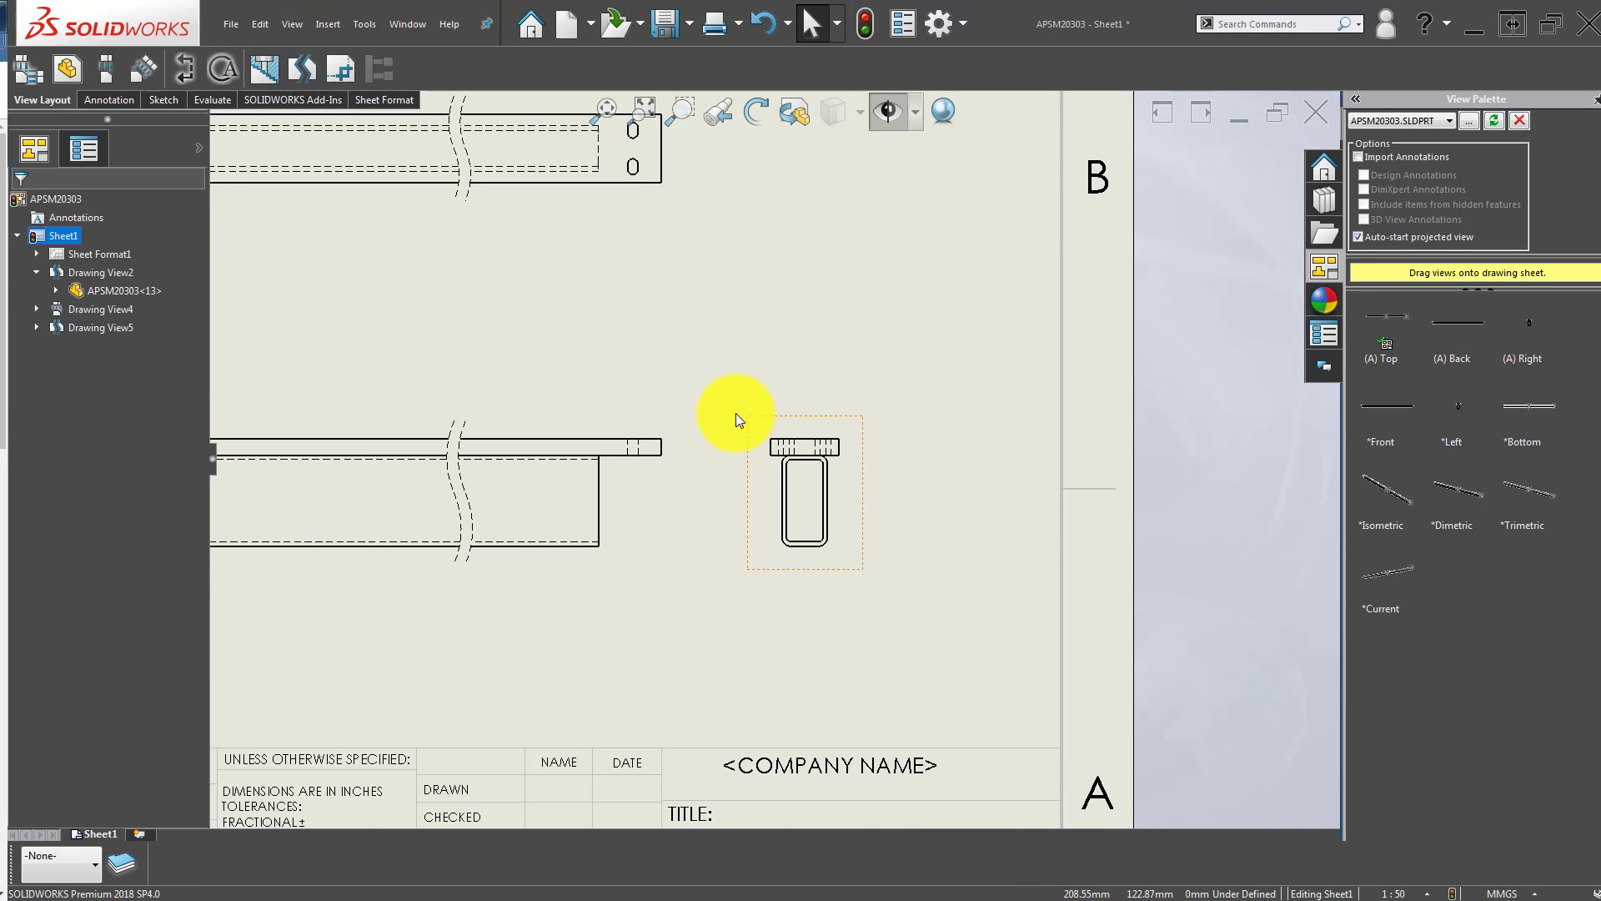
middle_click_drag(508, 407, 592, 350)
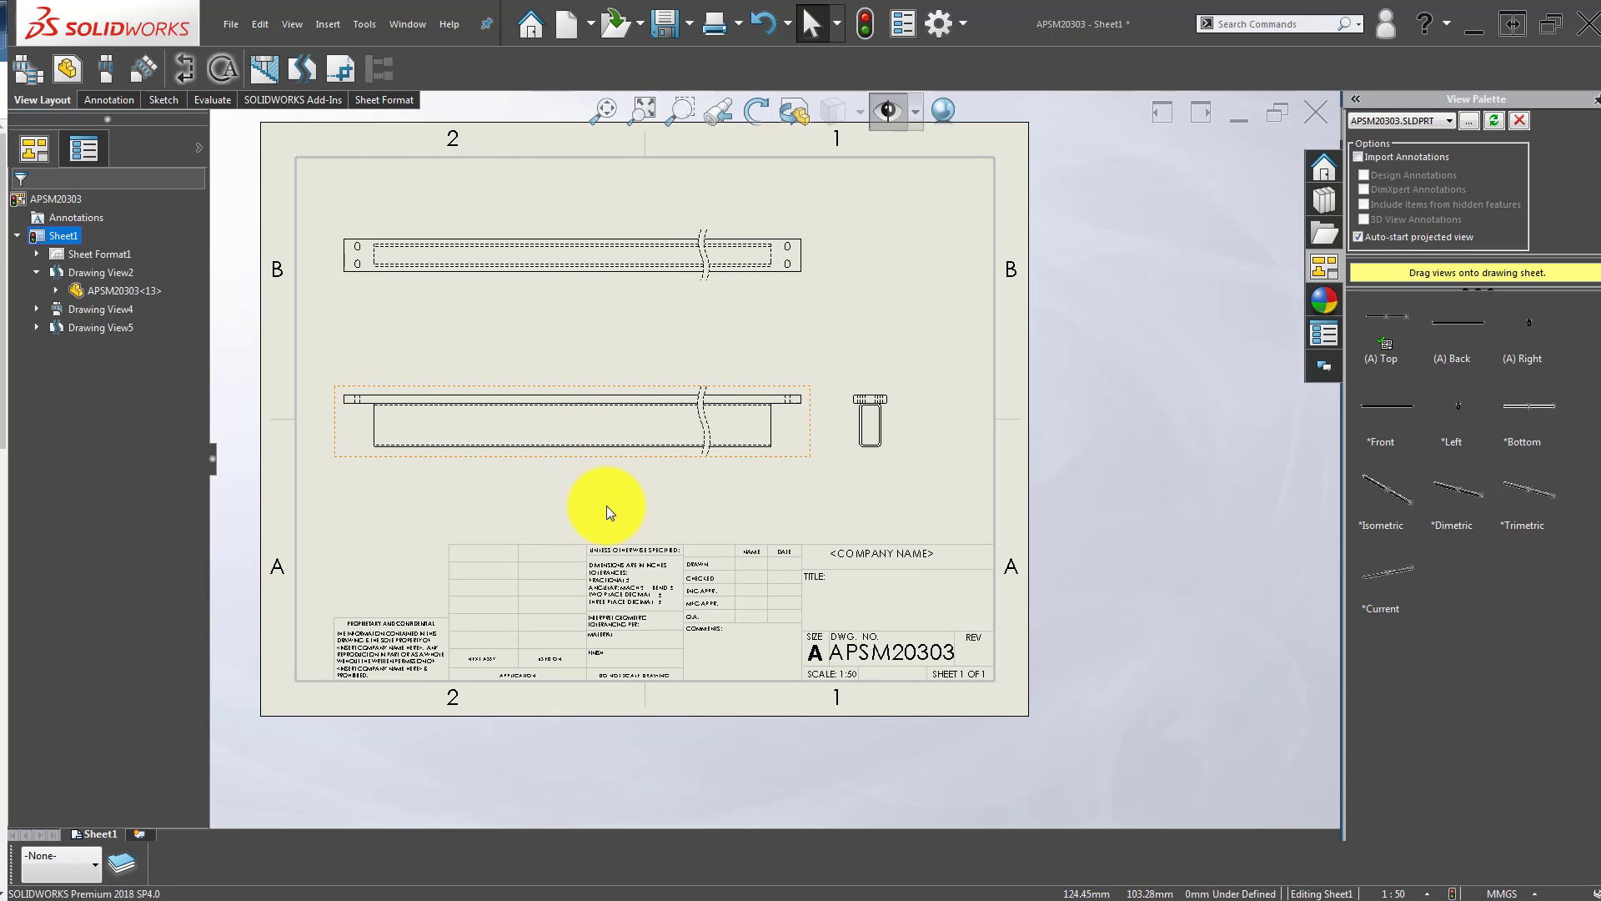
middle_click_drag(619, 523, 690, 593)
left_click(610, 412)
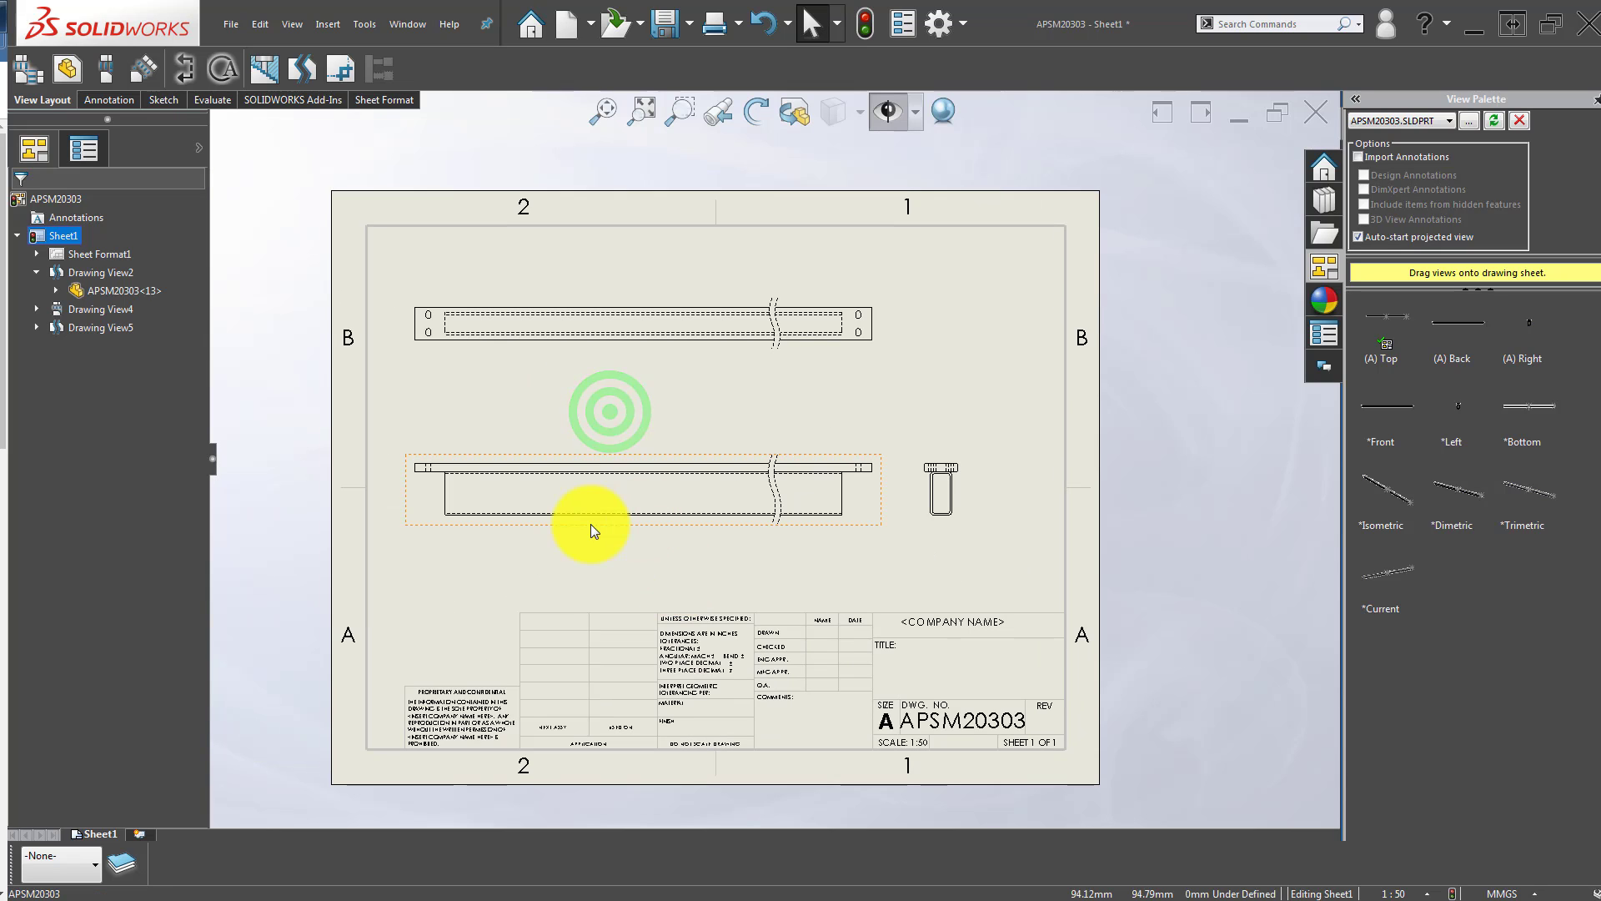
scroll(577, 504, "down", 2)
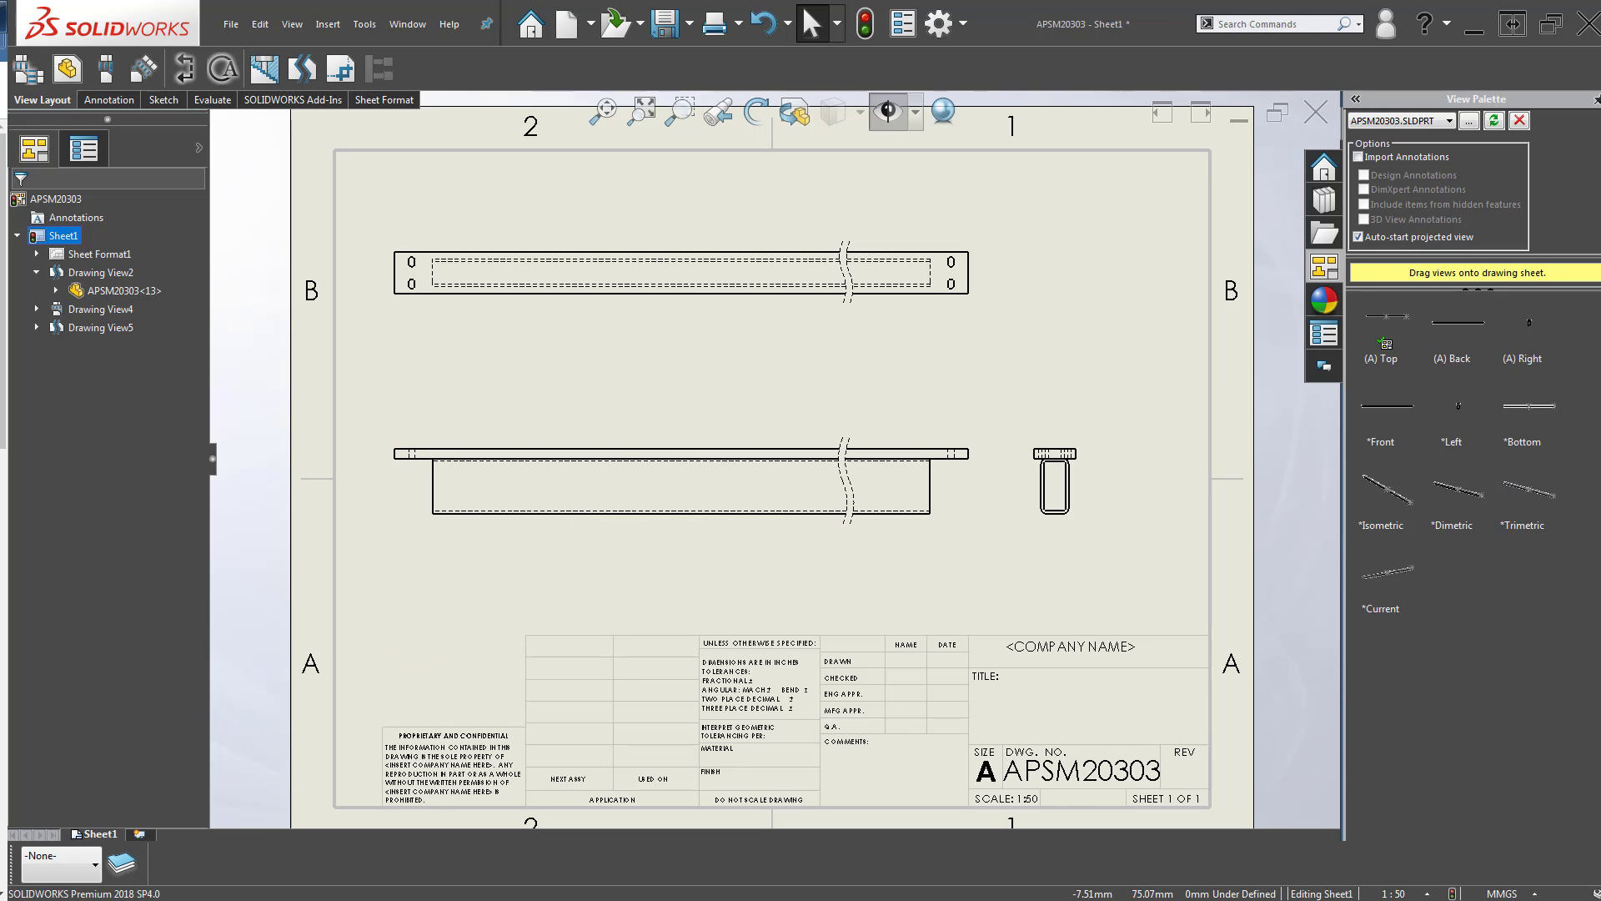
Use Smart Dimension on the flat bar's upper edge in the front view to place its overall length above it.
left_click(93, 101)
left_click(30, 57)
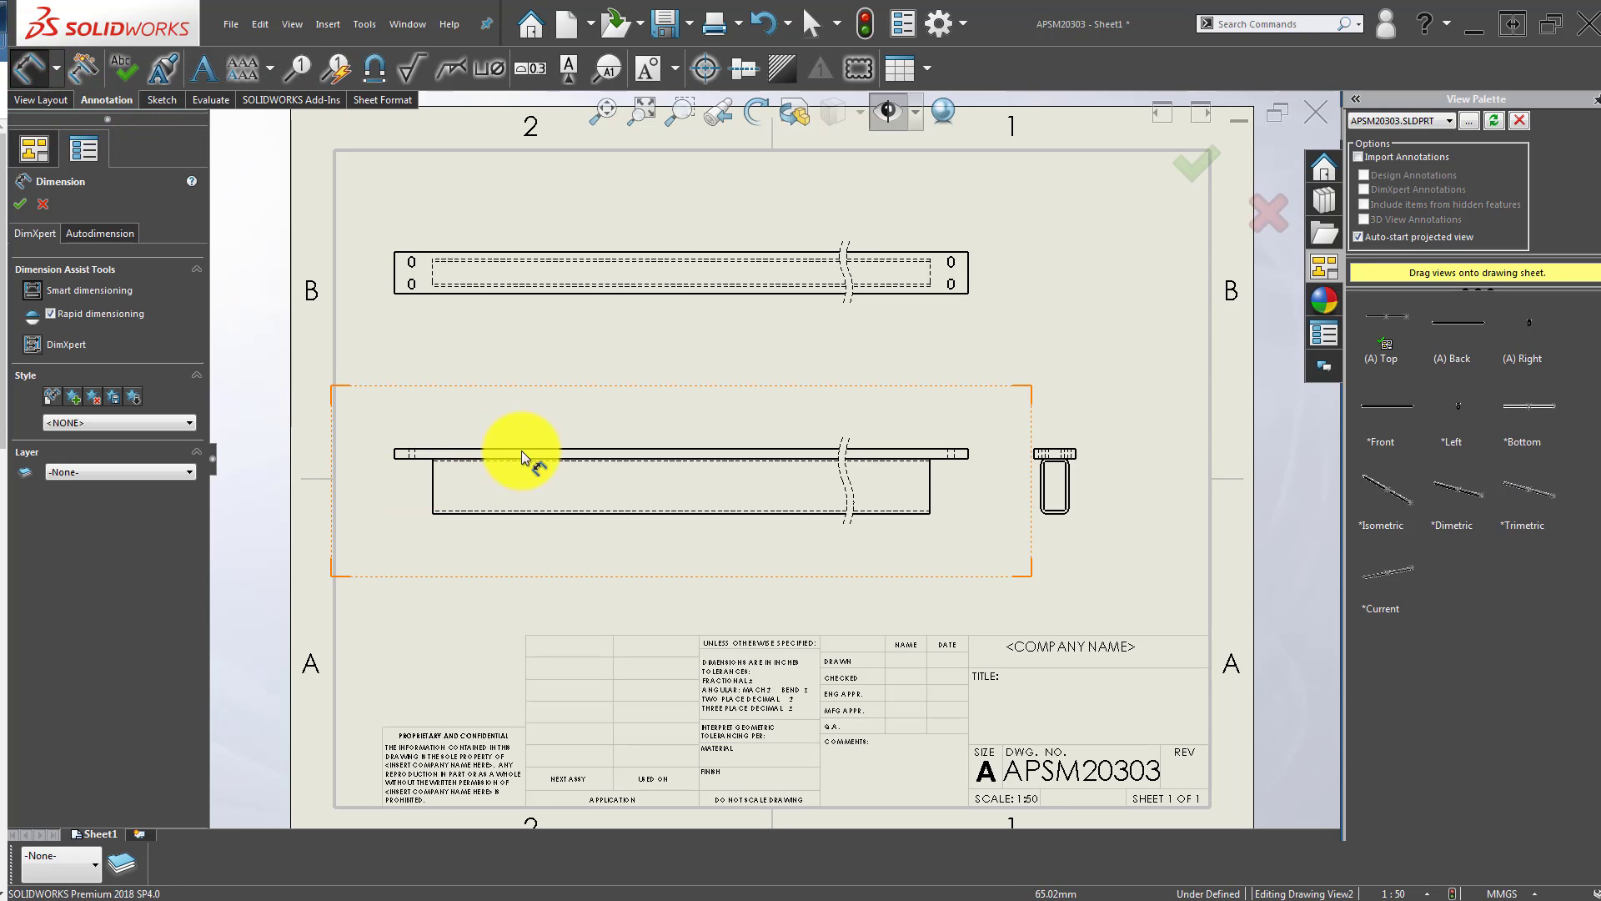
left_click(662, 450)
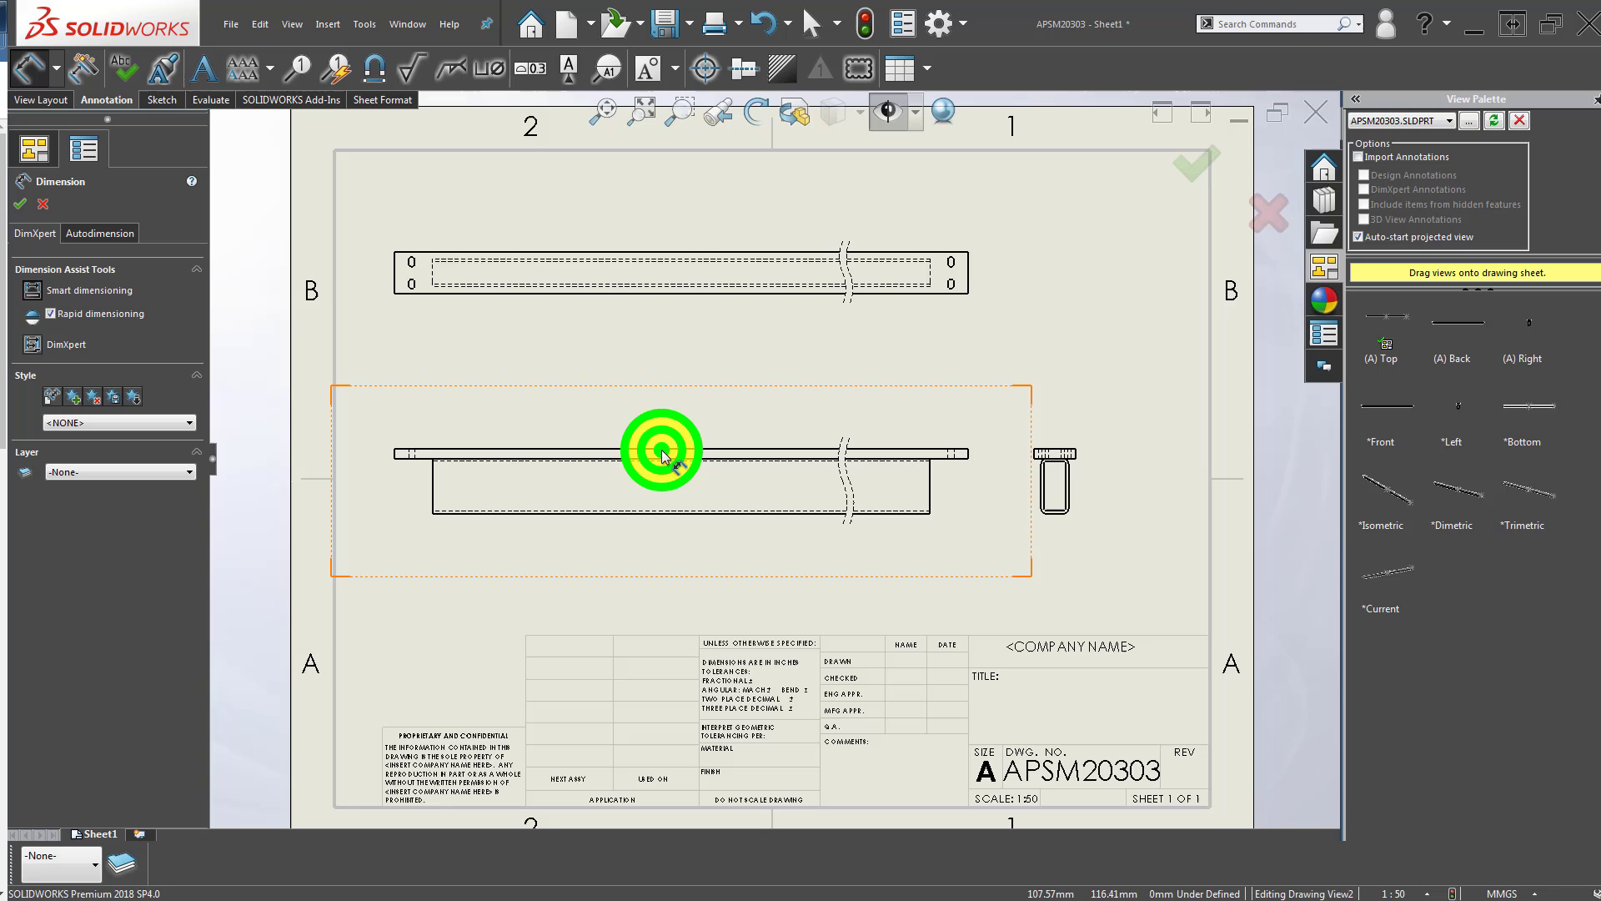
left_click(666, 407)
left_click(449, 589)
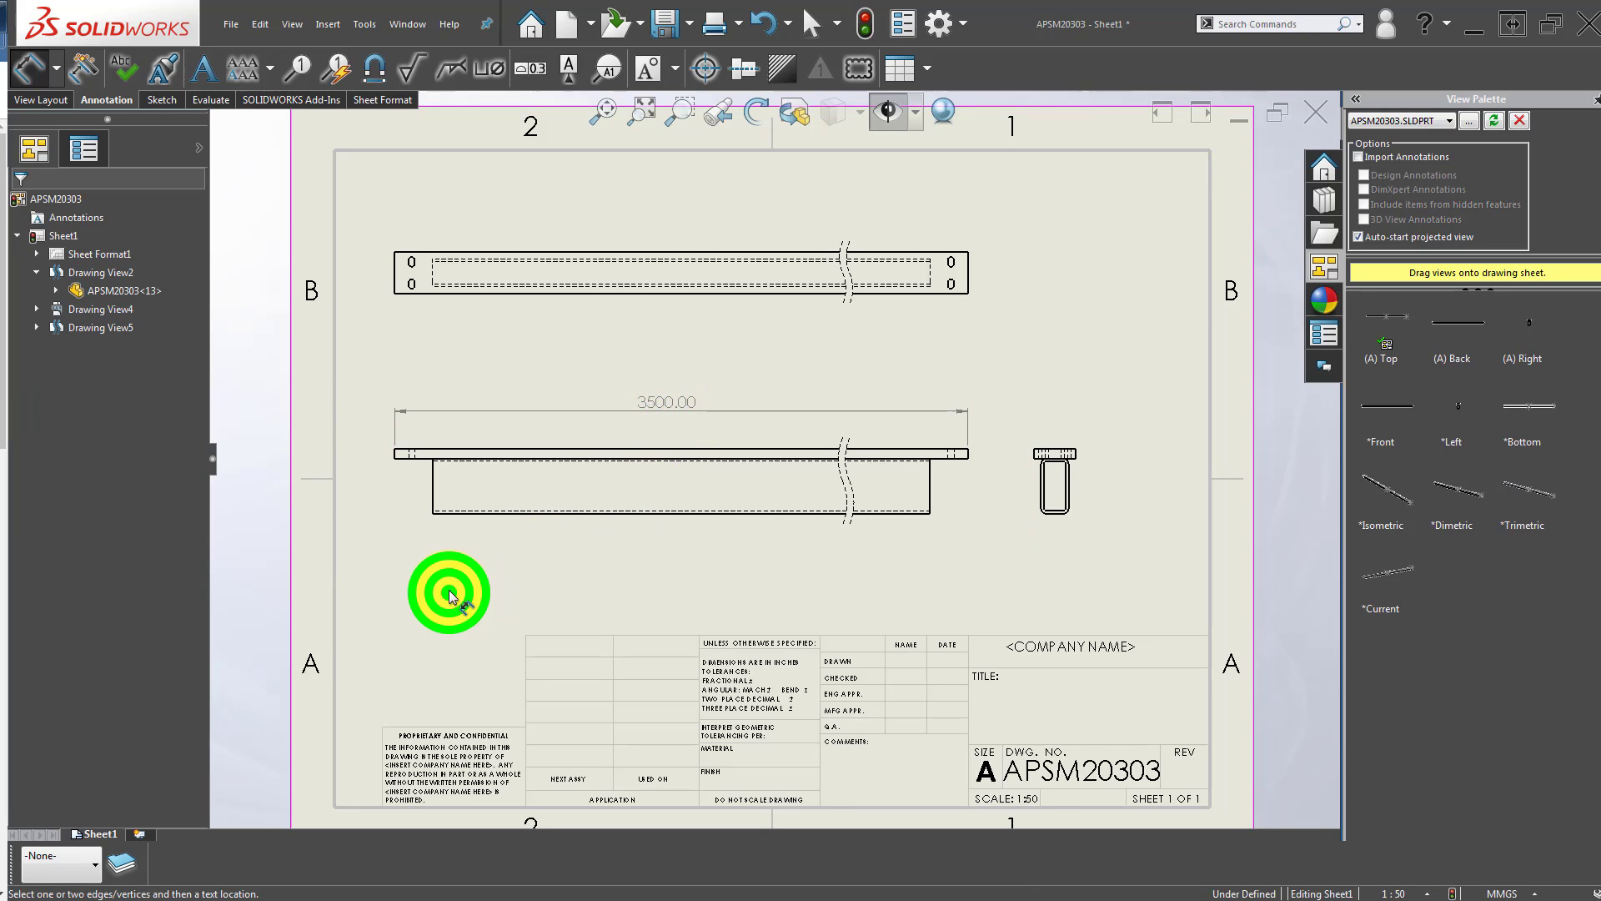
Dimension the flat bar's width between its long edges in the top view, placing the dimension at the left end.
scroll(451, 292, "down", 2)
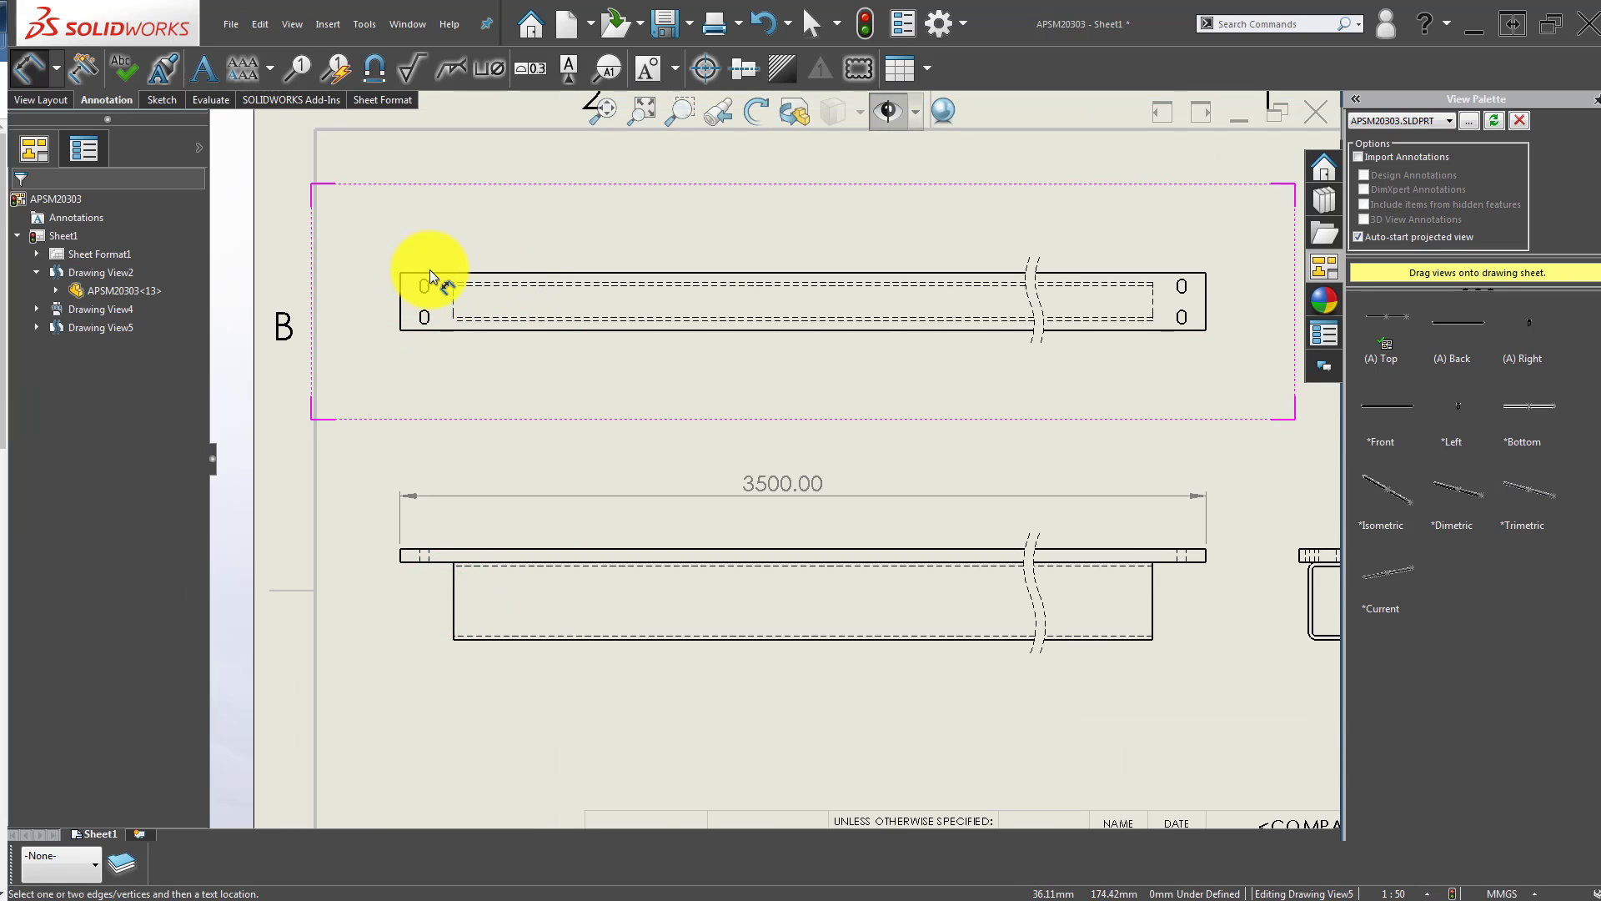
left_click(430, 273)
left_click(448, 331)
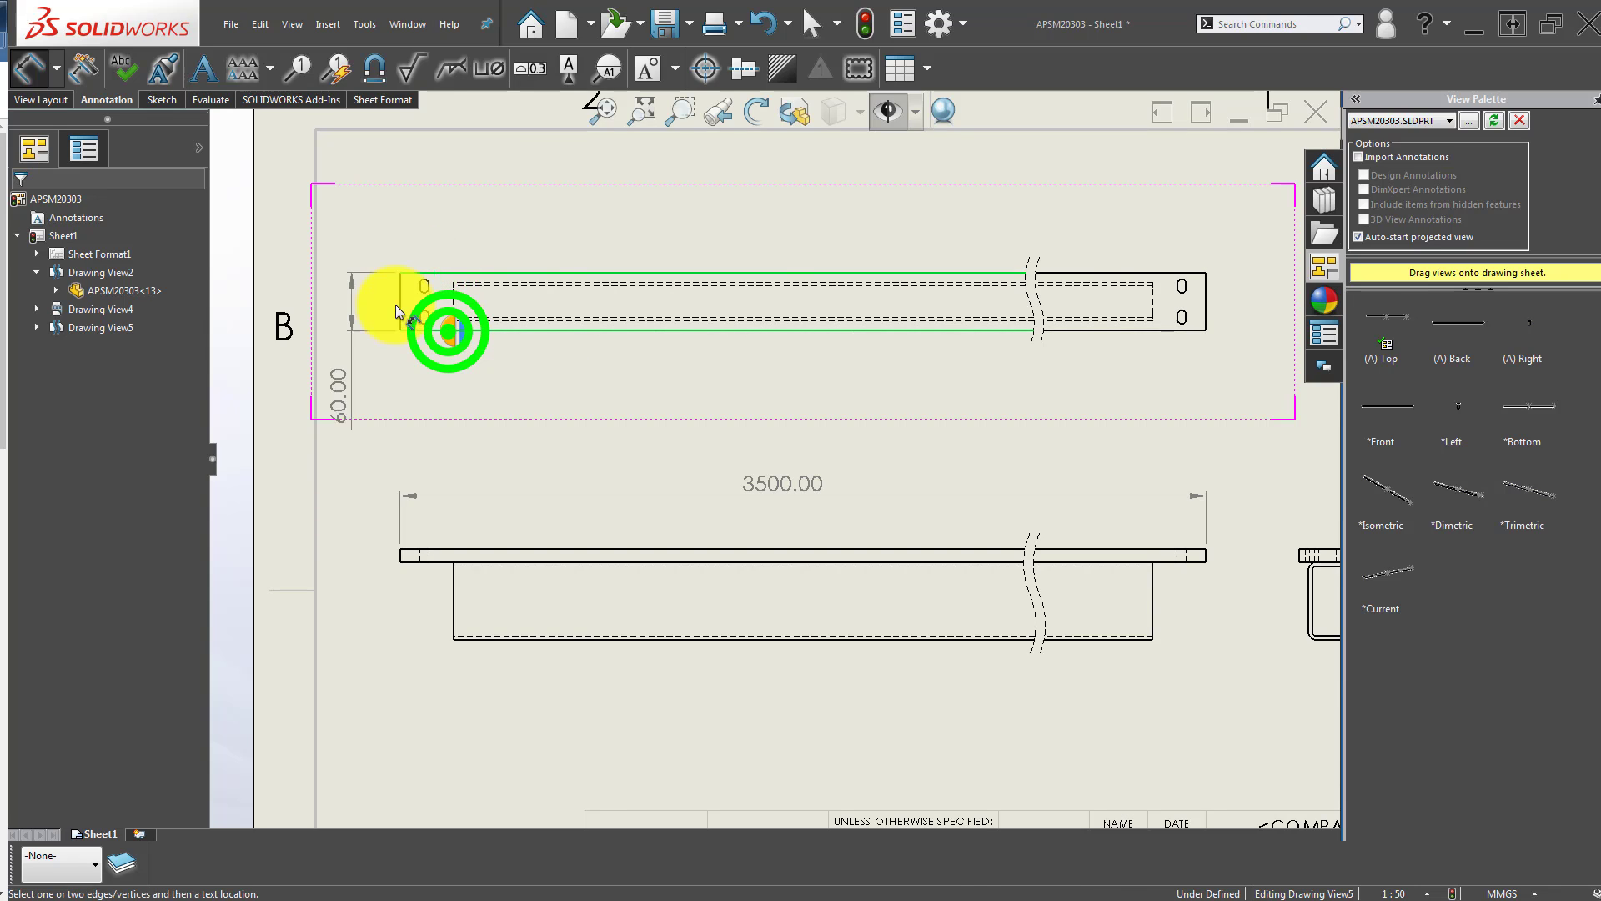
left_click(357, 297)
left_click(457, 409)
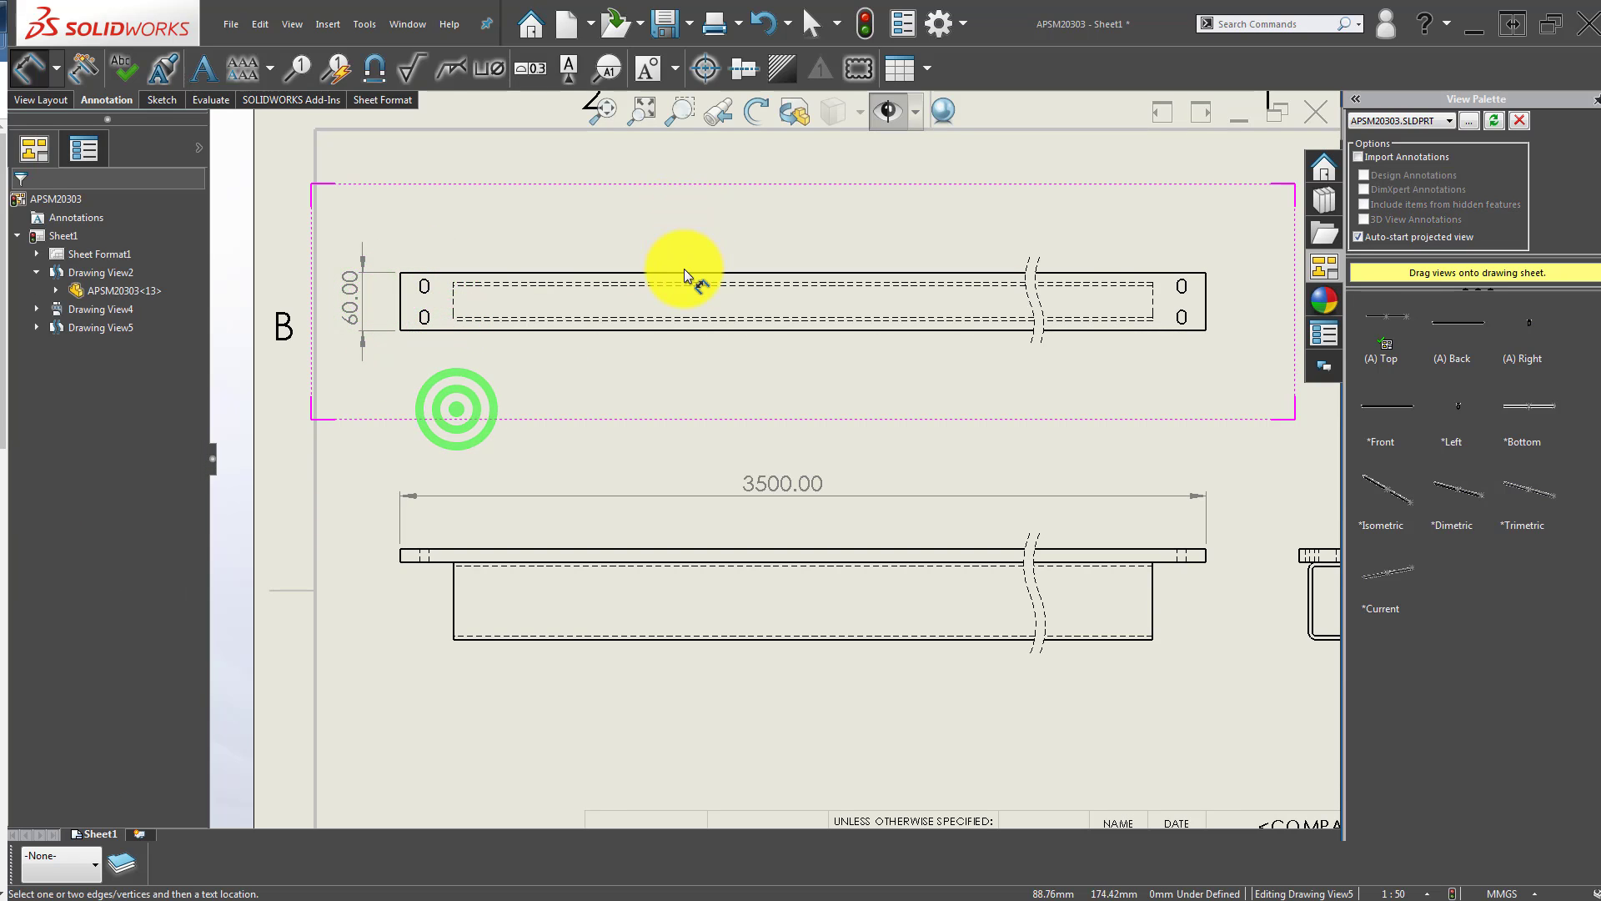
Dimension the flat bar's overall length above the top view.
left_click(683, 273)
left_click(684, 224)
left_click(642, 430)
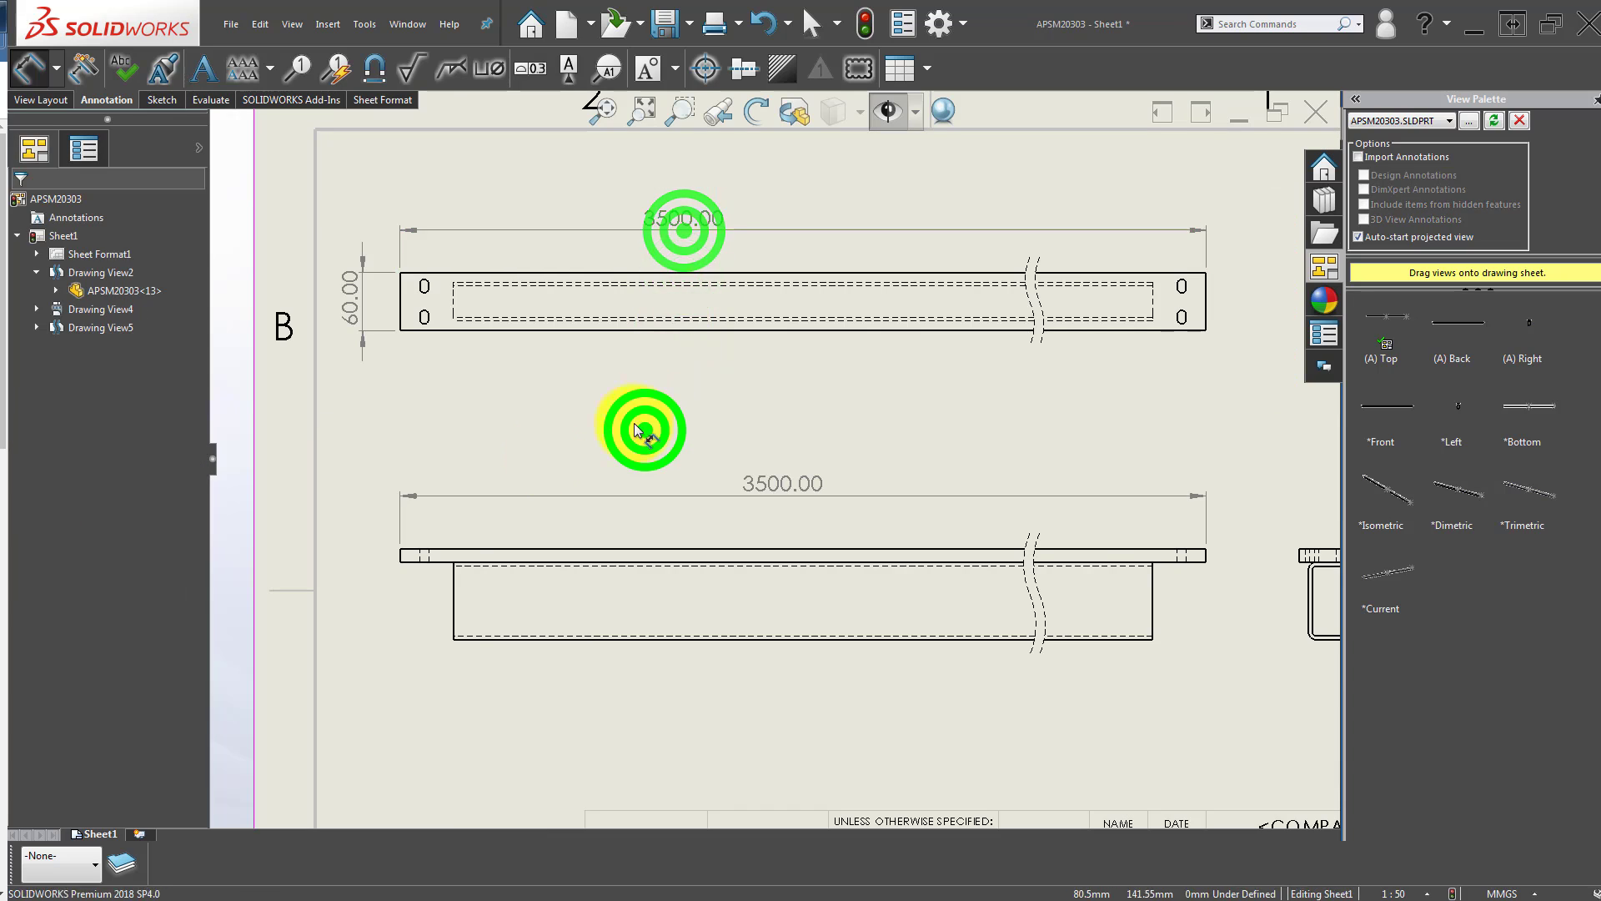
Dimension the flat bar's thickness at its left end in the front view.
scroll(447, 540, "down", 3)
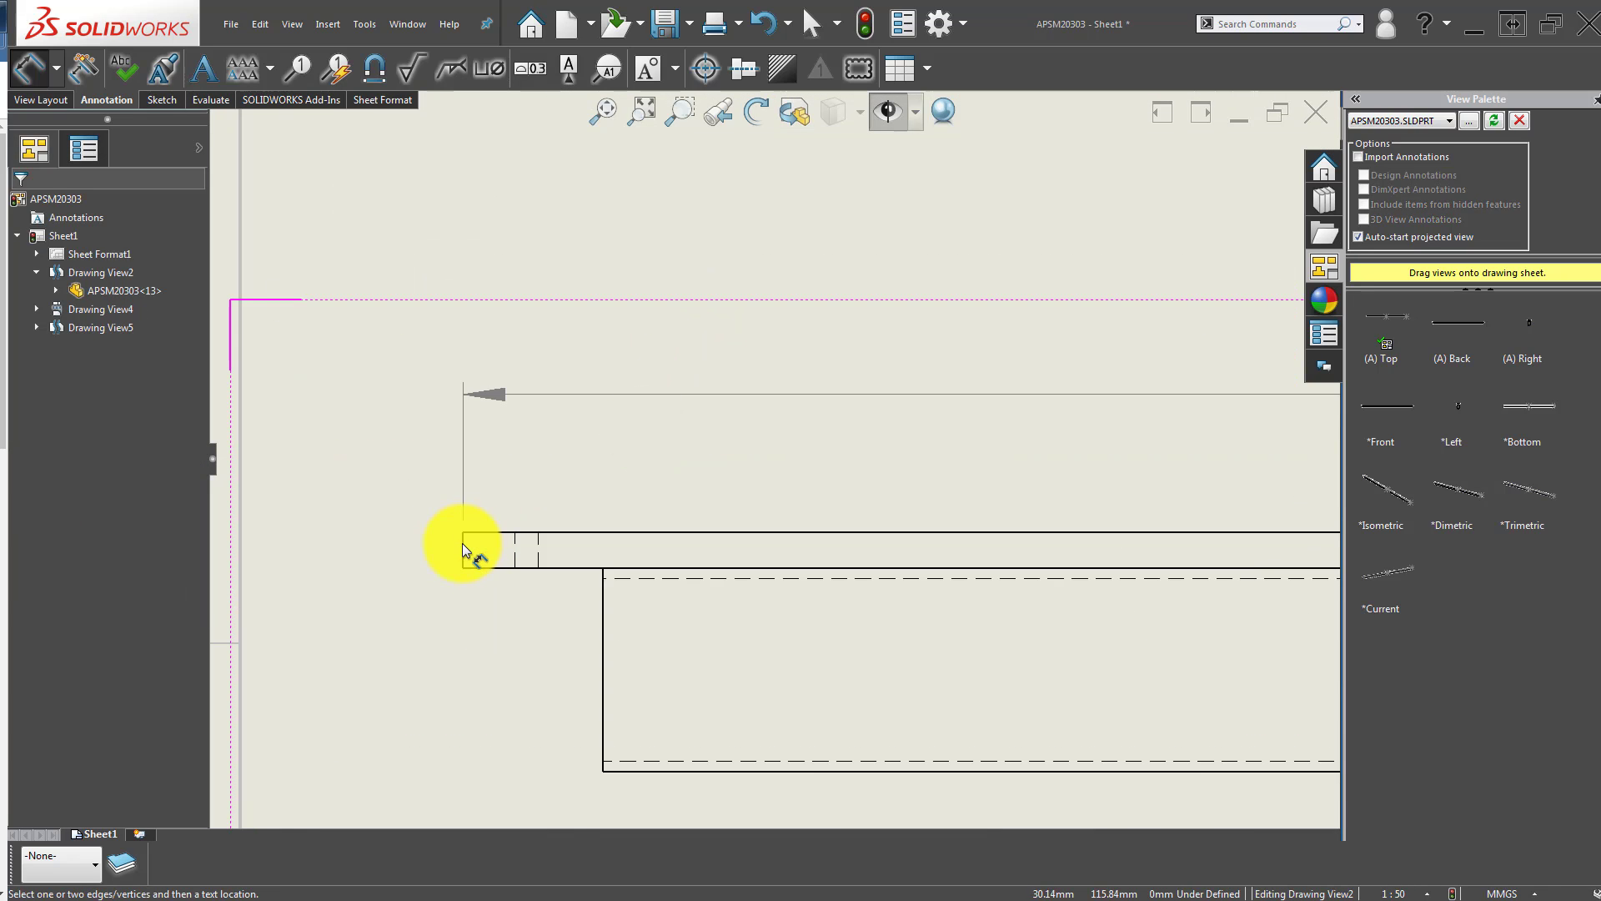
left_click(462, 544)
left_click(347, 421)
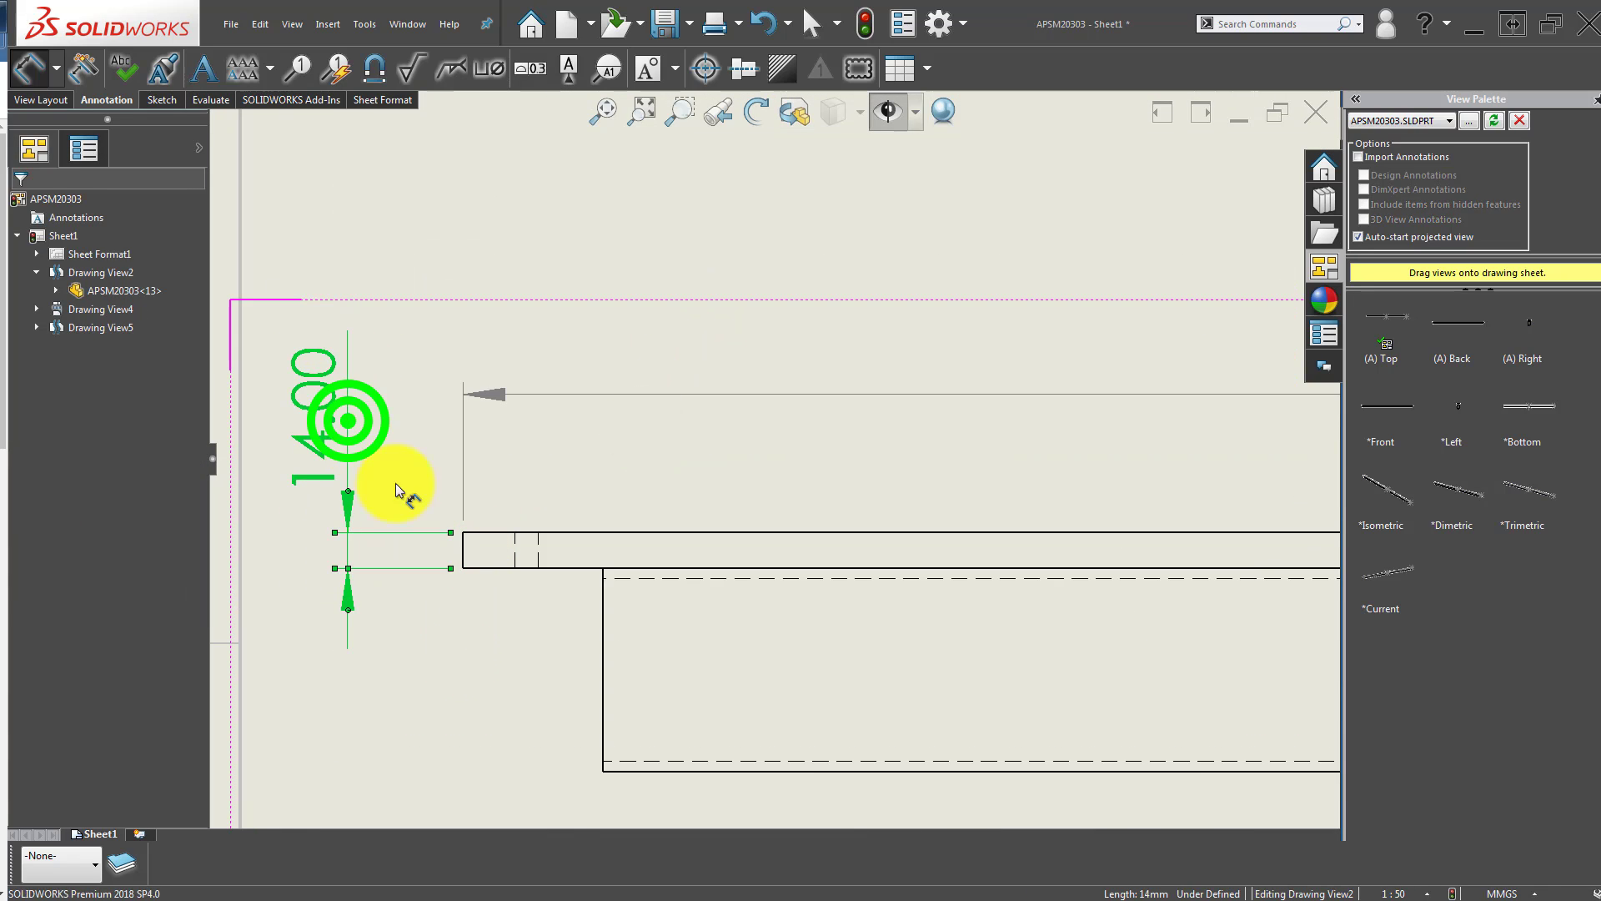
left_click(475, 703)
Delete the duplicate overall length dimension above the front view.
scroll(751, 429, "up", 3)
left_click_drag(1122, 408, 1032, 371)
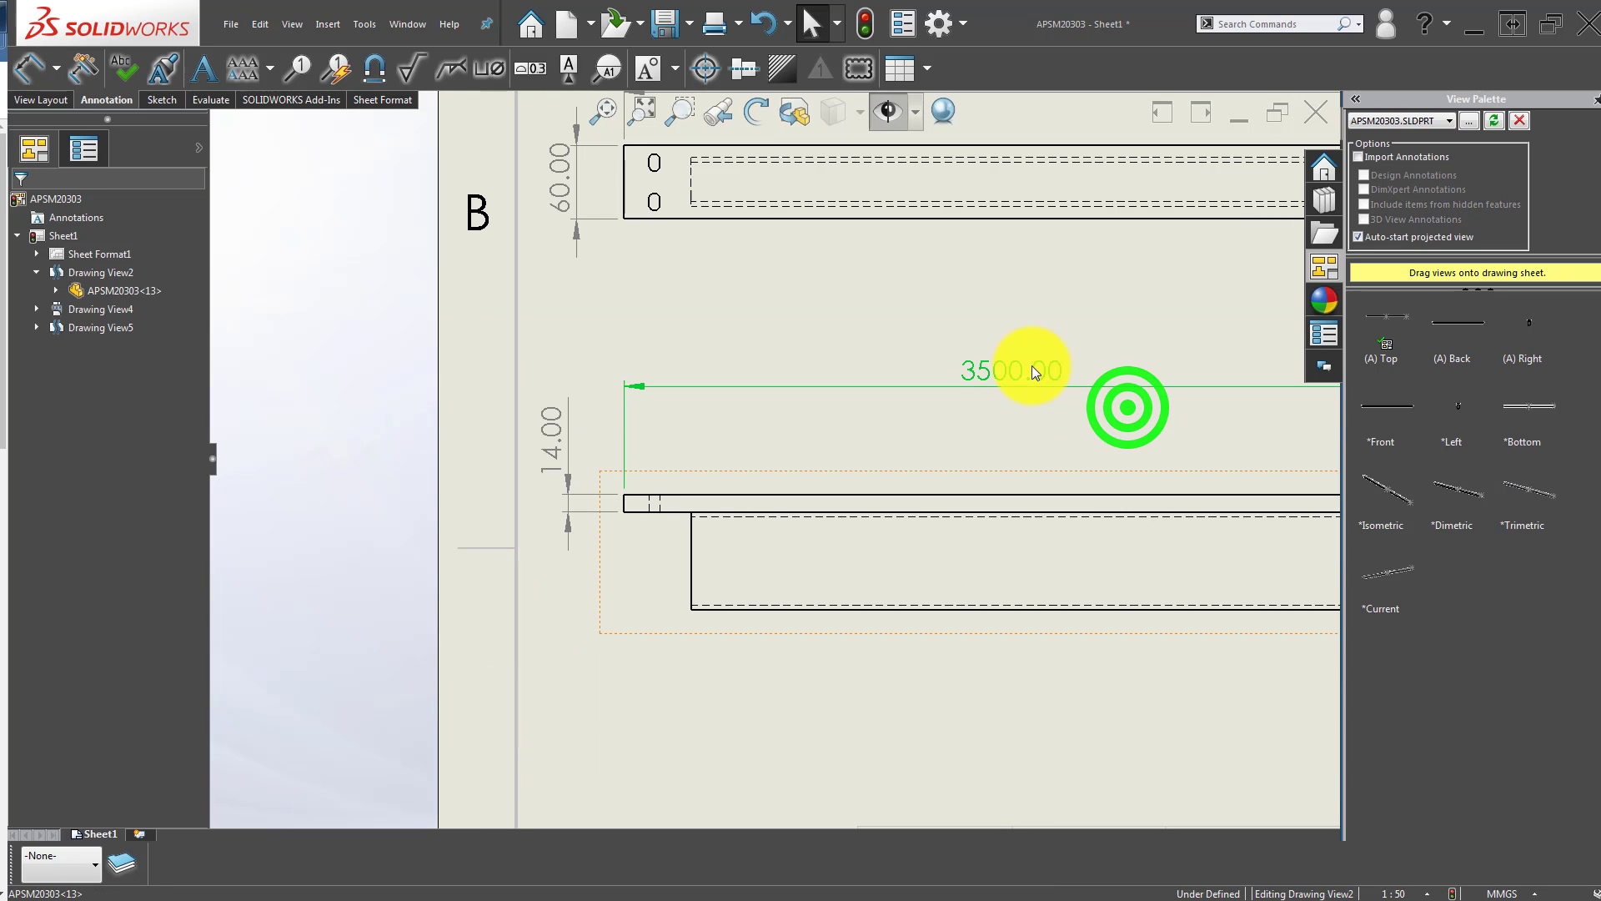
key("Delete")
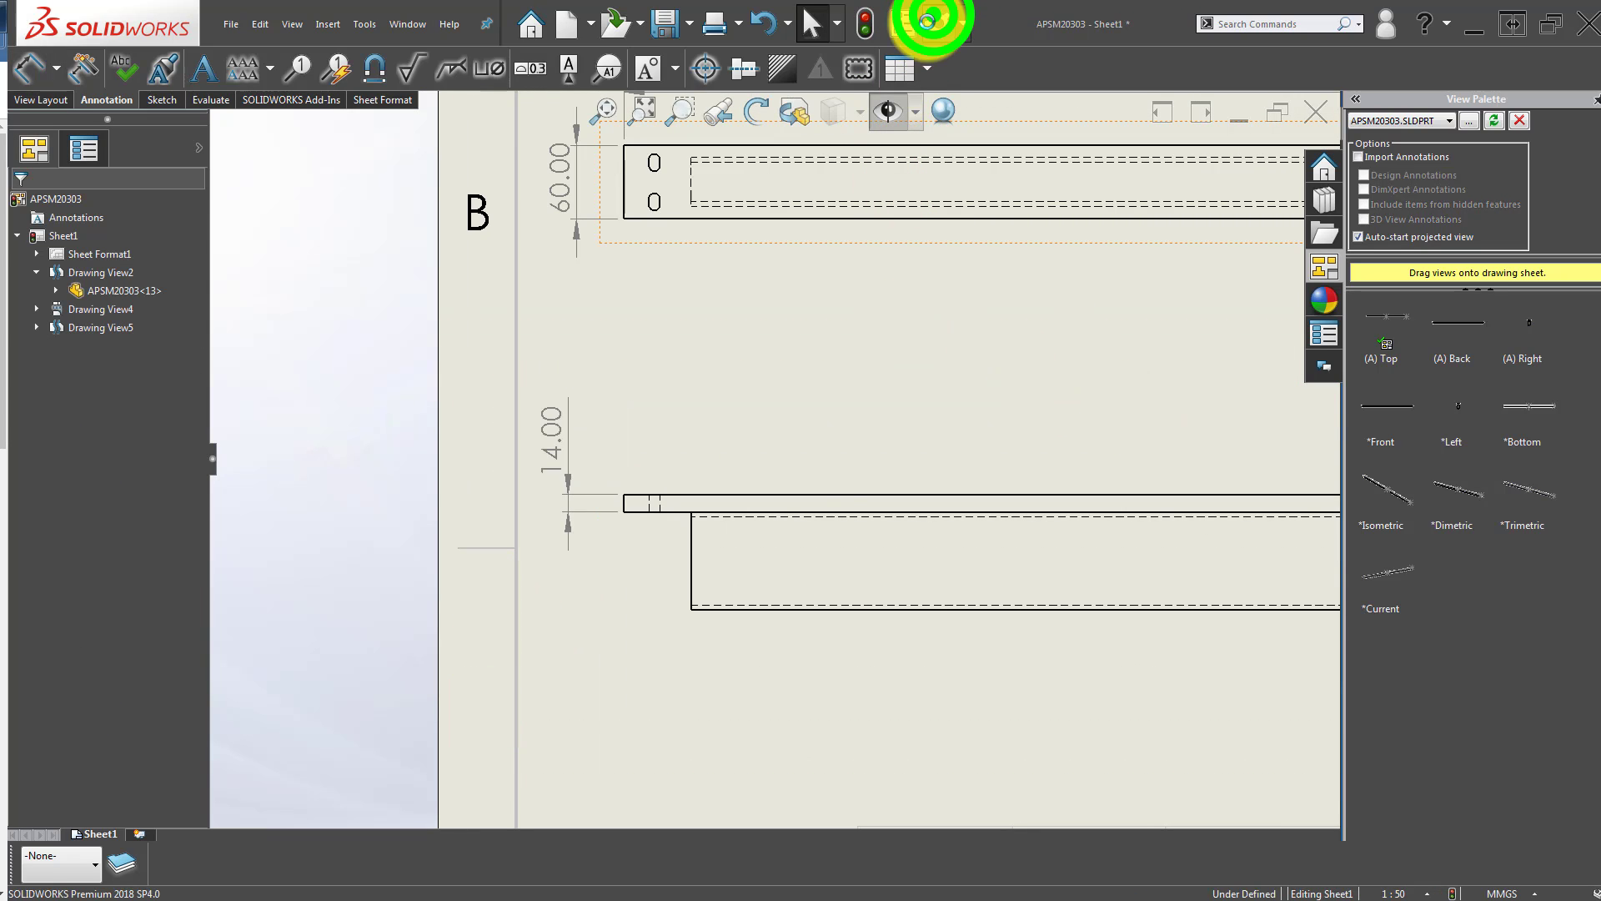
Set the trailing zeroes of dimensions to Remove in the document's dimension properties.
left_click(928, 24)
left_click(288, 201)
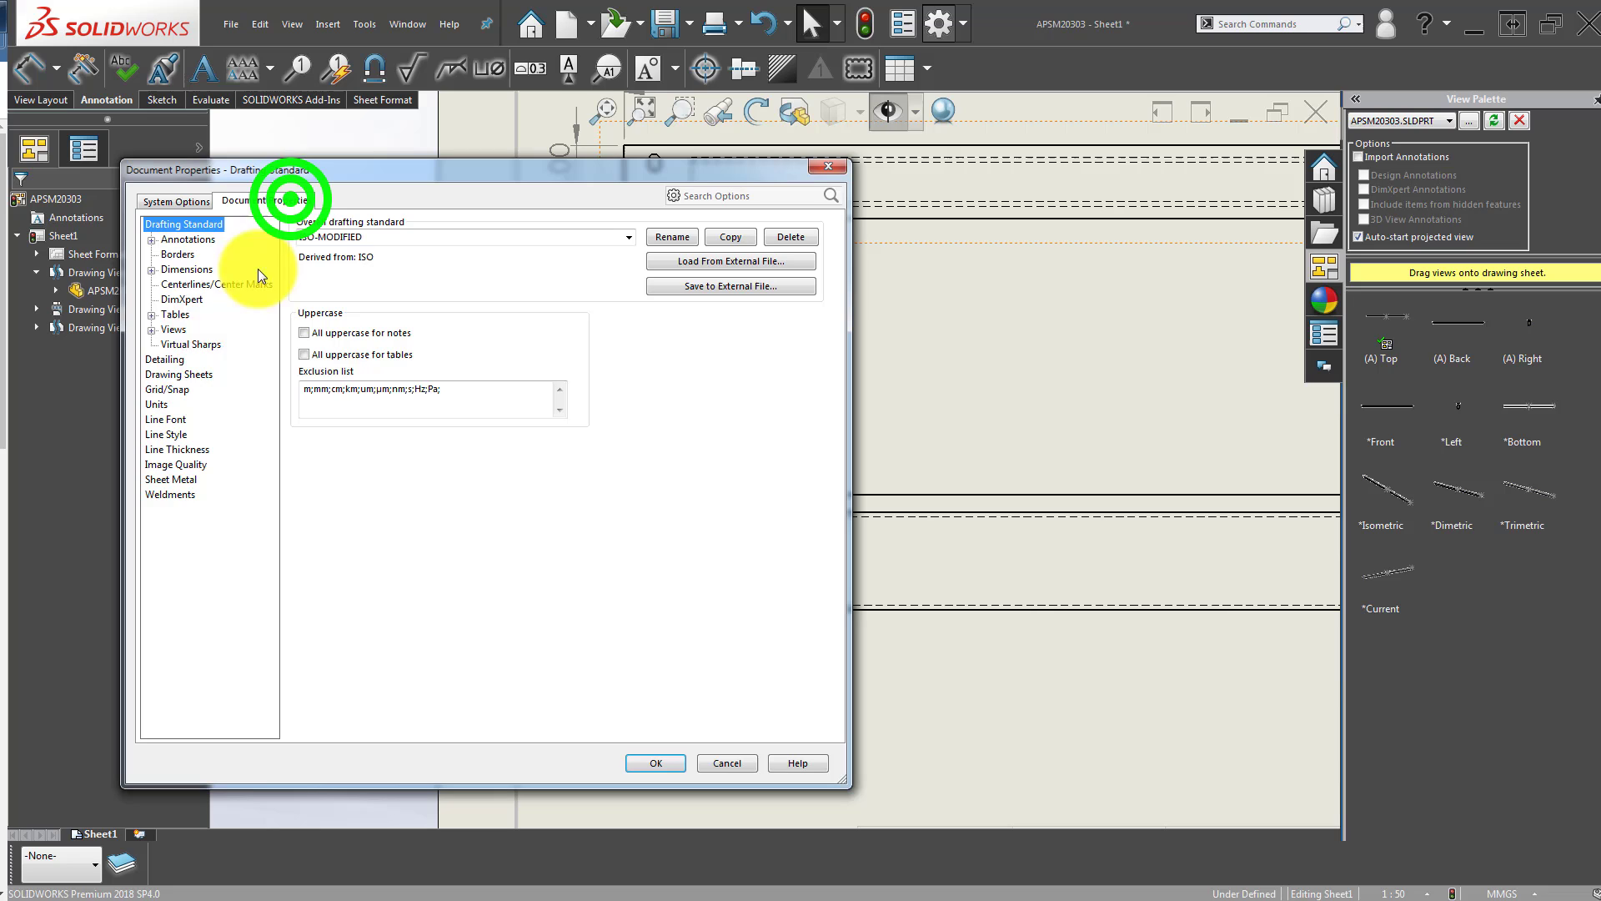
left_click(180, 269)
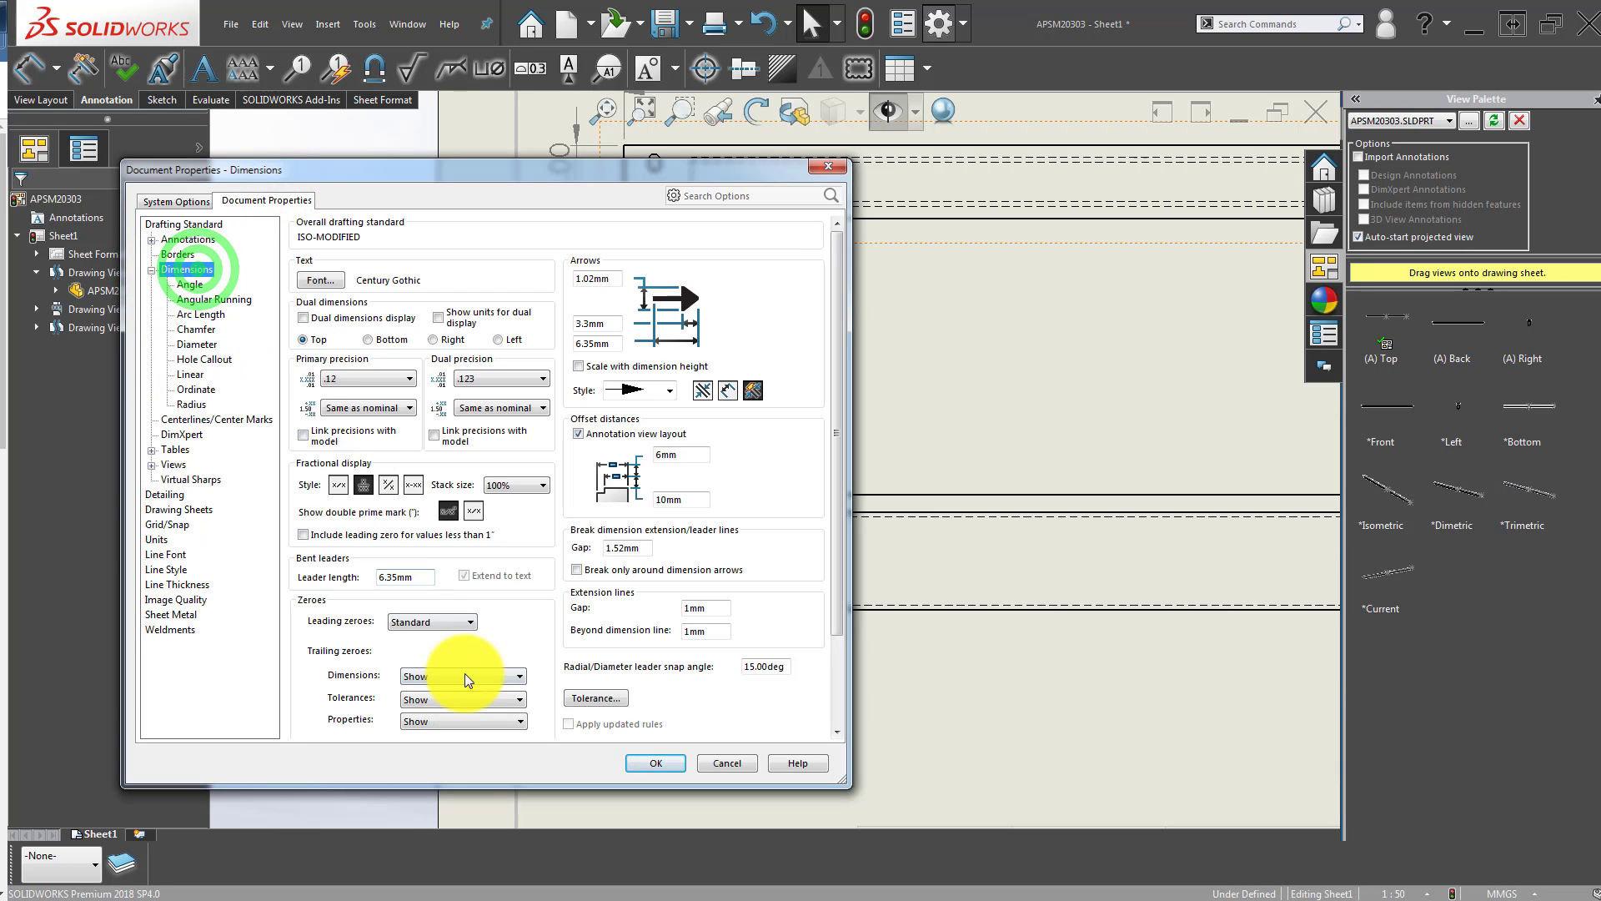
left_click(465, 677)
left_click(463, 701)
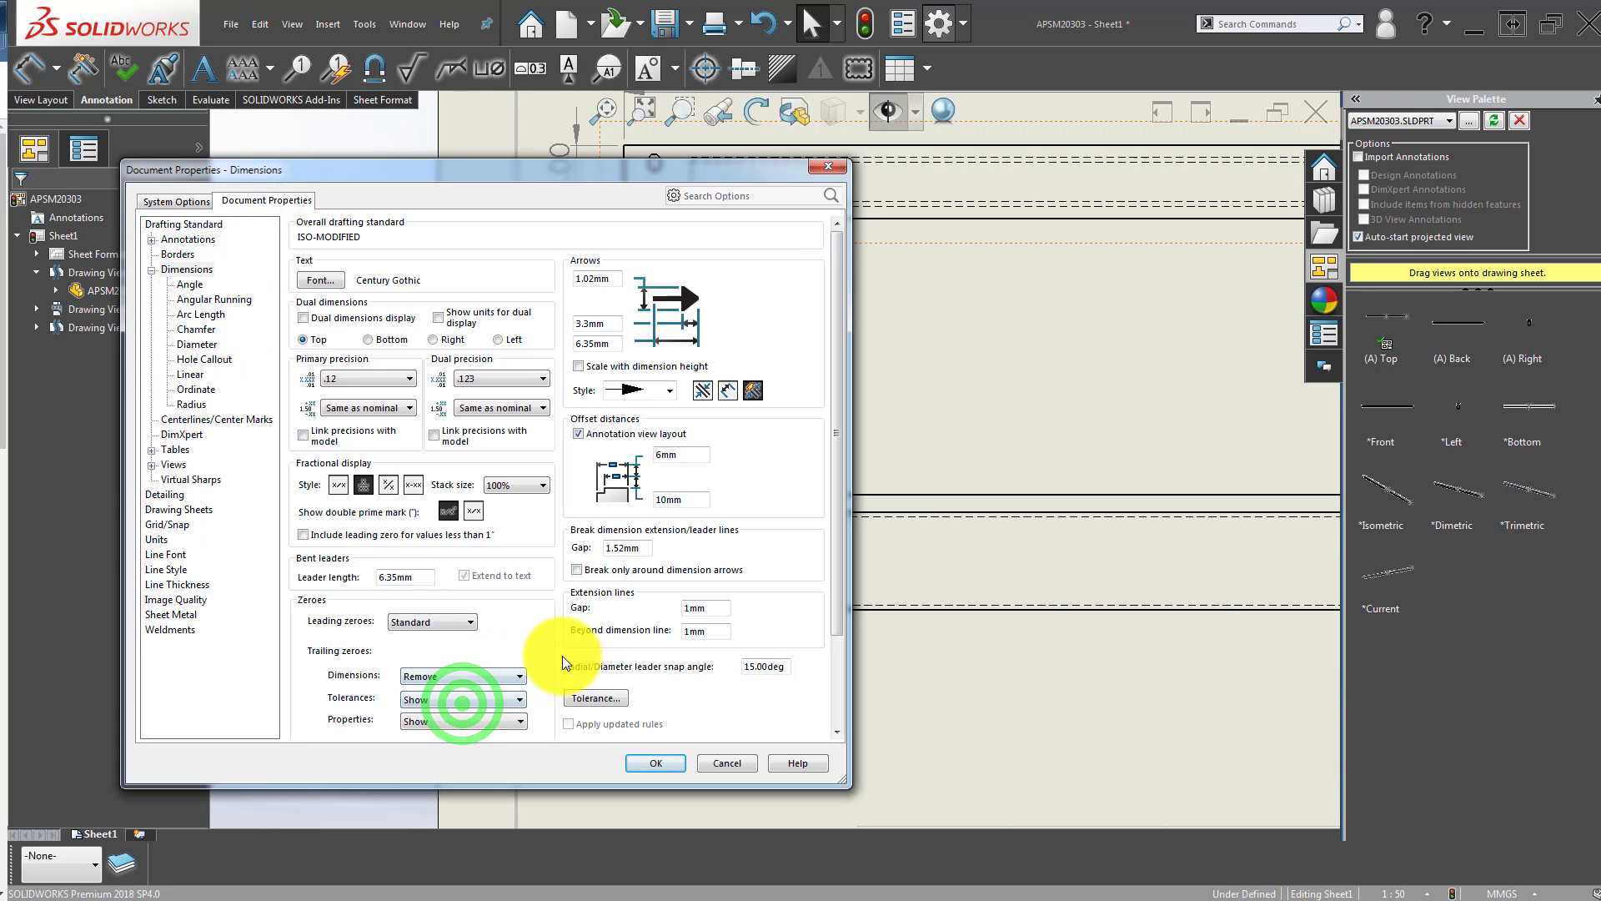
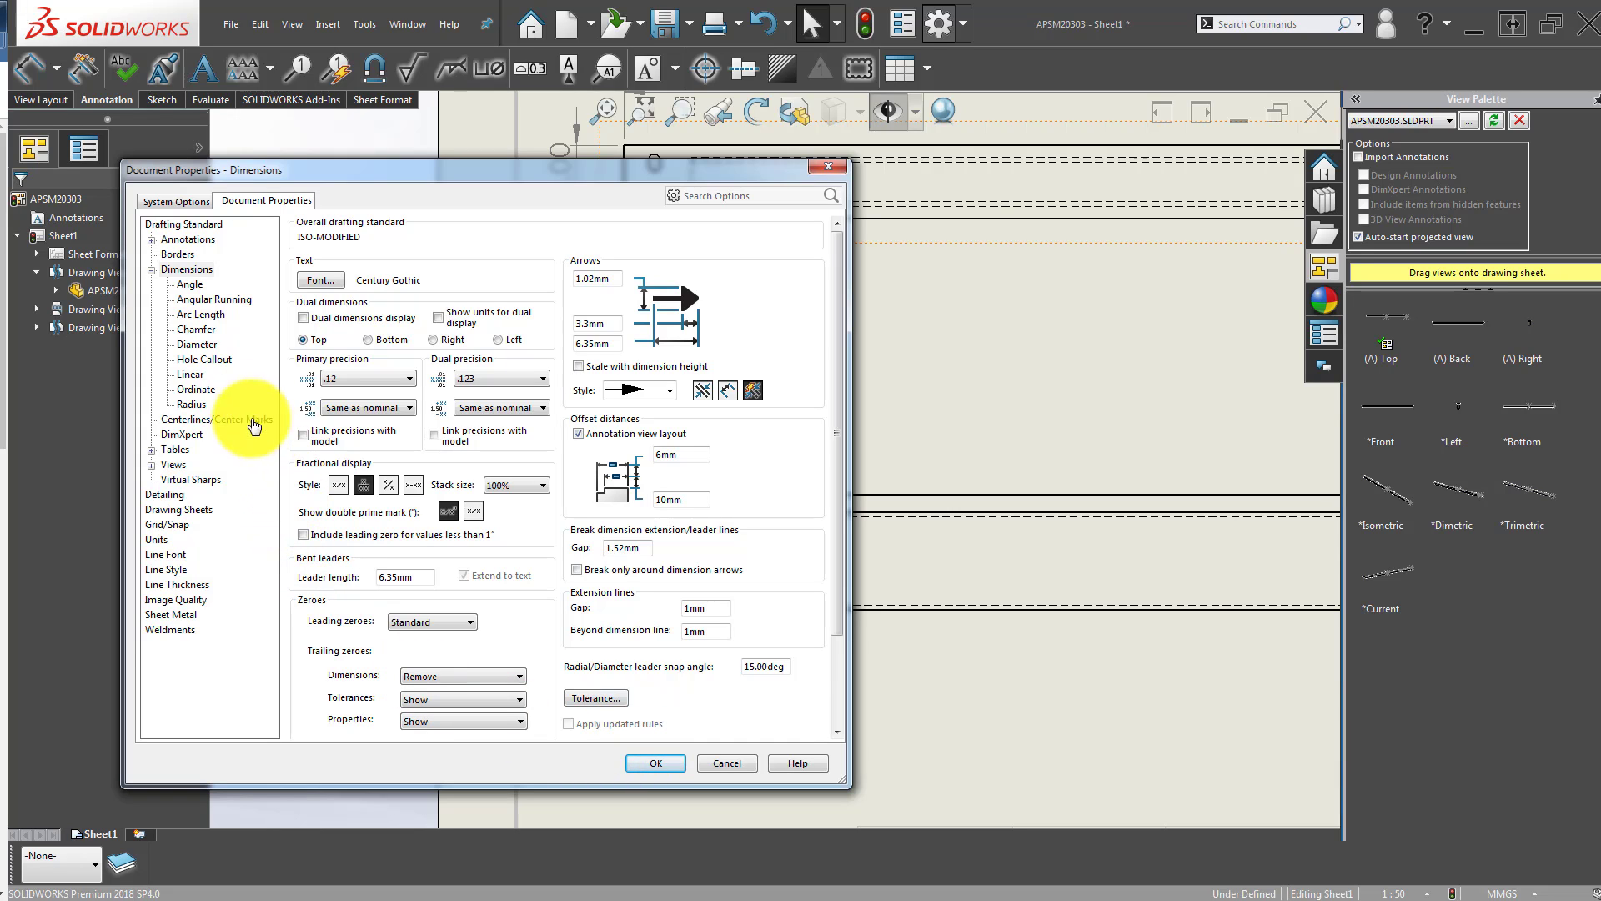
Assign linear dimensions to the FORMAT layer in the document properties.
left_click(191, 374)
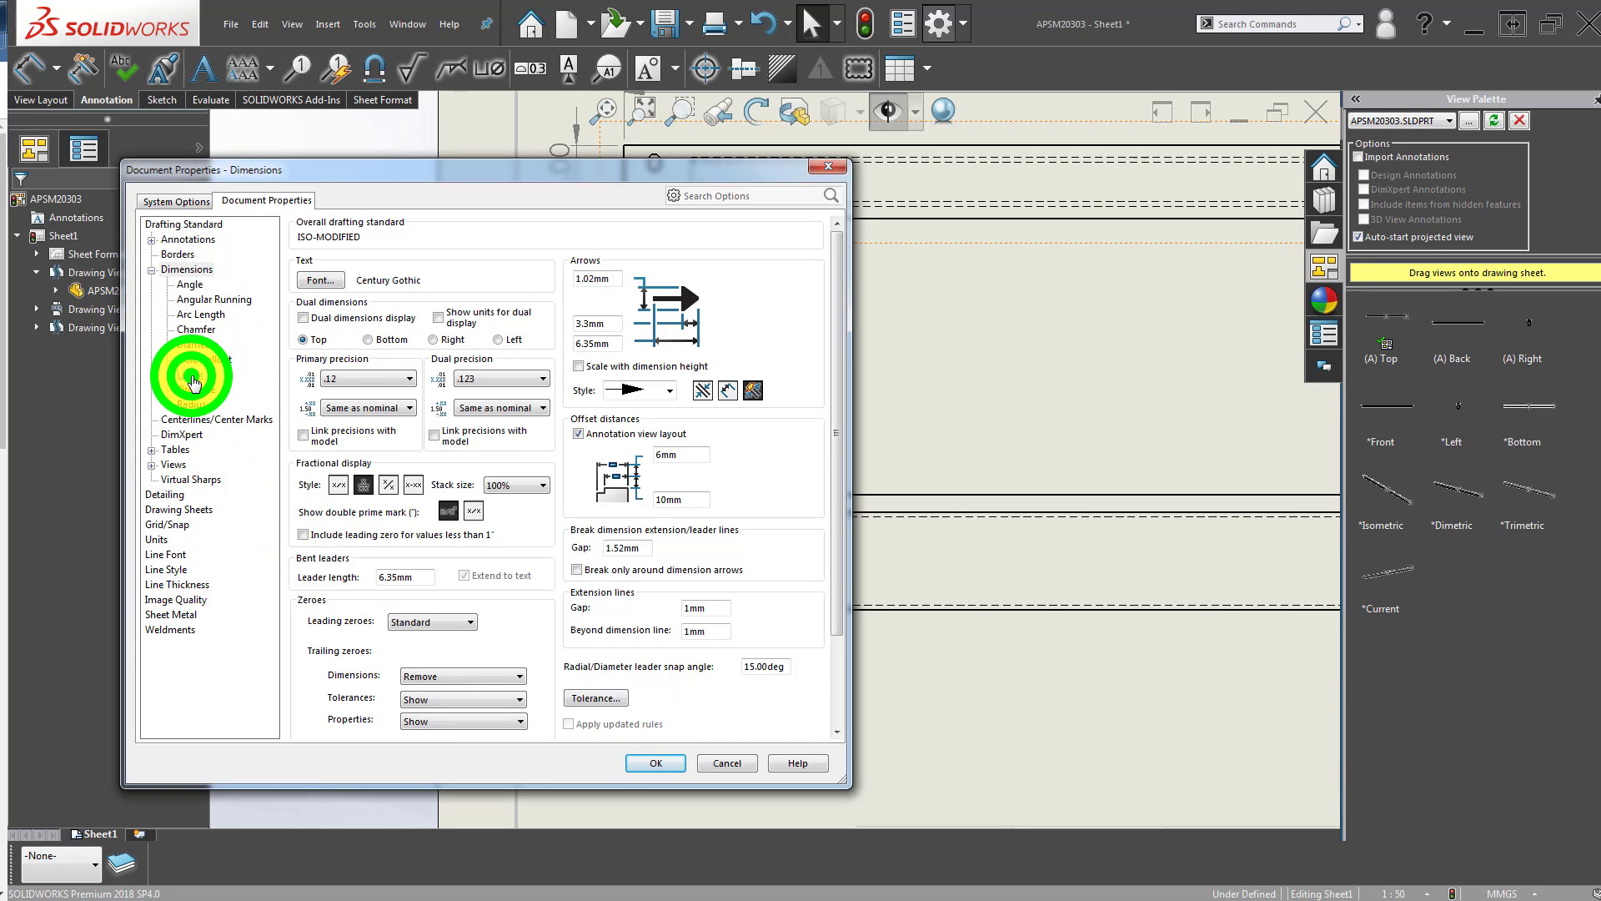
left_click(729, 429)
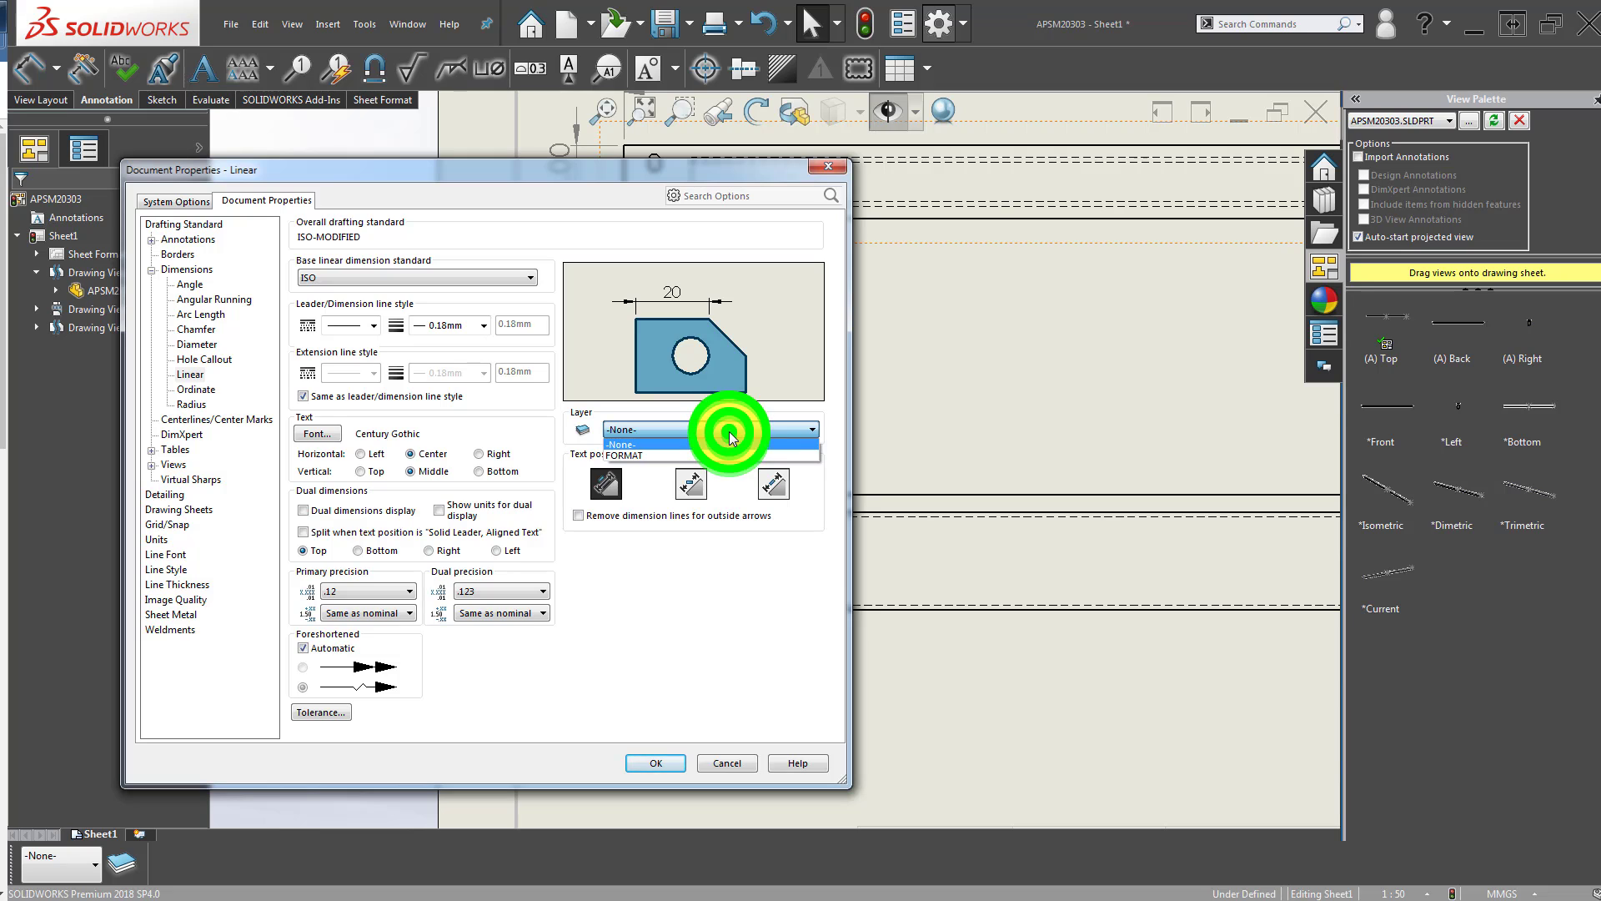
left_click(729, 432)
left_click(729, 429)
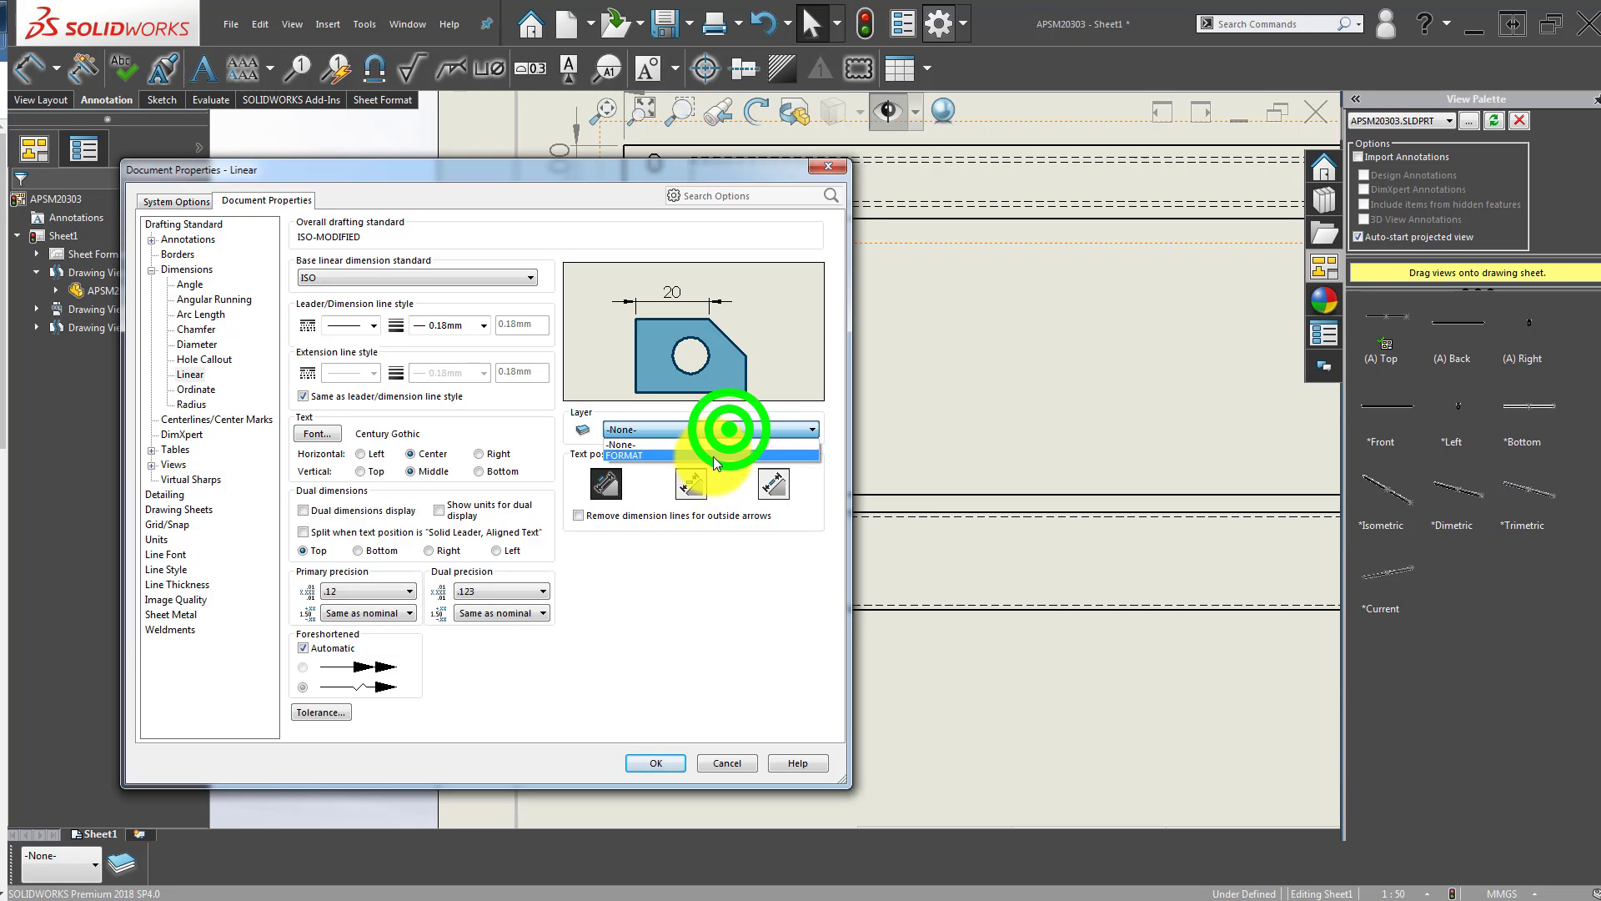
left_click(711, 457)
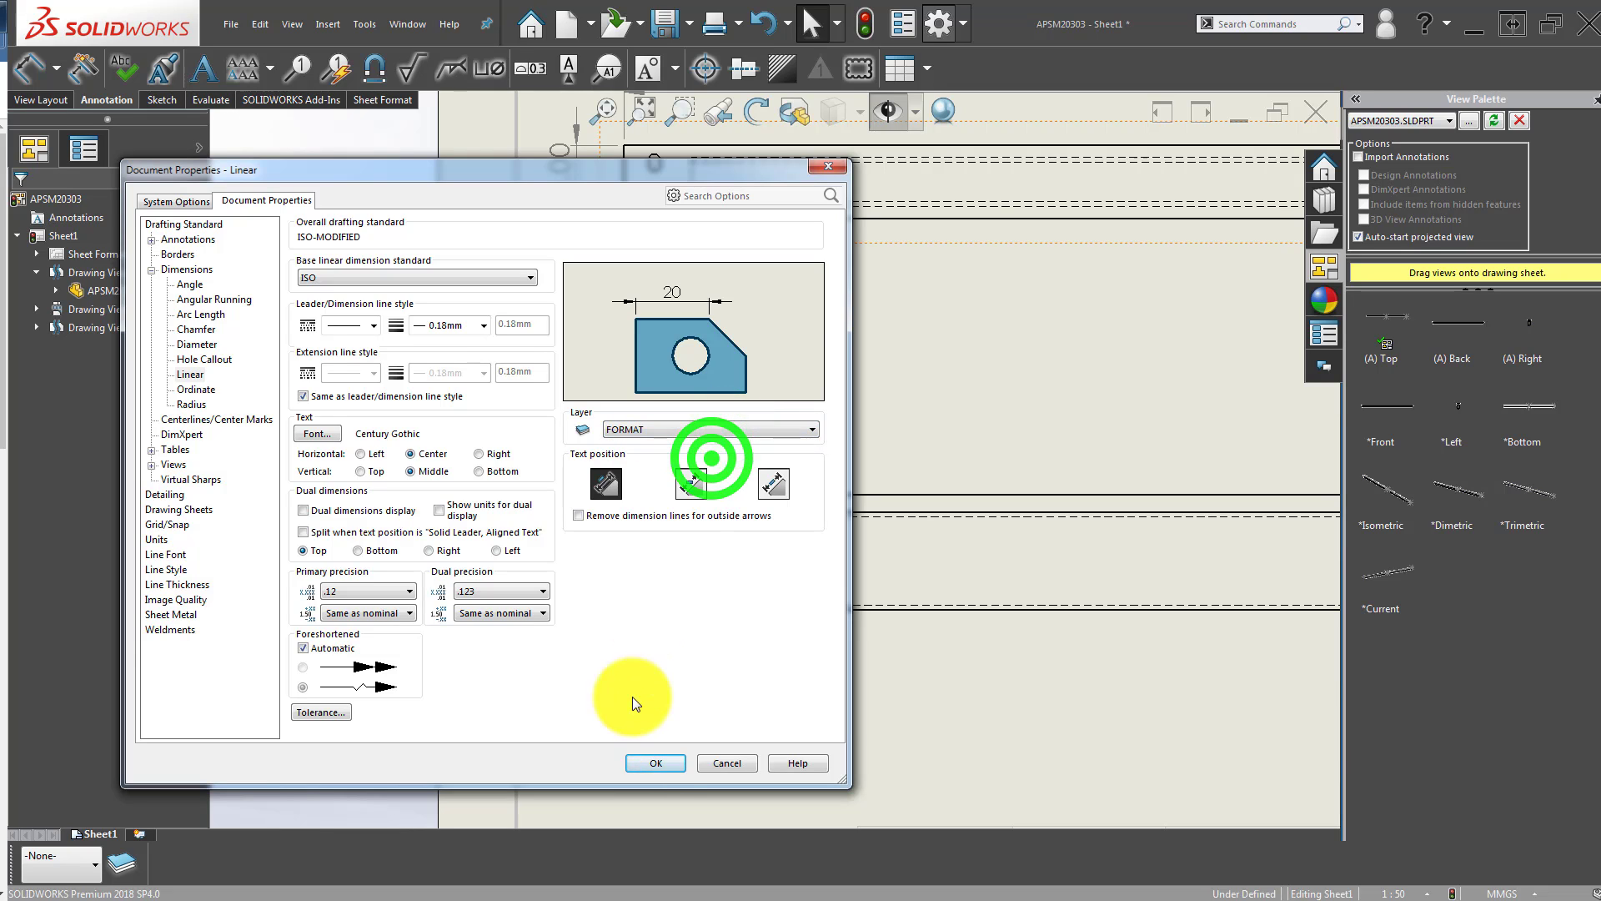
left_click(655, 764)
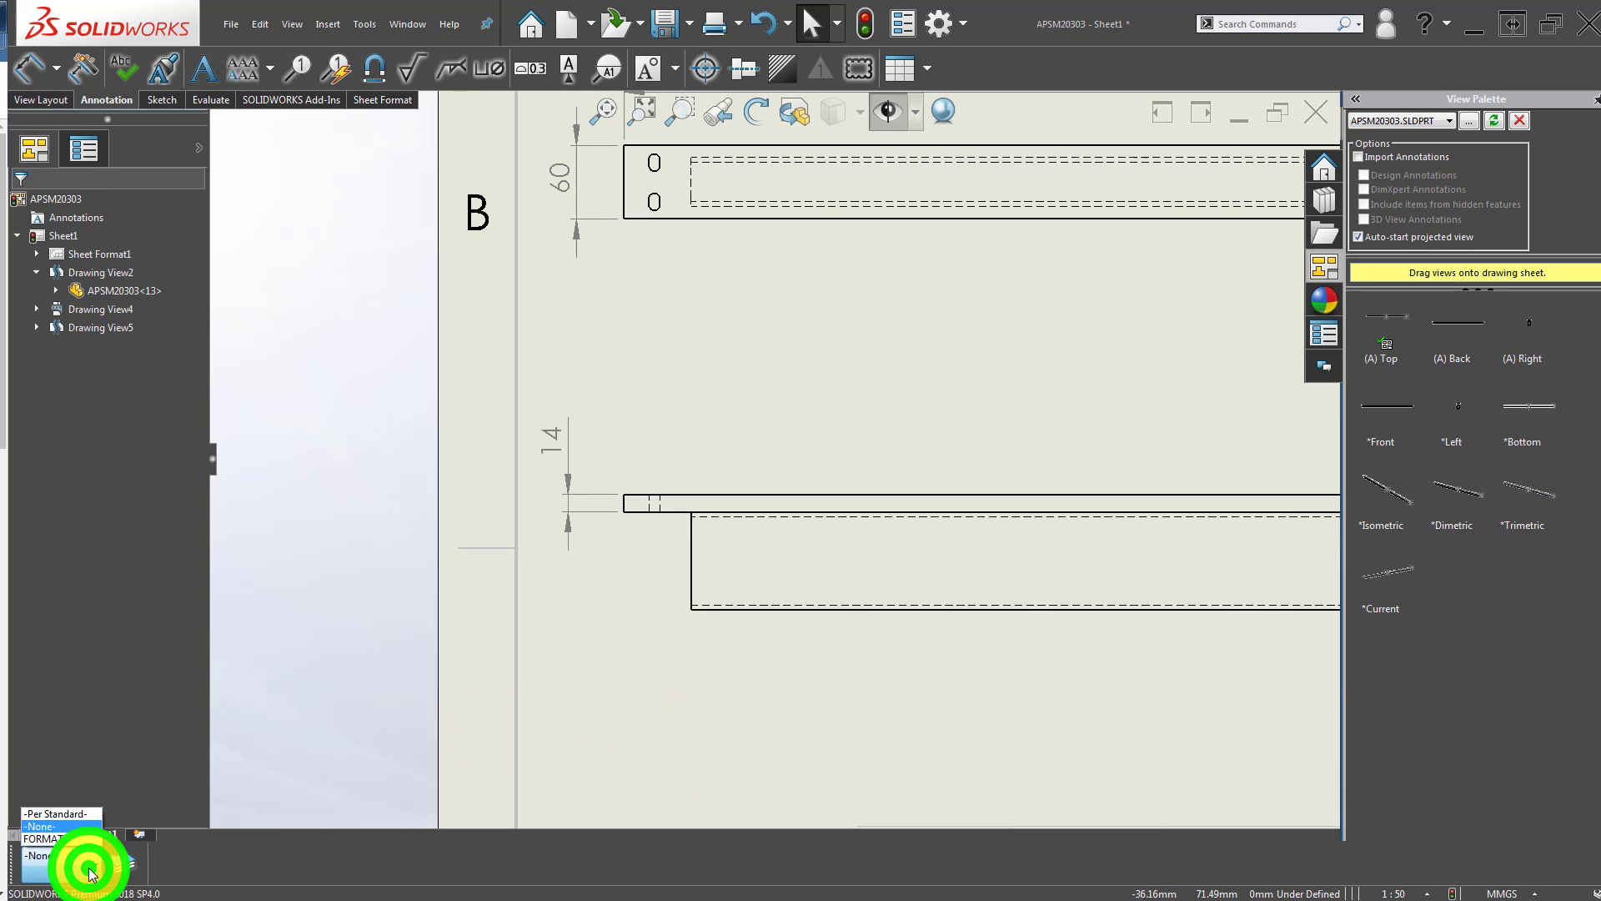
Change the FORMAT layer's colour to green in the layer settings.
left_click(123, 861)
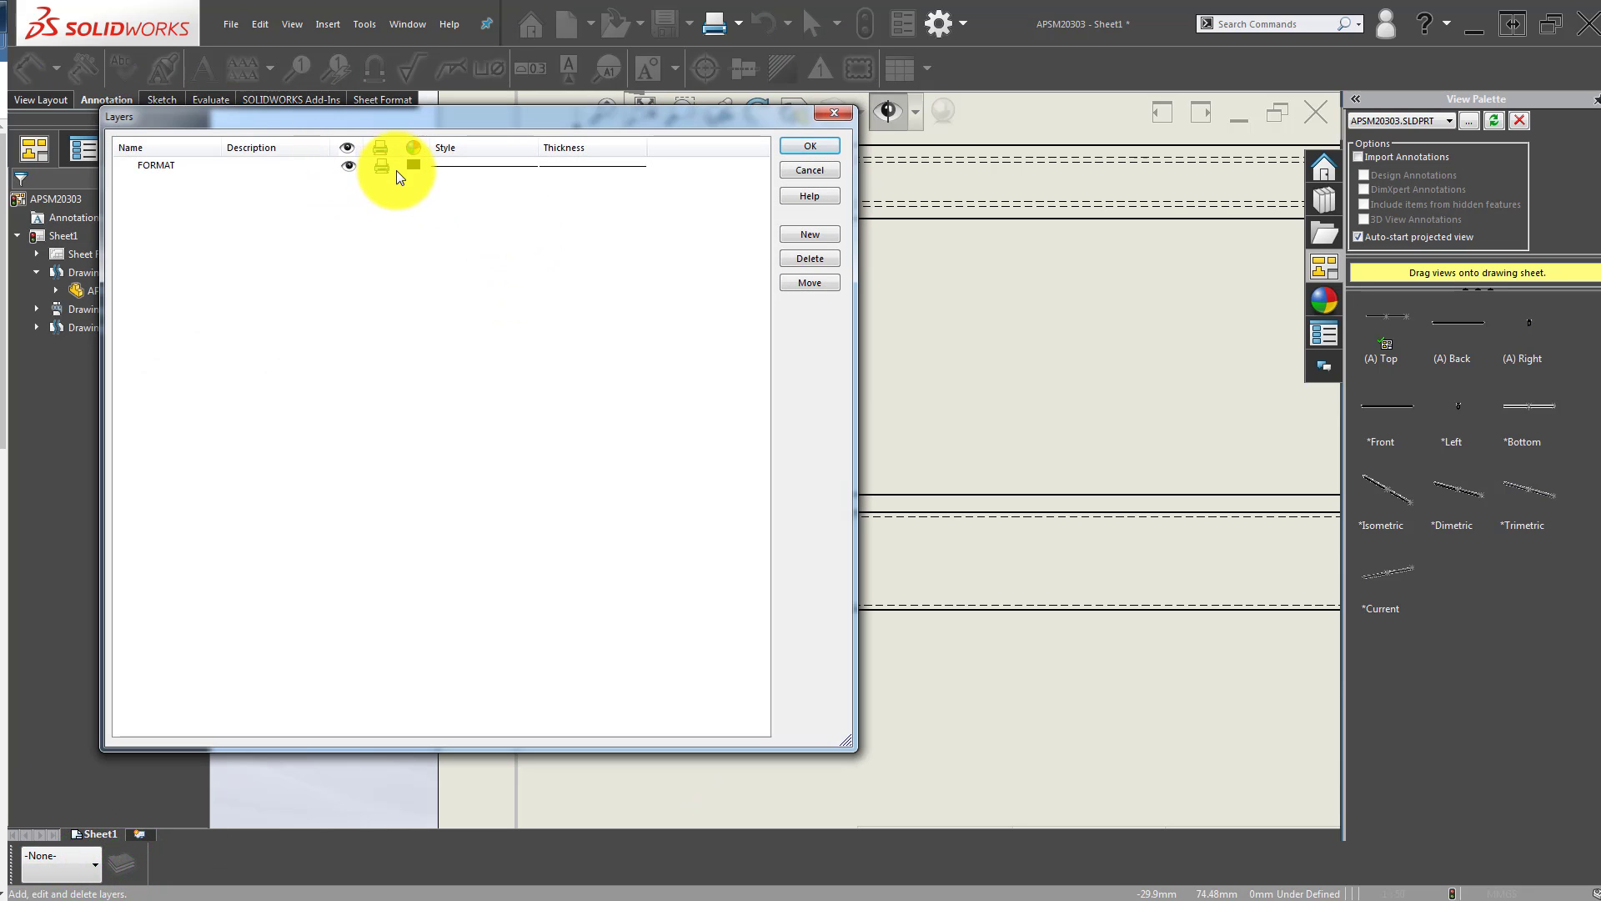
left_click(414, 165)
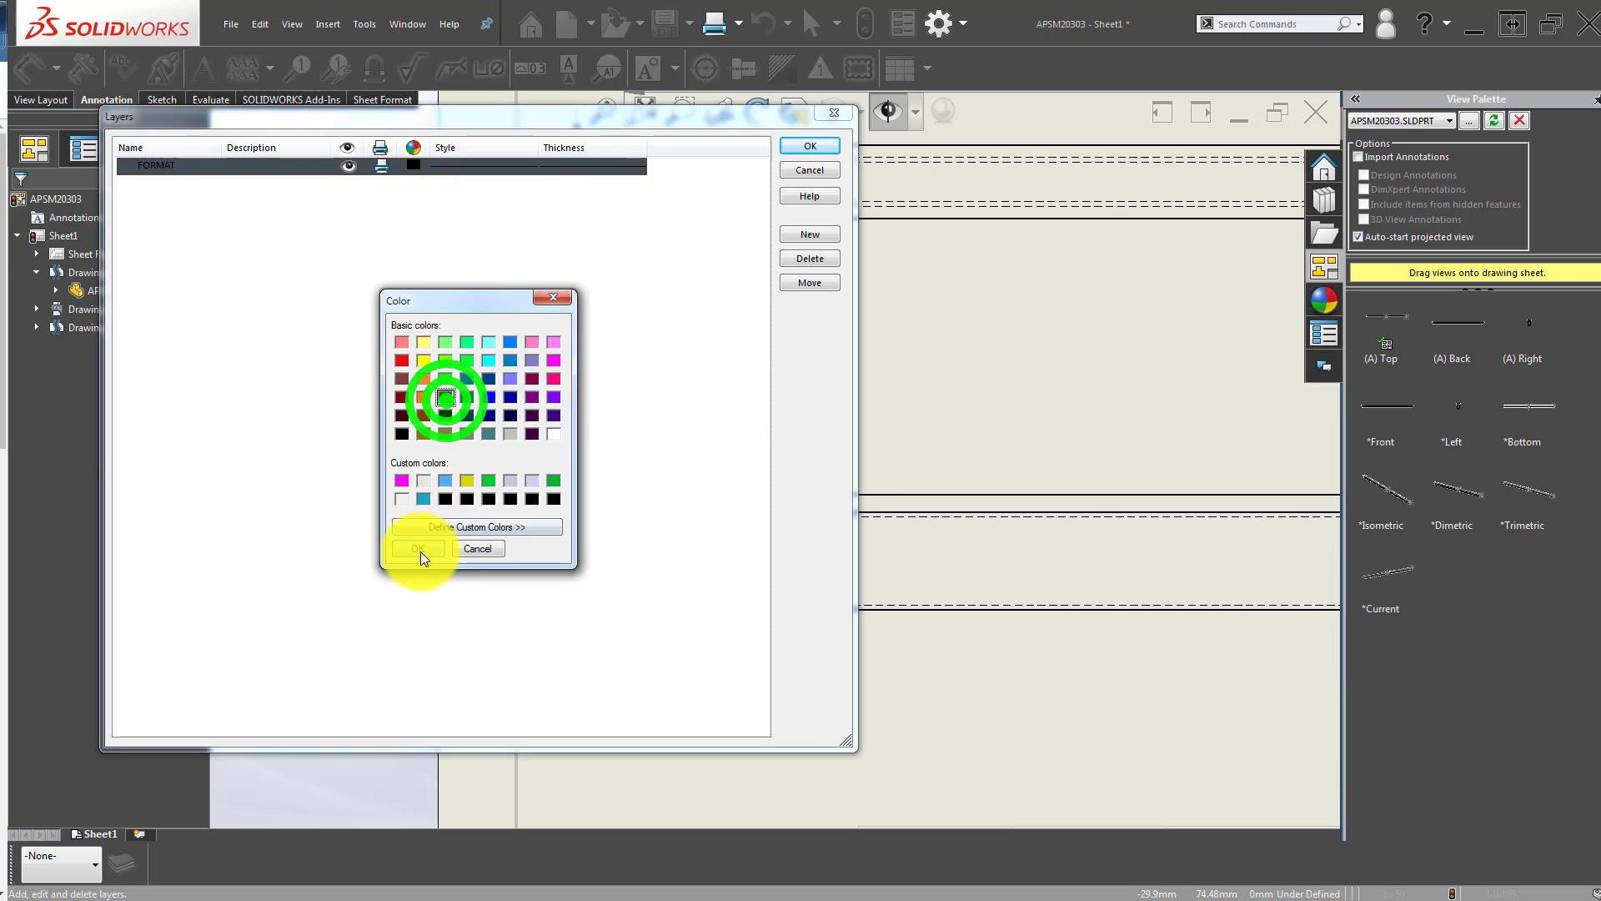
left_click(420, 549)
left_click(817, 149)
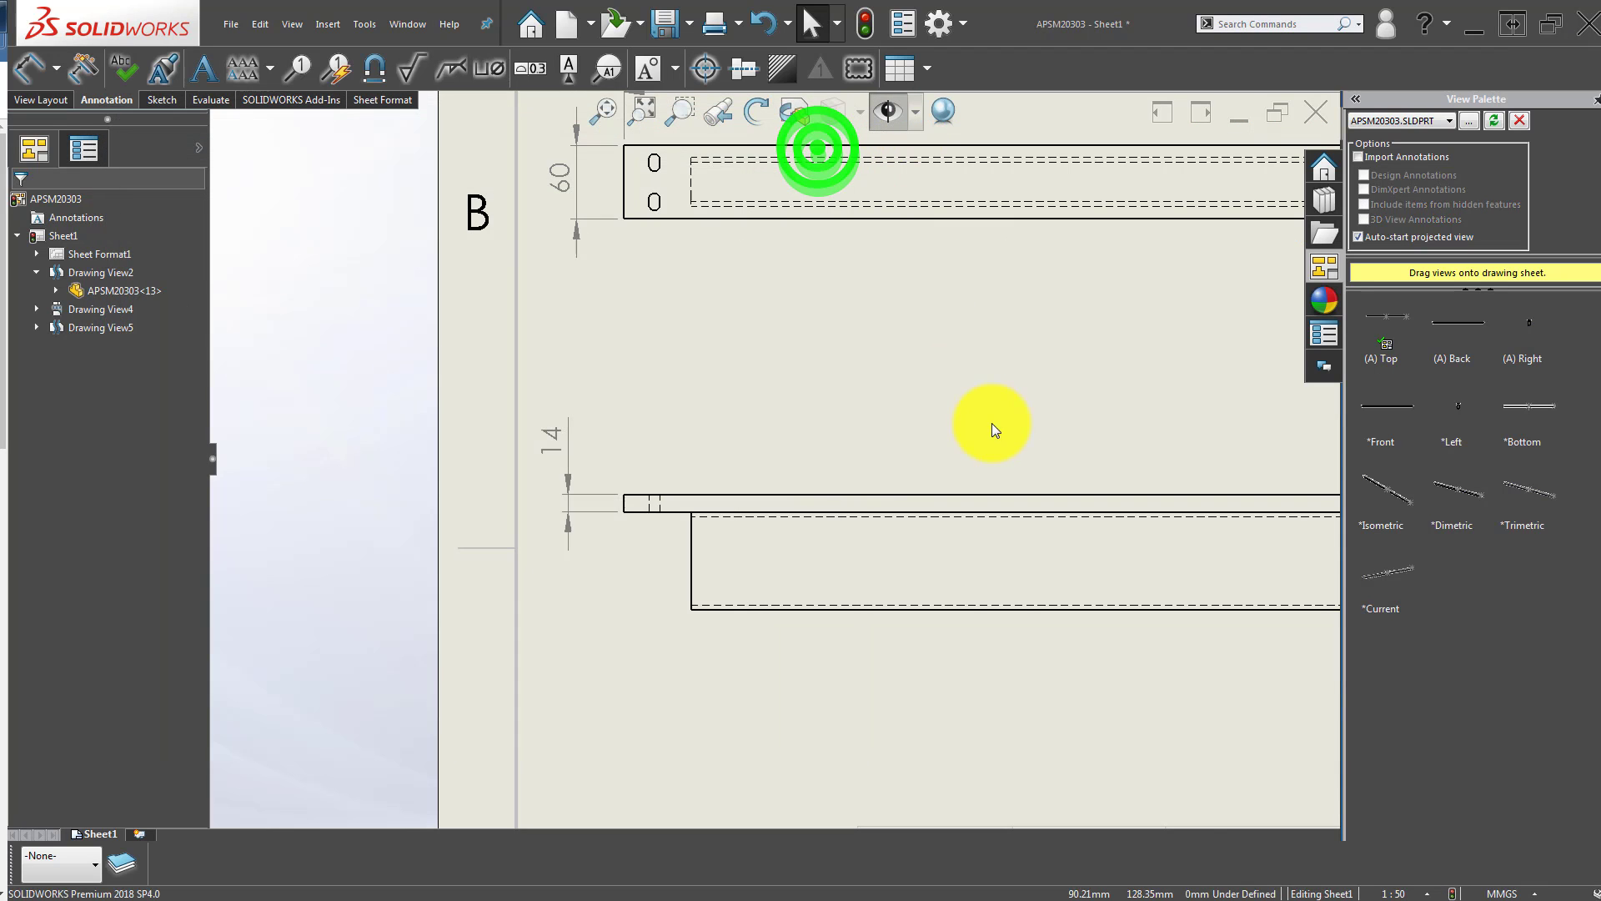
left_click(992, 414)
scroll(742, 454, "up", 2)
middle_click_drag(743, 483, 651, 408)
scroll(657, 412, "up", 2)
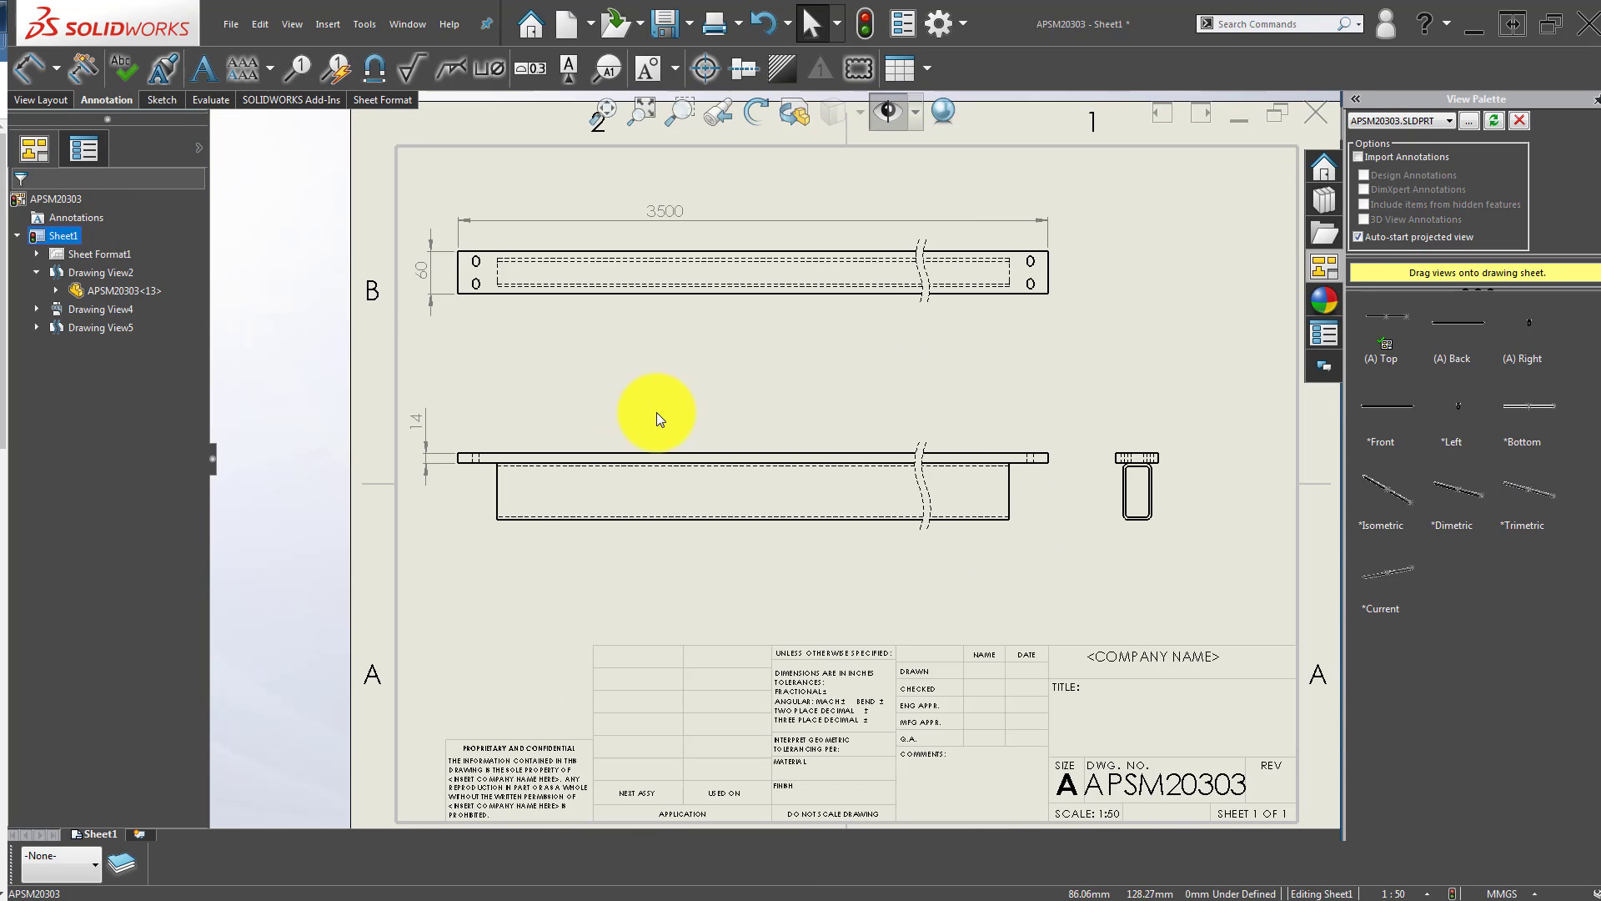
scroll(657, 412, "down", 1)
scroll(657, 412, "up", 2)
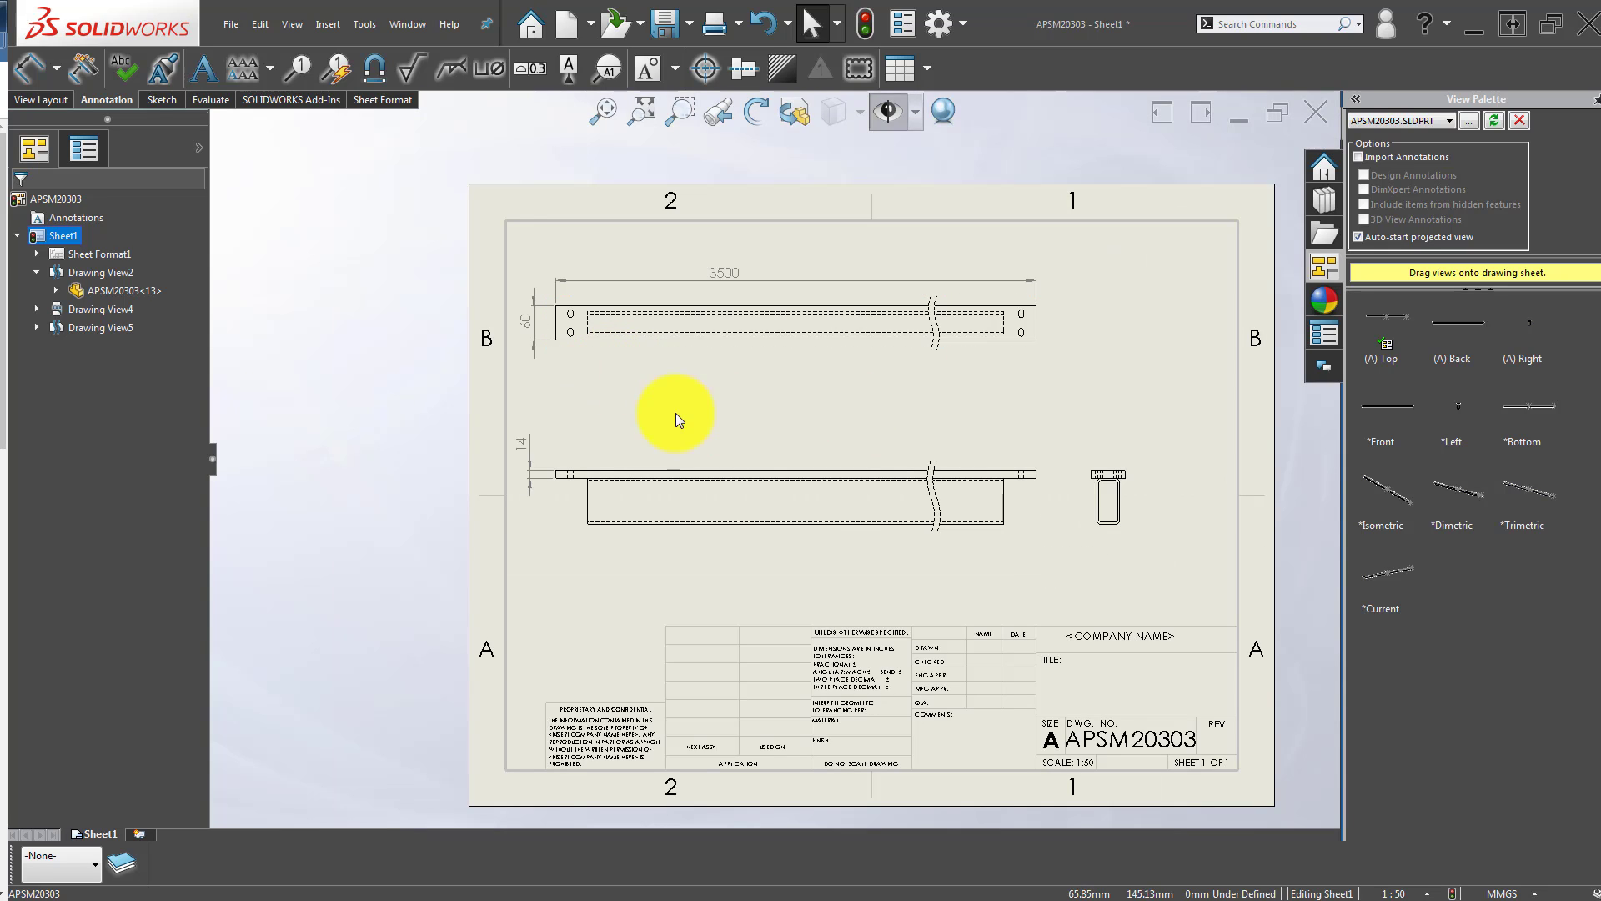
scroll(727, 368, "down", 2)
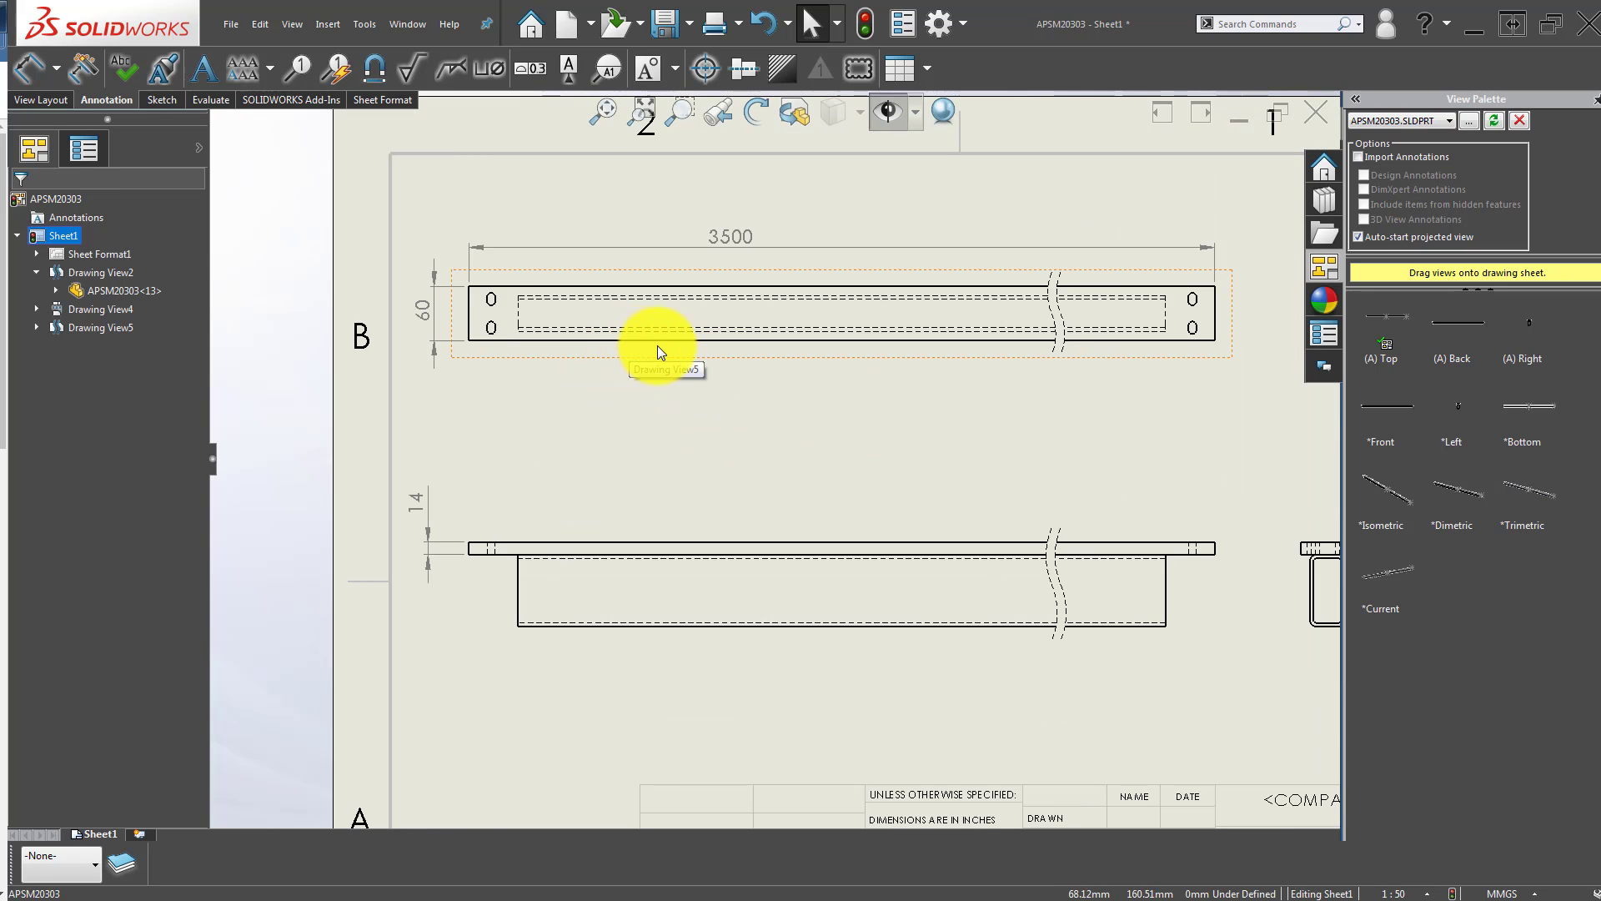
scroll(655, 367, "down", 1)
middle_click_drag(648, 390, 632, 396)
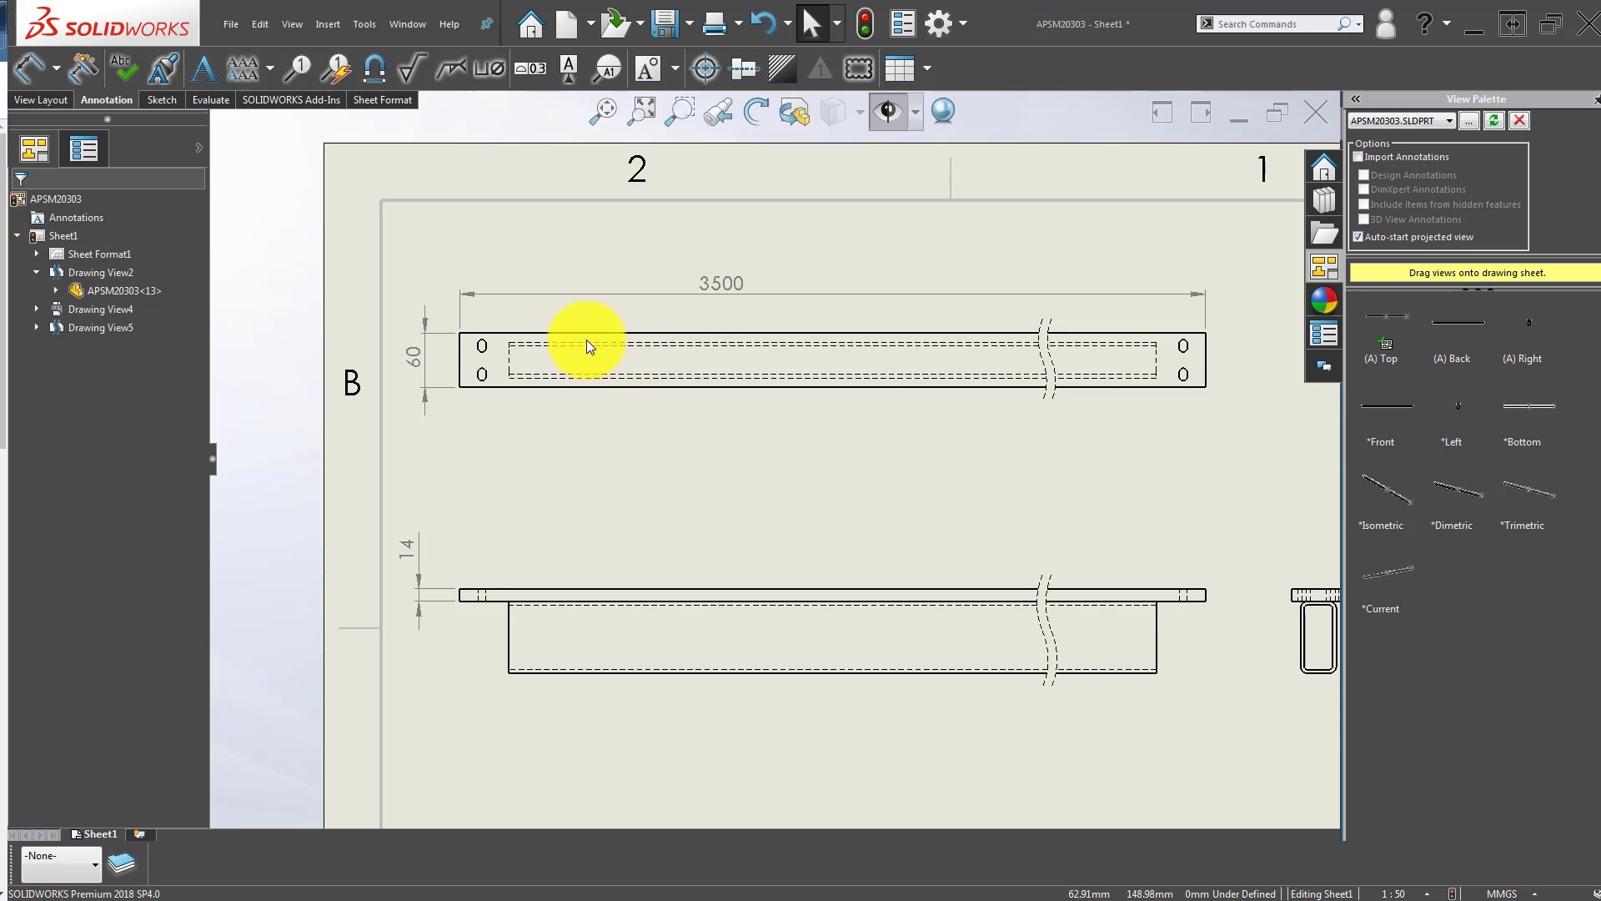
Dimension the lengthwise distance between the lower left and lower right slots, placing it below the top view.
right_click_drag(587, 430, 587, 339)
scroll(424, 386, "down", 3)
left_click(522, 375)
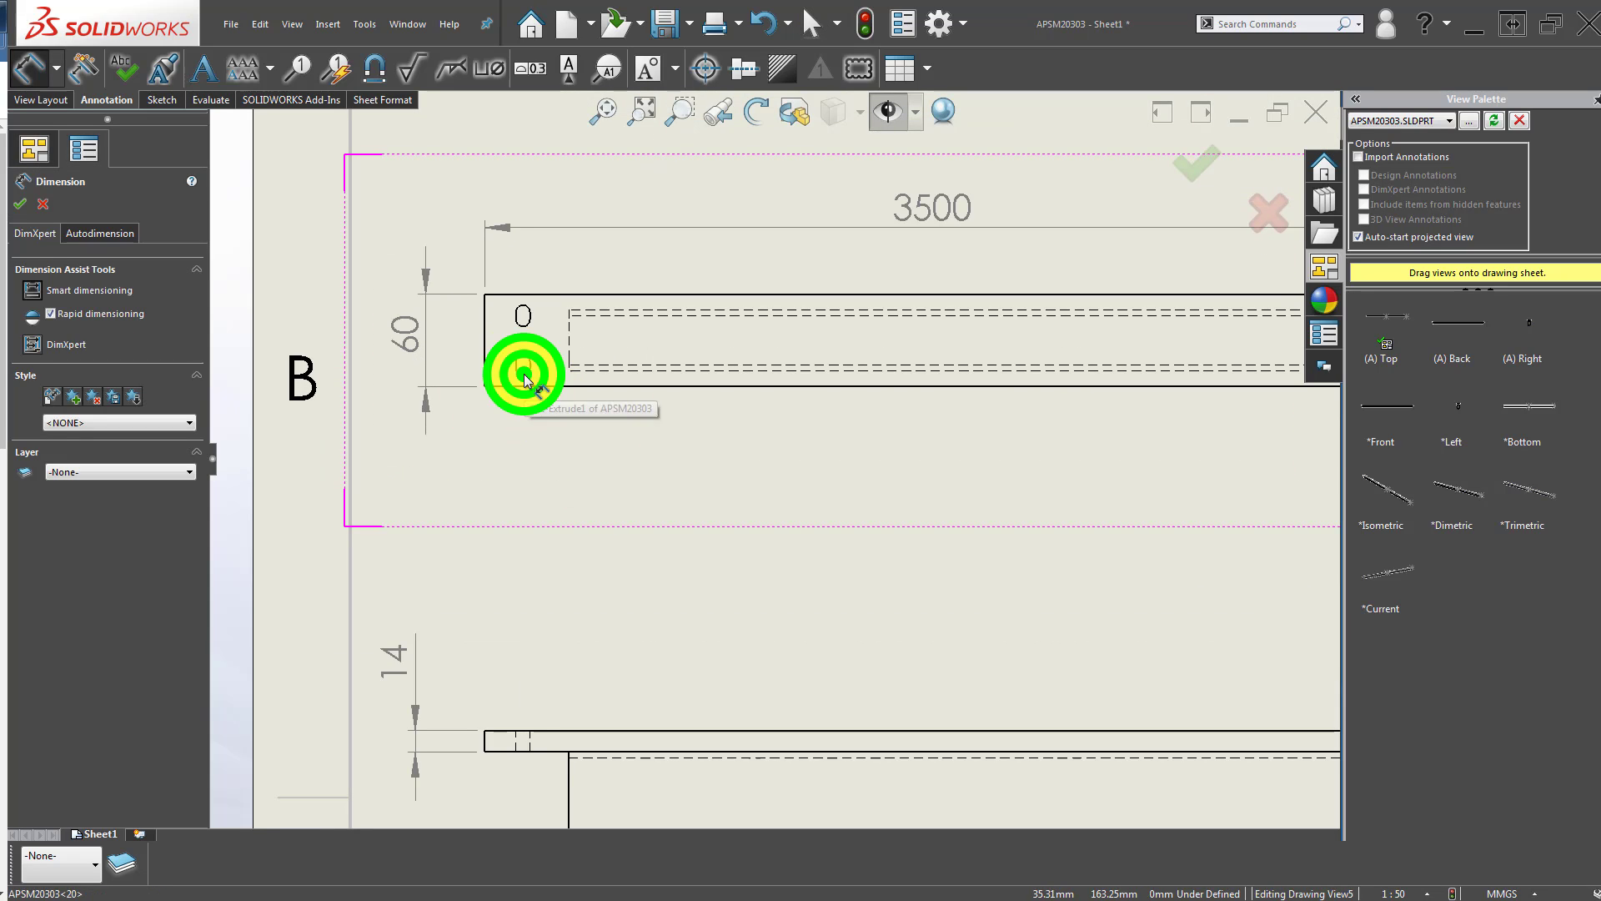
scroll(667, 484, "up", 3)
scroll(713, 453, "down", 4)
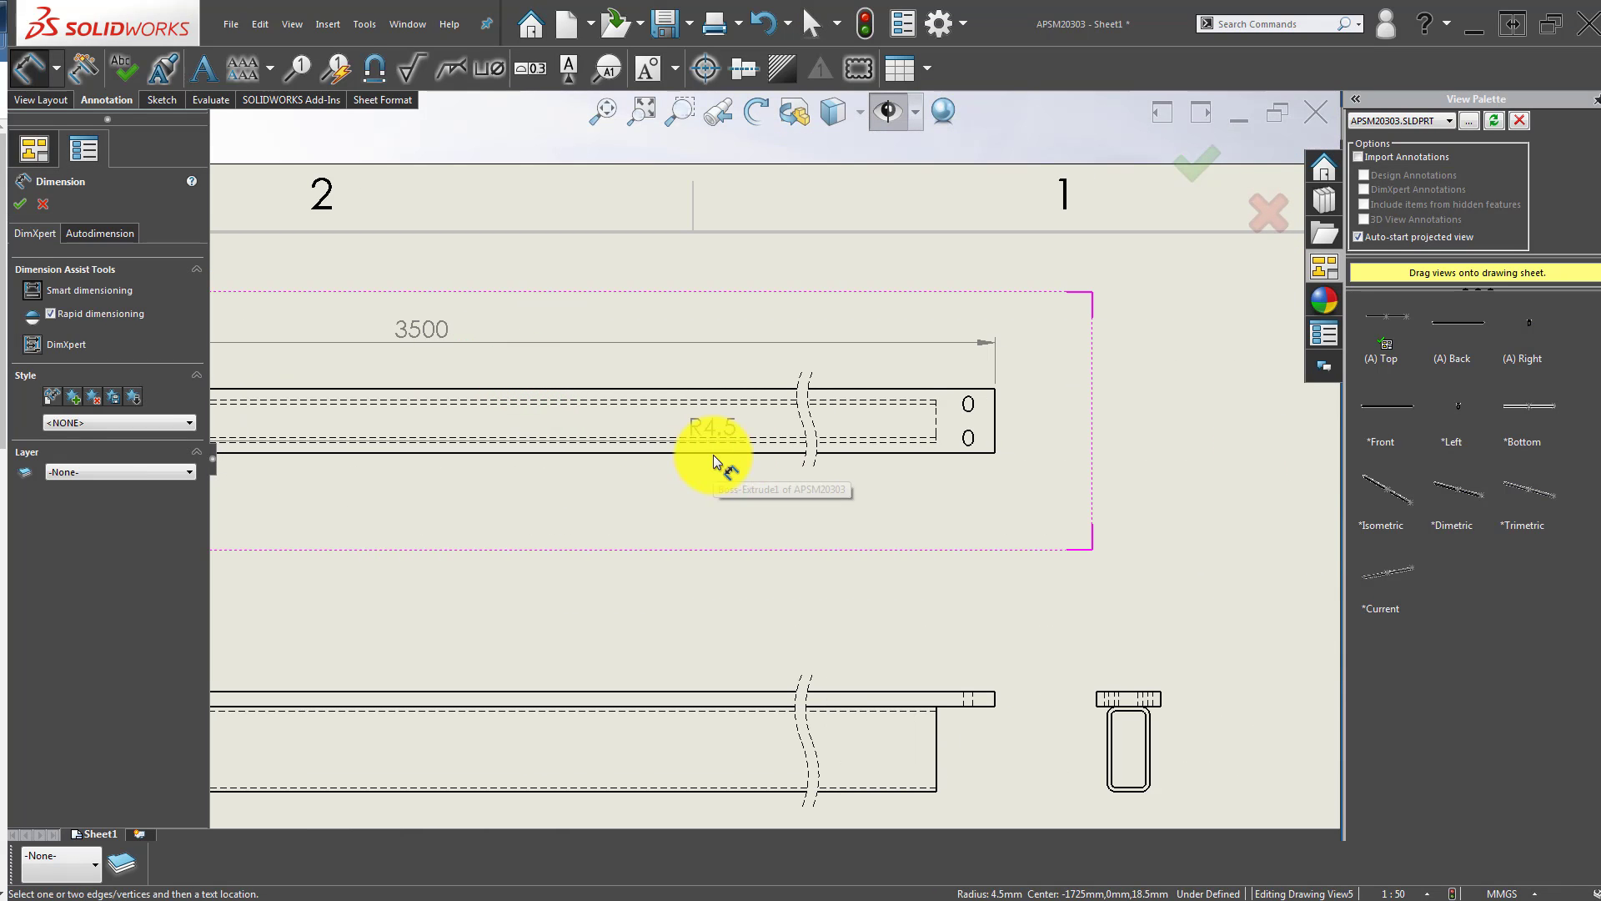
scroll(875, 450, "down", 3)
left_click(1030, 432)
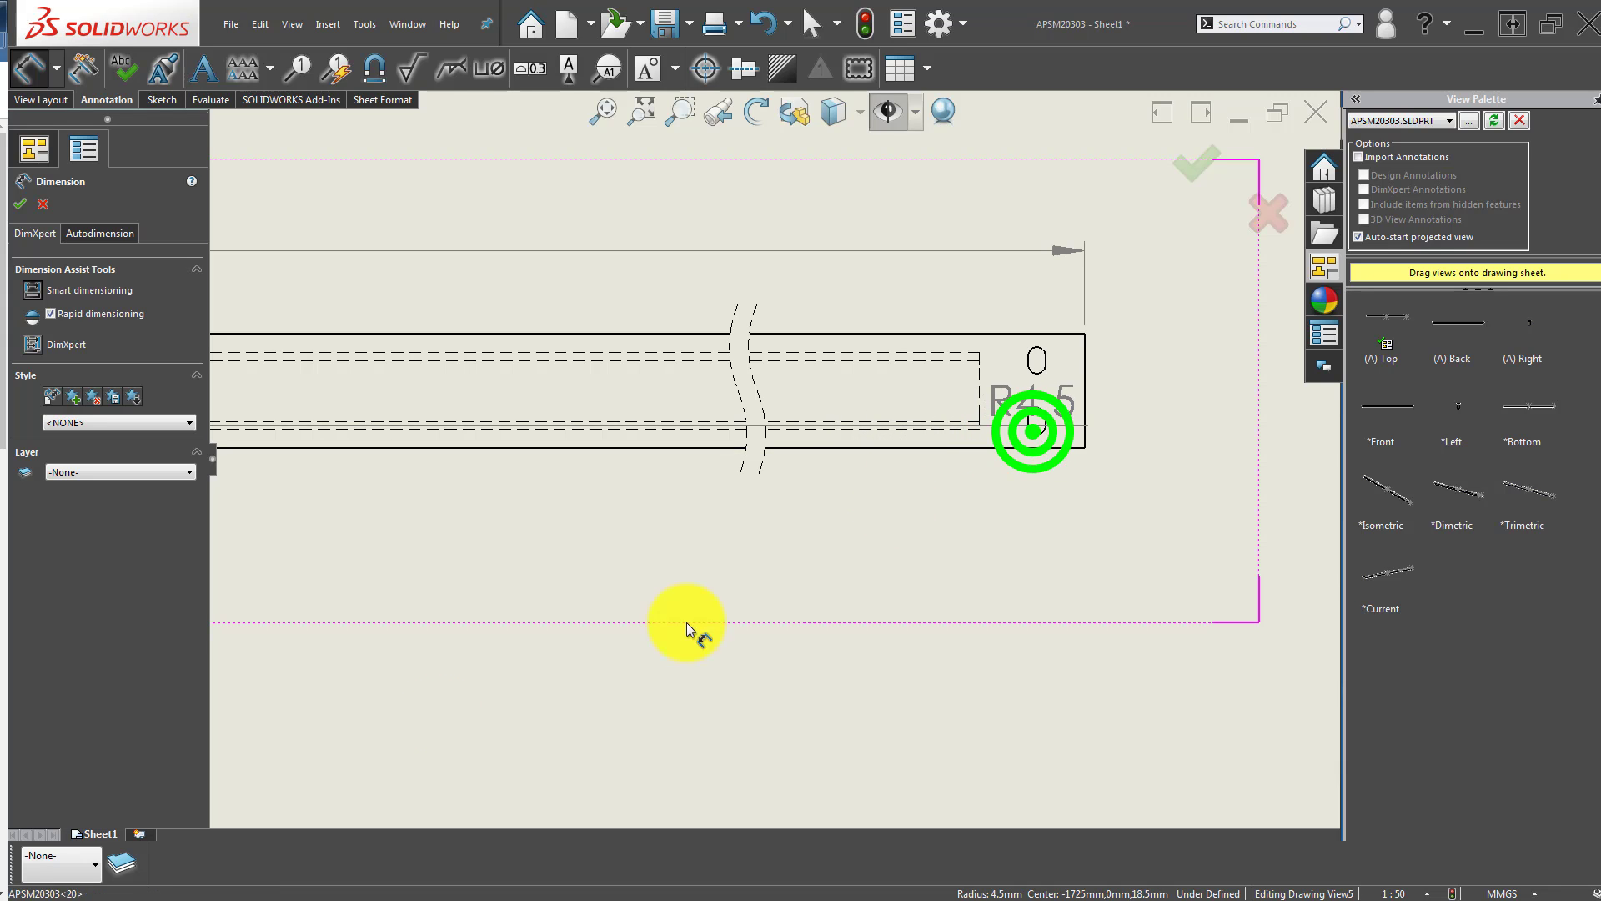
left_click(415, 634)
left_click(462, 678)
scroll(462, 677, "up", 3)
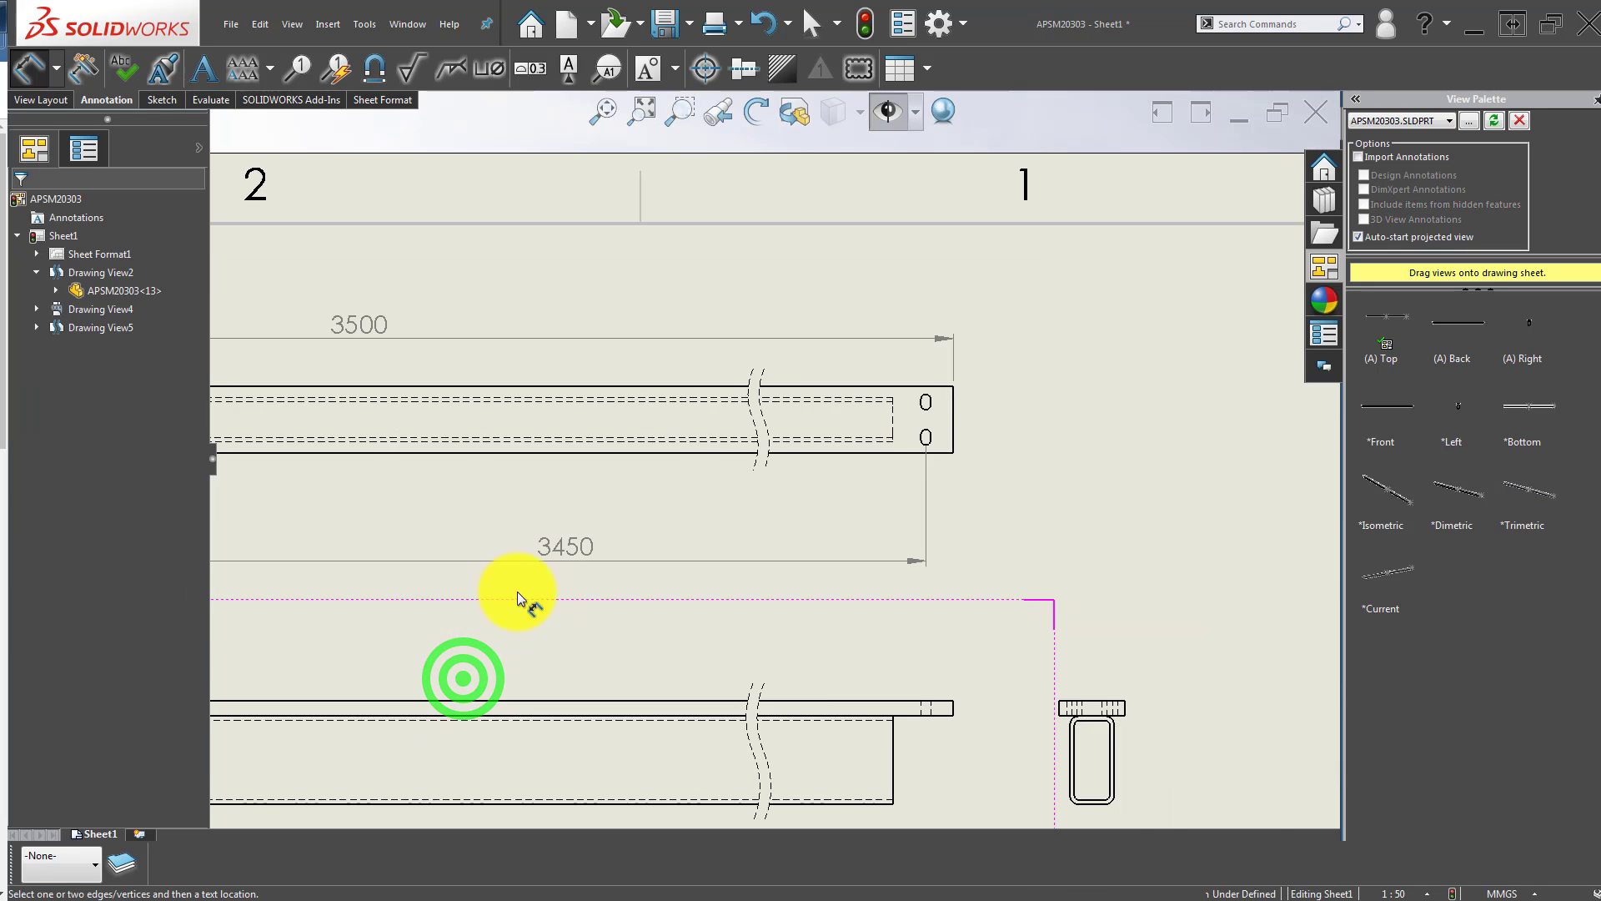
middle_click_drag(517, 592, 731, 517)
key("Escape")
left_click_drag(776, 494, 677, 457)
Set the current drawing layer to Per Standard and delete the slot distance dimension below the top view.
left_click(462, 592)
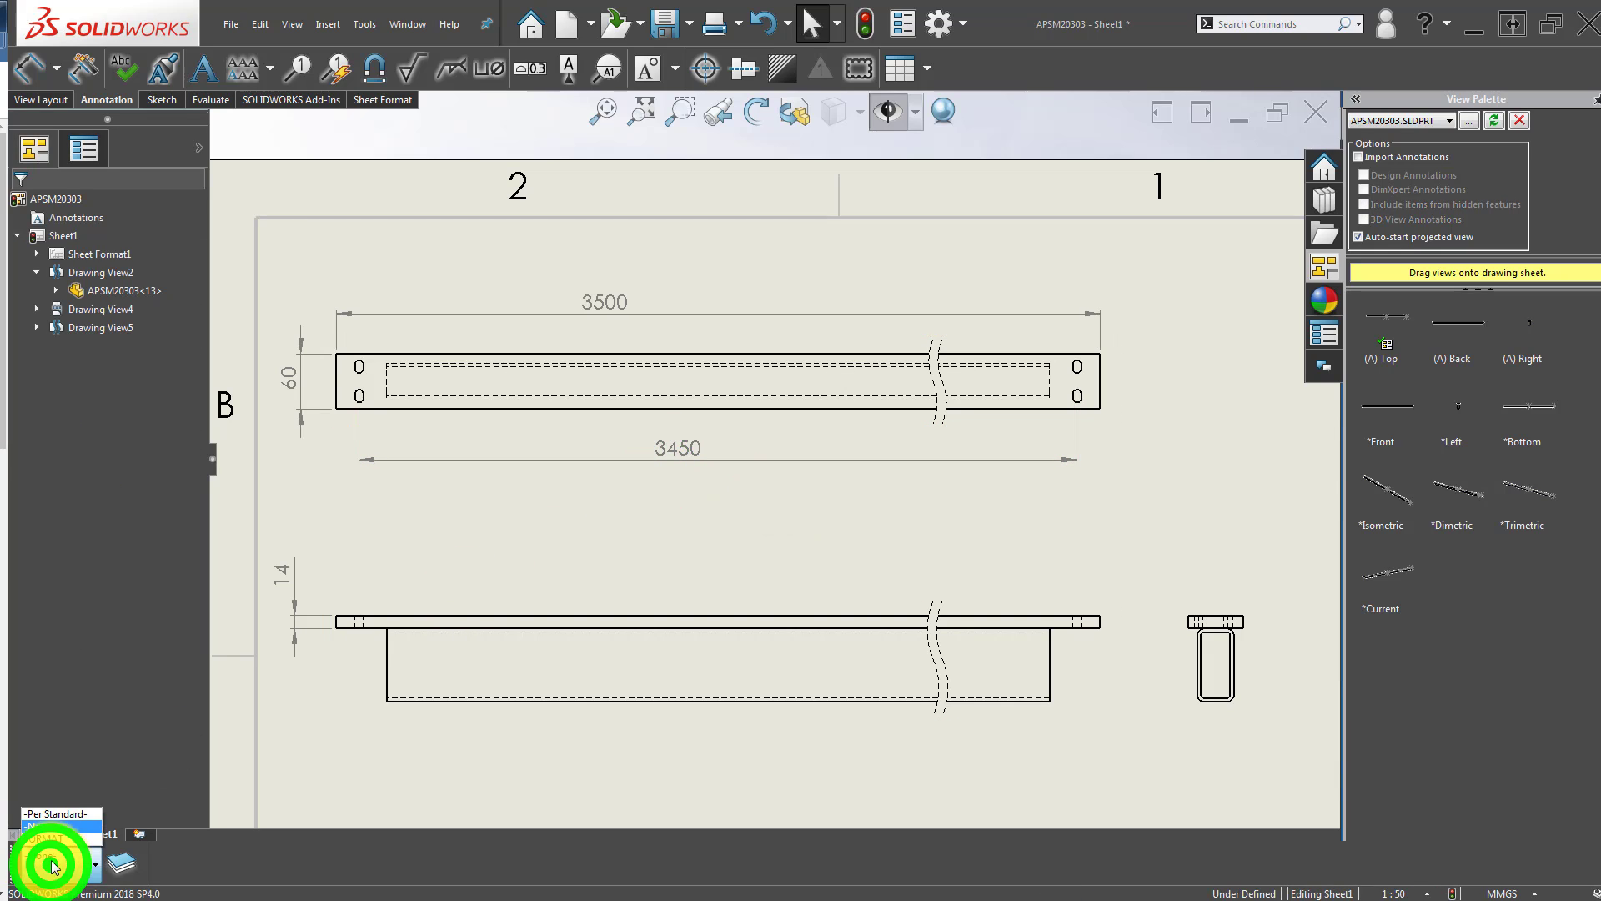
left_click(78, 813)
left_click(692, 527)
left_click_drag(675, 455, 672, 492)
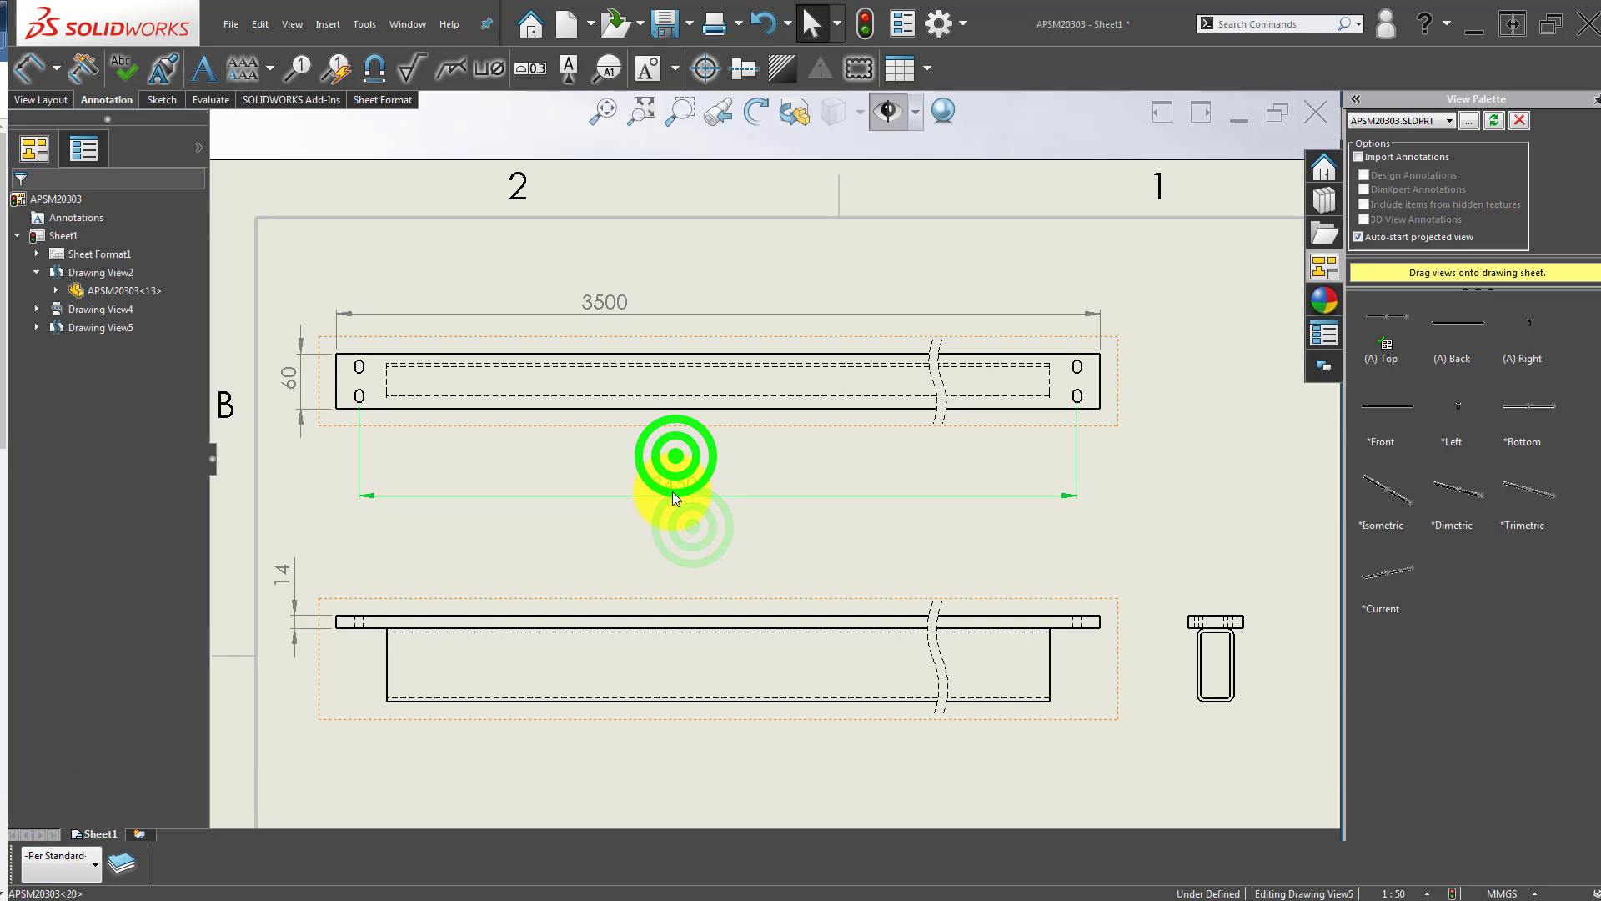
key("Delete")
Recreate the lengthwise dimension between the lower slots at both ends, below the top view, on the per-standard layer.
right_click_drag(617, 517, 618, 418)
scroll(358, 402, "down", 5)
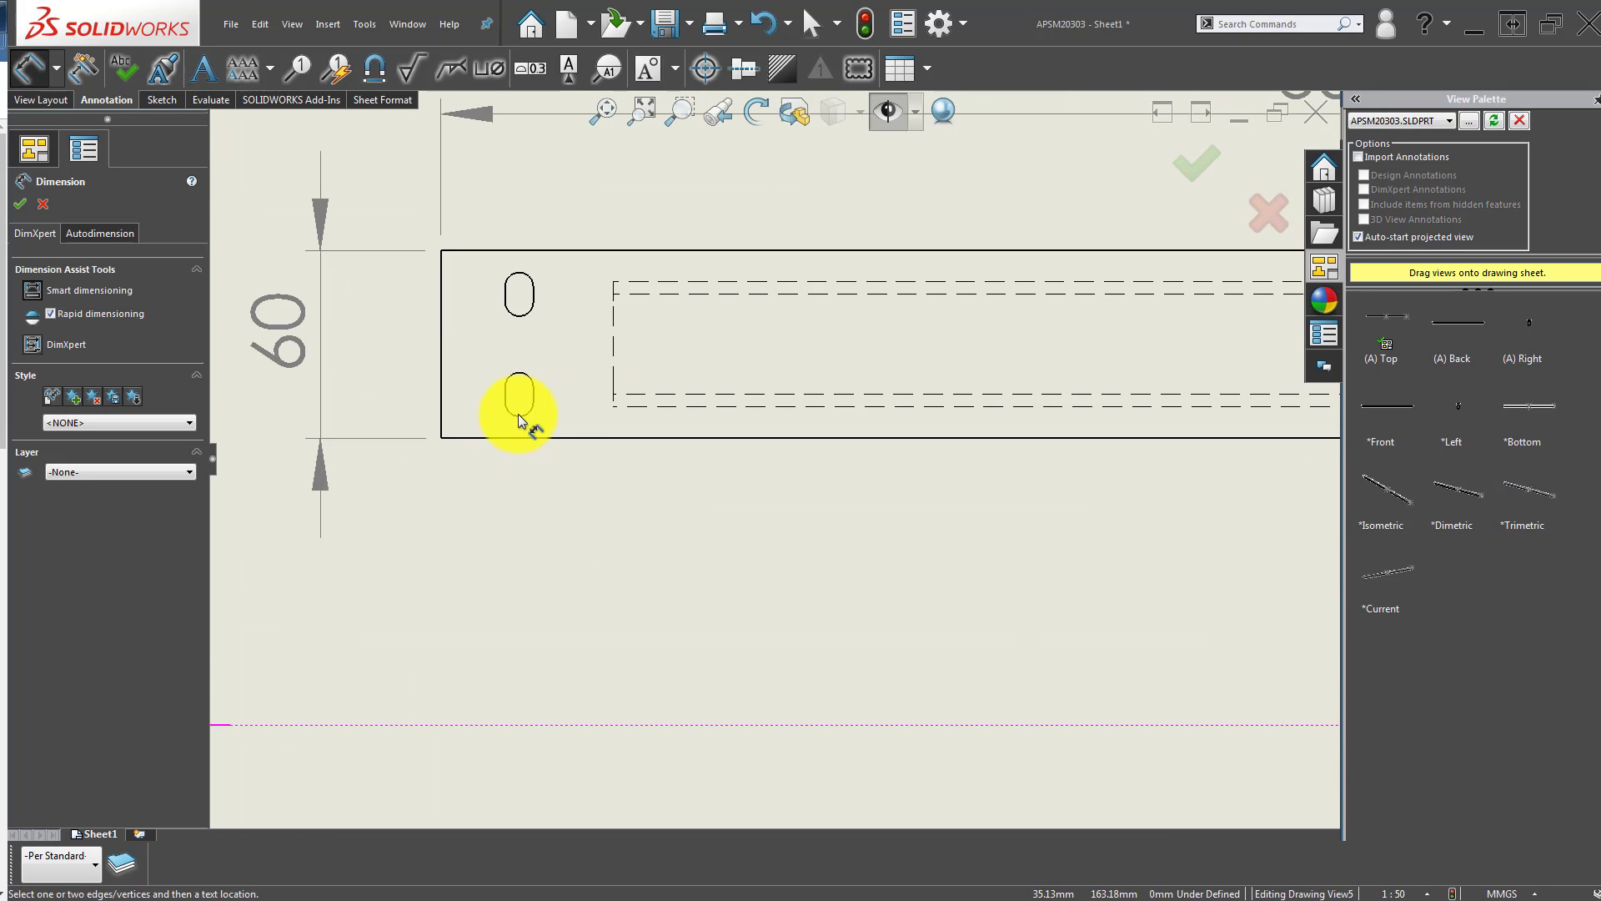
left_click(519, 415)
scroll(1214, 517, "up", 3)
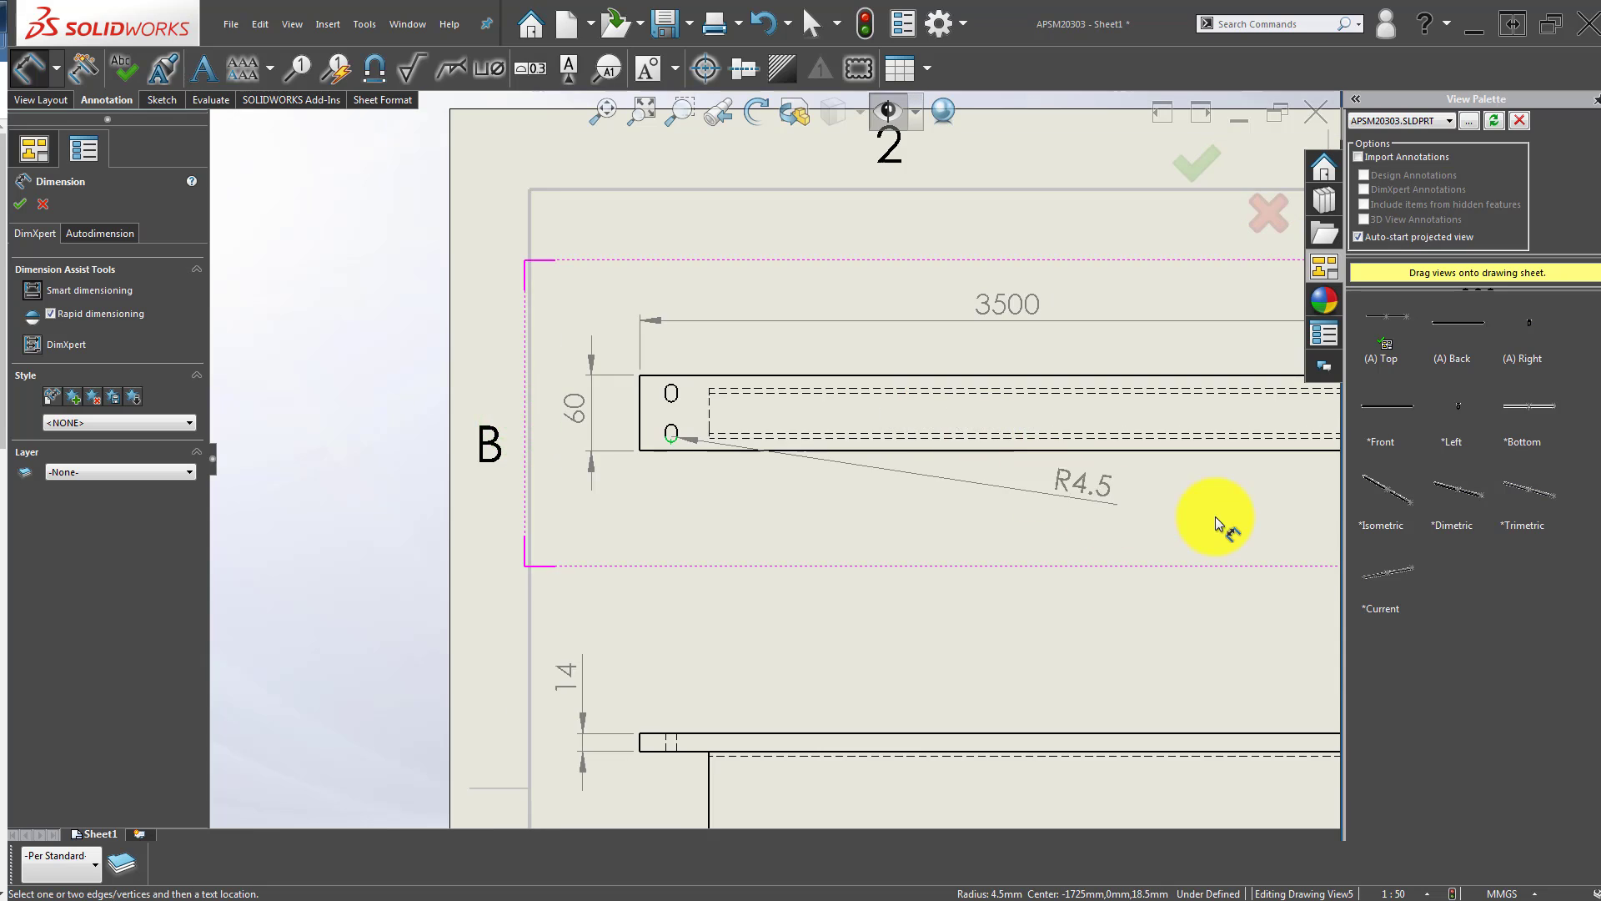
middle_click_drag(1199, 517, 629, 507, "ctrl")
scroll(629, 508, "down", 3)
scroll(907, 446, "down", 4)
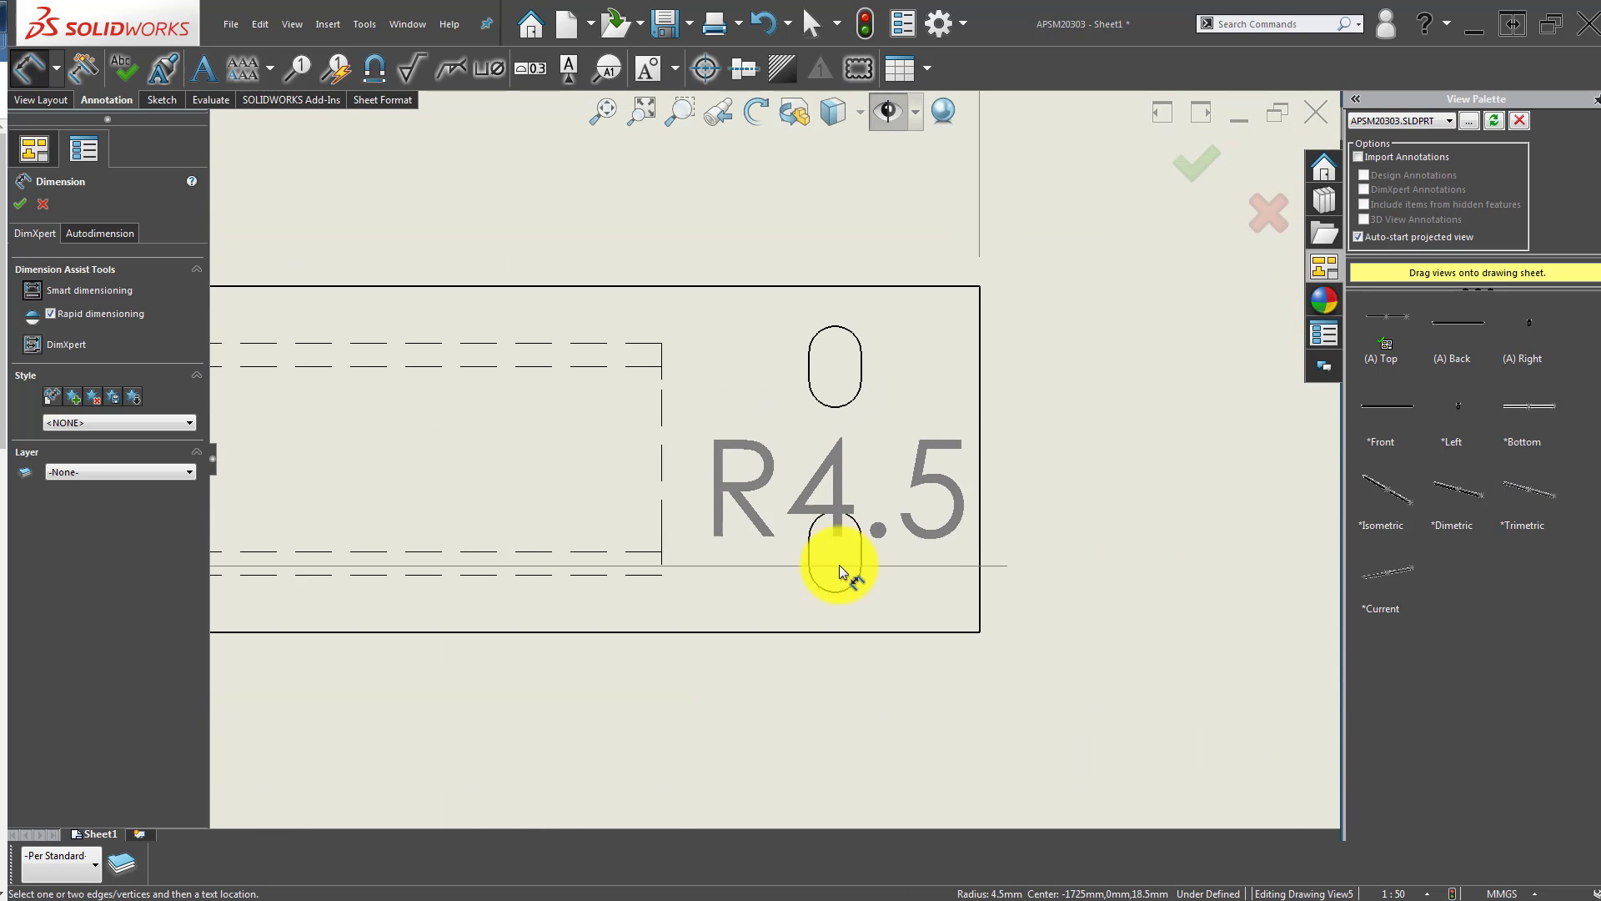
left_click(838, 591)
scroll(667, 660, "up", 8)
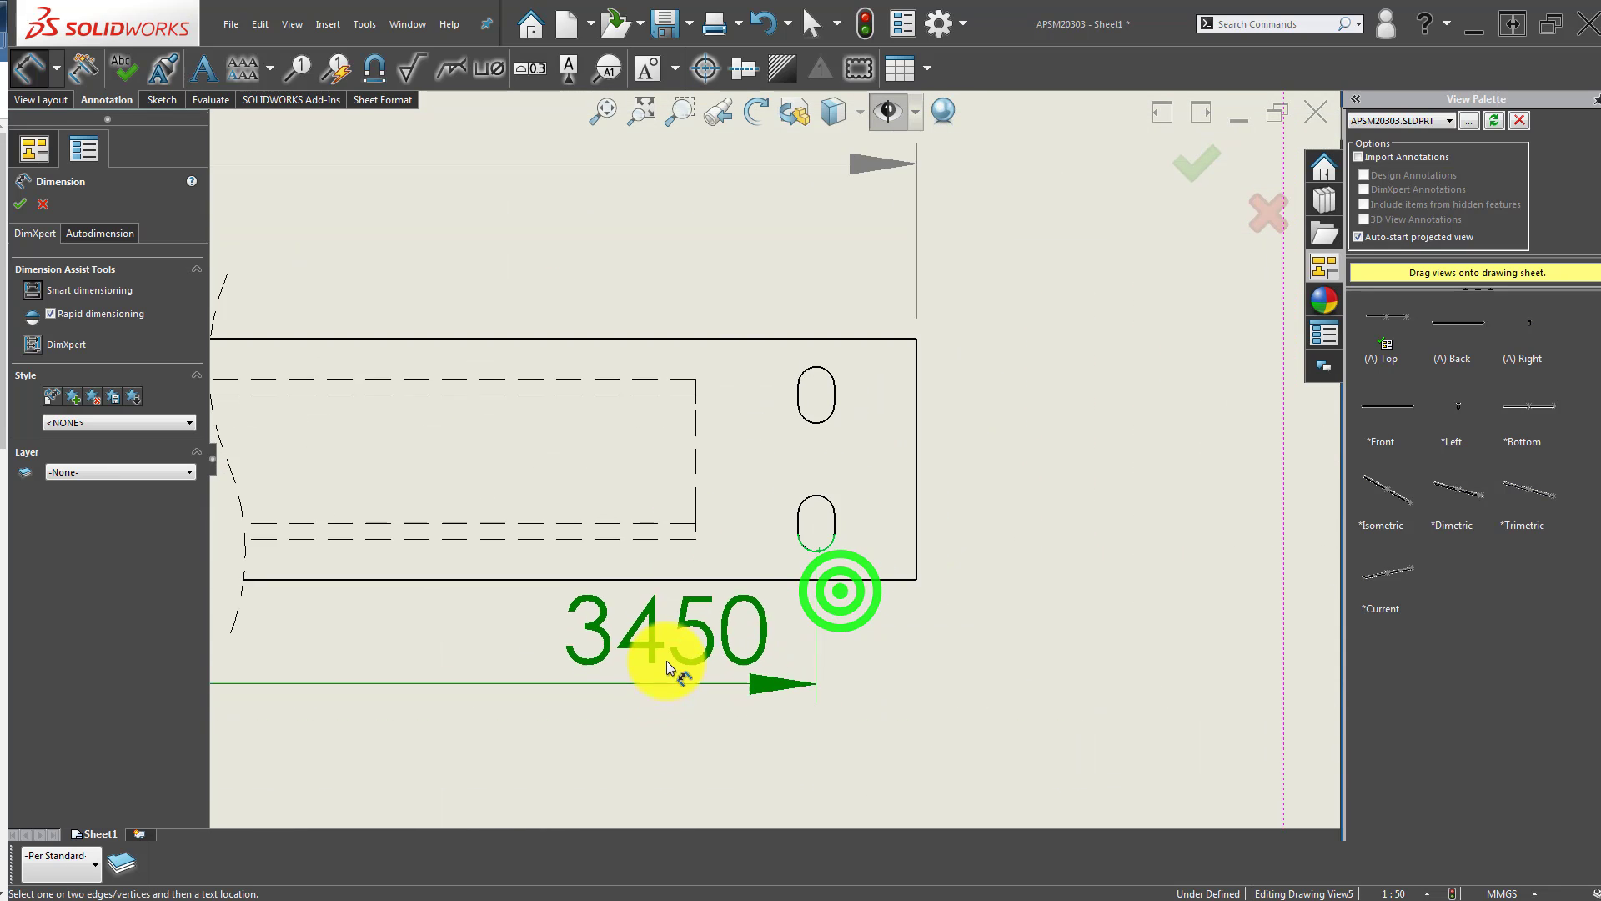
scroll(659, 510, "up", 2)
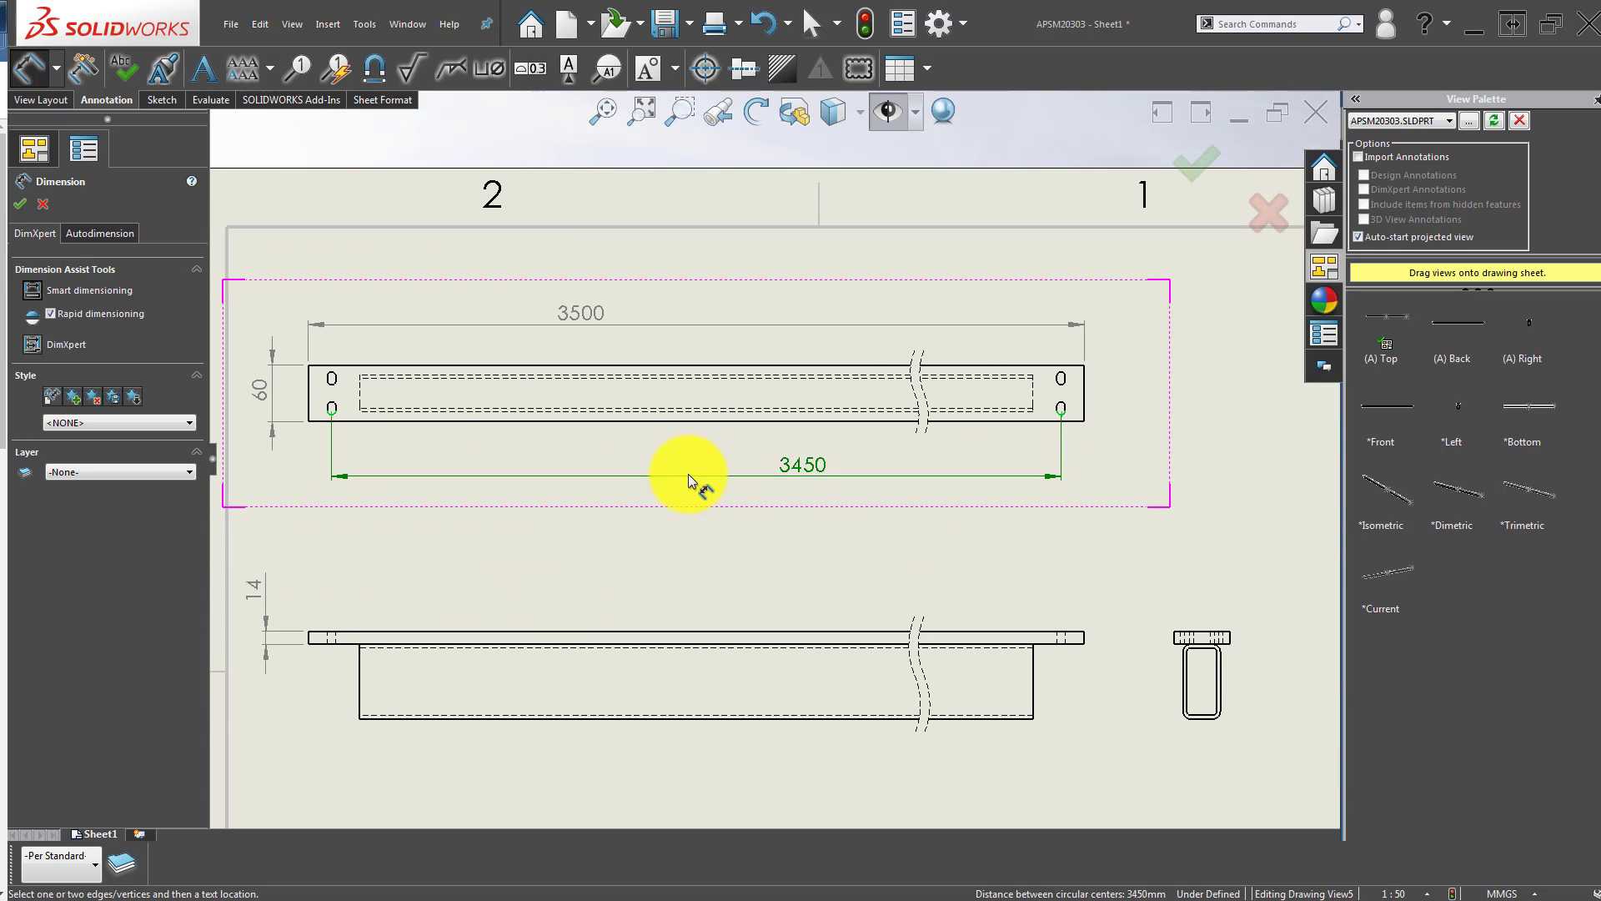
left_click(688, 473)
left_click(748, 524)
Add slot center marks to both slots at the right end of the top view.
scroll(1065, 458, "down", 3)
scroll(1004, 382, "down", 5)
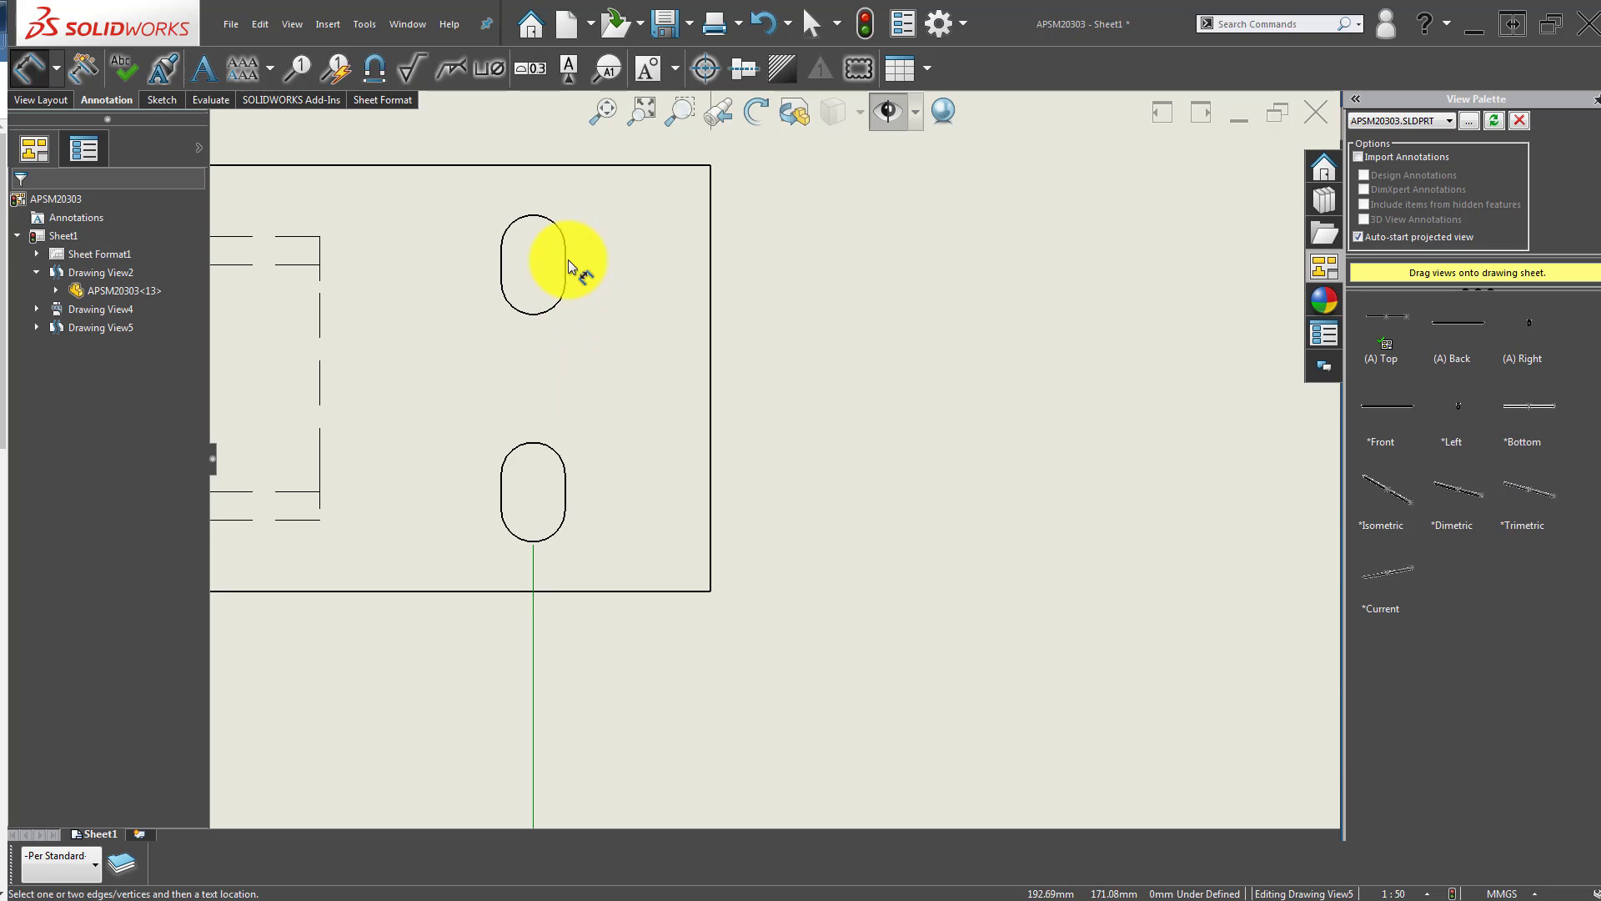
key("Escape")
left_click(861, 277)
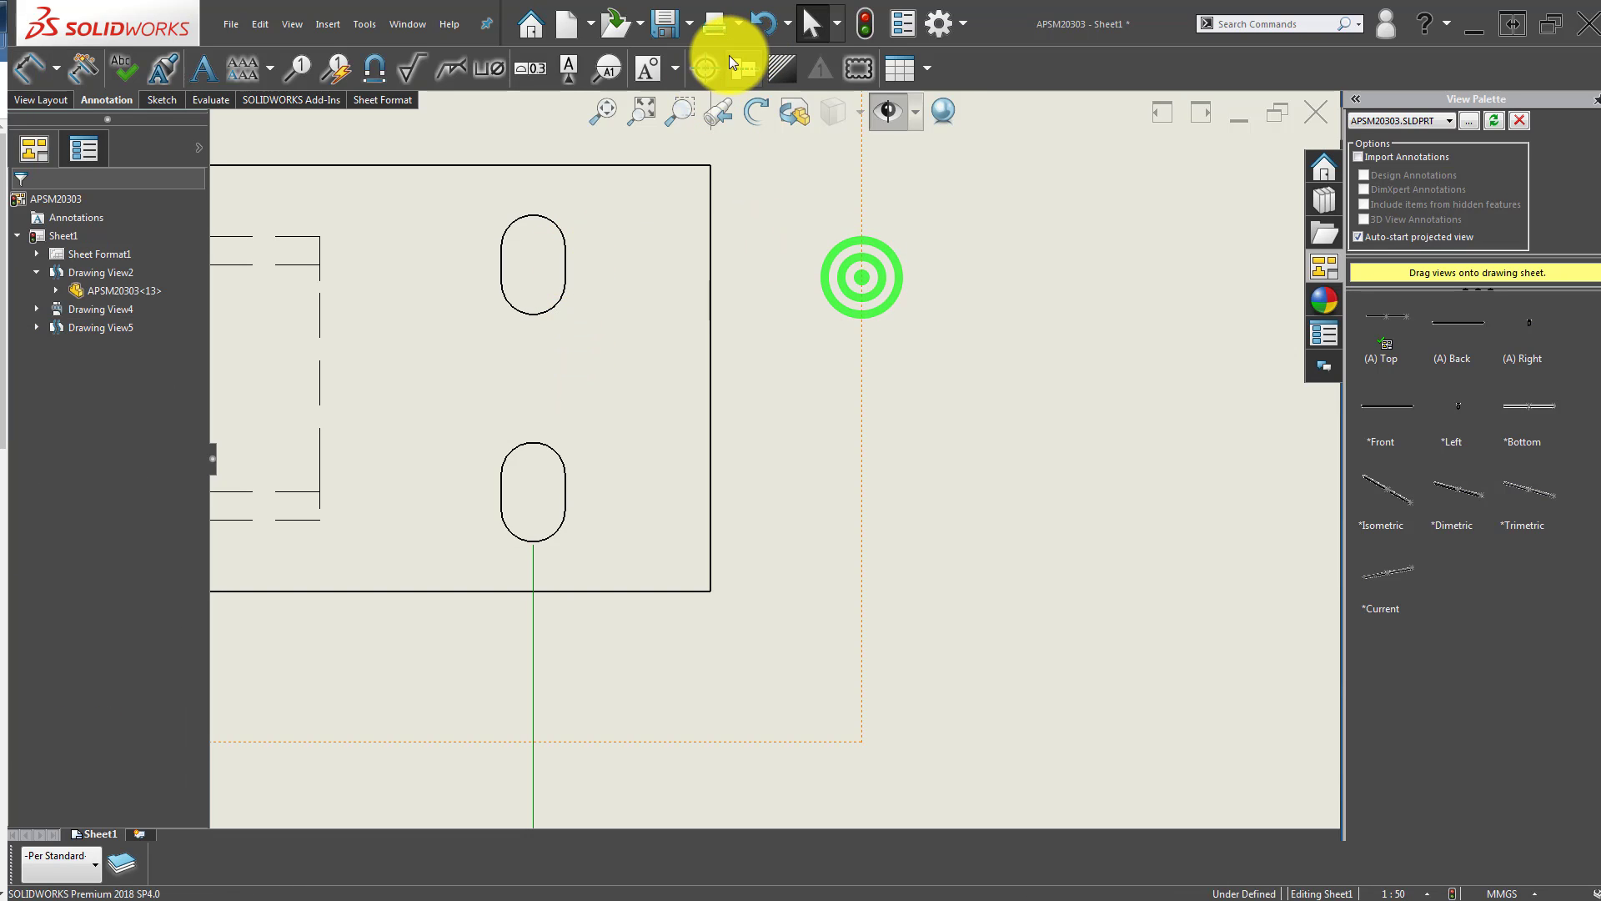
left_click(708, 65)
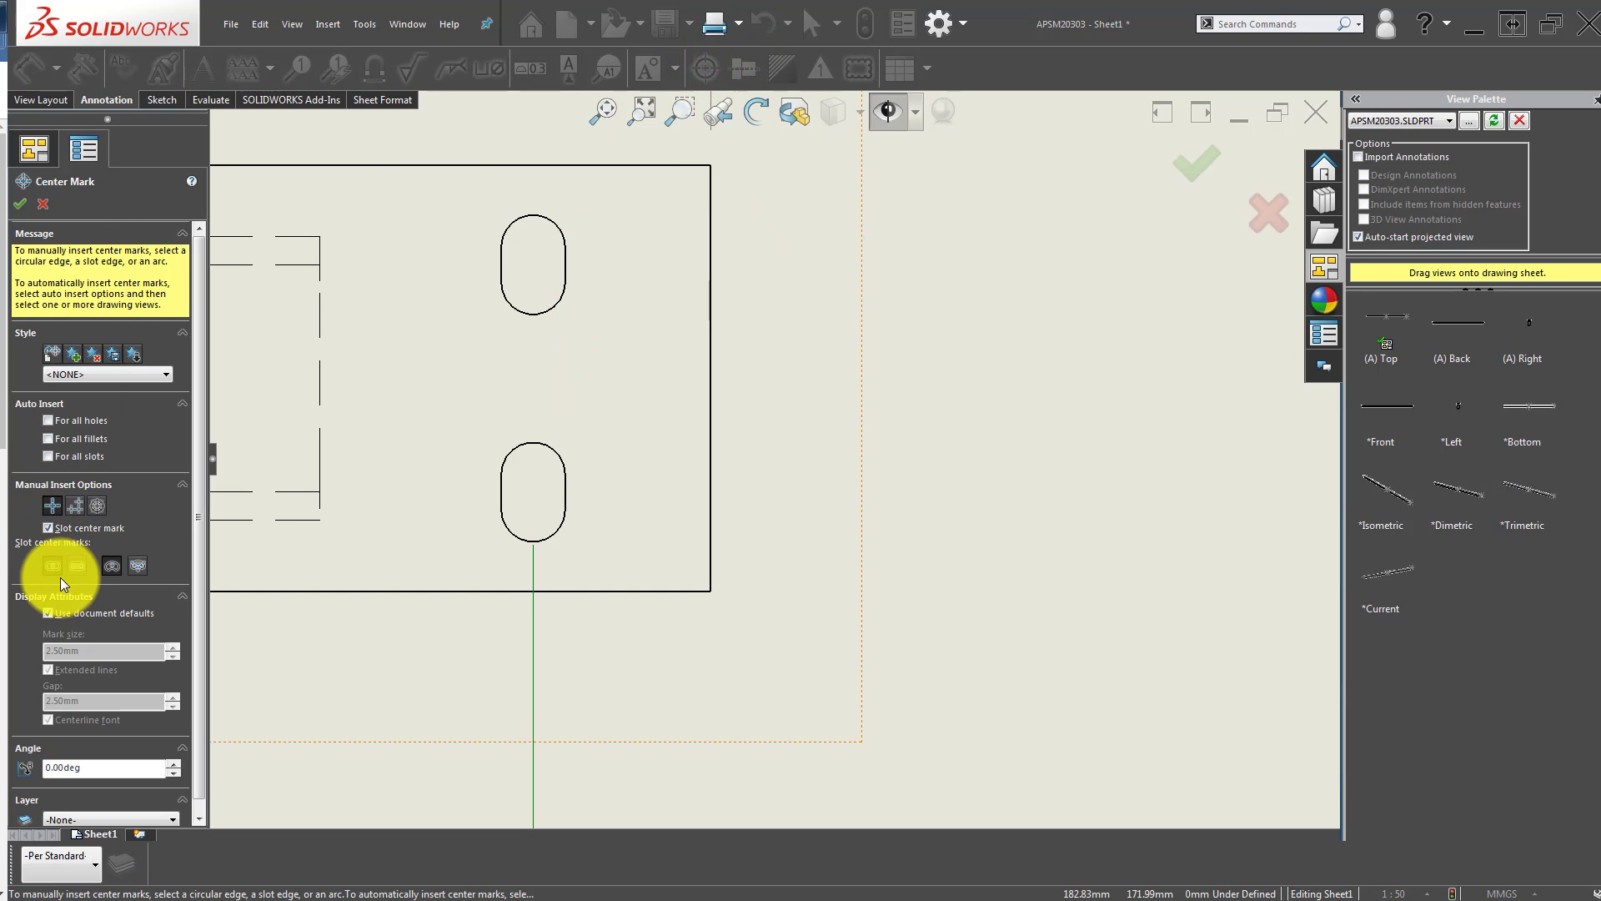
left_click(550, 219)
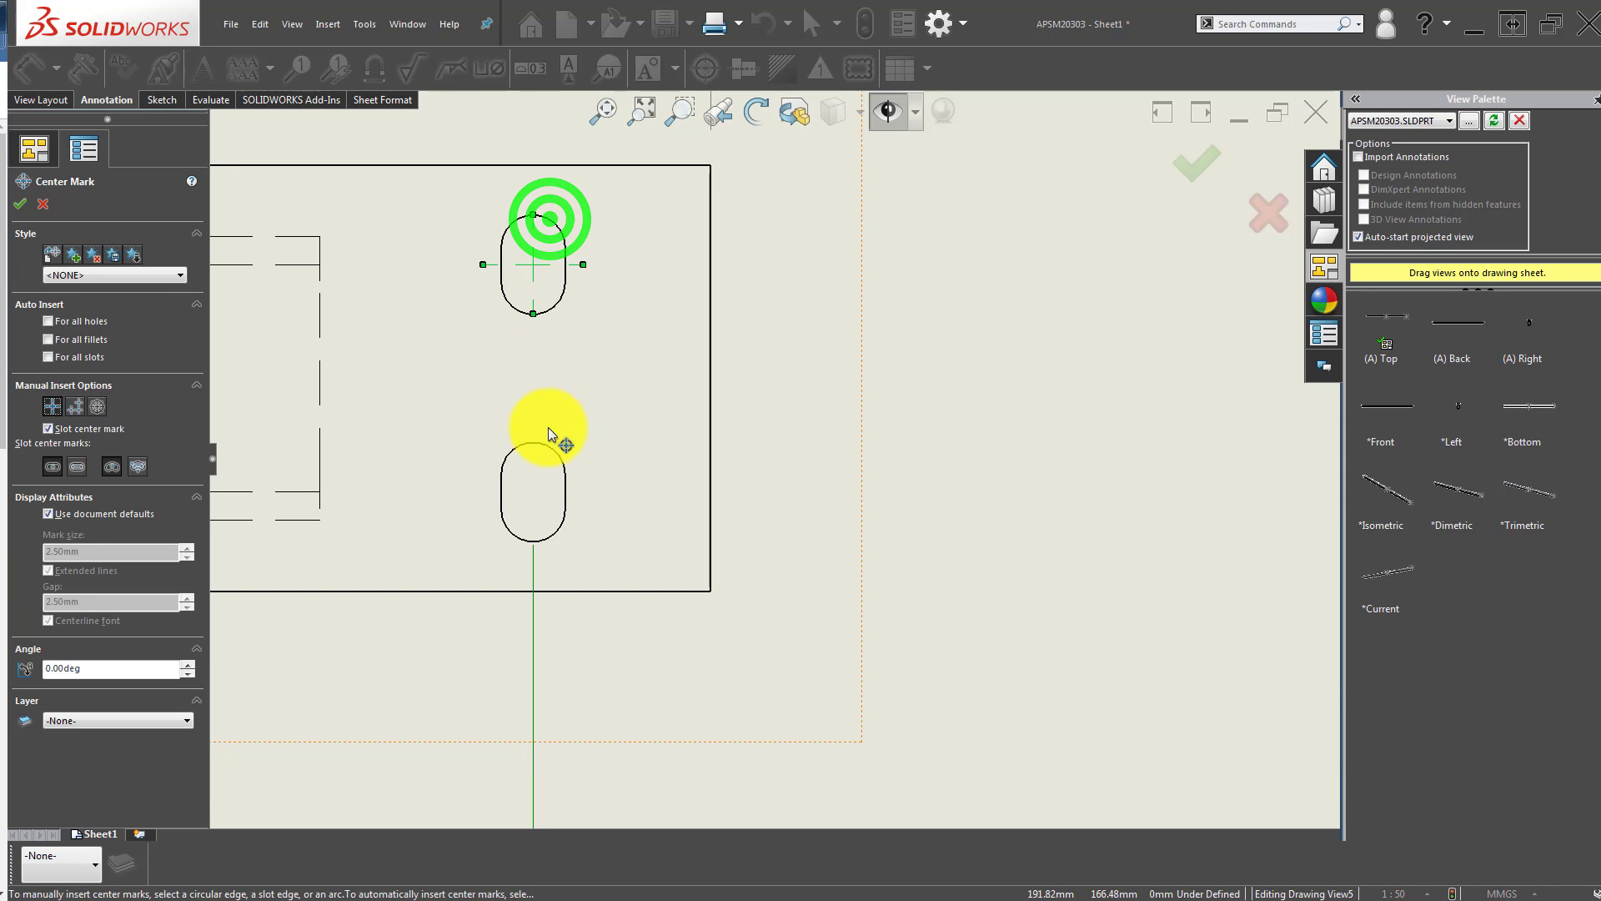
left_click(549, 448)
Add slot center marks to both slots at the left end of the top view.
scroll(607, 422, "up", 7)
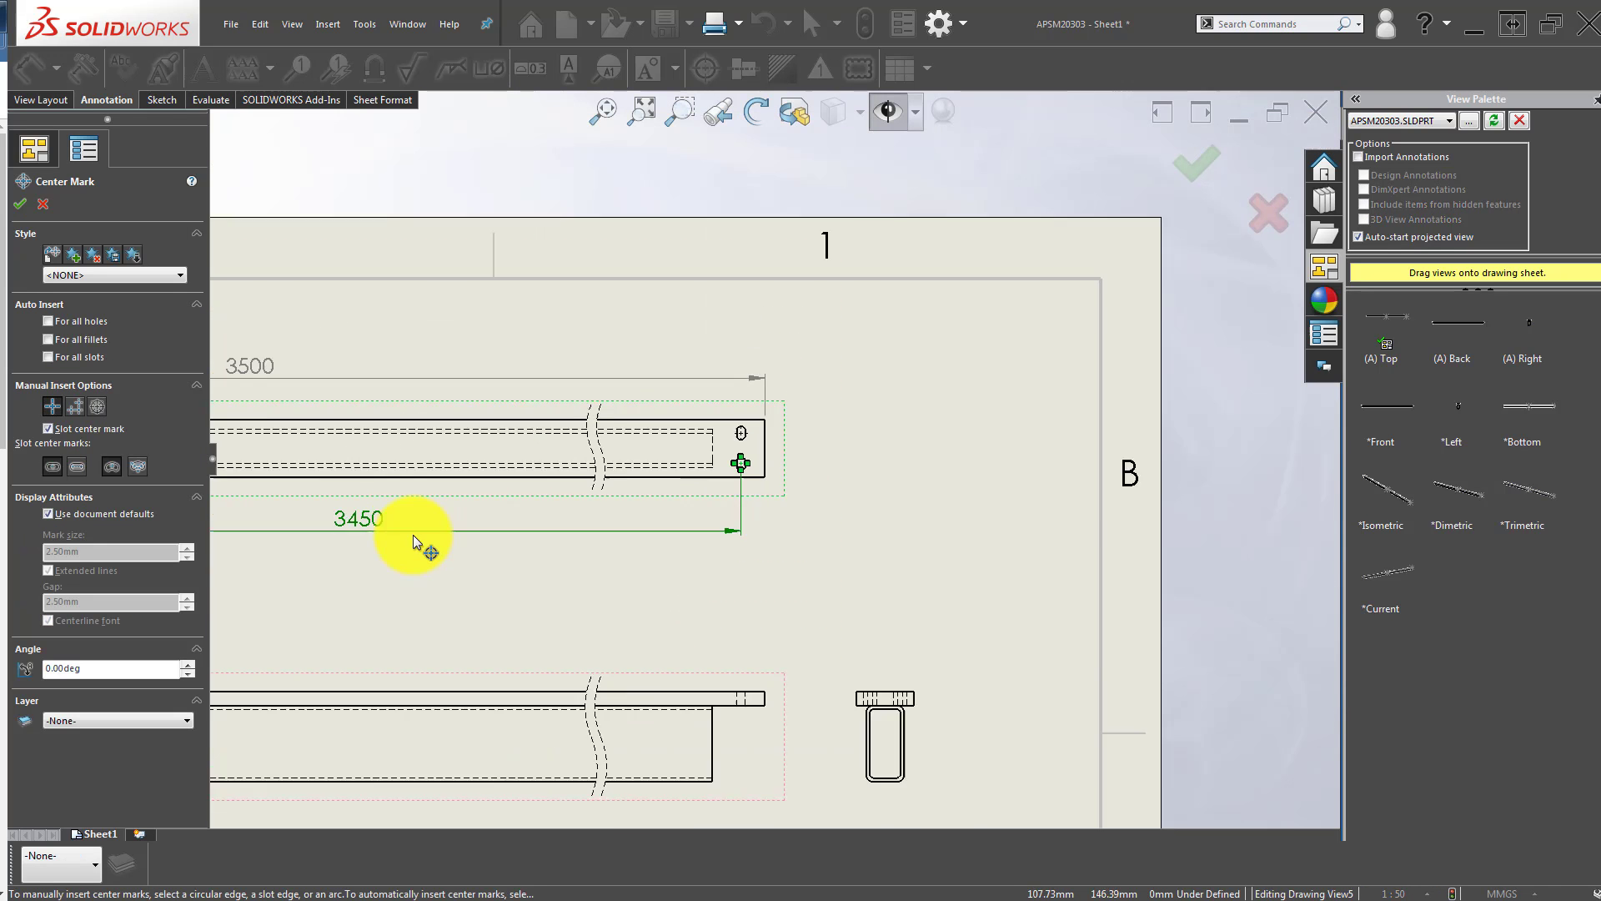
scroll(408, 513, "up", 3)
scroll(509, 451, "down", 12)
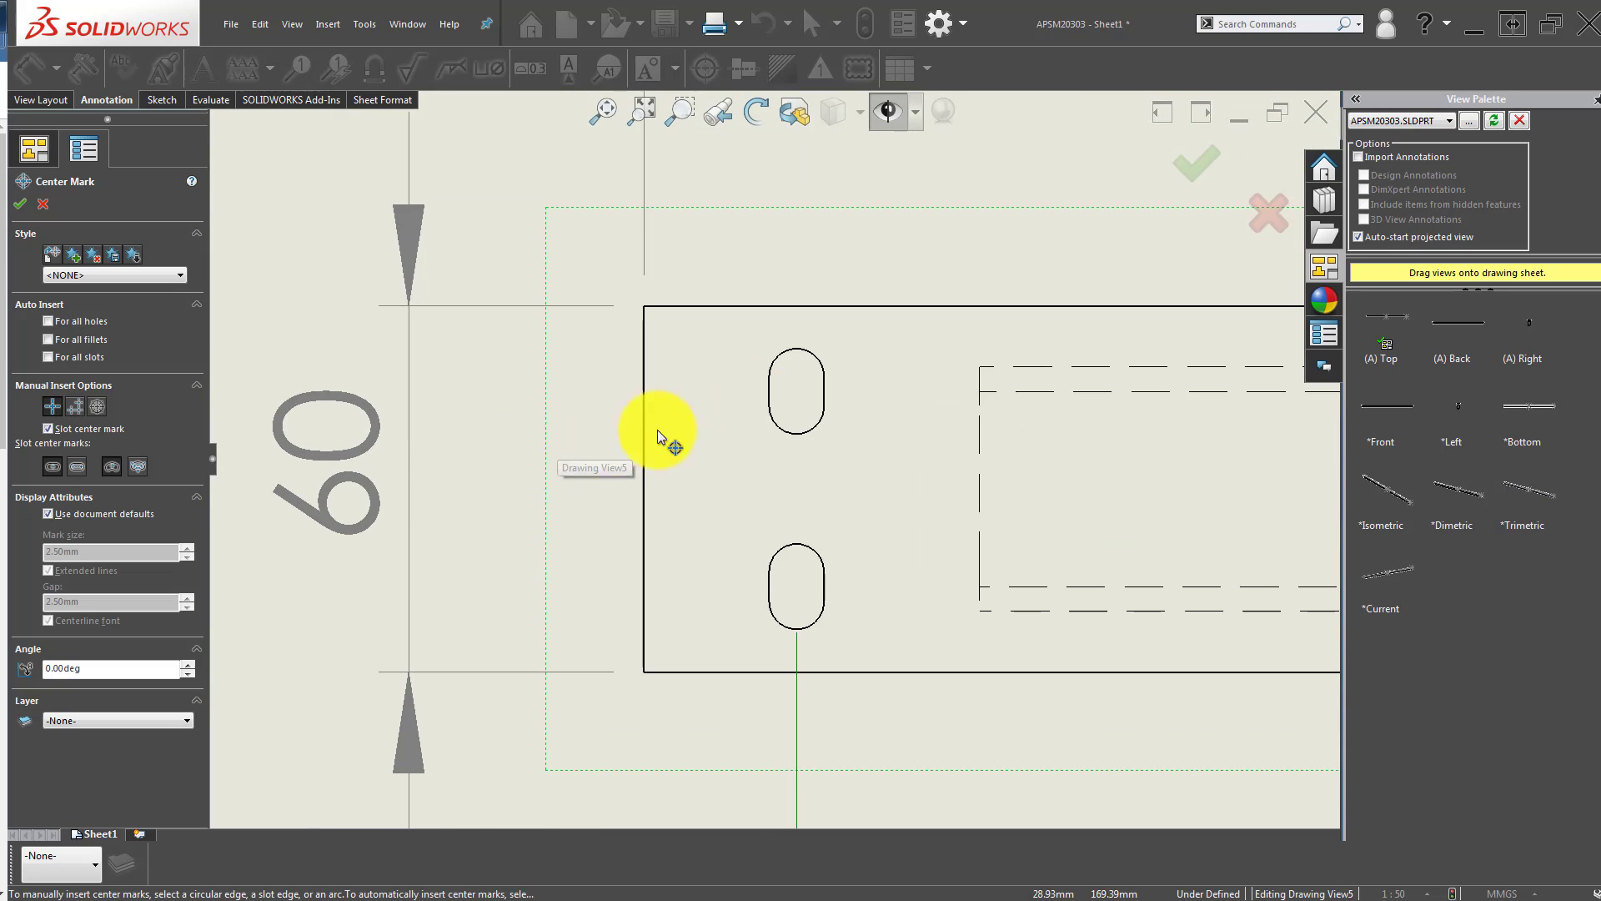
left_click(785, 350)
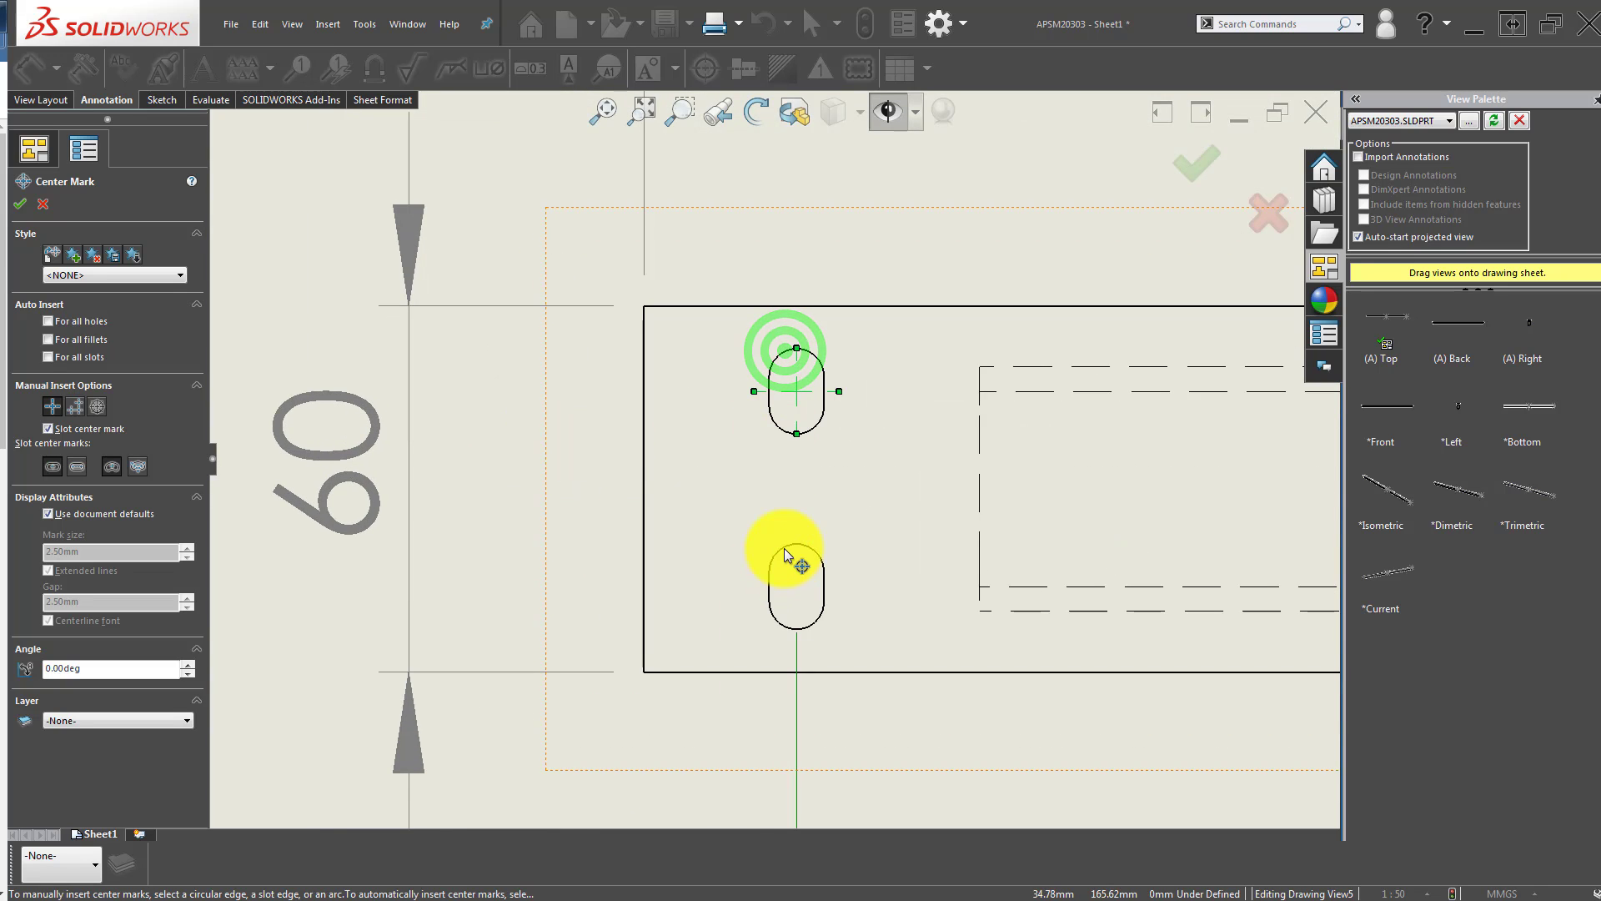
left_click(788, 547)
left_click(20, 203)
Dimension the vertical distance between the two slot centers at the right end of the top view, placing it beyond the bar's end.
scroll(771, 459, "up", 2)
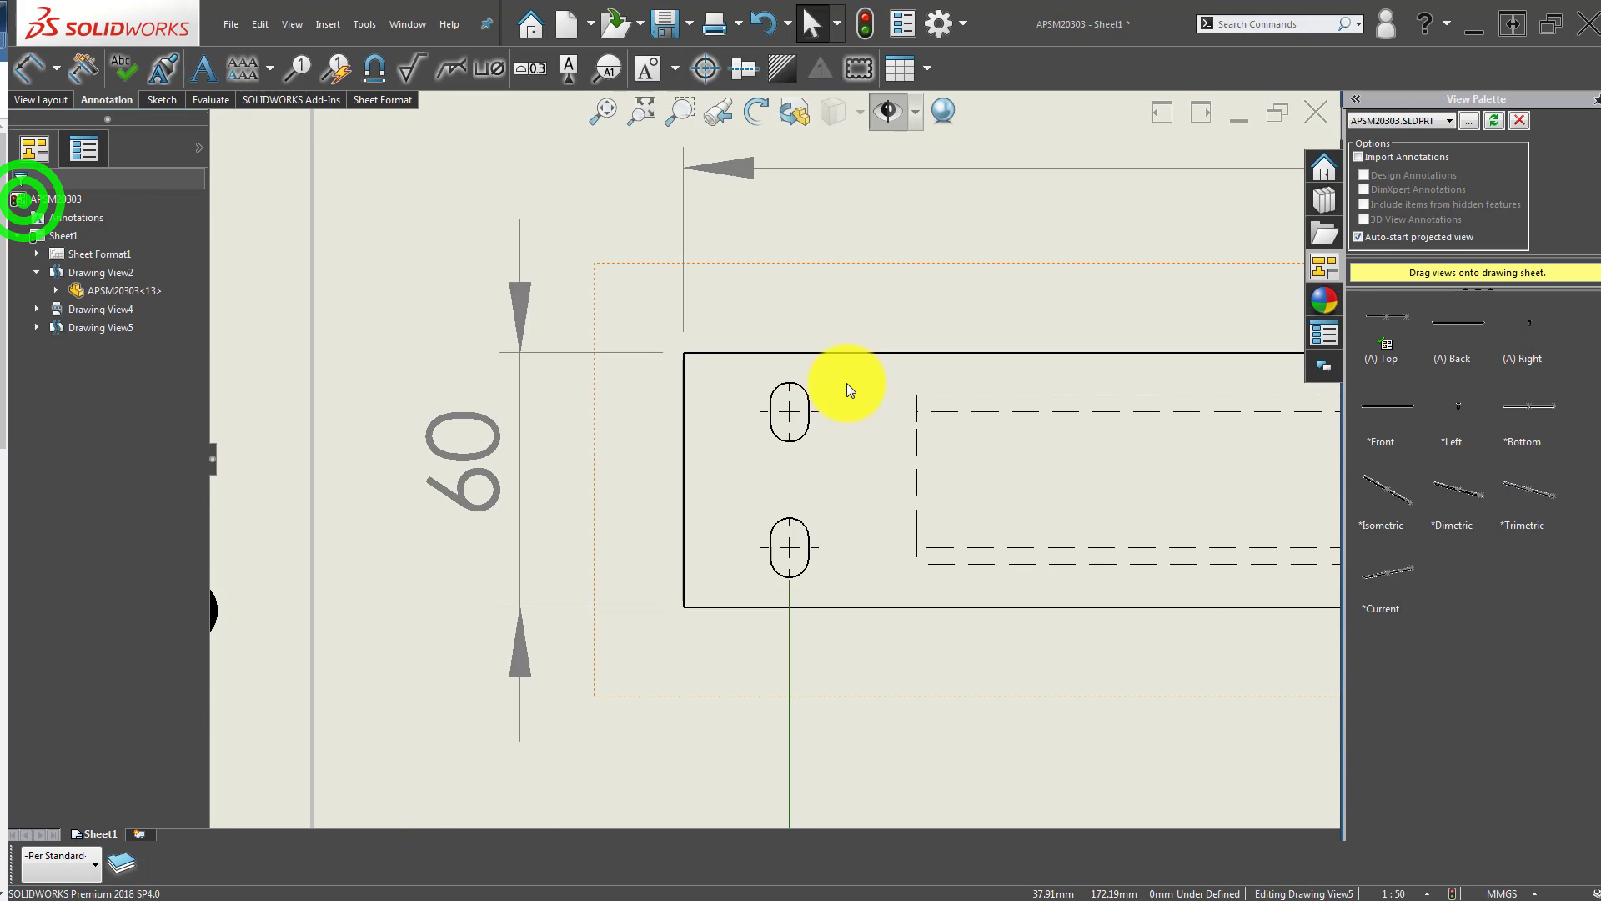
scroll(848, 383, "up", 10)
middle_click_drag(838, 492, 146, 530)
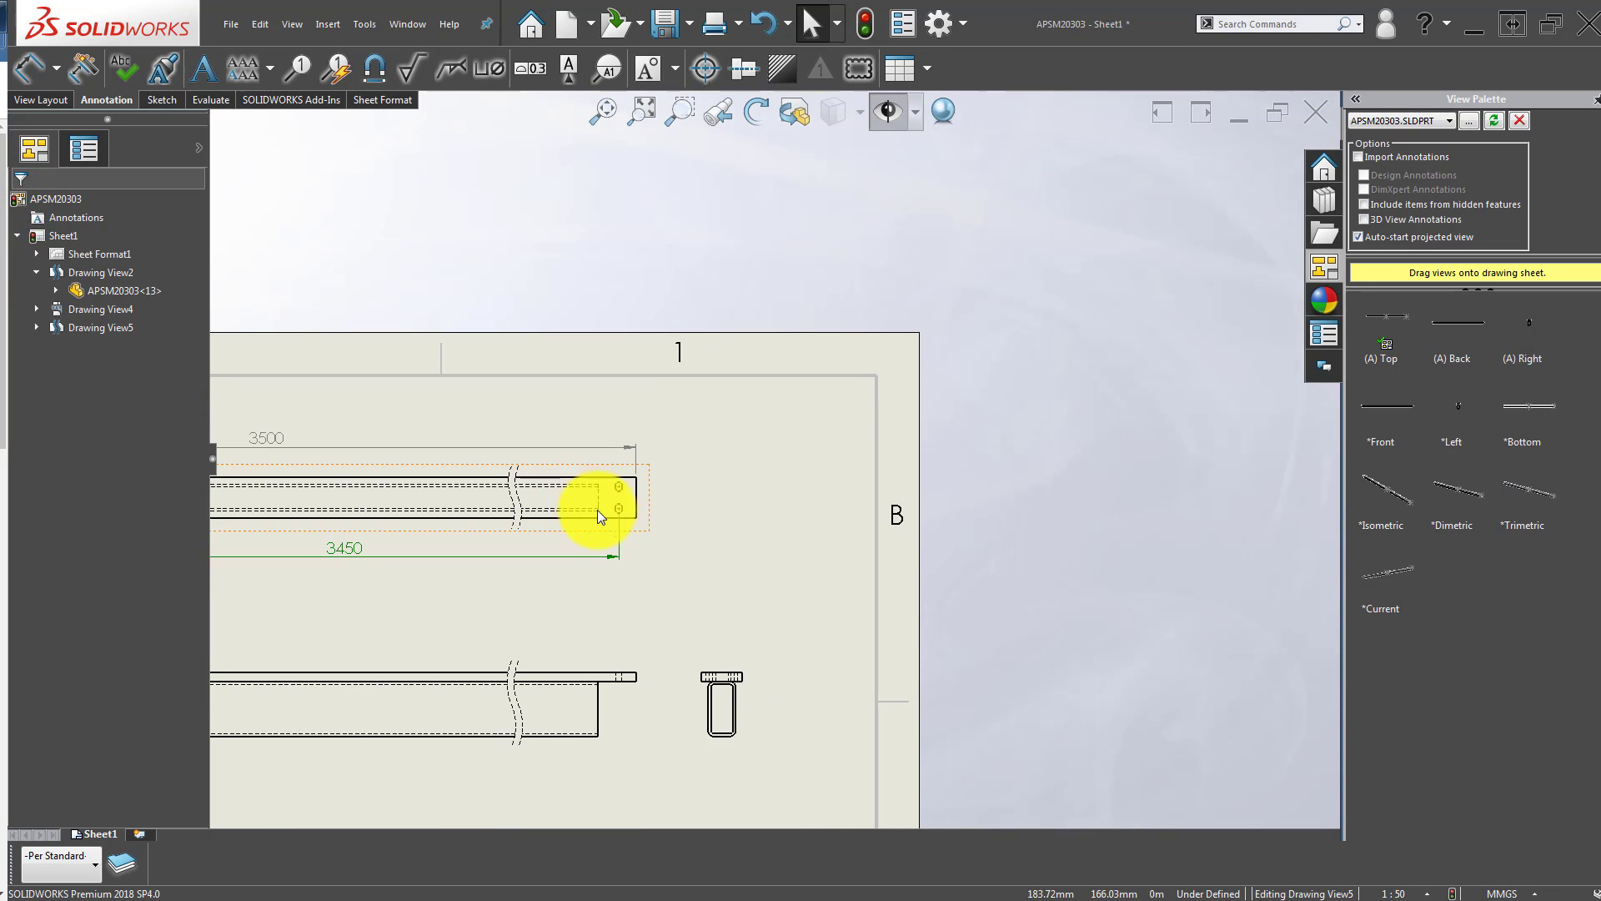
scroll(612, 526, "down", 9)
right_click_drag(744, 503, 759, 323)
scroll(521, 249, "down", 3)
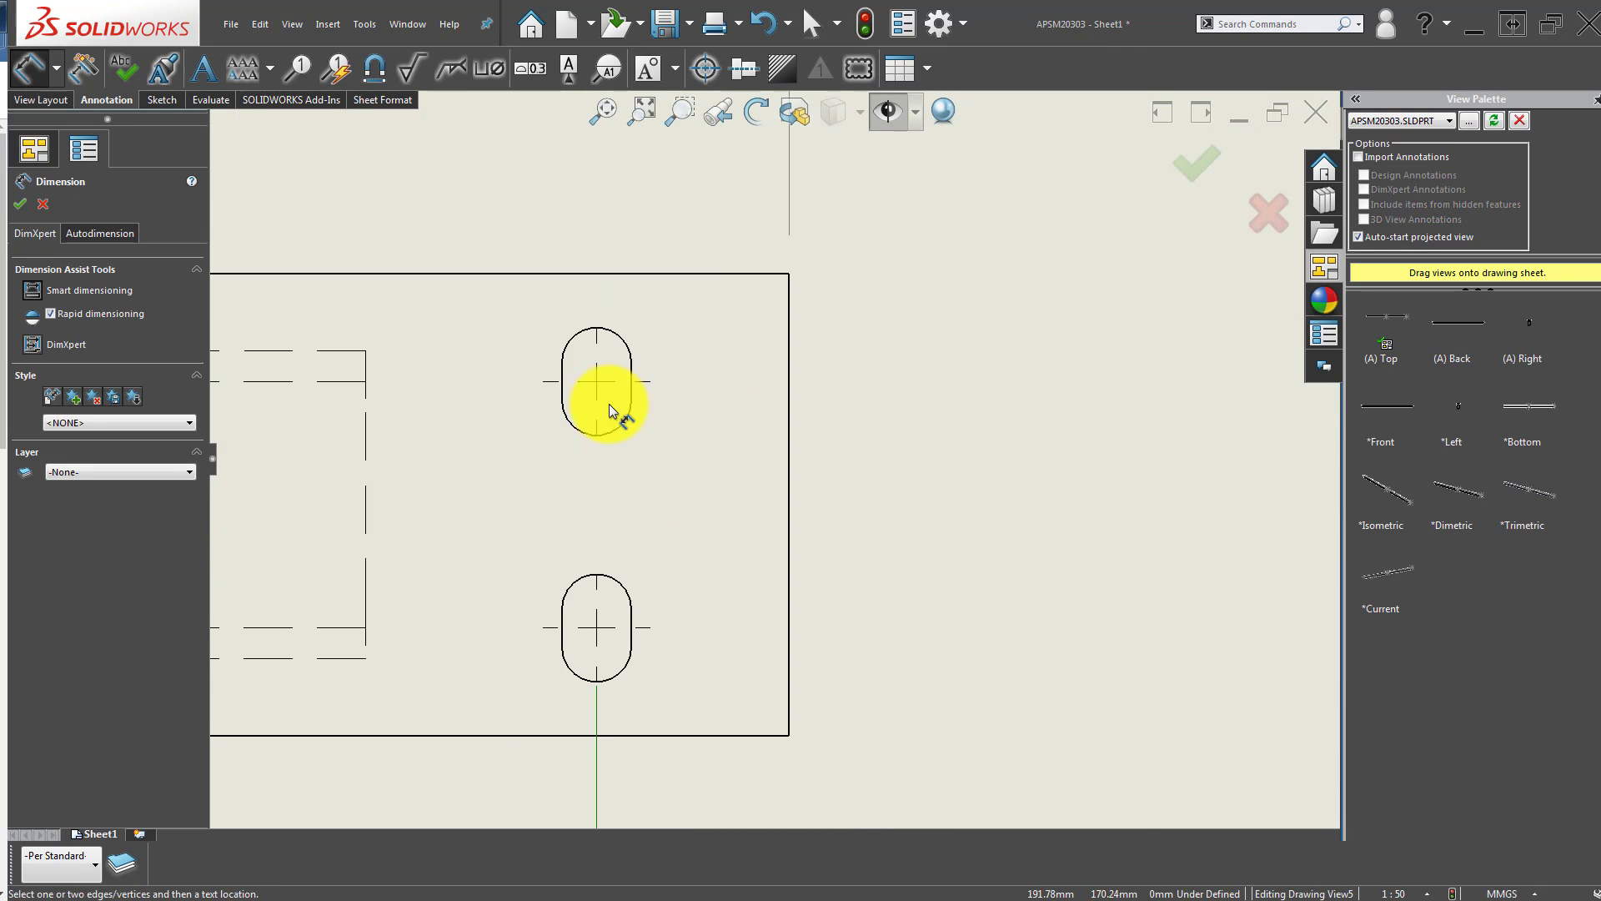
left_click(612, 384)
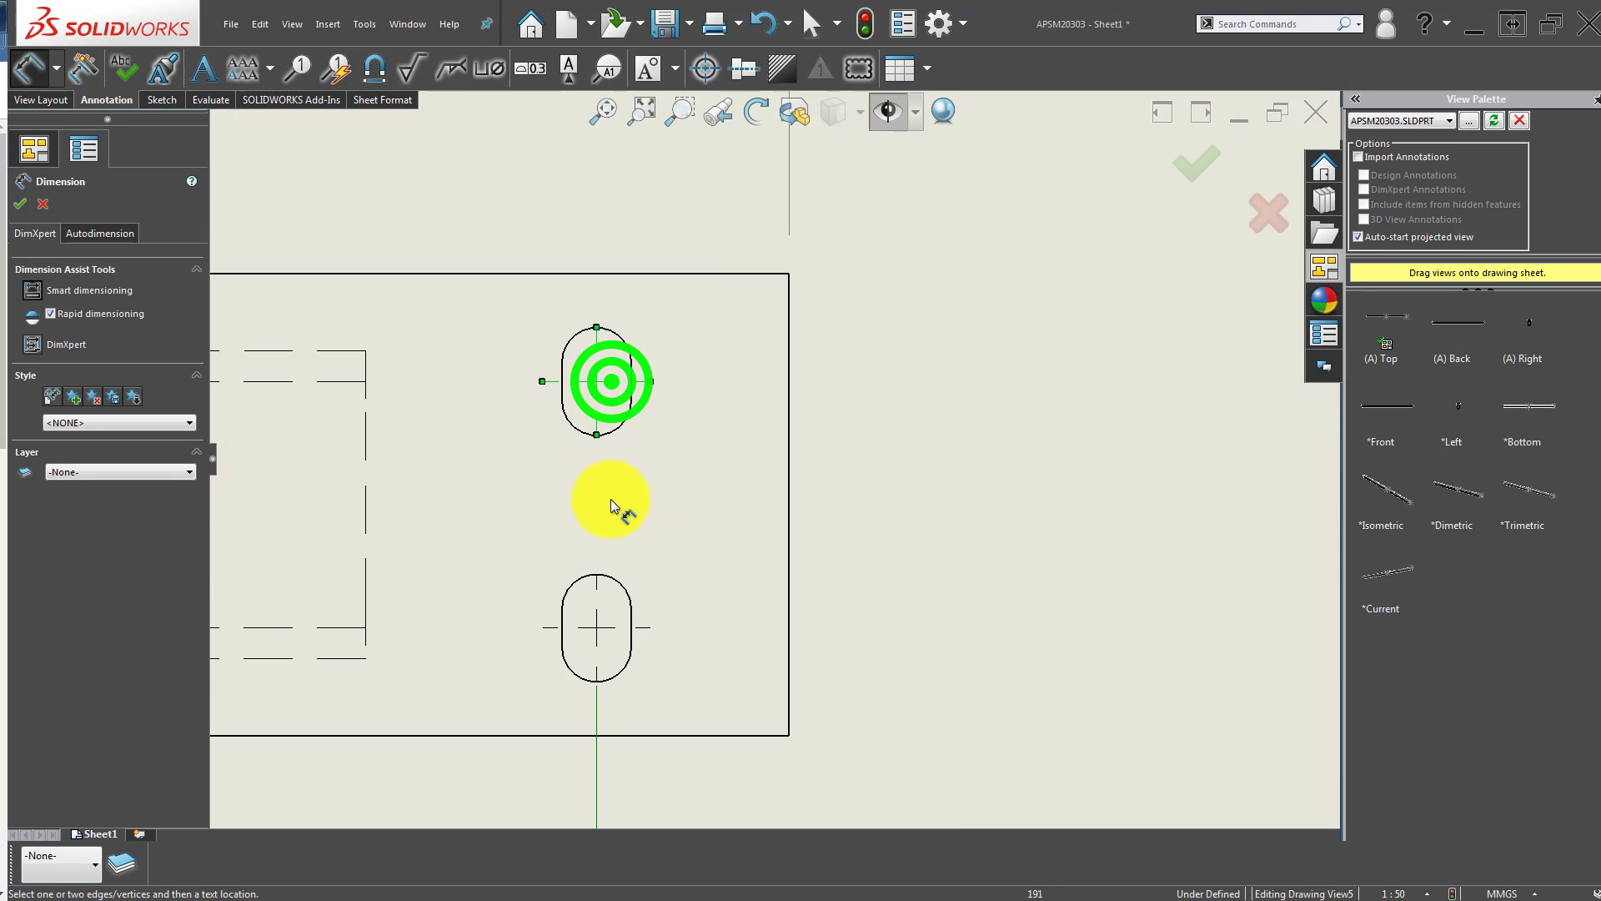
left_click(612, 633)
scroll(872, 462, "up", 3)
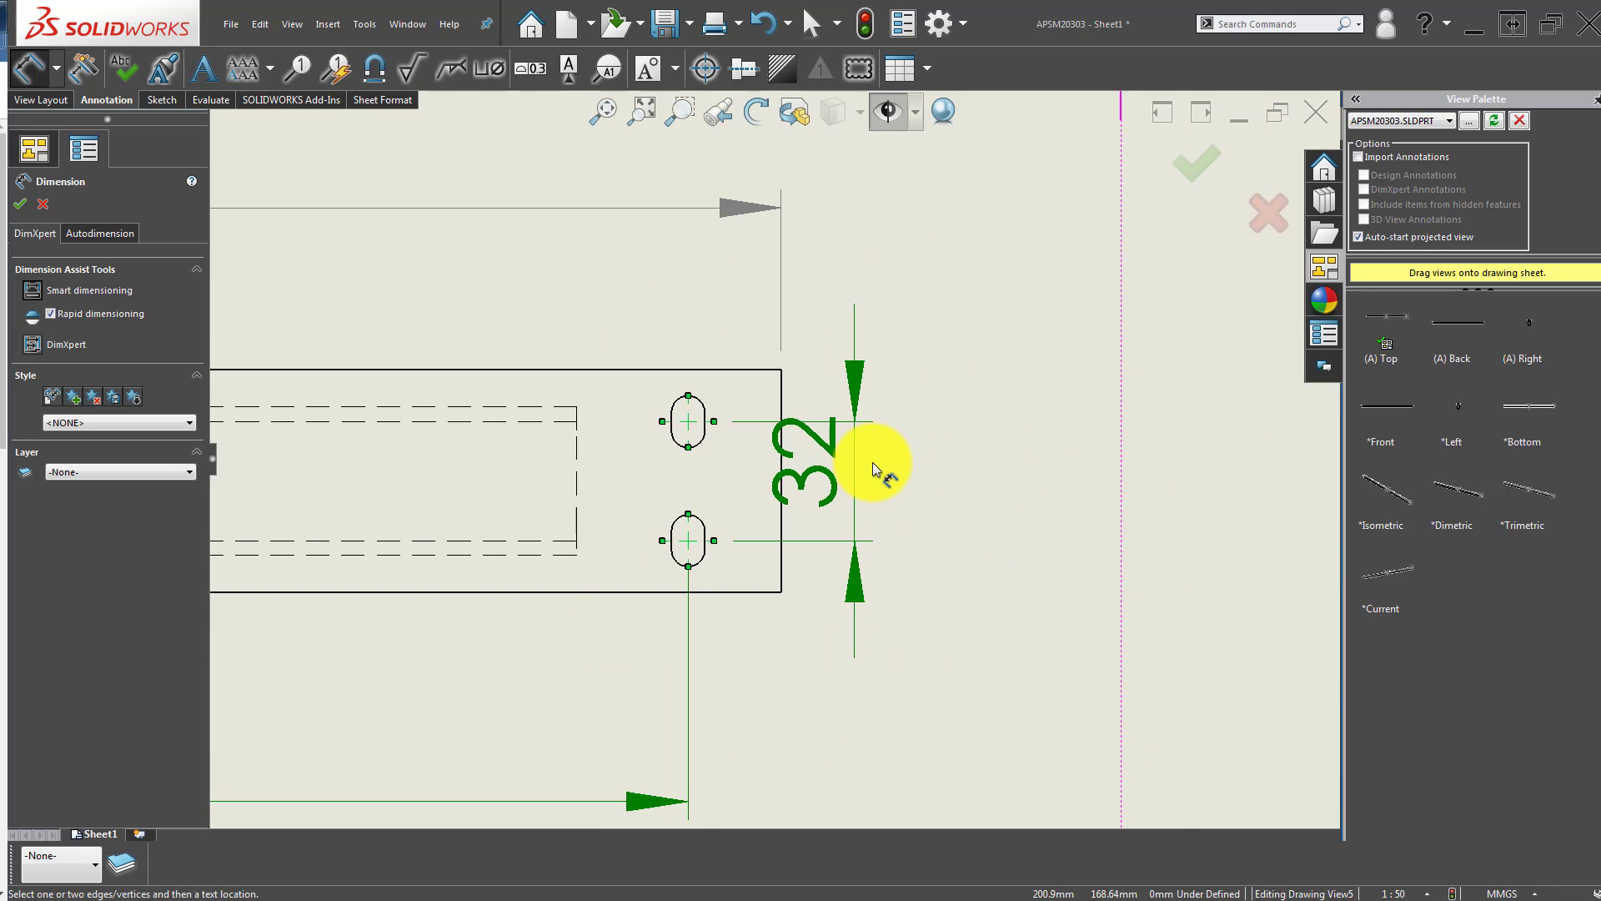
left_click(896, 474)
left_click(1078, 552)
scroll(823, 518, "up", 5)
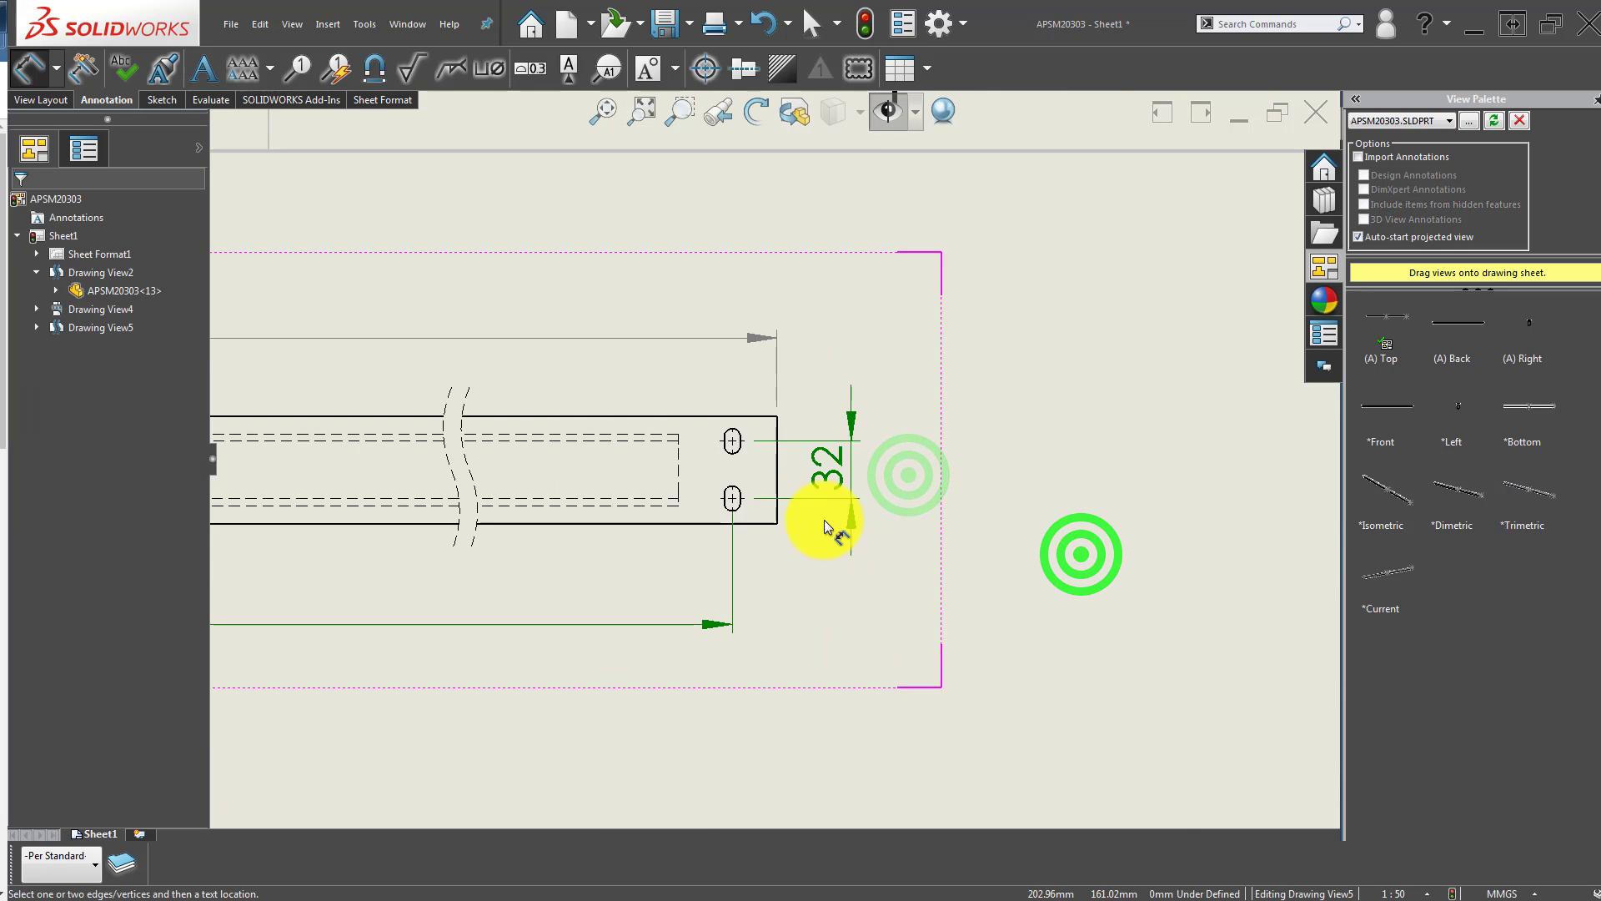
Dimension the width of the upper slot at the right end of the top view, placing the dimension above the bar.
scroll(851, 476, "up", 5)
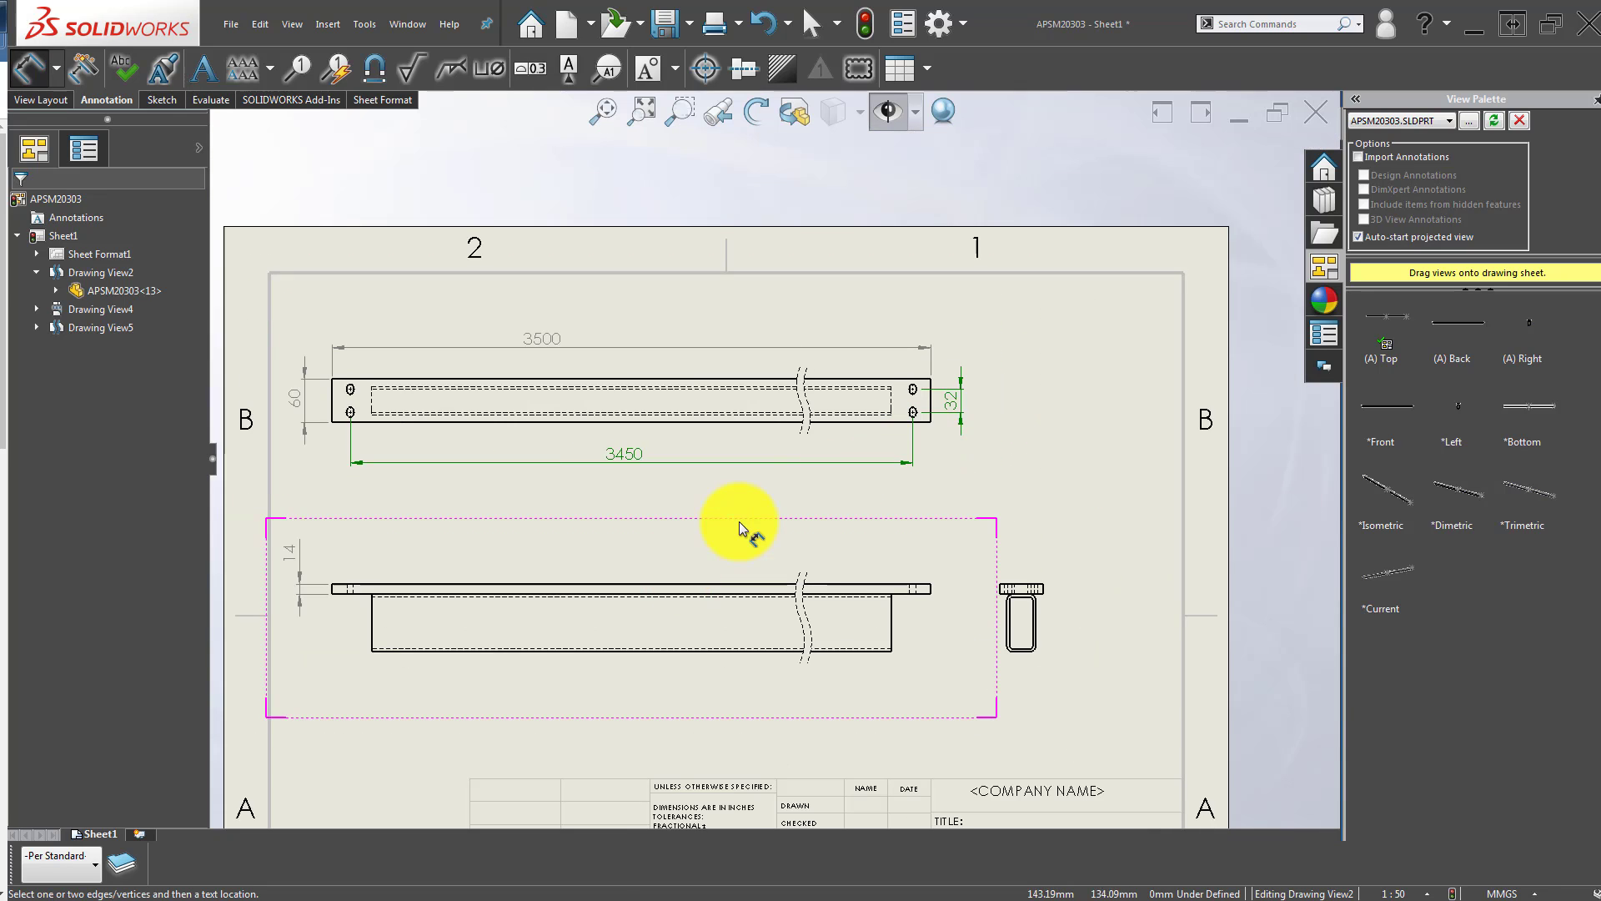
middle_click_drag(733, 529, 739, 406)
scroll(944, 263, "down", 3)
scroll(780, 358, "down", 6)
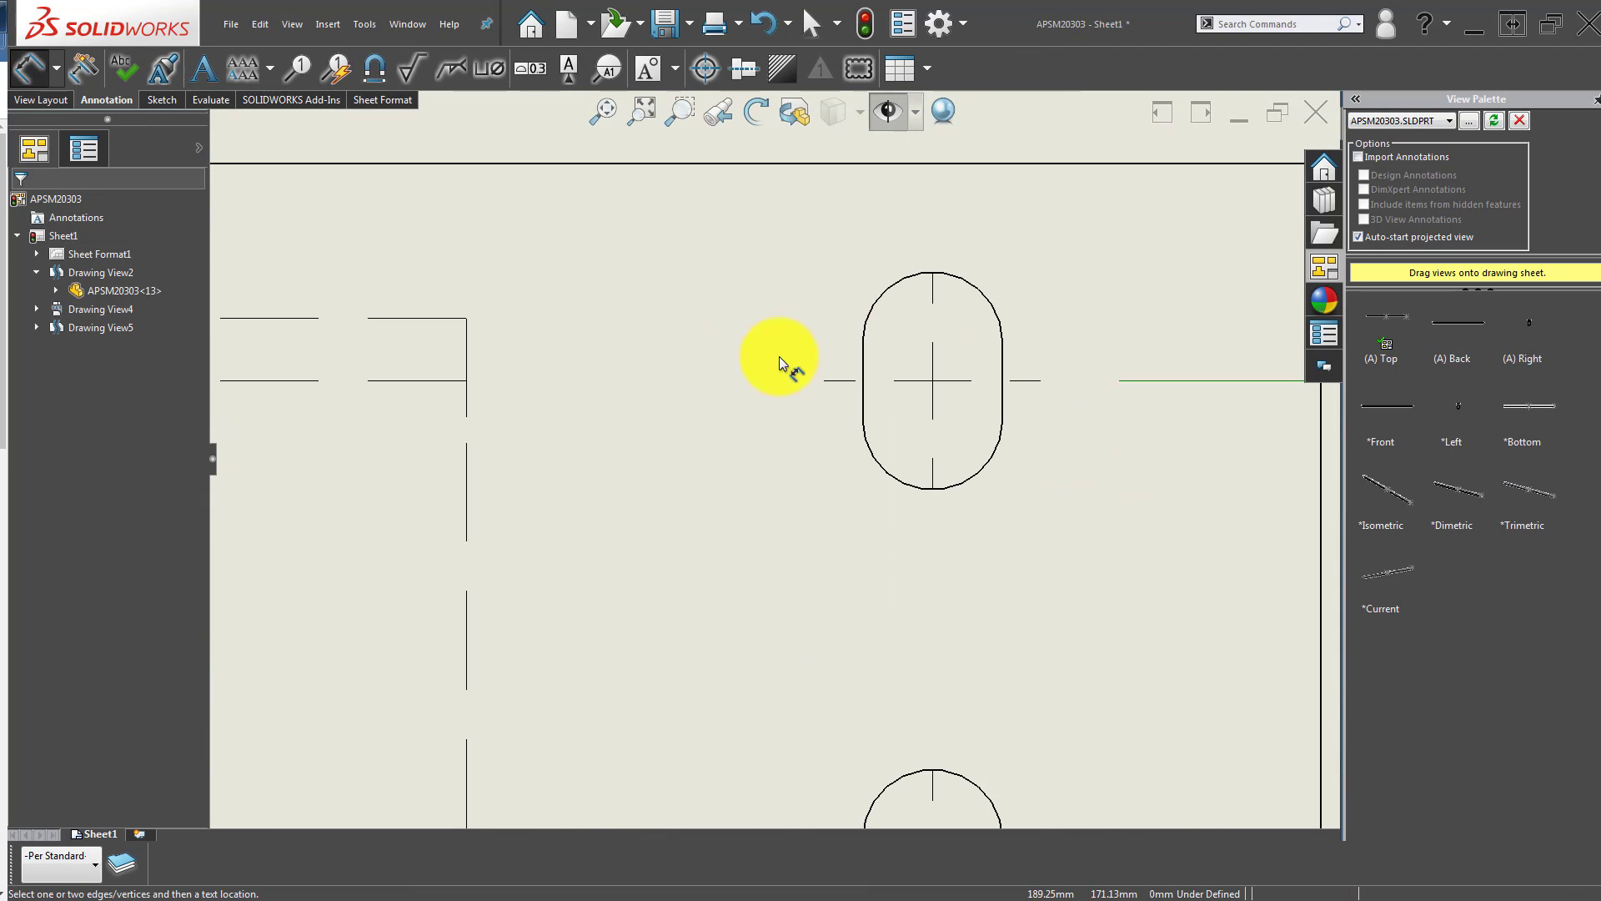
left_click(861, 357)
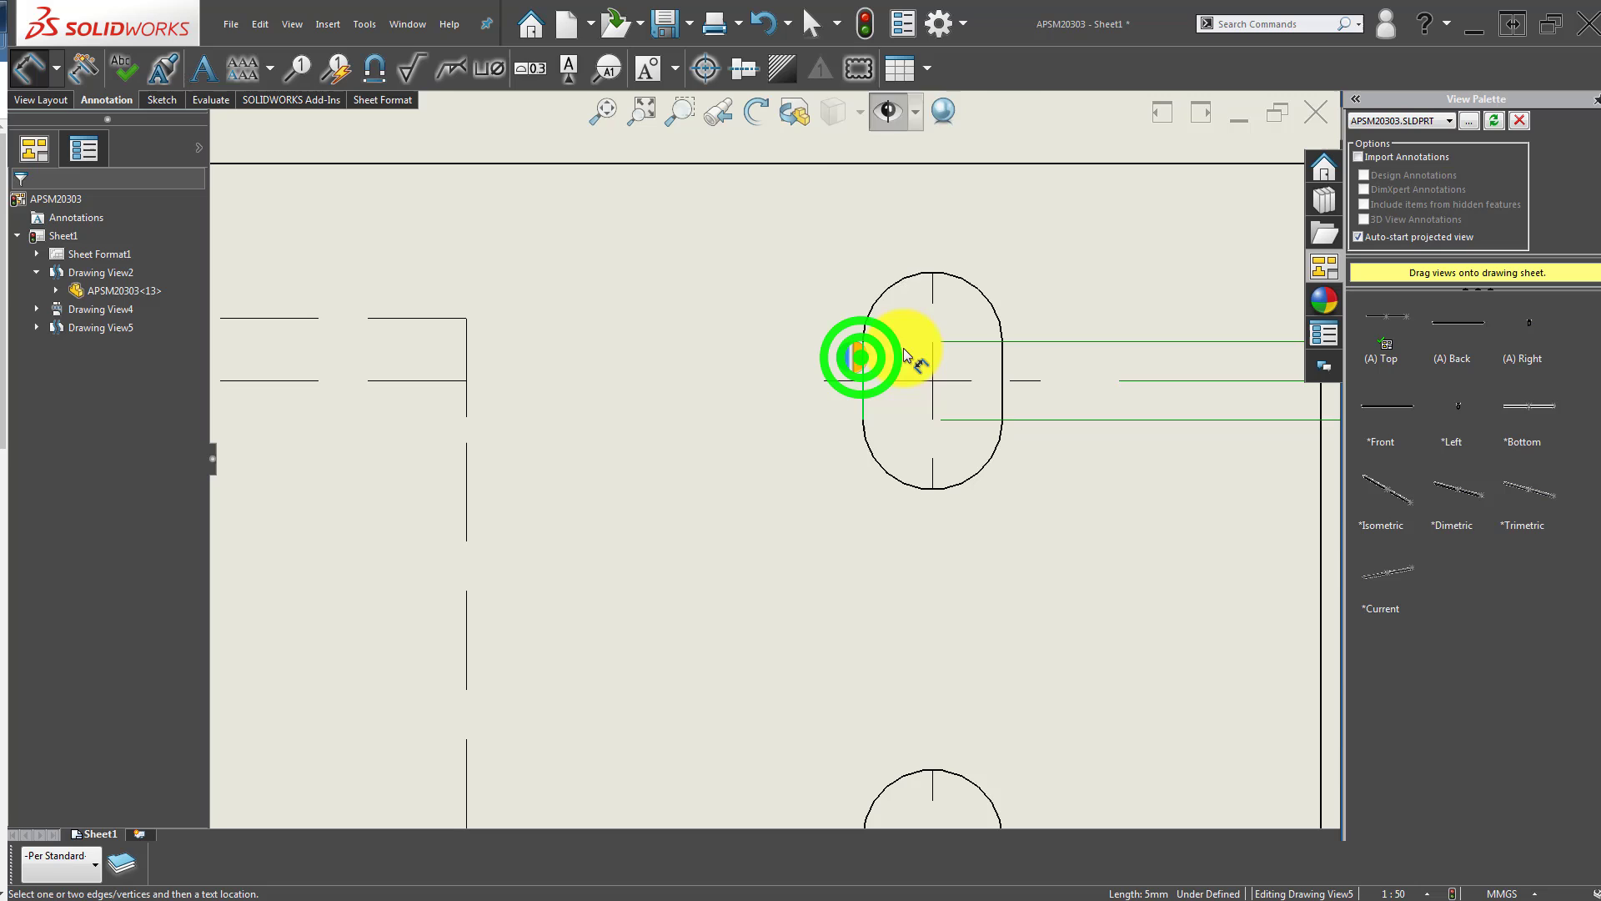
left_click(1004, 368)
scroll(834, 367, "up", 5)
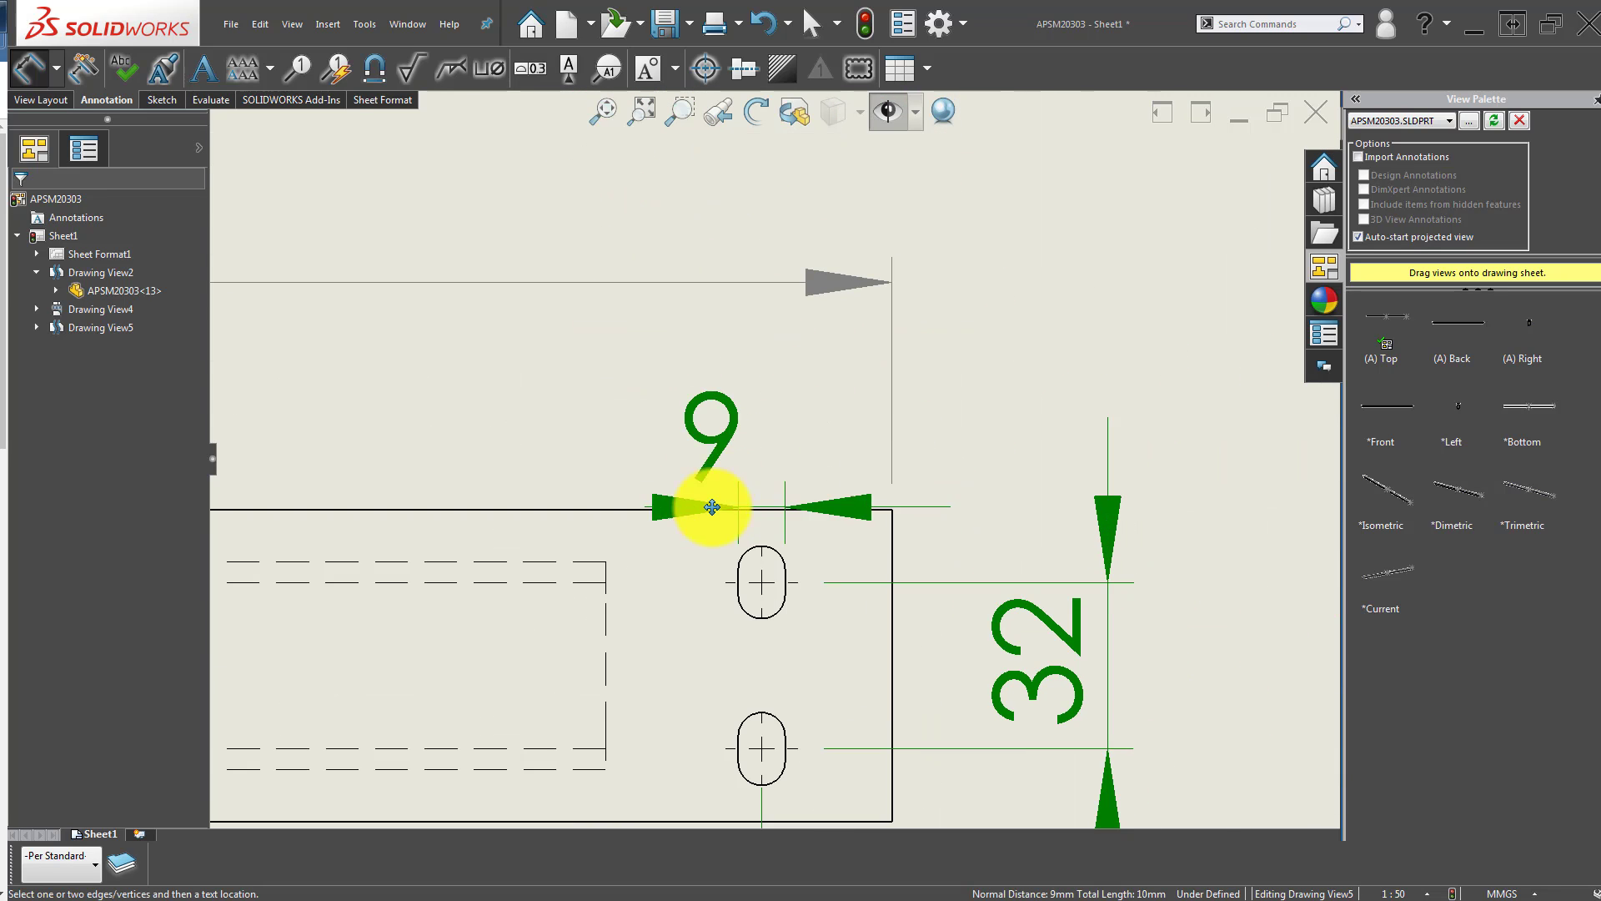
left_click(768, 445)
left_click(992, 425)
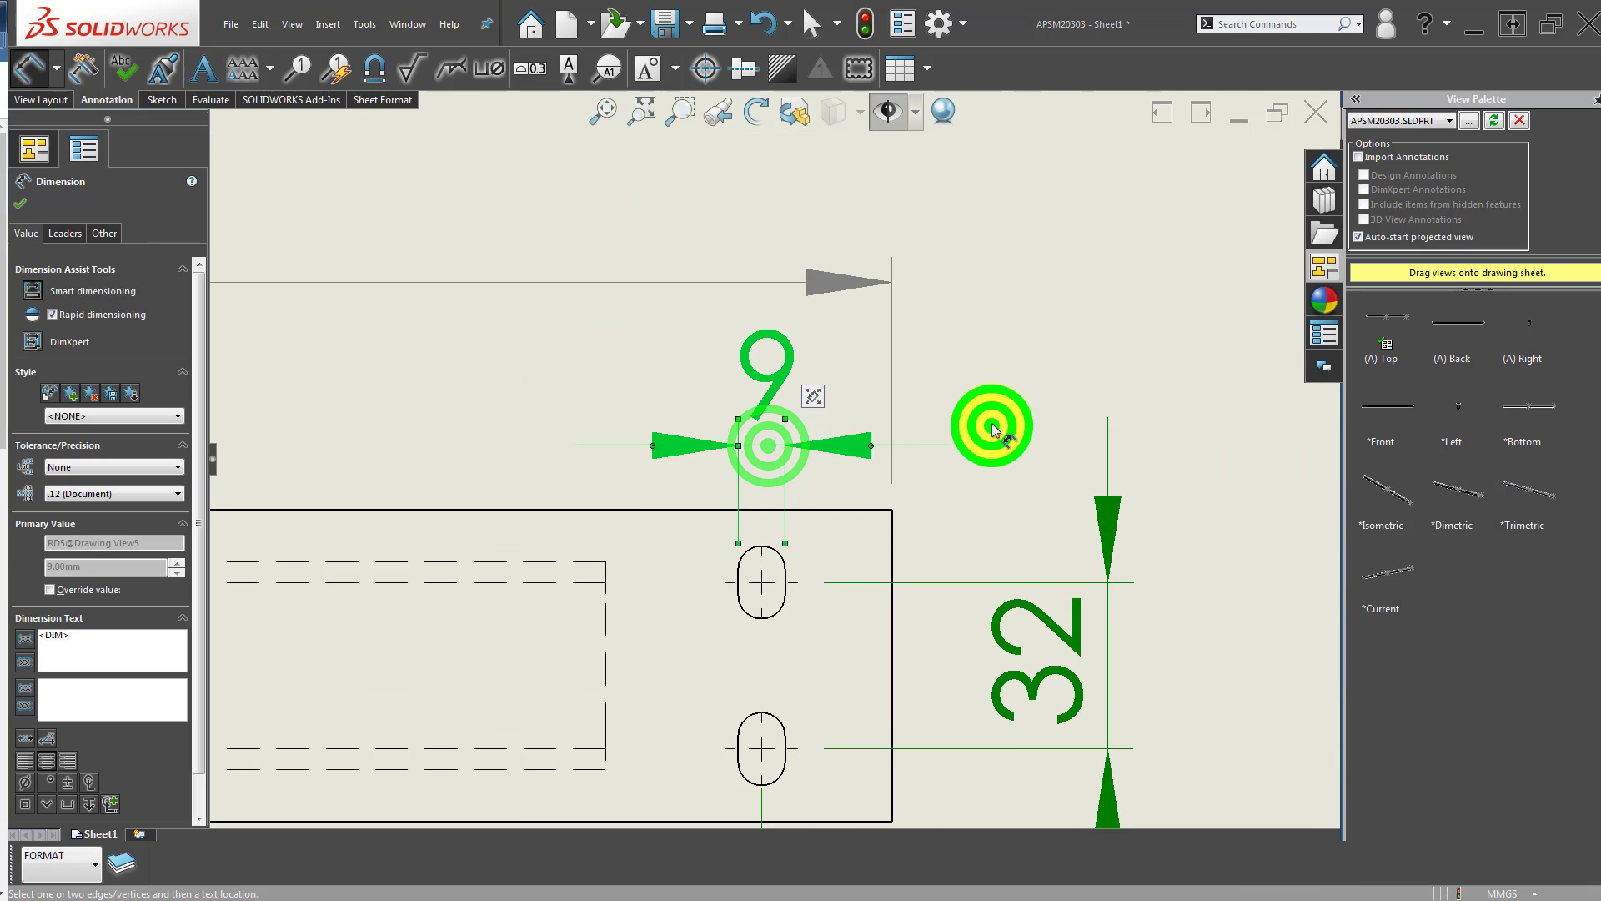
scroll(683, 637, "up", 8)
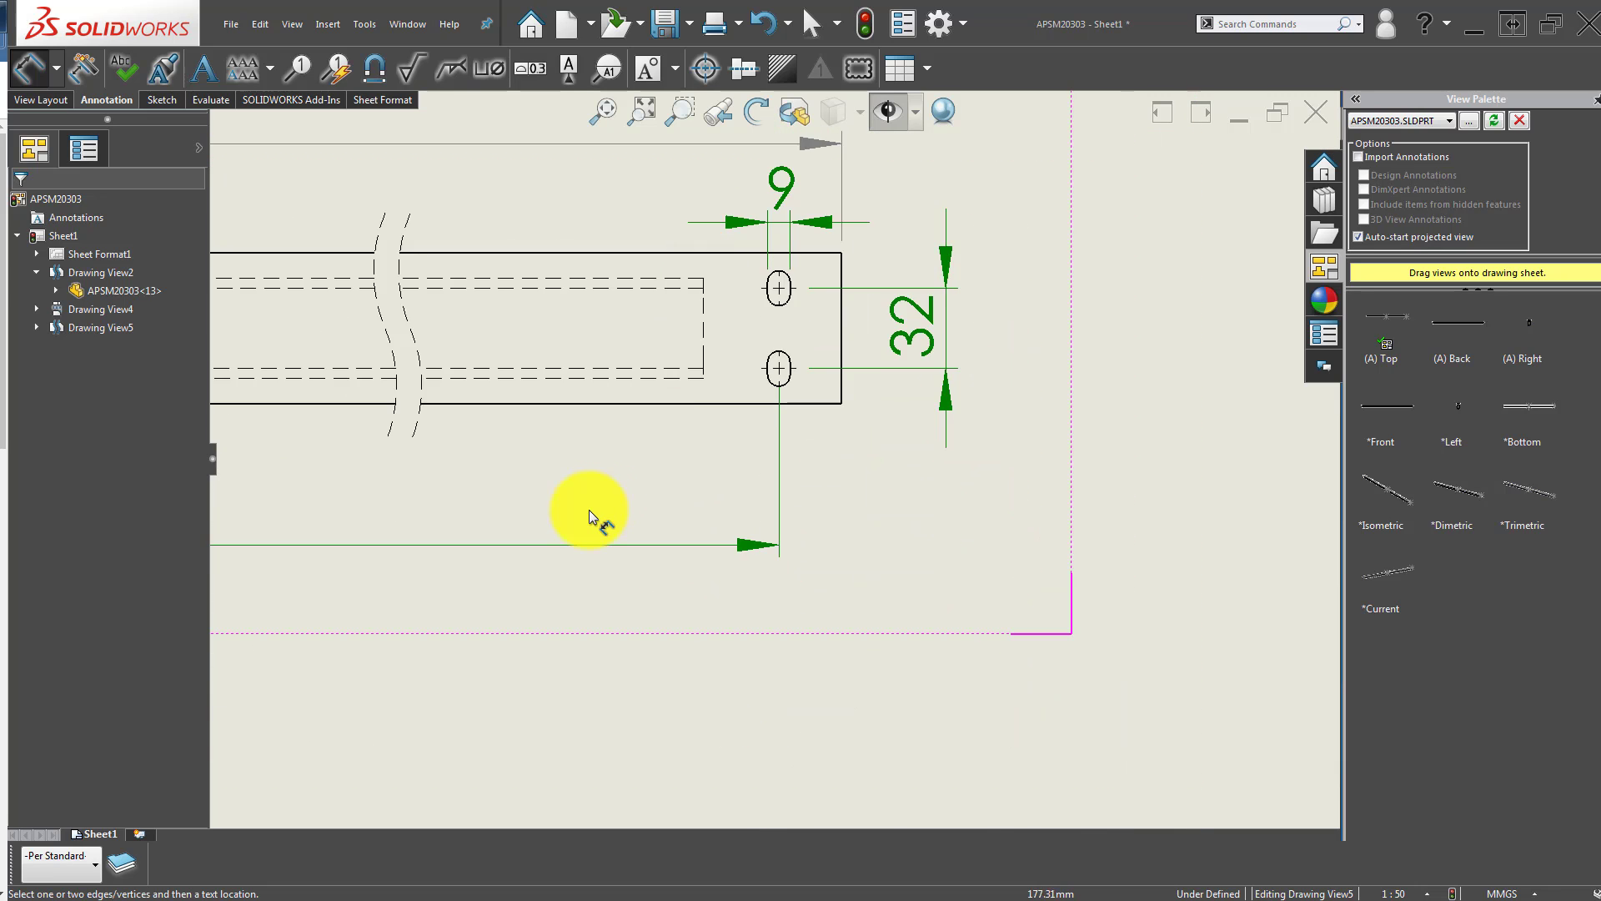
left_click(588, 509)
scroll(589, 508, "up", 4)
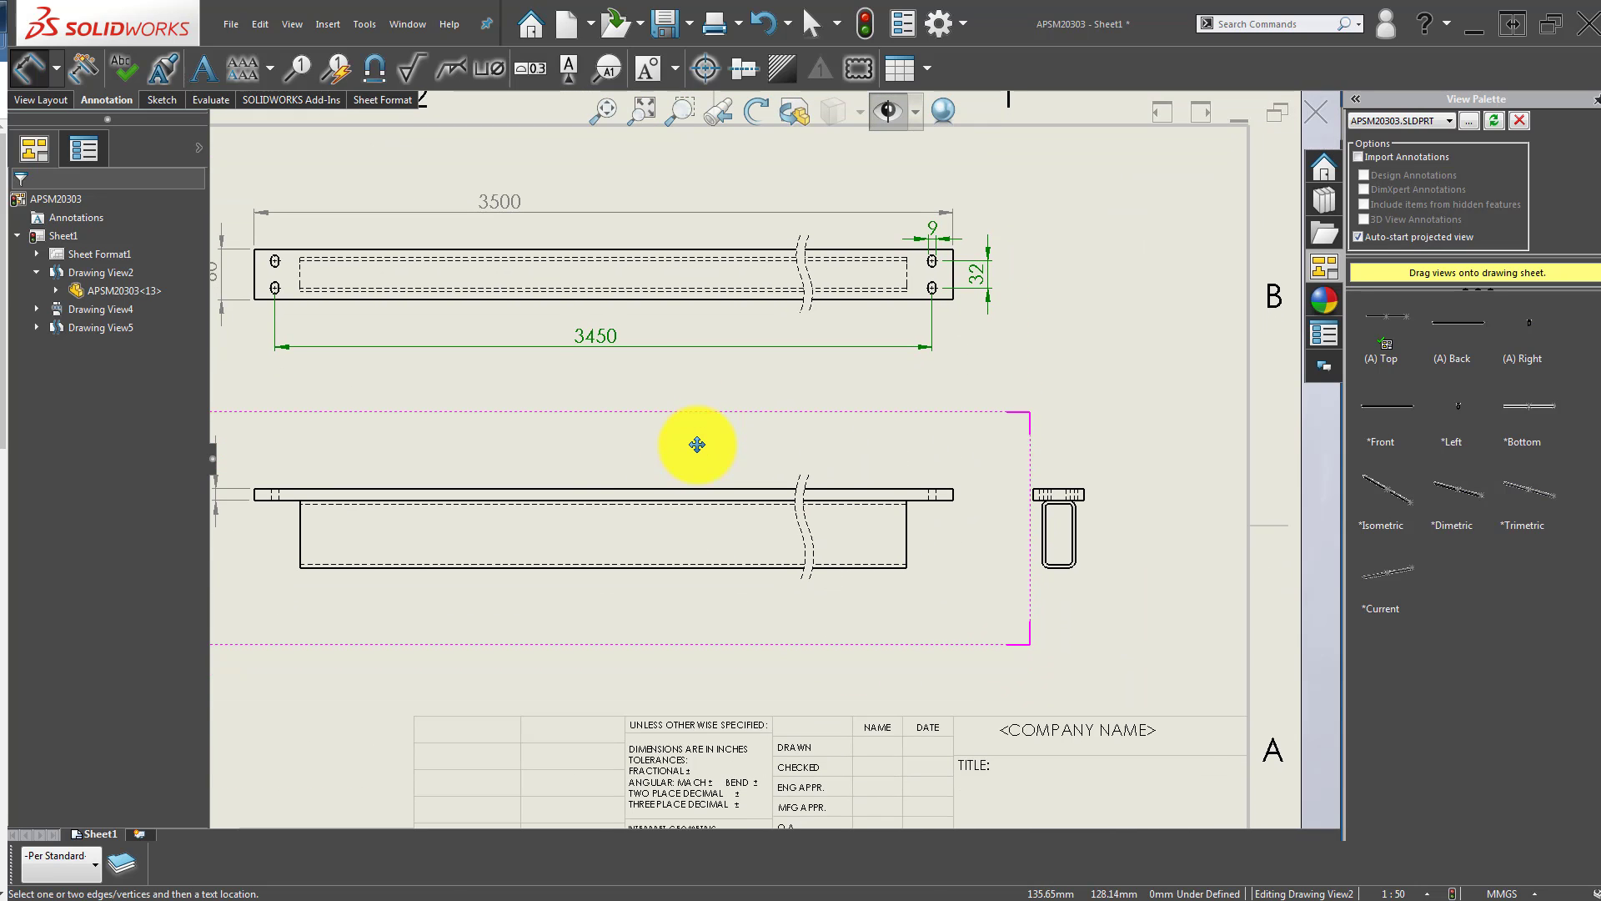
scroll(598, 526, "up", 3)
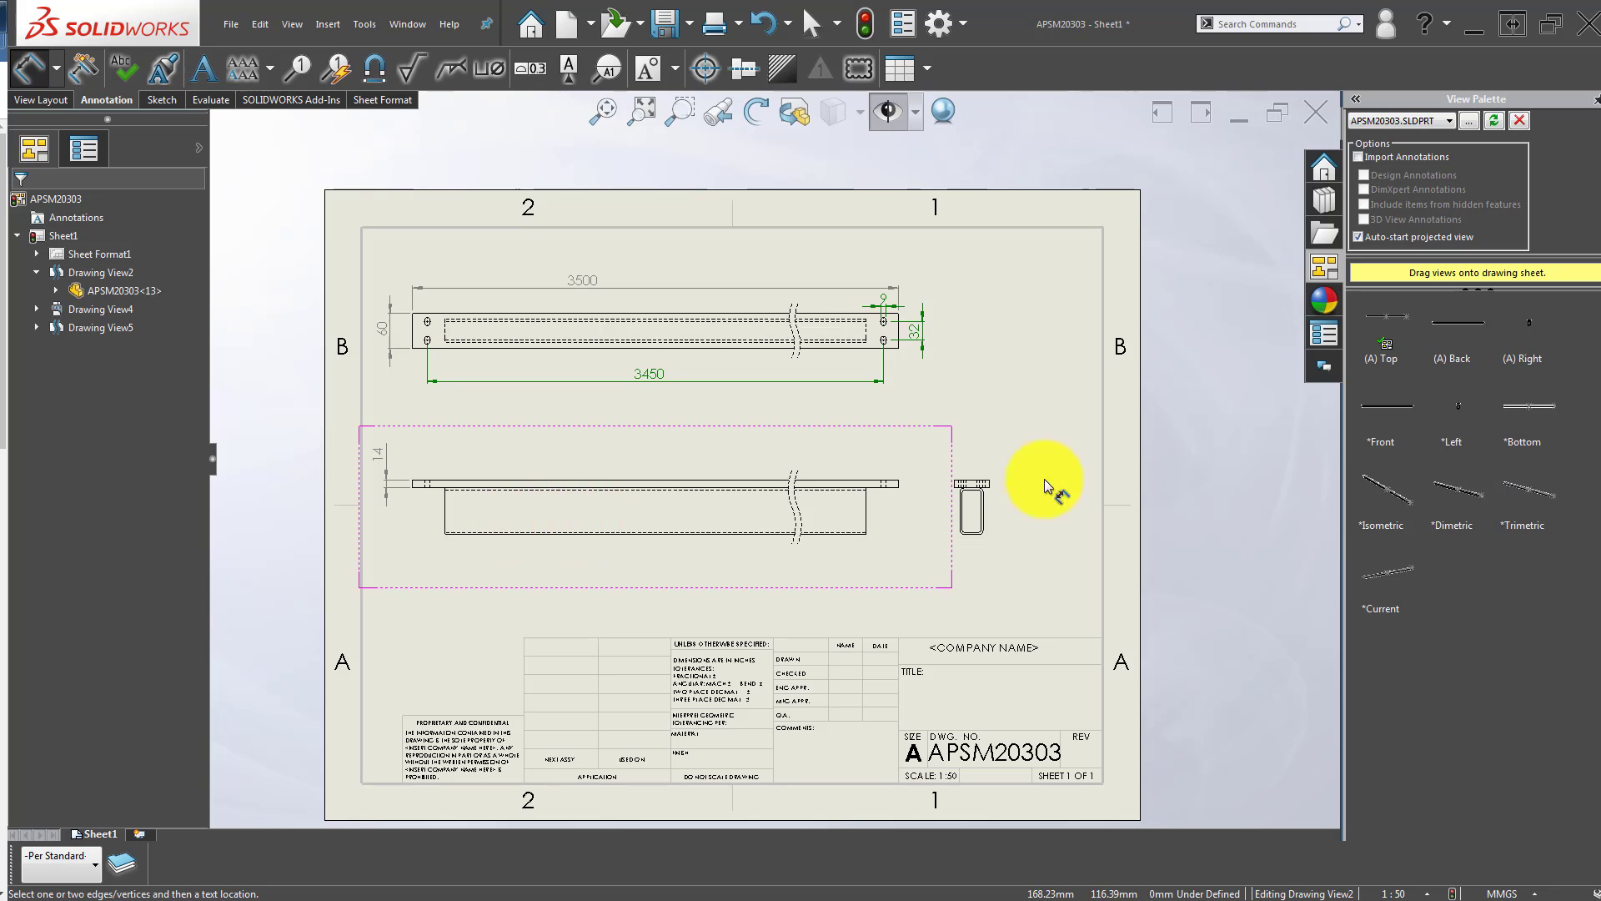
scroll(917, 522, "down", 5)
scroll(909, 527, "down", 1)
scroll(815, 522, "up", 2)
scroll(803, 472, "down", 7)
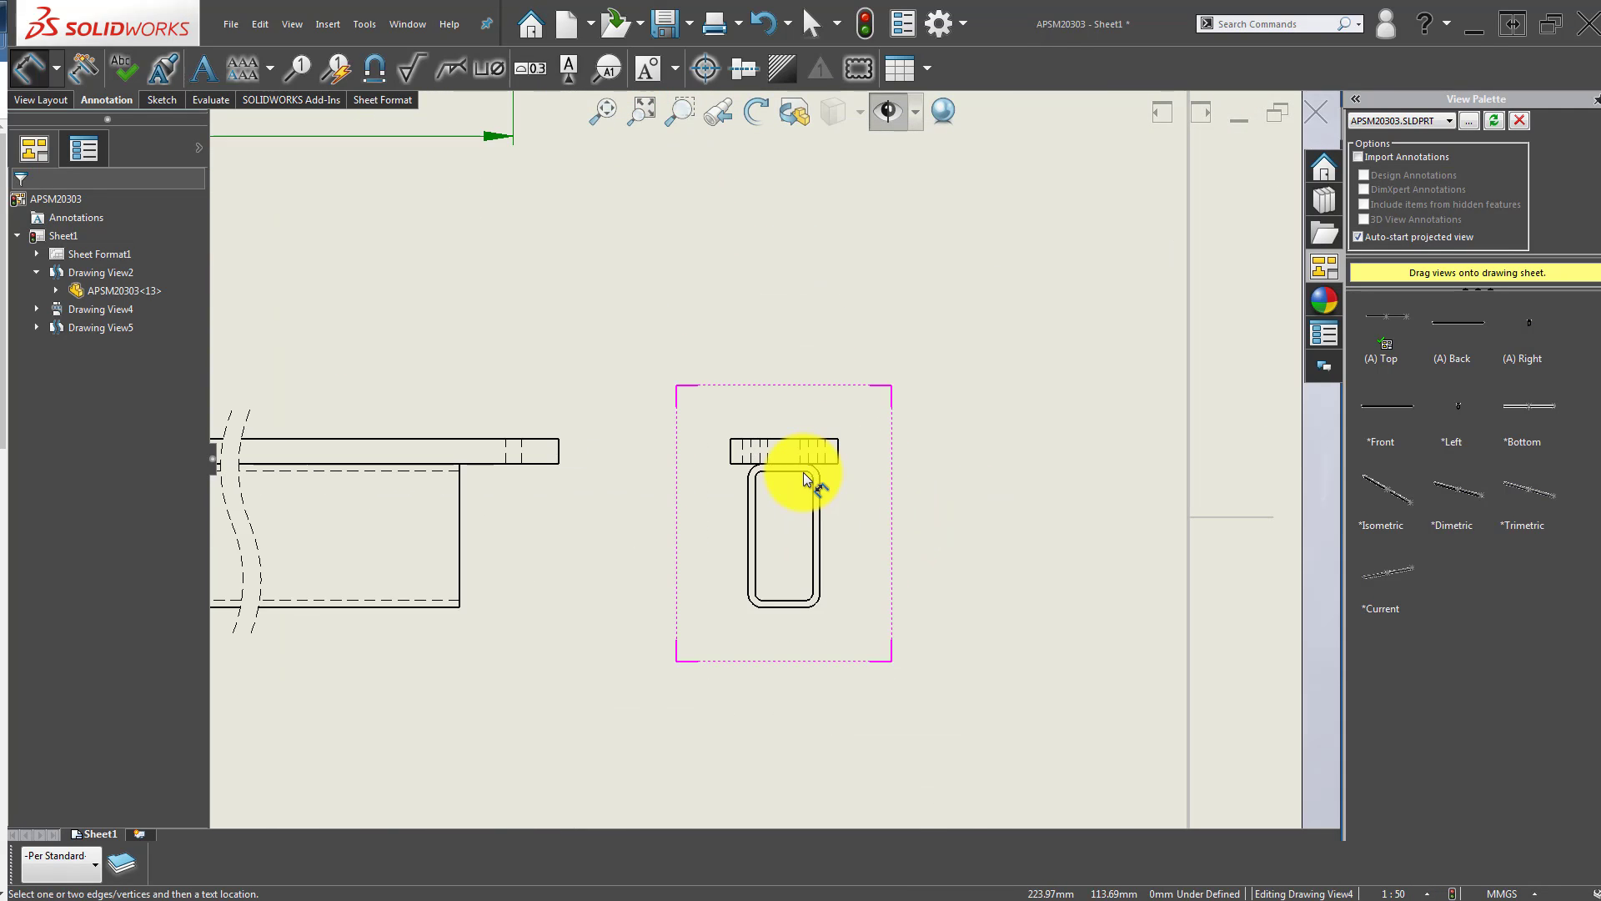
middle_click_drag(708, 611, 669, 293)
left_click(669, 294)
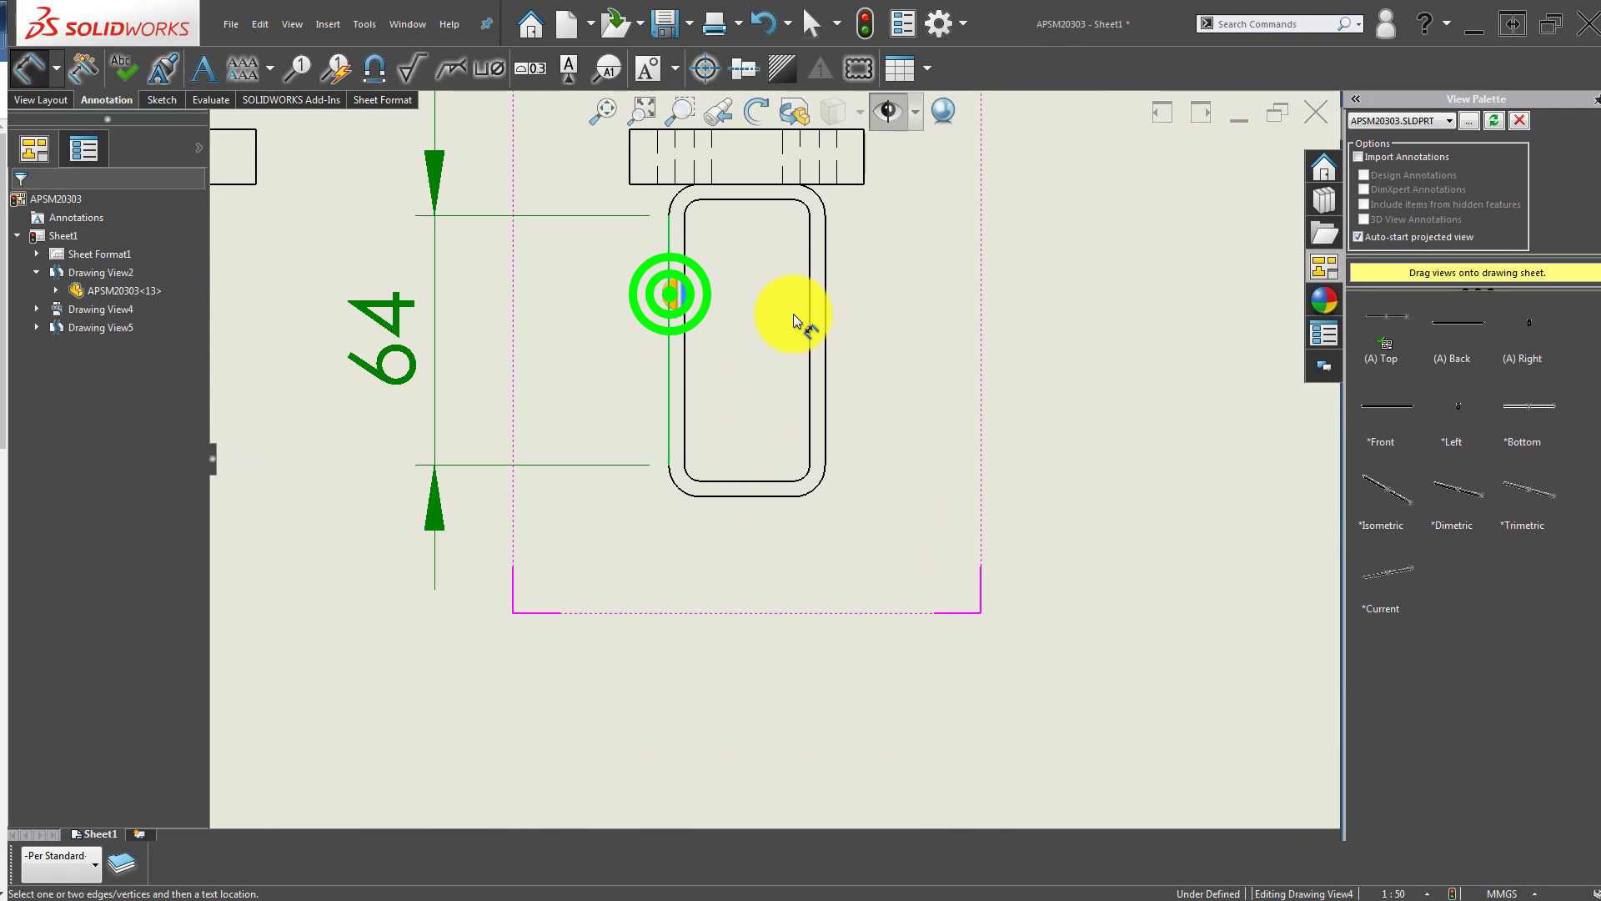
left_click(830, 257)
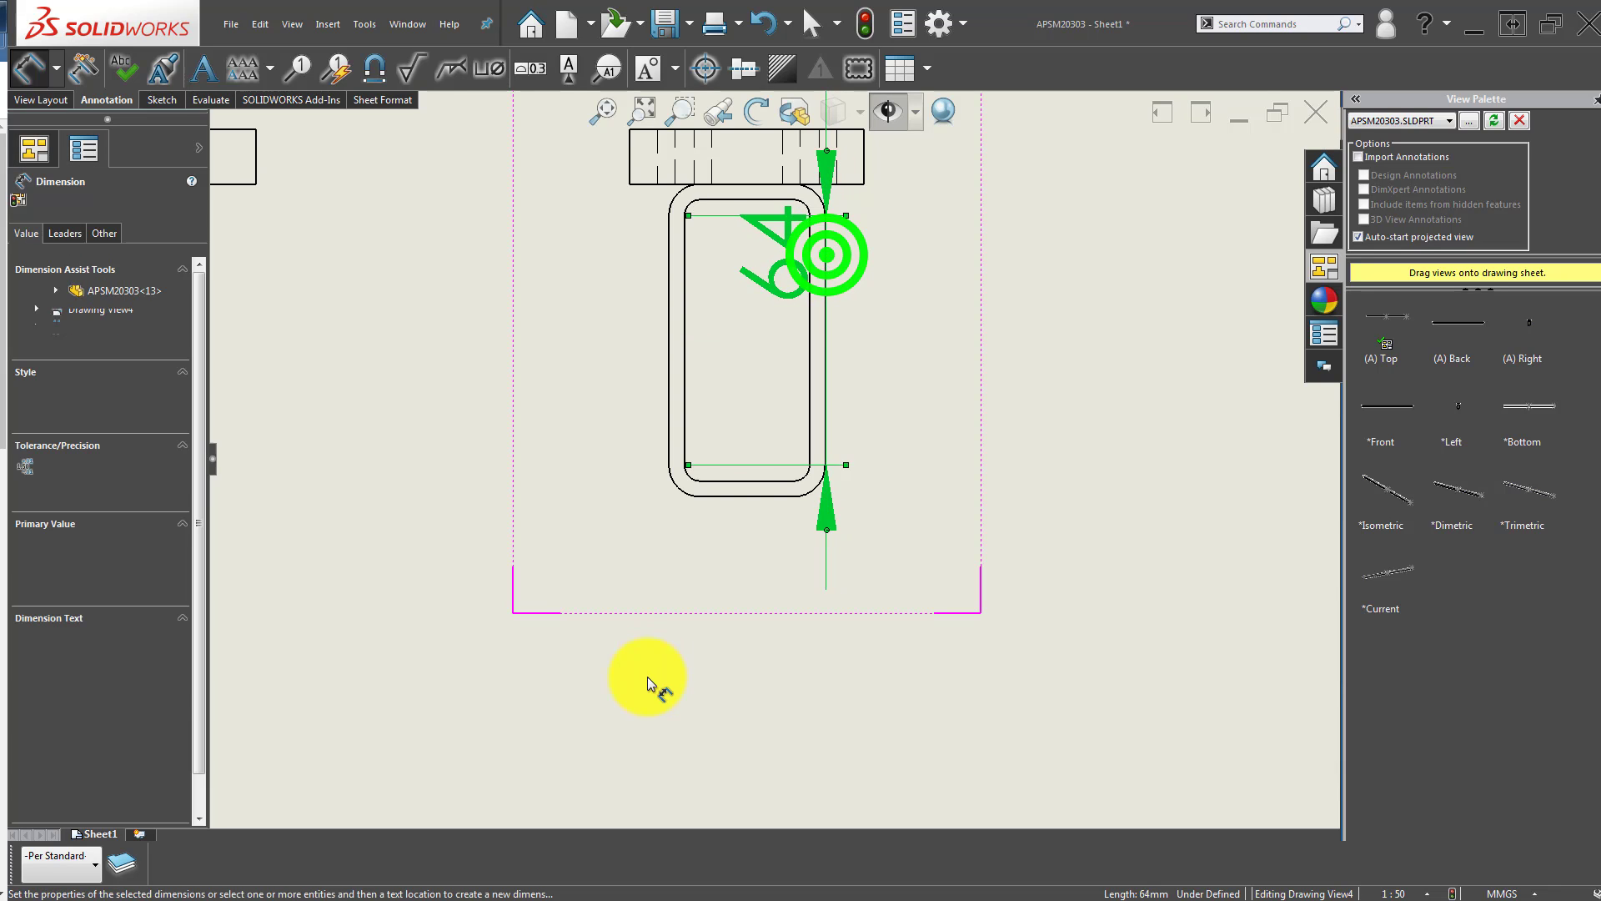
scroll(763, 426, "up", 3)
key("Delete")
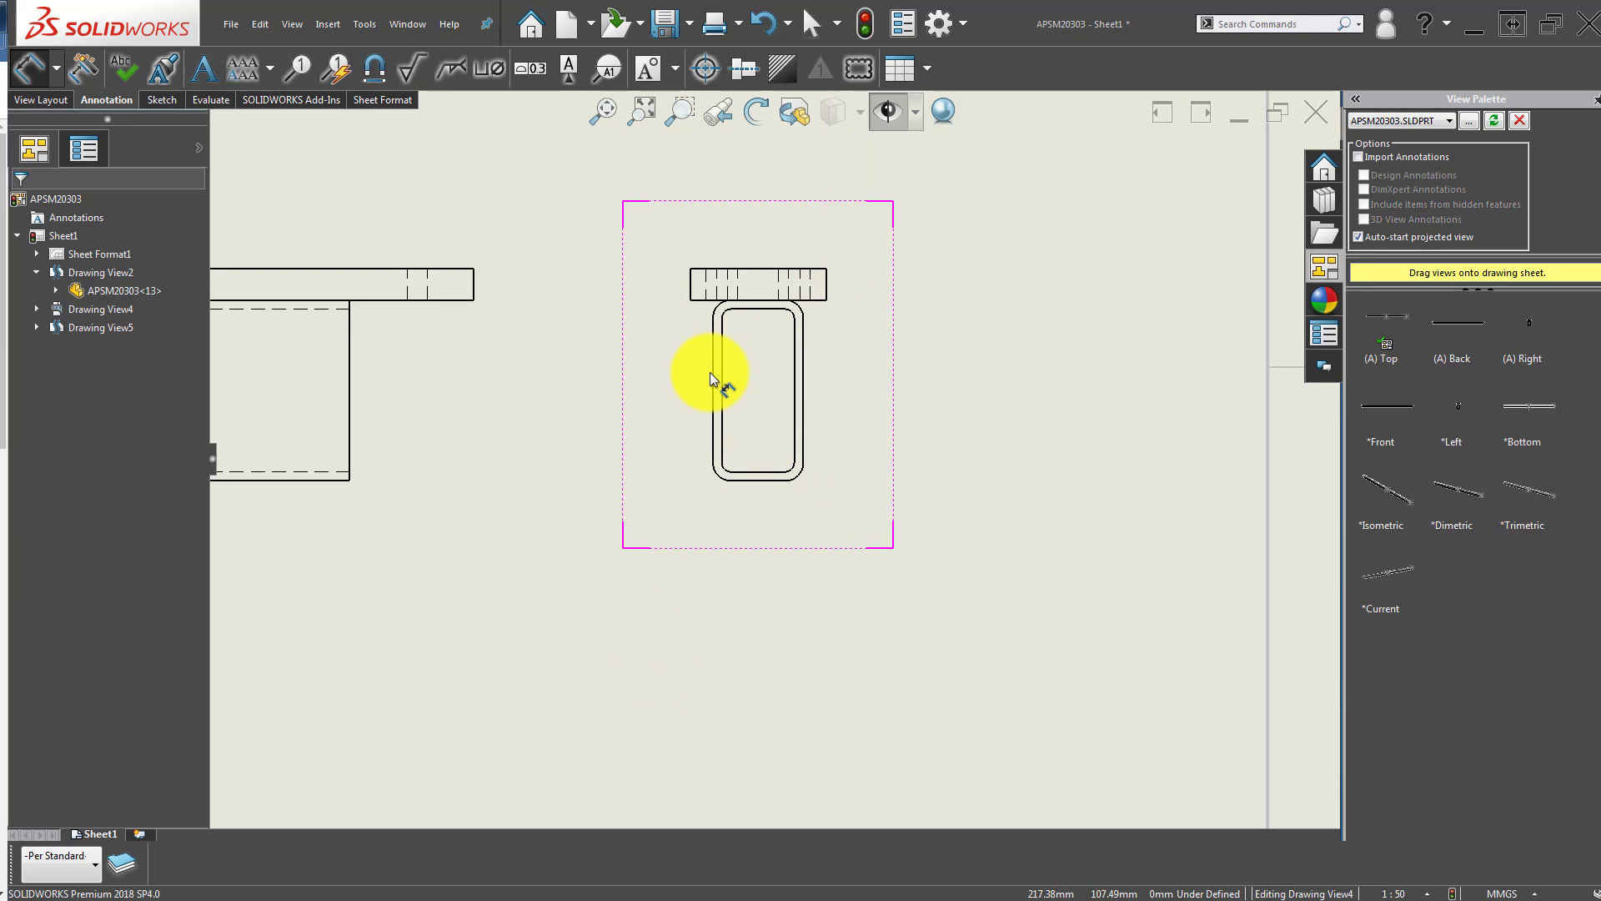
Dimension the rectangular tube's outer width in the side view, placing the dimension below the tube.
left_click(713, 362)
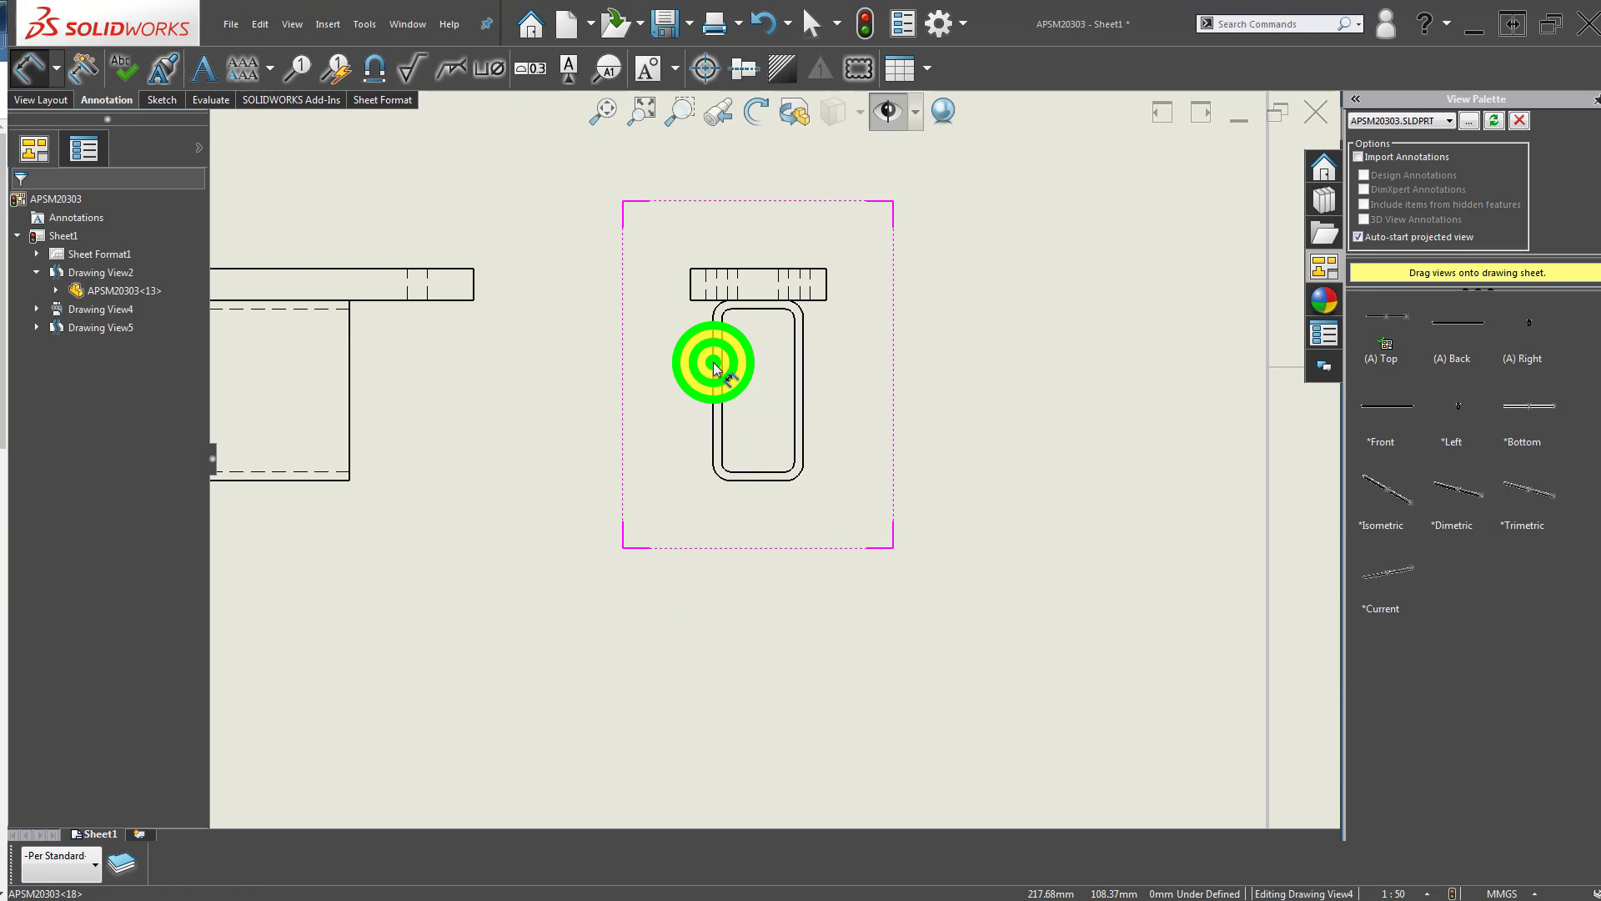
left_click(803, 354)
left_click(758, 599)
left_click(730, 715)
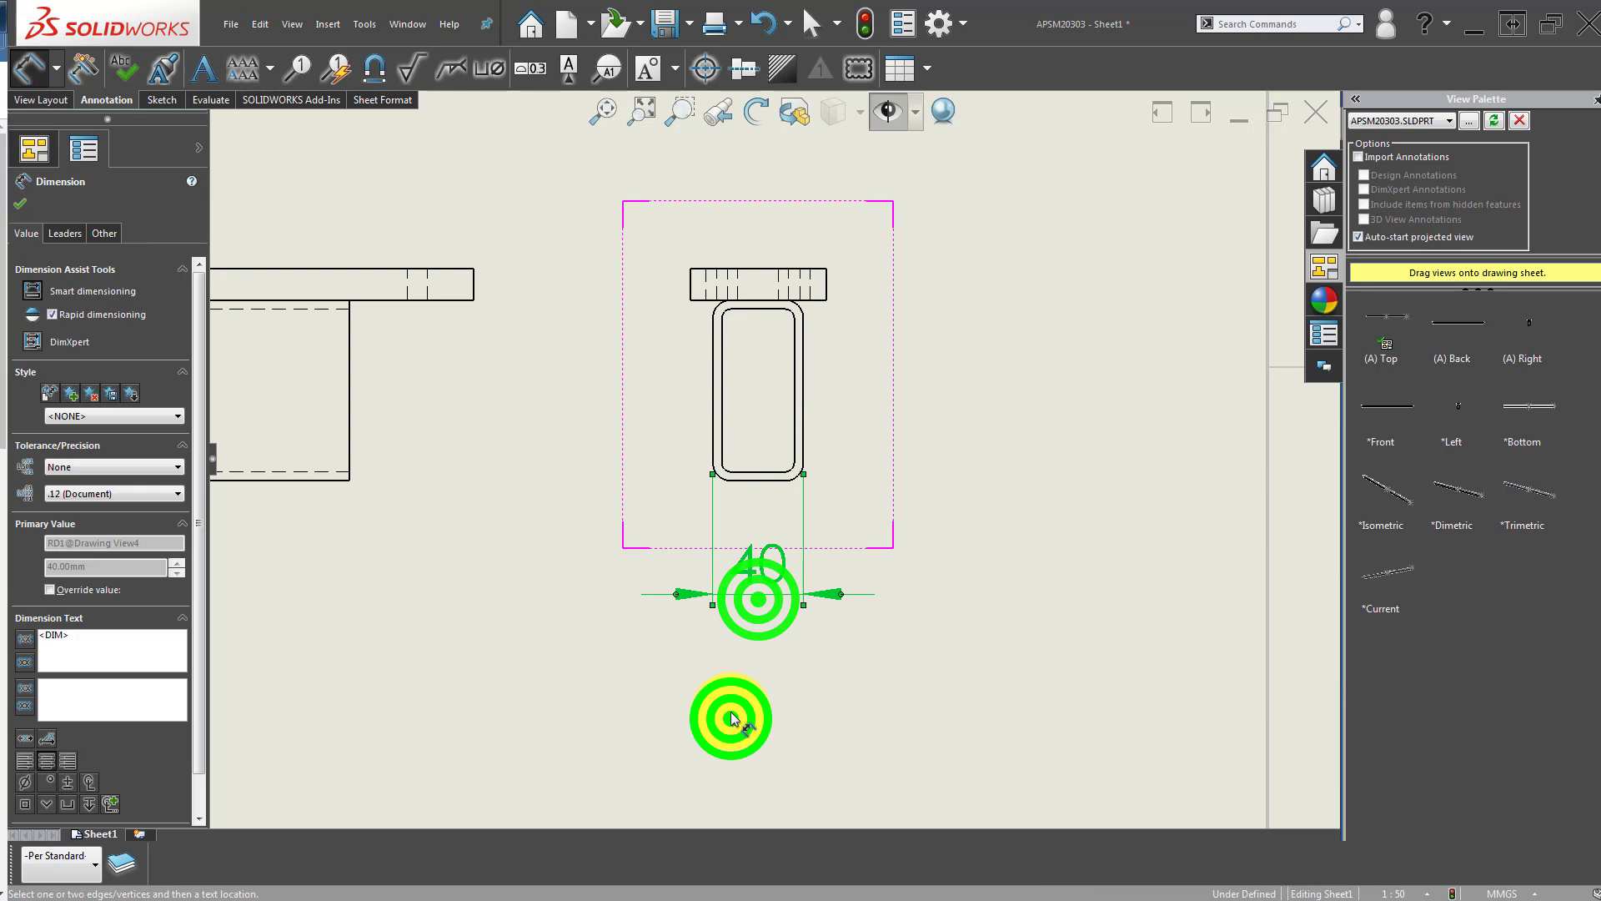
Dimension the tube's full height to the right of the side view and flip the dimension arrows inside.
scroll(777, 502, "down", 3)
left_click(717, 539)
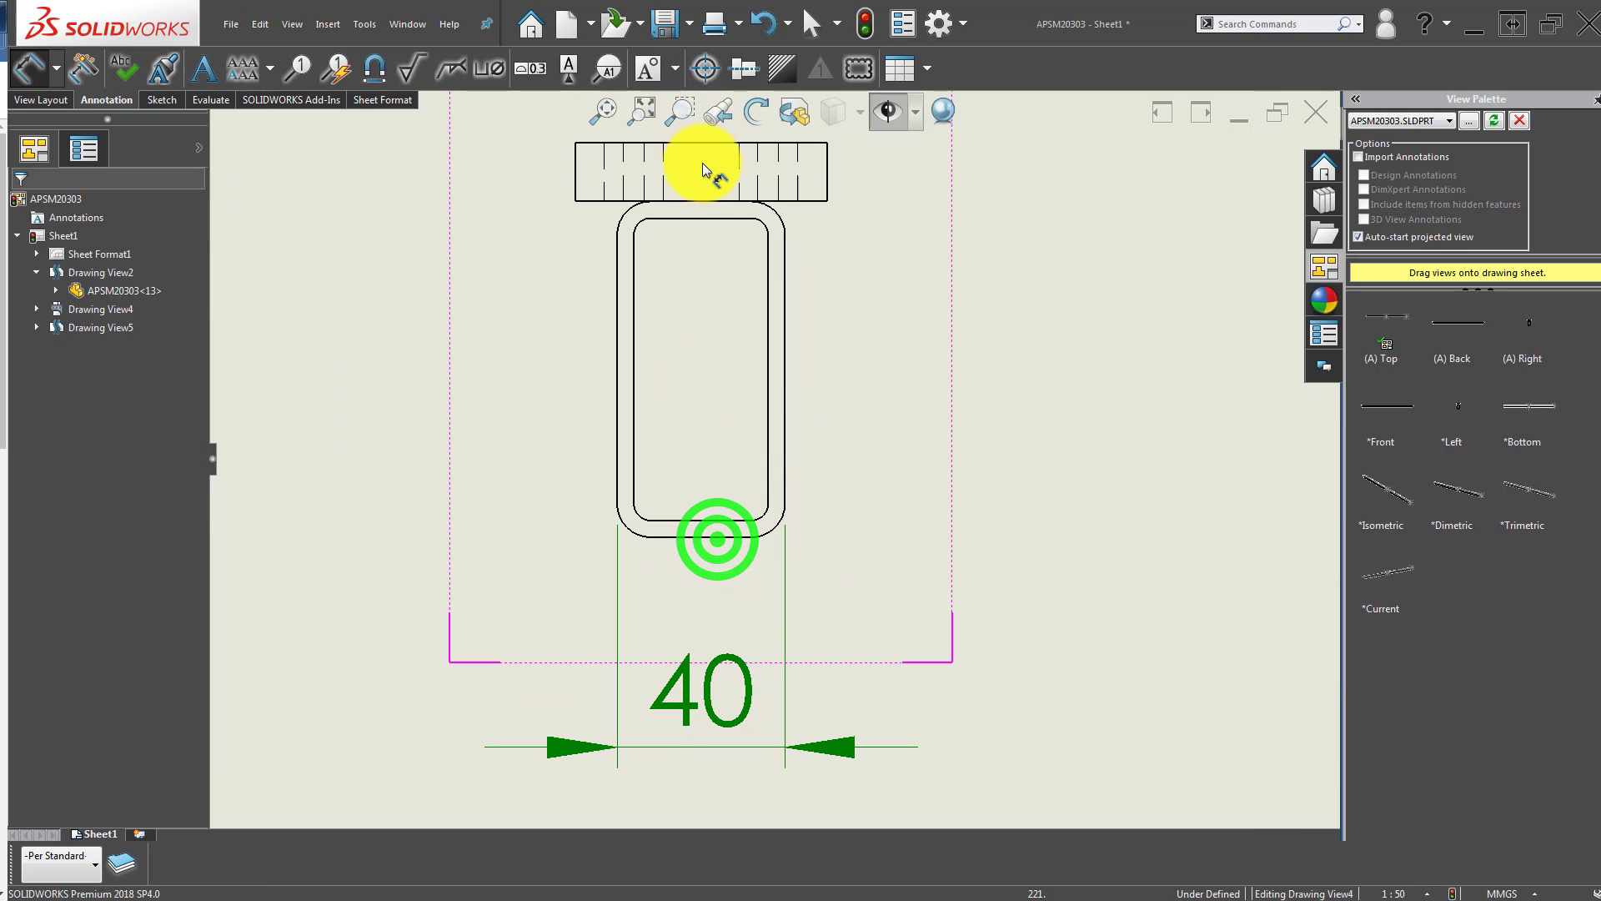
left_click(704, 201)
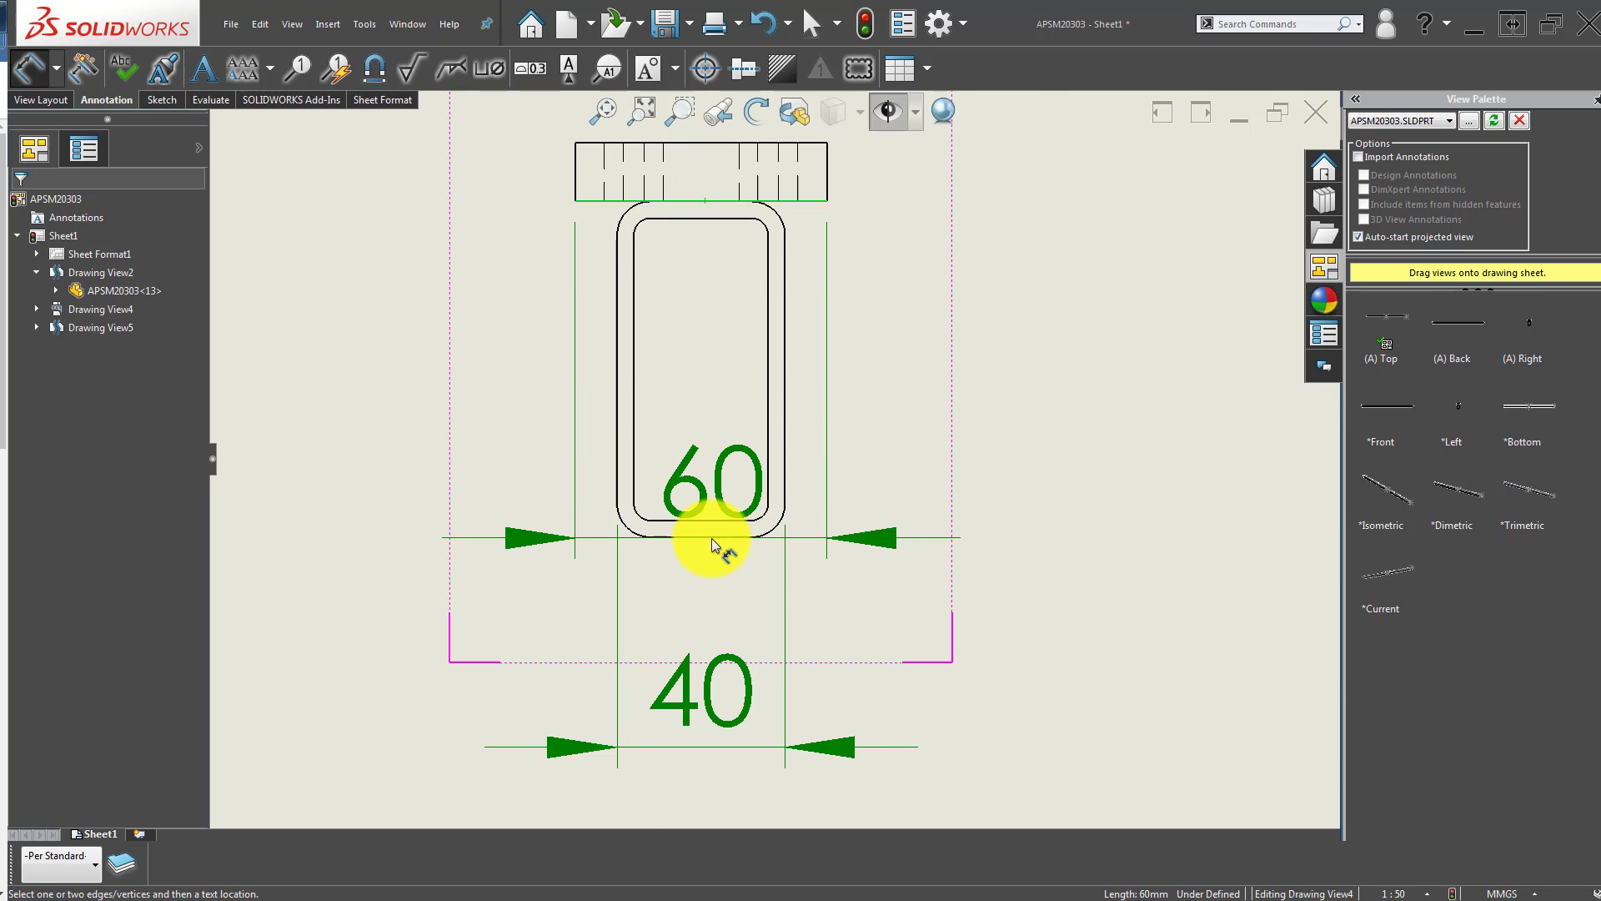
left_click(712, 537)
scroll(892, 450, "up", 1)
left_click(927, 382)
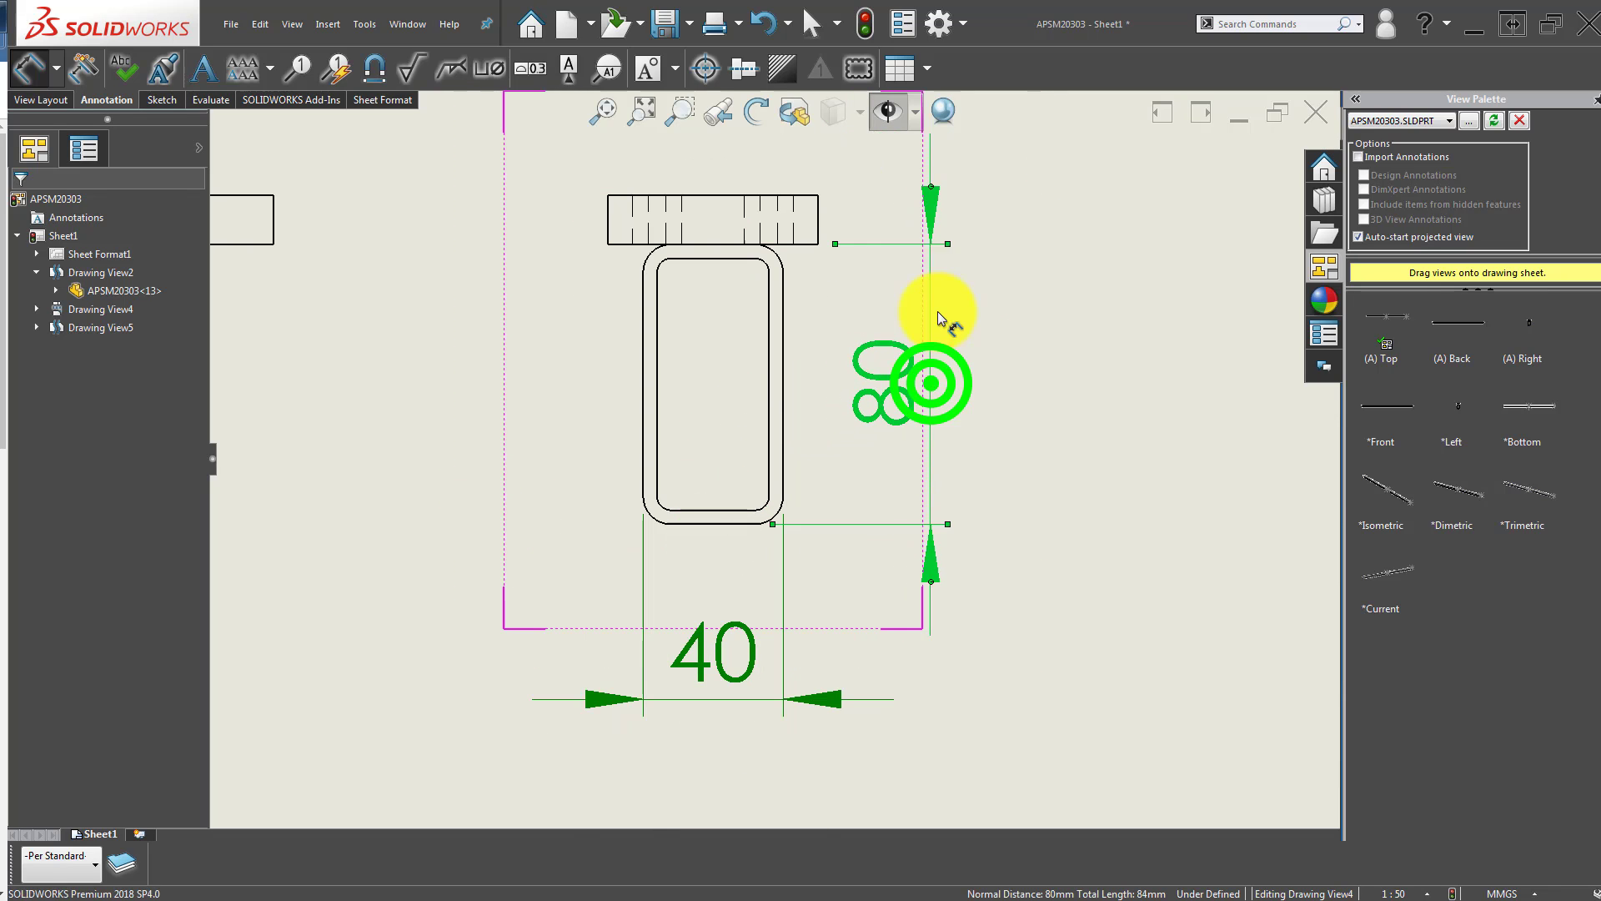
left_click(936, 189)
left_click(1059, 498)
scroll(764, 506, "up", 3)
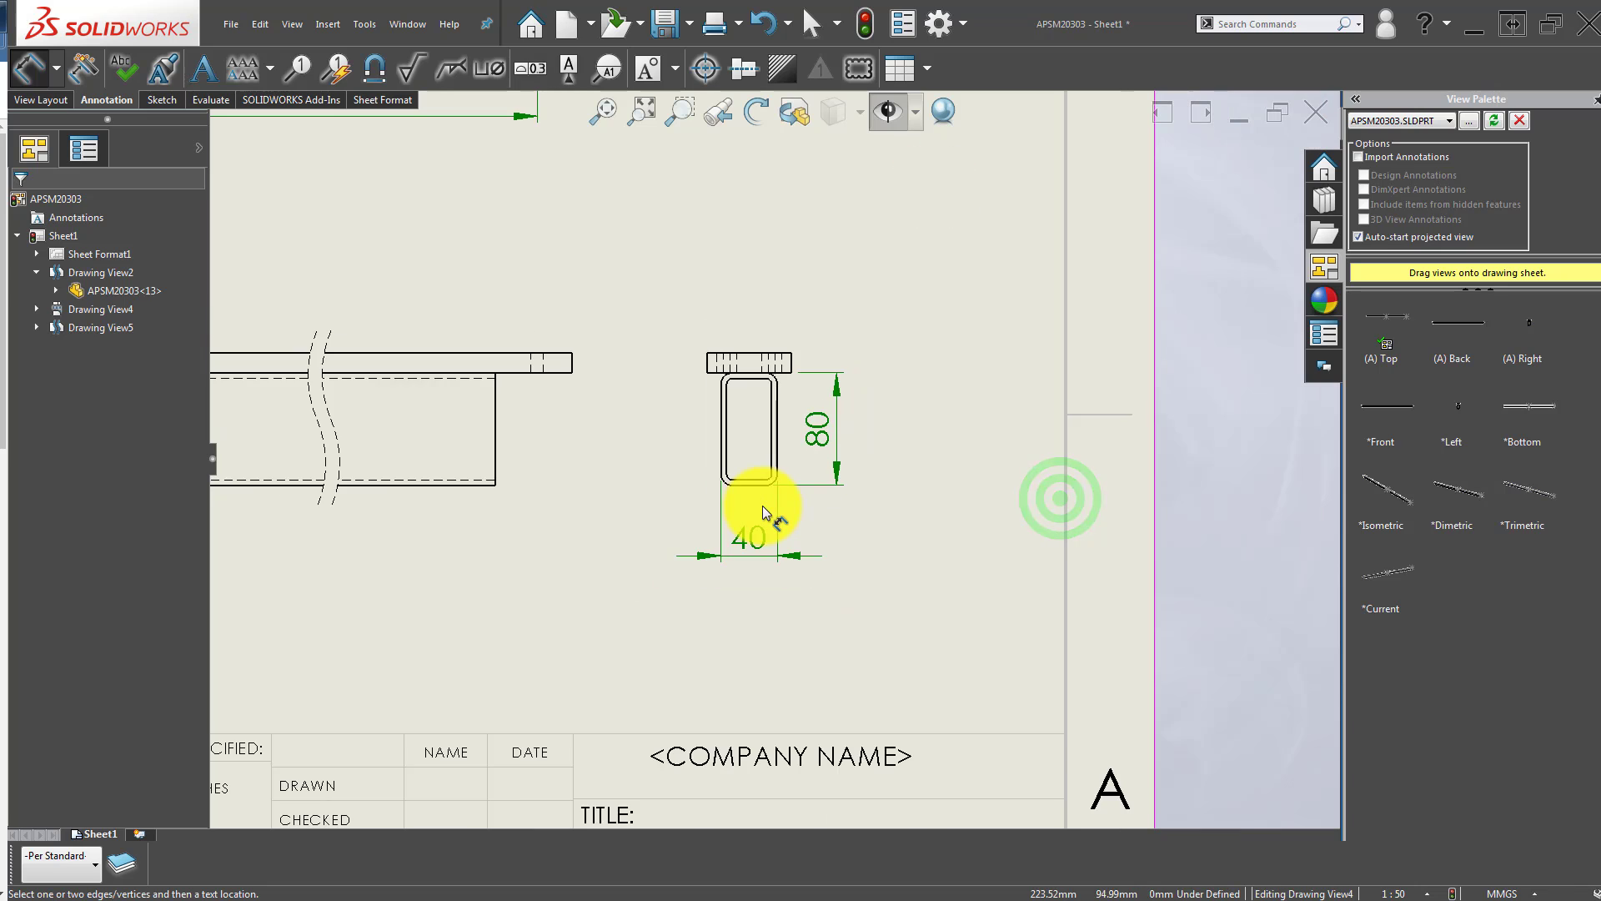
Dimension the tube's wall thickness at its left wall in the side view, placing the dimension left of the tube.
scroll(762, 505, "down", 1)
scroll(643, 511, "up", 2)
scroll(814, 464, "up", 2)
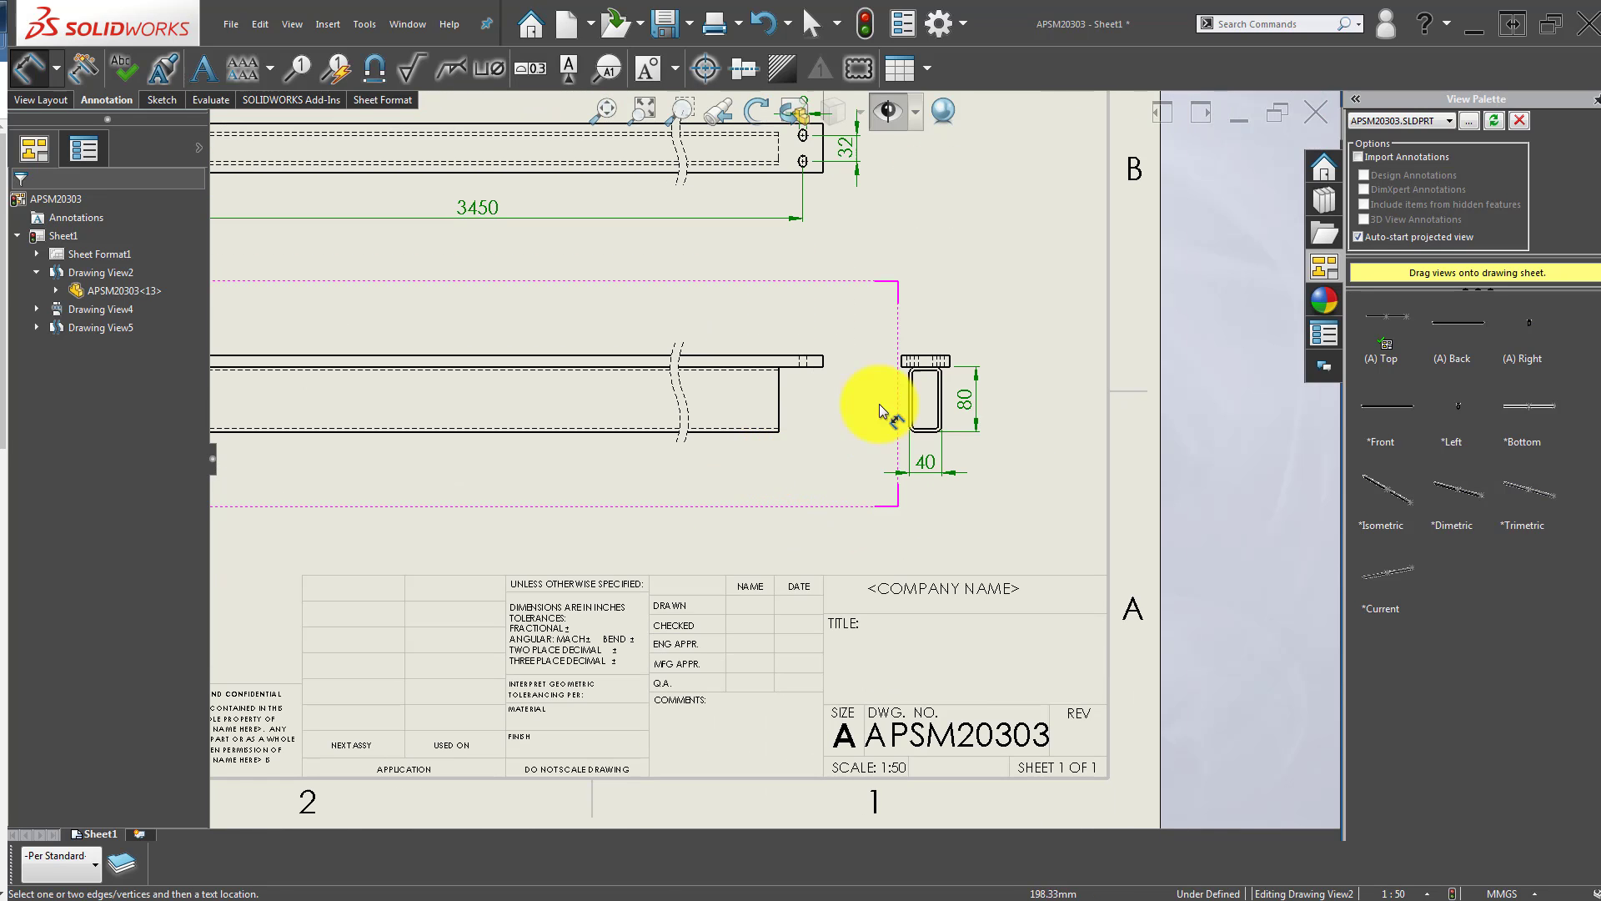
scroll(913, 409, "down", 4)
scroll(875, 391, "down", 1)
scroll(838, 350, "down", 3)
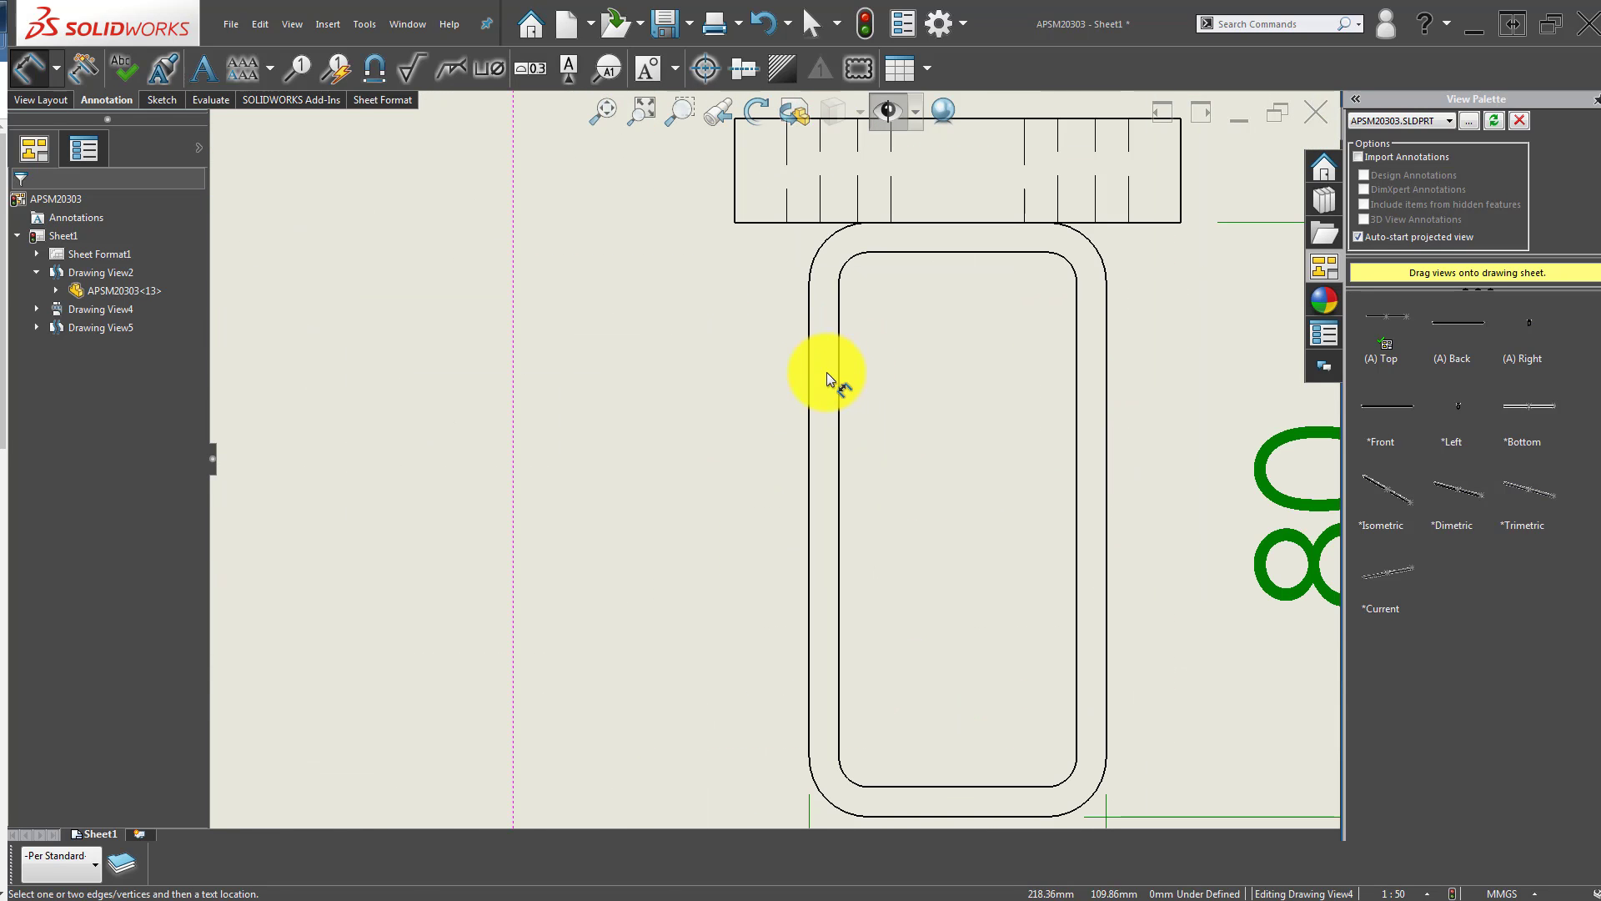
left_click(807, 342)
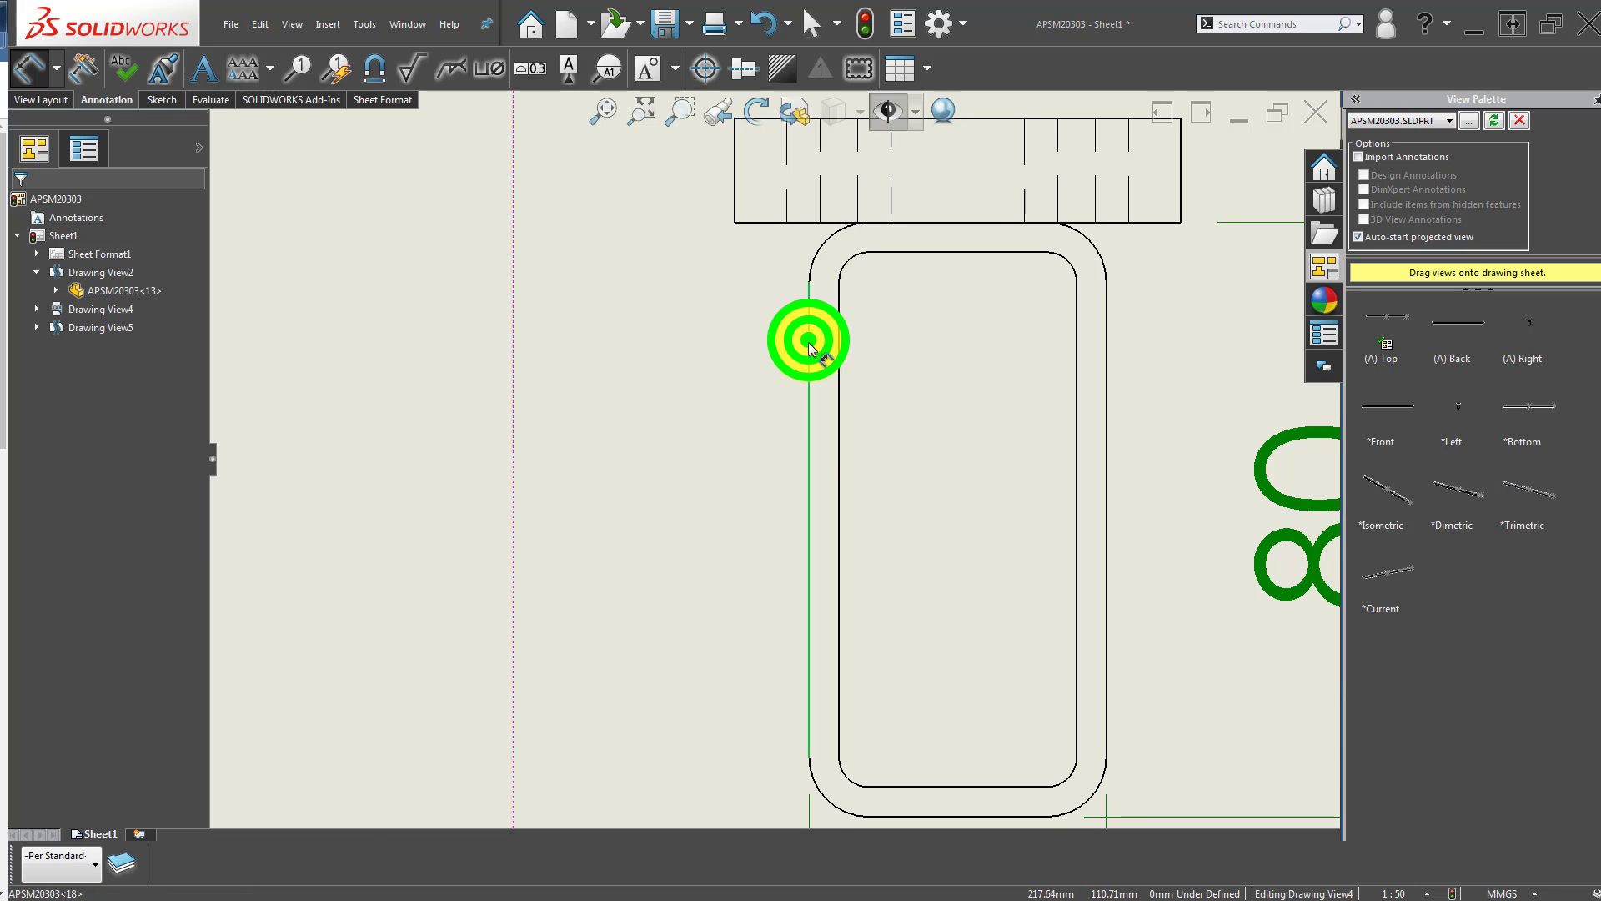
left_click(838, 407)
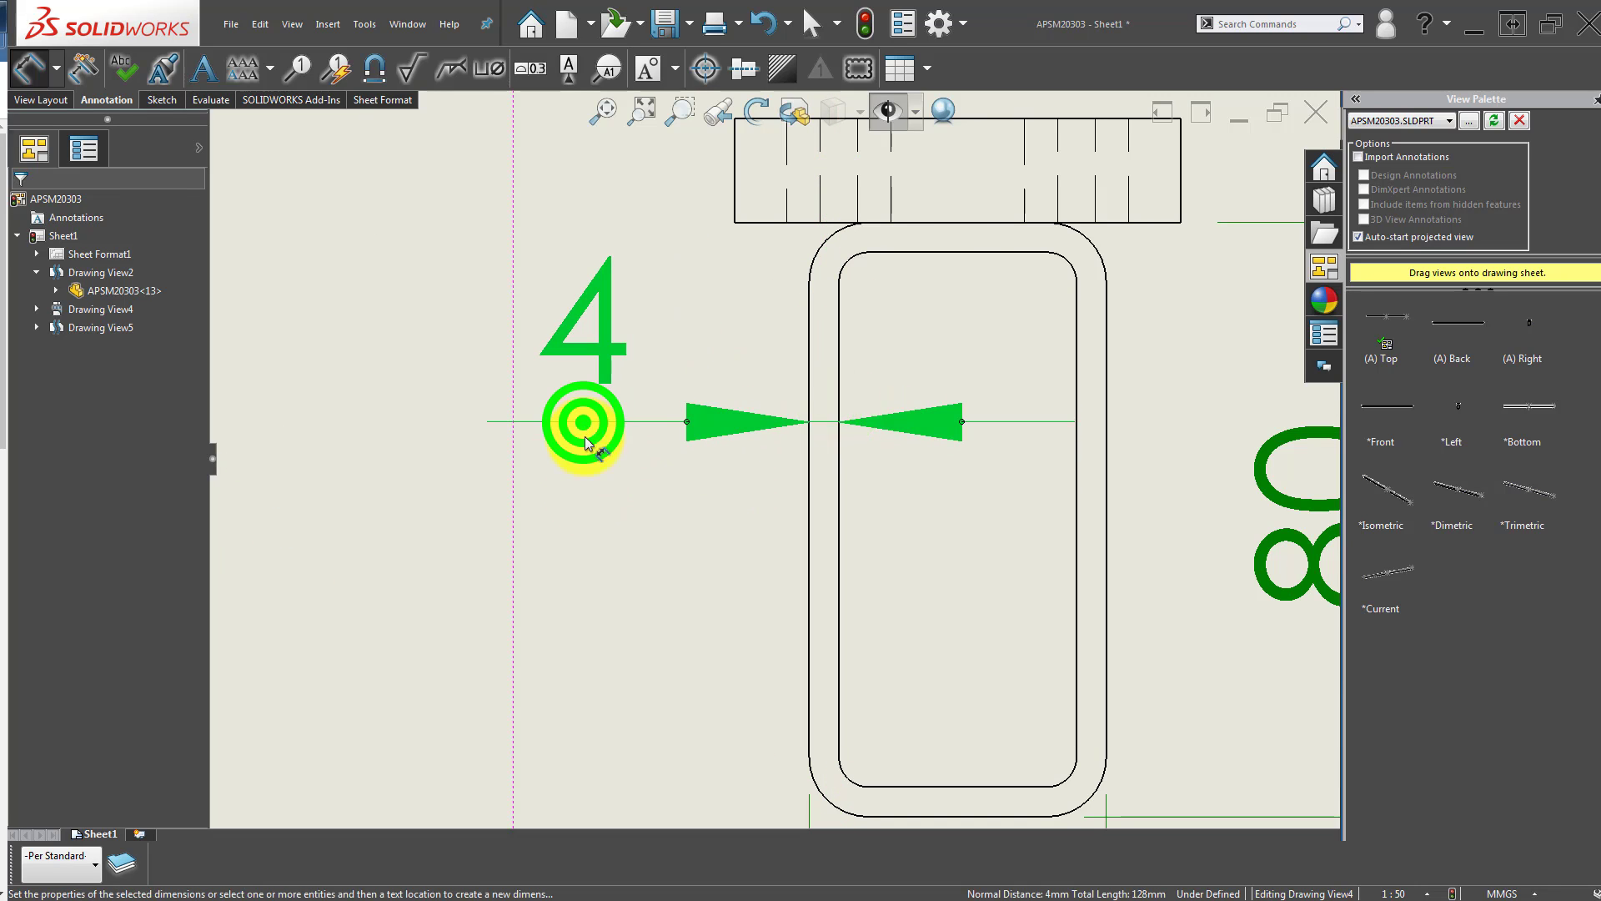
left_click(583, 434)
scroll(583, 534, "up", 4)
left_click(609, 617)
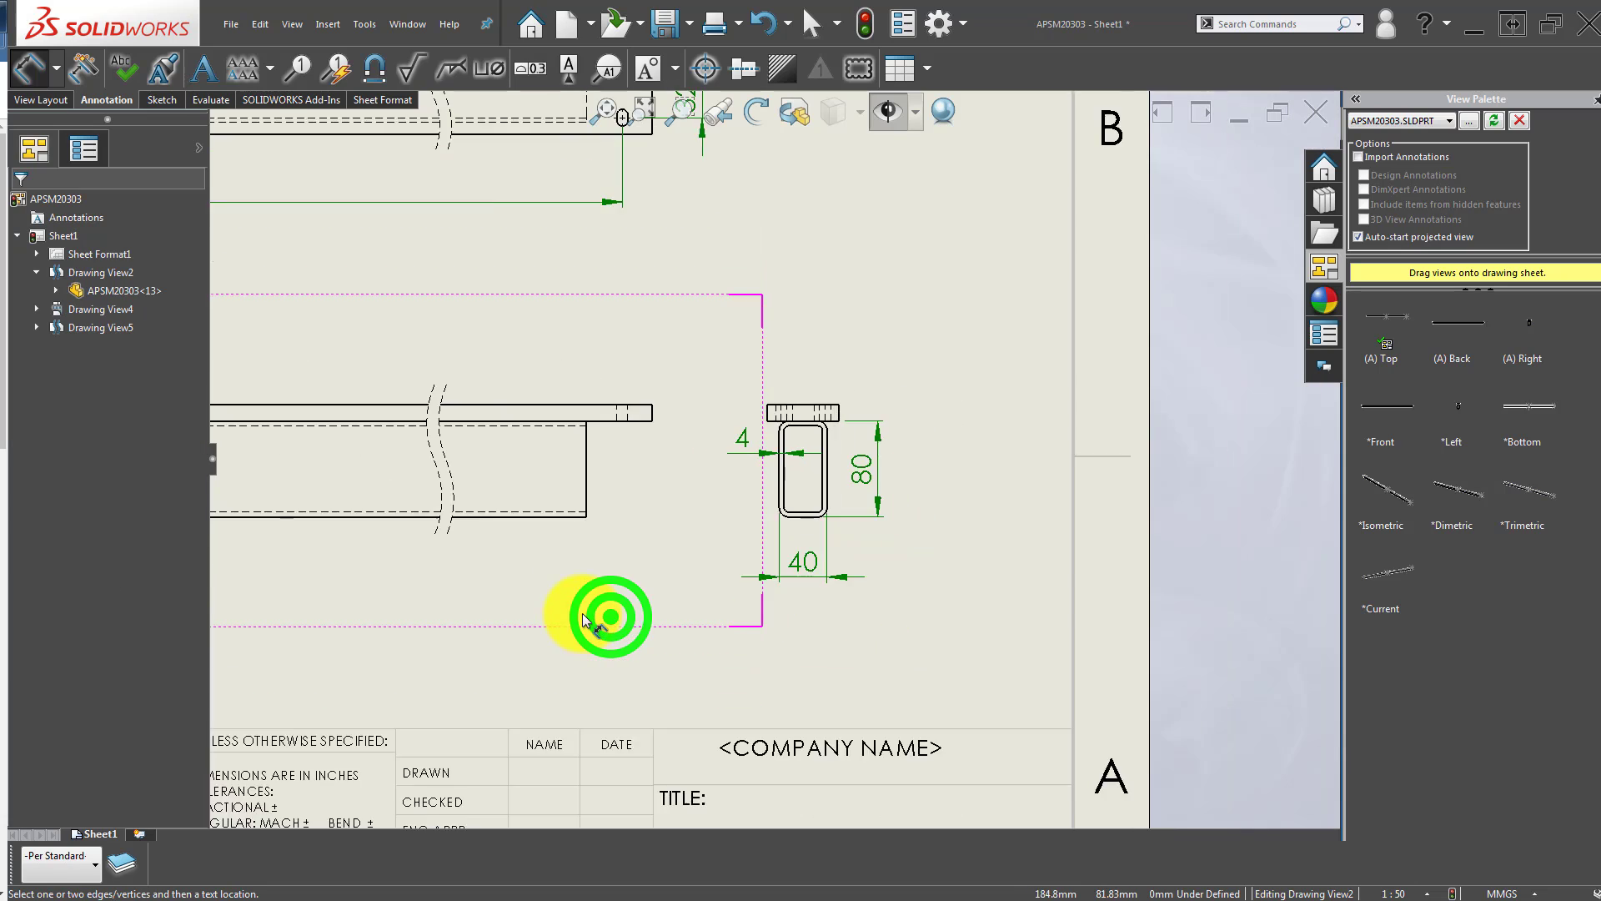
Dimension the tube's overall length between its two end edges, placing the dimension below the front view.
scroll(597, 613, "up", 2)
scroll(597, 600, "up", 4)
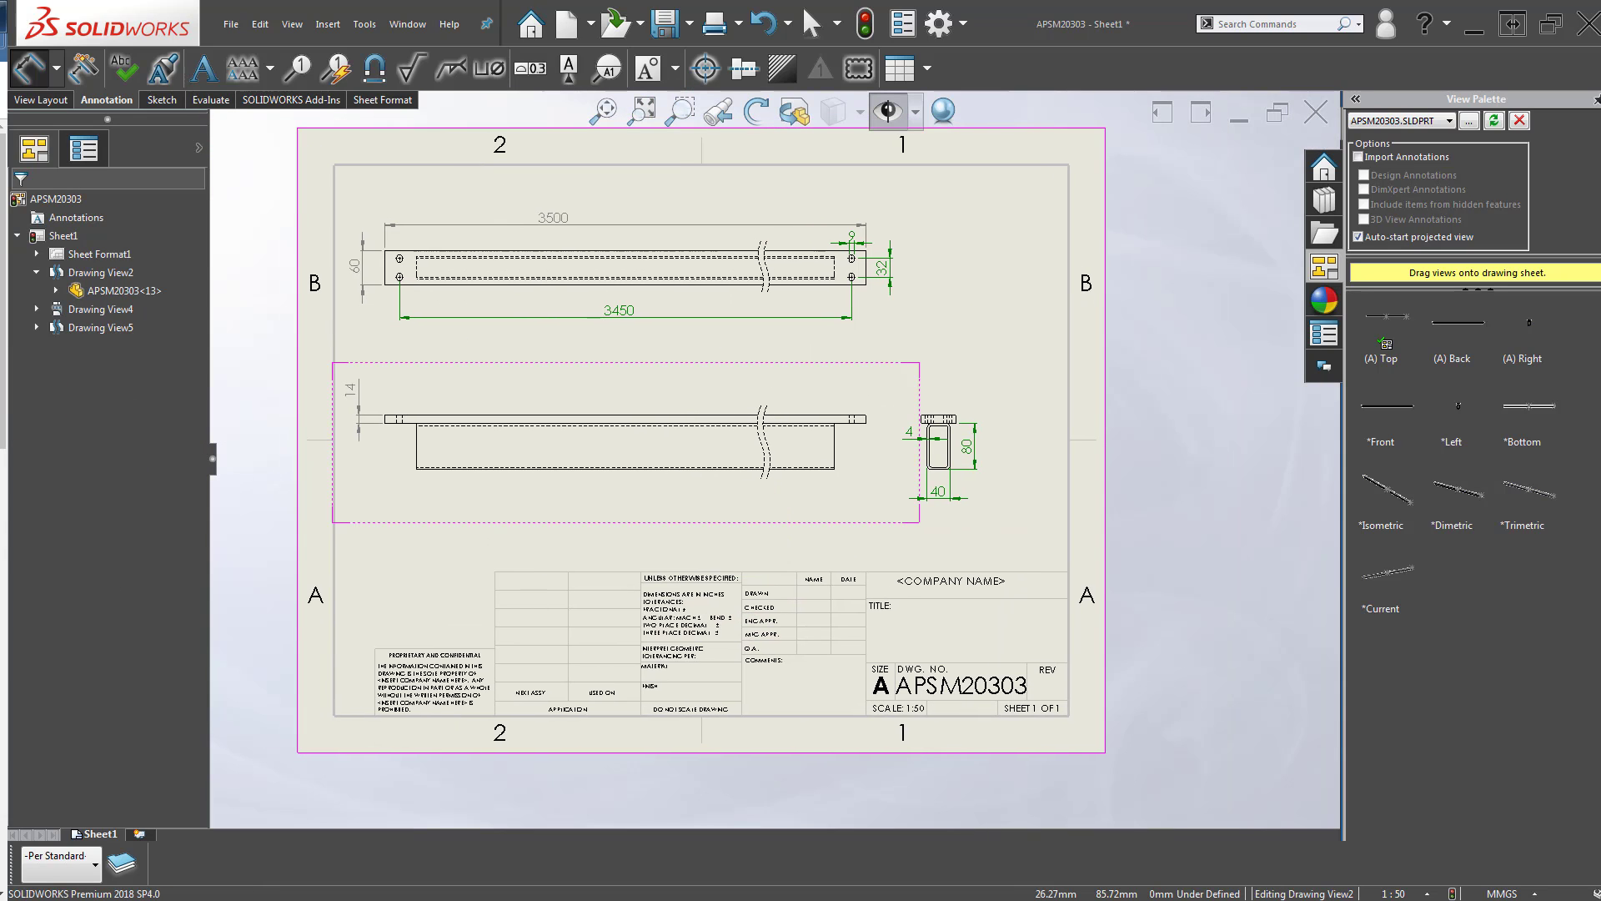
left_click(583, 529)
scroll(388, 454, "down", 1)
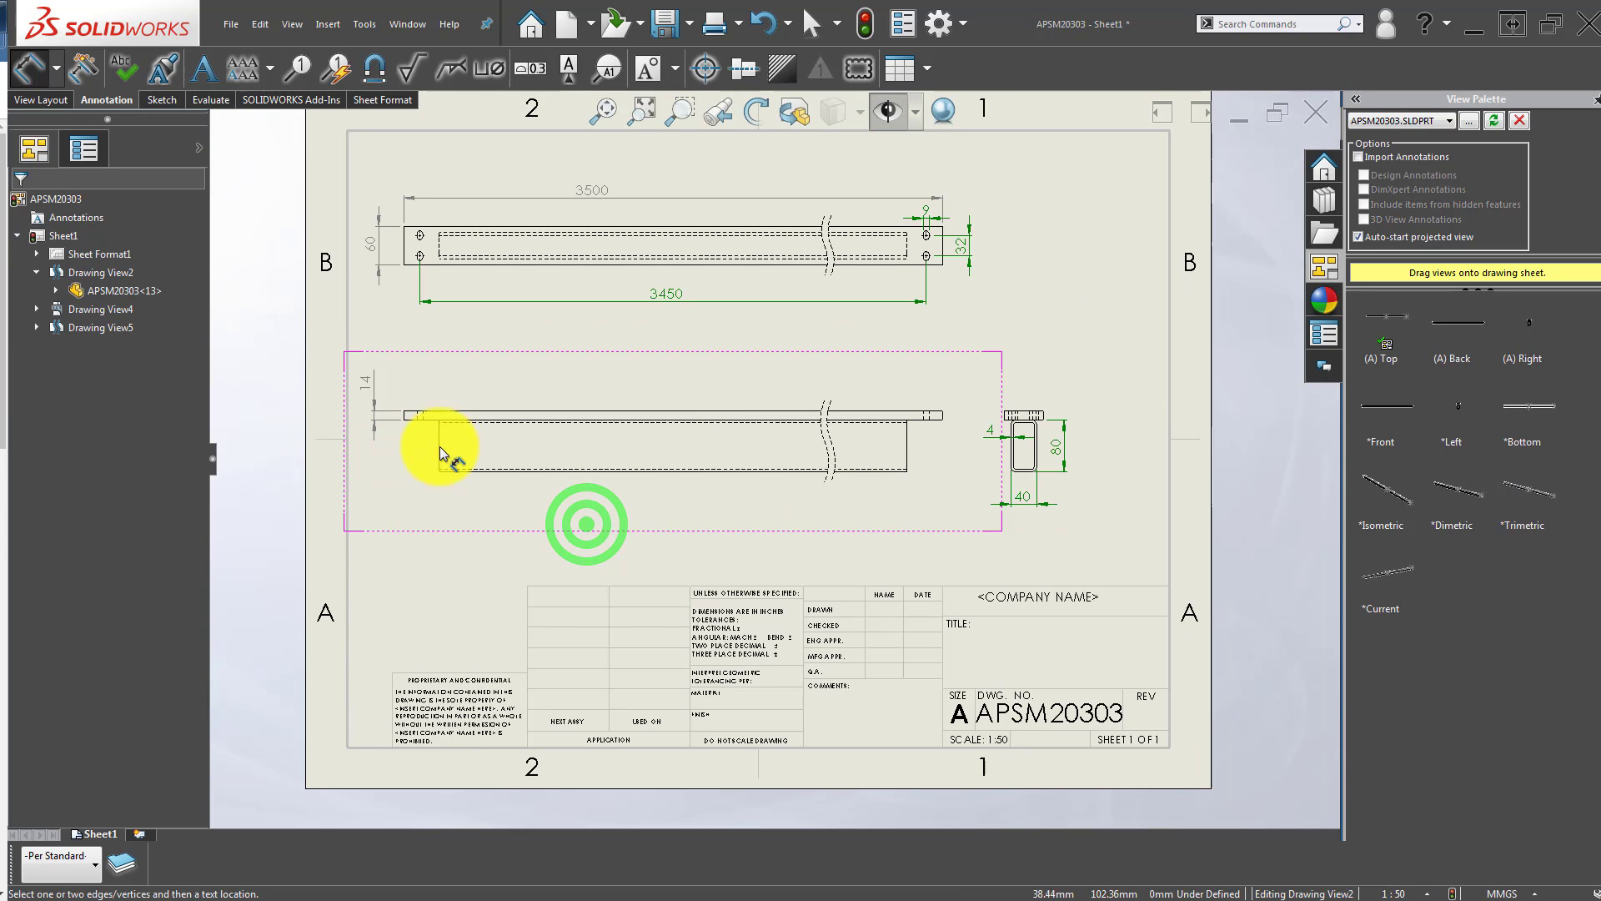
left_click(439, 447)
scroll(912, 490, "down", 2)
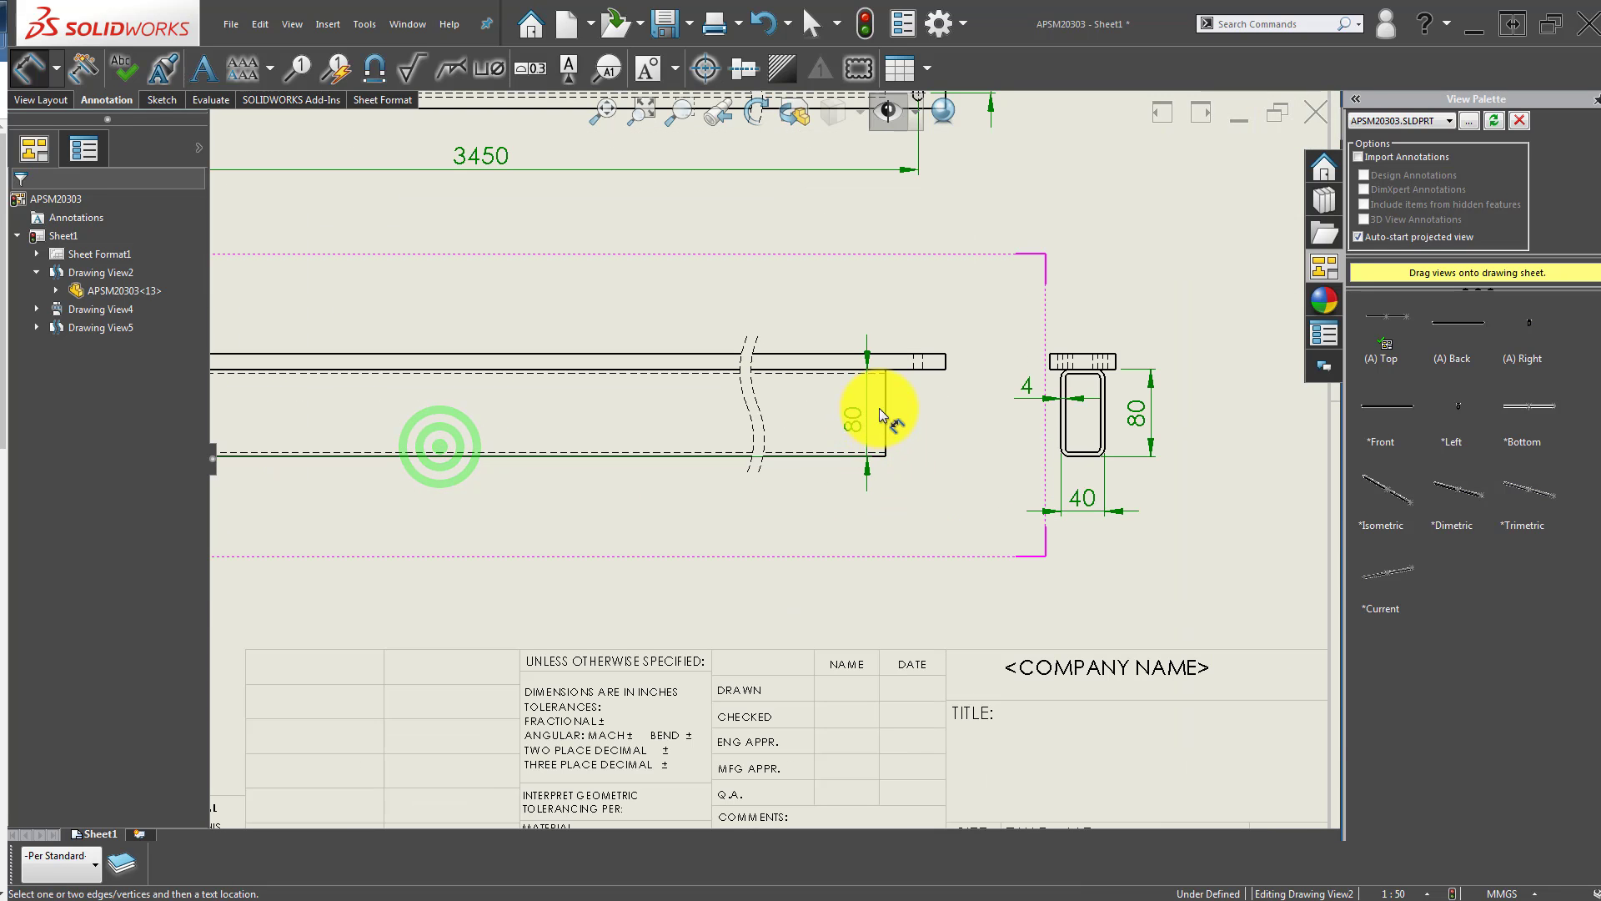
left_click(886, 408)
scroll(476, 567, "up", 2)
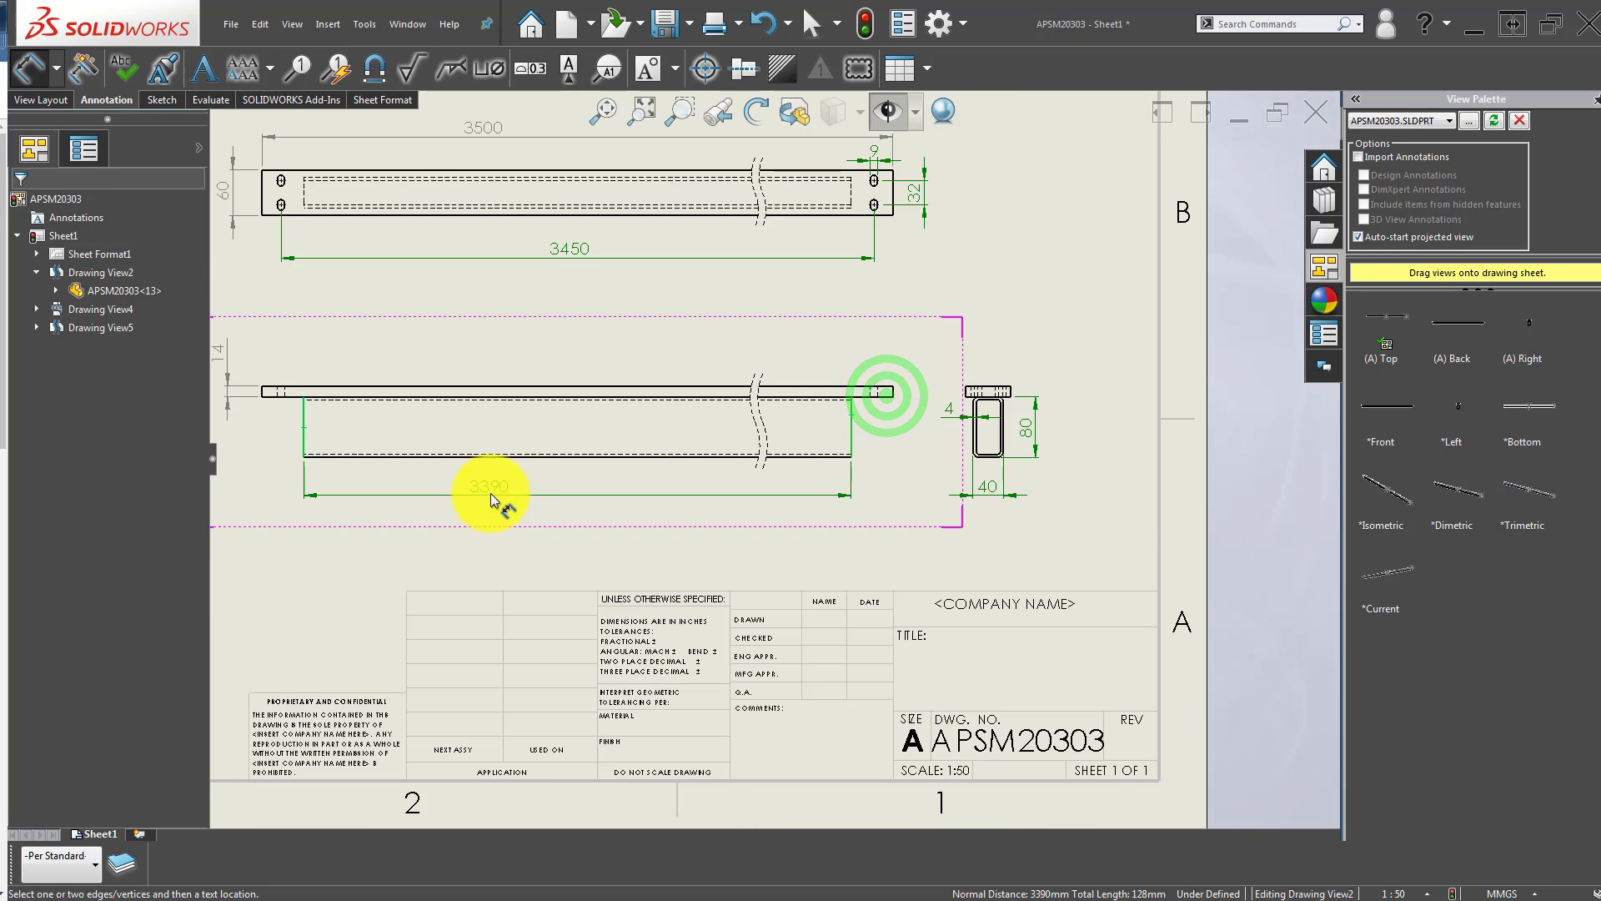
left_click(518, 489)
left_click(342, 552)
Dimension the overhang between the flat bar's left end and the tube's left end, placing the dimension below the front view.
scroll(388, 503, "down", 2)
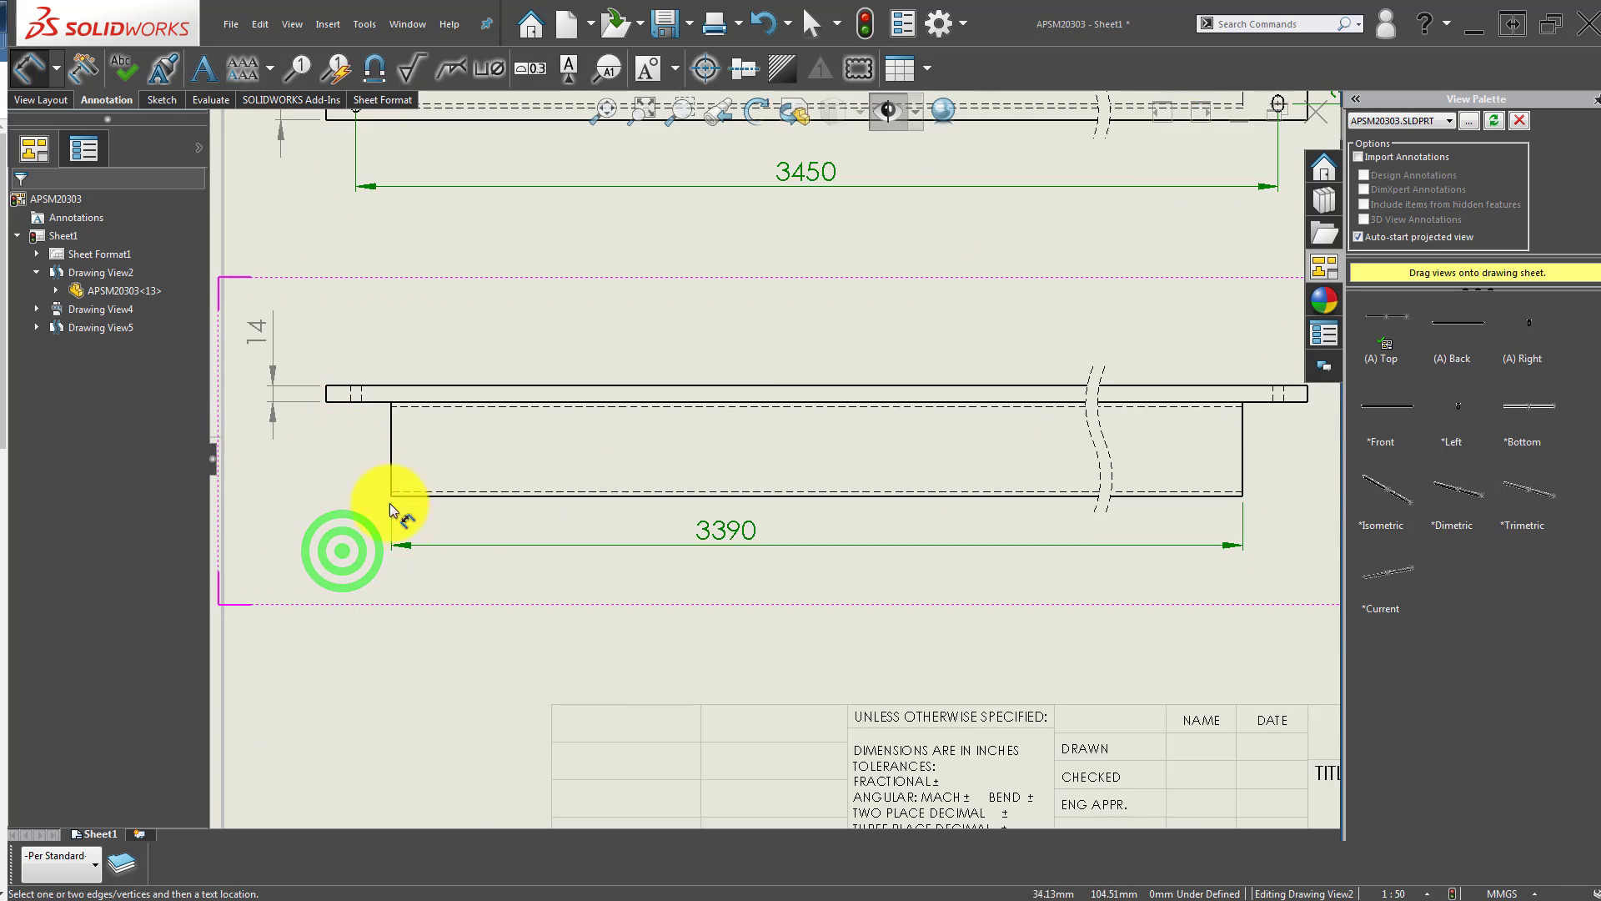
scroll(442, 567, "down", 3)
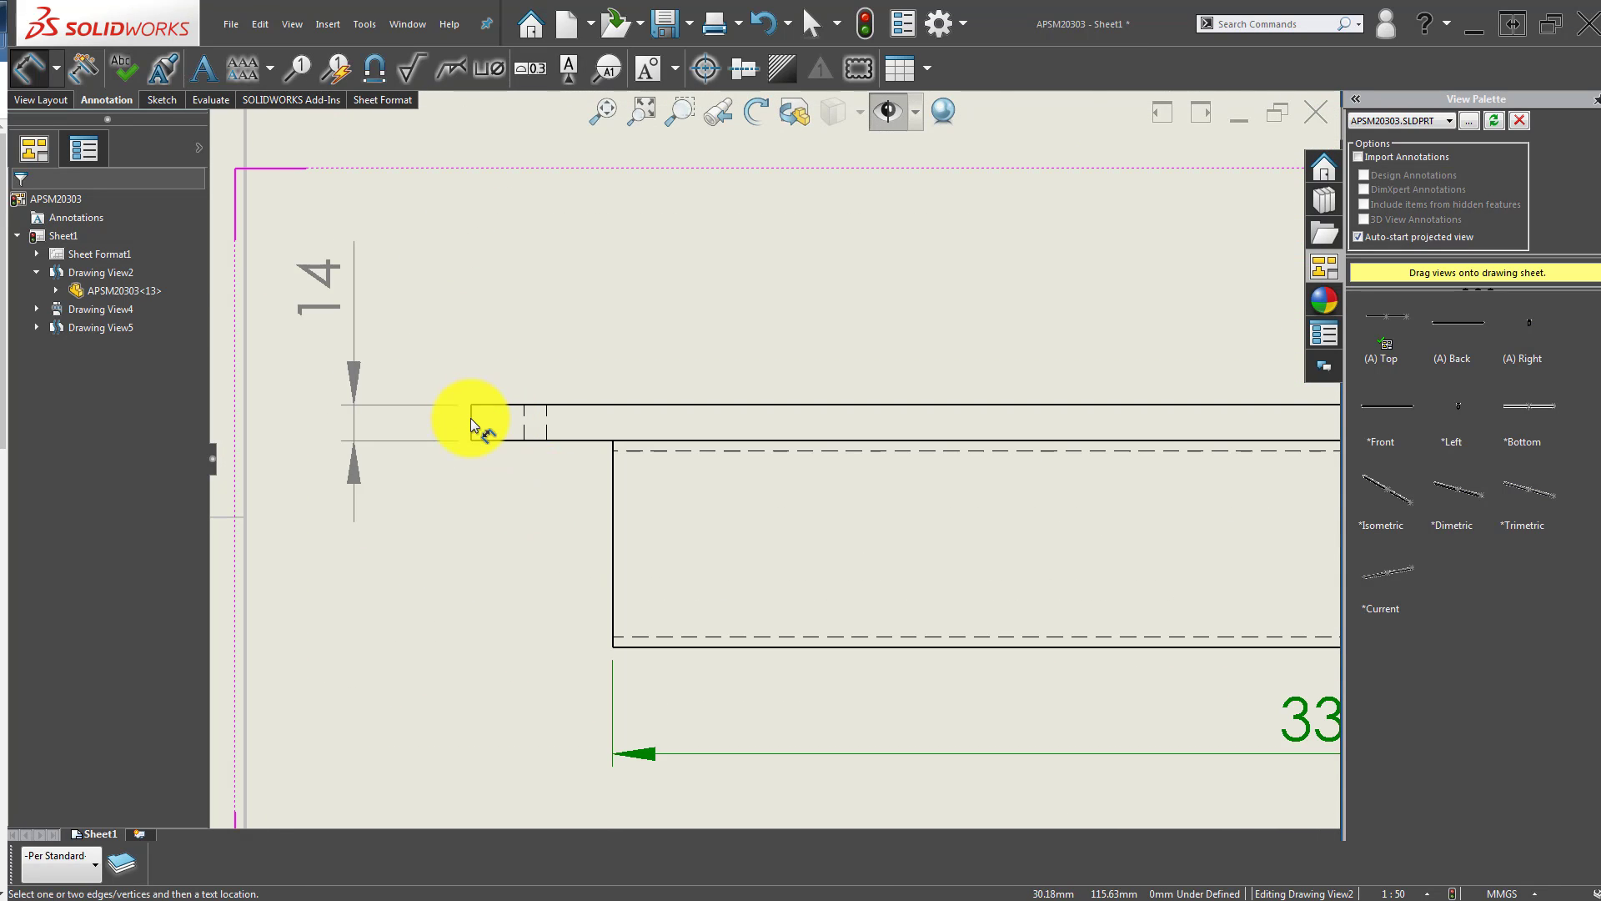
left_click(470, 418)
left_click(613, 509)
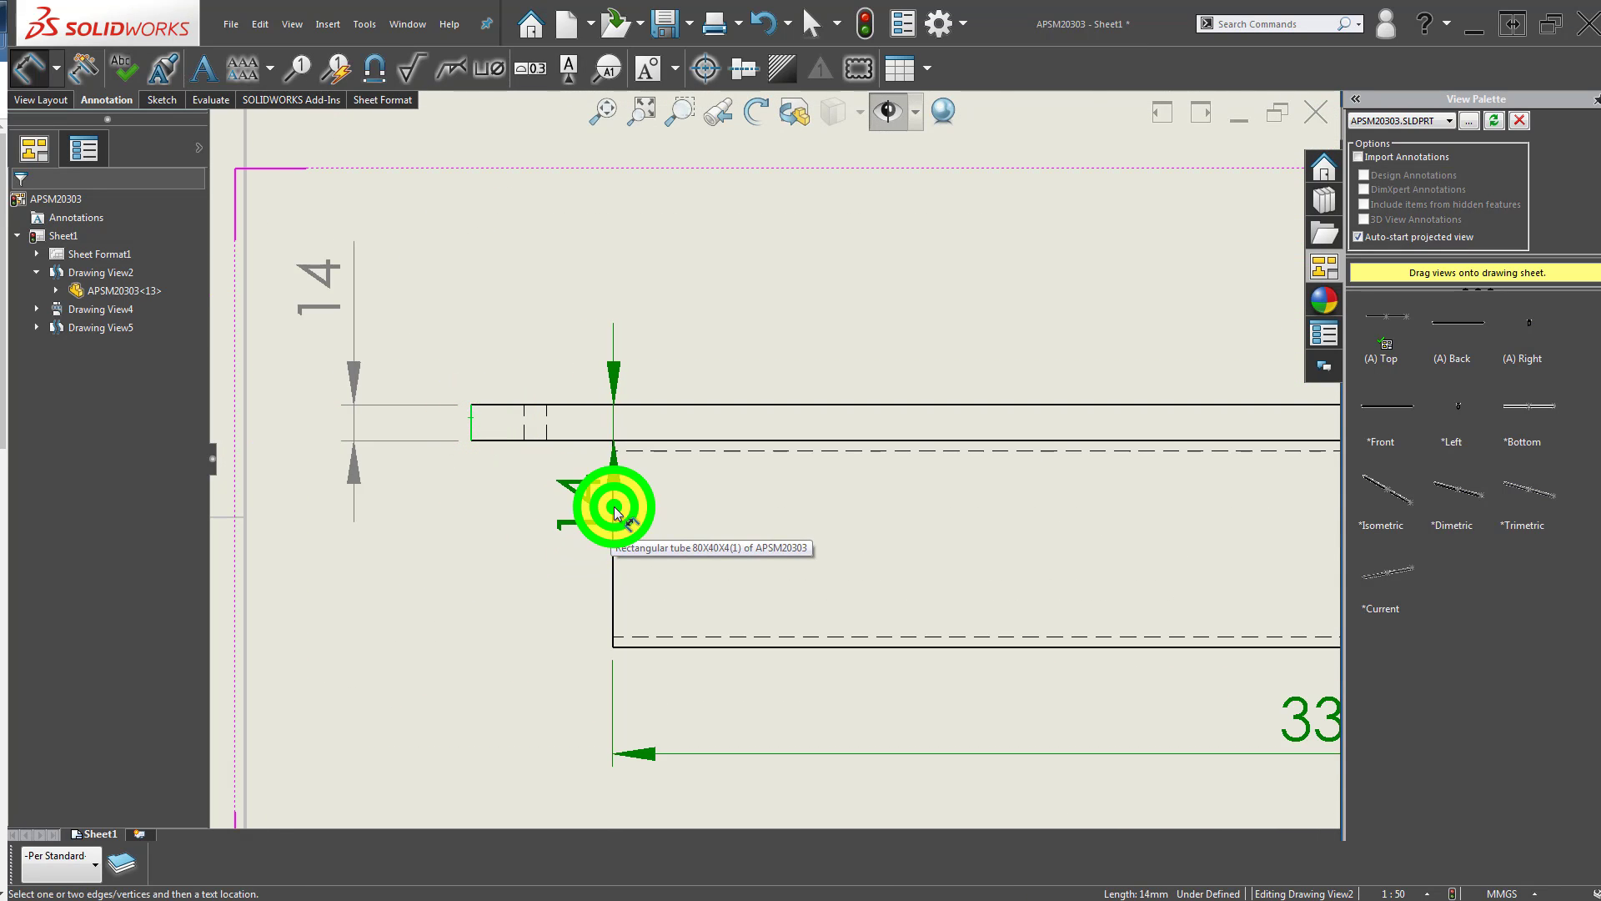
scroll(505, 647, "up", 2)
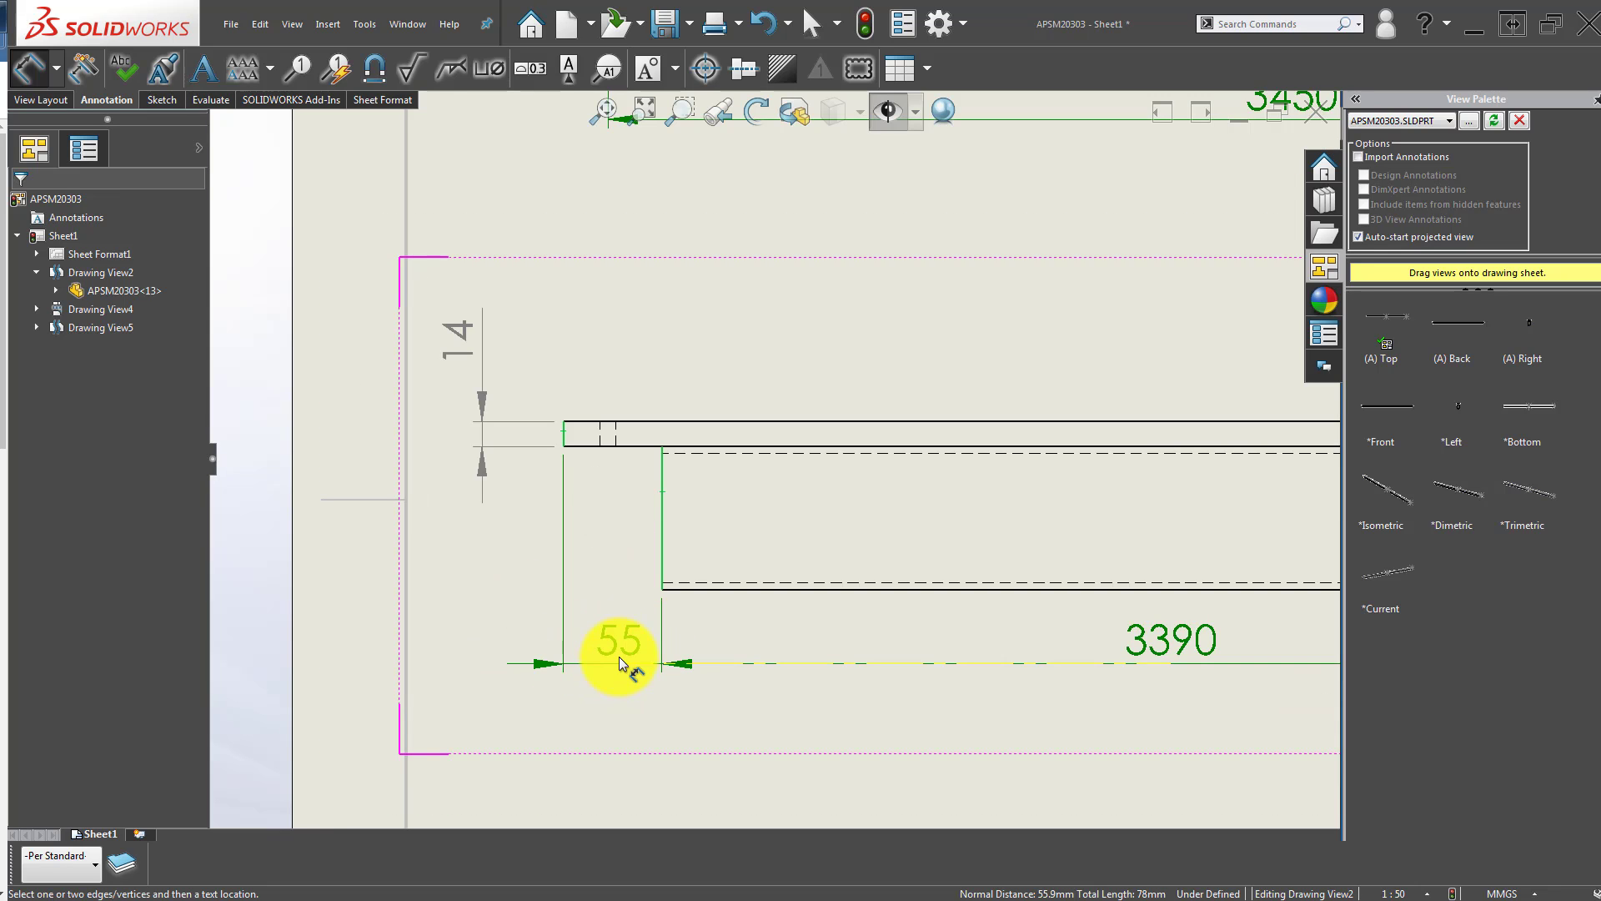
left_click(619, 657)
left_click(609, 659)
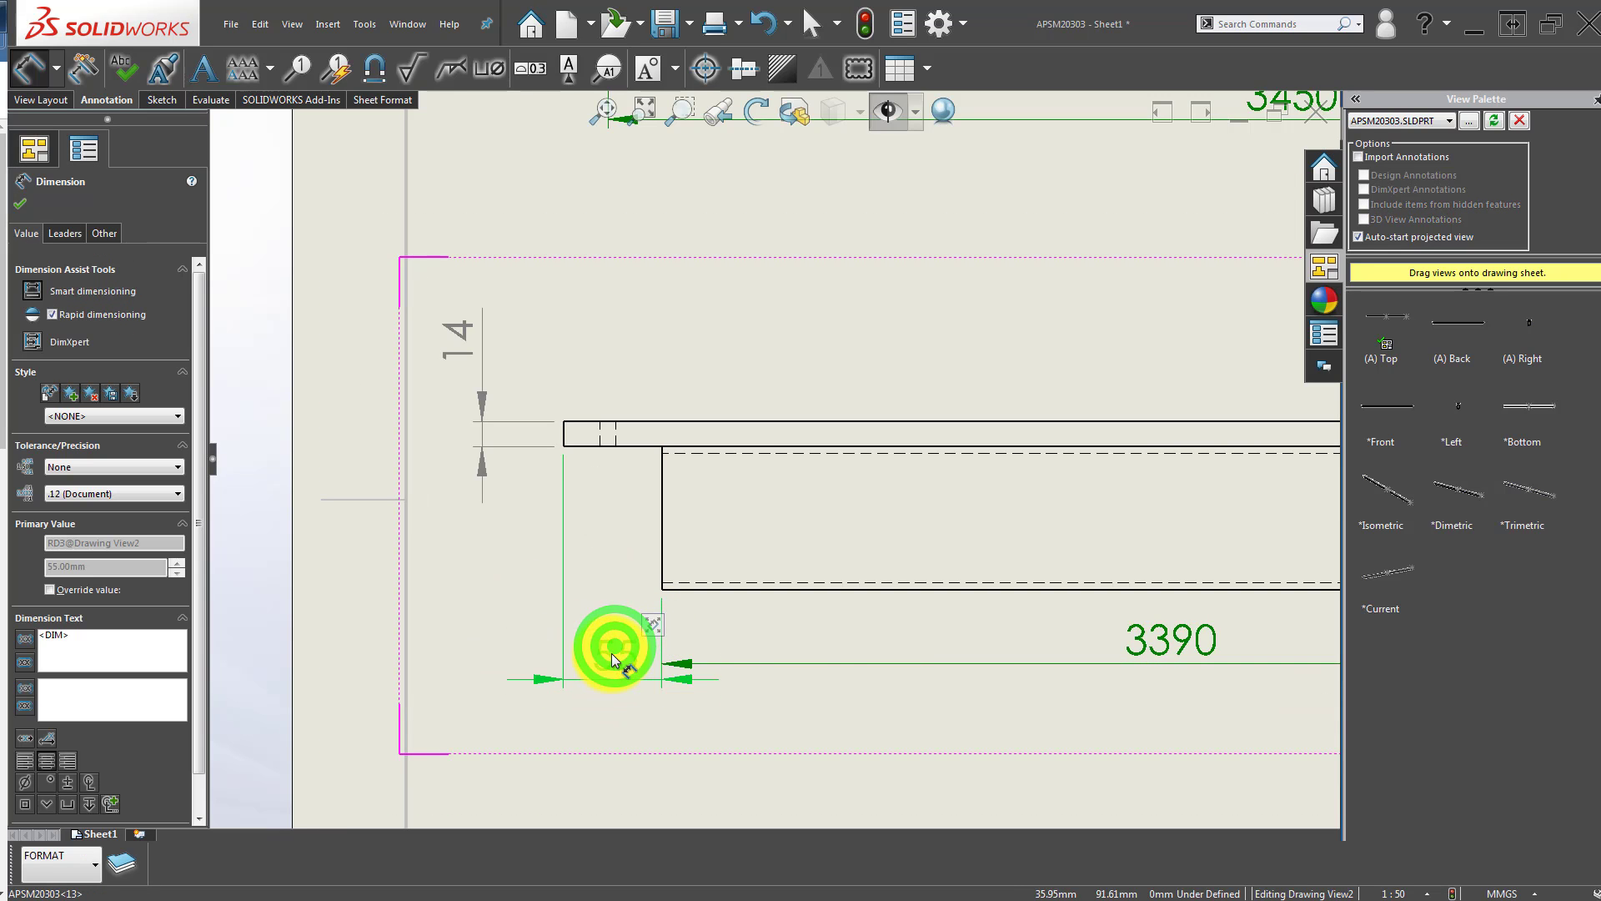
left_click(615, 696)
Dimension the overhang between the tube's right end and the flat bar's right end, placing the dimension below the front view.
scroll(904, 597, "up", 5)
middle_click_drag(788, 563, 501, 525)
scroll(795, 438, "down", 5)
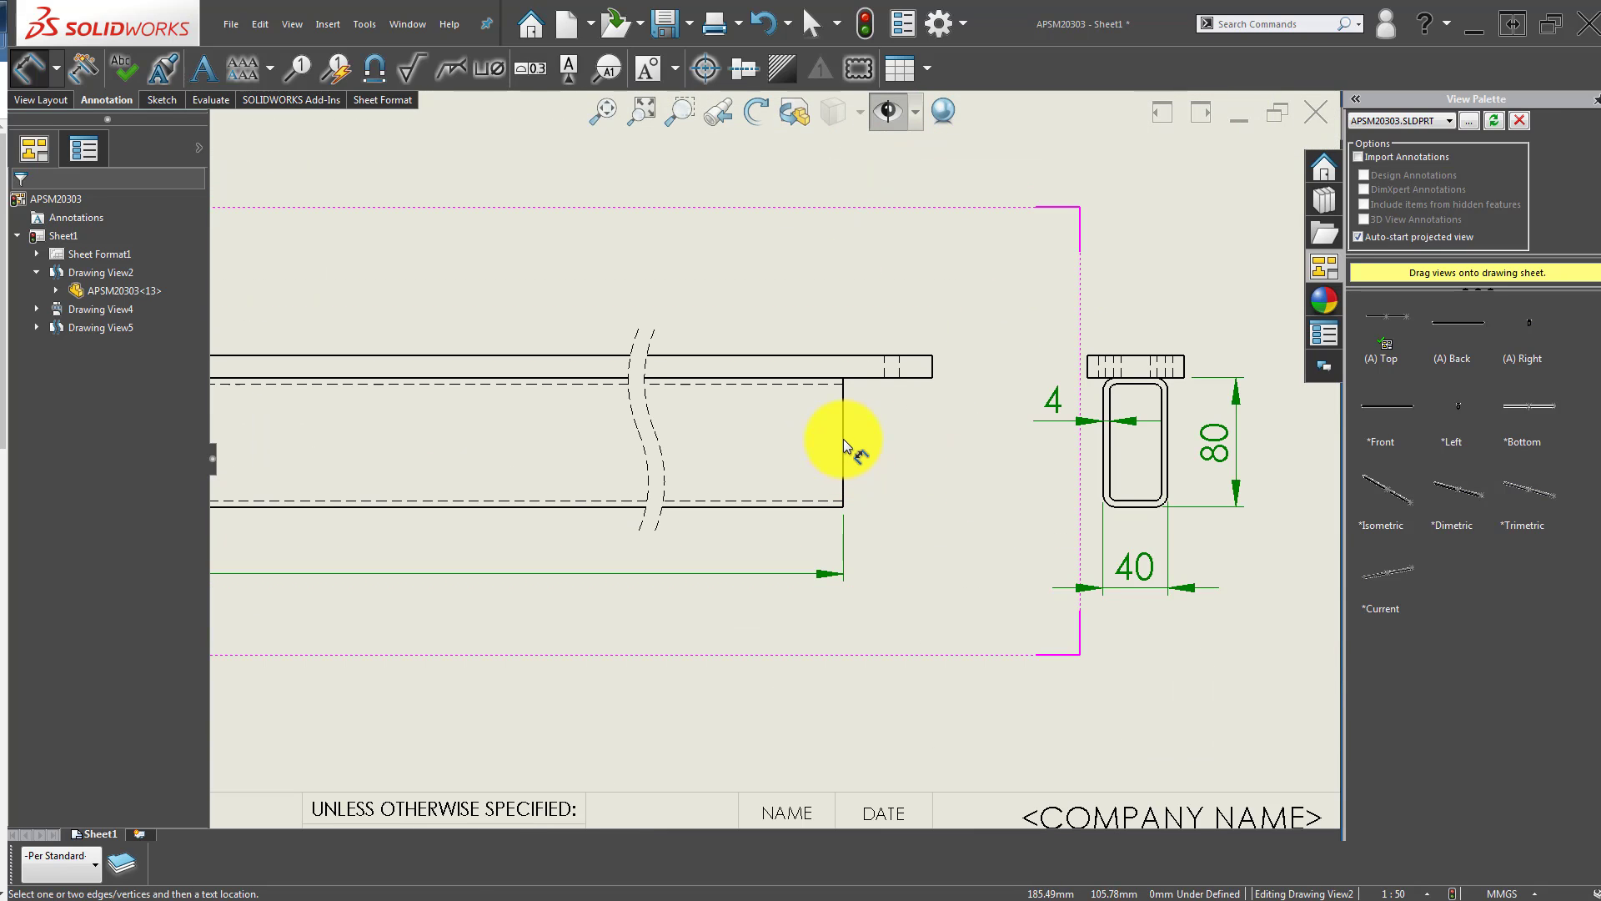
left_click(843, 439)
left_click(933, 364)
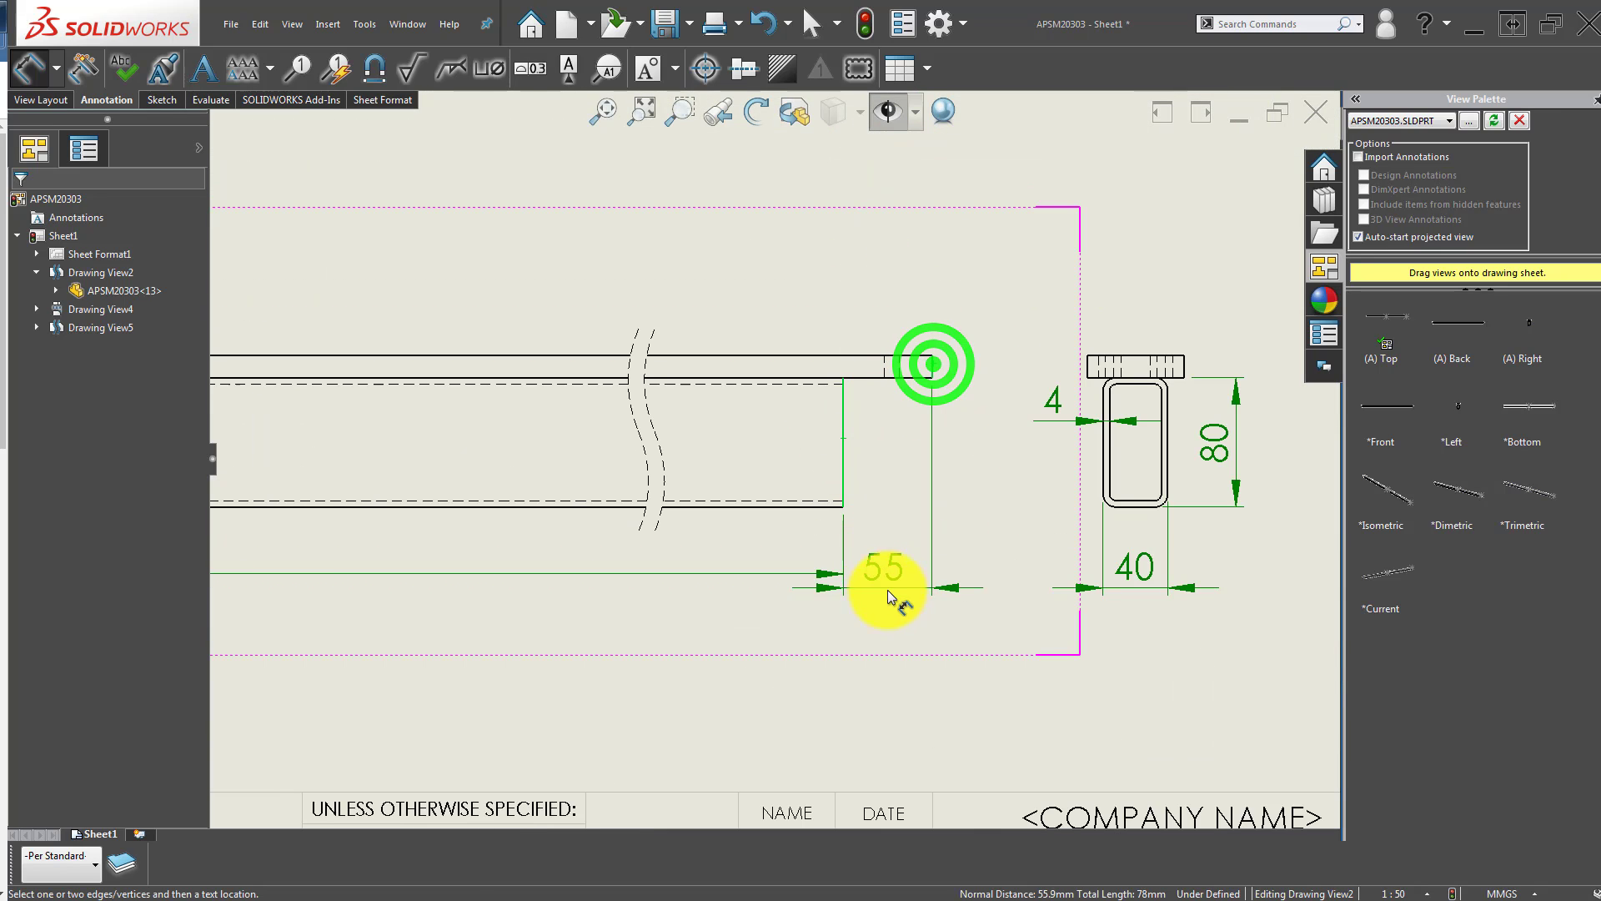
left_click(883, 564)
left_click(822, 629)
scroll(600, 617, "up", 5)
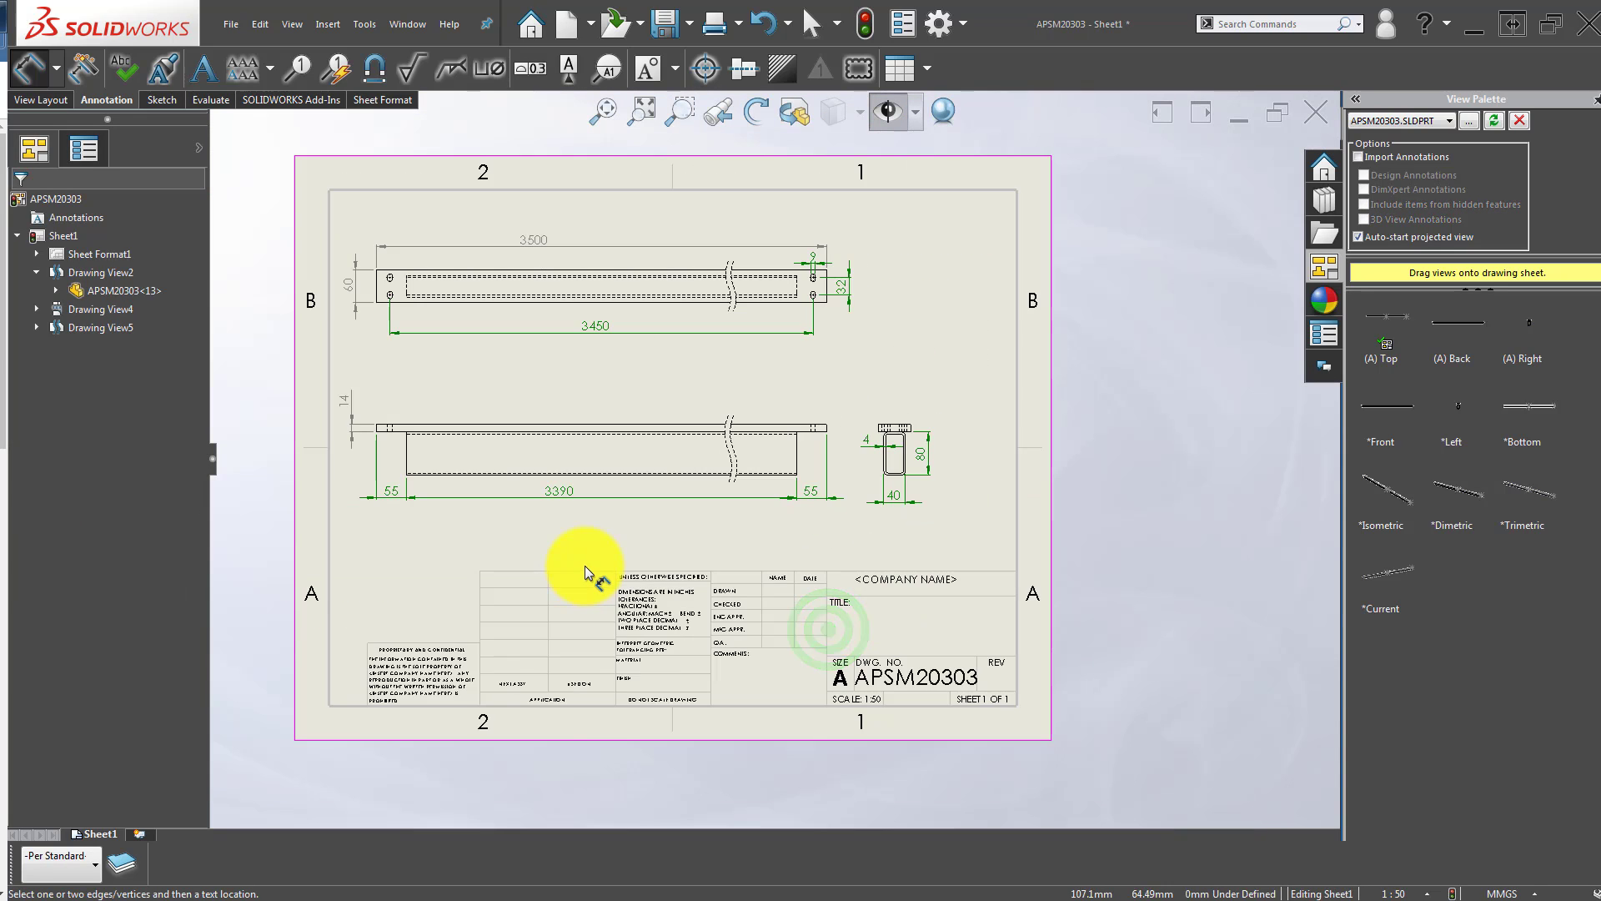
Enclose the tube's overall length dimension below the front view in parentheses as a reference dimension.
scroll(667, 517, "down", 3)
left_click(652, 454)
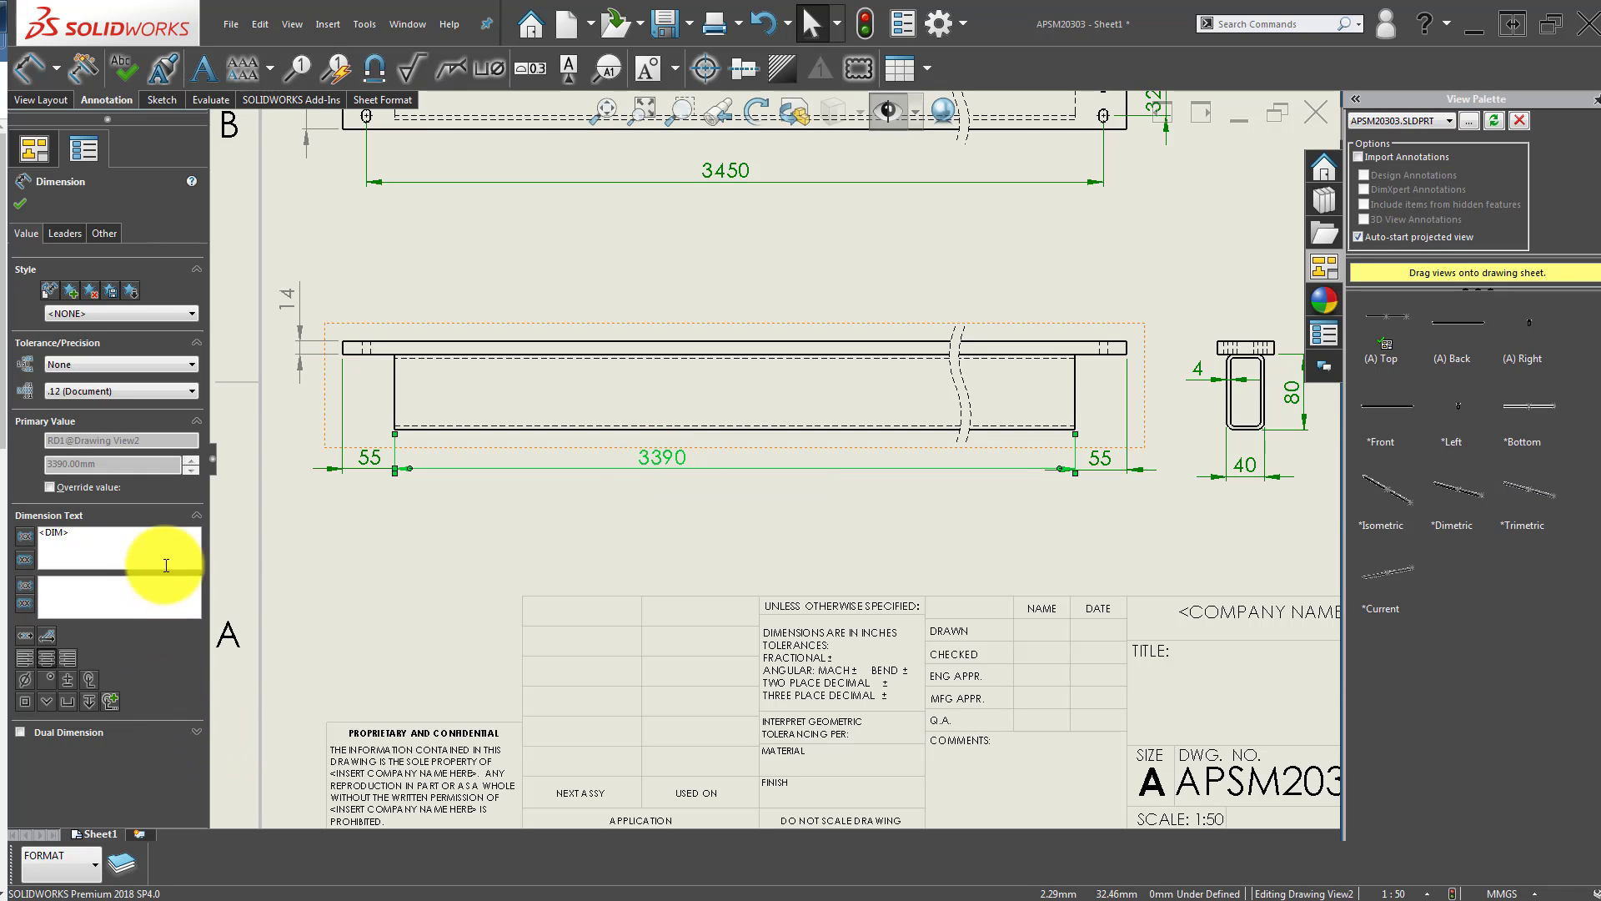
left_click(24, 557)
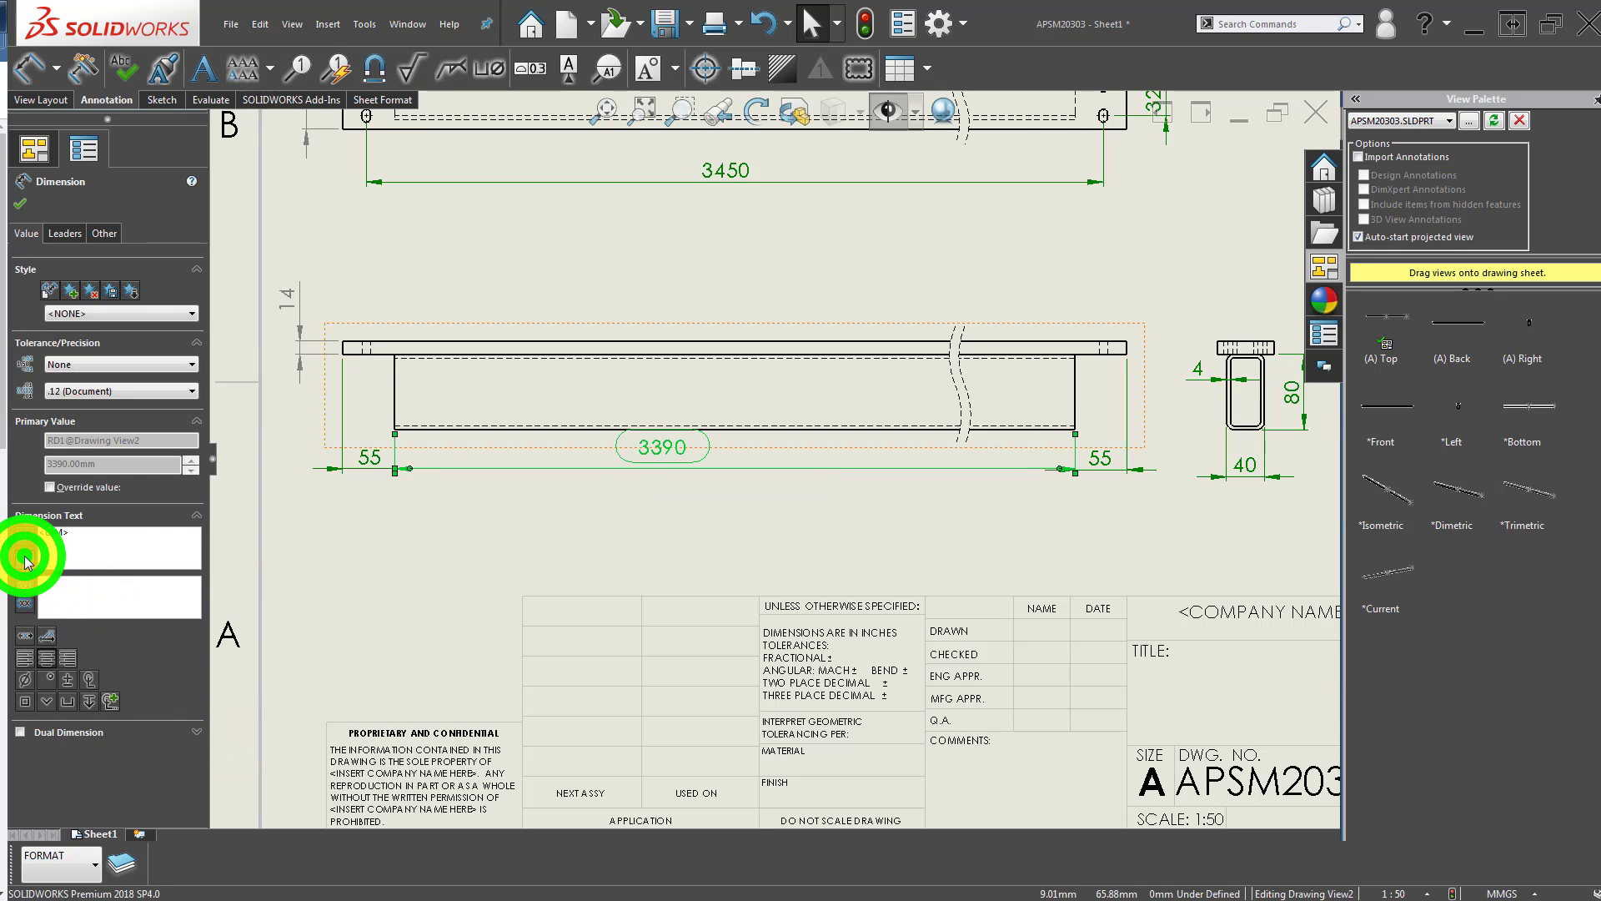
left_click(28, 540)
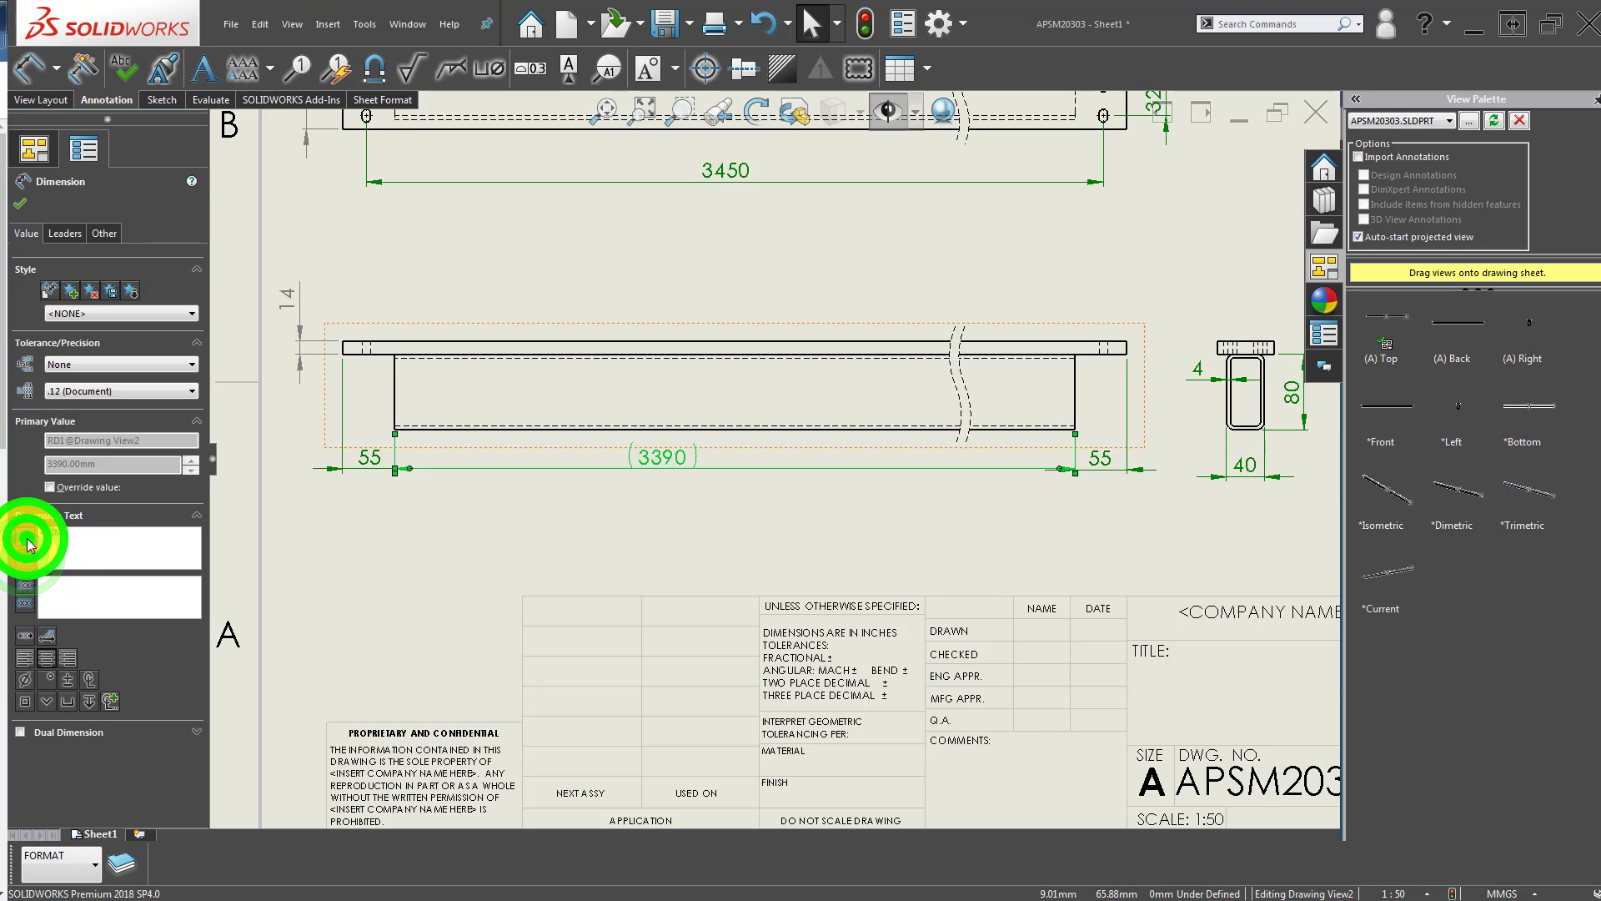
left_click(668, 547)
Dimension the straight side of the upper right slot in the top view, placing the dimension left of the slot.
scroll(754, 502, "up", 3)
mouse_move(802, 678)
middle_mouse_down()
mouse_move(702, 666)
mouse_move(709, 525)
mouse_move(708, 543)
middle_mouse_up()
scroll(709, 525, "down", 1)
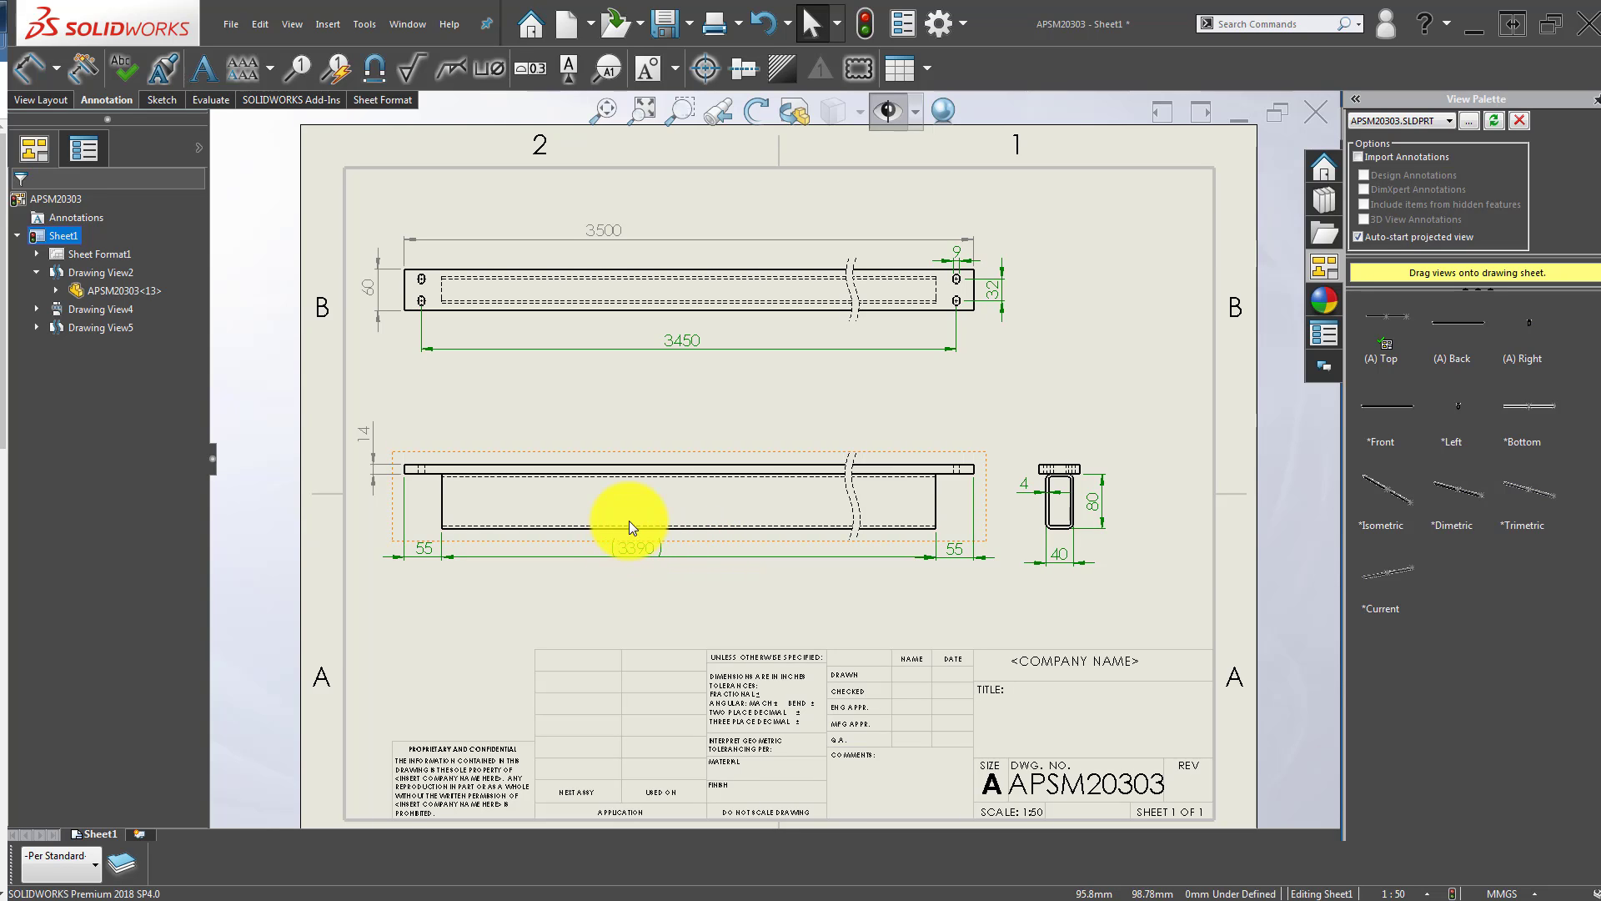
scroll(1059, 237, "down", 5)
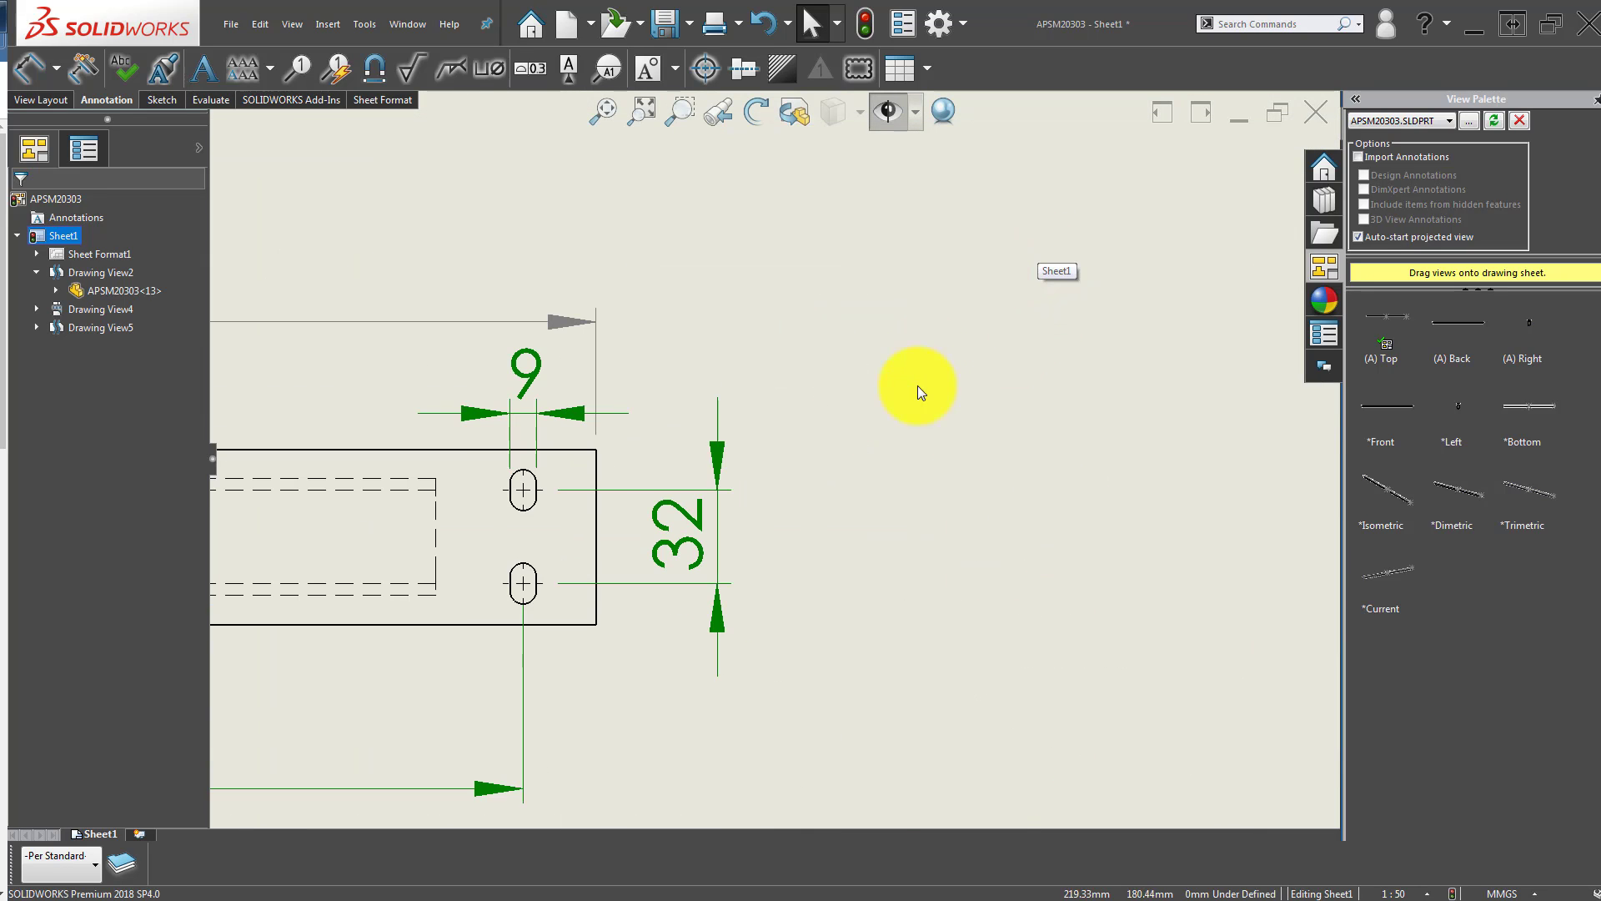
right_click_drag(917, 386, 912, 238)
scroll(500, 499, "down", 6)
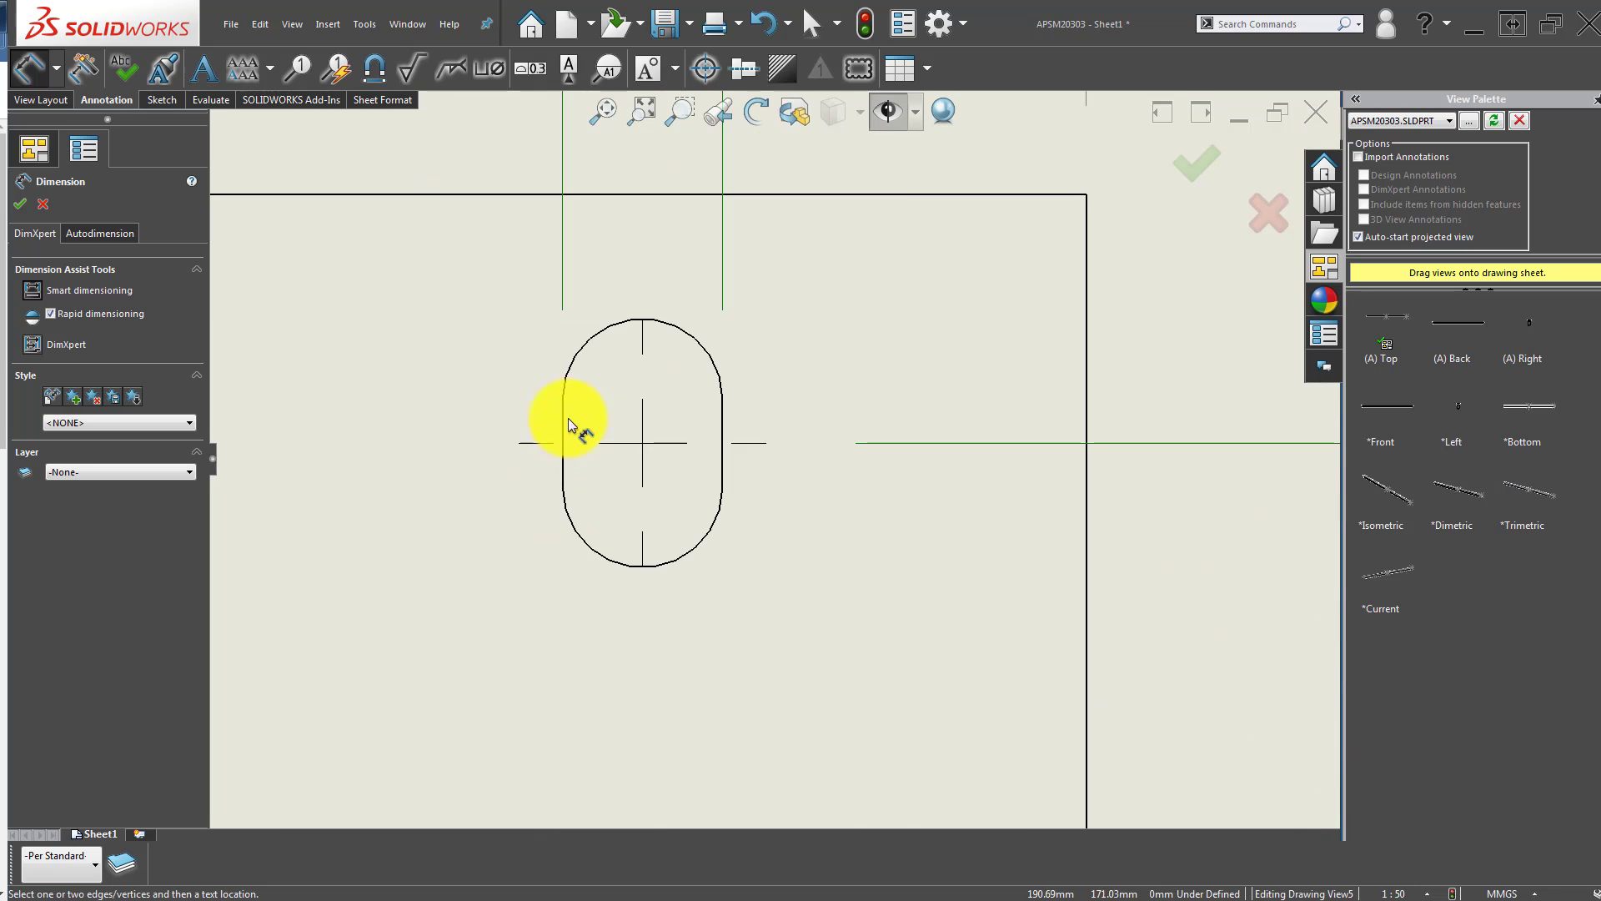
left_click(567, 417)
scroll(475, 444, "up", 4)
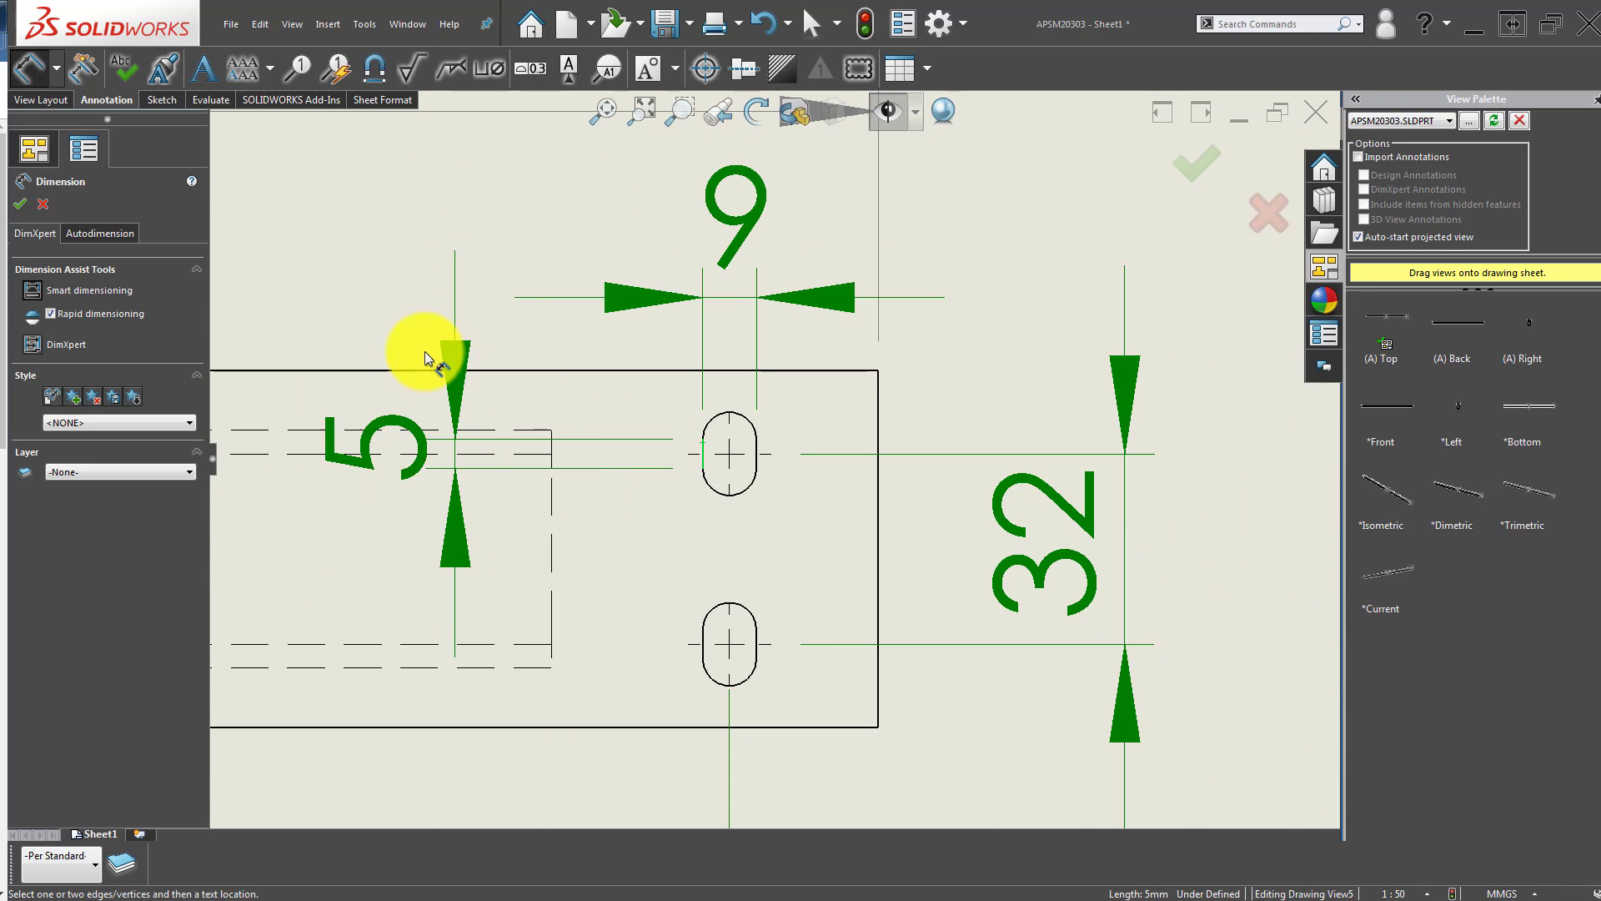
left_click(429, 282)
scroll(554, 488, "up", 2)
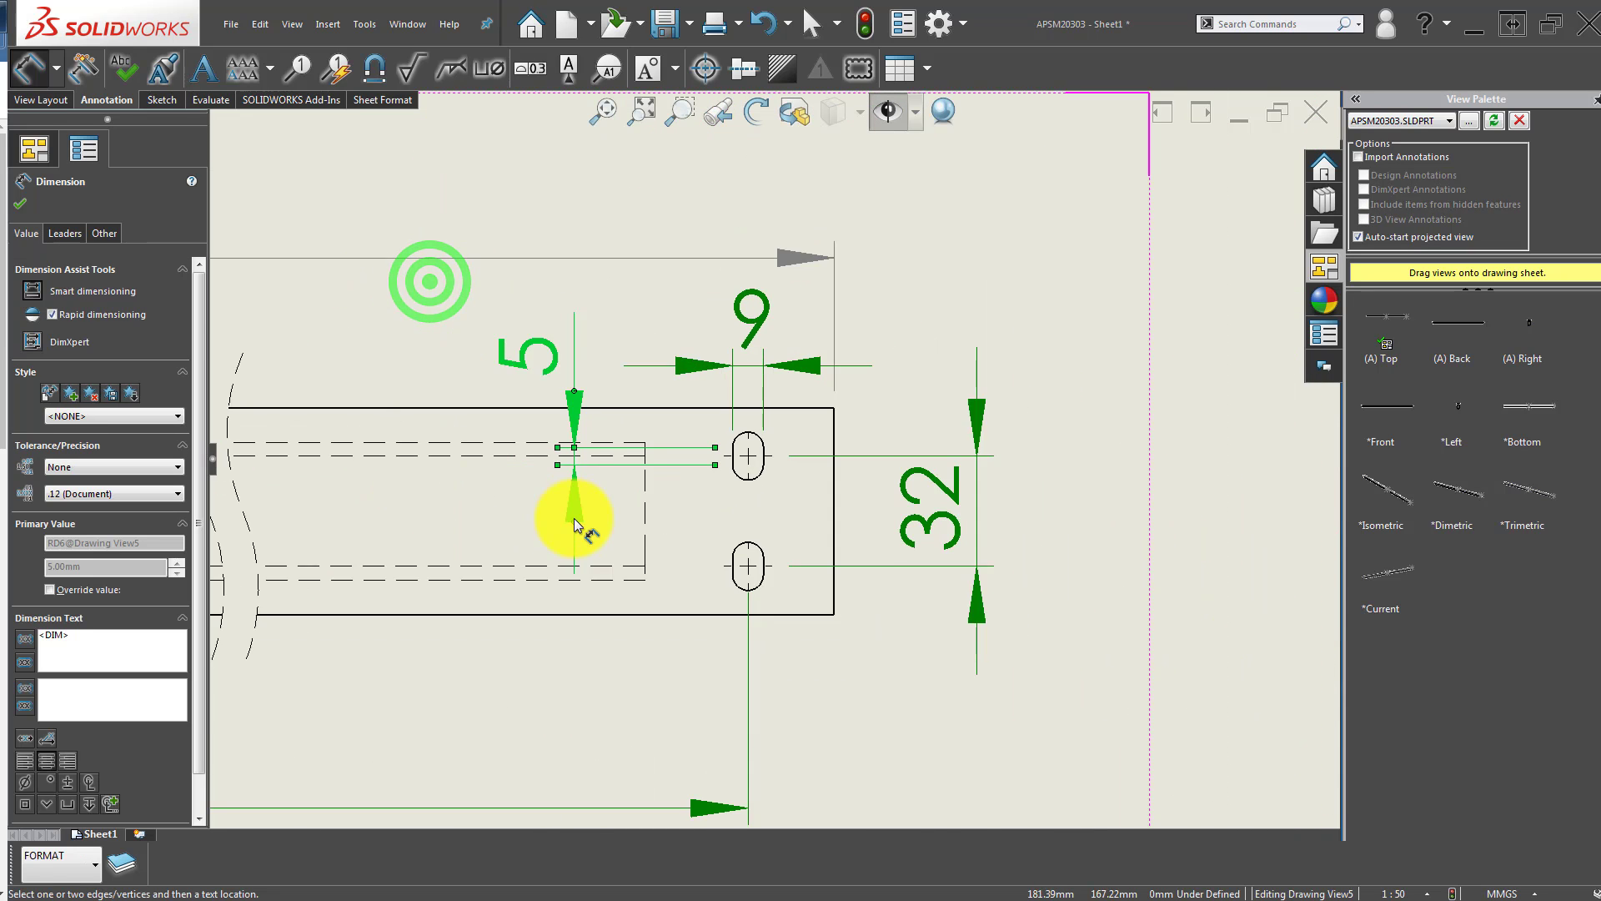
scroll(748, 458, "up", 3)
left_click(1125, 461)
scroll(608, 635, "up", 5)
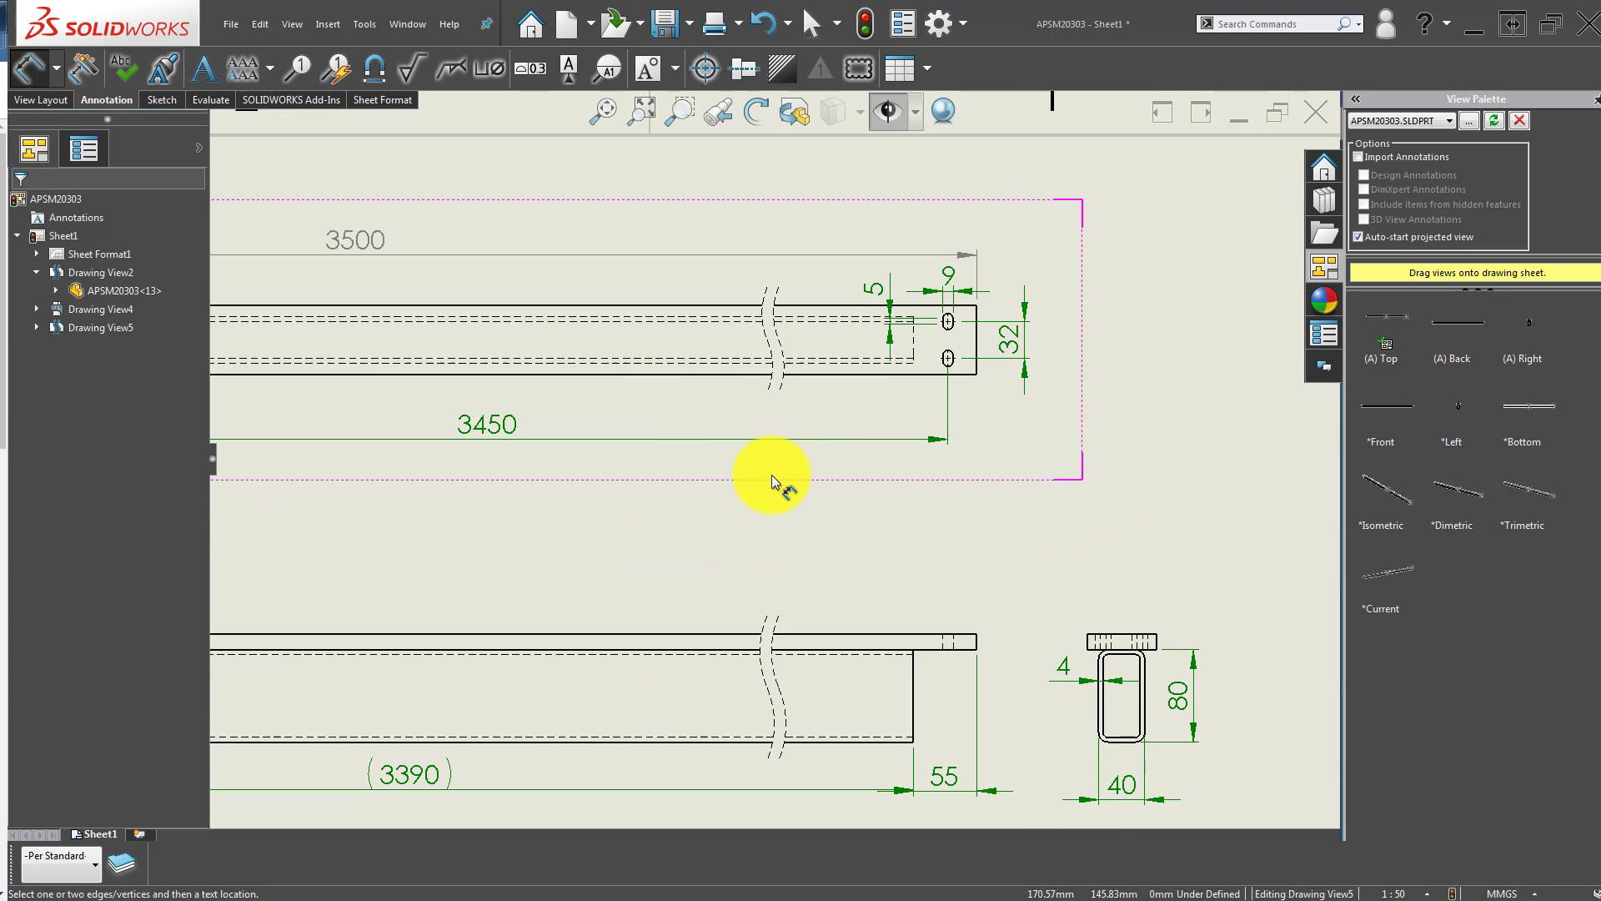
scroll(772, 480, "up", 5)
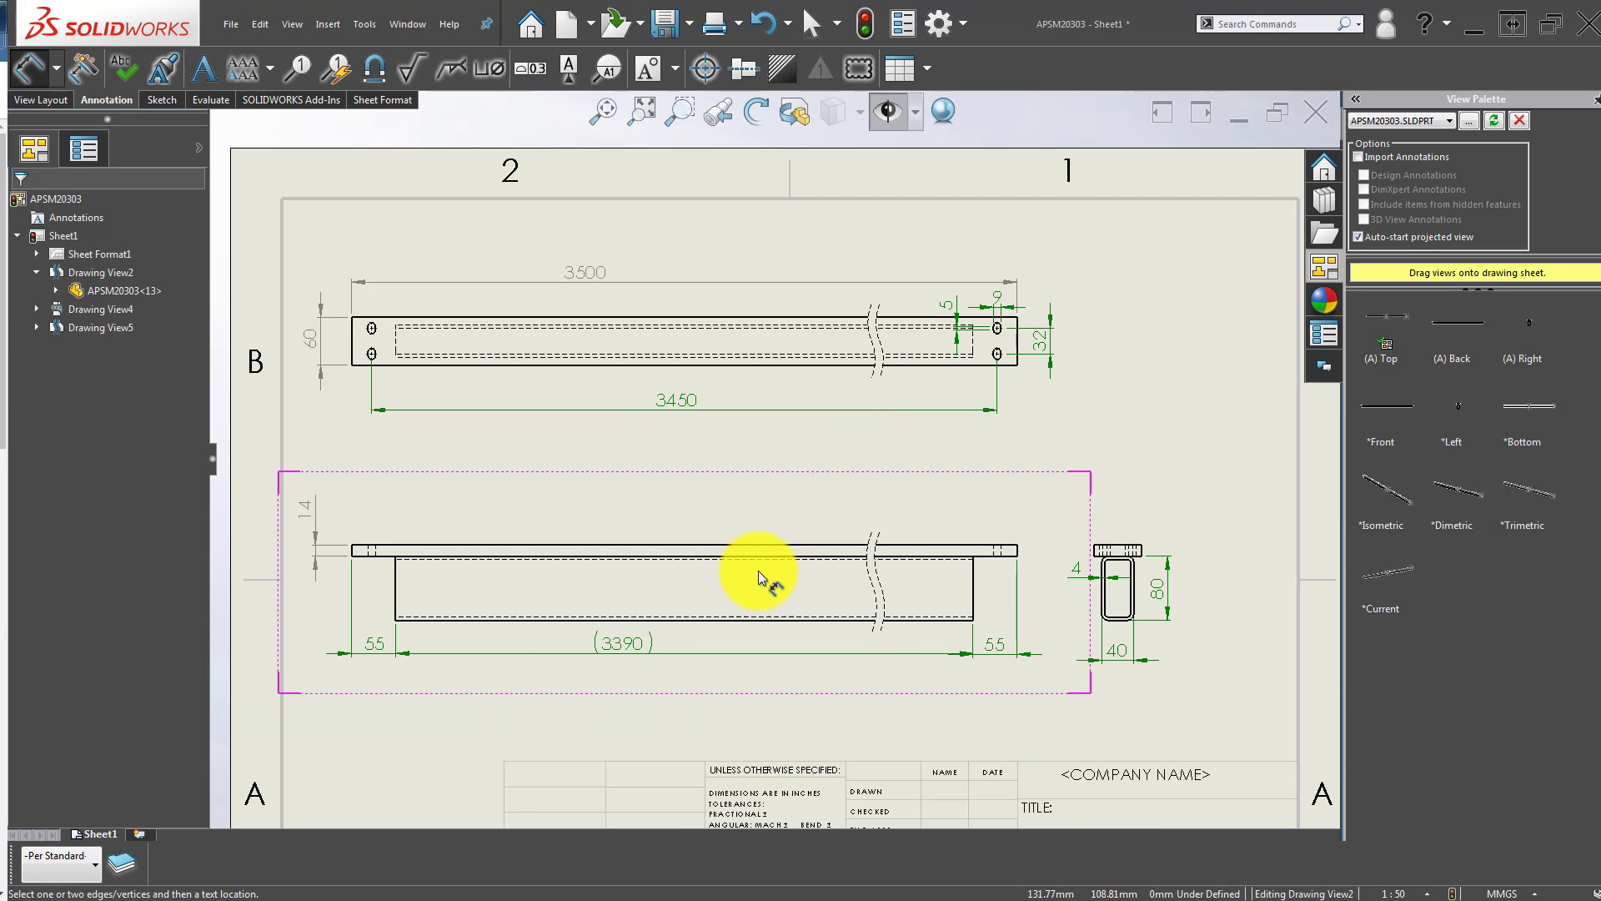
middle_click_drag(759, 573, 764, 532, "ctrl")
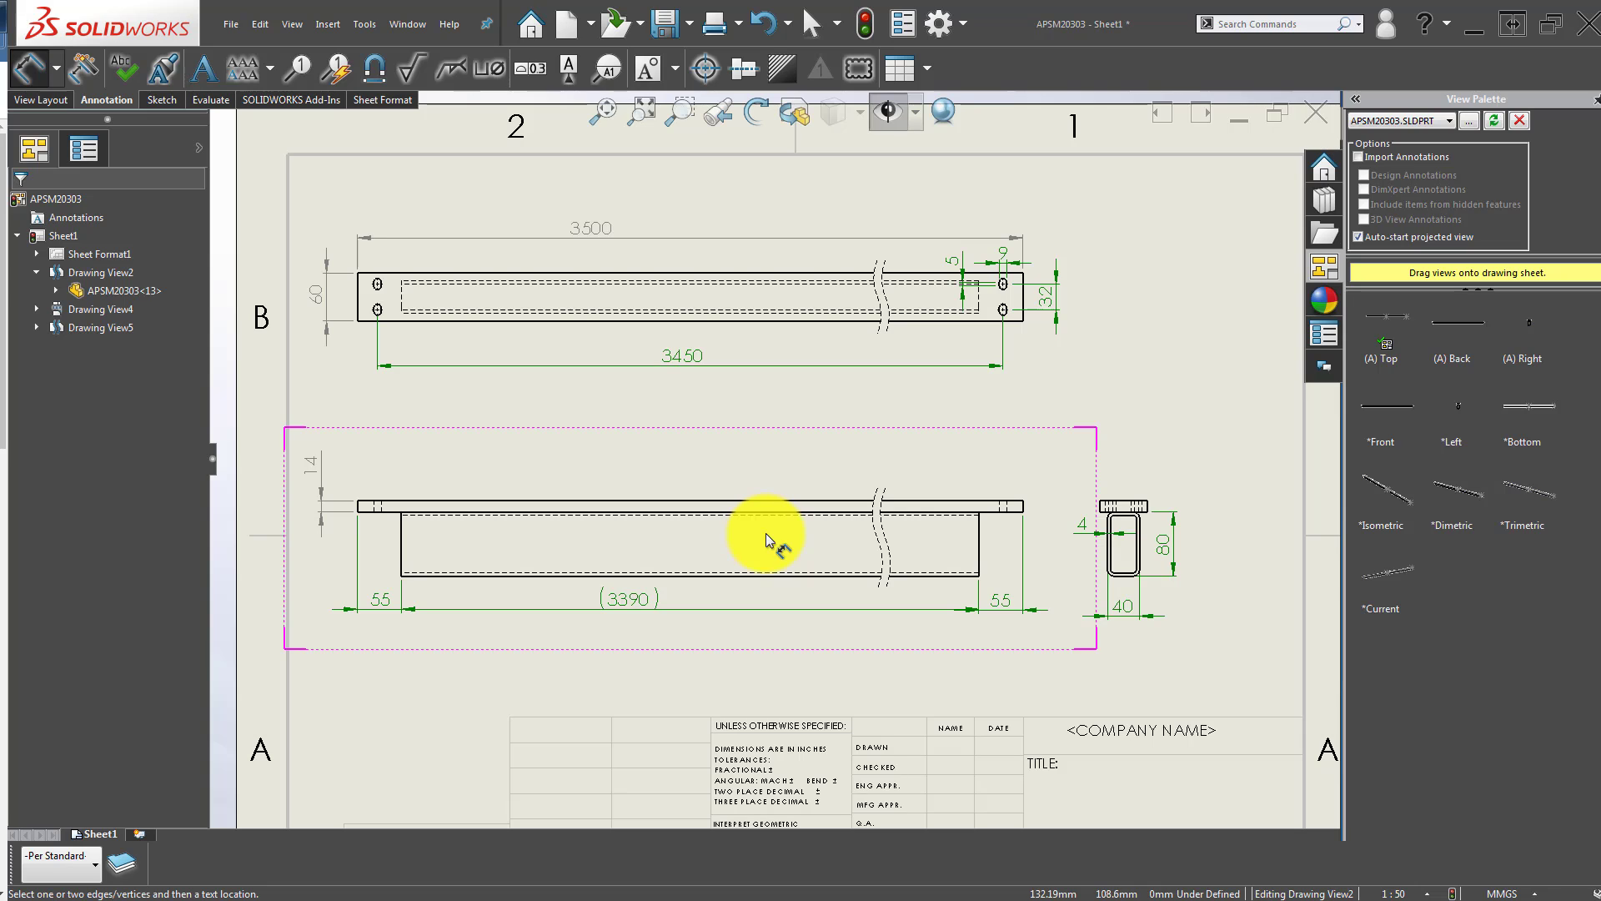
scroll(681, 477, "down", 2)
scroll(680, 477, "up", 4)
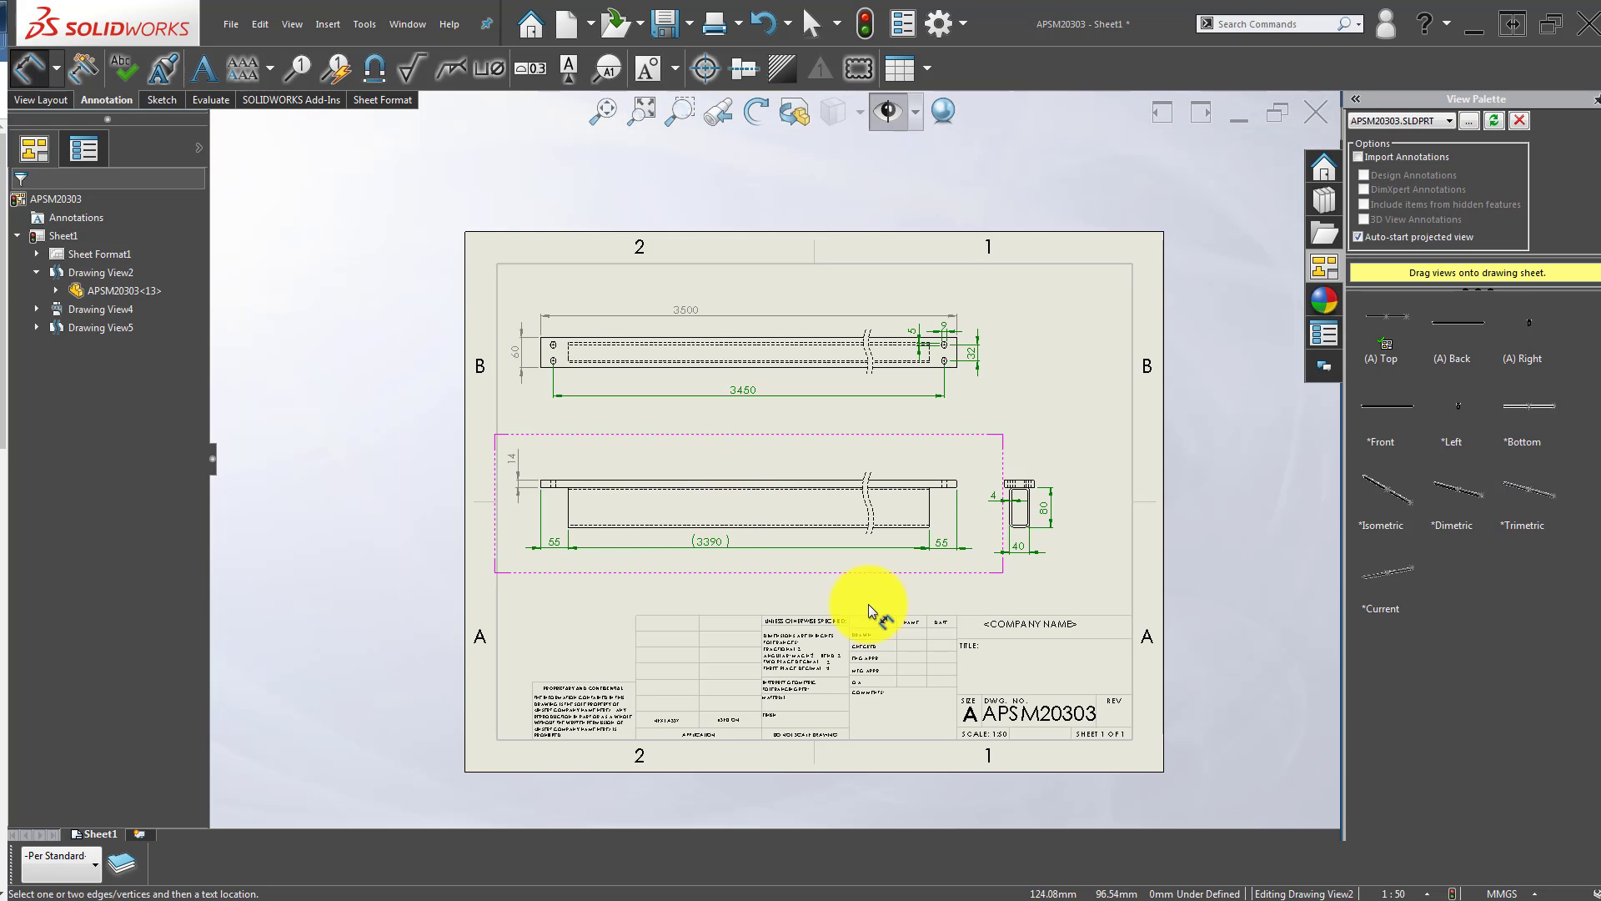
scroll(883, 522, "down", 1)
scroll(883, 522, "up", 1)
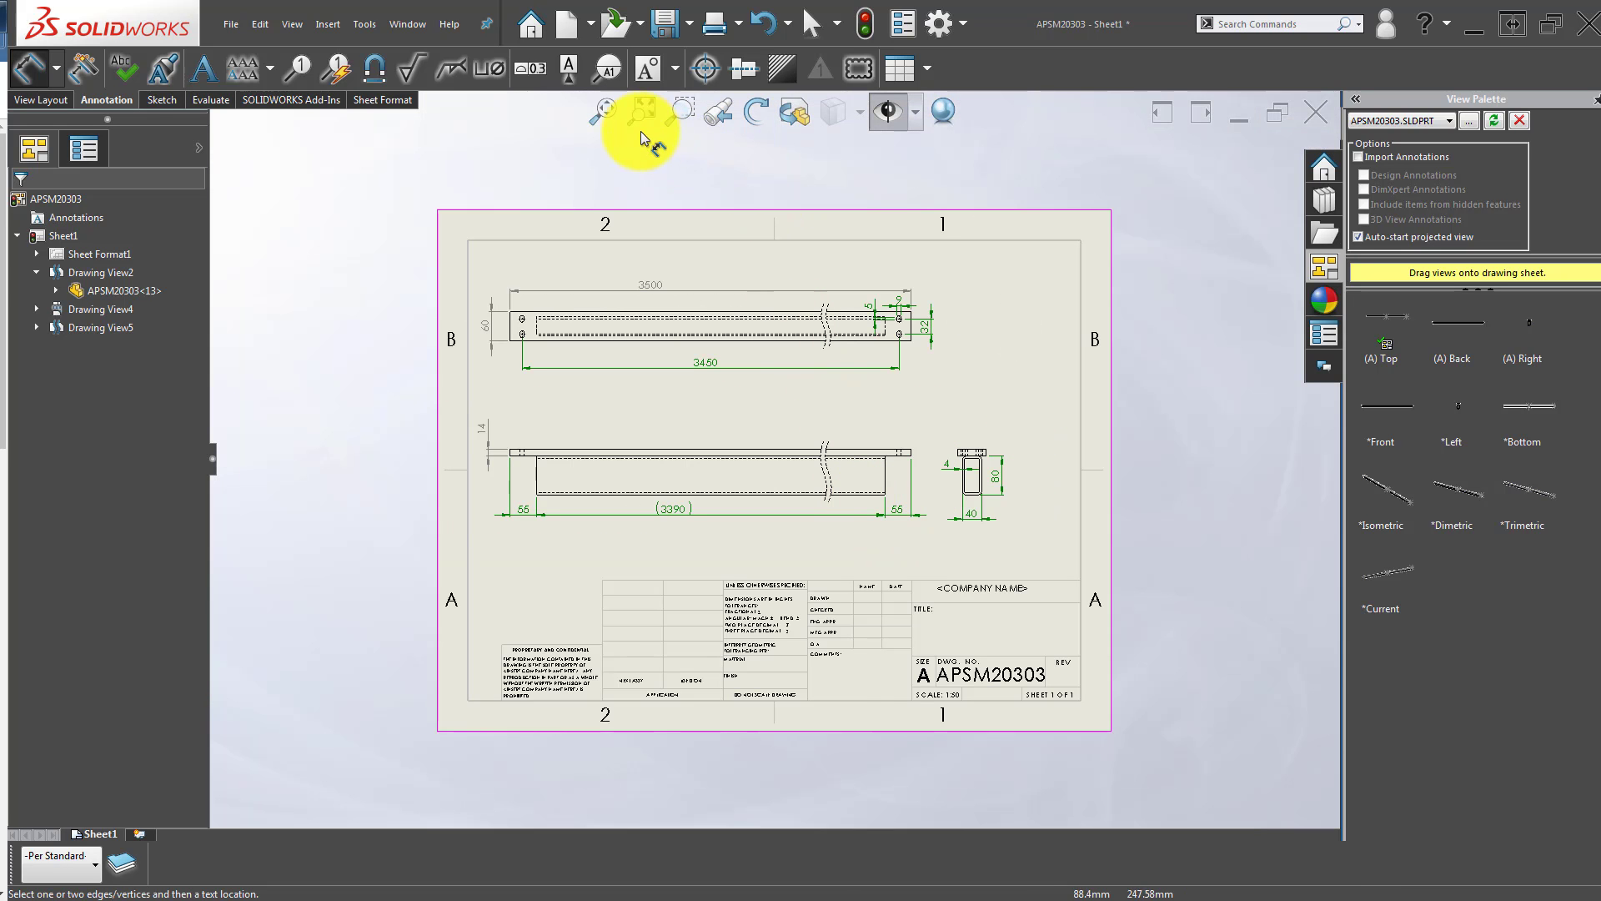